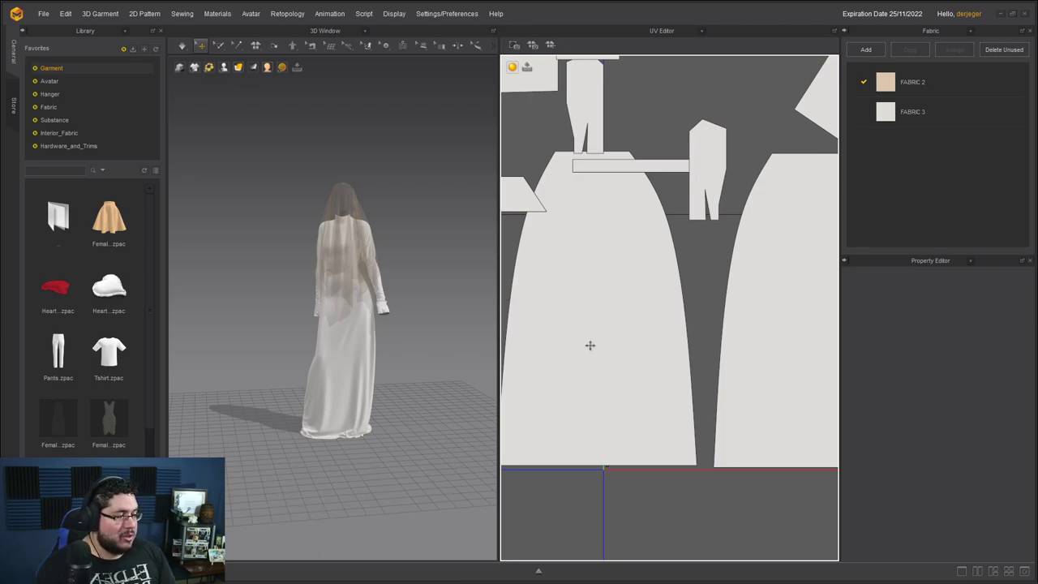
Step: Examine the dress's UV layout, selecting the skirt panel and the veil square to see where each sits on the garment
scroll(410, 341, "up", 4)
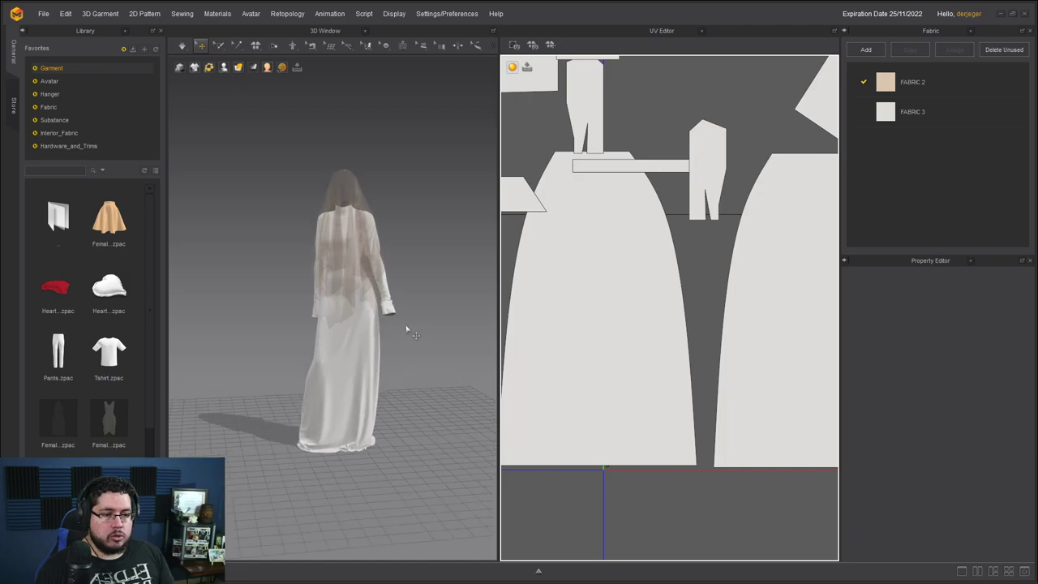
scroll(595, 283, "down", 3)
scroll(600, 294, "up", 1)
left_click(600, 299)
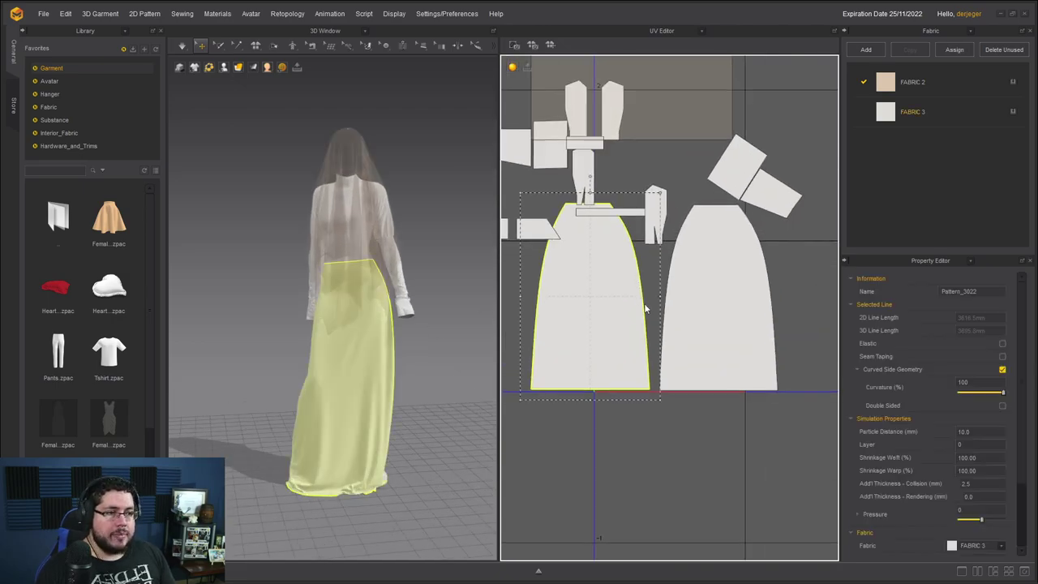
left_click(541, 176)
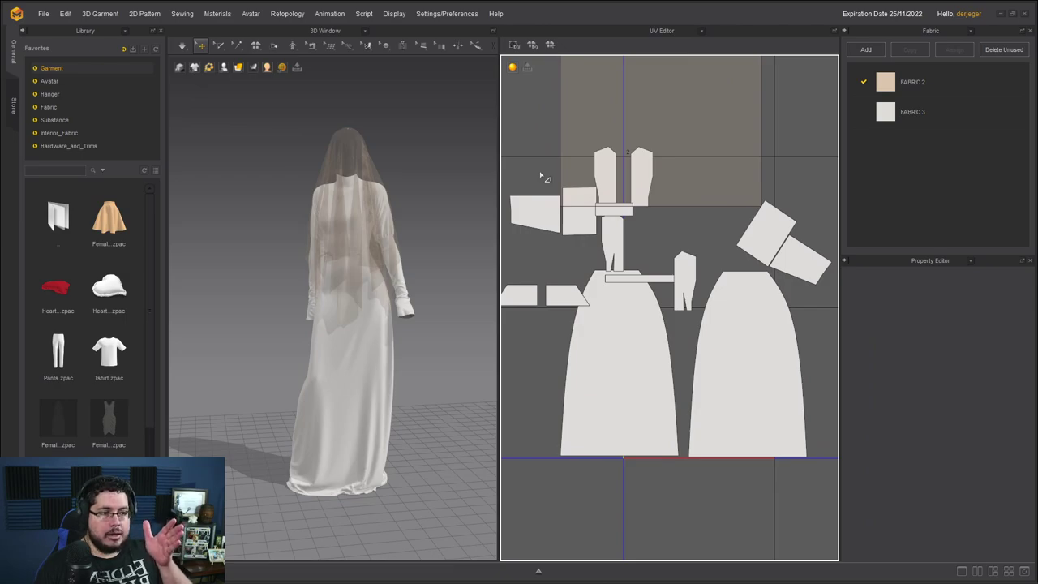
left_click(571, 138)
middle_click_drag(571, 138, 562, 240)
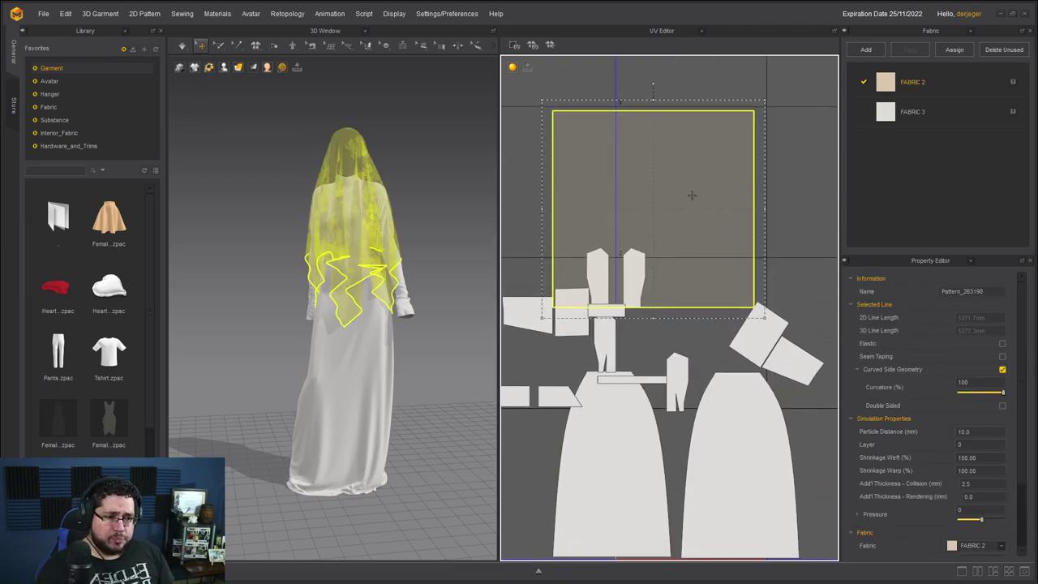
left_click(535, 200)
Step: Inspect the veil, bodice and sleeves of the dress from several angles in the 3D view
scroll(430, 253, "up", 1)
right_click_drag(424, 255, 407, 280)
middle_click_drag(407, 280, 405, 327)
scroll(406, 327, "up", 3)
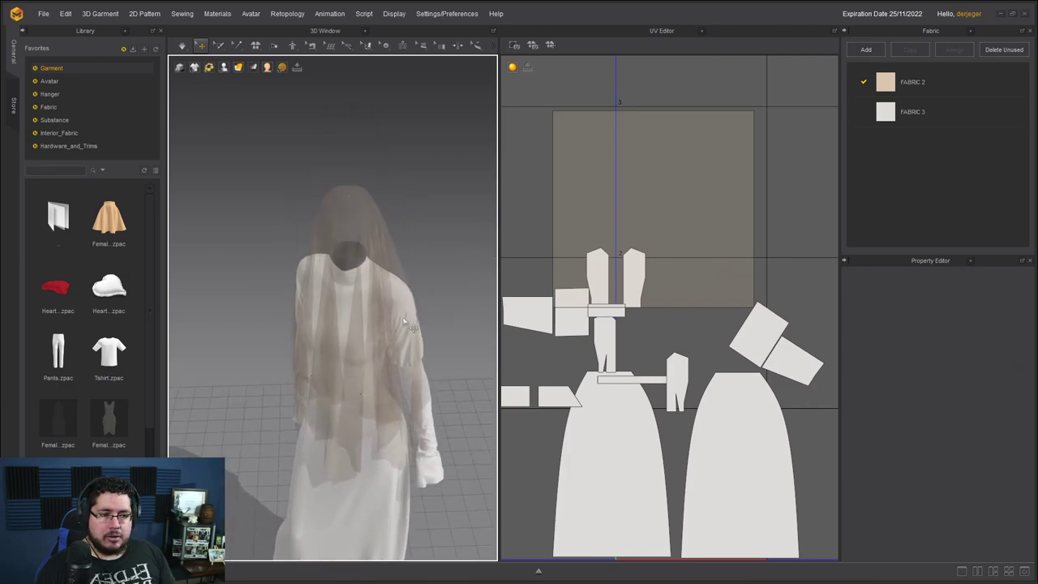
scroll(408, 300, "down", 1)
right_click_drag(431, 303, 433, 371)
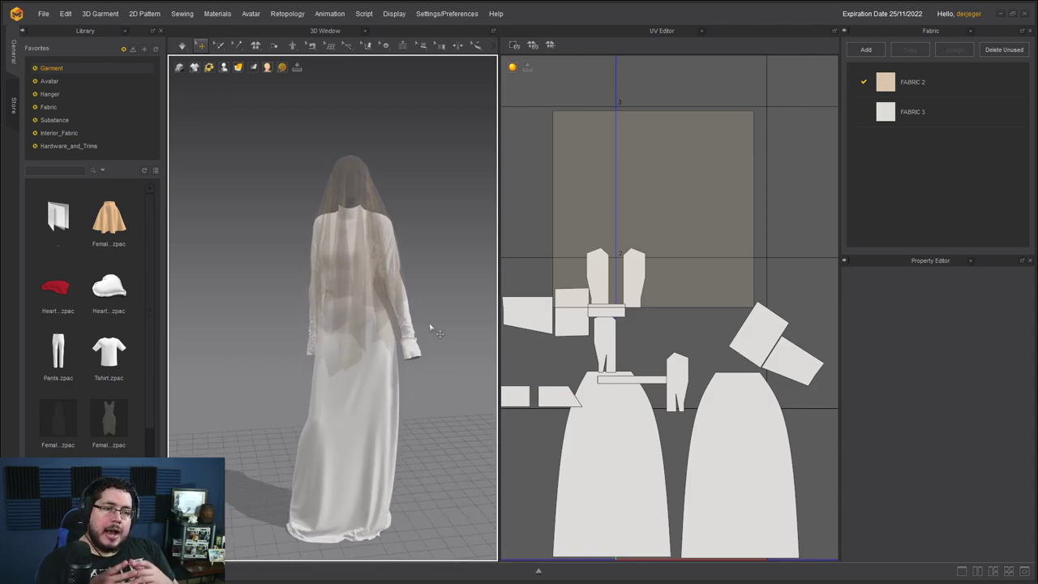
right_click_drag(430, 327, 262, 338)
scroll(327, 349, "up", 5)
scroll(327, 349, "down", 4)
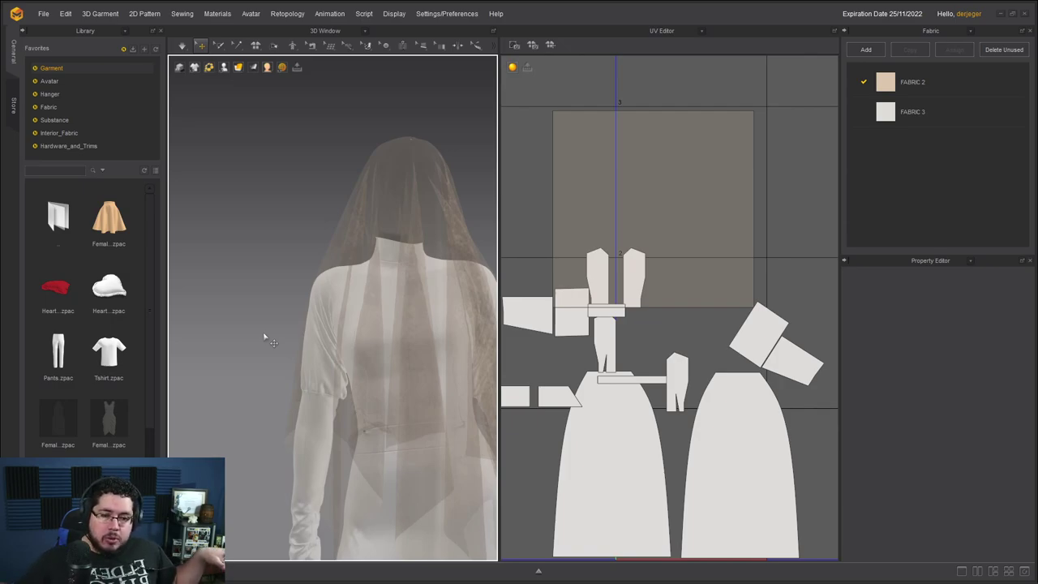
right_click_drag(272, 343, 397, 366)
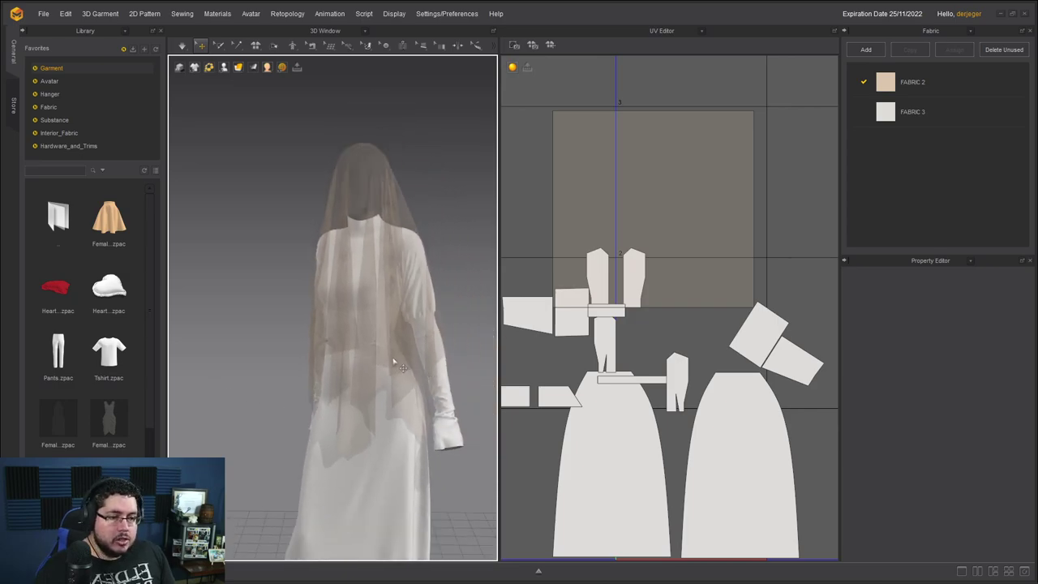
Step: Show the 2D pattern layout in place of the UV layout, with the bodice panels in close view
scroll(712, 321, "down", 3)
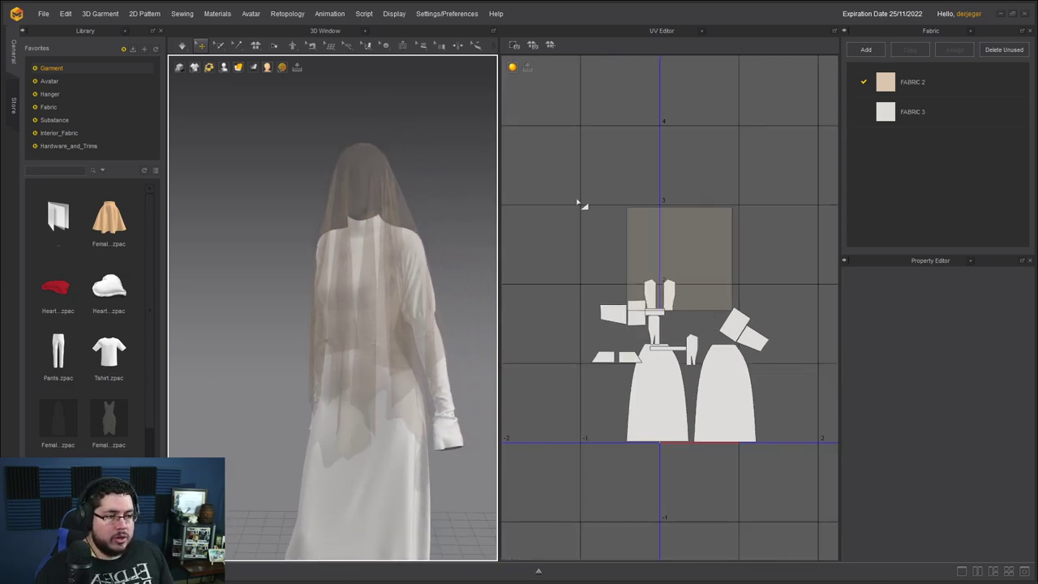
left_click(699, 31)
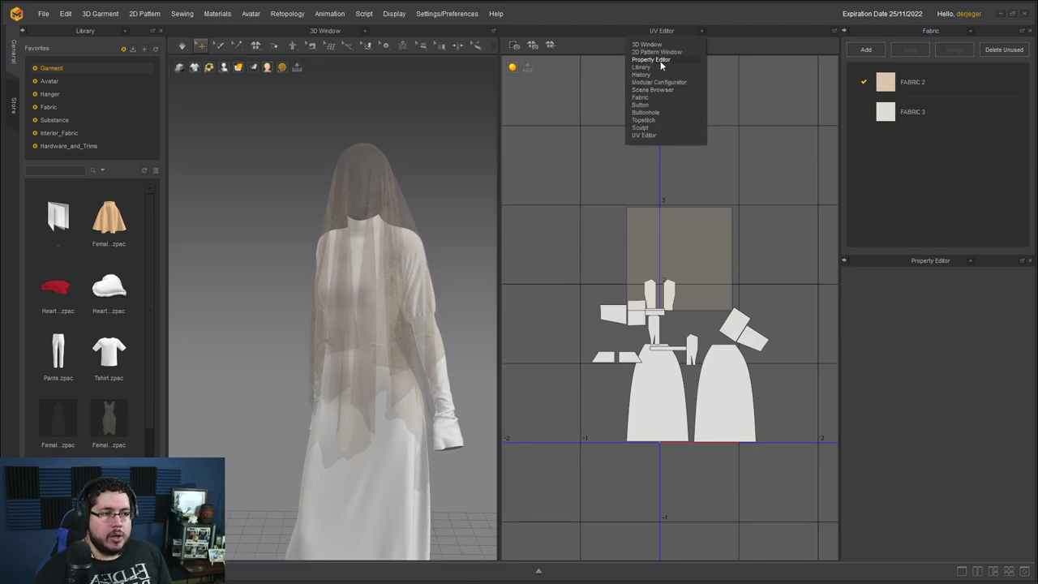
left_click(659, 52)
scroll(642, 246, "down", 3)
scroll(681, 300, "up", 3)
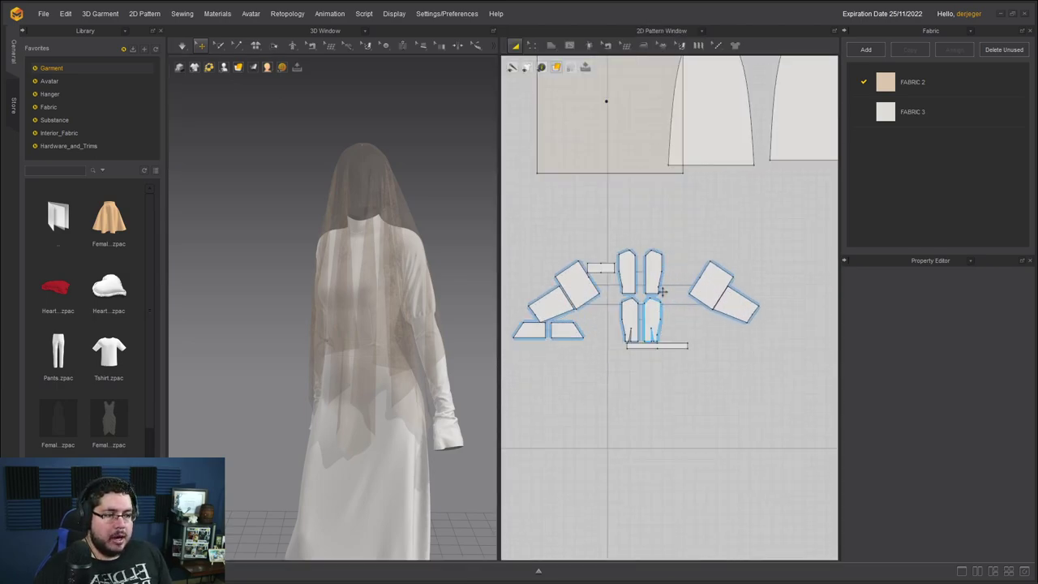
scroll(684, 302, "up", 4)
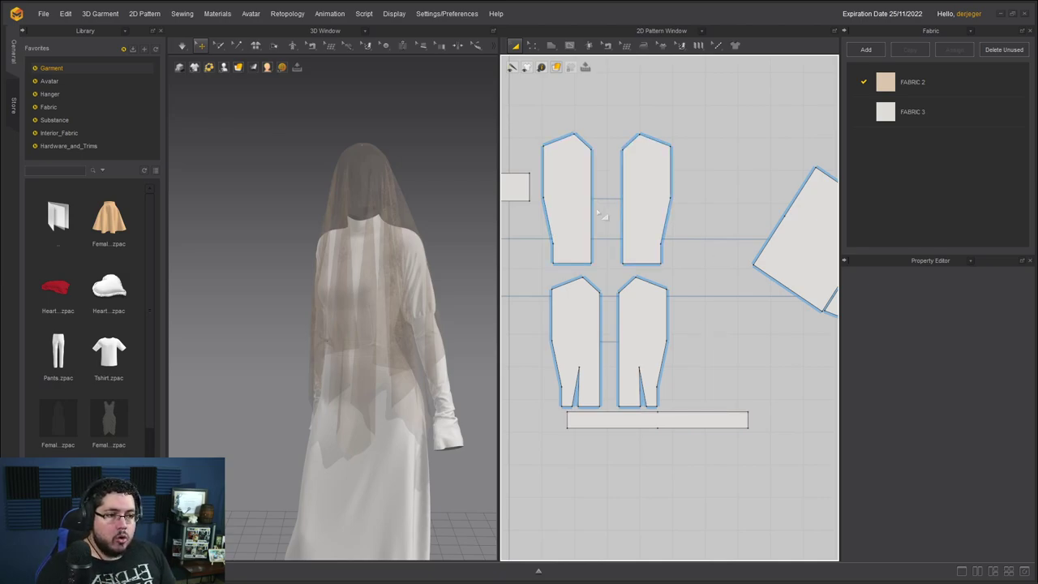
scroll(595, 205, "up", 5)
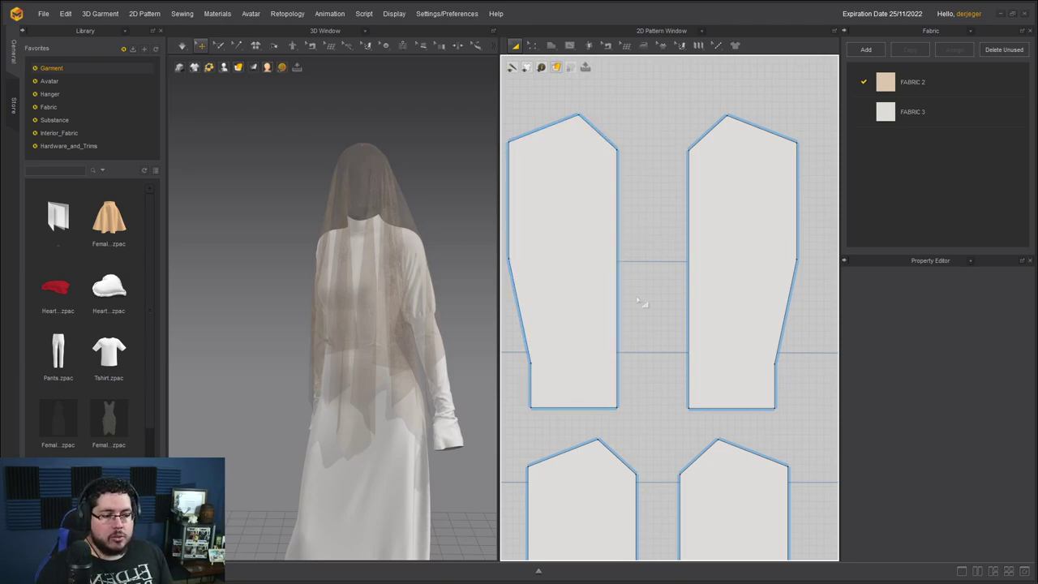
left_click(596, 273)
left_click(709, 237, "shift")
right_click(710, 237)
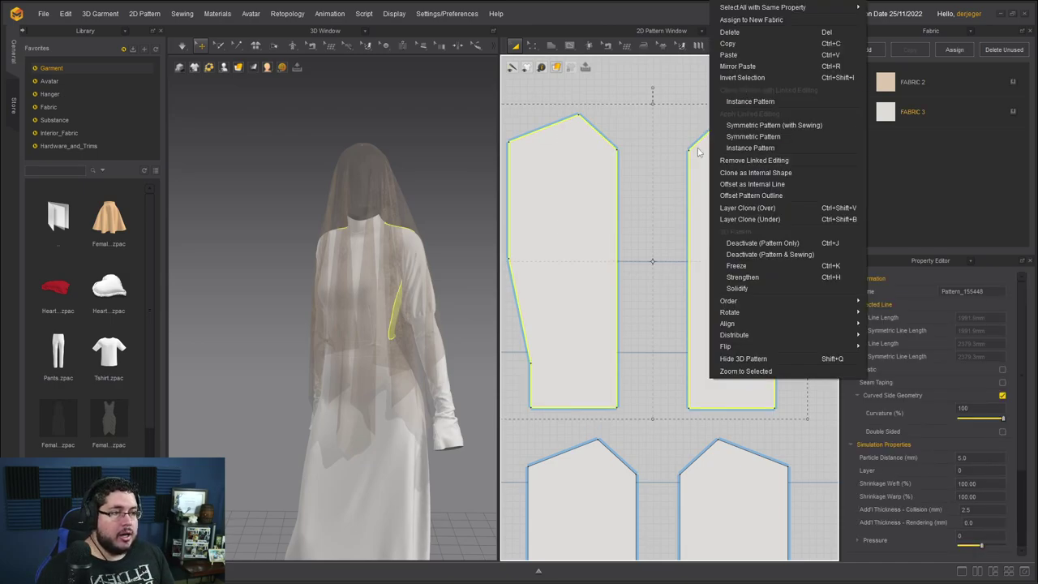
left_click(766, 125)
Step: Merge the two undarted bodice panels into one pattern along their straight centre edges
left_click(533, 45)
left_click(605, 136)
left_click(618, 197)
right_click(618, 196)
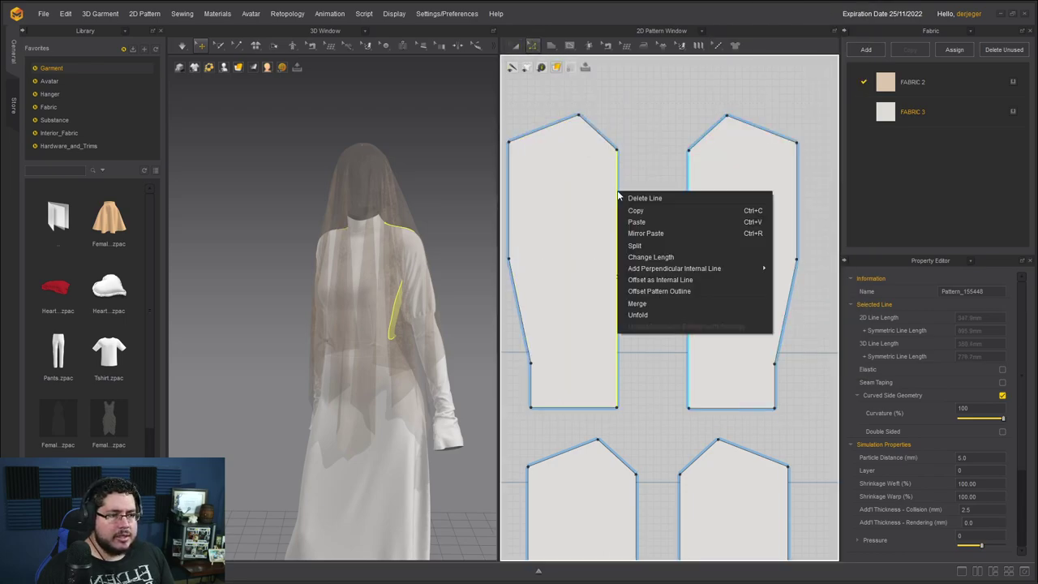
left_click(647, 302)
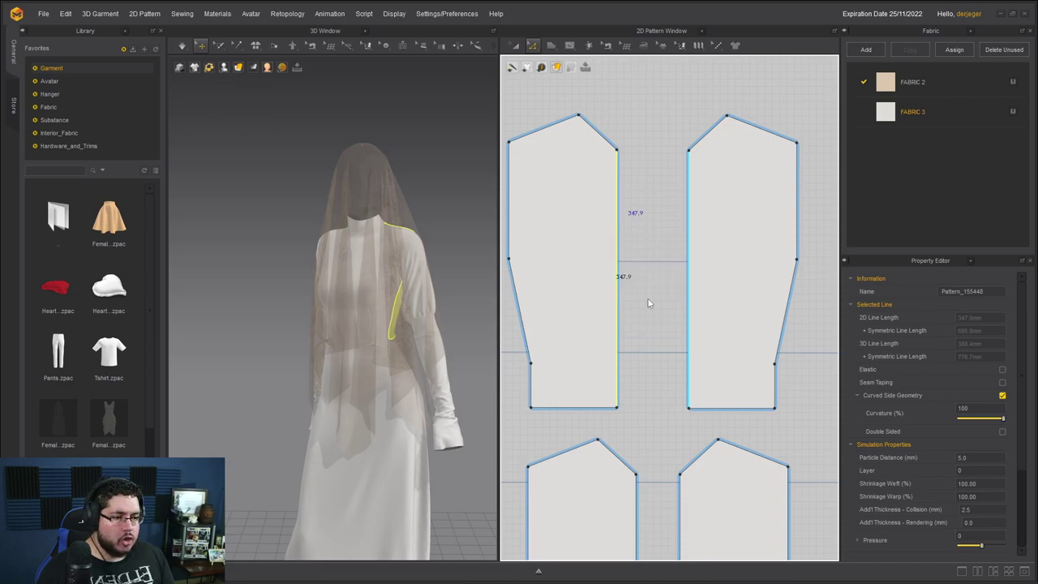
left_click(688, 227)
Step: Merge the two darted front bodice panels into one pattern along their straight centre edges
scroll(681, 232, "down", 3)
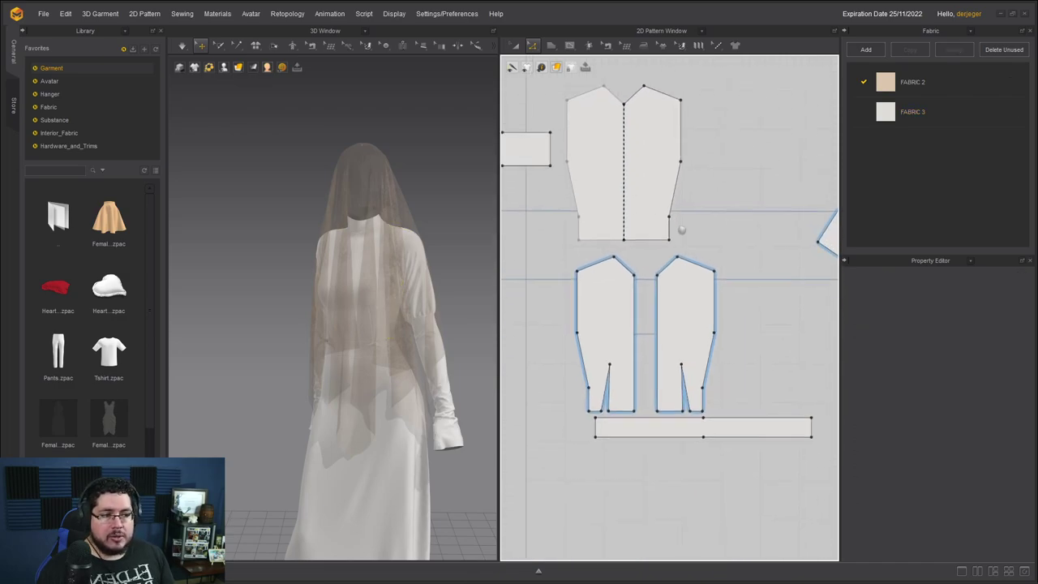
scroll(650, 328, "up", 4)
left_click(614, 288)
right_click(614, 288)
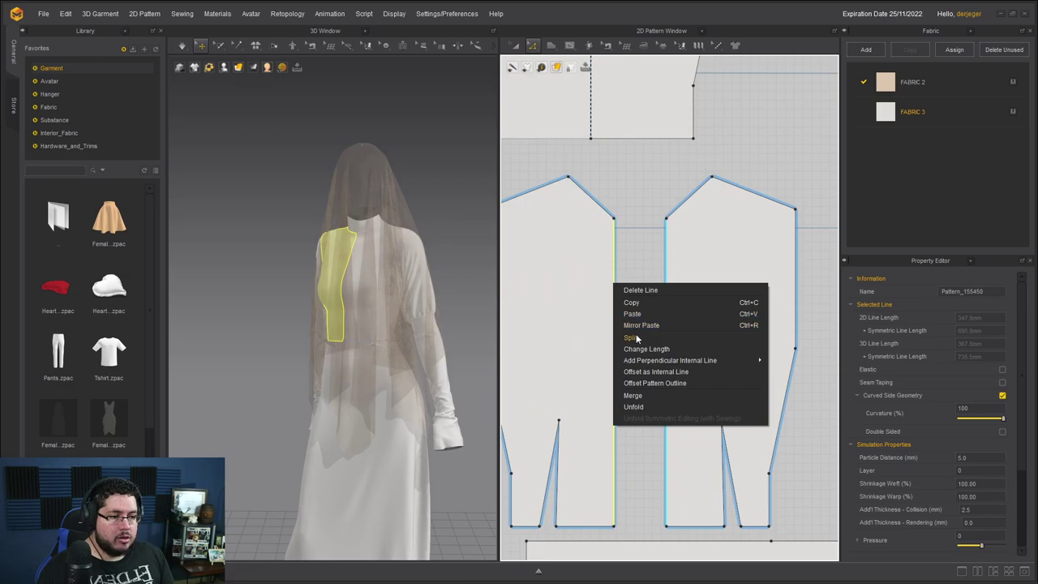
left_click(633, 395)
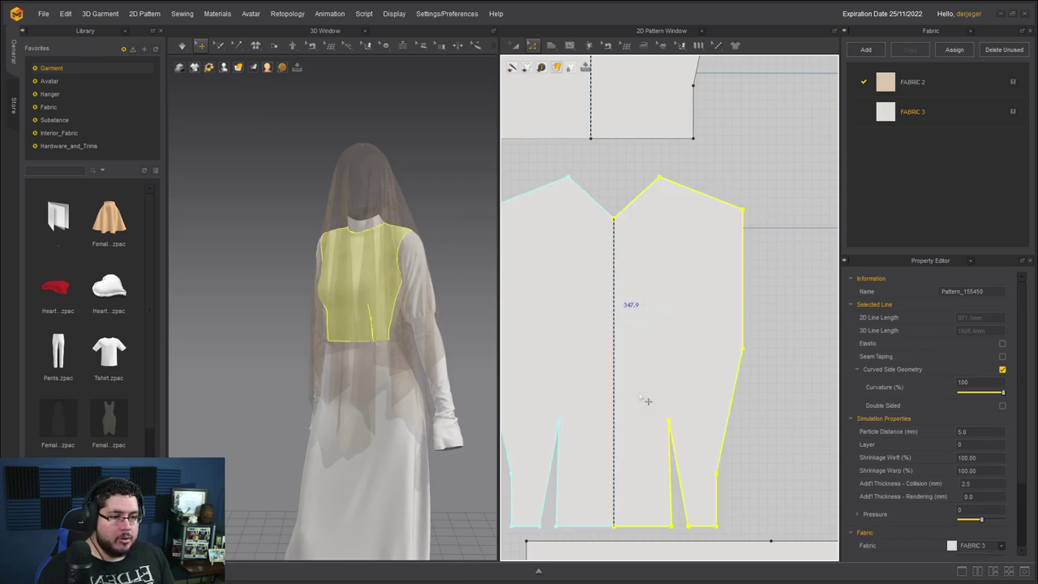
left_click(228, 301)
Step: Inspect the merged bodice and the sleeves and skirt around it from several sides in 3D
scroll(314, 308, "up", 3)
right_click_drag(319, 317, 271, 312)
scroll(349, 320, "down", 2)
scroll(349, 321, "down", 2)
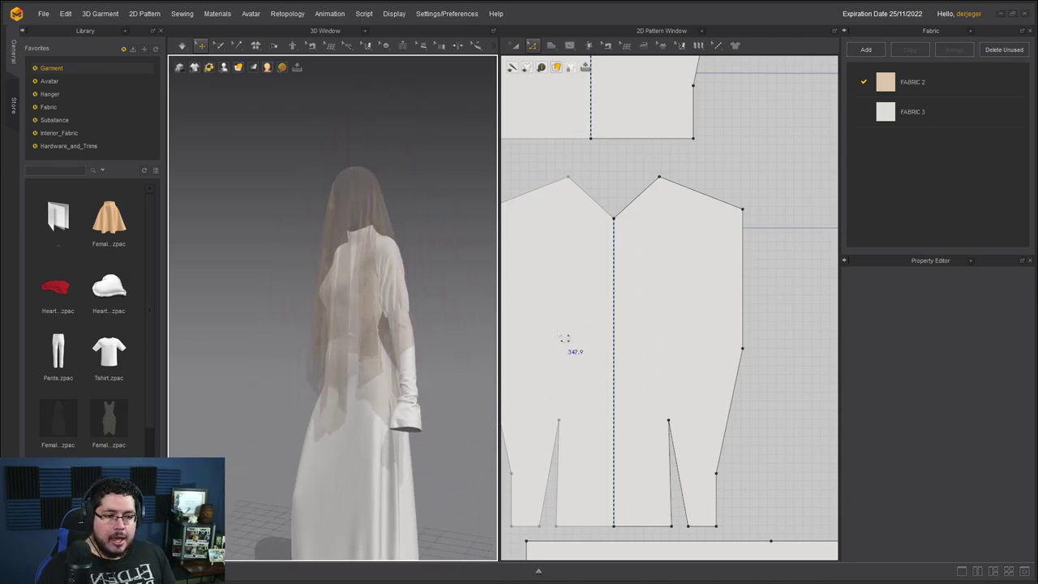
scroll(401, 310, "down", 2)
middle_click_drag(434, 342, 430, 255)
scroll(413, 329, "up", 2)
scroll(413, 331, "up", 2)
right_click_drag(413, 331, 497, 335)
scroll(619, 364, "down", 2)
Step: Merge the two large skirt panels into one pattern along their facing curved side edges
scroll(619, 364, "down", 3)
middle_click_drag(681, 328, 600, 304)
scroll(637, 329, "down", 2)
scroll(641, 332, "down", 2)
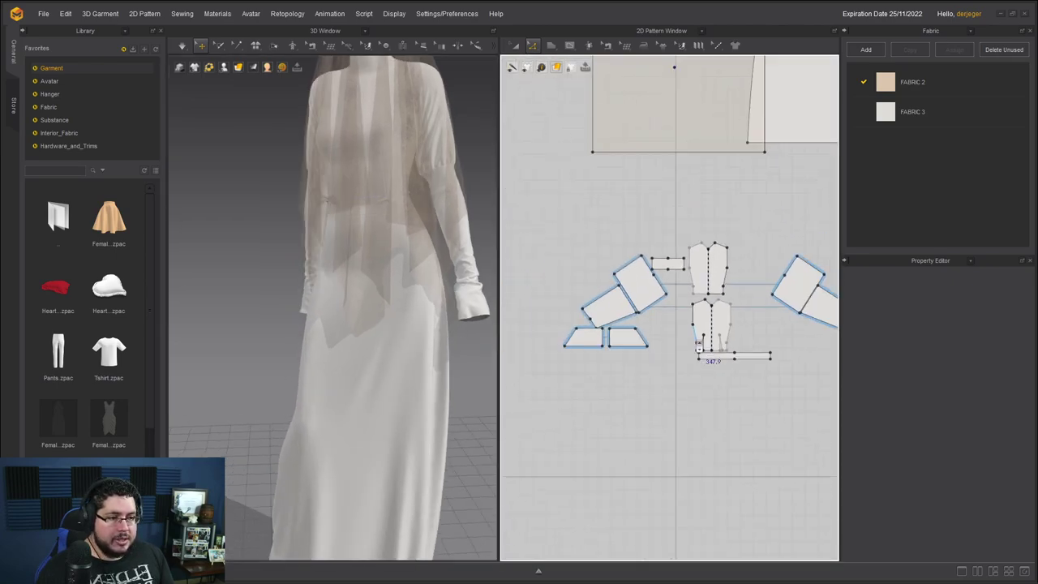
scroll(681, 341, "up", 3)
right_click_drag(681, 342, 680, 394)
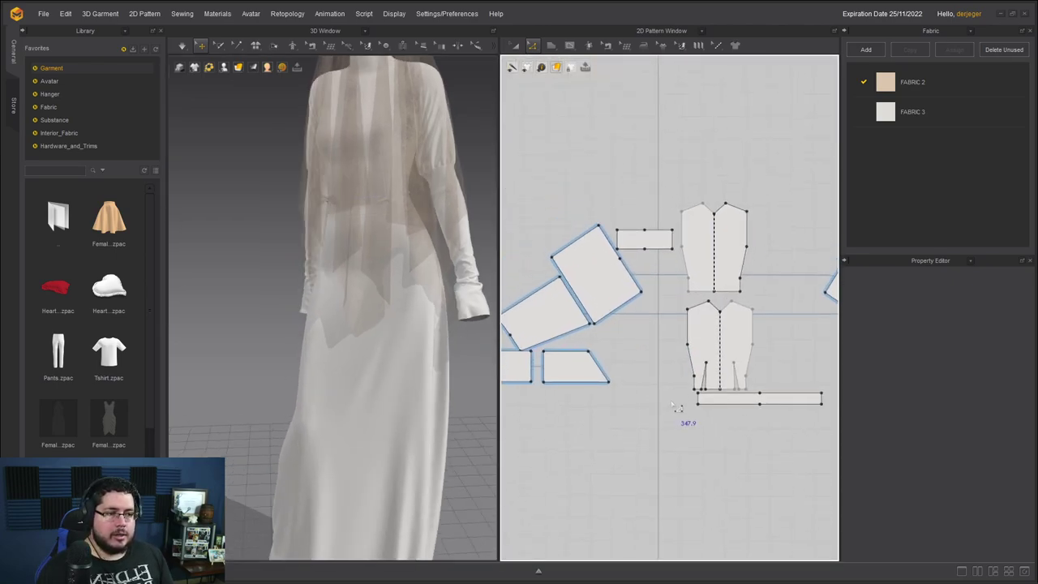
scroll(680, 387, "down", 1)
middle_click_drag(659, 402, 572, 484)
middle_click_drag(663, 336, 647, 412)
scroll(700, 349, "down", 3)
middle_click_drag(713, 341, 616, 412)
scroll(625, 341, "up", 1)
scroll(629, 342, "up", 2)
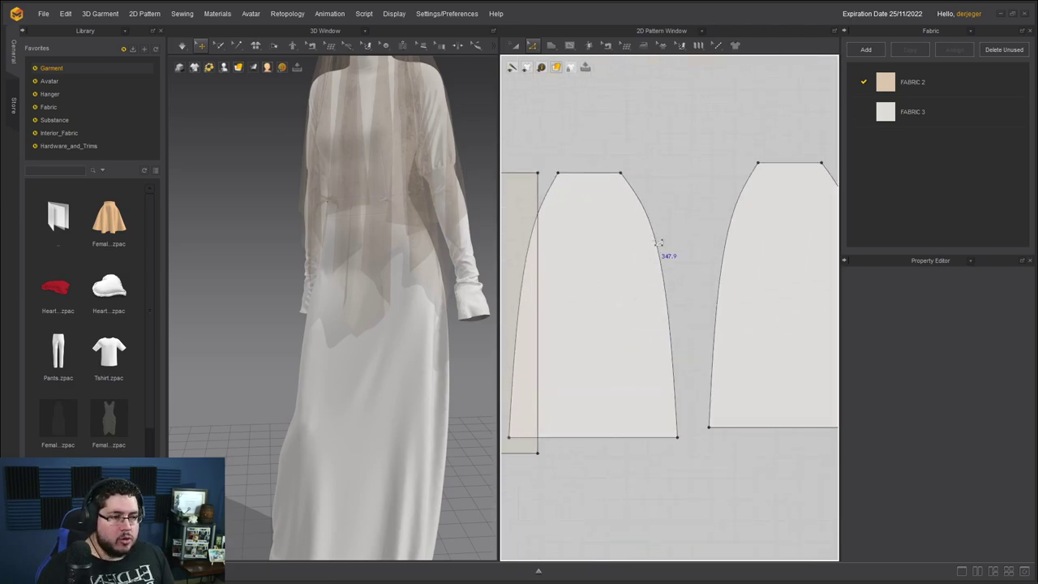
right_click(654, 236)
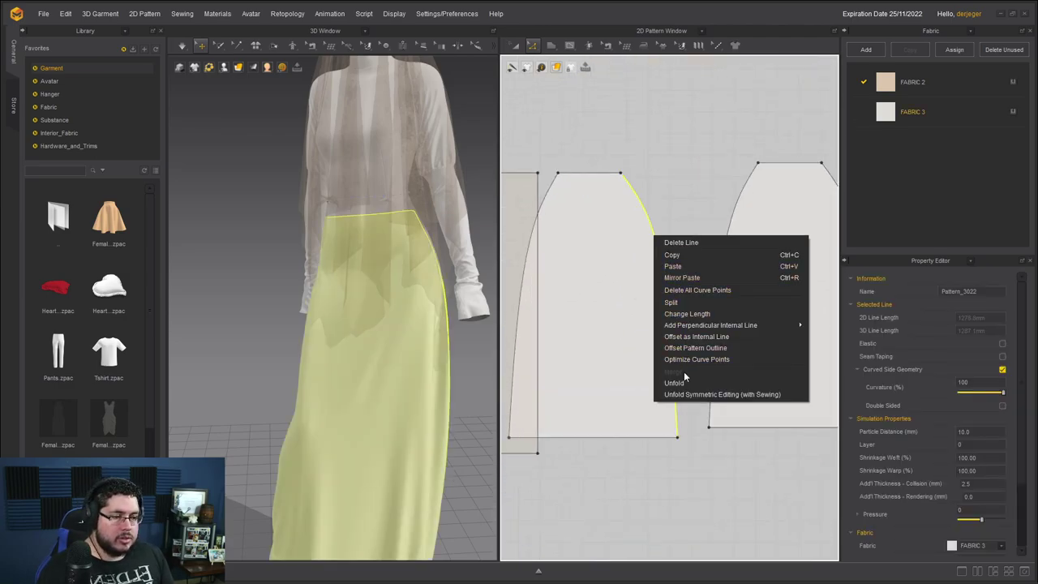
left_click(740, 190)
left_click(740, 199, "shift")
right_click(740, 198)
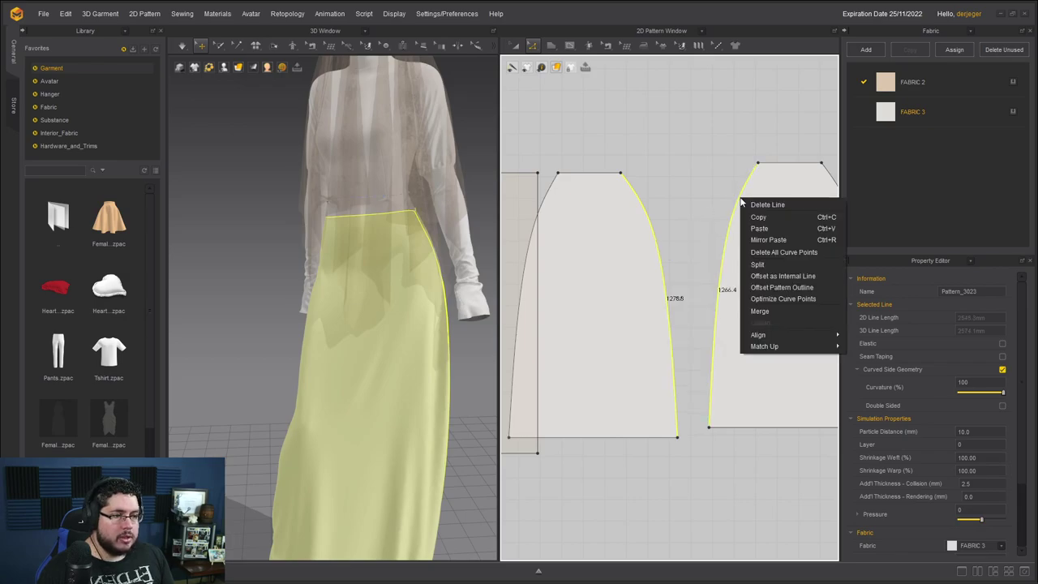
left_click(763, 313)
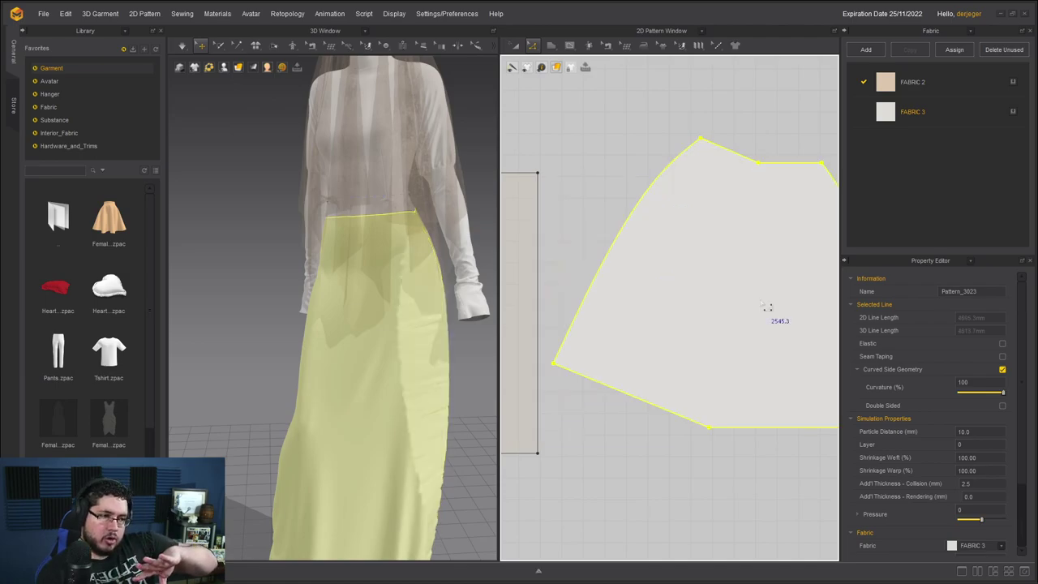
Step: Smooth the hem of the merged skirt pattern by turning its middle corner point into a curve
right_click_drag(317, 260, 486, 389)
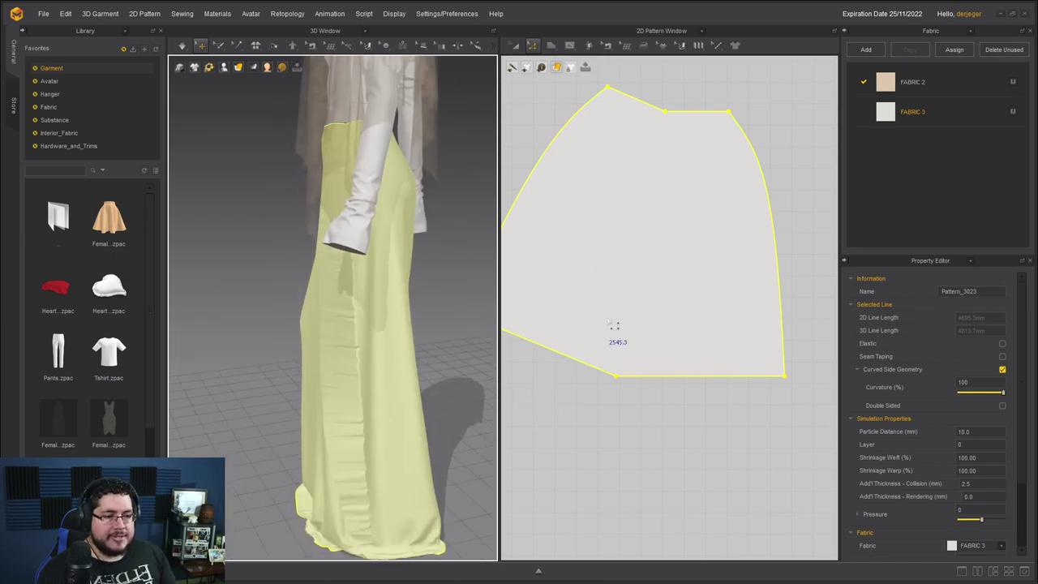
scroll(609, 330, "down", 2)
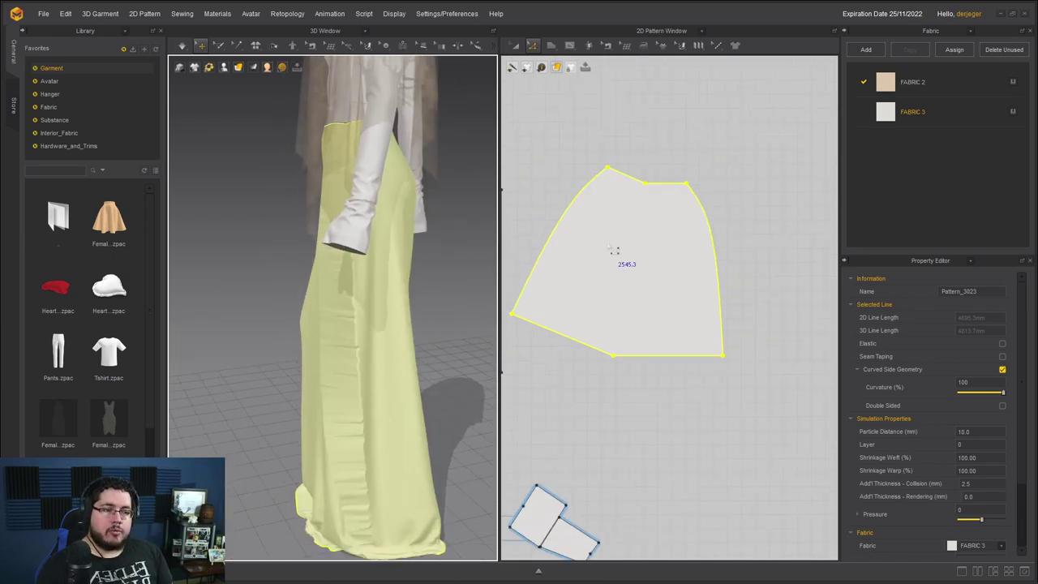
left_click(620, 375)
scroll(612, 361, "up", 1)
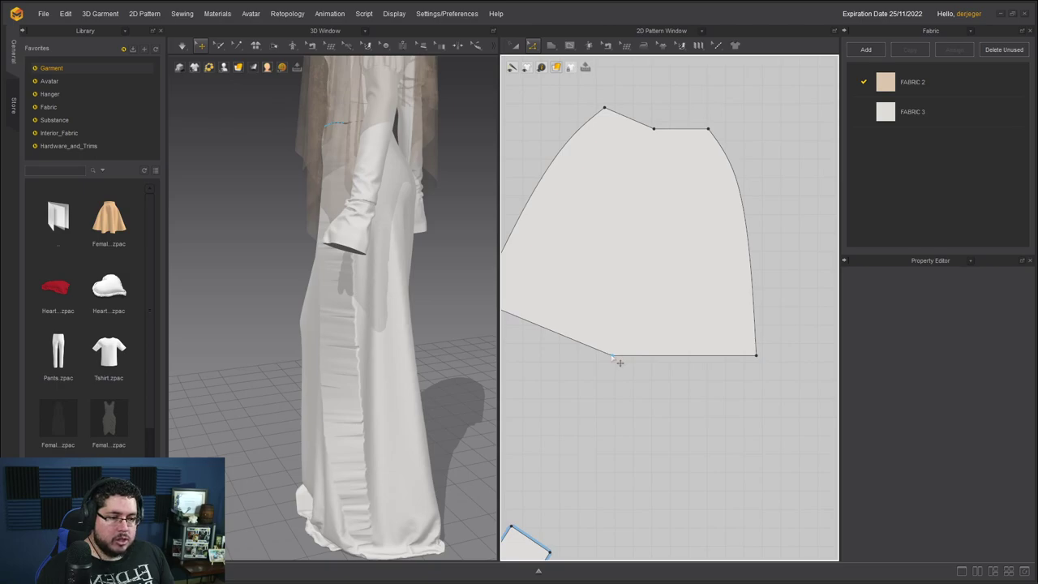
right_click(613, 356)
left_click(631, 369)
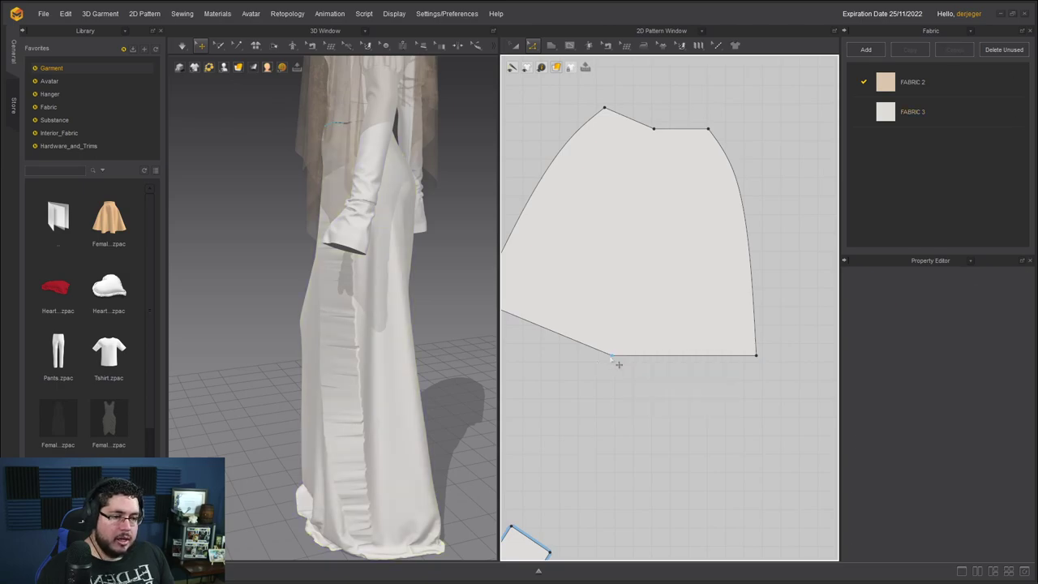
right_click(612, 356)
left_click(641, 401)
Step: Smooth the waistline of the merged skirt pattern by turning its middle corner point into a curve
middle_click_drag(638, 328, 666, 436)
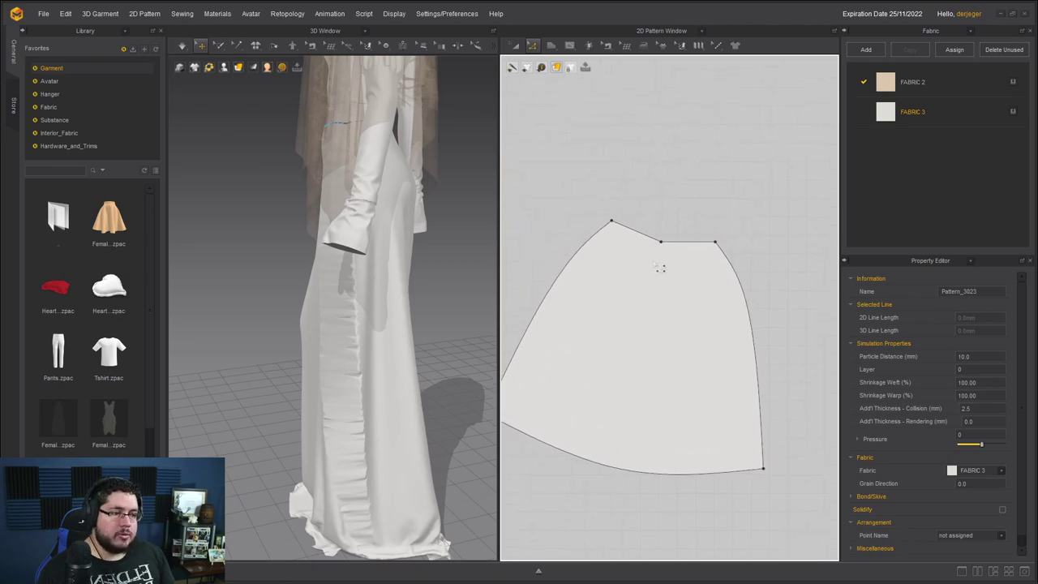
right_click(670, 249)
left_click(688, 282)
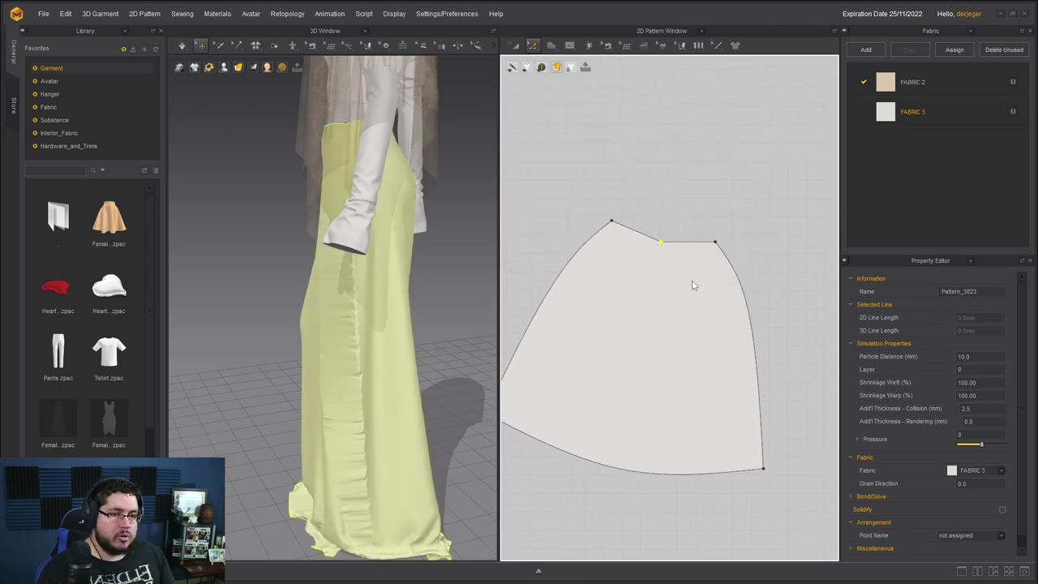
Step: Simulate the garment so the merged skirt settles, and set the simulation mode to Fast (GPU)
left_click(182, 46)
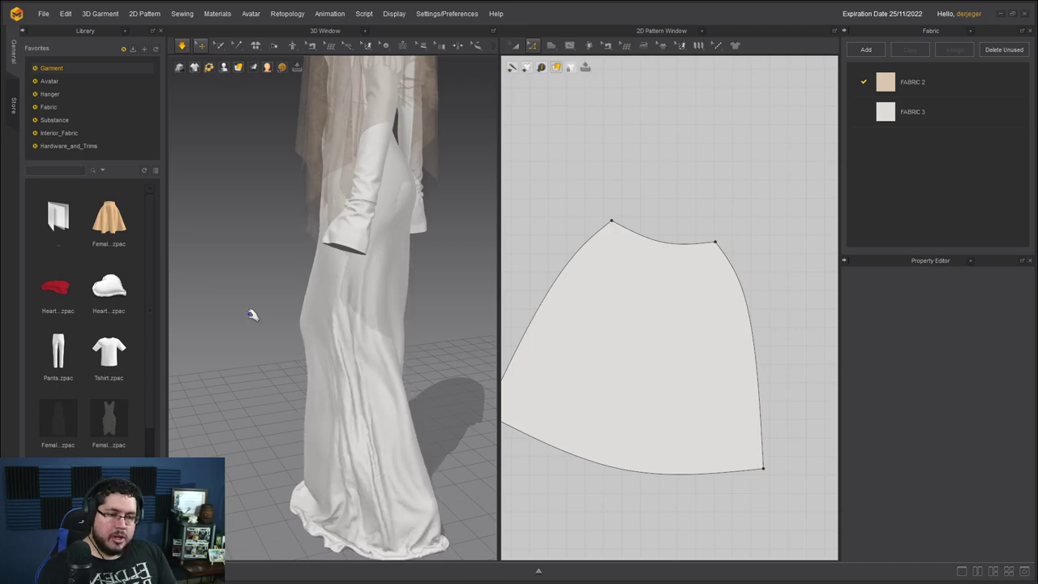
right_click_drag(308, 331, 399, 341)
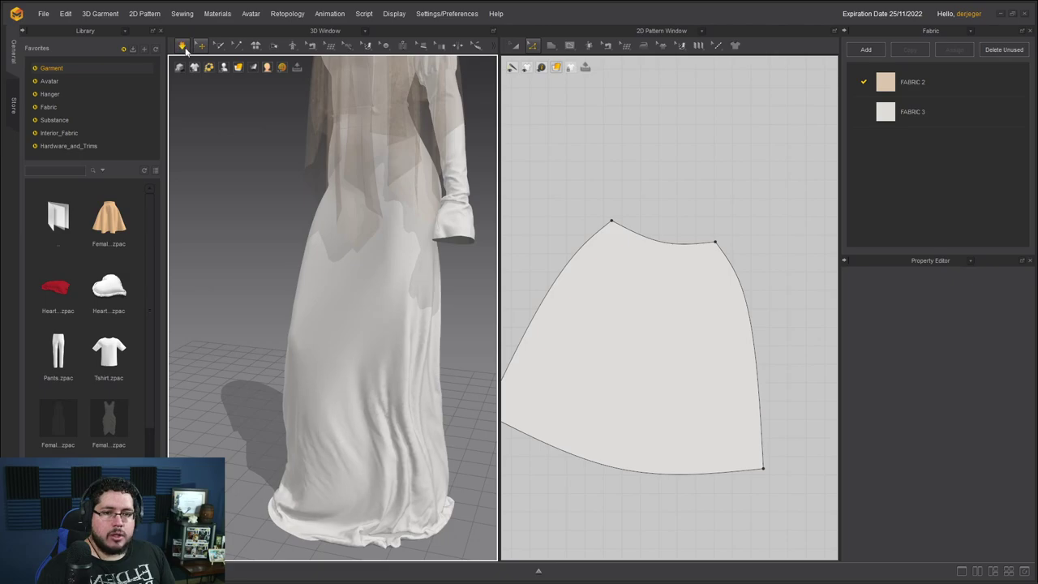
left_click(182, 45)
left_click(200, 69)
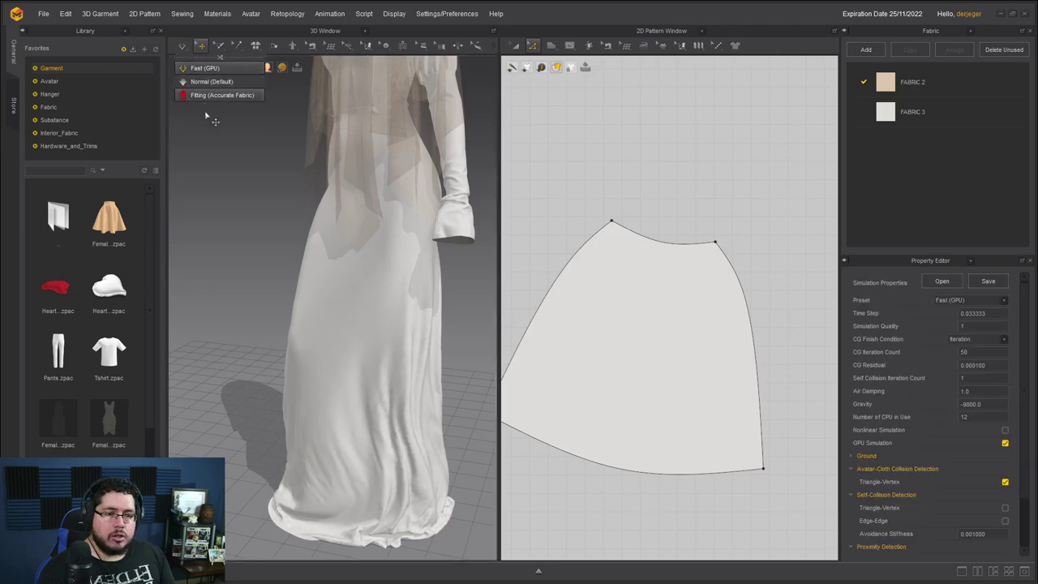
Step: Start the simulation and pull the crumpled front hem of the skirt outward to spread the fabric
left_click(183, 46)
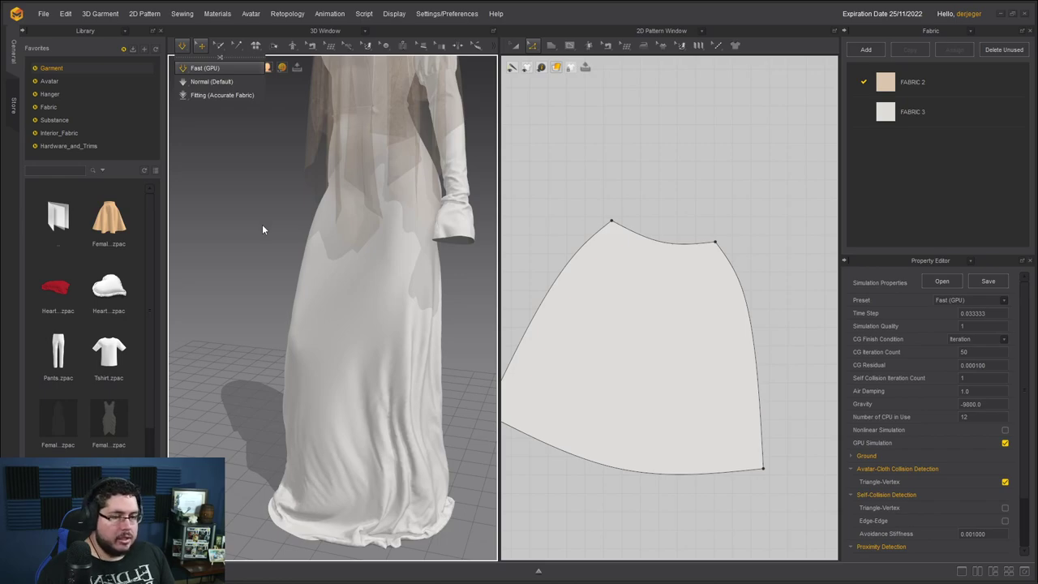
right_click_drag(232, 232, 360, 279)
scroll(359, 280, "up", 5)
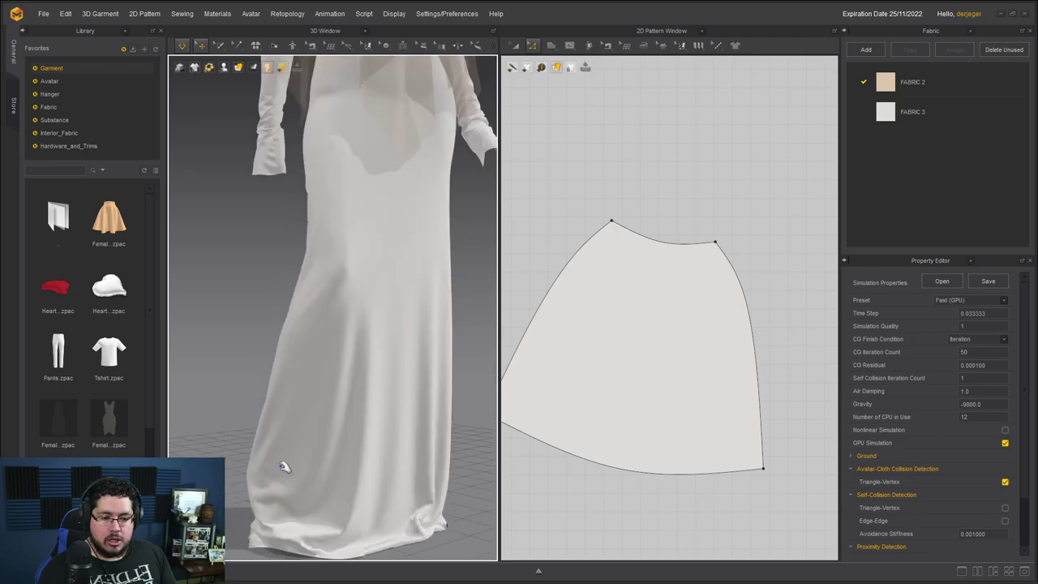
left_click(276, 454)
left_click_drag(303, 456, 326, 459)
left_click_drag(288, 487, 417, 290)
scroll(417, 308, "up", 3)
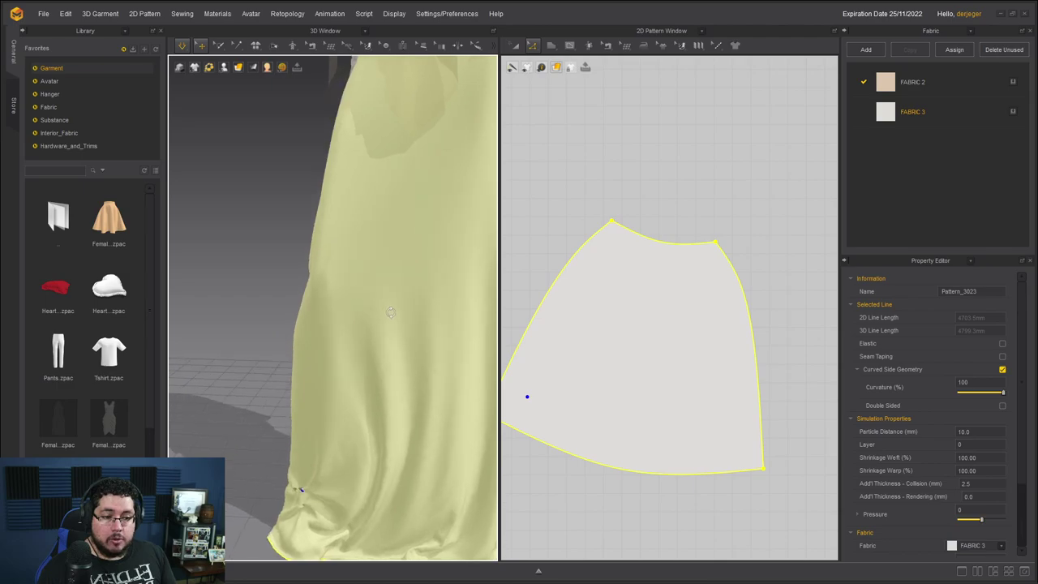
Step: Tug the skirt's hem around its side to release the bunched folds while simulating
middle_click_drag(458, 414, 415, 361)
scroll(414, 361, "down", 5)
right_click_drag(415, 362, 316, 404)
left_click(335, 453)
left_click_drag(329, 443, 312, 457)
right_click_drag(322, 449, 285, 498)
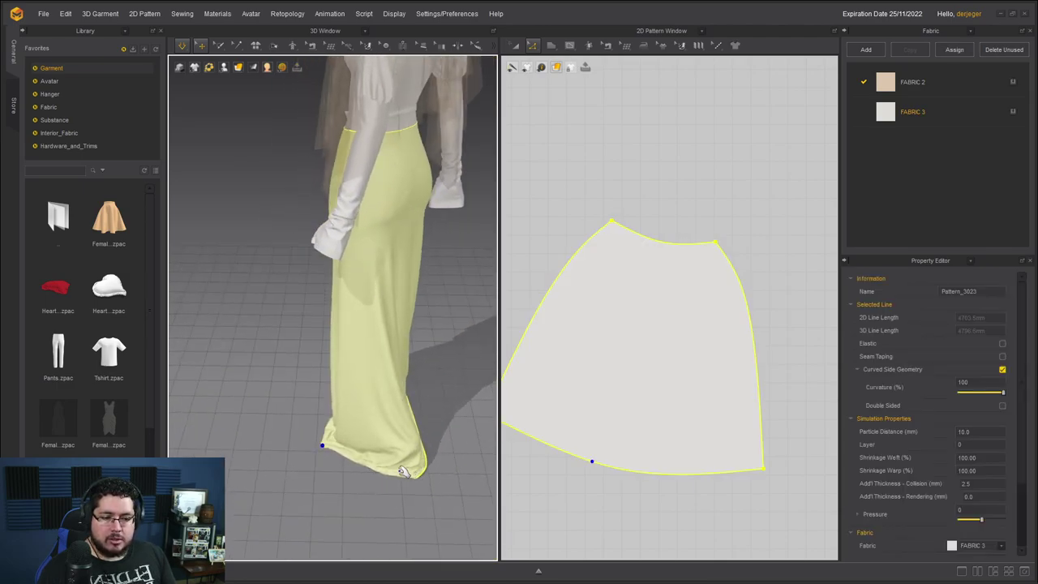
Step: Pull the lower back of the skirt up and away from the legs to straighten its folds
right_click_drag(405, 475, 391, 469)
left_click_drag(405, 469, 426, 470)
right_click_drag(412, 468, 378, 445)
right_click_drag(451, 466, 418, 452)
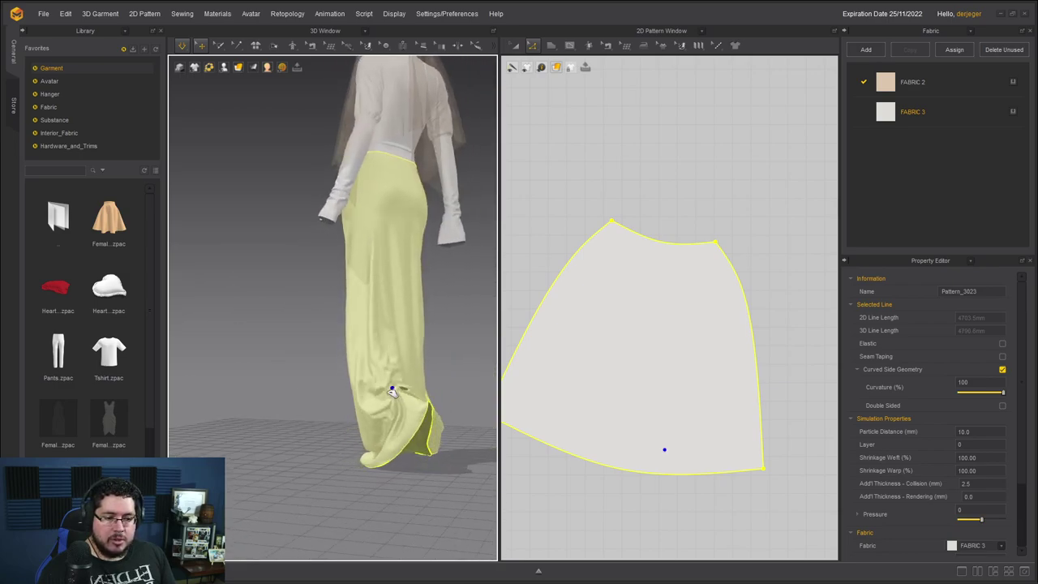
right_click_drag(390, 396, 399, 433)
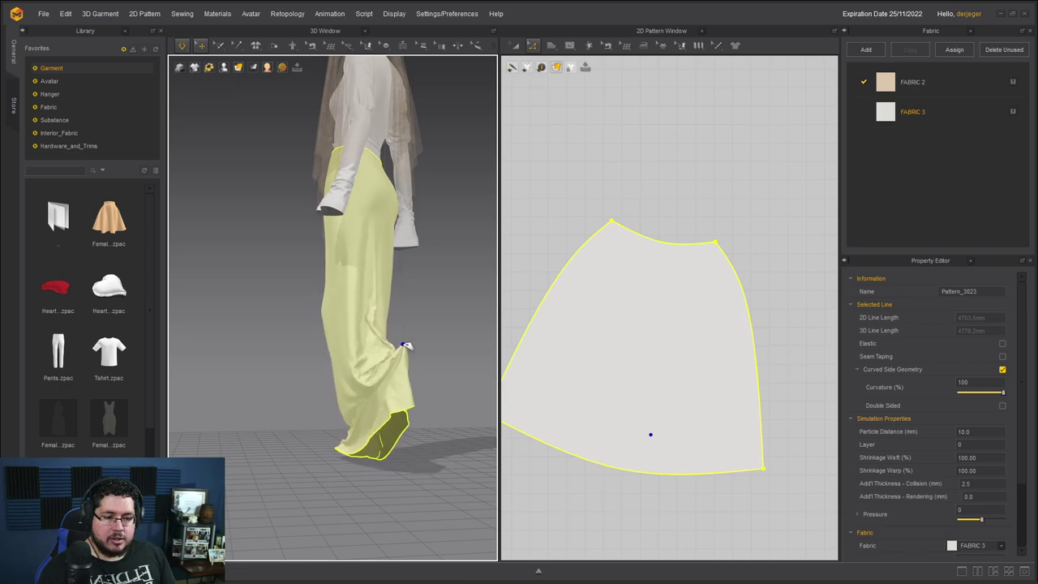
Step: Clear the skirt selection and run the simulation again to let the released fabric settle
key("space")
scroll(431, 320, "down", 4)
right_click_drag(504, 311, 442, 331)
left_click(442, 333)
key("space")
right_click_drag(397, 375, 391, 364)
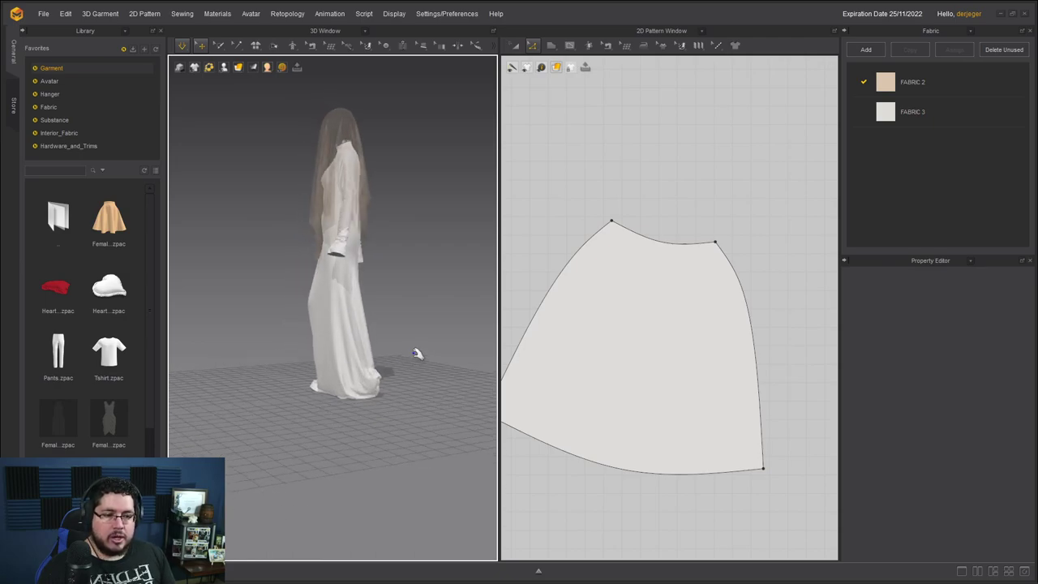
Step: Switch the 2D pattern view to the UV Editor
scroll(631, 295, "down", 2)
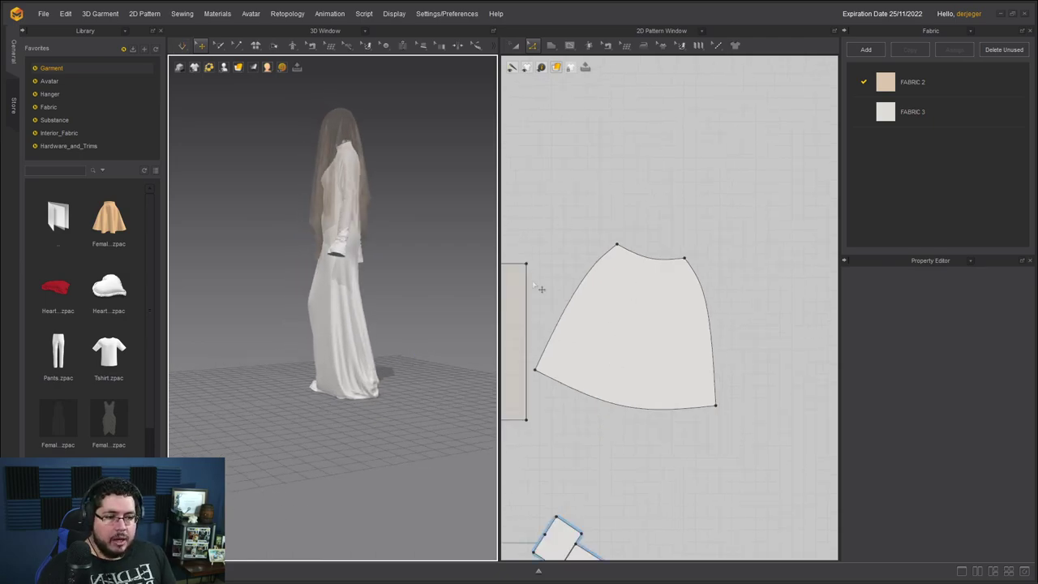
right_click_drag(503, 225, 582, 190)
scroll(552, 230, "down", 4)
middle_click_drag(625, 287, 700, 245)
scroll(683, 335, "up", 5)
scroll(700, 245, "down", 2)
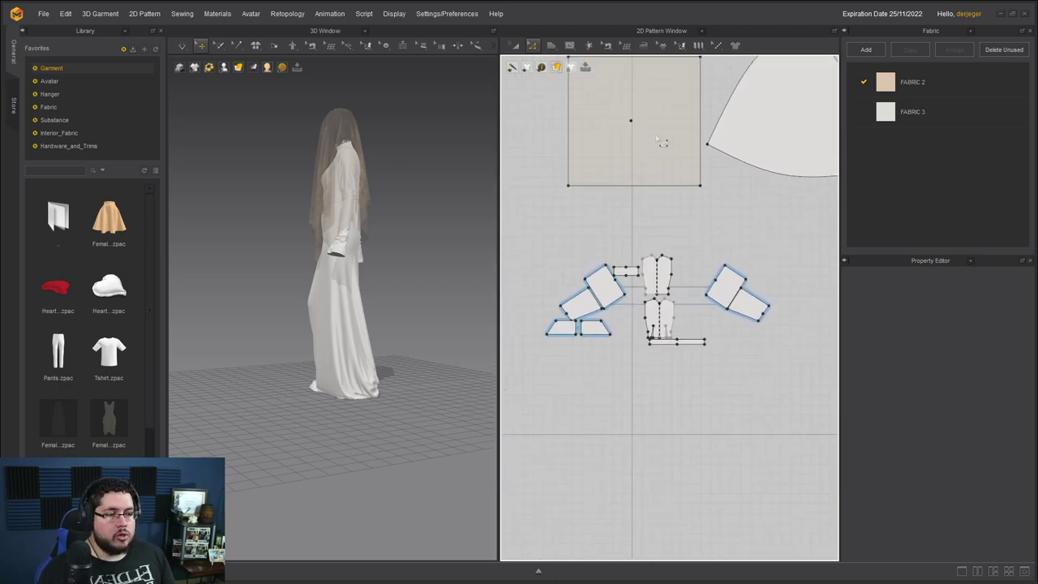
left_click(662, 28)
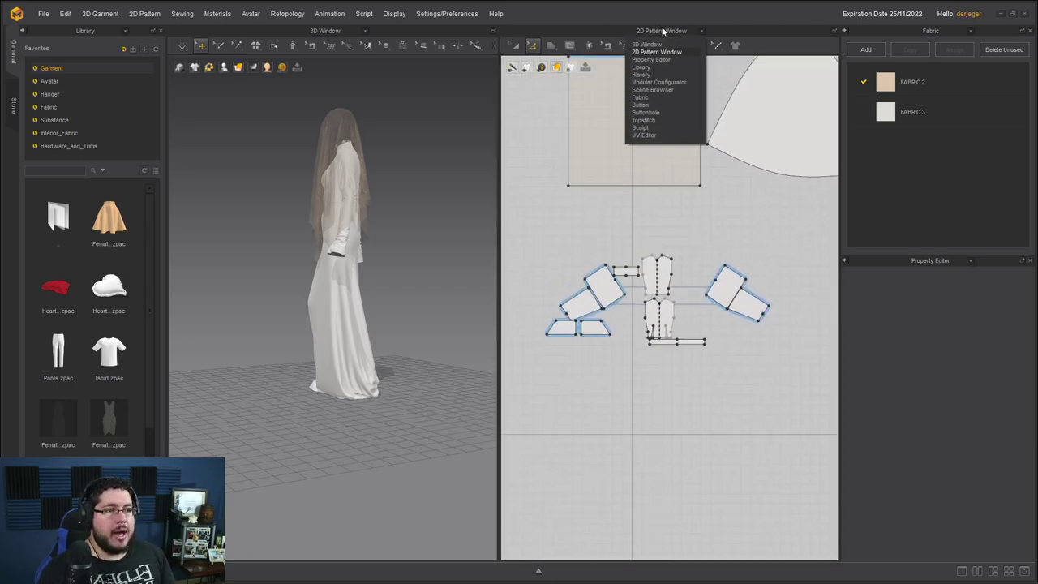
left_click(648, 136)
scroll(645, 174, "down", 3)
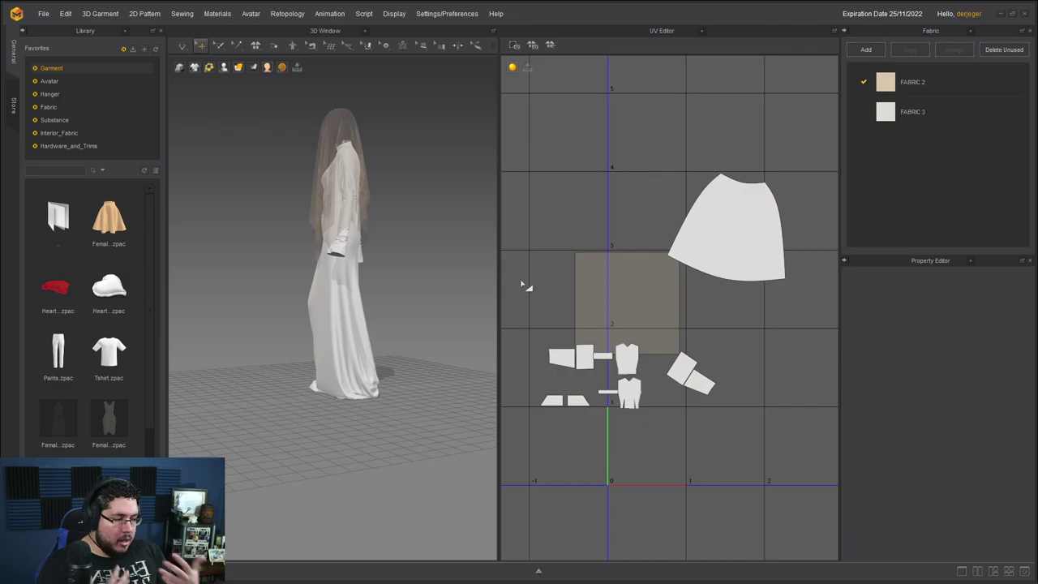
Step: Select all UV islands and scale them down together so they fit inside the 0–1 tile
left_click_drag(797, 134, 794, 150)
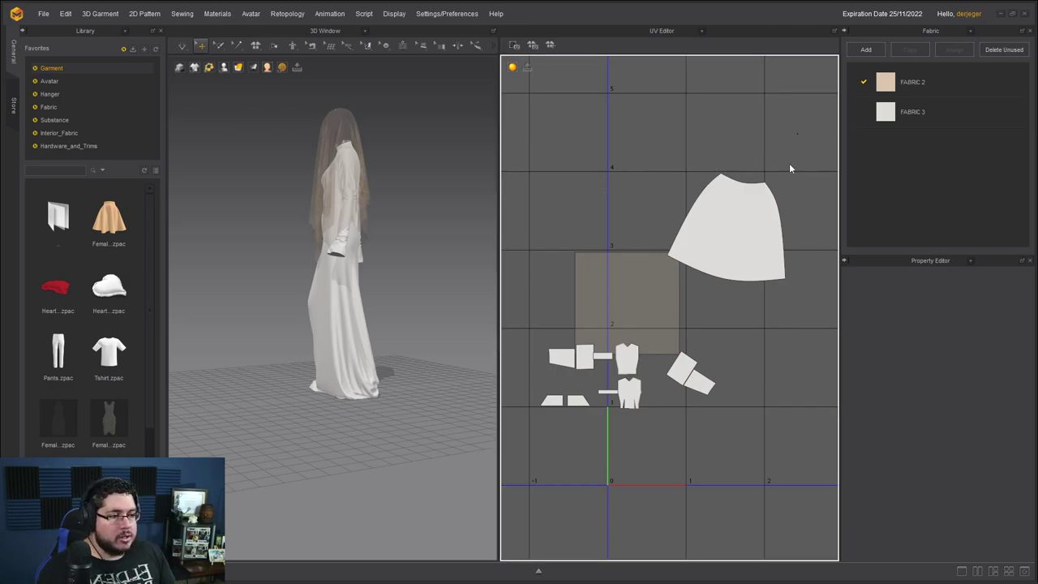
key("ctrl+a")
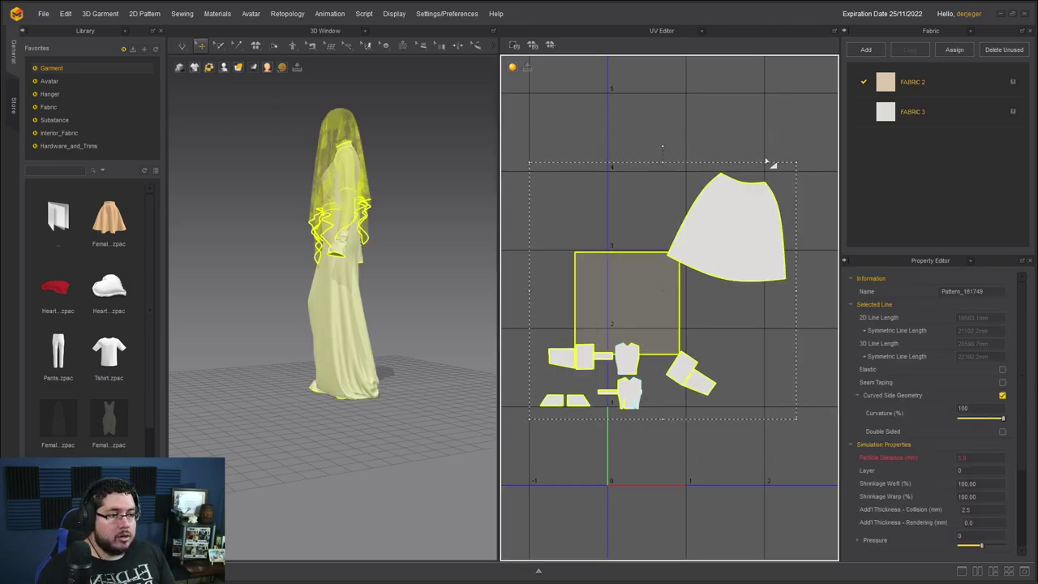
left_click_drag(798, 162, 664, 313)
left_click_drag(586, 375, 657, 444)
scroll(690, 455, "up", 5)
left_click(632, 407)
middle_click_drag(632, 407, 664, 357)
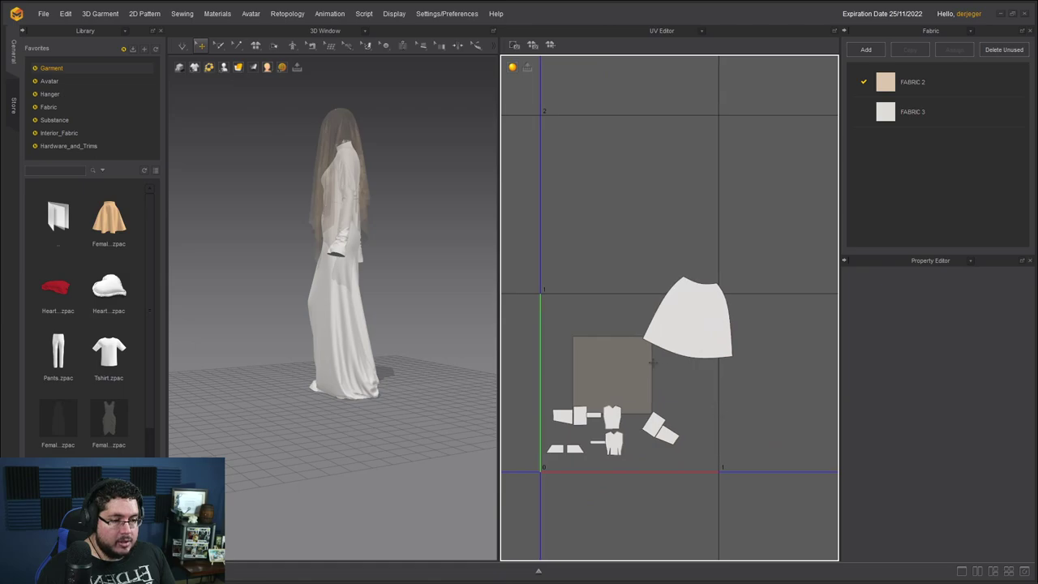
Step: Move all UV islands up above the 0–1 tile and place the square veil island to the left of it
left_click_drag(737, 278, 548, 448)
middle_click_drag(610, 398, 663, 386)
left_click_drag(666, 353, 540, 211)
left_click(550, 227)
left_click(663, 216)
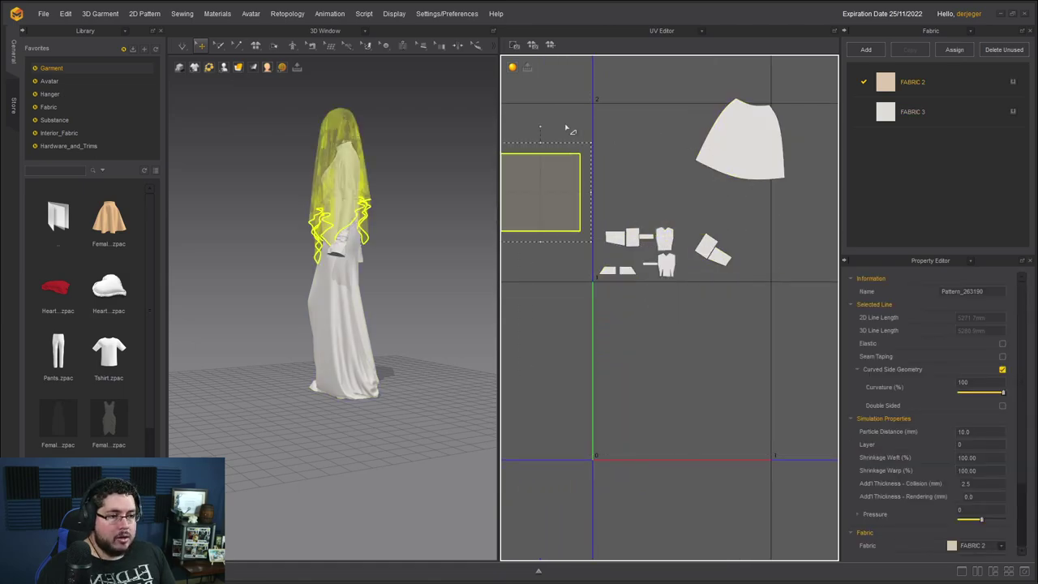
Step: Enlarge the dress islands together and move them so the skirt sits in the lower-right corner of the 0–1 tile
left_click_drag(815, 88, 577, 331)
left_click_drag(754, 128, 711, 335)
scroll(713, 338, "down", 2)
left_click_drag(756, 264, 582, 460)
left_click_drag(671, 345, 665, 376)
left_click_drag(733, 301, 777, 247)
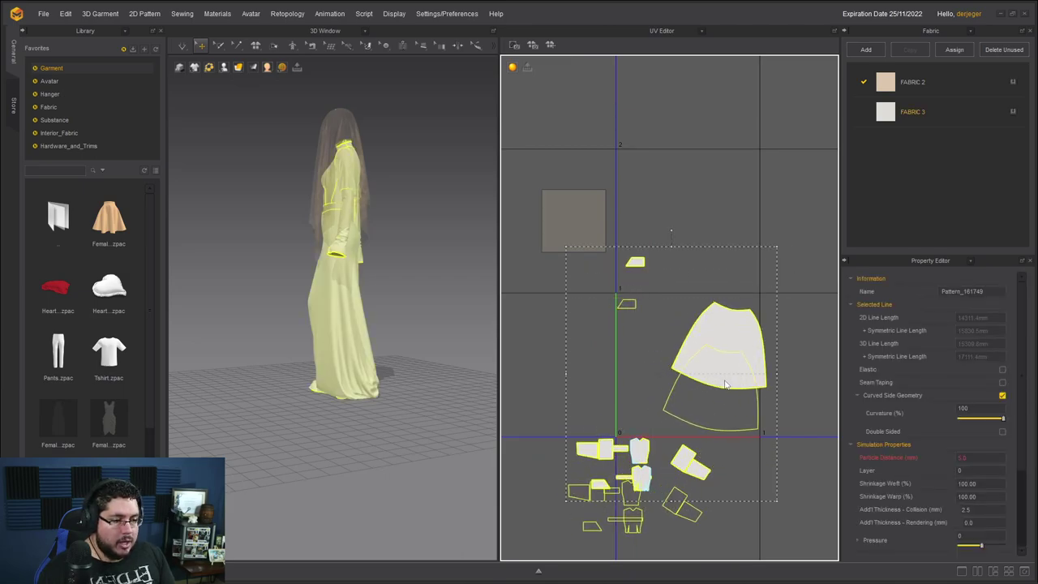
left_click(635, 396)
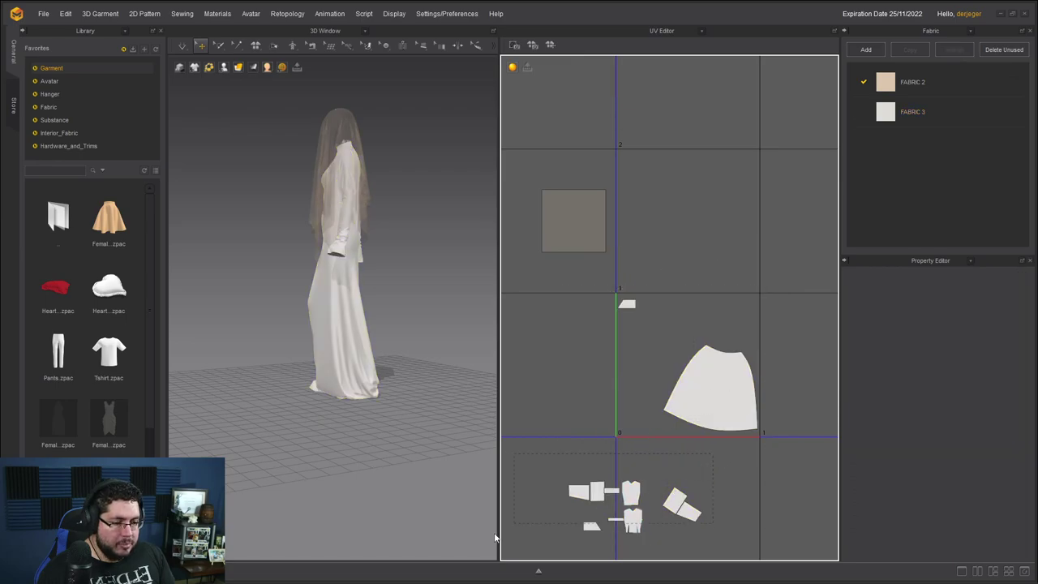
Step: Move the bodice, sleeve and collar islands up from below the tile to above the skirt island
left_click_drag(505, 529, 506, 561)
left_click_drag(627, 489, 694, 306)
scroll(683, 340, "up", 3)
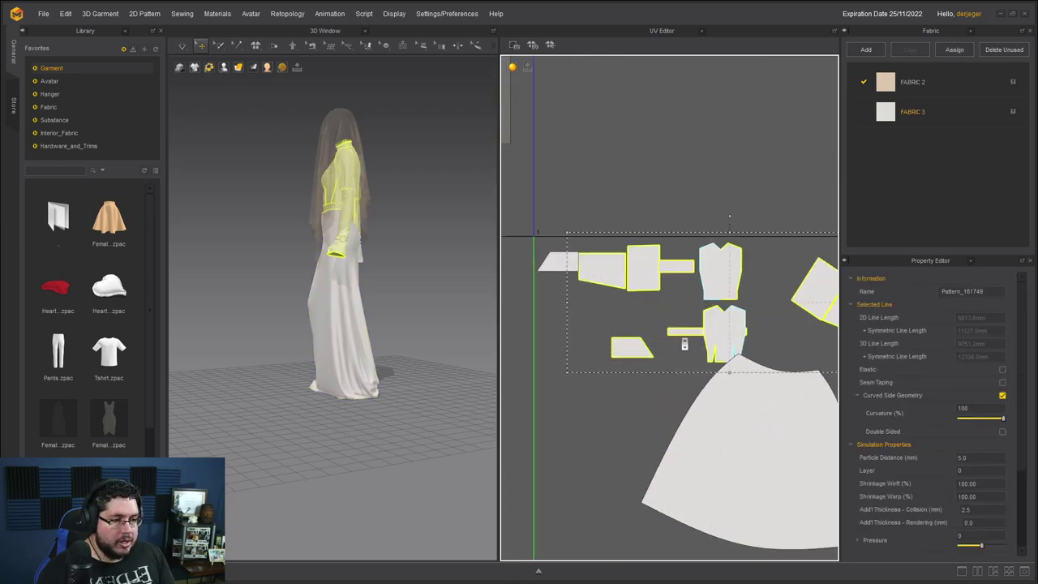
left_click(633, 410)
Step: Select all the dress islands and scale them up so the skirt fills more of the 0–1 tile
scroll(614, 404, "down", 3)
left_click_drag(542, 493, 770, 267)
left_click_drag(684, 384, 642, 391)
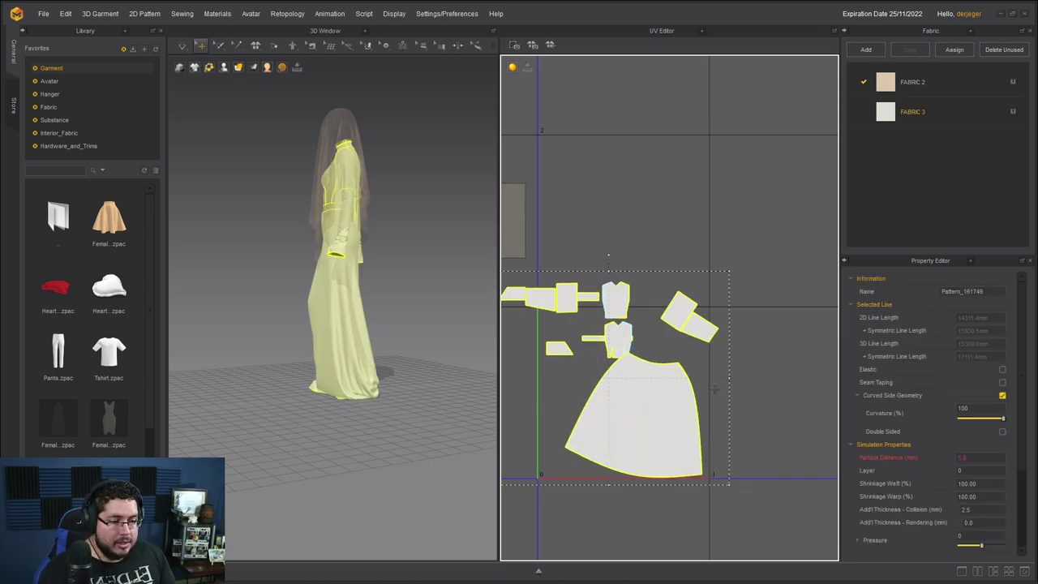
left_click(574, 378)
Step: Stack the two bodice islands along the left edge of the 0–1 tile beside the skirt
scroll(572, 378, "up", 5)
left_click(776, 354)
scroll(708, 339, "down", 2)
middle_click_drag(636, 336, 597, 373)
left_click(673, 246)
left_click(645, 284)
left_click_drag(650, 287, 560, 401)
left_click_drag(637, 347, 548, 453)
left_click(605, 389)
middle_click_drag(604, 323, 640, 318)
Step: Move the collar island above the cuff island inside the tile and align the cuff beneath it
left_click(638, 278)
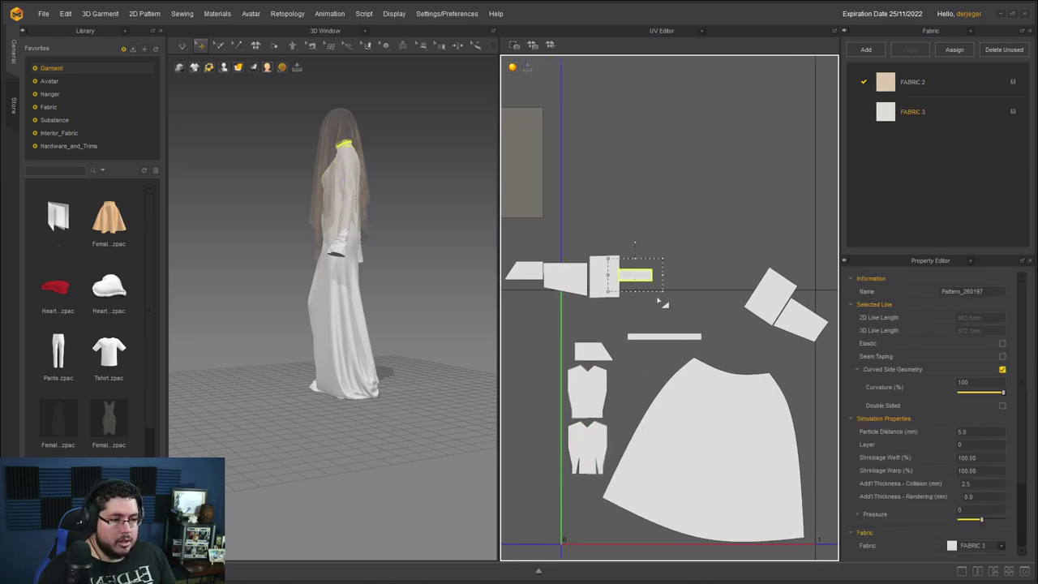
left_click_drag(638, 279, 589, 336)
scroll(637, 312, "up", 3)
left_click(604, 340)
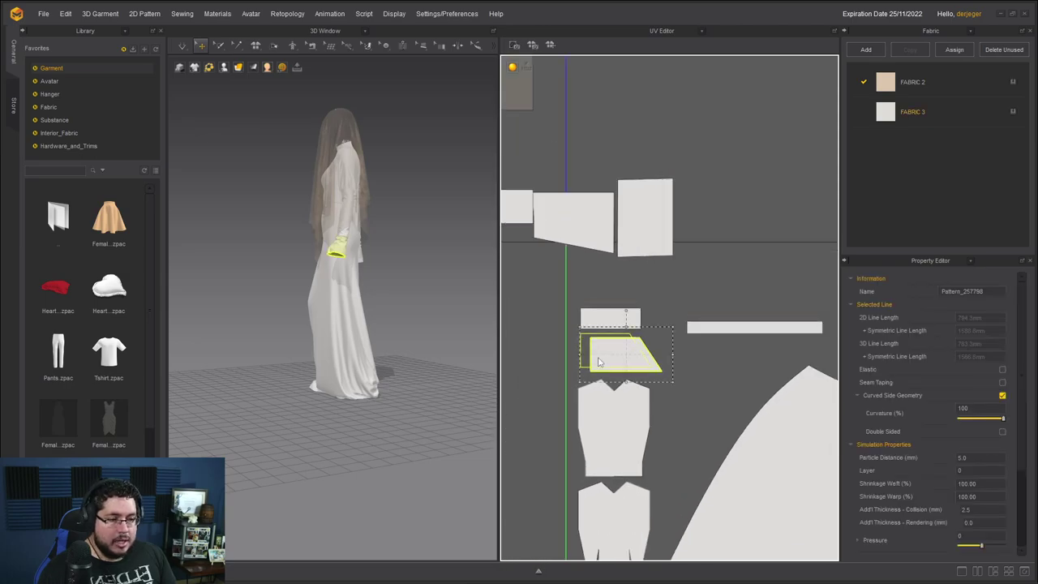
left_click(621, 293)
Step: Move the second cuff island beside the first and place the waistband island next to the collar
scroll(627, 293, "down", 3)
middle_click_drag(627, 293, 643, 295)
left_click_drag(570, 246, 712, 307)
left_click(739, 313)
left_click(732, 264)
Step: Move the upright upper-sleeve island into the tile above the skirt's waistline
middle_click_drag(666, 262, 588, 266)
left_click(588, 261)
left_click_drag(581, 253, 693, 298)
left_click(760, 273)
Step: Rotate the other, tilted upper-sleeve island upright and place it beside the first one above the skirt
left_click(726, 233)
middle_click_drag(727, 234, 689, 230)
left_click(736, 257)
left_click_drag(736, 202, 795, 225)
left_click_drag(742, 257, 714, 280)
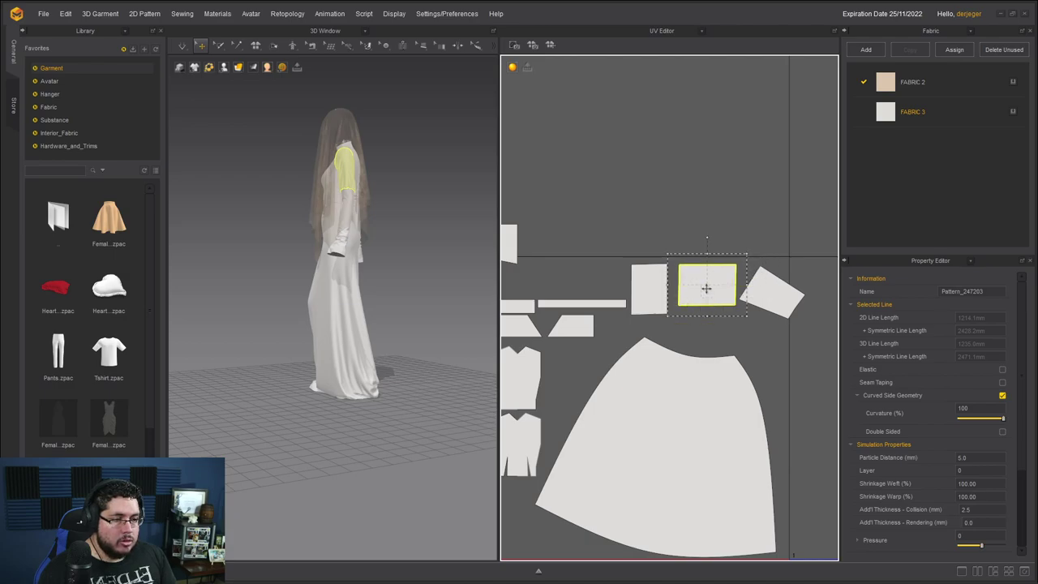
middle_click_drag(666, 241, 714, 241)
left_click(724, 243)
left_click(770, 272)
left_click_drag(755, 236, 741, 288)
left_click(717, 237)
Step: Tighten the placement of the two upper-sleeve islands side by side within the tile's upper edge
scroll(673, 300, "up", 4)
left_click(686, 299)
middle_click_drag(687, 297, 621, 310)
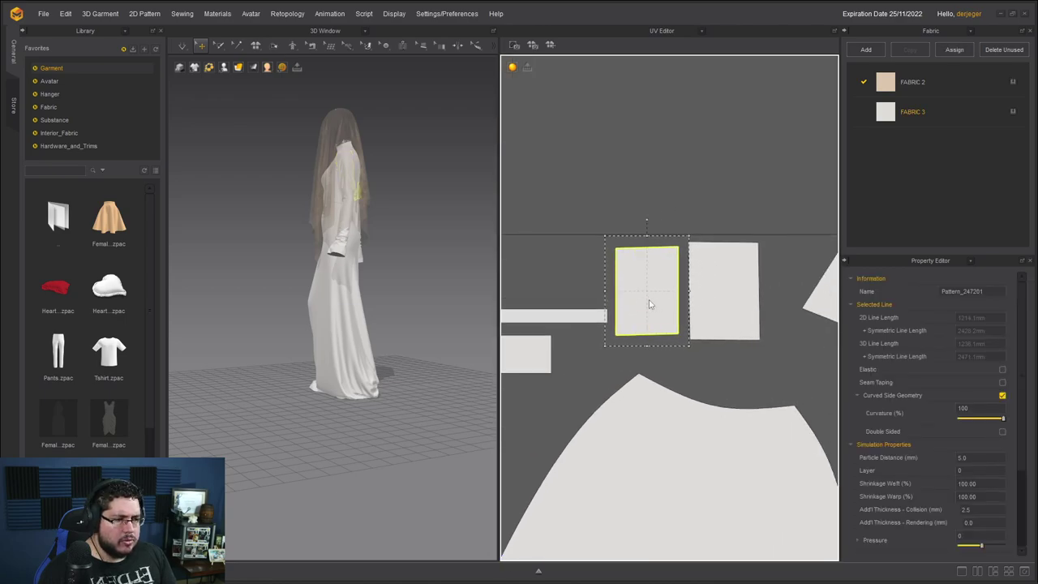
left_click_drag(691, 237, 692, 238)
left_click(594, 231)
scroll(651, 225, "down", 3)
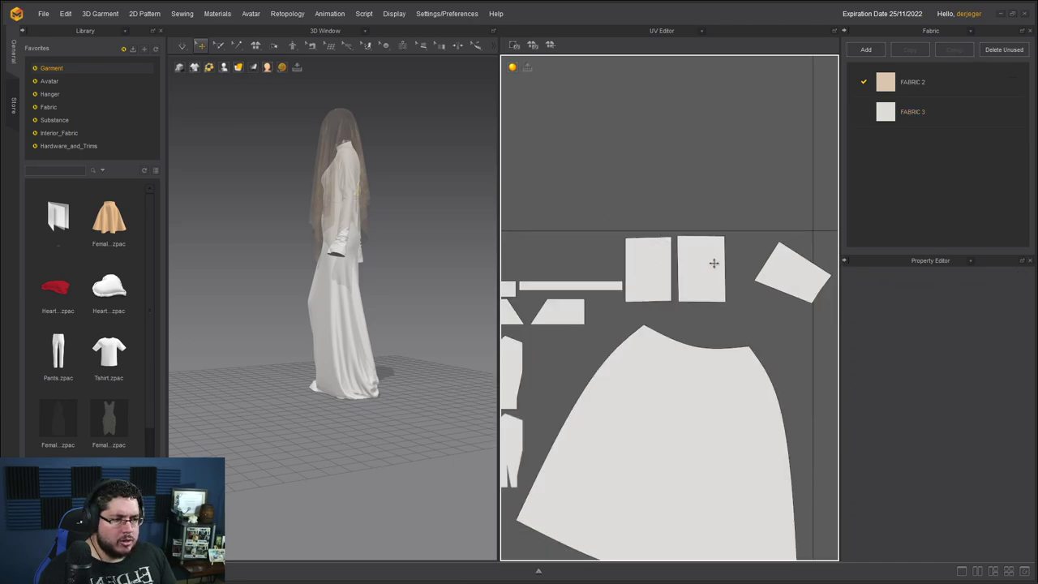
Step: Bring the tilted forearm island close to the upper-sleeve islands and rotate it level in the tile's upper-right corner
left_click(706, 262)
scroll(681, 265, "down", 3)
middle_click_drag(667, 267, 747, 267)
right_click_drag(746, 266, 632, 276)
left_click(702, 285)
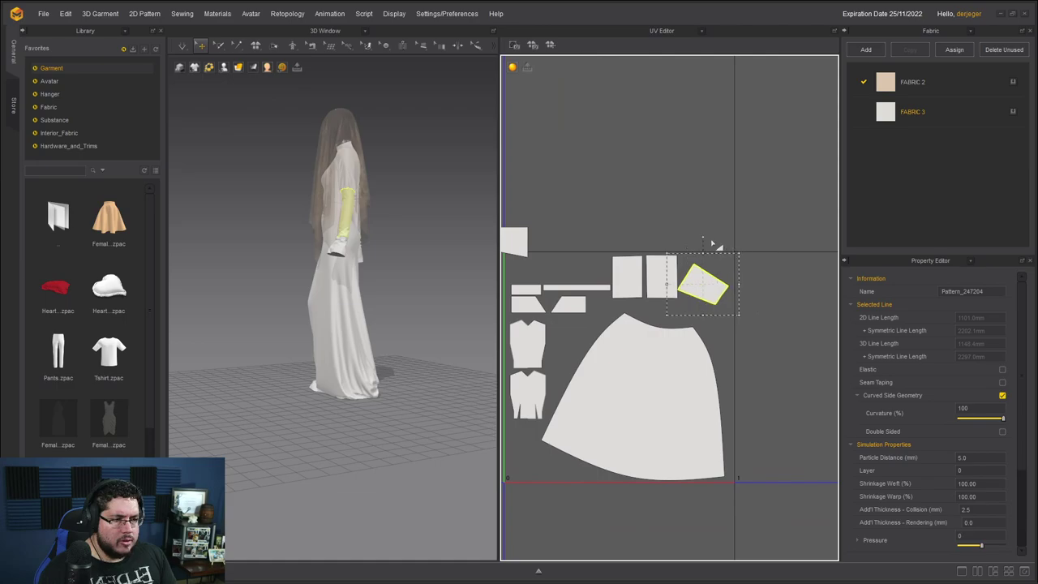
mouse_move(703, 240)
left_mouse_down()
mouse_move(658, 236)
mouse_move(695, 258)
mouse_move(709, 253)
left_mouse_up()
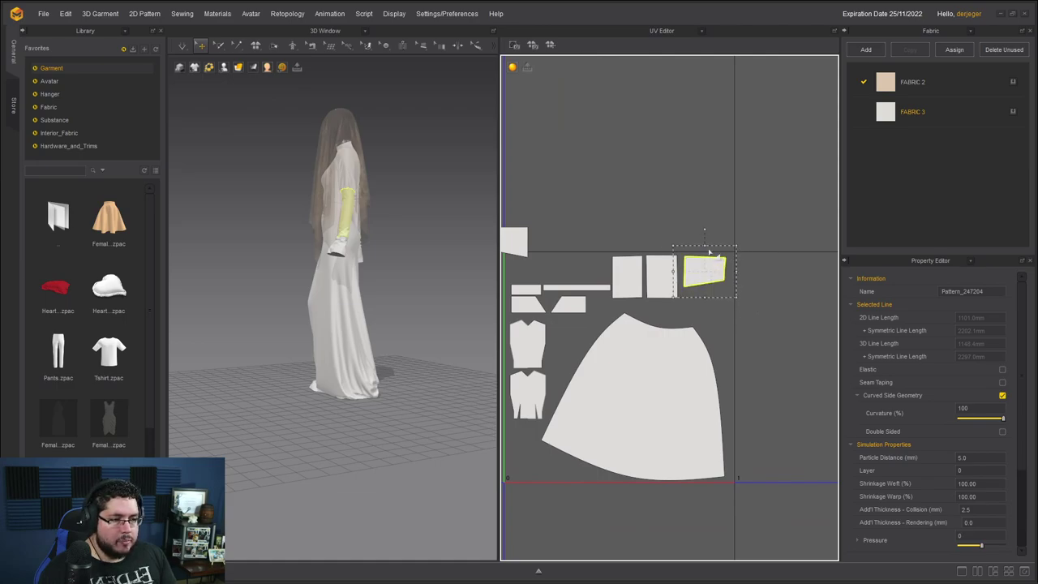
left_click(706, 229)
Step: Move the remaining forearm island into the tile directly below the other forearm island
left_click_drag(525, 253, 739, 310)
left_click(740, 309)
left_click(659, 334)
scroll(648, 323, "down", 3)
scroll(698, 320, "up", 2)
left_click(790, 261)
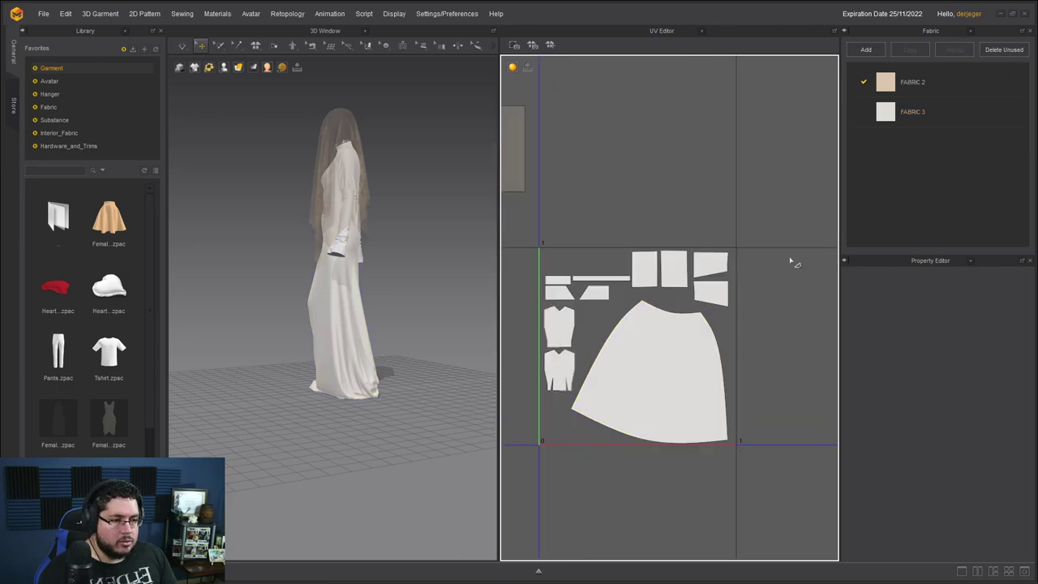
Step: Select all the dress islands and scale them up slightly to fill the 0–1 tile
left_click_drag(742, 242, 519, 495)
left_click_drag(738, 240, 745, 235)
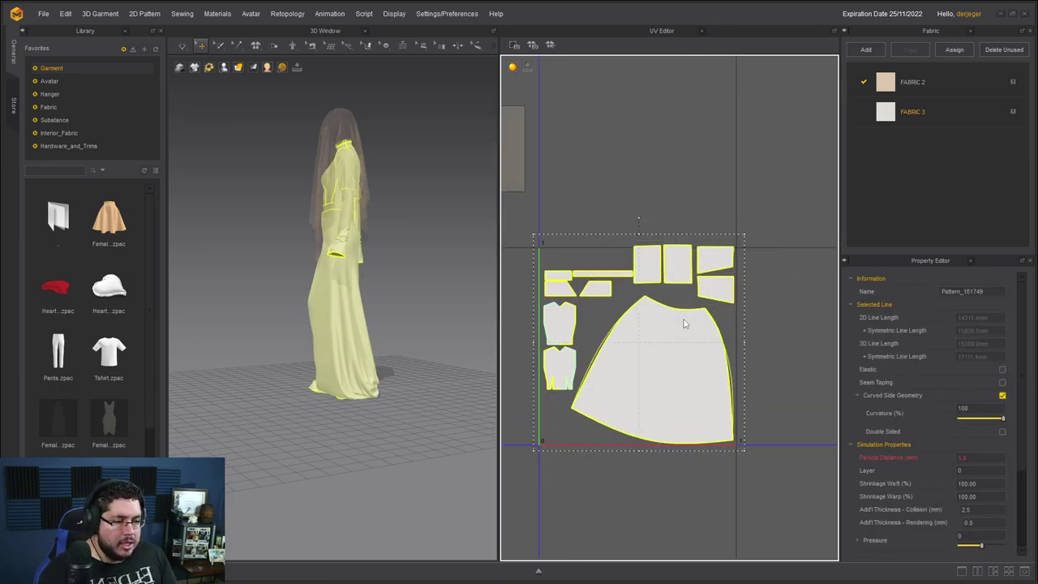
left_click(753, 301)
Step: Move the two upper-sleeve islands down so they lie inside the tile's upper edge
scroll(722, 270, "up", 2)
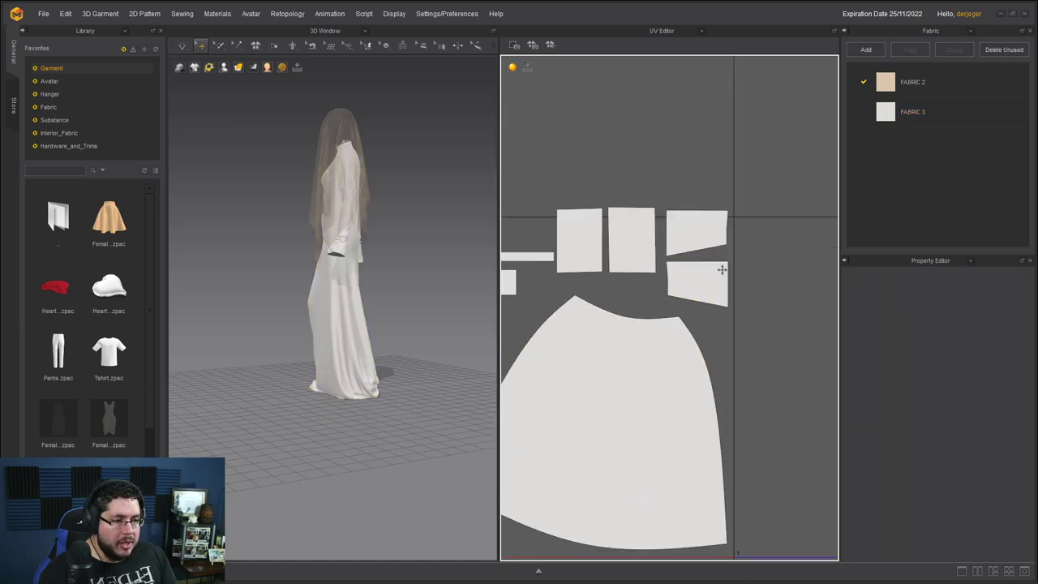
middle_click_drag(722, 270, 776, 255)
left_click(769, 237)
left_click_drag(793, 180, 636, 277)
left_click_drag(655, 234, 655, 248)
key("ctrl+z")
left_click_drag(774, 163, 633, 275)
left_click_drag(637, 219, 636, 222)
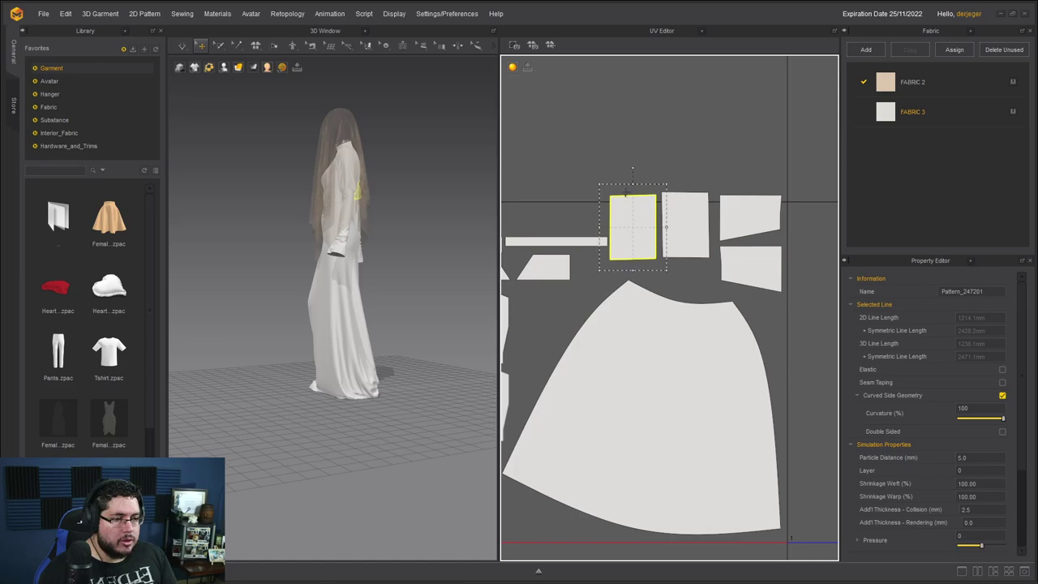
left_click(684, 235)
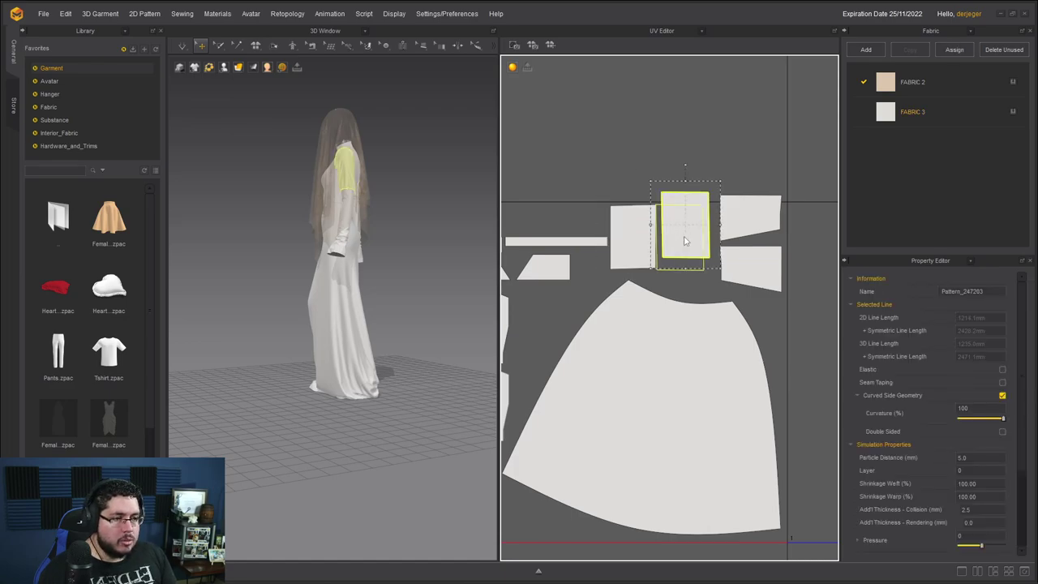
Step: Move both forearm islands down together so they lie inside the tile's upper edge
left_click(738, 264)
left_click_drag(740, 264, 744, 276)
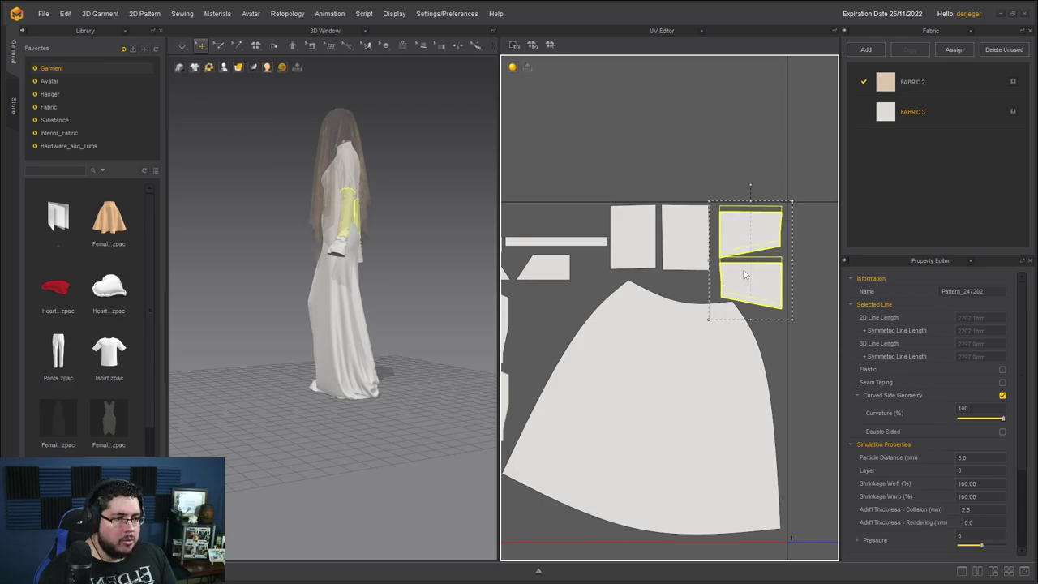
left_click(555, 241)
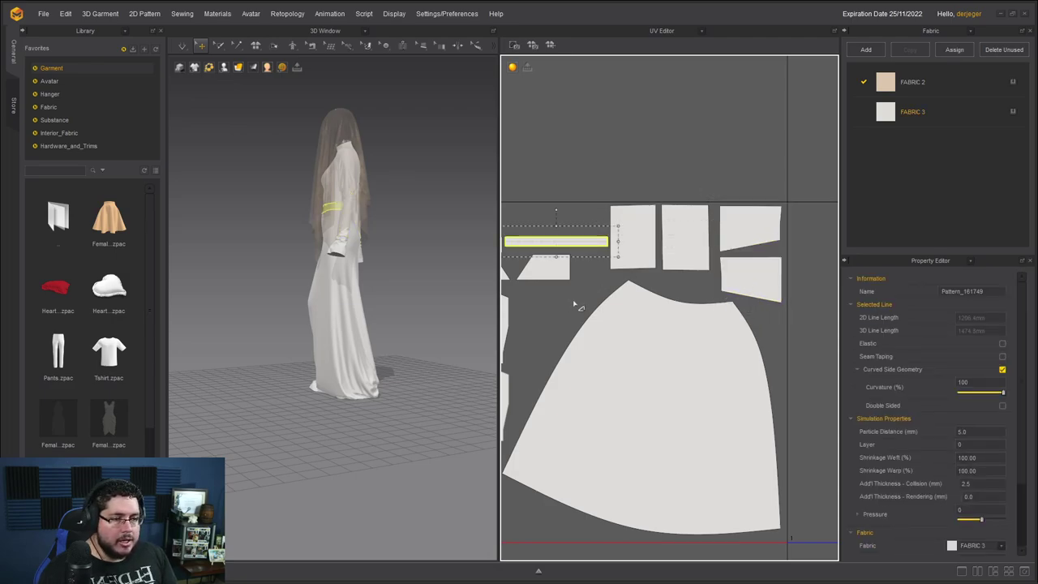
left_click(575, 306)
Step: Try to scale up the two bodice islands together in the UV layout
scroll(616, 311, "down", 3)
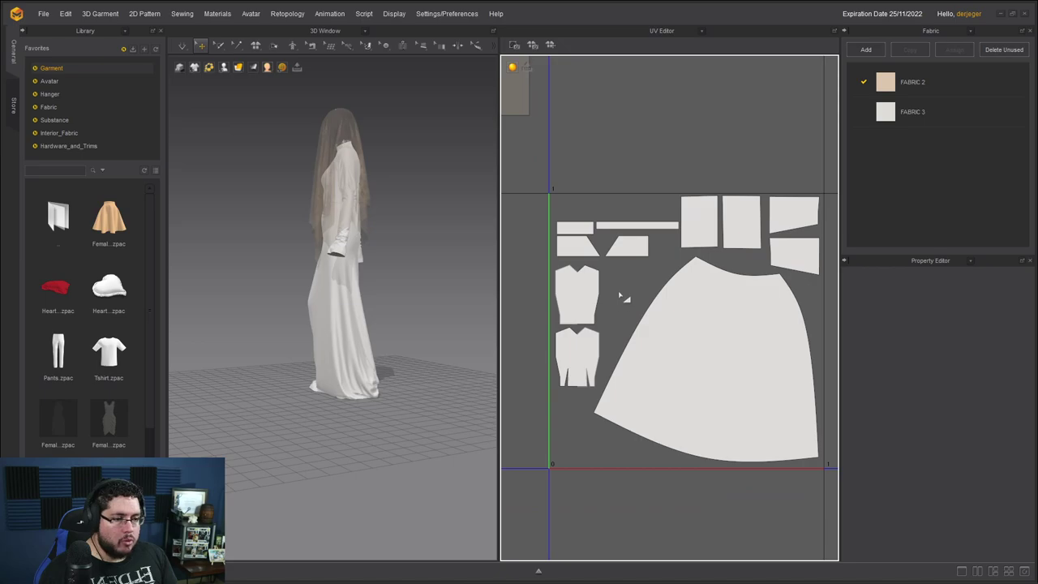
left_click(582, 301)
left_click(570, 364, "shift")
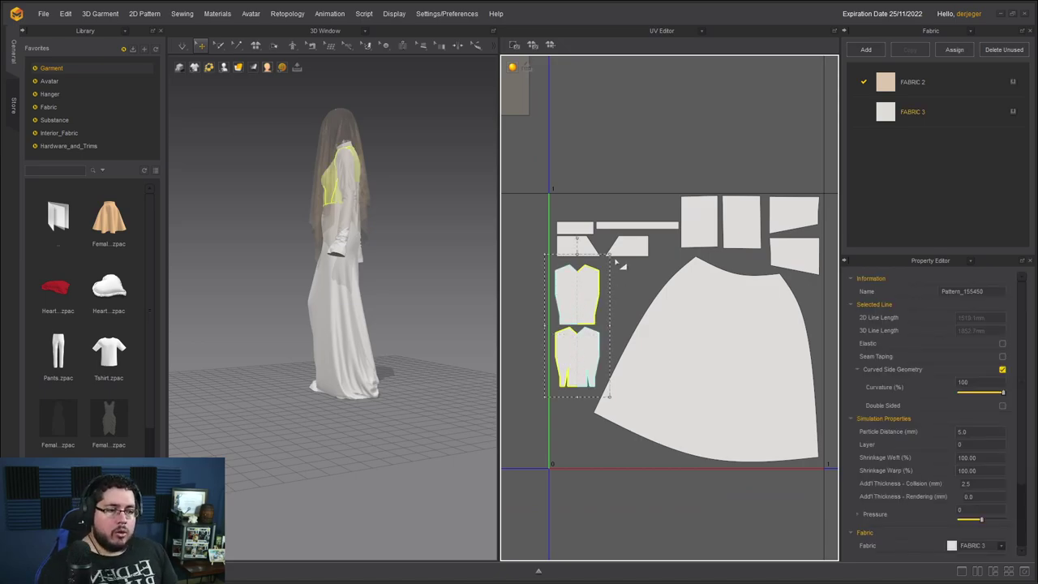
left_click_drag(610, 255, 633, 238)
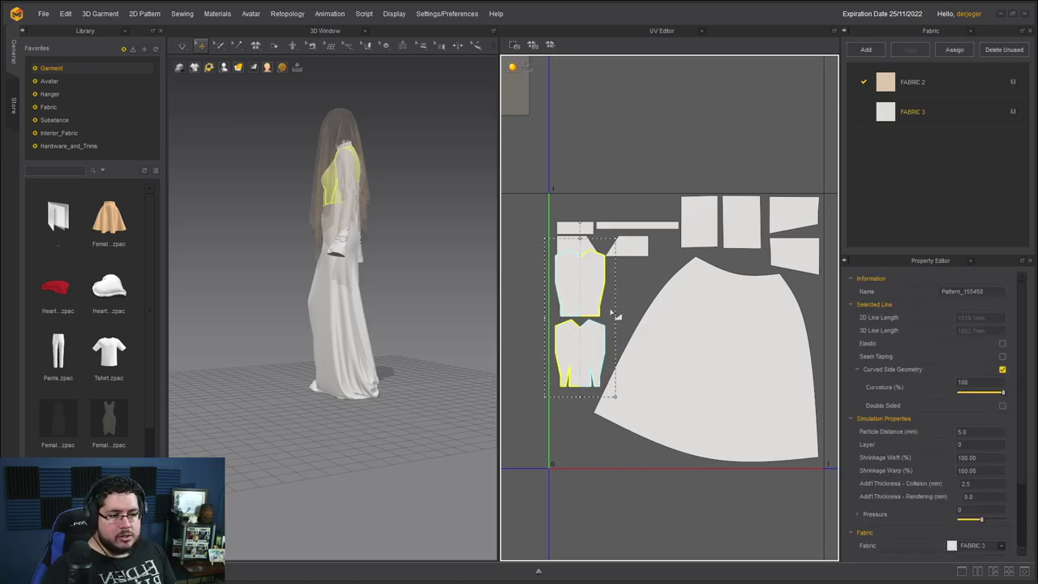
key("ctrl+z")
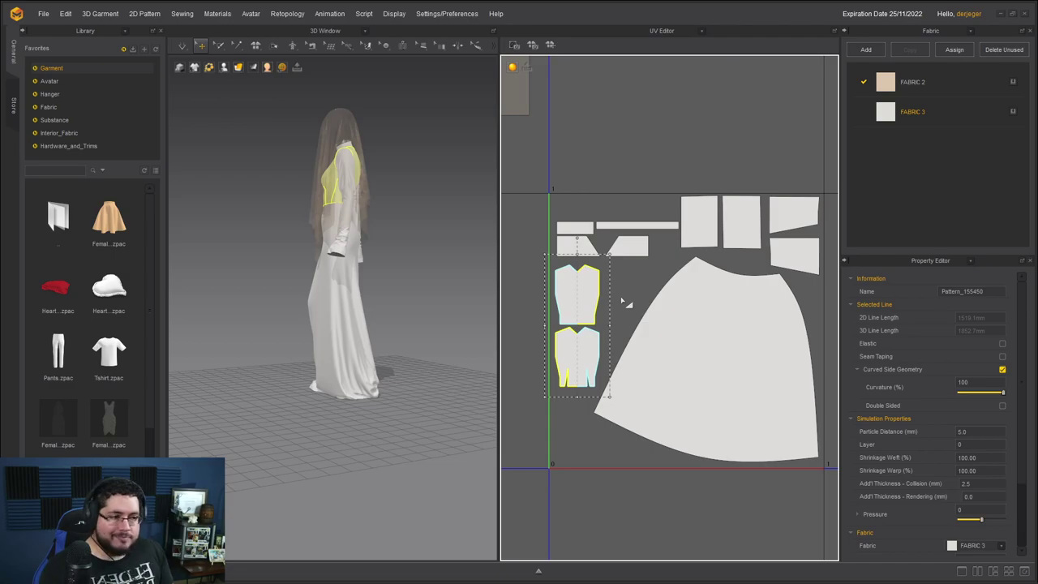
Step: Move the square veil island into the 0–1 tile over the dress islands and scale it up
left_click(630, 150)
scroll(630, 151, "down", 3)
left_click(563, 120)
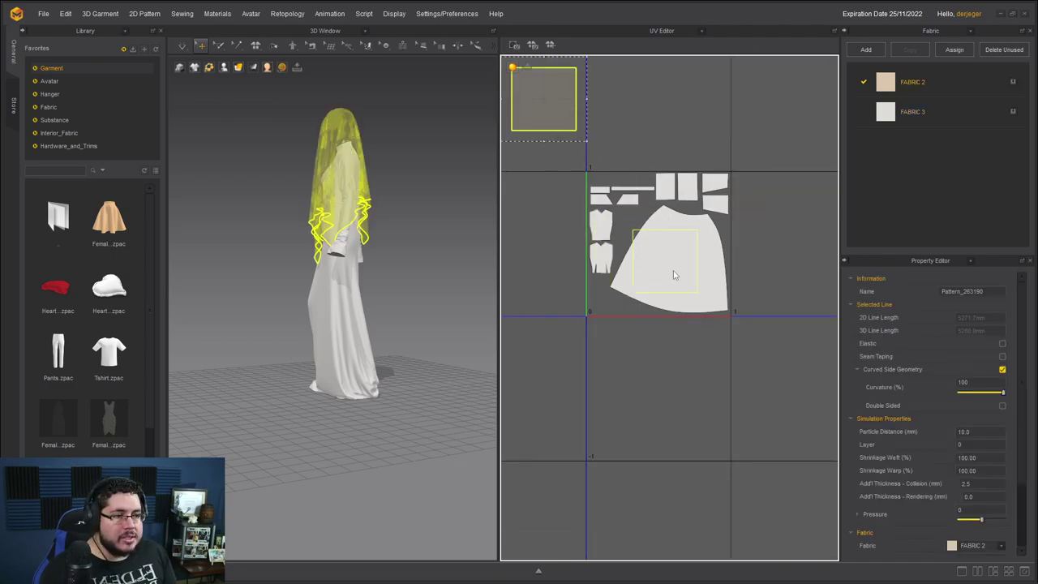
left_click_drag(677, 279, 653, 258)
left_click_drag(688, 205, 744, 168)
left_click_drag(682, 215, 669, 235)
left_click(620, 181)
left_click_drag(634, 176, 622, 197)
key("ctrl+z")
key("ctrl+z")
key("ctrl+z")
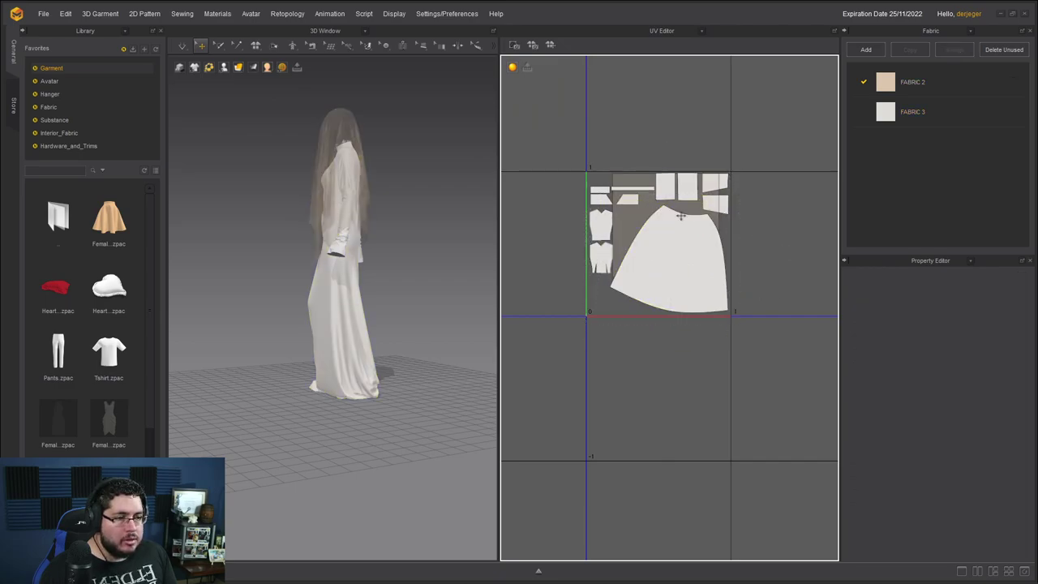
Step: Select the veil island, scale it up further and position it to nearly fill the 0–1 tile
left_click(640, 220)
left_click(619, 187)
left_click(635, 144)
left_click(615, 222)
left_click(638, 216)
left_click(617, 180)
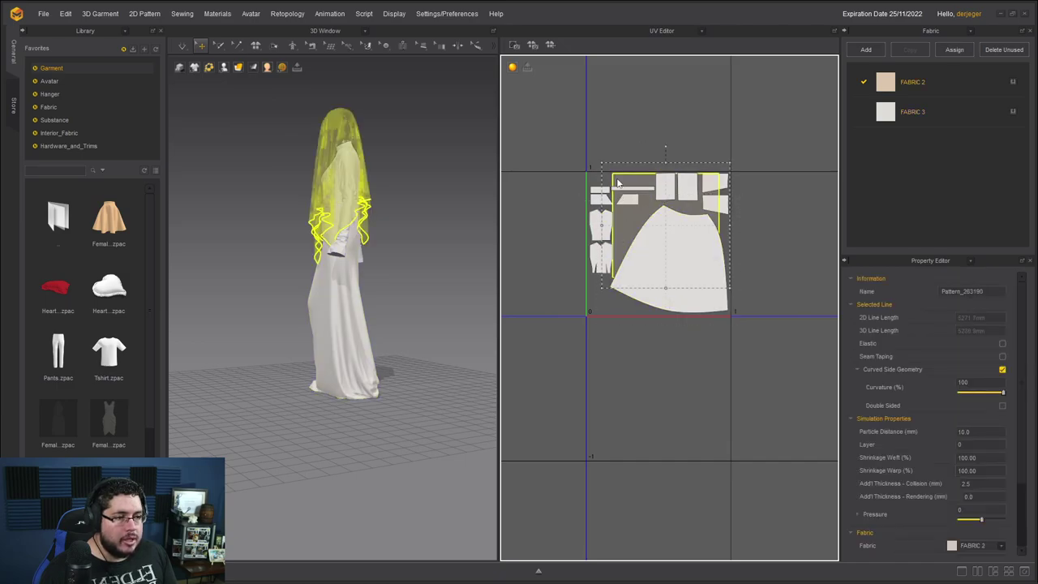
left_click_drag(732, 164, 745, 148)
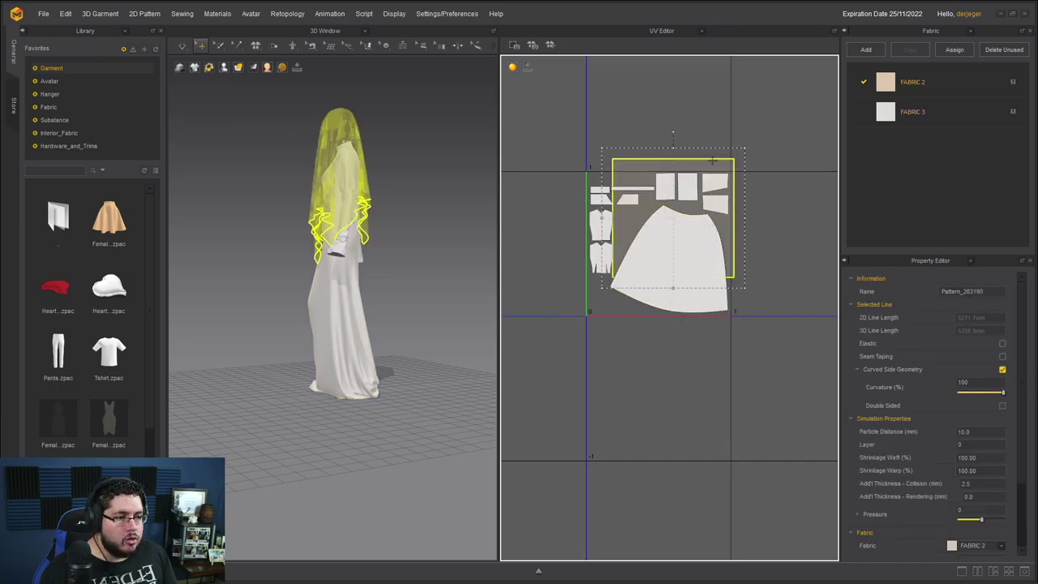
left_click_drag(701, 187, 748, 165)
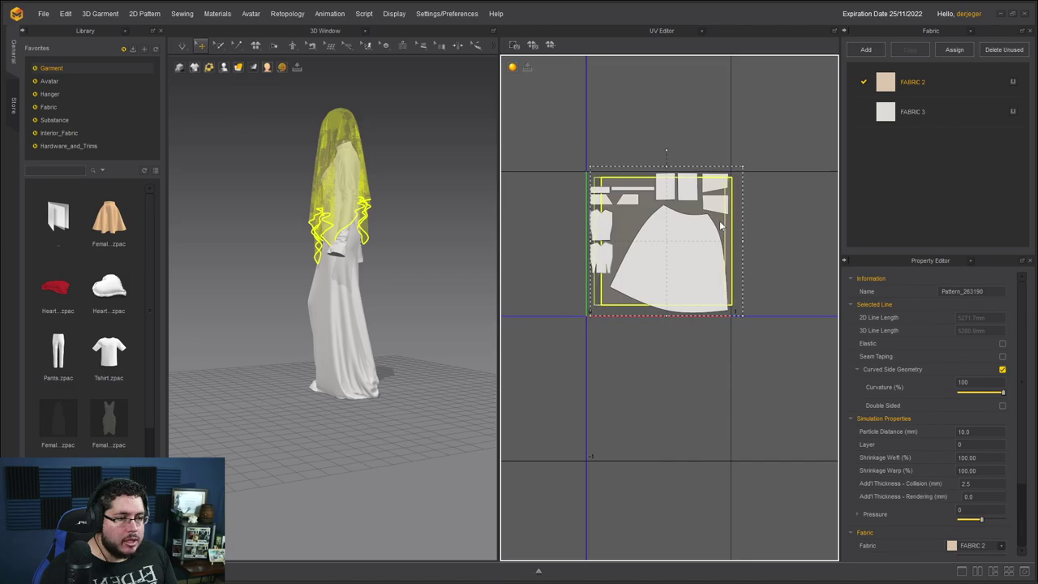
left_click(772, 231)
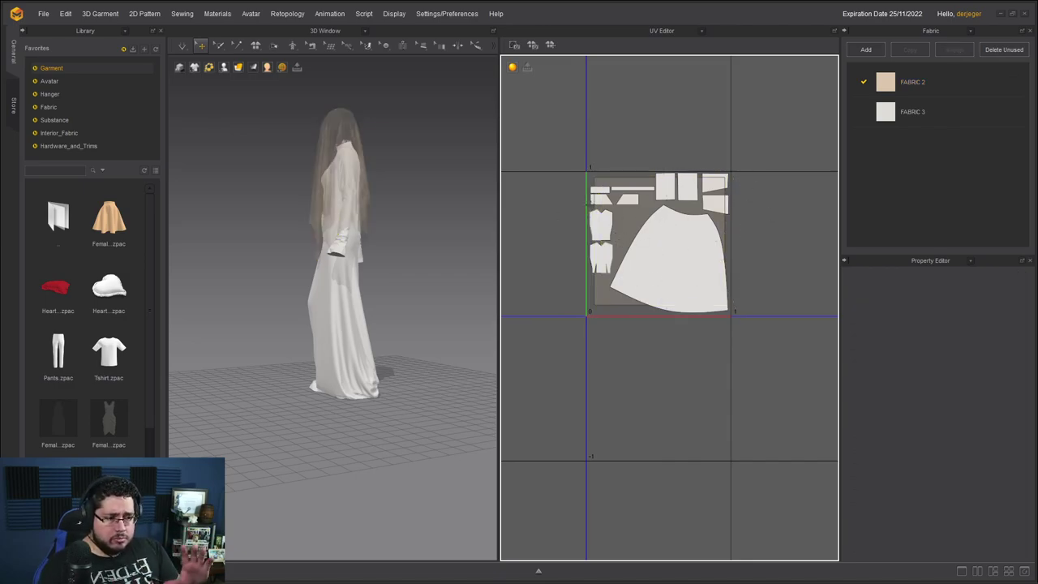
Step: Set the garment's surface display to Mesh in the 3D view
right_click_drag(397, 259, 438, 263)
scroll(430, 261, "up", 2)
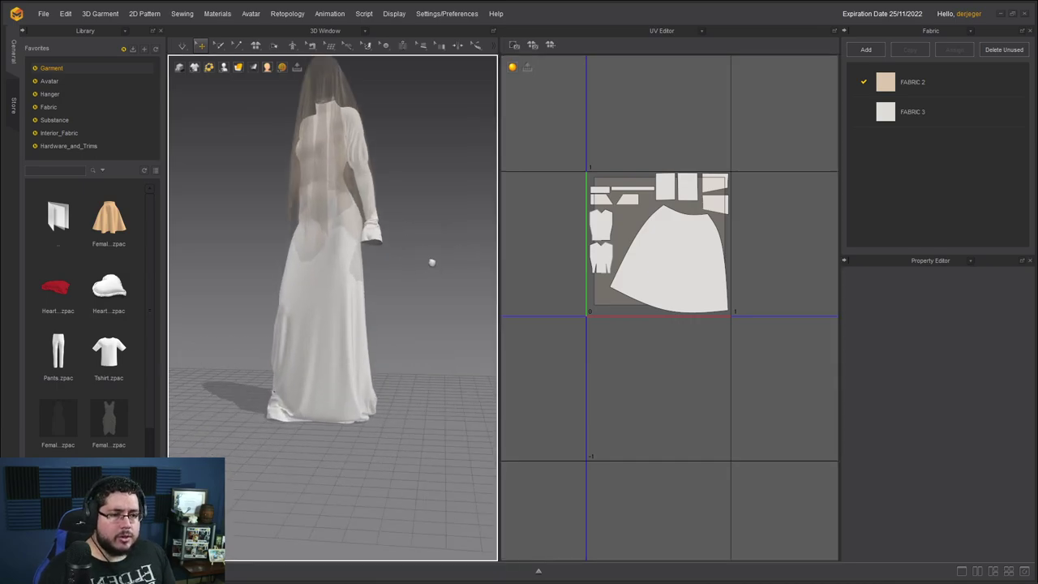
middle_click_drag(429, 261, 426, 285)
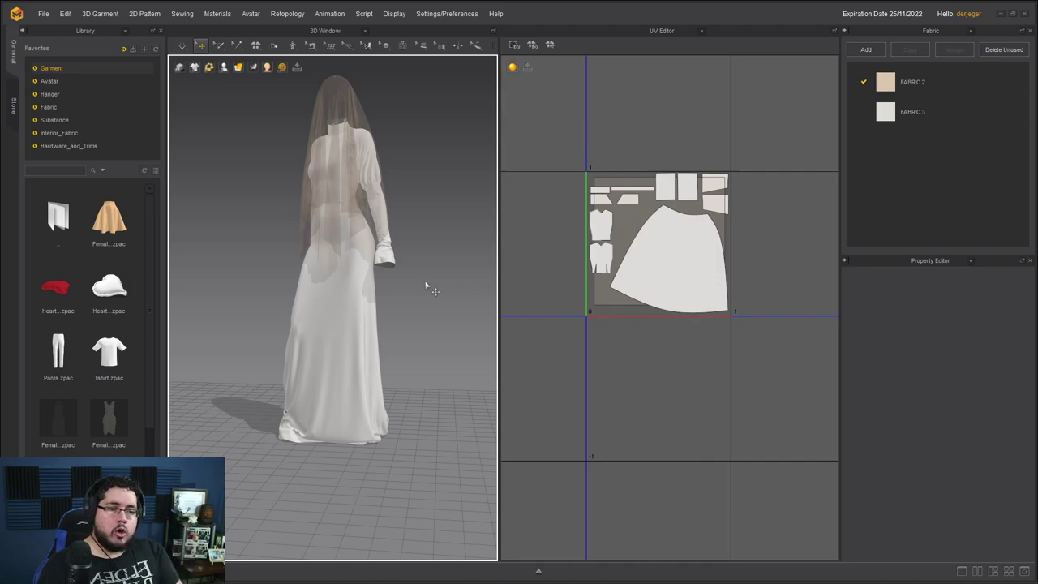
right_click_drag(422, 293, 421, 314)
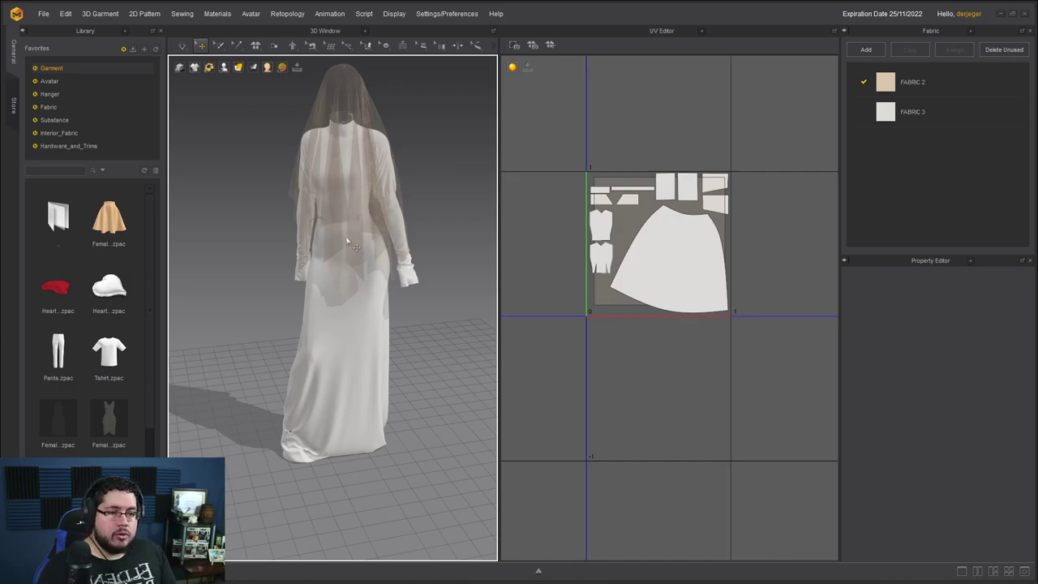
left_click(238, 68)
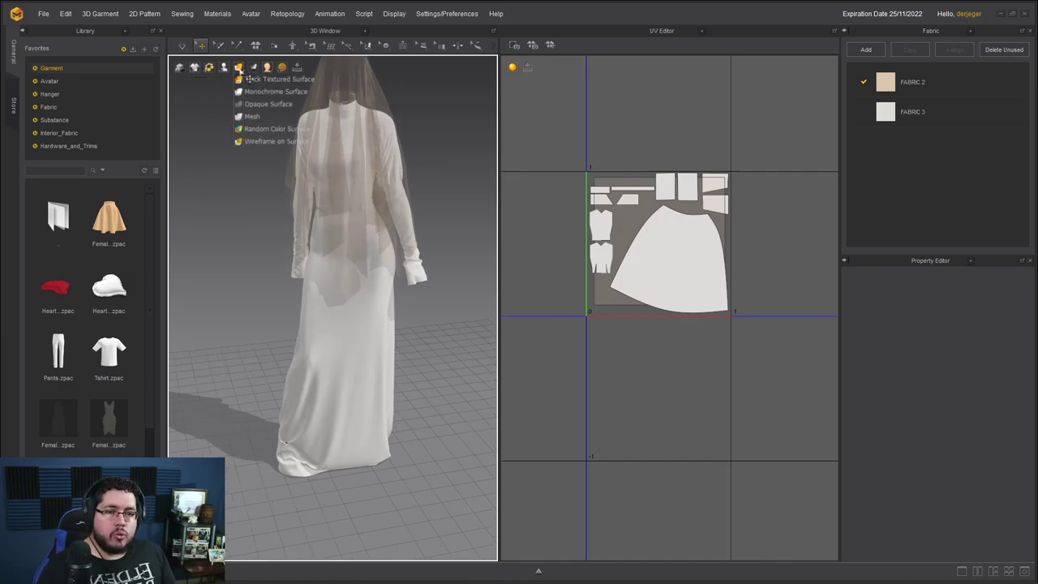
left_click(252, 117)
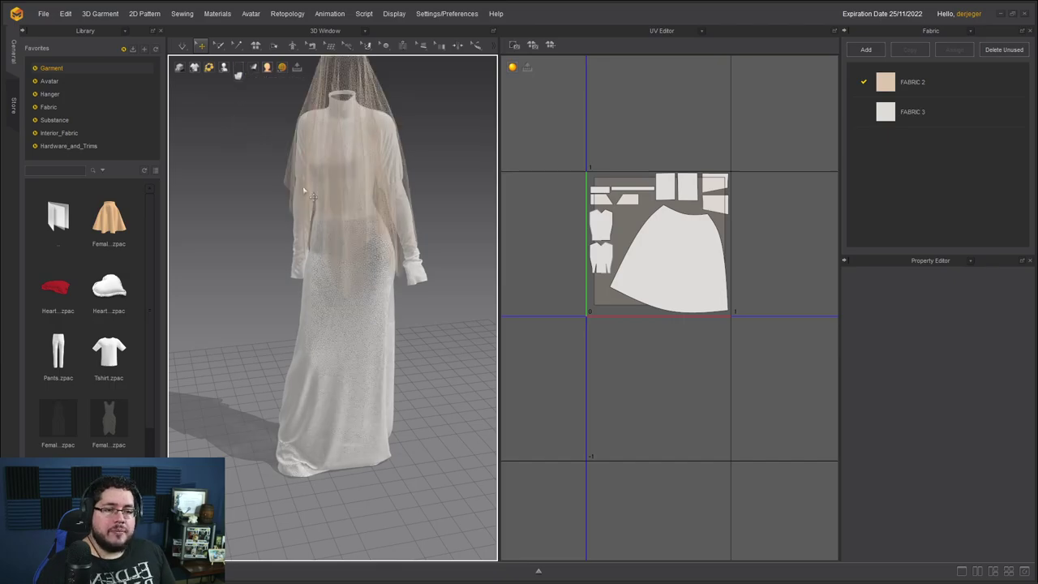
Step: Examine the mesh density on the sleeve, bodice, veil and skirt of the 3D garment
scroll(389, 232, "up", 10)
scroll(408, 401, "up", 2)
middle_click_drag(408, 401, 411, 429)
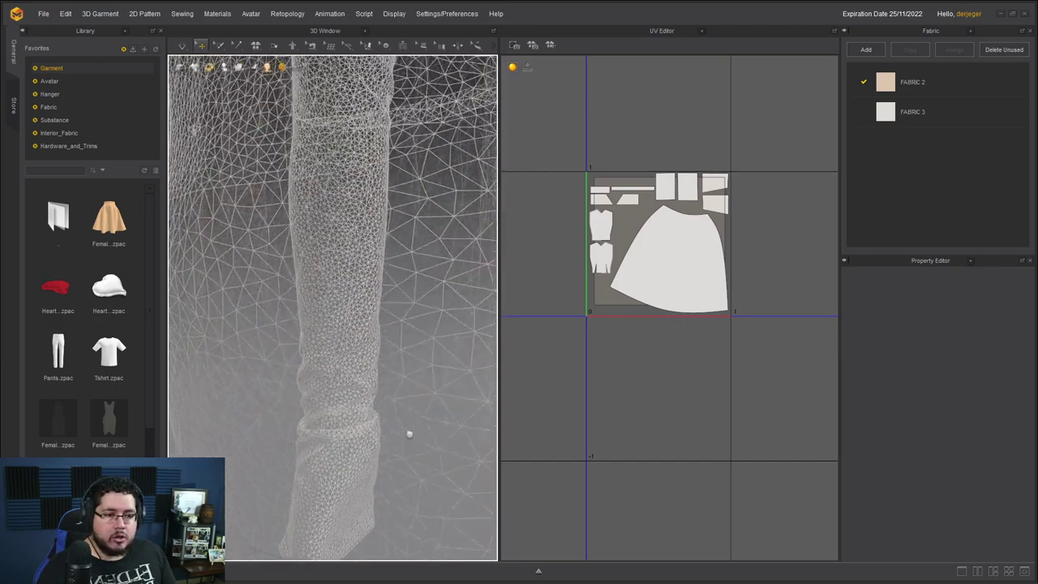
scroll(288, 327, "down", 8)
middle_click_drag(287, 327, 281, 348)
scroll(281, 348, "up", 6)
right_click_drag(281, 348, 361, 331)
scroll(333, 352, "down", 5)
middle_click_drag(362, 331, 343, 333)
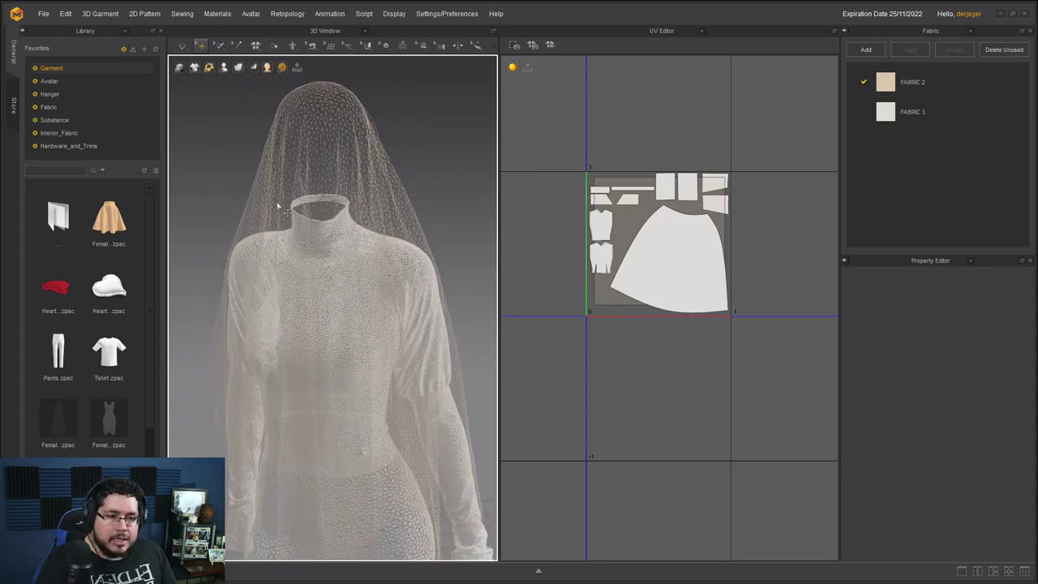
scroll(259, 150, "down", 3)
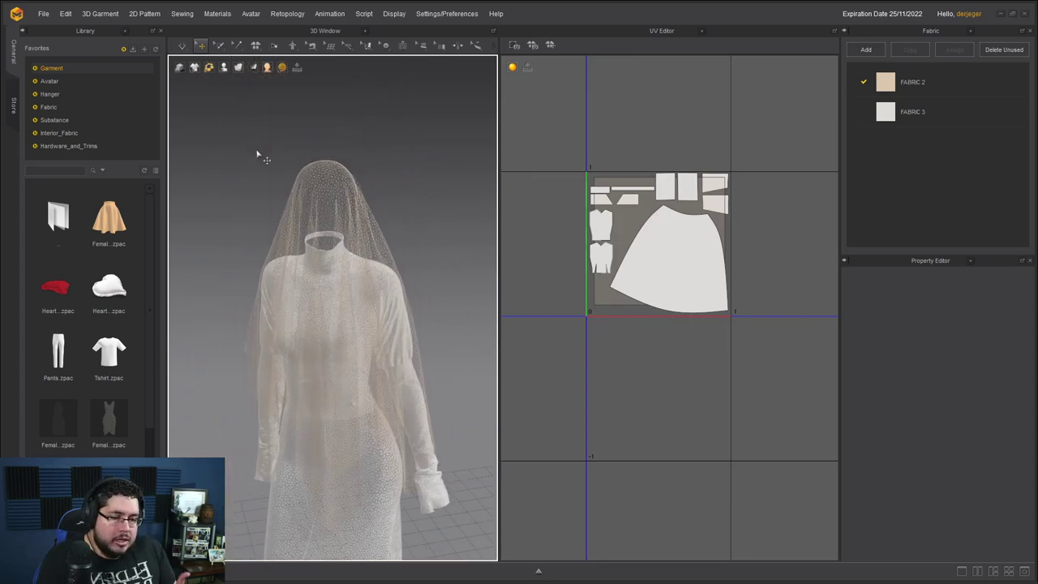
right_click_drag(285, 222, 278, 273)
scroll(279, 273, "down", 2)
middle_click_drag(278, 274, 262, 187)
scroll(262, 188, "down", 2)
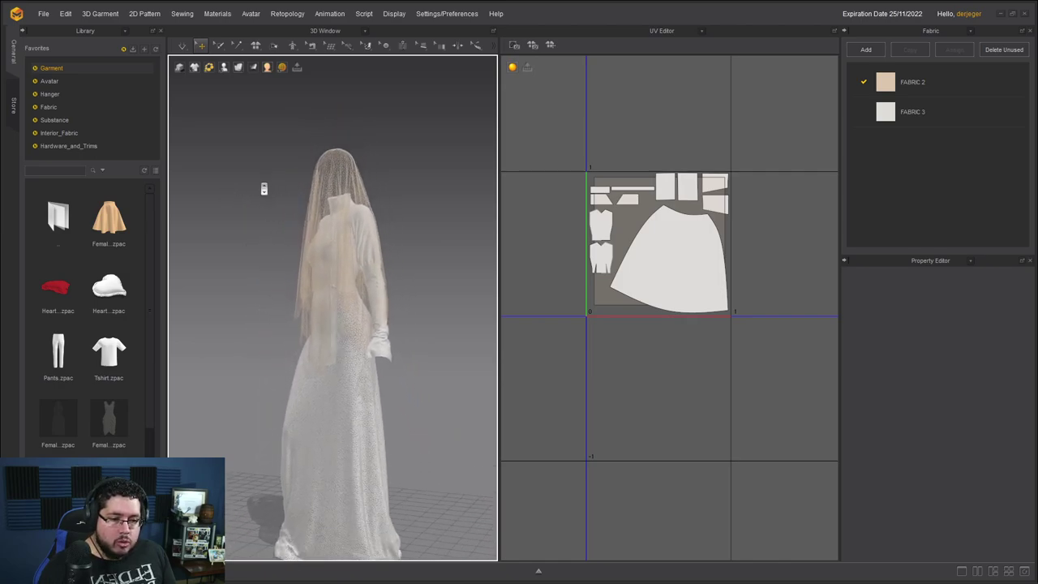
right_click_drag(262, 187, 253, 266)
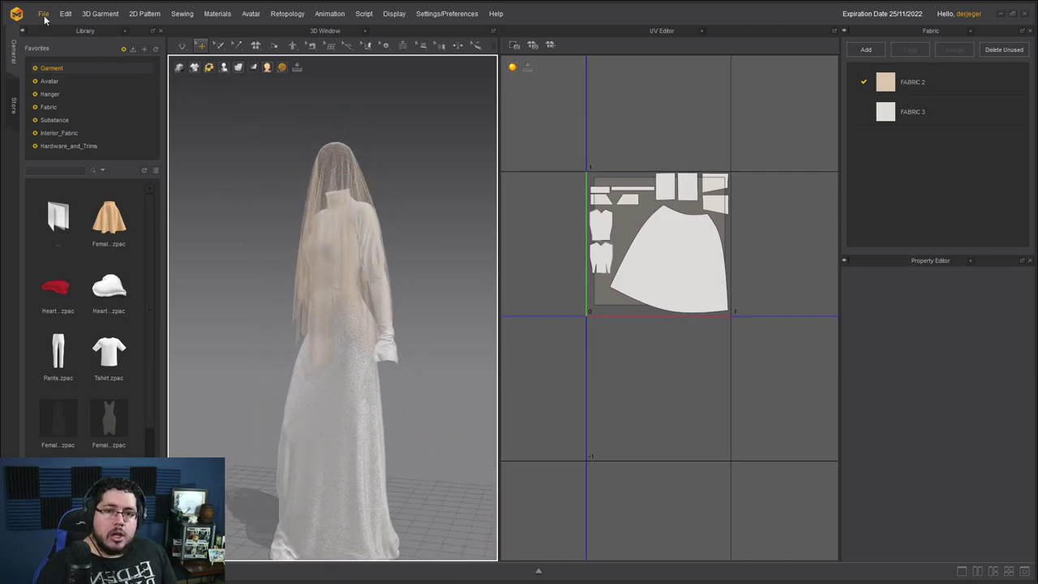
scroll(453, 146, "down", 1)
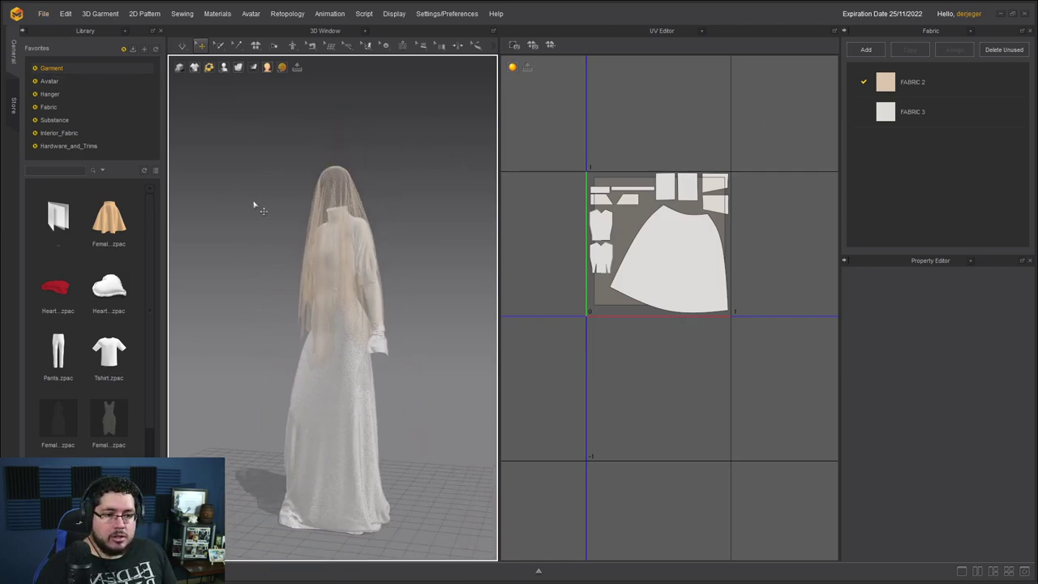
Step: Replace the UV Editor view with the 2D Pattern Window and select all the pattern pieces
left_click(663, 32)
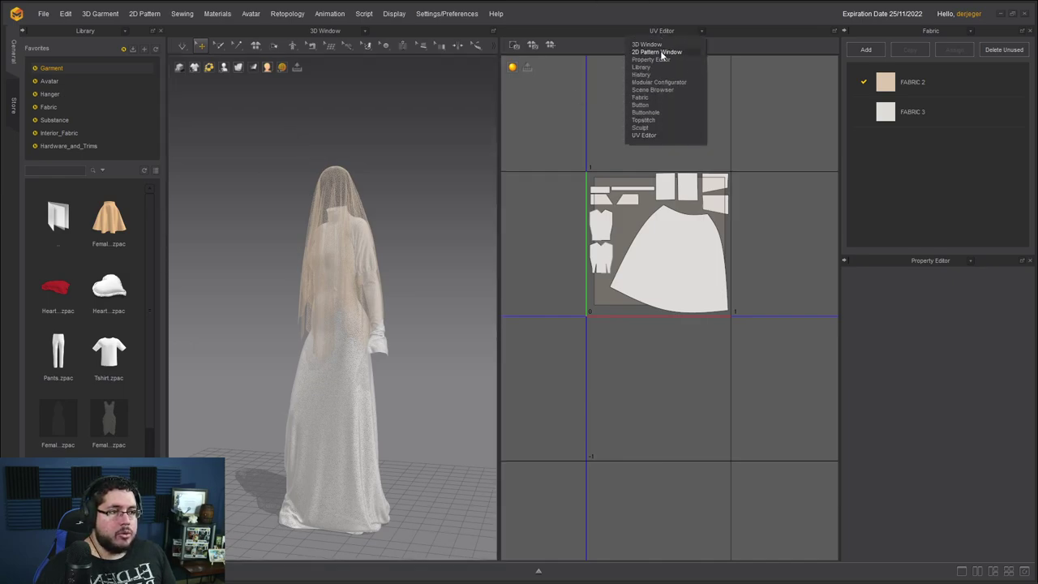
left_click(657, 52)
scroll(751, 200, "down", 3)
key("ctrl+a")
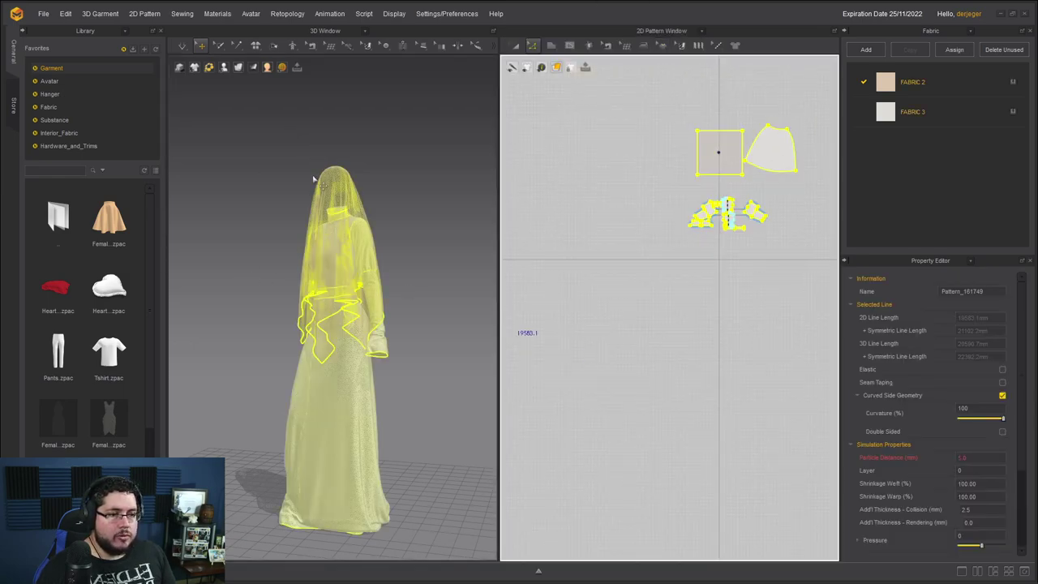
Step: Start an FBX export of the selected garment, overwriting Llorona.fbx on the Desktop
left_click(43, 14)
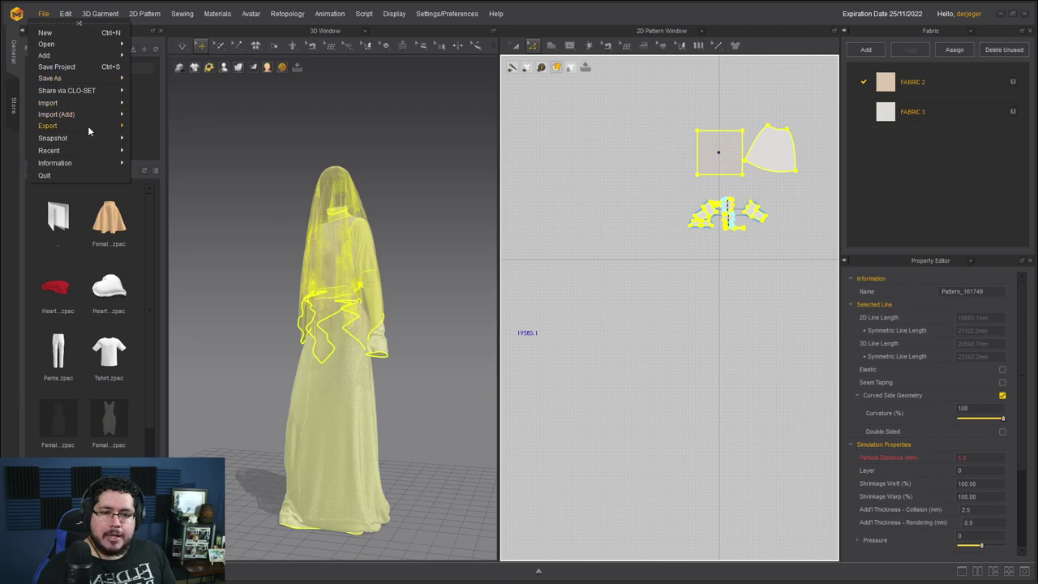
mouse_move(88, 126)
left_click(146, 159)
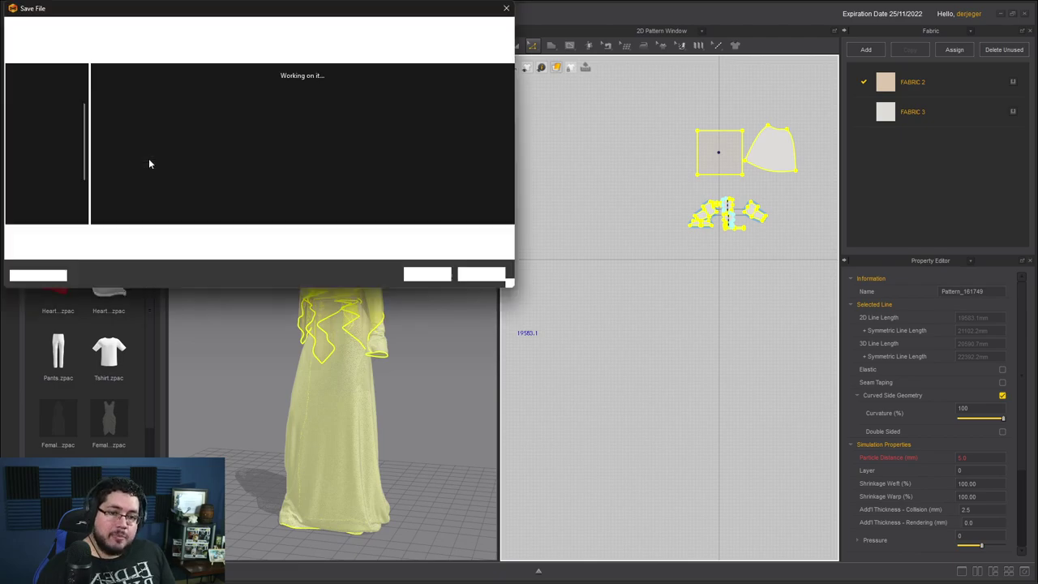
left_click(234, 188)
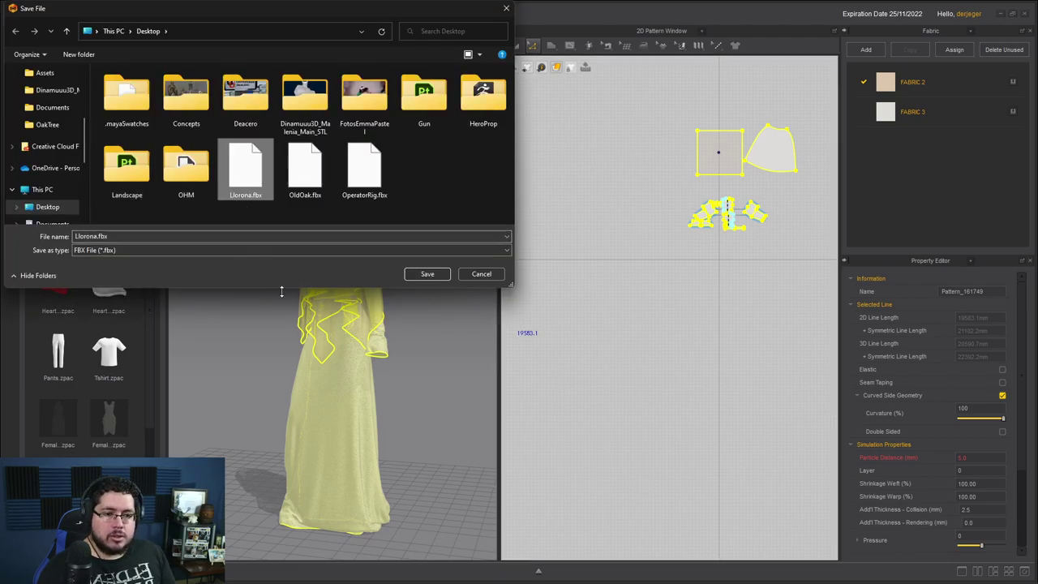
left_click(426, 273)
left_click(542, 297)
Step: Complete the FBX export as a Single Object with Weld, Thin and Unified UV Coordinates enabled and all texture maps off
left_click_drag(494, 138, 418, 129)
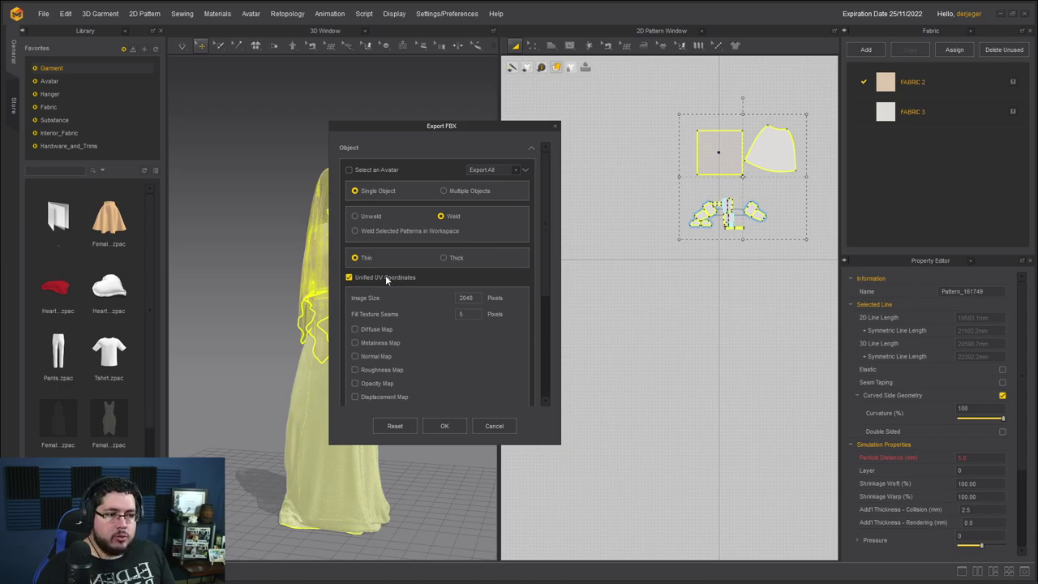
scroll(393, 315, "down", 5)
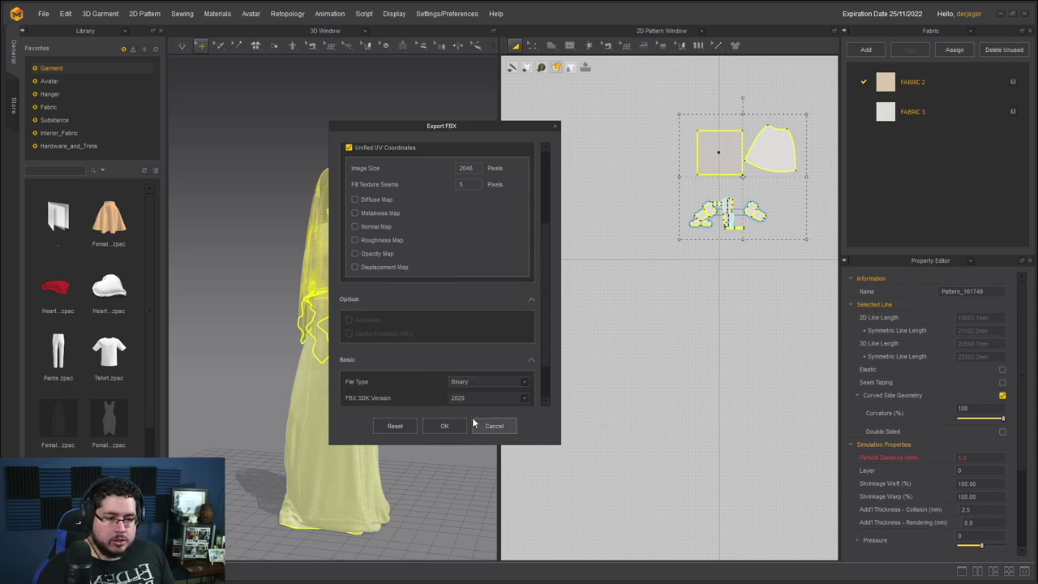
left_click(442, 426)
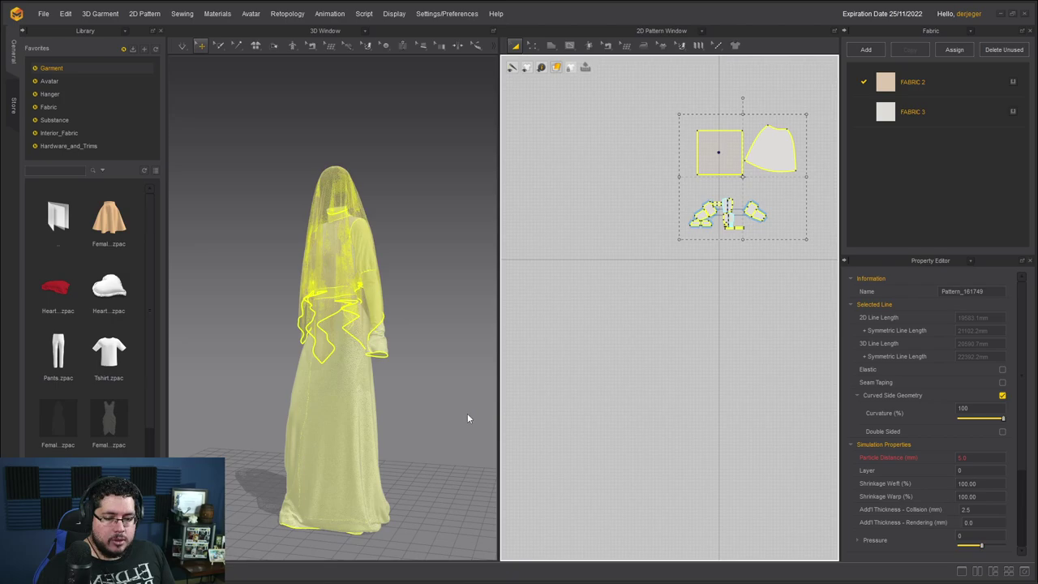
Step: Search the system for Maya and launch Maya 2023
key("super")
type("maya")
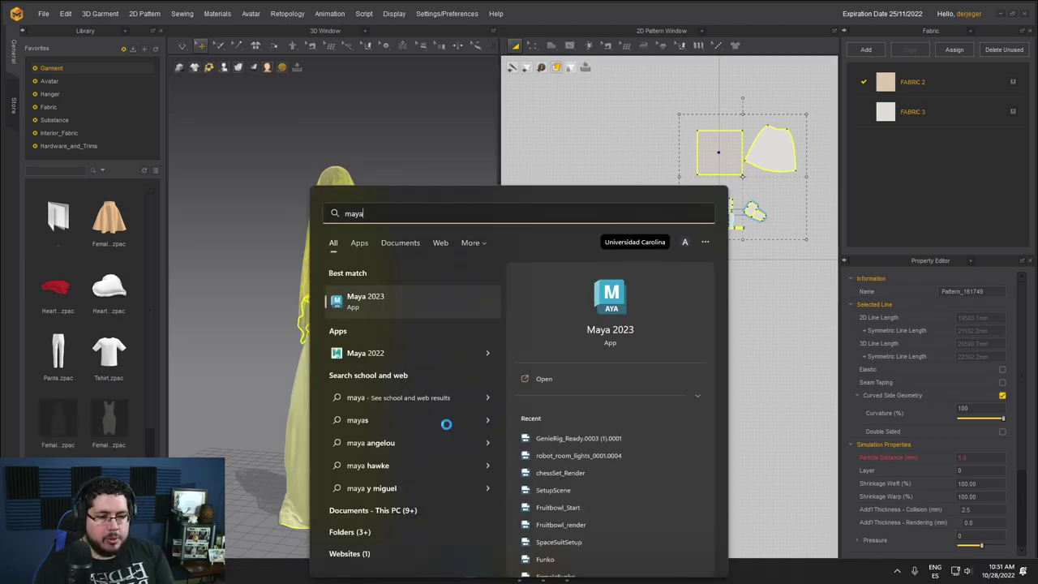
key("Return")
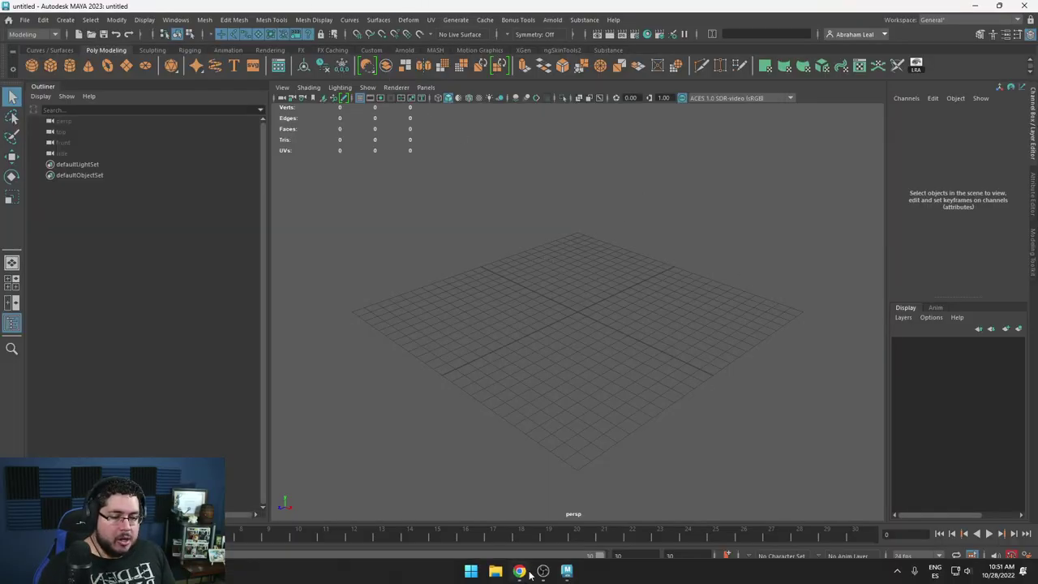
Step: Import the exported Llorona.fbx from a file explorer window into the empty Maya scene
left_click(495, 571)
left_click_drag(433, 8, 1037, 341)
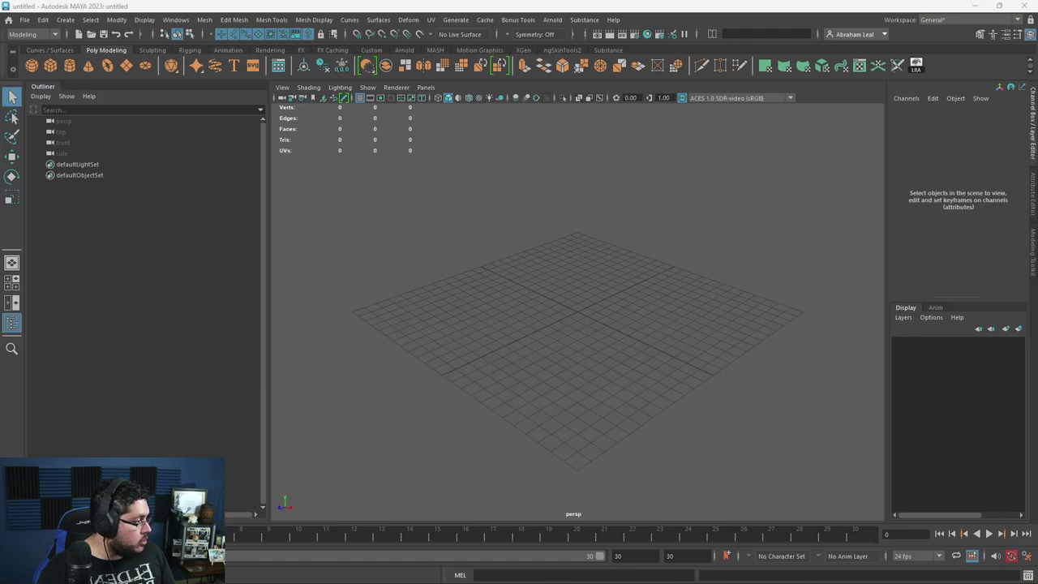
left_click_drag(674, 260, 592, 250)
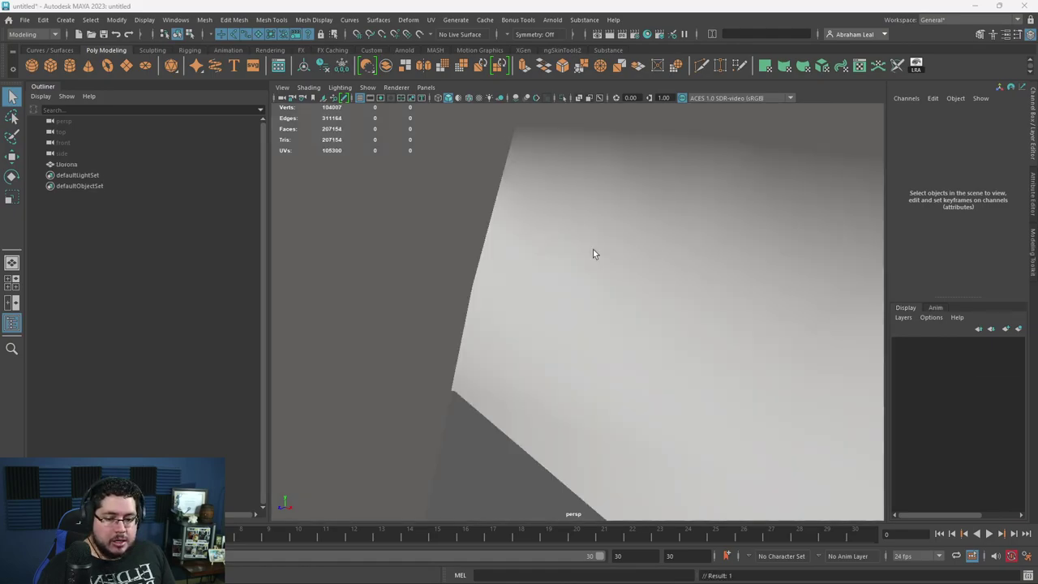
scroll(565, 317, "down", 15)
left_click_drag(568, 311, 664, 378, "alt")
right_click_drag(665, 378, 746, 383, "alt")
left_click_drag(747, 383, 769, 444, "alt")
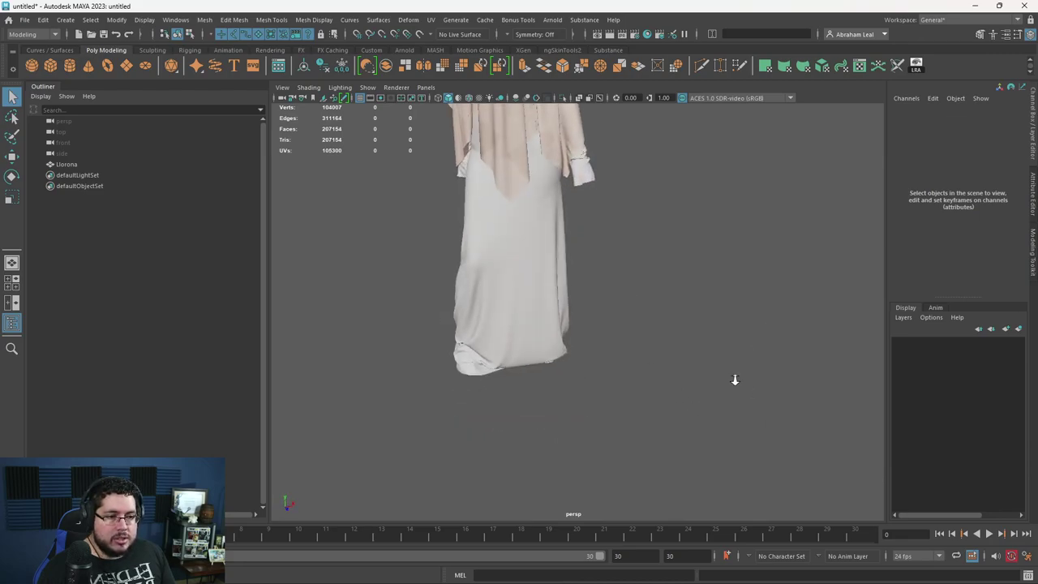
right_click_drag(741, 383, 705, 386, "alt")
scroll(705, 385, "down", 3)
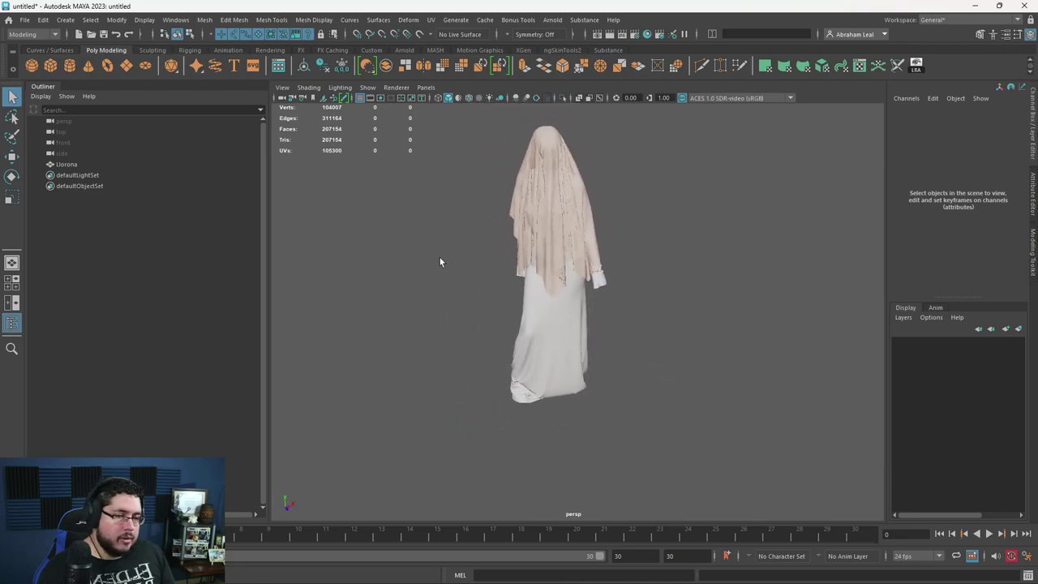
Step: Create a polygon cube as a height reference and set its Scale Y to 175
left_click_drag(440, 257, 505, 257, "alt")
right_click_drag(442, 280, 468, 289, "alt")
middle_click_drag(468, 290, 492, 350, "alt")
left_click(39, 65)
key("ctrl+z")
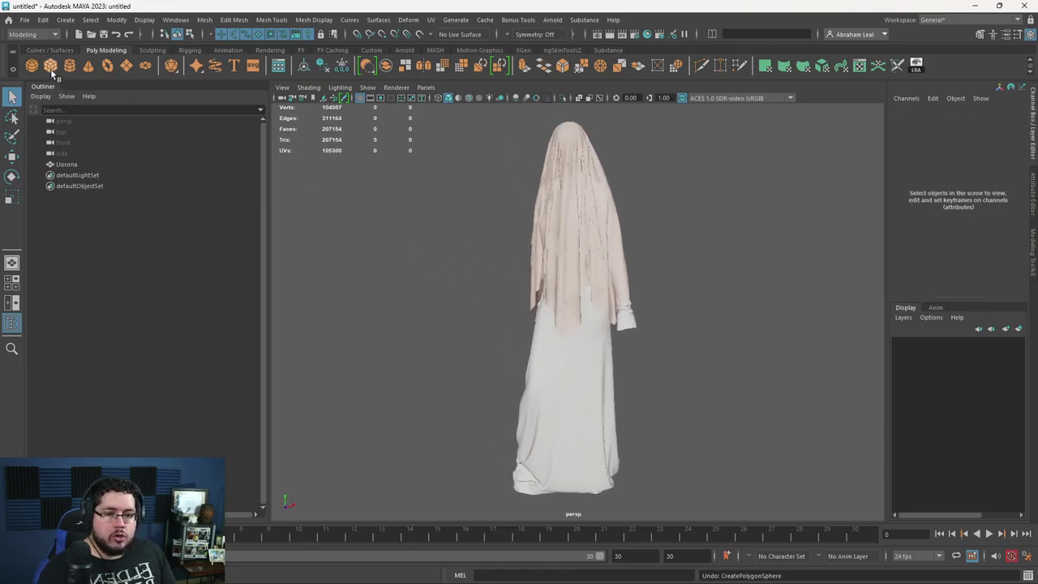
left_click(50, 67)
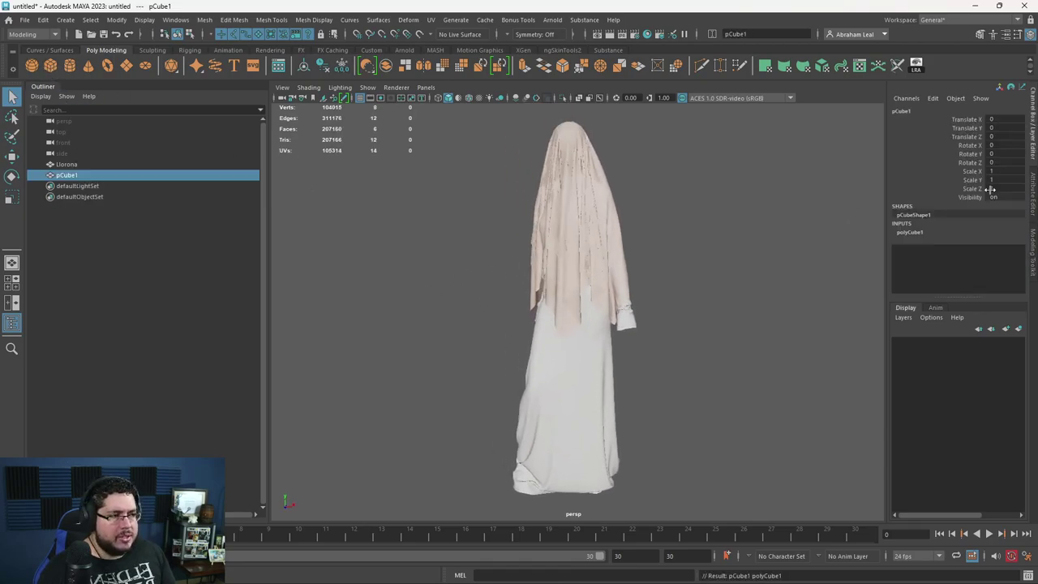
left_click_drag(991, 171, 991, 189)
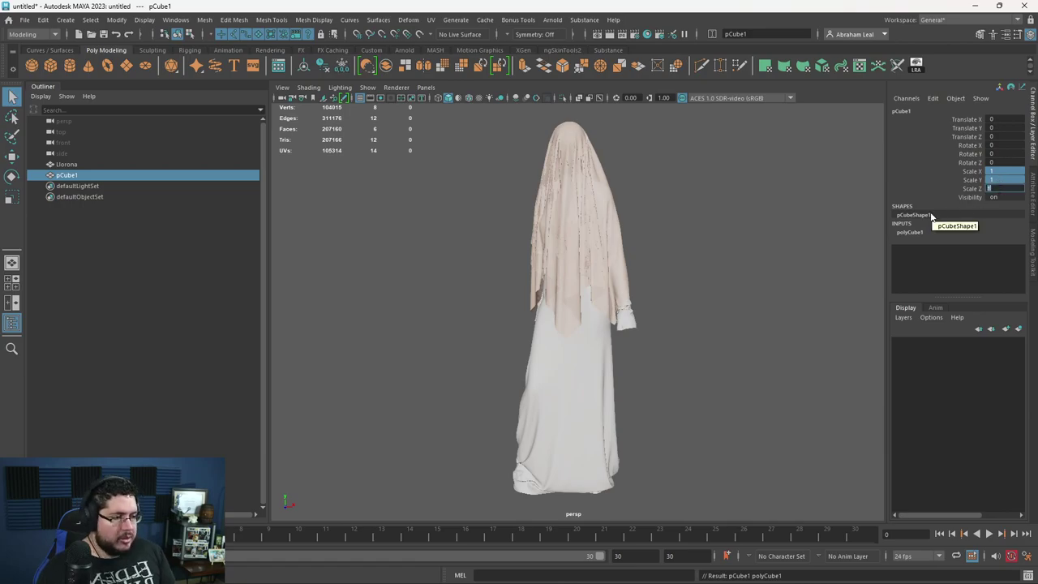
left_click(992, 179)
type("175")
key("Return")
left_click_drag(802, 251, 648, 340, "alt")
scroll(635, 352, "down", 3)
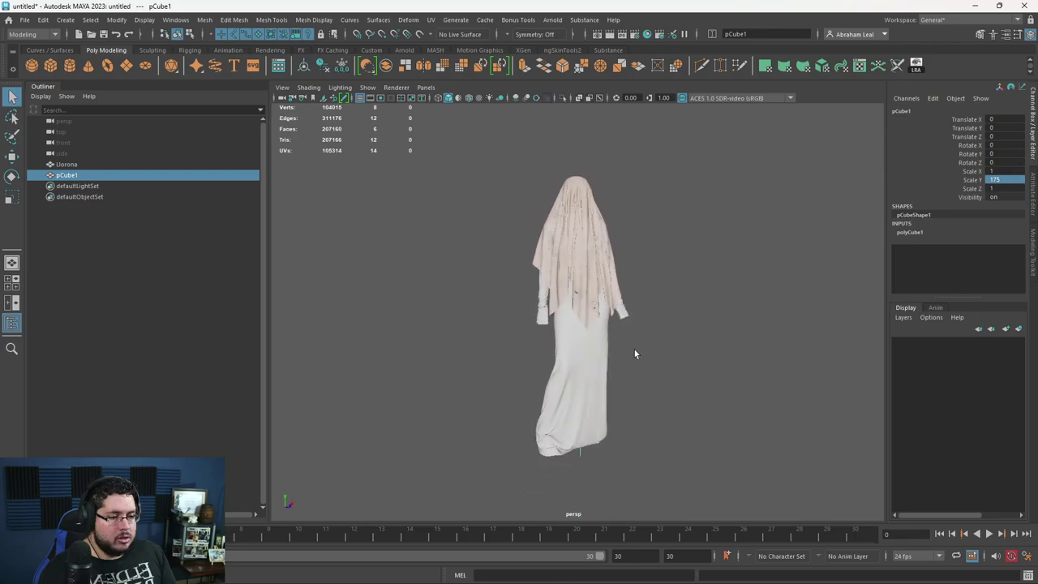
Step: Move the reference cube beside the garment, set its Scale Y to 1750 and raise it alongside the figure
key("w")
left_click_drag(621, 432, 654, 433)
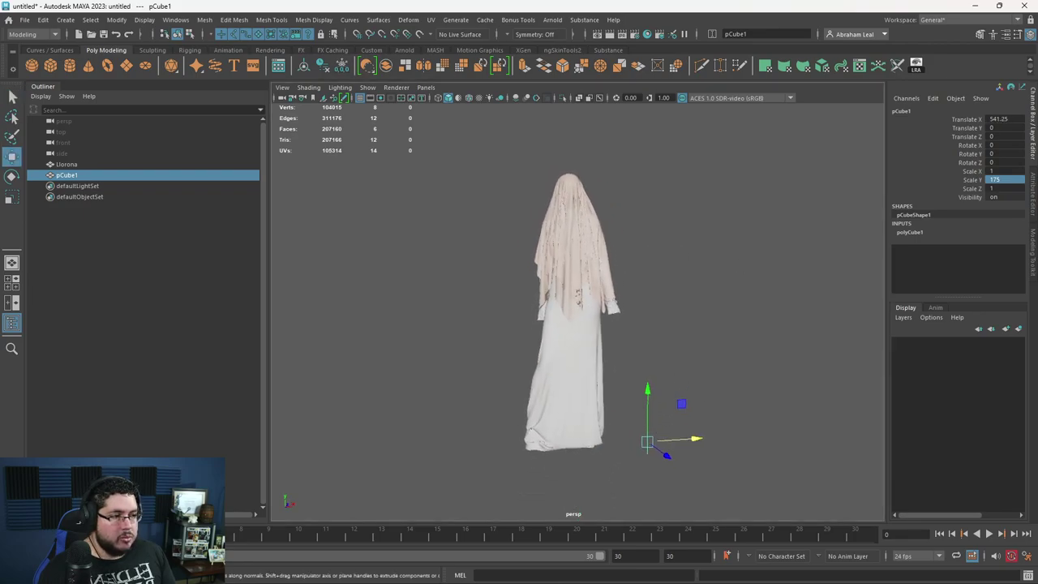
left_click(1012, 178)
type("0")
key("Return")
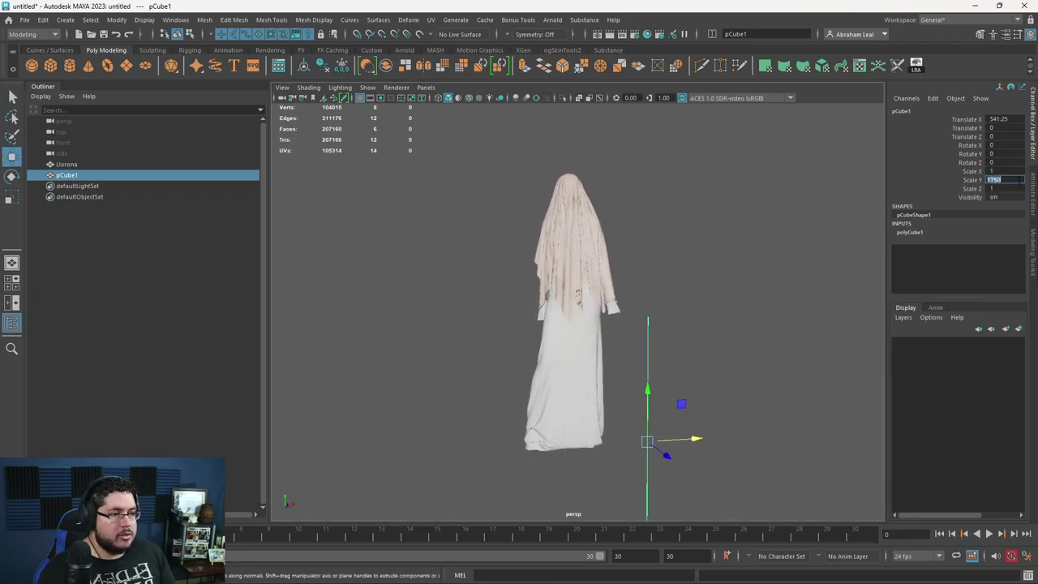
left_click_drag(649, 349, 609, 356, "alt")
left_click_drag(652, 398, 659, 270)
left_click_drag(686, 278, 645, 303, "alt")
left_click_drag(738, 293, 777, 293, "alt")
right_click_drag(724, 304, 739, 327, "alt")
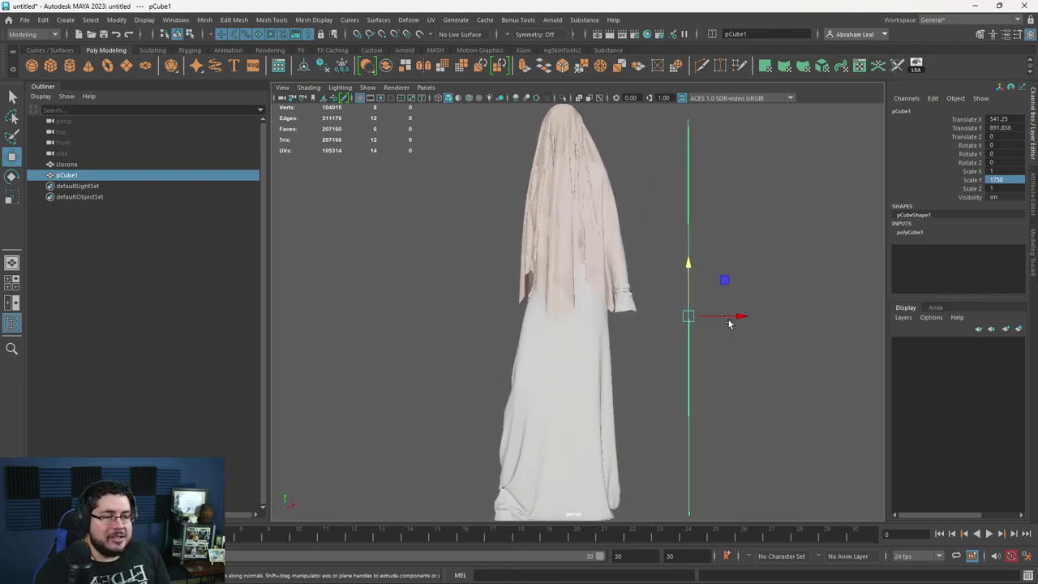
left_click_drag(734, 318, 744, 330, "alt")
Step: Undo the cube's vertical move and last scale change, and delete the cube
key("ctrl+z")
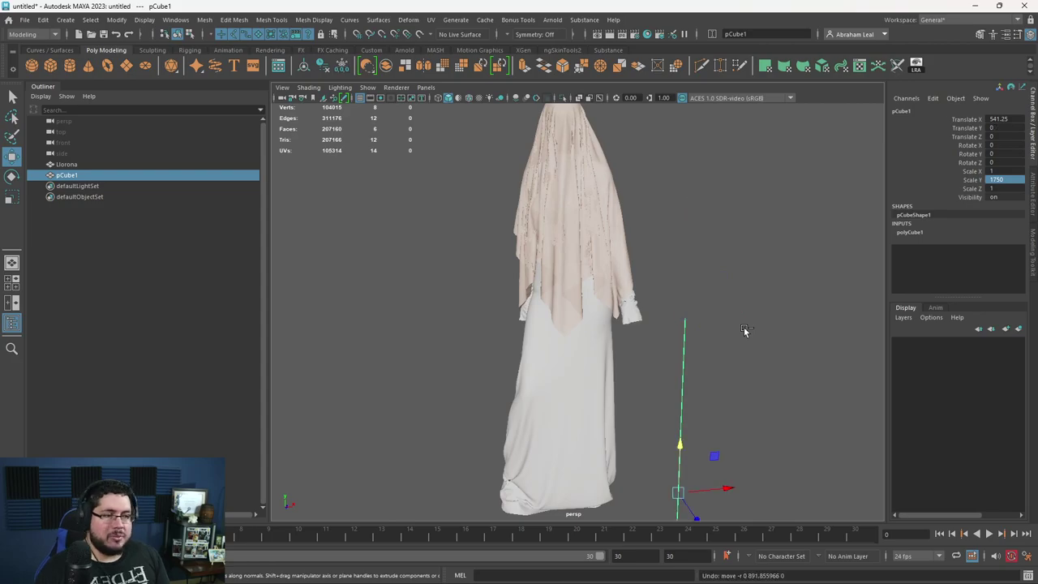
key("ctrl+z")
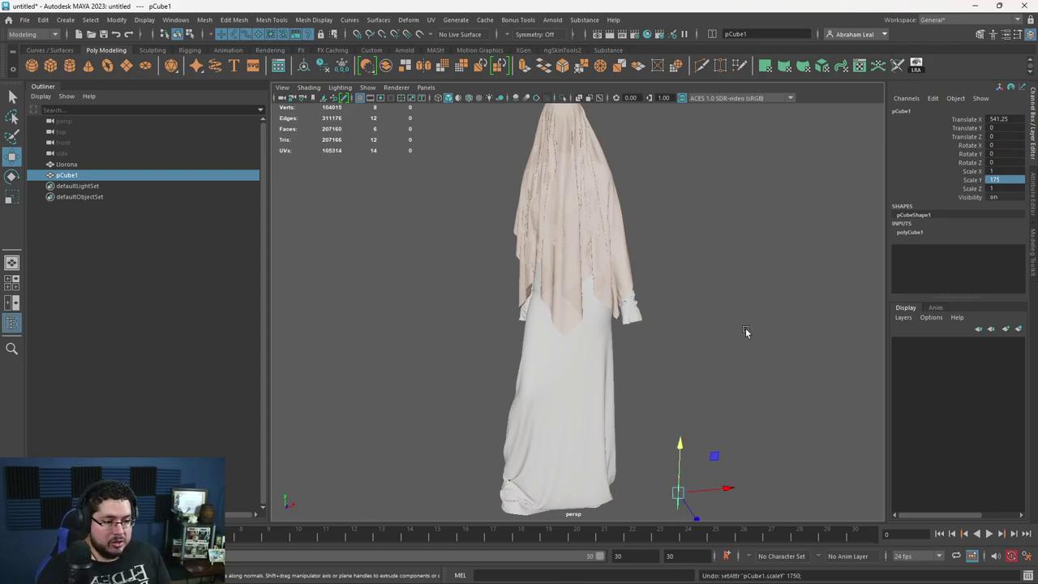
key("Delete")
Step: Scale the Llorona mesh to 0.1 on X, Y and Z
left_click(108, 170)
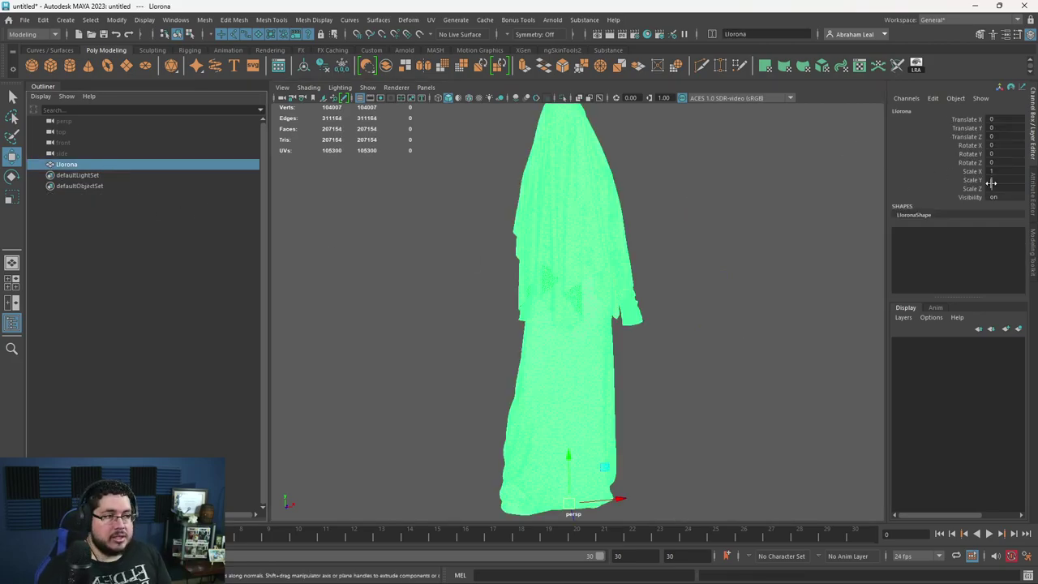
left_click_drag(1005, 171, 1005, 189)
type(".1")
key("Return")
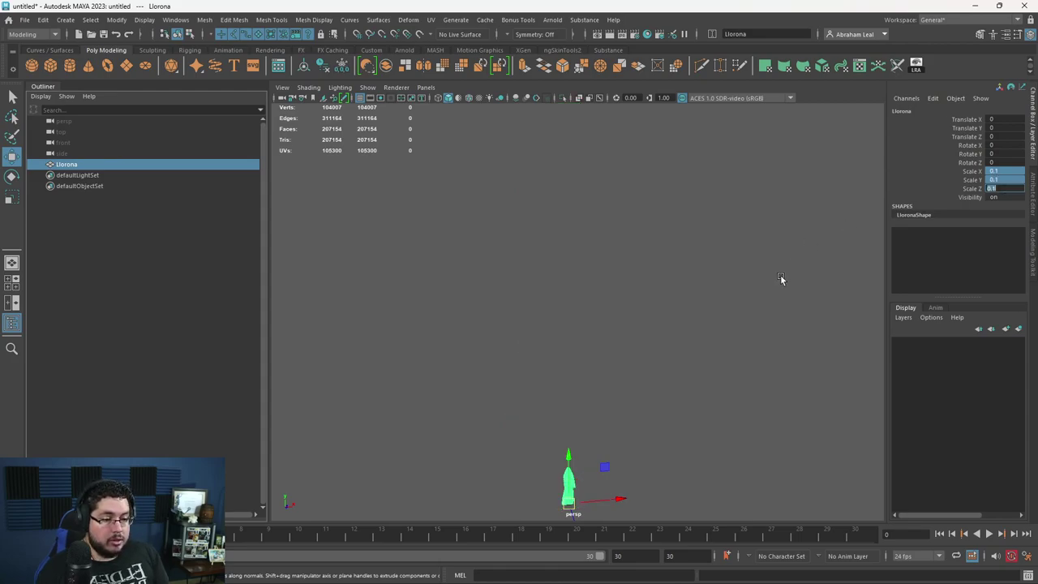
Step: Frame the scaled Llorona mesh and freeze its transformations
left_click(661, 377)
left_click(570, 472)
key("f")
left_click_drag(650, 466, 698, 421, "alt")
left_click(668, 408)
left_click(103, 164)
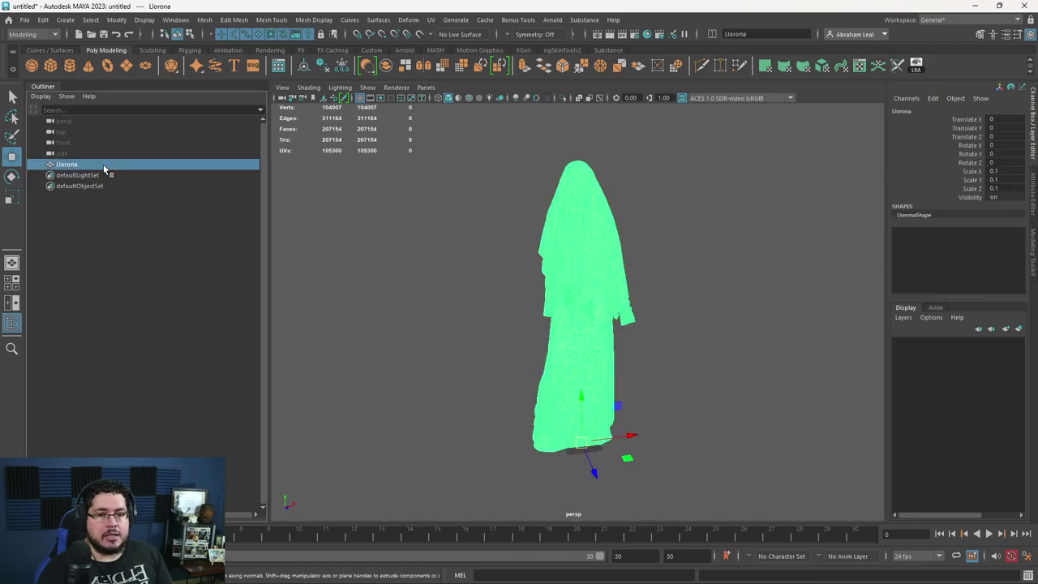
left_click(345, 69)
Step: Separate the Llorona mesh into its disconnected veil and body pieces
left_click_drag(587, 220, 615, 201, "alt")
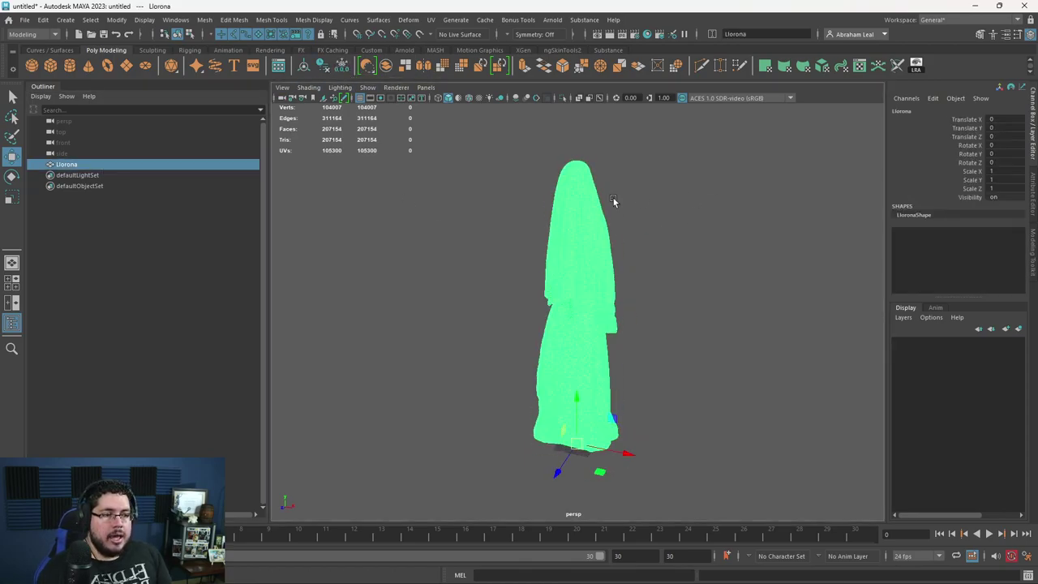
scroll(615, 201, "up", 6)
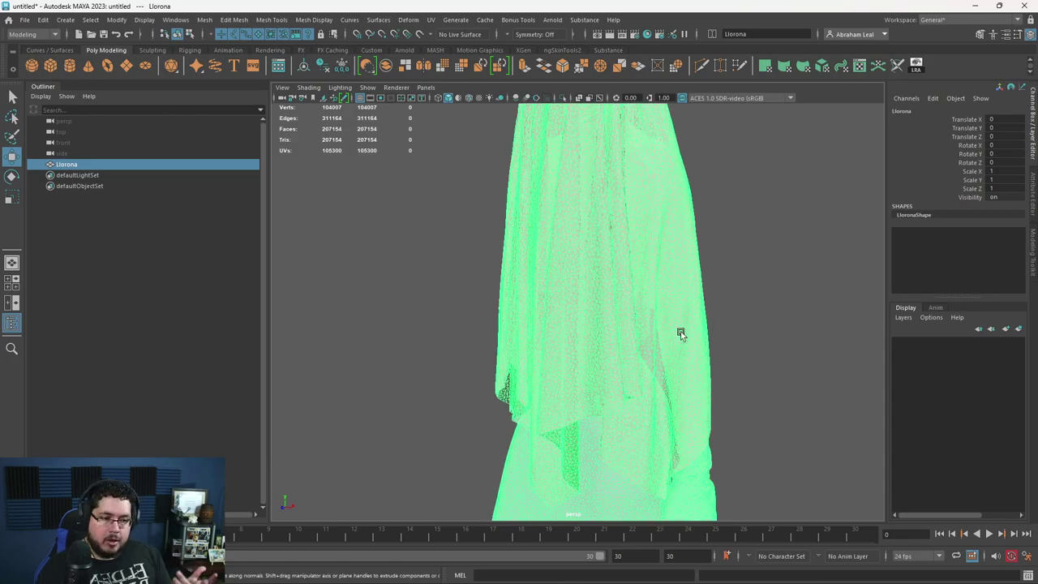
right_click_drag(558, 277, 559, 288)
double_click(559, 288)
left_click_drag(614, 316, 730, 316, "alt")
left_click(204, 20)
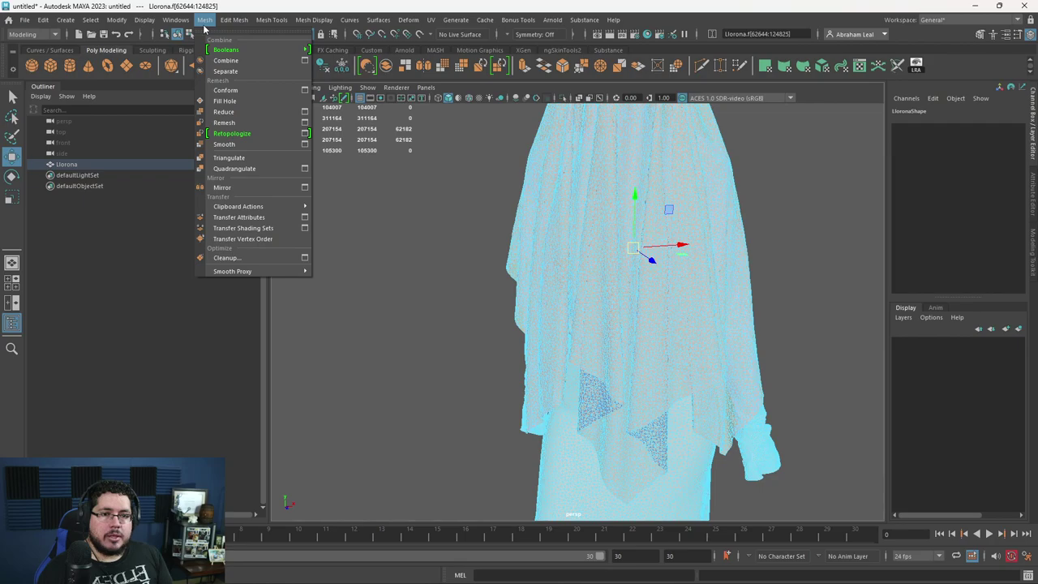
left_click(225, 71)
left_click(383, 240)
left_click_drag(494, 229, 577, 249, "alt")
left_click(572, 219)
Step: Expand the Llorona group and rename the veil piece to Llorona_Veil
left_click(42, 163)
left_click(80, 174)
left_click(80, 185)
double_click(81, 186)
key("Caps_Lock")
type("V")
key("BackSpace")
type("LL")
type("Ll")
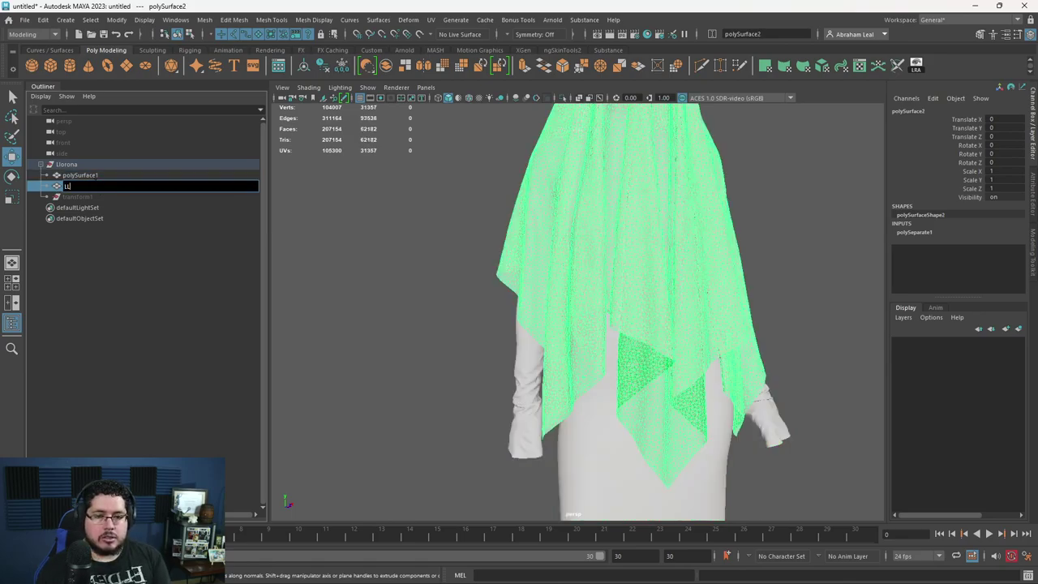
type("orona_Veil")
key("Return")
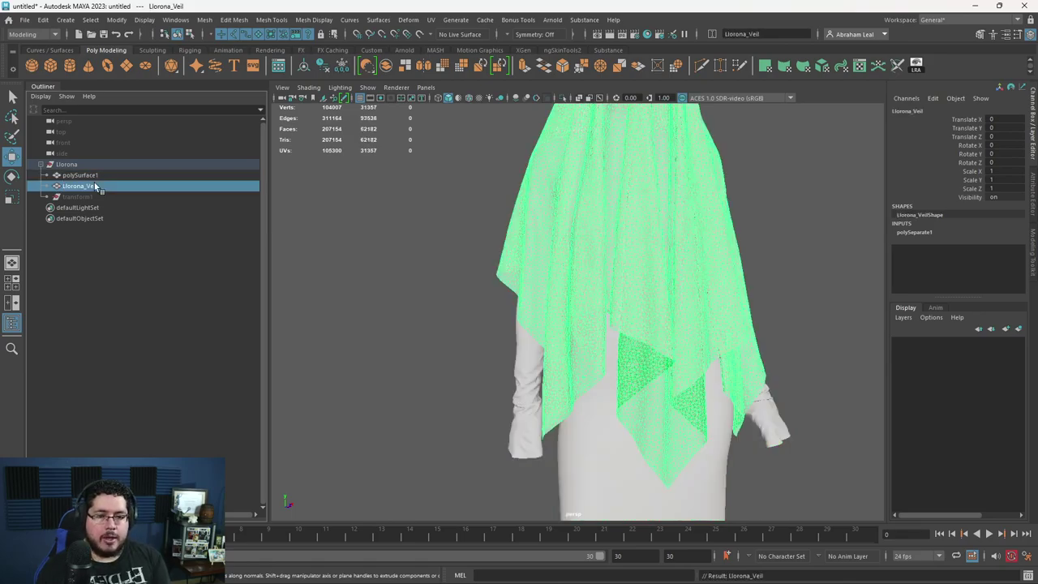
Step: Rename the dress piece polySurface1 to LloronaBody
double_click(82, 175)
type("Ll")
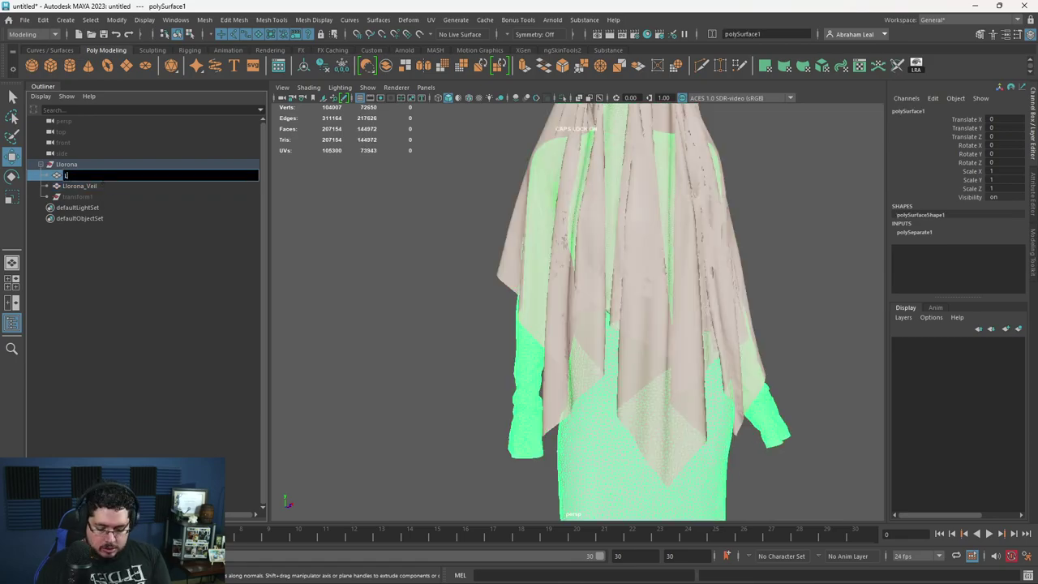
type("oronaBody")
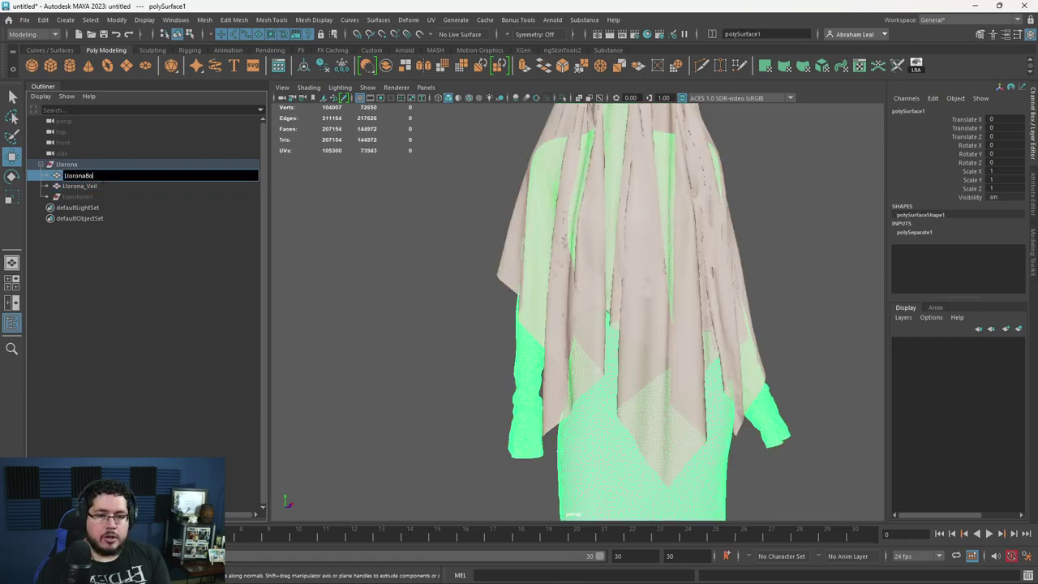
key("Return")
Step: Select LloronaBody and open its UVs in the UV Editor
left_click(357, 232)
scroll(520, 260, "down", 5)
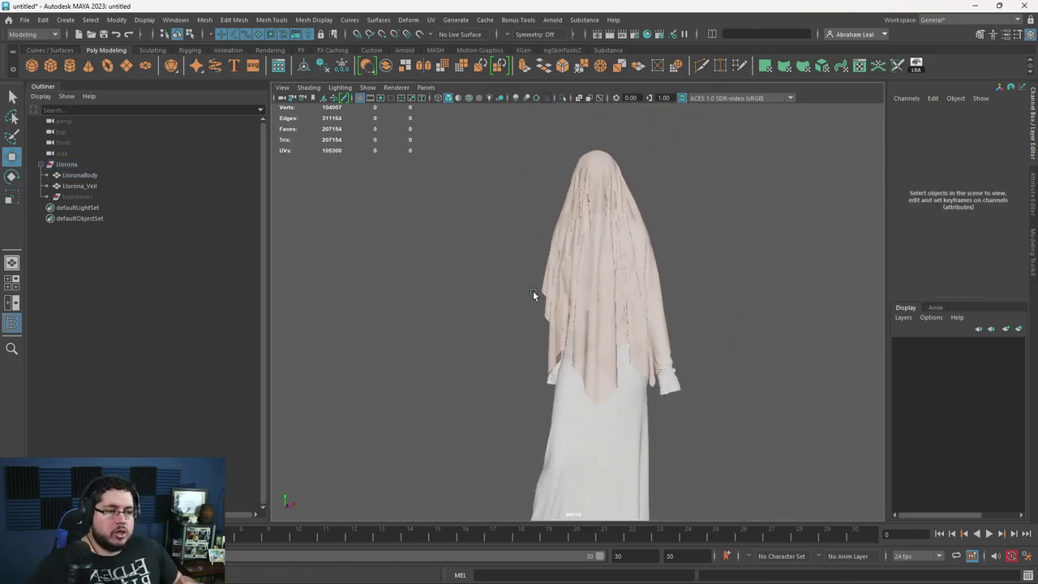
left_click_drag(482, 213, 559, 378, "alt")
left_click(560, 378)
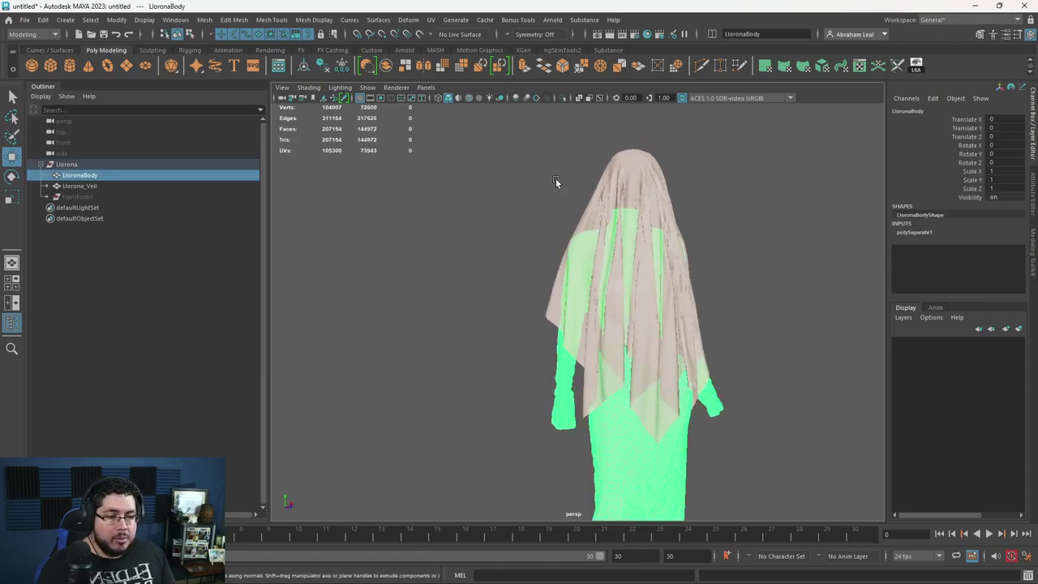
left_click(431, 19)
left_click(444, 39)
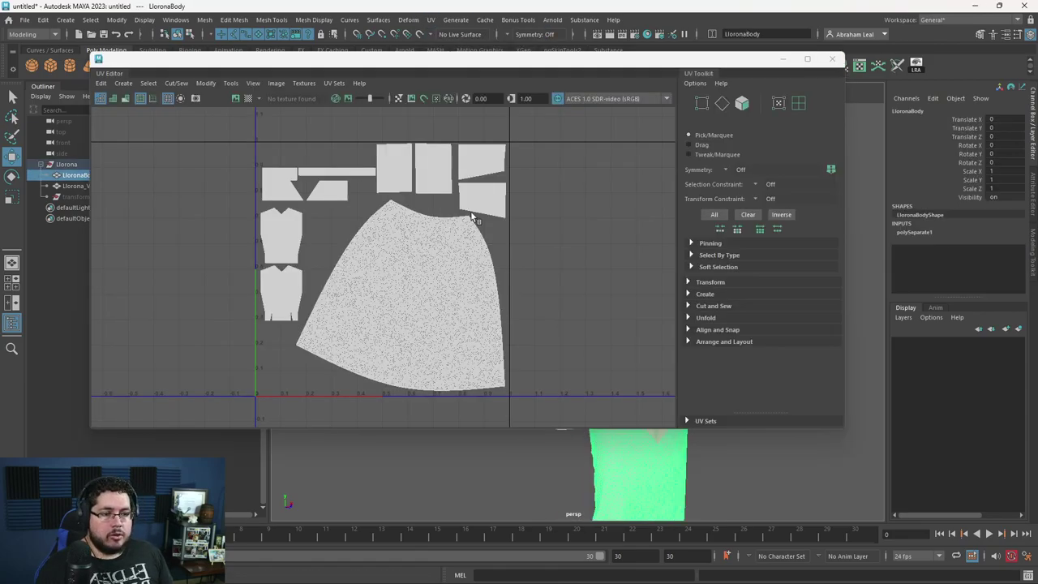
Step: Examine LloronaBody's UV shells up close within the 0–1 tile, and close the UV Editor
scroll(440, 213, "up", 5)
middle_click_drag(232, 192, 312, 237, "alt")
scroll(300, 233, "up", 5)
scroll(302, 231, "up", 6)
scroll(301, 228, "down", 10)
scroll(448, 298, "down", 1)
middle_click_drag(449, 298, 414, 229, "alt")
scroll(414, 229, "down", 4)
scroll(415, 230, "up", 3)
scroll(580, 298, "down", 2)
middle_click_drag(579, 298, 509, 169, "alt")
left_click(832, 59)
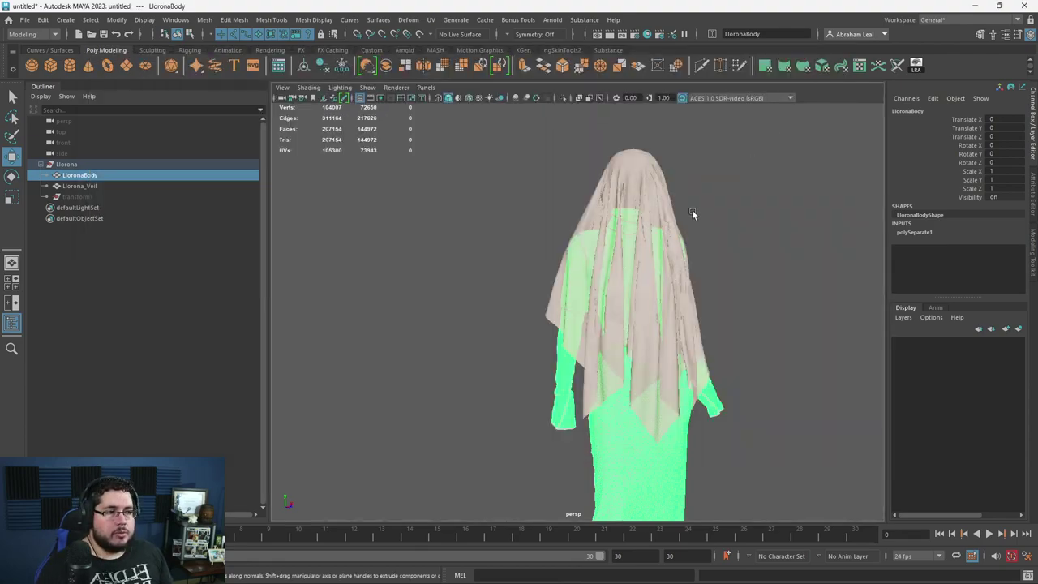
Step: Select Llorona_Veil and open its UVs in the UV Editor
left_click(622, 179)
left_click_drag(694, 201, 609, 171, "alt")
left_click(667, 176)
left_click(625, 171)
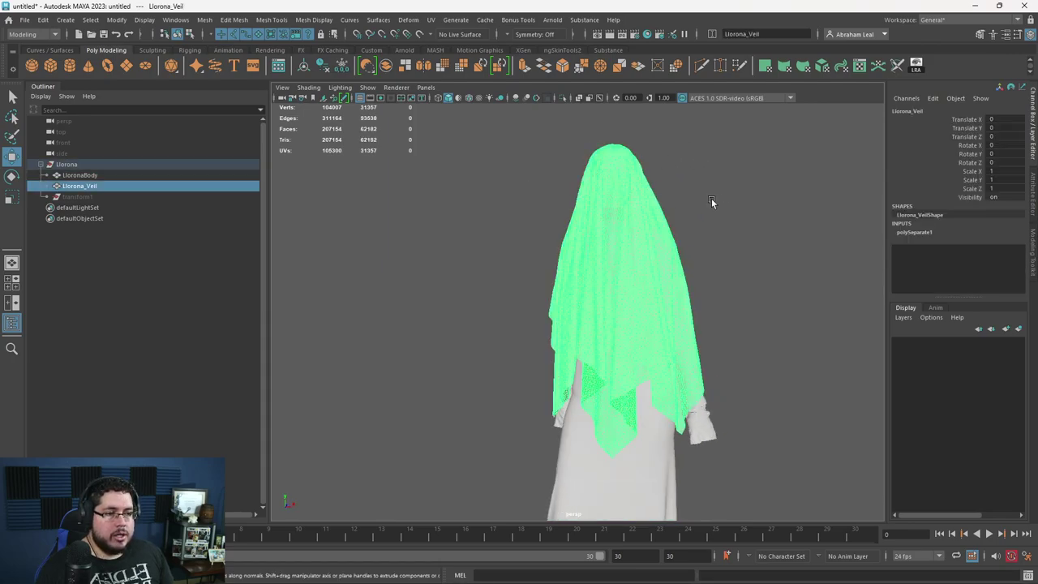
left_click(430, 19)
left_click(455, 42)
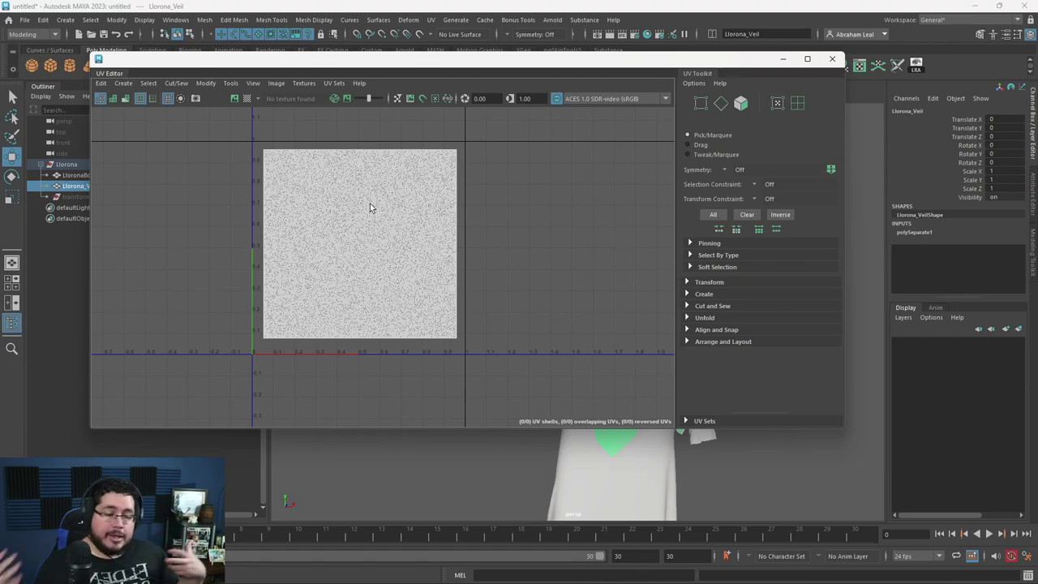
Step: Normalize the veil's entire UV shell to the 0–1 tile, close the UV Editor and return to object mode
right_click(370, 203)
right_click_drag(370, 204, 329, 188)
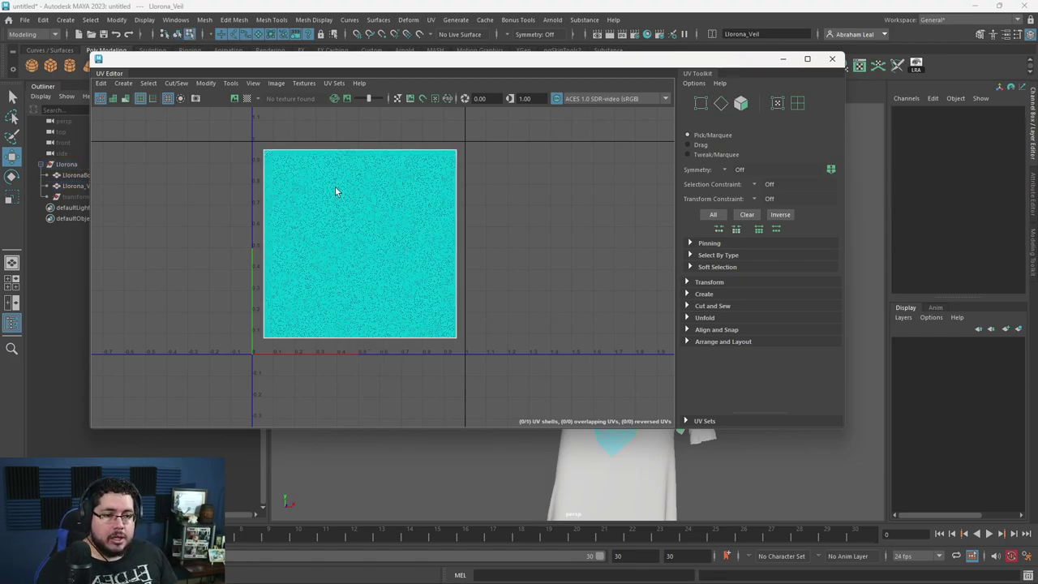
left_click_drag(478, 139, 259, 331)
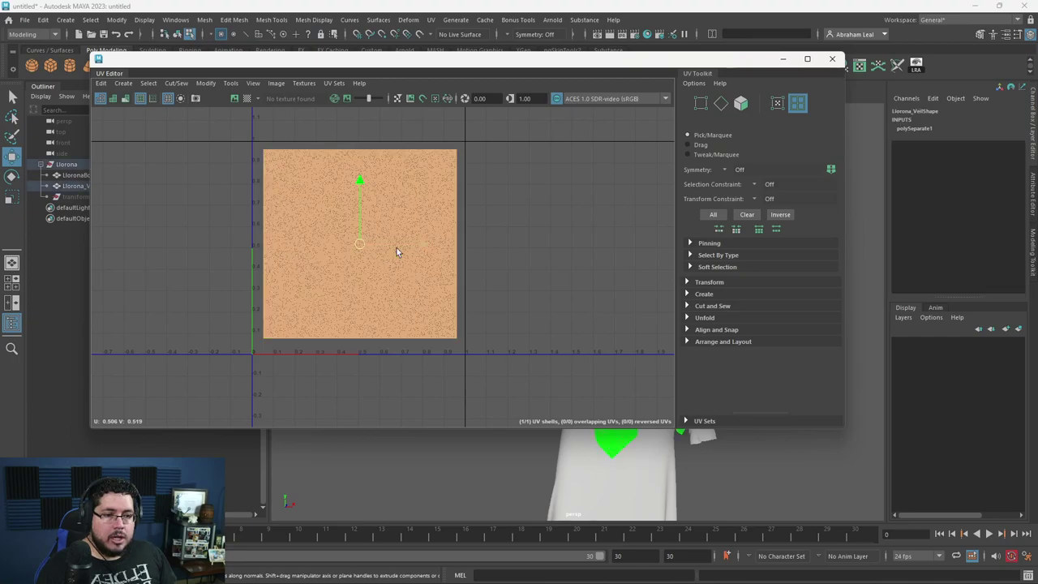
left_click(230, 84)
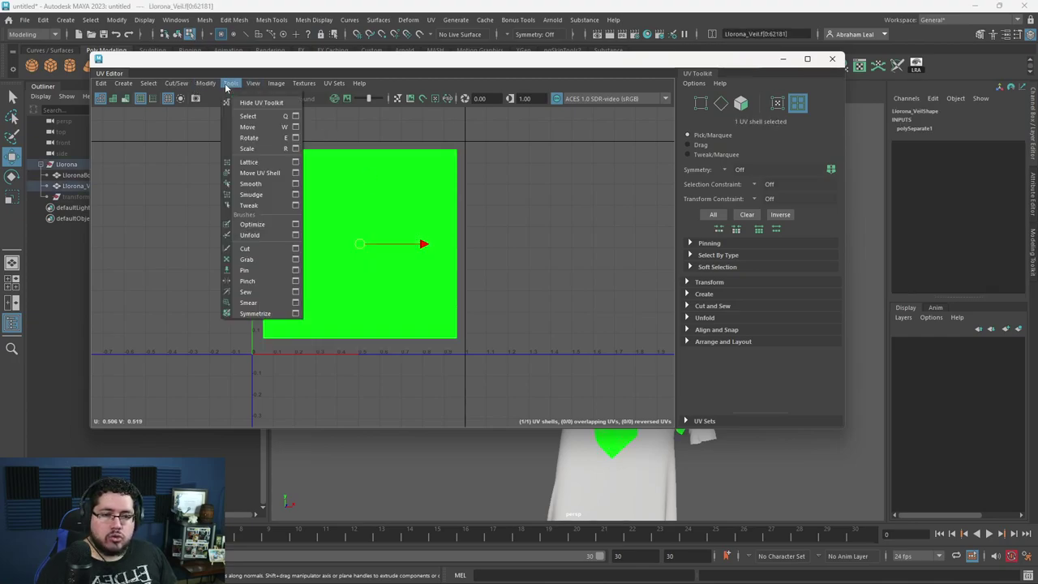
mouse_move(208, 86)
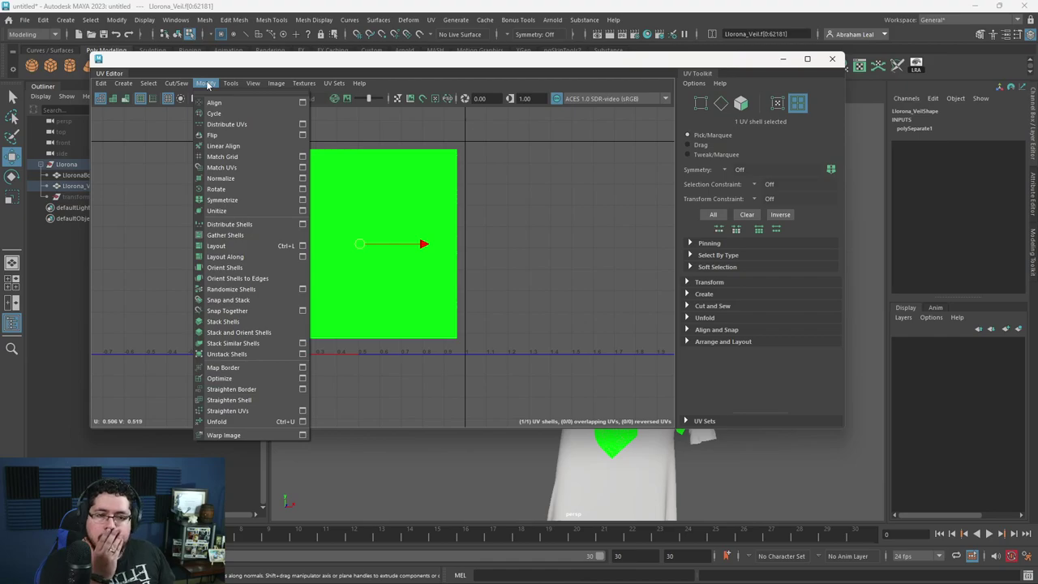
left_click(221, 176)
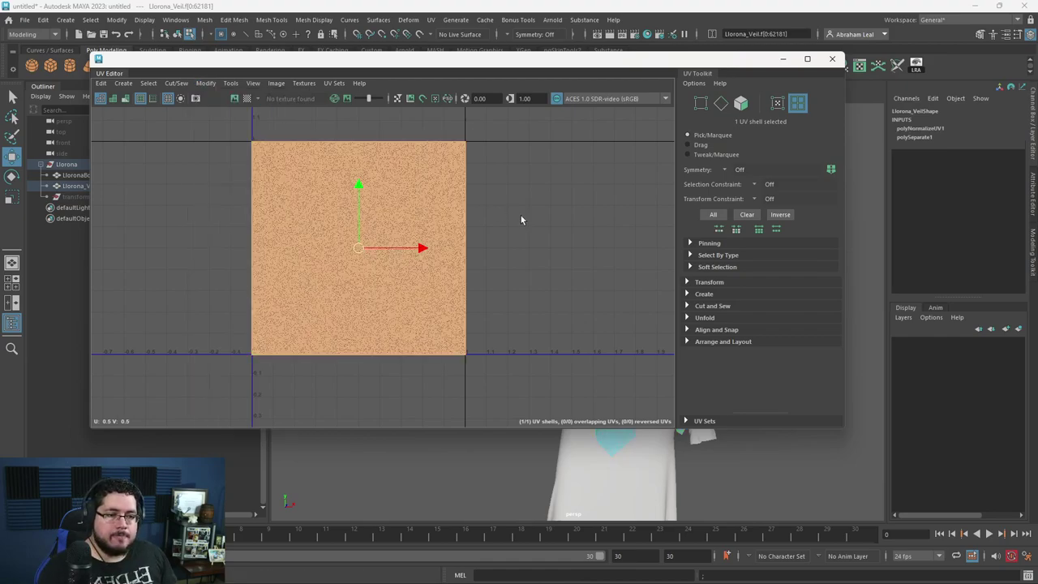
left_click(520, 215)
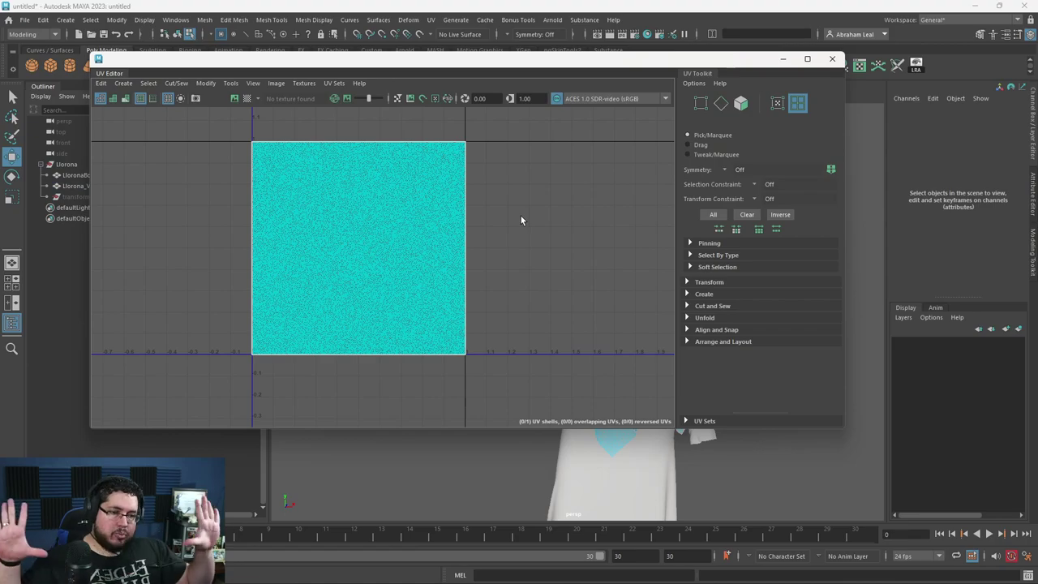
scroll(466, 232, "up", 5)
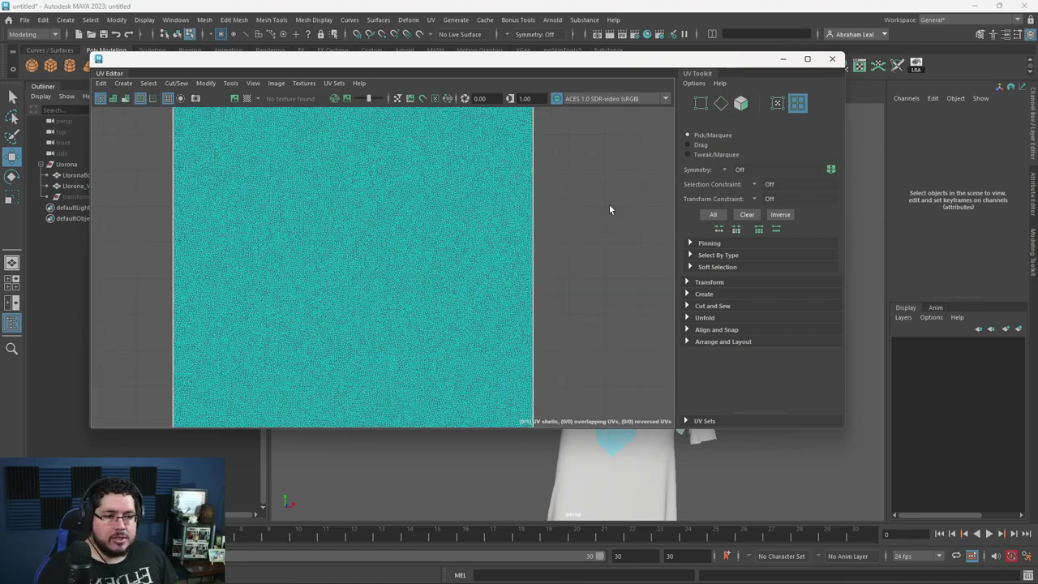
scroll(623, 197, "down", 2)
left_click(838, 63)
right_click_drag(628, 221, 695, 193)
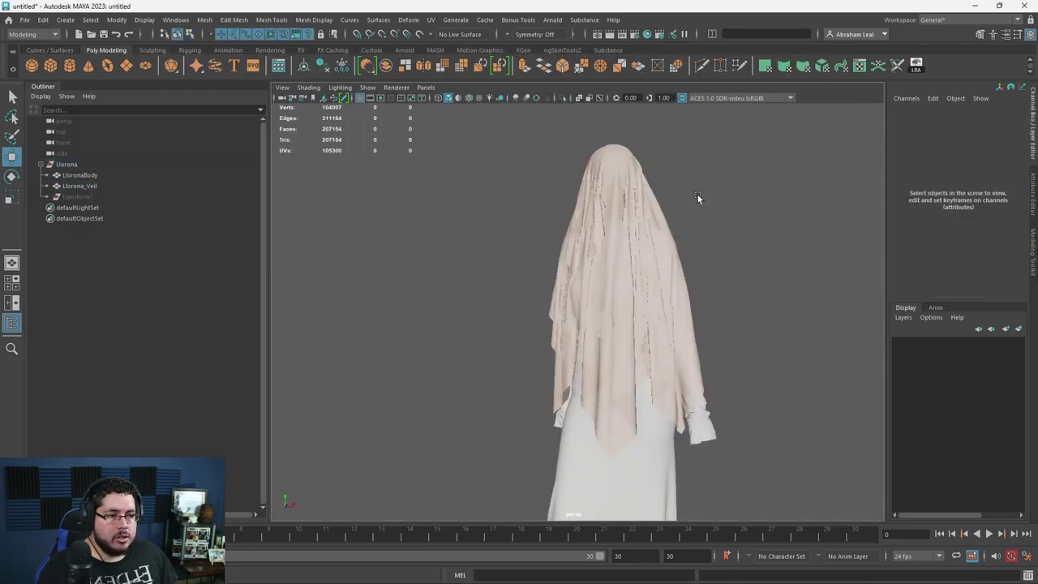
Step: Isolate Llorona_Veil in the viewport and examine the mesh along its lower hem
left_click_drag(695, 192, 757, 223, "alt")
right_click_drag(757, 223, 898, 418, "alt")
middle_click_drag(567, 308, 489, 213, "alt")
left_click_drag(489, 213, 570, 290, "alt")
left_click(571, 289)
right_click_drag(571, 290, 593, 308, "alt")
left_click(561, 98)
right_click_drag(556, 171, 421, 259, "alt")
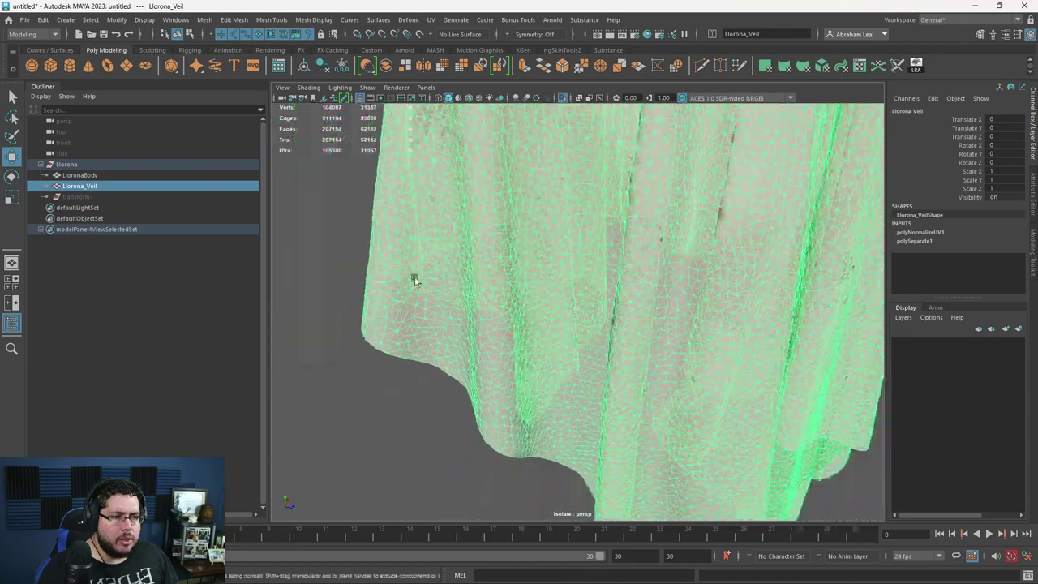
left_click(486, 442)
left_click_drag(524, 408, 554, 426, "alt")
scroll(554, 427, "down", 3)
left_click(588, 423)
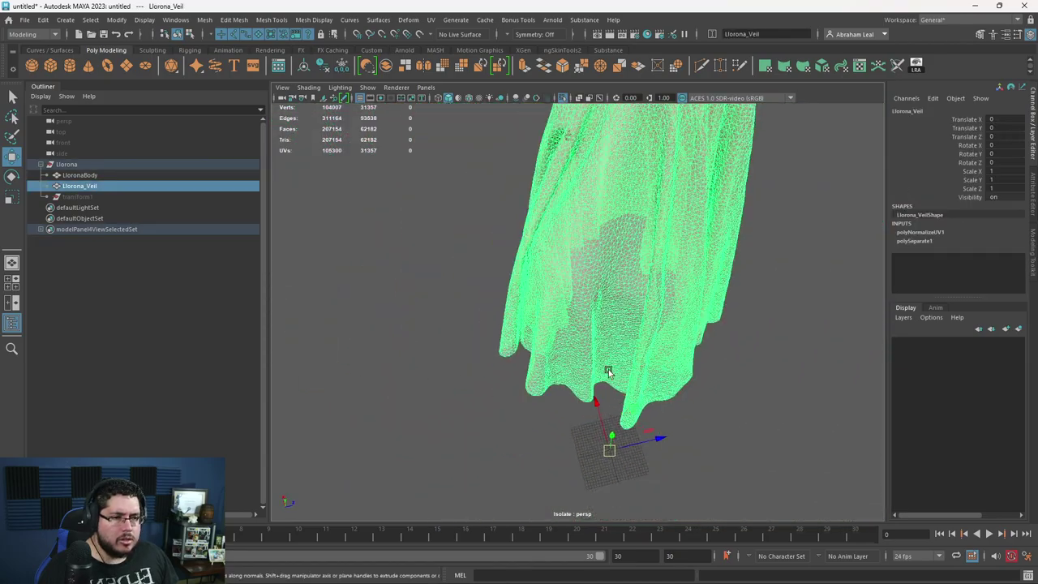
Step: Unlock the normals of Llorona_Veil and soften all of its edges
scroll(511, 279, "down", 4)
left_click(431, 19)
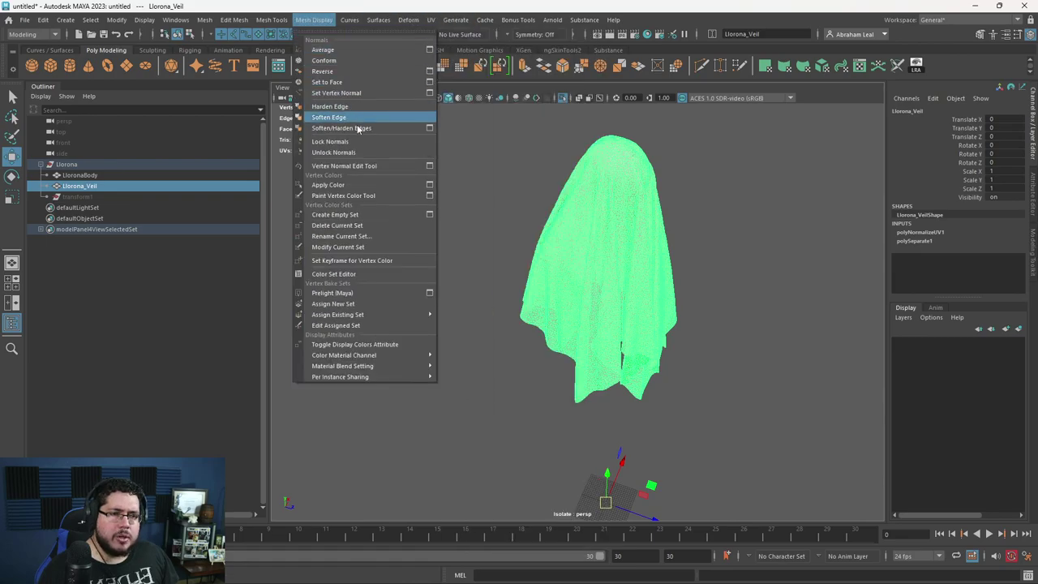
left_click(361, 152)
scroll(559, 304, "up", 5)
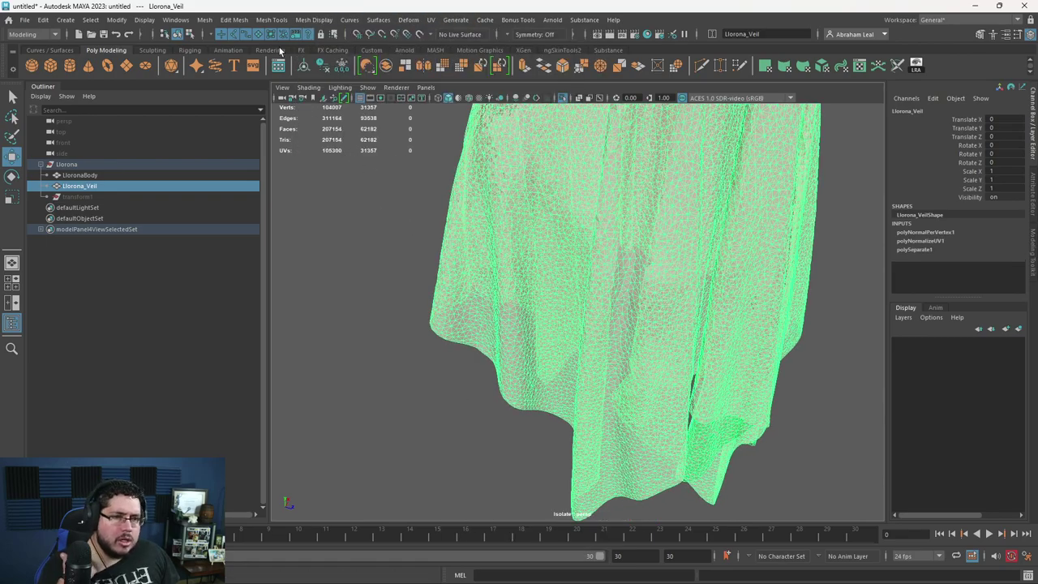
left_click(314, 20)
left_click(334, 117)
left_click(370, 222)
Step: Assign a new Lambert material to Llorona_Veil and deselect it to see the shaded folds
left_click_drag(370, 221, 433, 229, "alt")
middle_click_drag(433, 228, 405, 263, "alt")
mouse_move(405, 263)
right_mouse_down("alt")
mouse_move(474, 324)
mouse_move(578, 328)
mouse_move(417, 271)
right_mouse_up("alt")
left_click_drag(417, 271, 593, 284, "alt")
left_click(592, 284)
right_click_drag(568, 268, 591, 548)
left_click(438, 282)
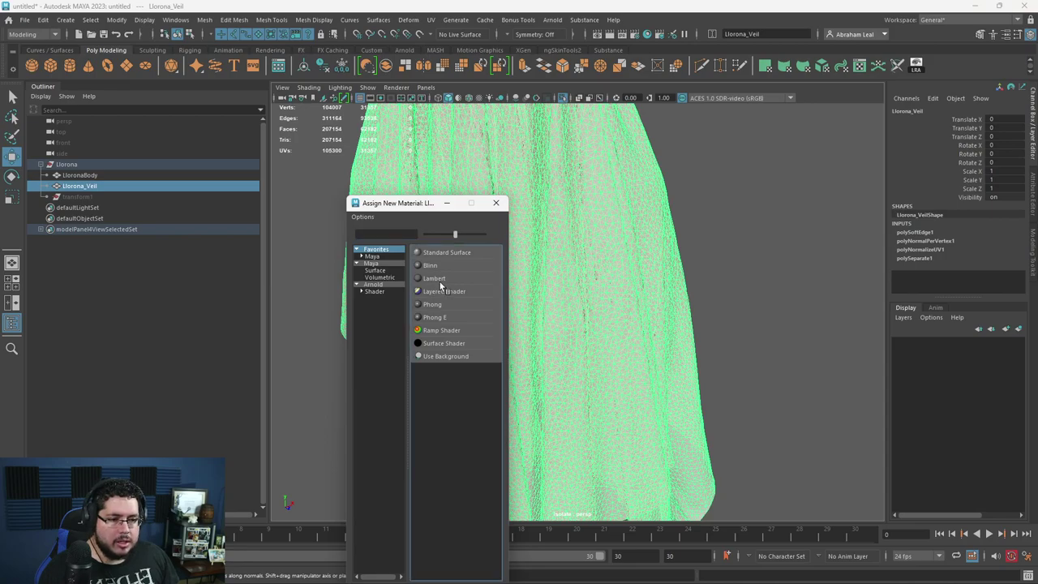
left_click(643, 297)
left_click_drag(563, 299, 493, 310, "alt")
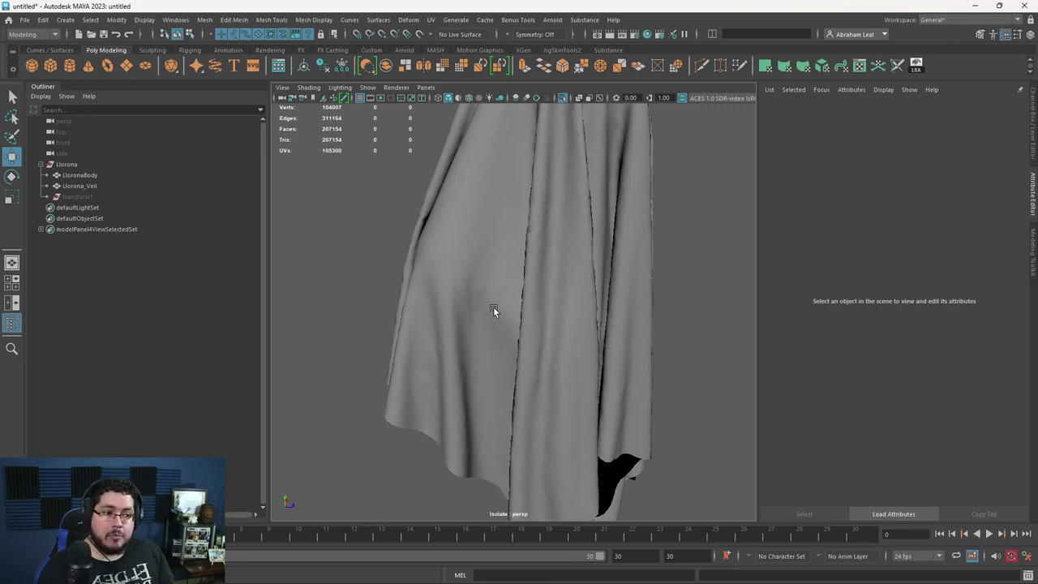
Step: Inspect the veil's folds from several sides and turn off isolation to show the body again
left_click_drag(494, 309, 546, 340, "alt")
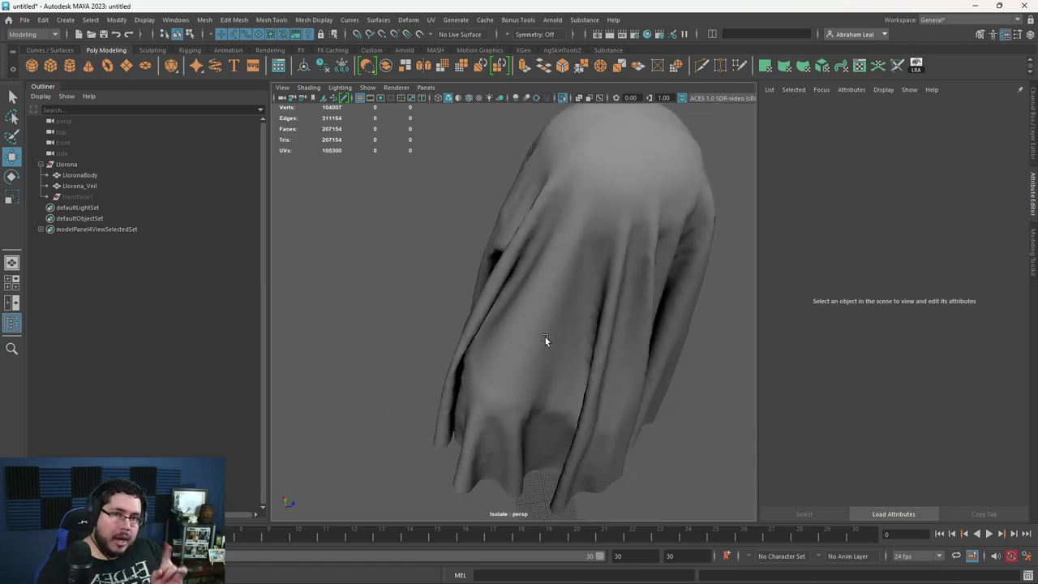
left_click(545, 339)
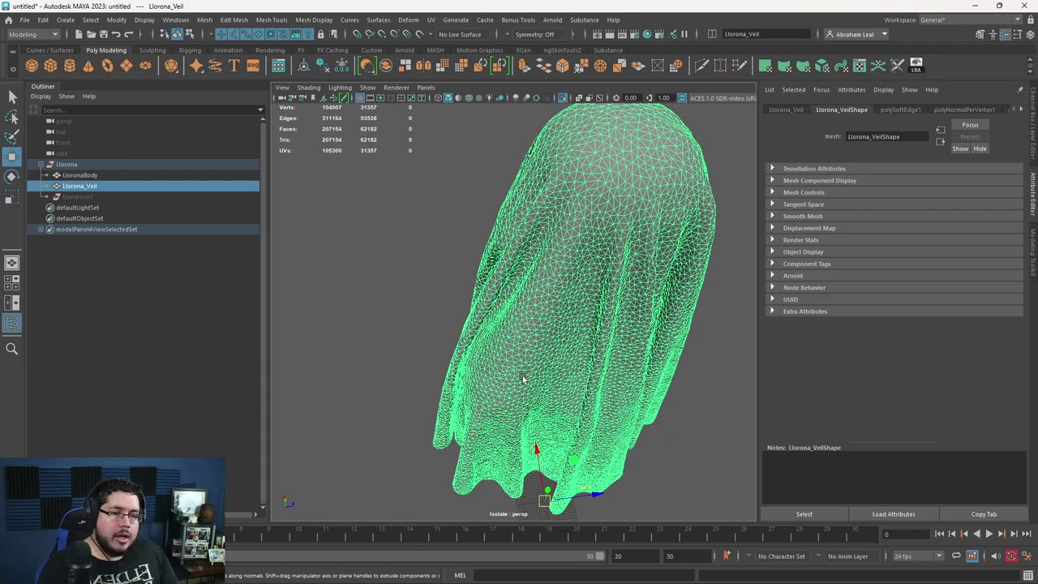
left_click_drag(523, 385, 454, 317, "alt")
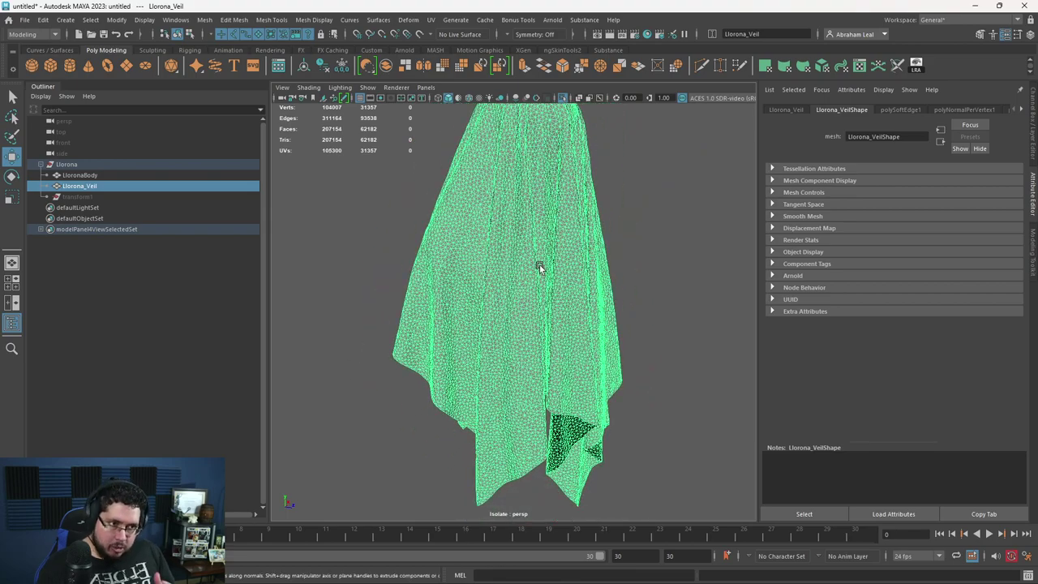
left_click(622, 123)
left_click(563, 98)
left_click_drag(575, 215, 531, 231, "alt")
right_click_drag(531, 231, 401, 227, "alt")
left_click_drag(401, 227, 372, 292, "alt")
right_click_drag(372, 292, 417, 216, "alt")
mouse_move(536, 266)
left_mouse_down("alt")
mouse_move(624, 322)
mouse_move(539, 276)
left_mouse_up("alt")
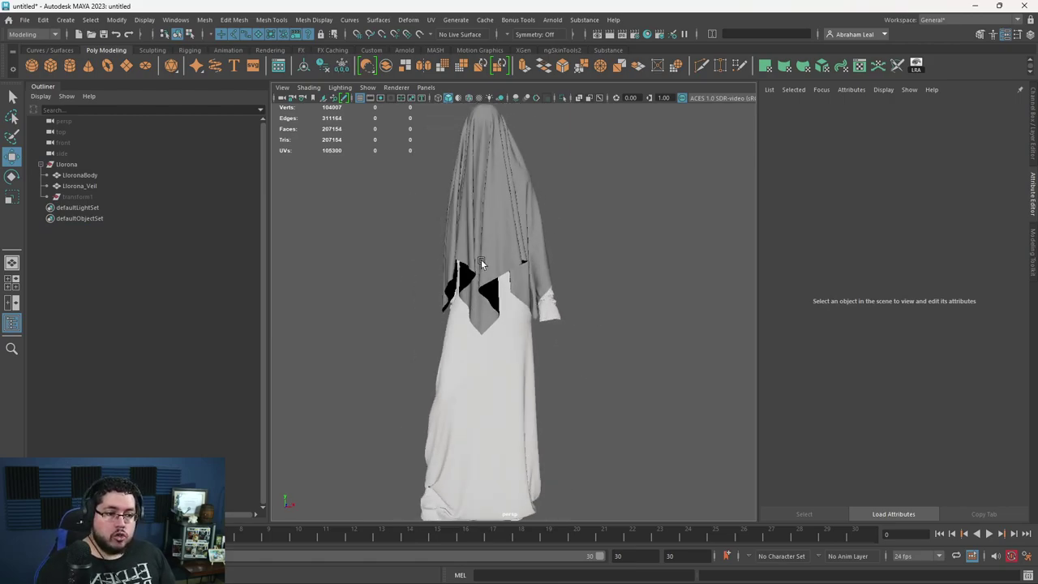
Step: Select Llorona_Veil and LloronaBody together and unparent both from the Llorona group
left_click(490, 269)
left_click(505, 364, "shift")
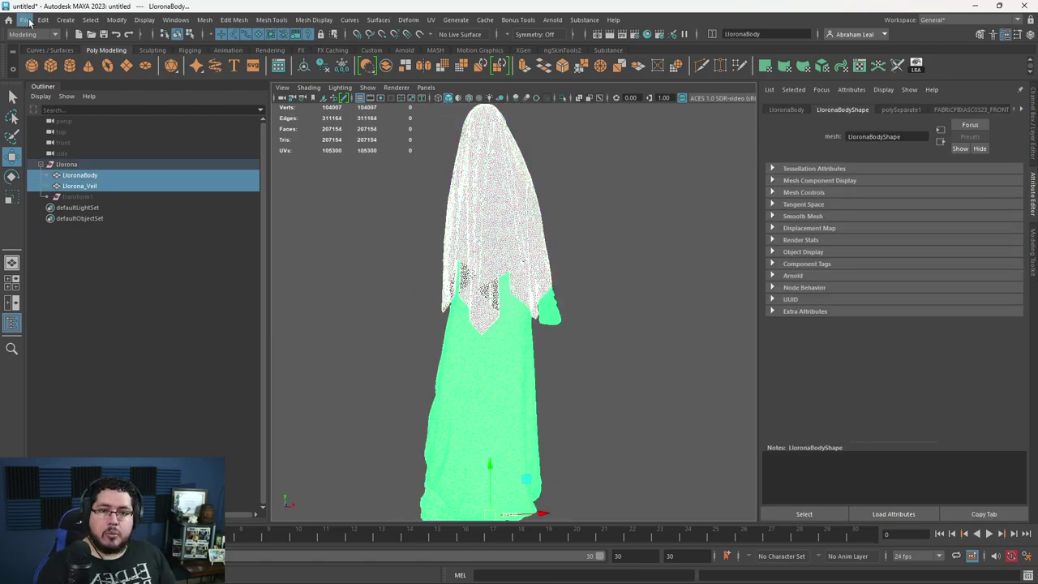
key("shift+p")
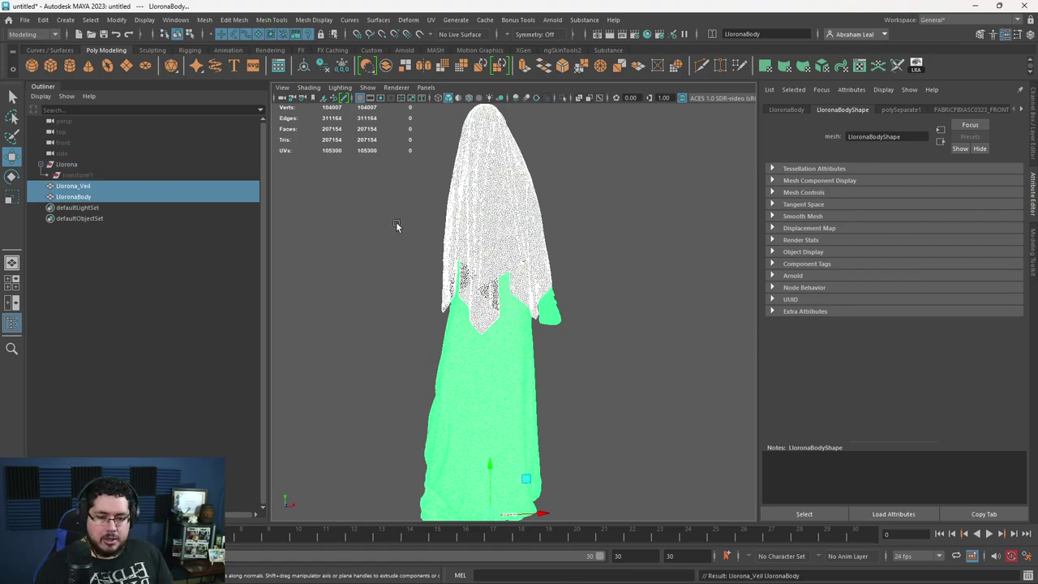
Step: Clean up both meshes by deleting their history, freezing their transformations and centering their pivots
left_click(322, 66)
left_click(341, 65)
left_click(303, 65)
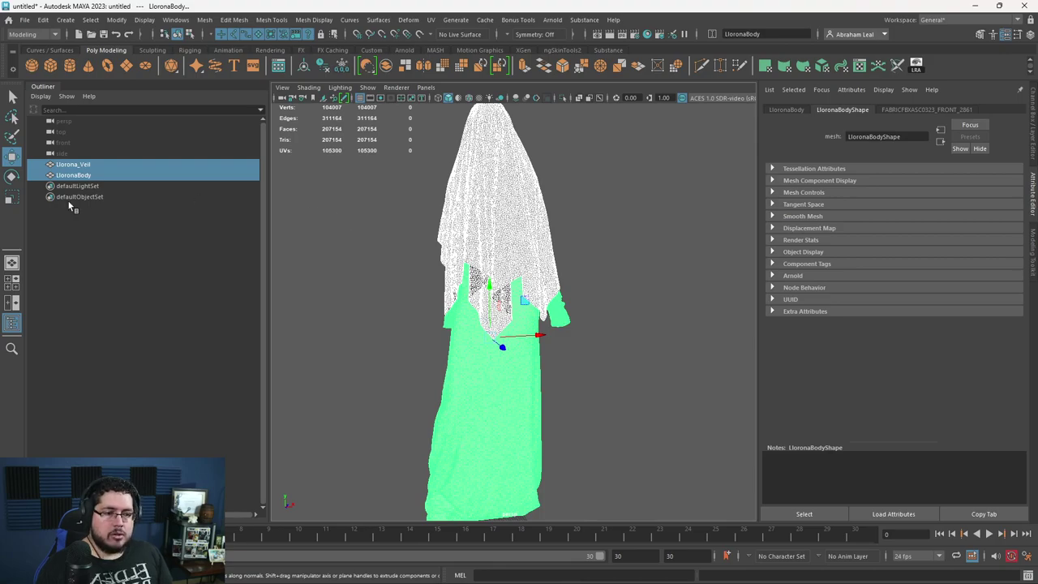
Step: Export the selected veil and body as FBX to the Desktop, overwriting Llorona.fbx
left_click(25, 19)
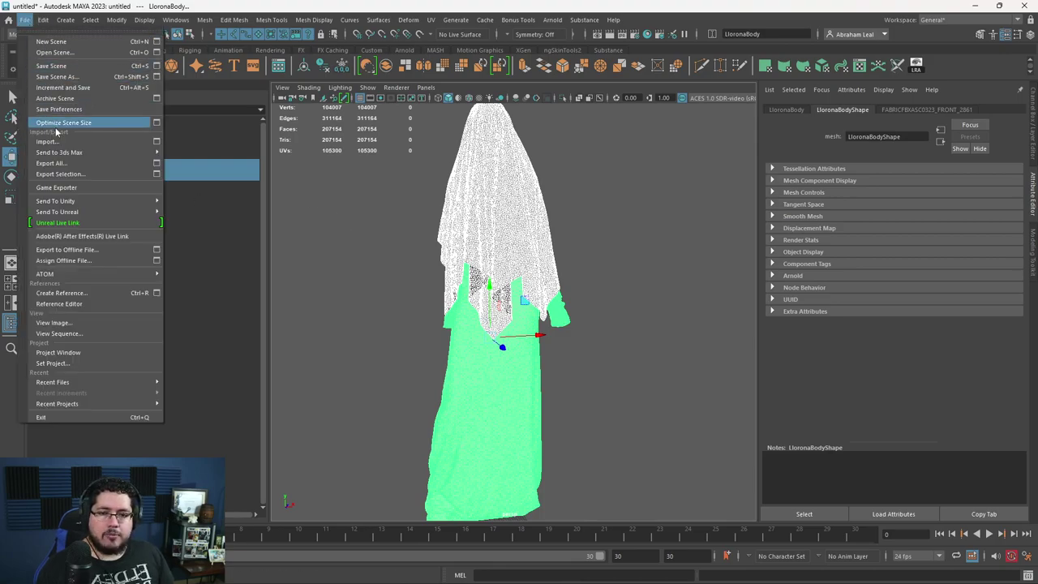
left_click(70, 176)
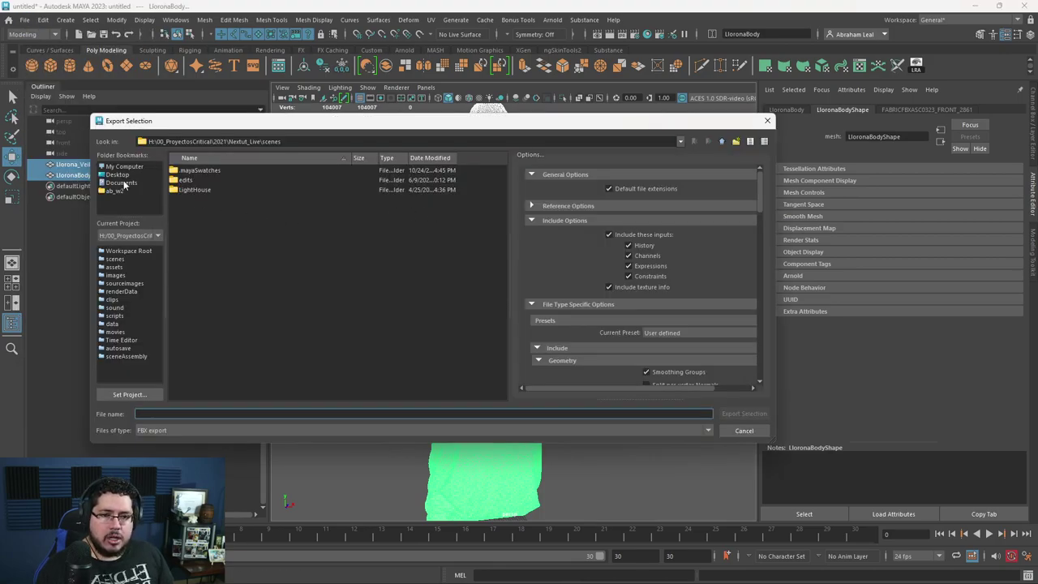
left_click(118, 175)
left_click(193, 258)
left_click(744, 414)
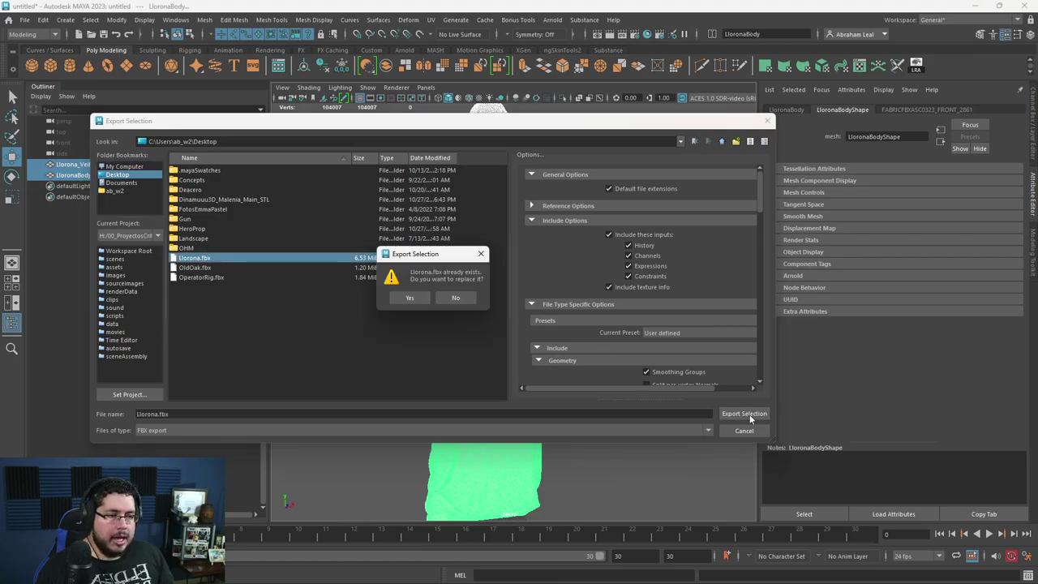
left_click(412, 298)
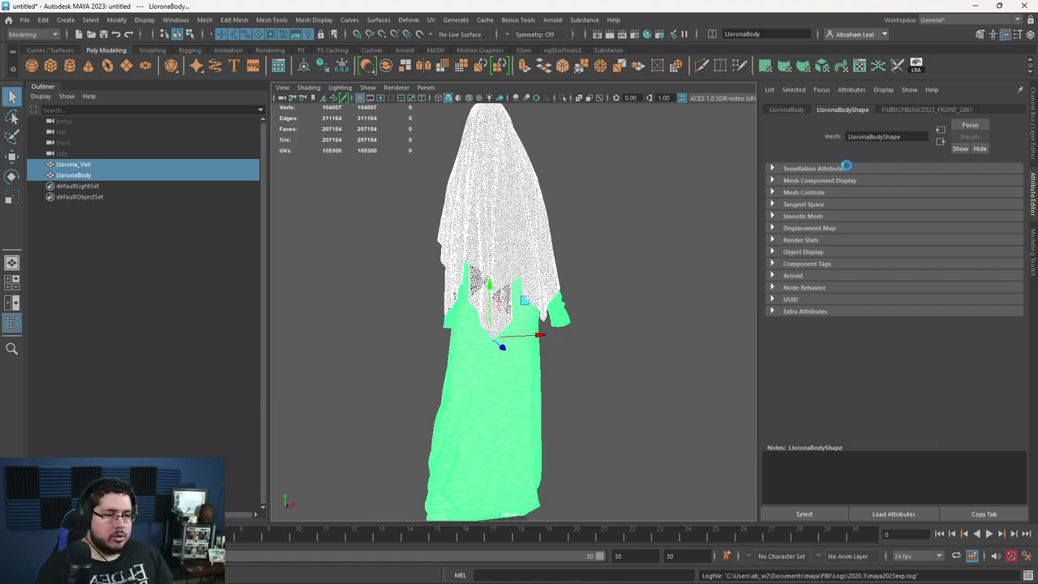
left_click(645, 225)
left_click(524, 216)
left_click(581, 217)
left_click(528, 245)
left_click(526, 339)
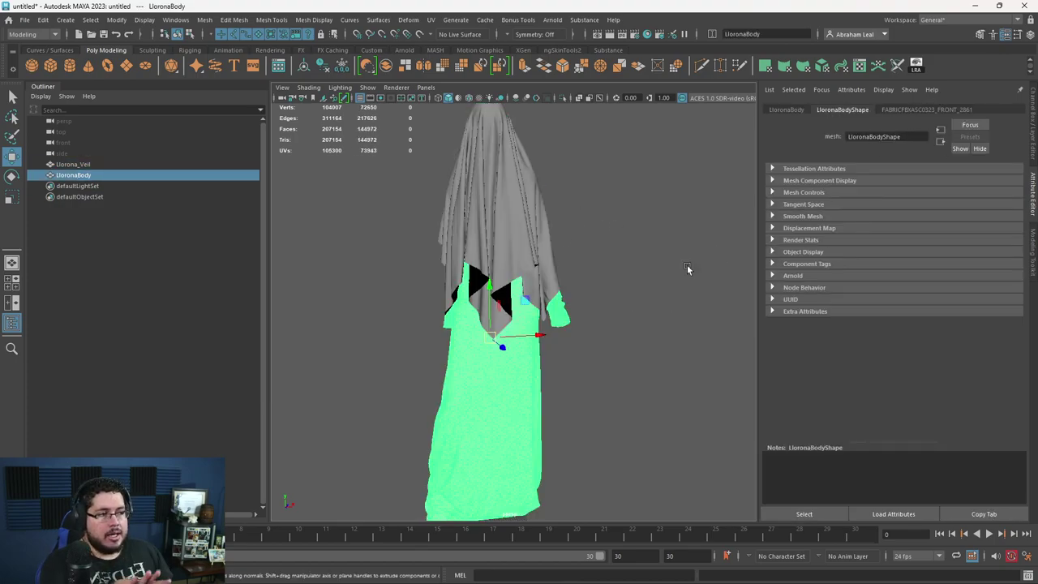
left_click(644, 283)
Step: Launch Adobe Substance 3D Painter from the system search
key("super")
type("subst")
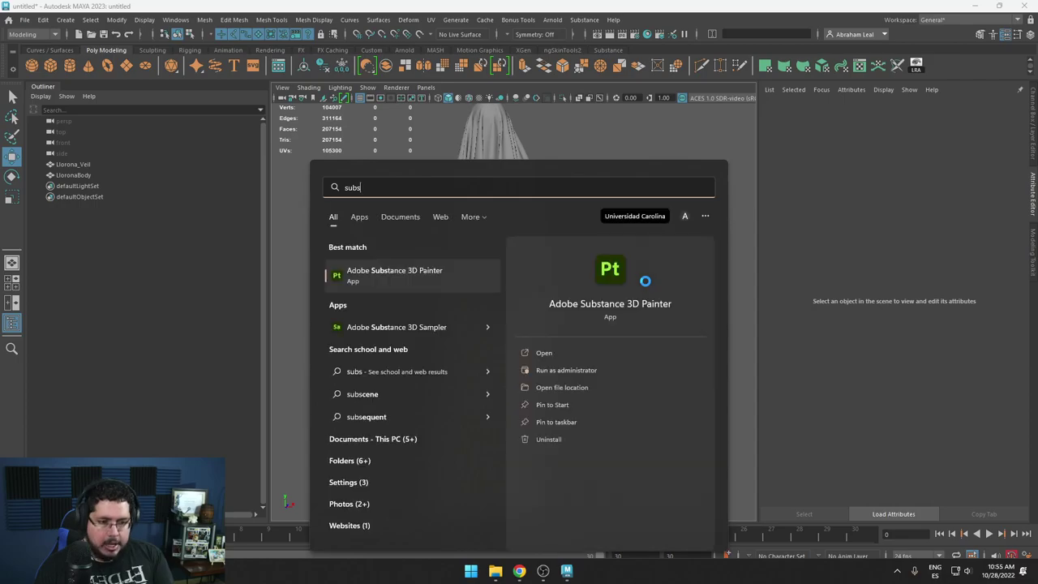
key("Return")
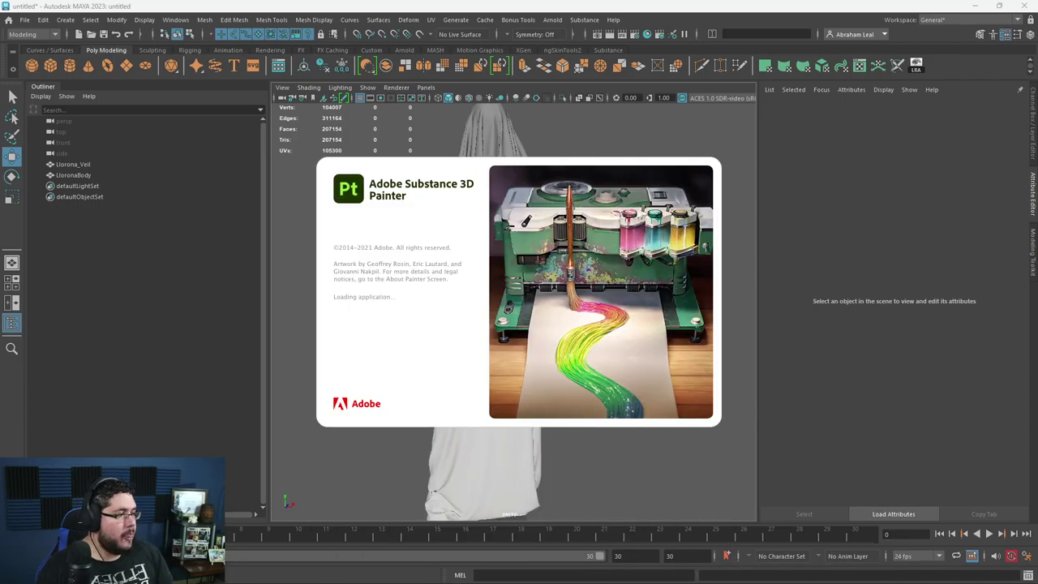
key("super")
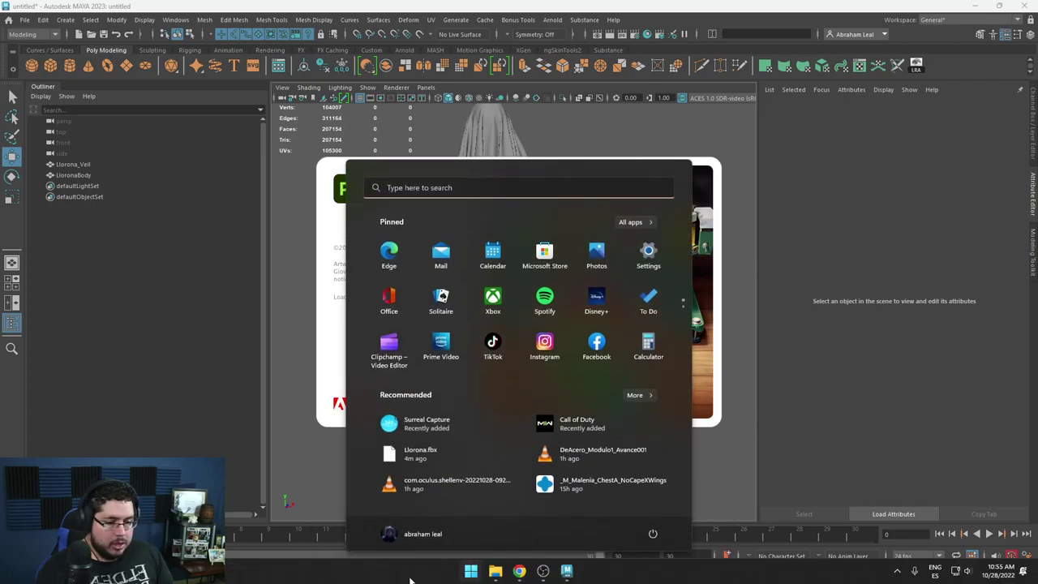
key("Escape")
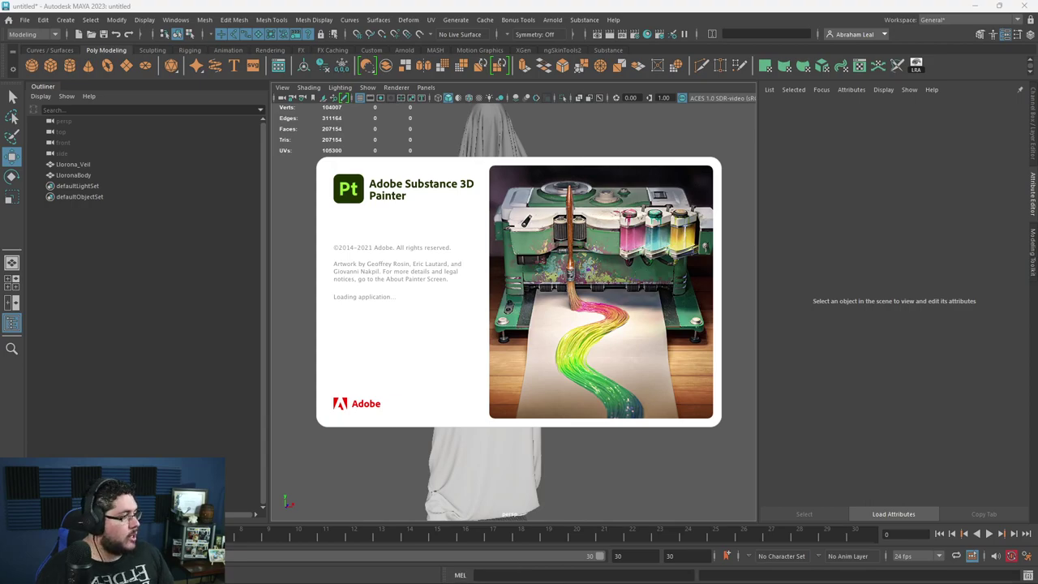
Step: Switch to Chrome, search Google Images for "lady dimitrescu" and enlarge a full-figure picture of her dress
key("alt+Tab")
left_click(380, 30)
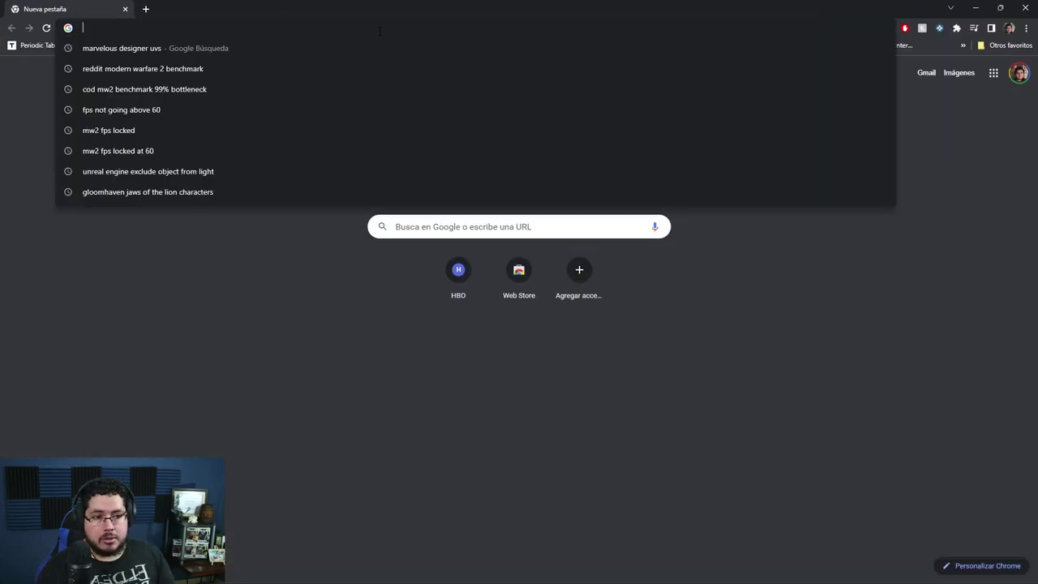
type("lady dimi")
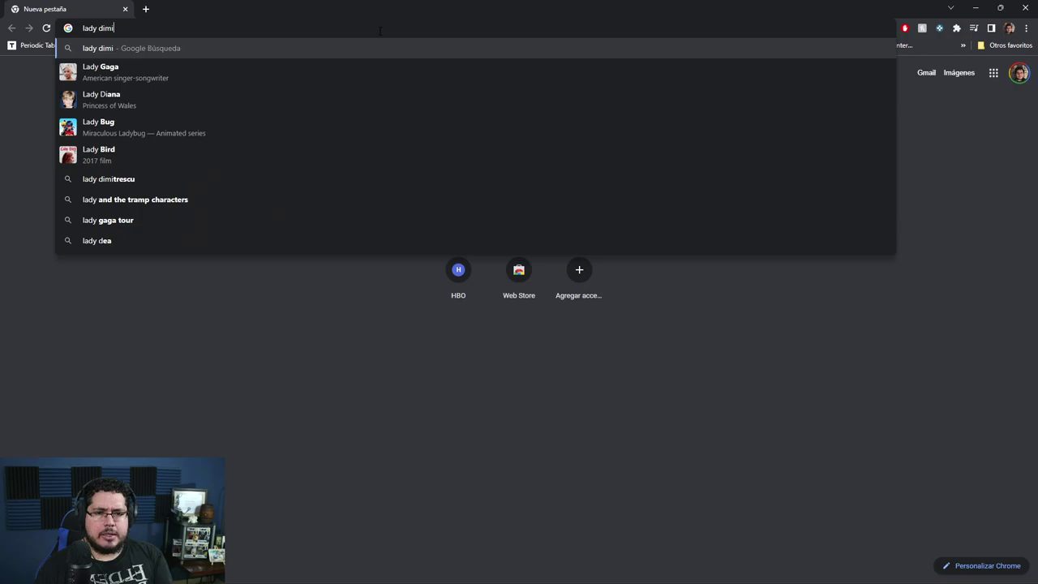
key("Down")
key("Return")
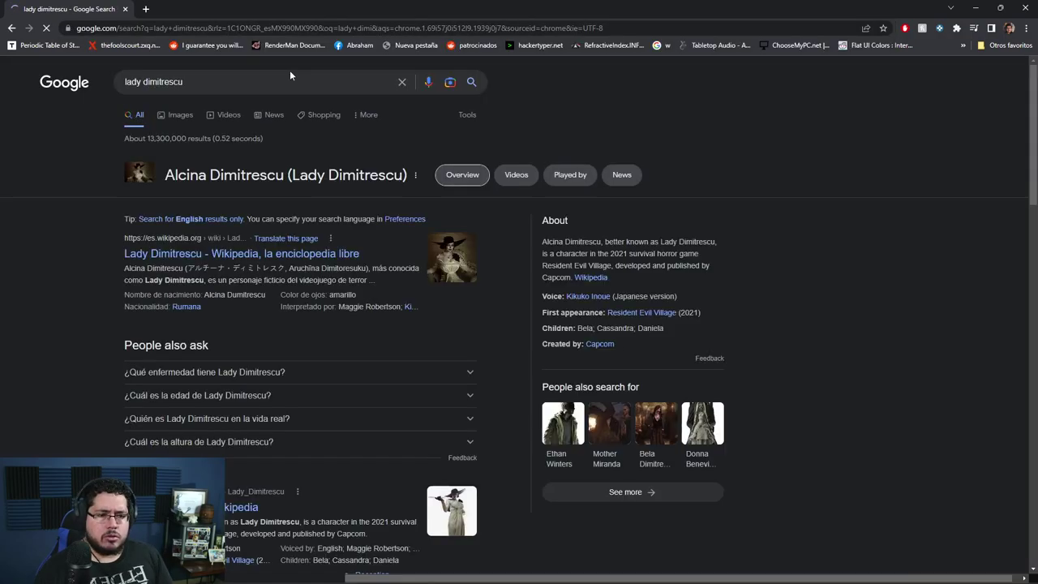
left_click(180, 115)
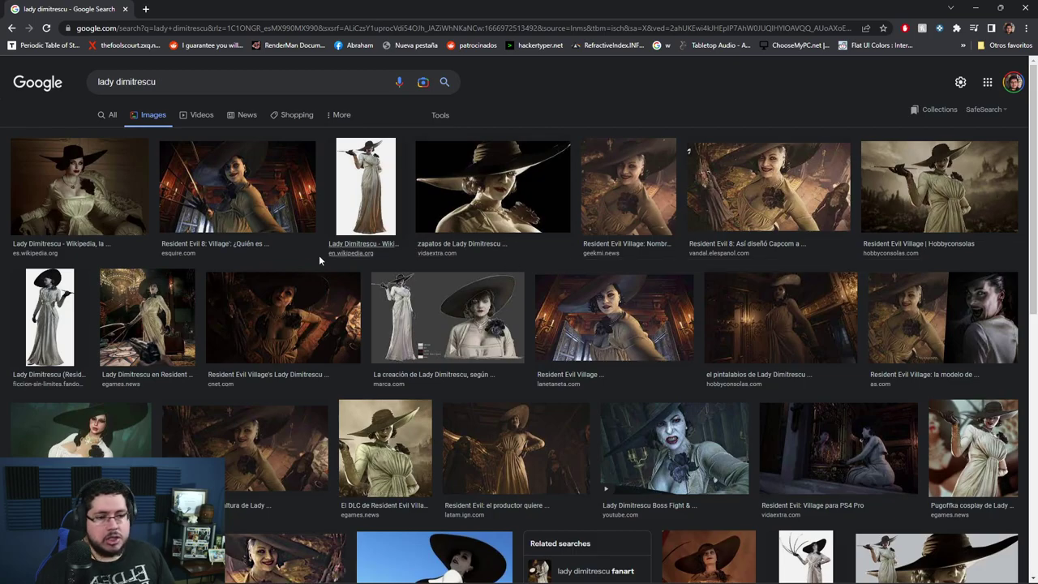
left_click(176, 332)
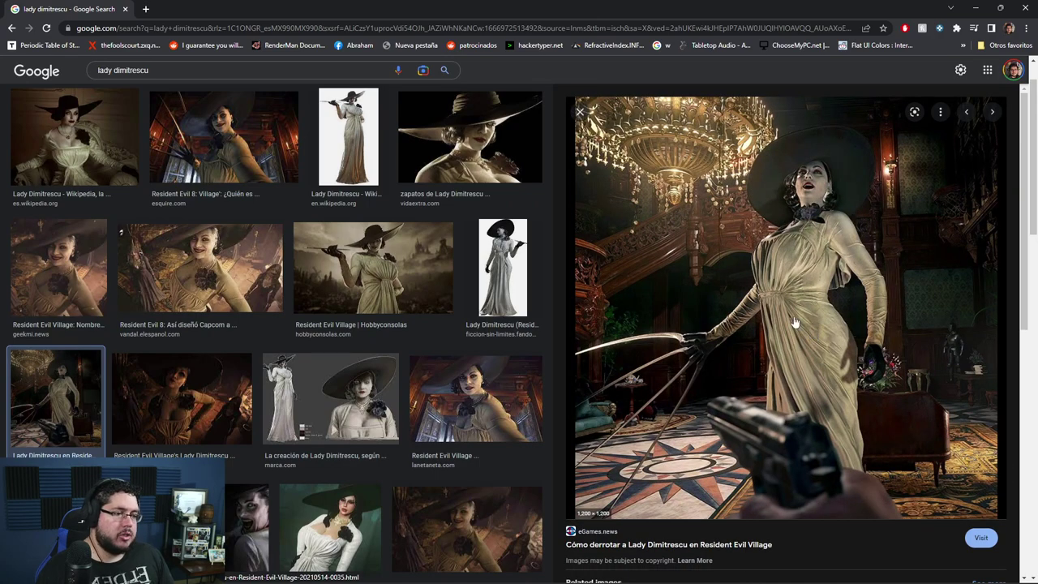
Step: Replace the image search with "la llorona" to find references for the ghost's clothing
scroll(453, 296, "up", 2)
left_click(91, 85)
type("llorona")
key("BackSpace")
key("BackSpace")
key("BackSpace")
key("BackSpace")
key("BackSpace")
key("BackSpace")
type("a llorona")
key("Return")
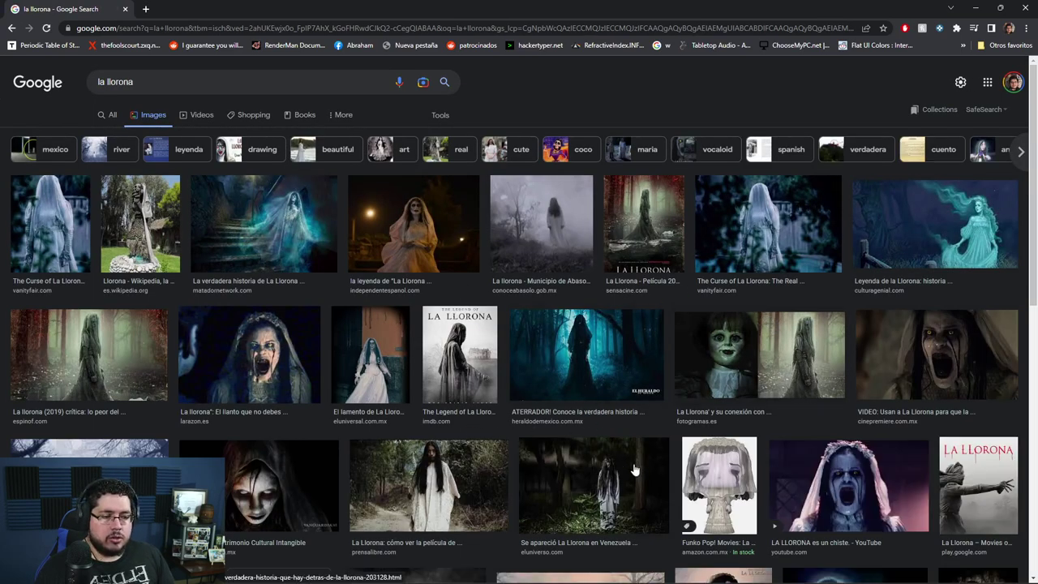
Step: Enlarge the Espinof forest picture of La Llorona, browse further image results and minimize the browser
left_click(122, 367)
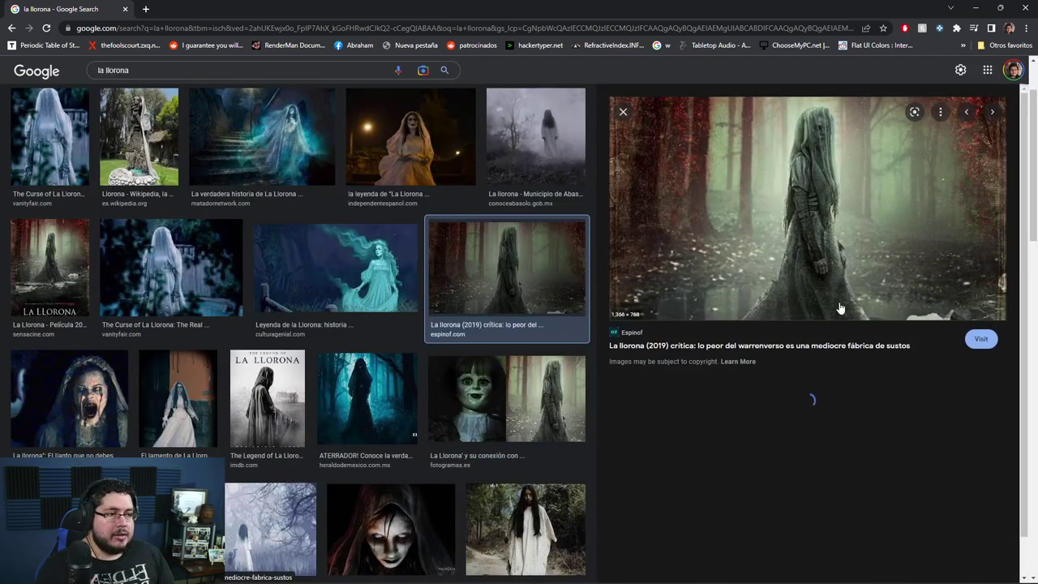
scroll(445, 414, "down", 5)
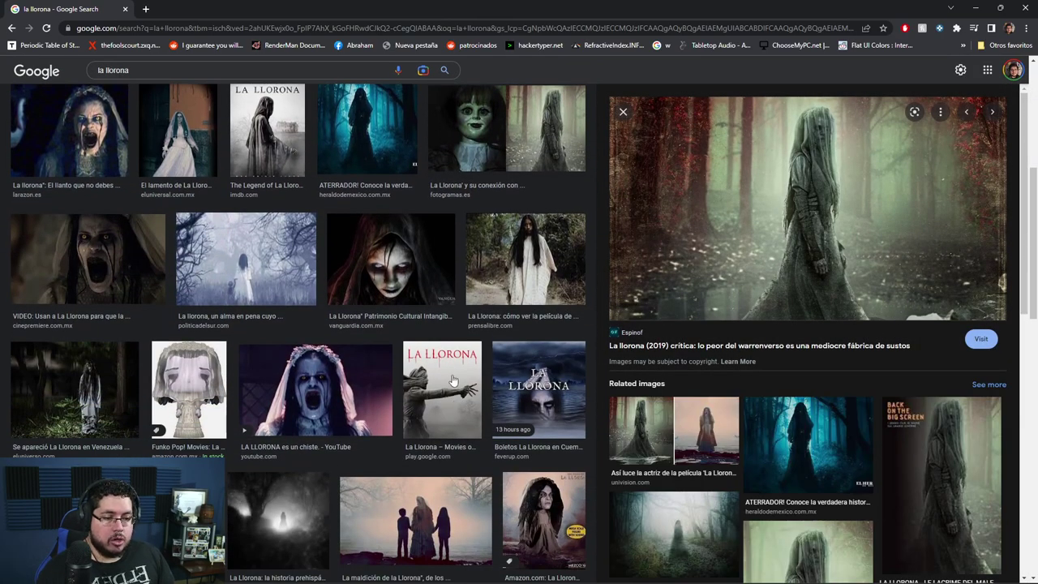
scroll(455, 383, "down", 2)
left_click(979, 7)
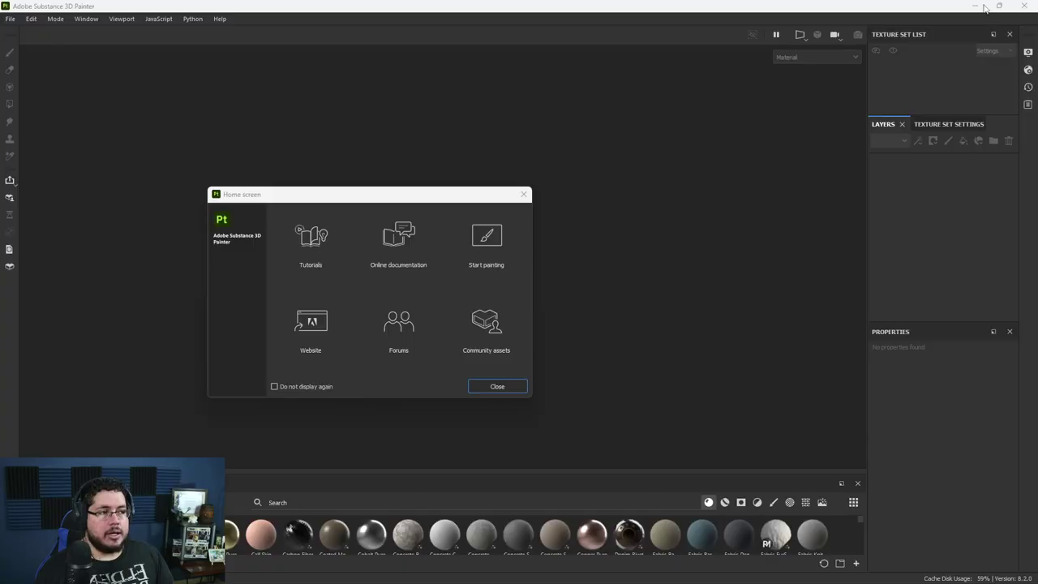
Step: Dismiss the home screen and start a new project with Llorona.fbx from the Desktop as its mesh
left_click(524, 195)
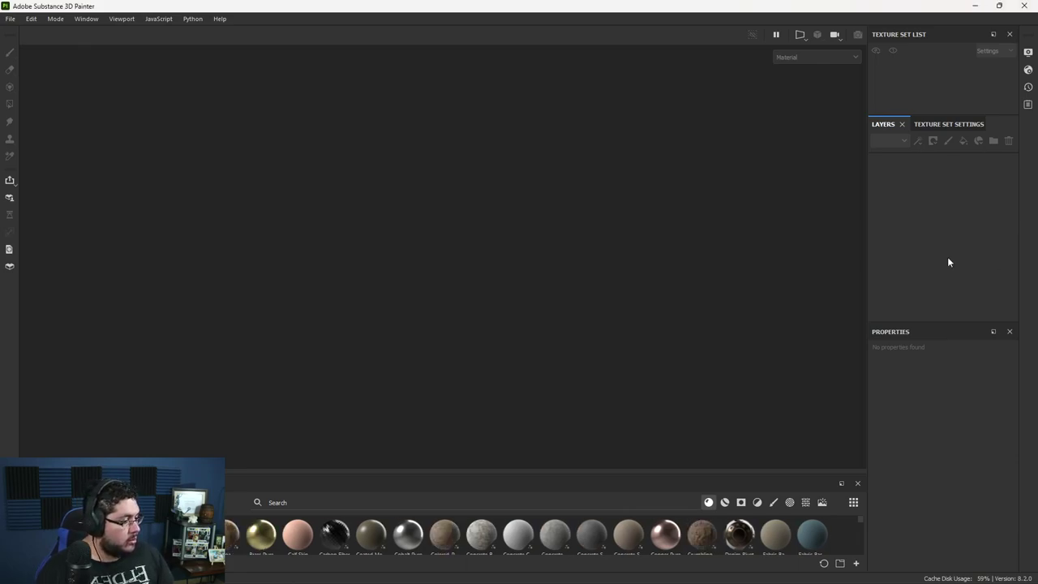
left_click(10, 20)
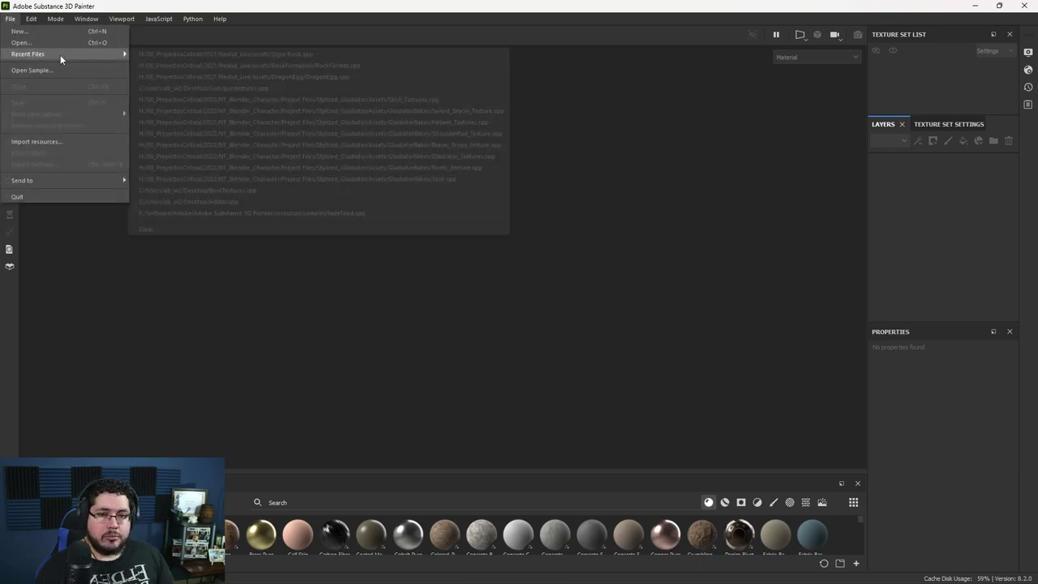
left_click(33, 31)
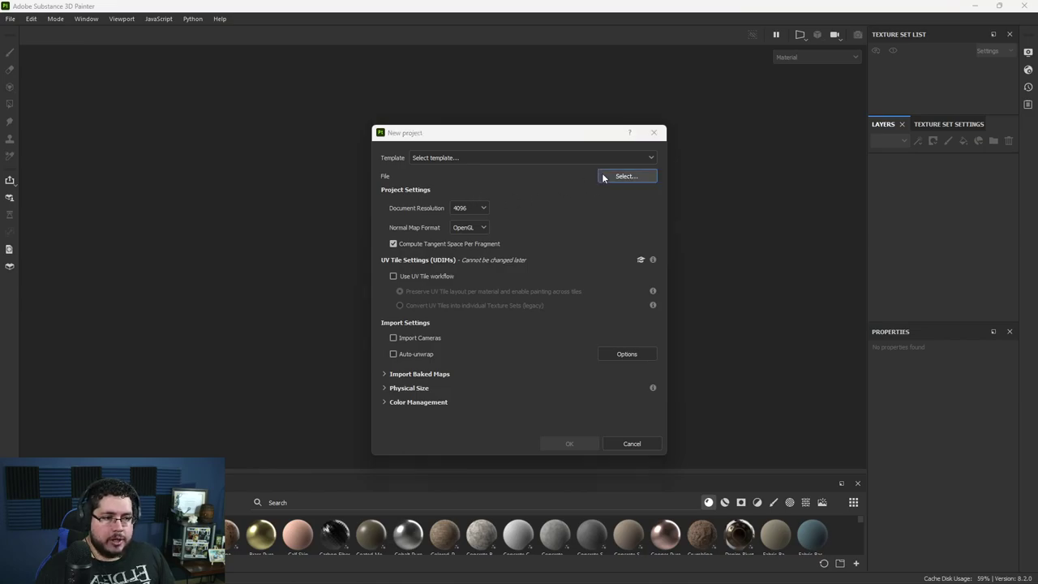
left_click(627, 176)
scroll(427, 308, "up", 4)
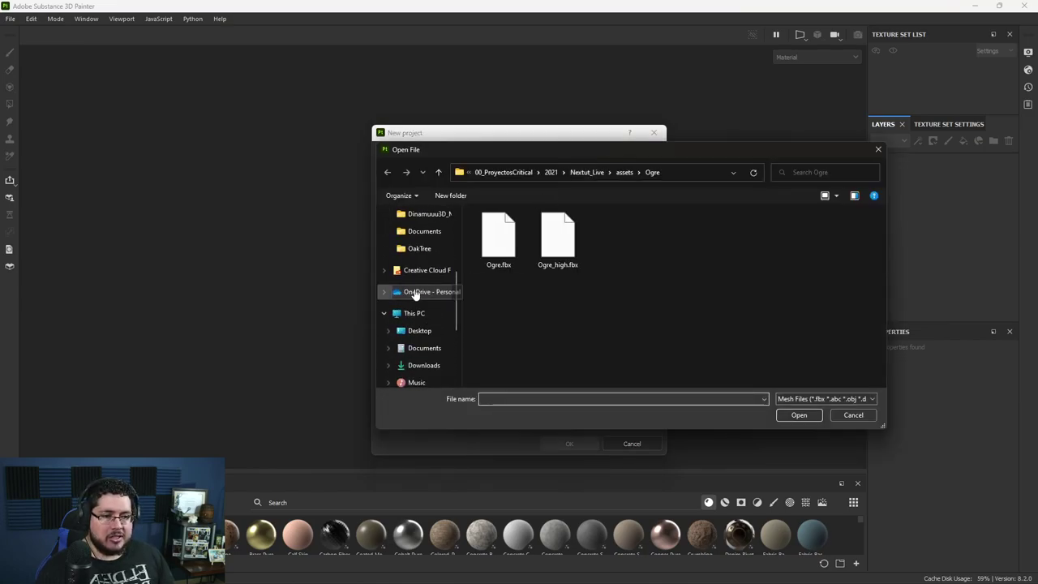
left_click(420, 367)
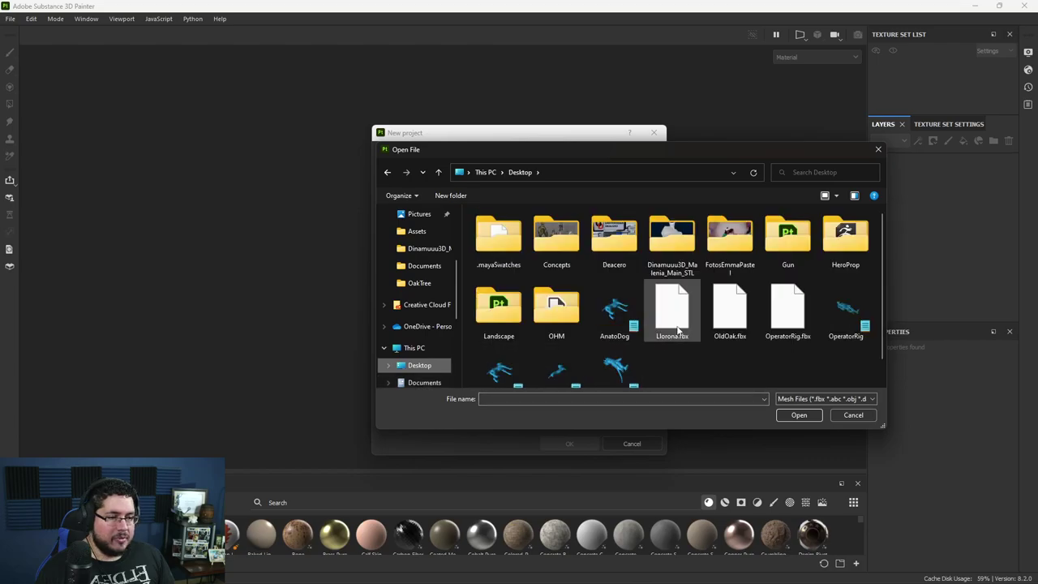
scroll(730, 318, "down", 1)
left_click(671, 288)
left_click(787, 415)
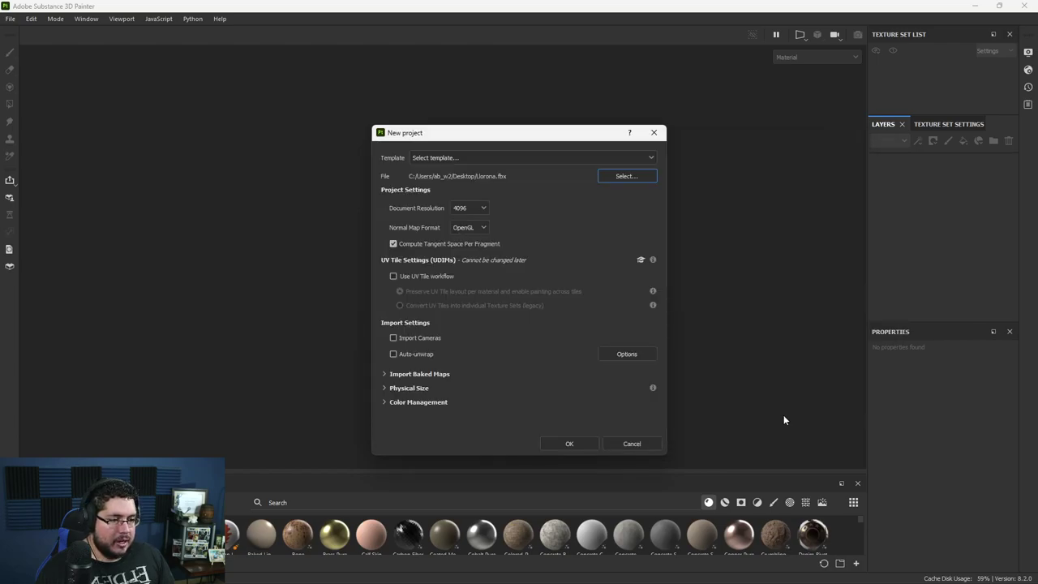
Step: Create the project with the chosen settings and hide the lambert2 veil texture set, leaving the dress visible
left_click(570, 445)
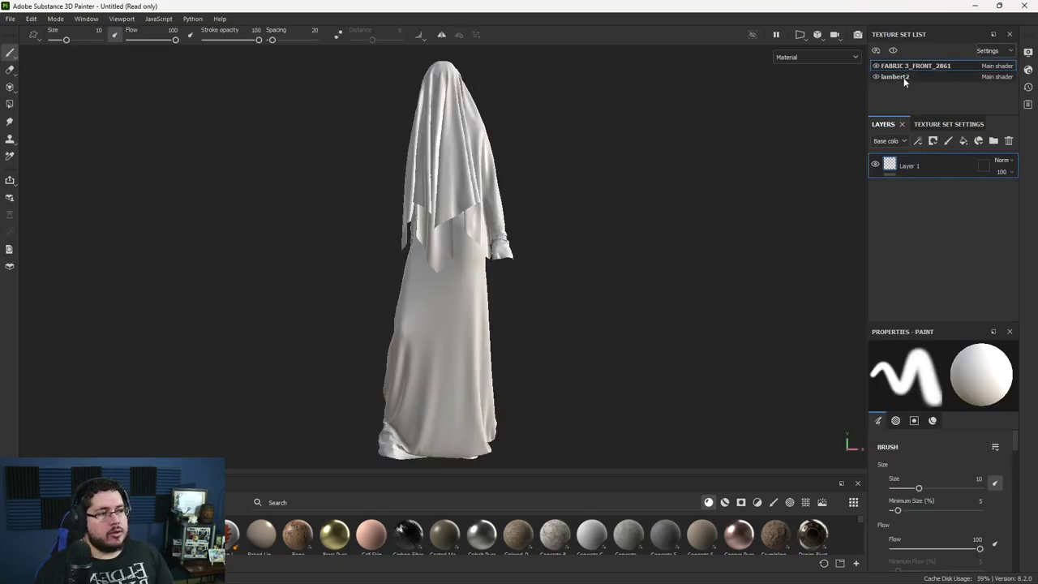
left_click(876, 76)
left_click(876, 65)
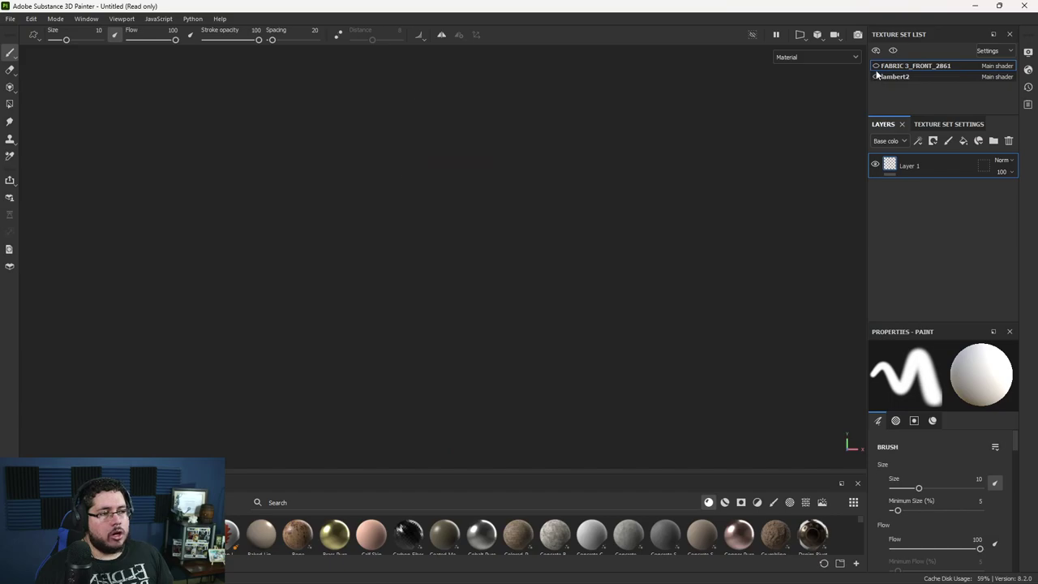
left_click(876, 76)
Step: Examine the dress mesh from several angles, including close views of the waist, sleeves and skirt
left_click_drag(585, 198, 468, 224, "alt")
right_click_drag(468, 225, 767, 373, "alt")
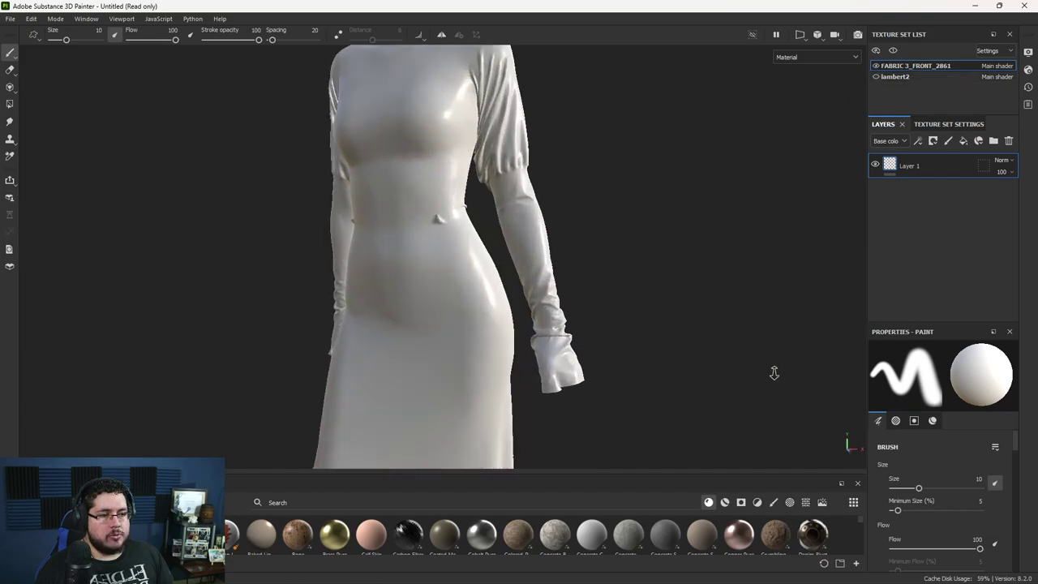
left_click_drag(767, 373, 695, 324, "alt")
right_click_drag(695, 324, 660, 421, "alt")
left_click_drag(659, 421, 475, 328, "alt")
middle_click_drag(476, 328, 478, 343, "alt")
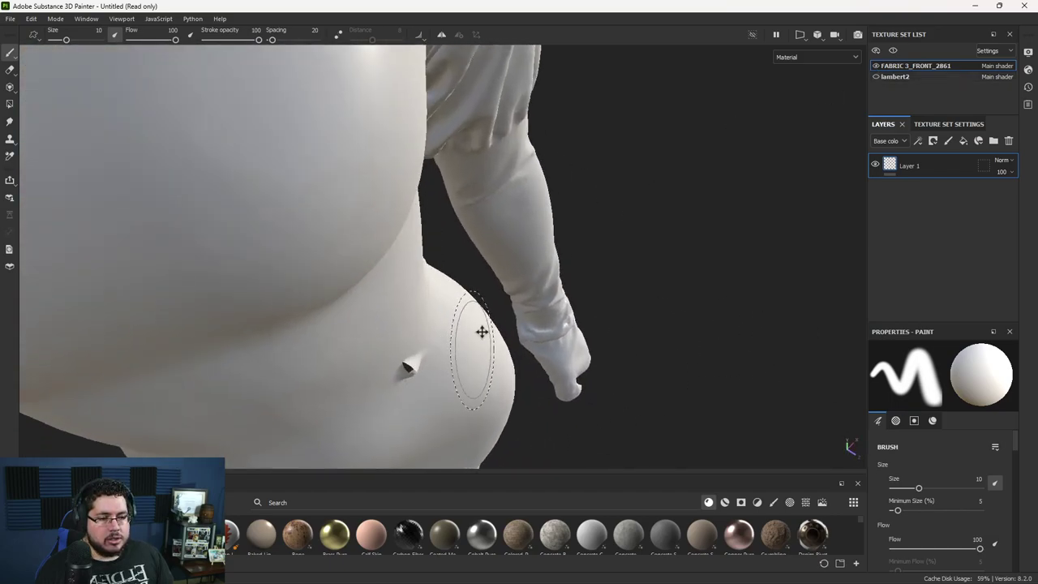
right_click_drag(478, 343, 336, 244, "alt")
mouse_move(336, 244)
left_mouse_down("alt")
mouse_move(473, 211)
mouse_move(417, 227)
mouse_move(463, 267)
mouse_move(688, 273)
mouse_move(390, 287)
mouse_move(309, 279)
mouse_move(343, 251)
mouse_move(603, 236)
left_mouse_up("alt")
right_click_drag(602, 236, 287, 181, "alt")
left_click_drag(287, 180, 364, 222, "alt")
right_click_drag(364, 222, 538, 252, "alt")
left_click_drag(537, 252, 523, 308, "alt")
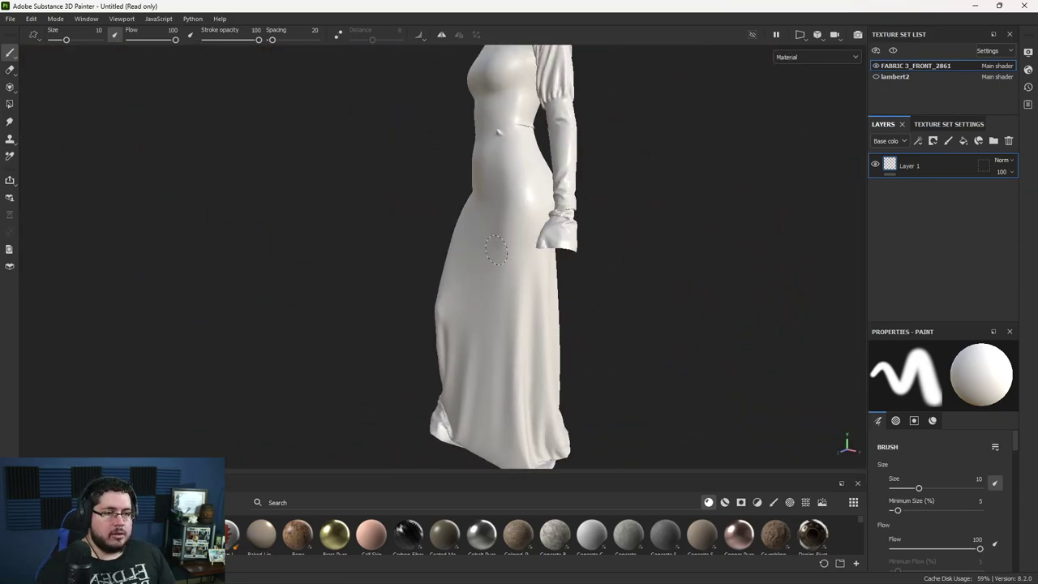
middle_click_drag(523, 308, 551, 244, "alt")
left_click_drag(551, 243, 616, 247, "alt")
Step: Bake the mesh maps of the FABRIC 3_FRONT_2861 texture set at an output size of 4096
left_click(969, 127)
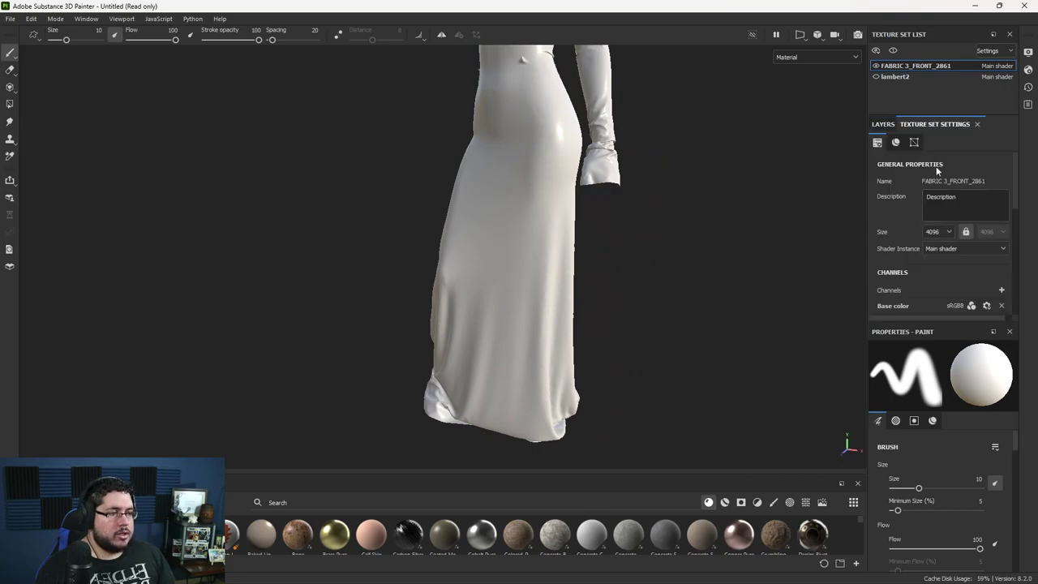
scroll(933, 155, "down", 5)
left_click(979, 259)
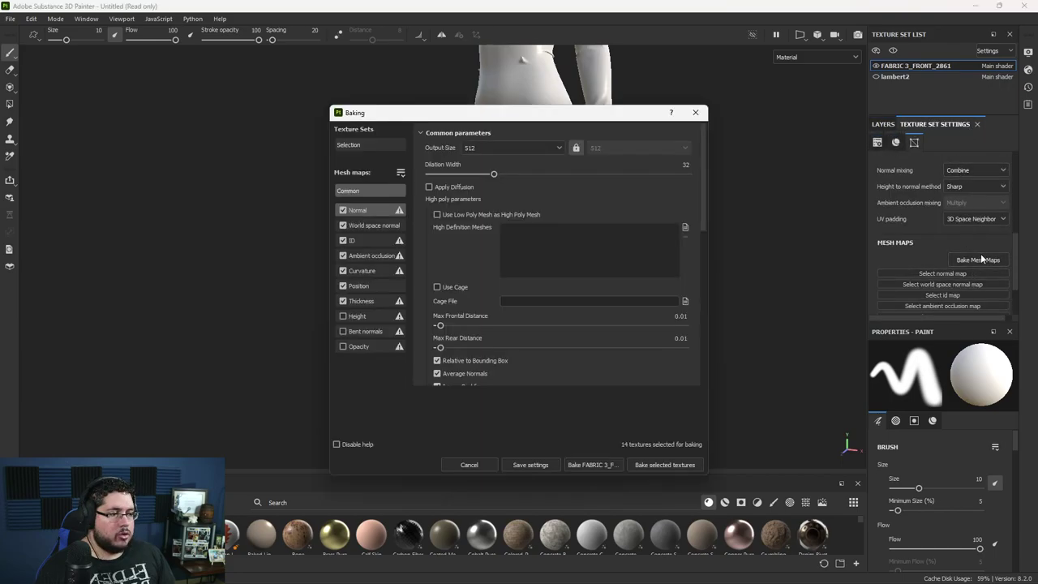
left_click(502, 150)
left_click(485, 235)
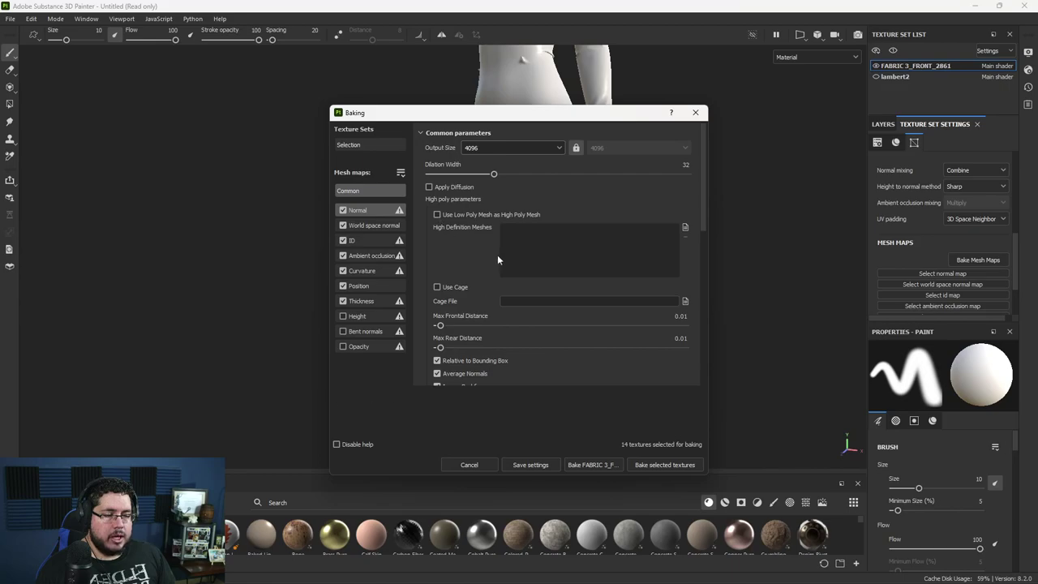
left_click_drag(515, 124, 782, 120)
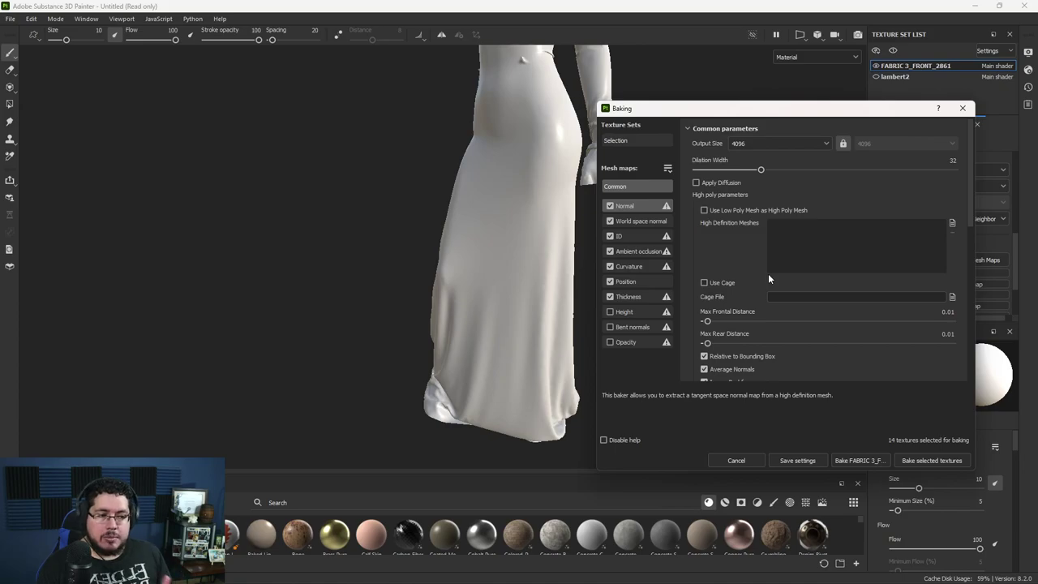
left_click(859, 460)
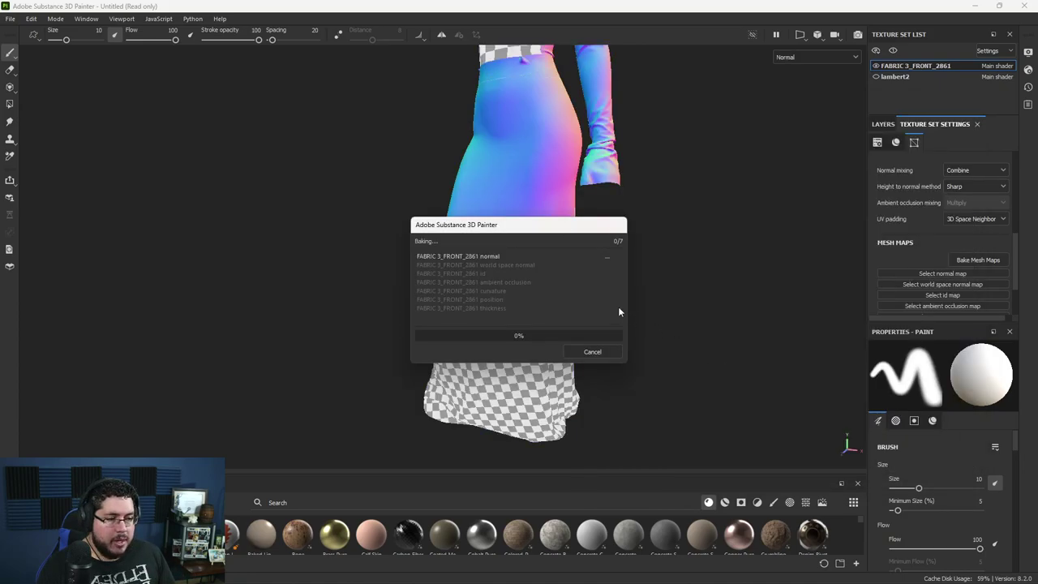
left_click_drag(543, 233, 167, 204)
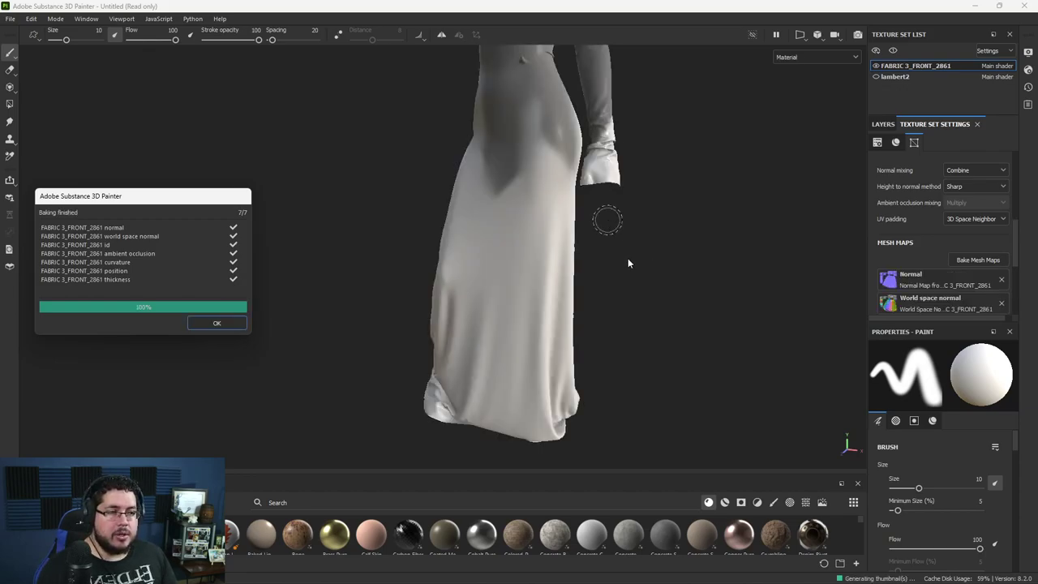
left_click(189, 323)
Step: Inspect the baked shading on the dress, comparing it with the lambert2 veil shown and hidden
mouse_move(398, 279)
left_mouse_down("alt")
mouse_move(473, 368)
mouse_move(729, 264)
mouse_move(567, 273)
mouse_move(295, 257)
mouse_move(624, 274)
mouse_move(646, 289)
mouse_move(387, 266)
mouse_move(583, 197)
left_mouse_up("alt")
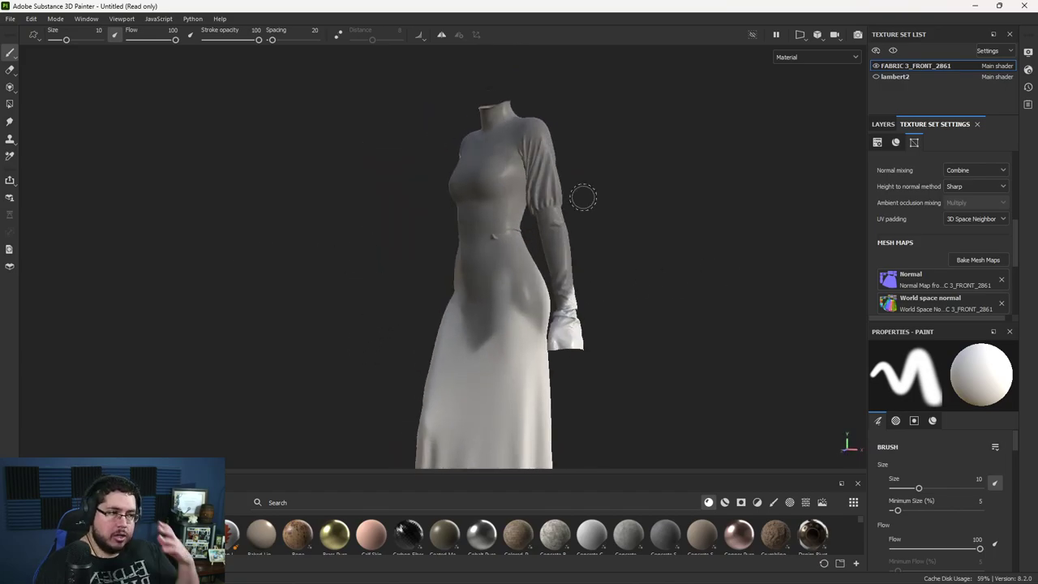
left_click(876, 77)
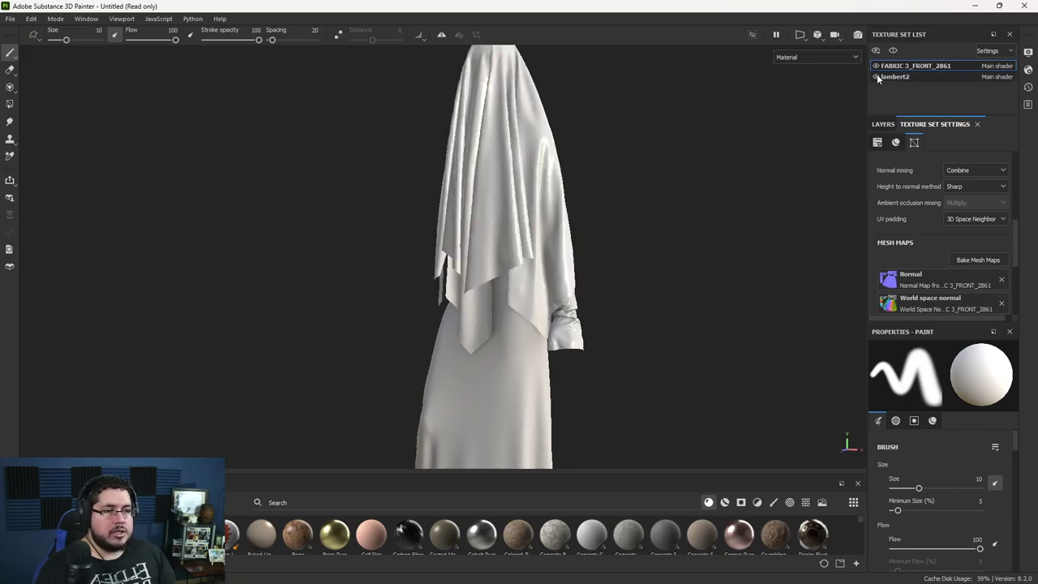
left_click(957, 260)
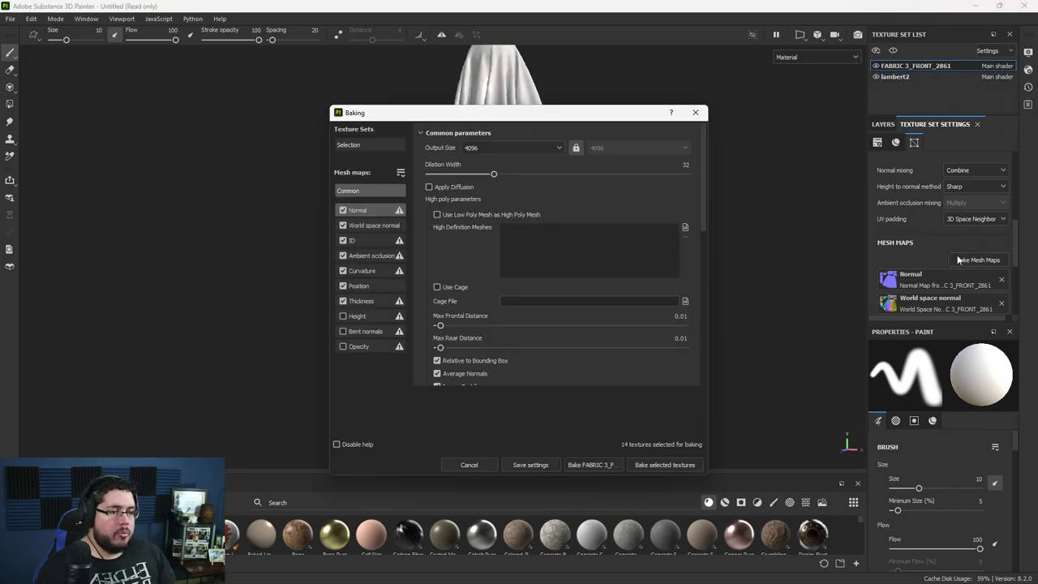
left_click(695, 112)
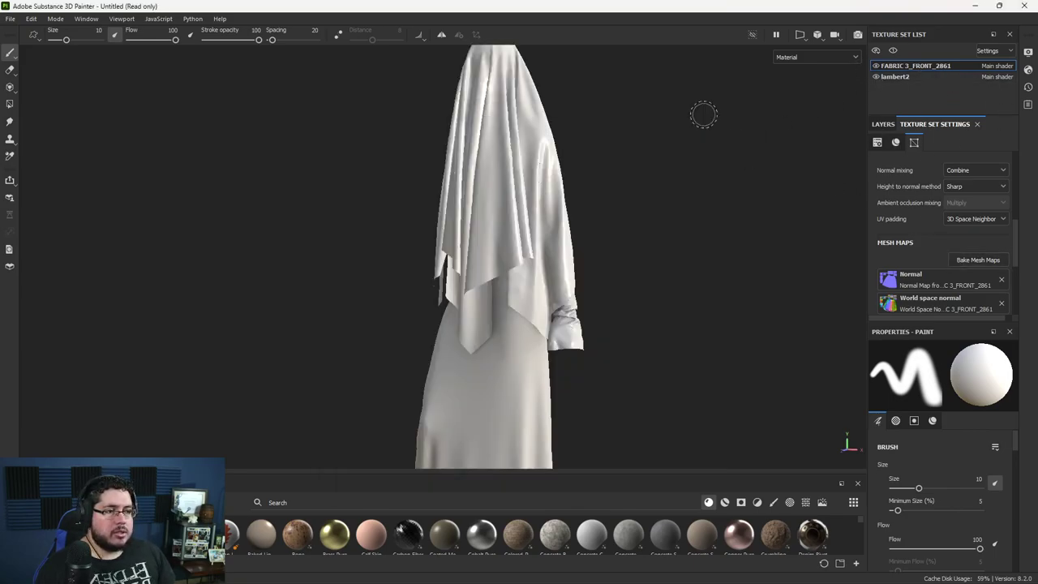
left_click(876, 77)
Step: Set the ambient occlusion baker's Self Occlusion to Only Same Mesh Name and rebake the dress texture set
left_click(966, 260)
left_click(371, 256)
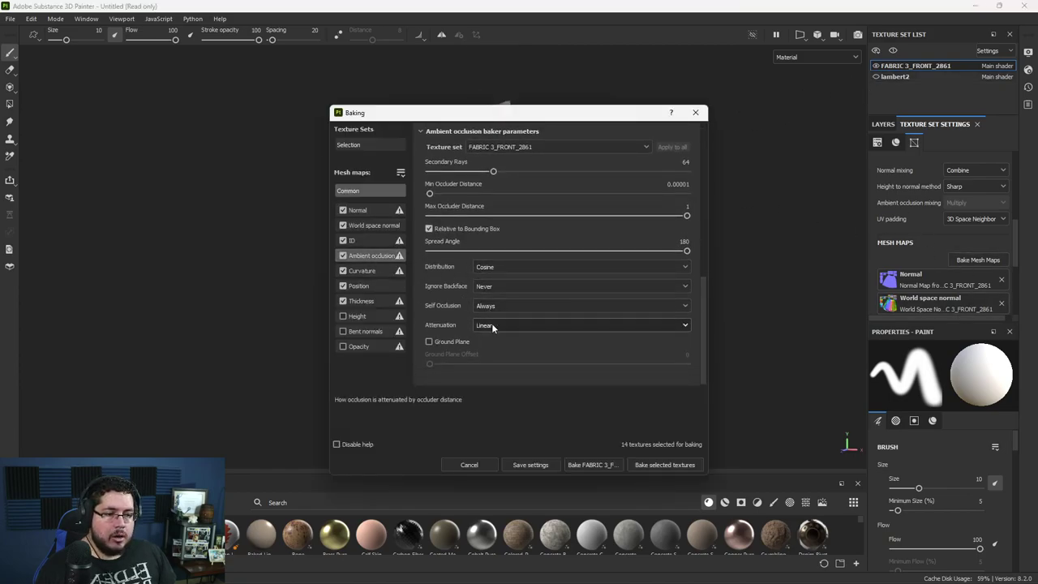
left_click(506, 307)
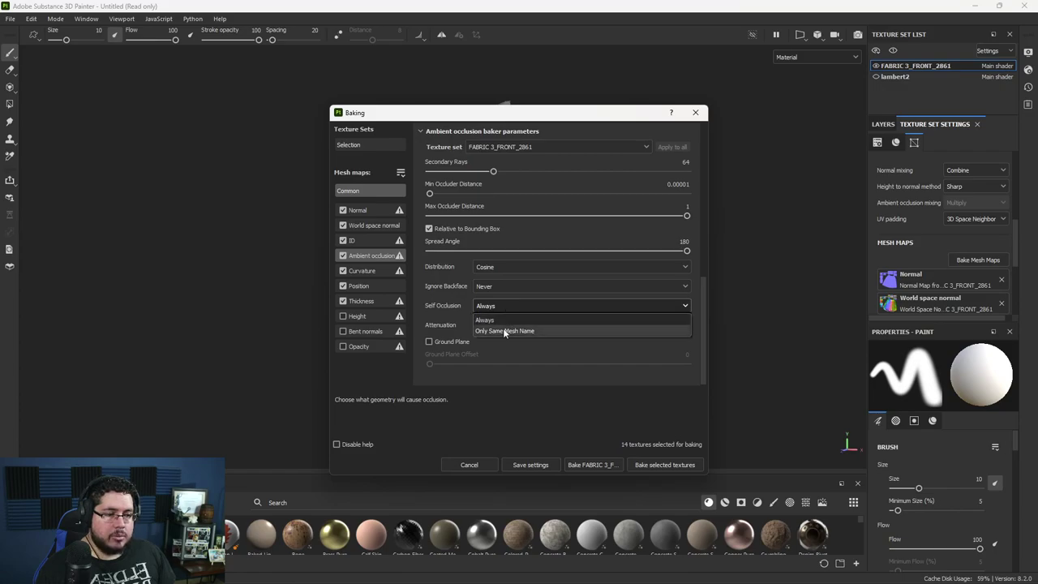
left_click(503, 330)
left_click(591, 466)
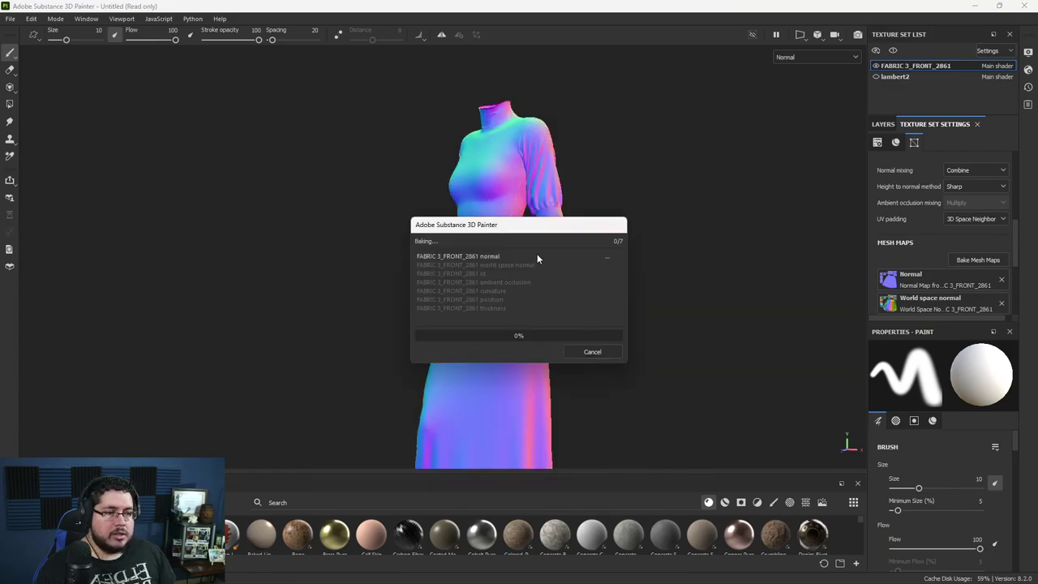
left_click_drag(547, 230, 776, 203)
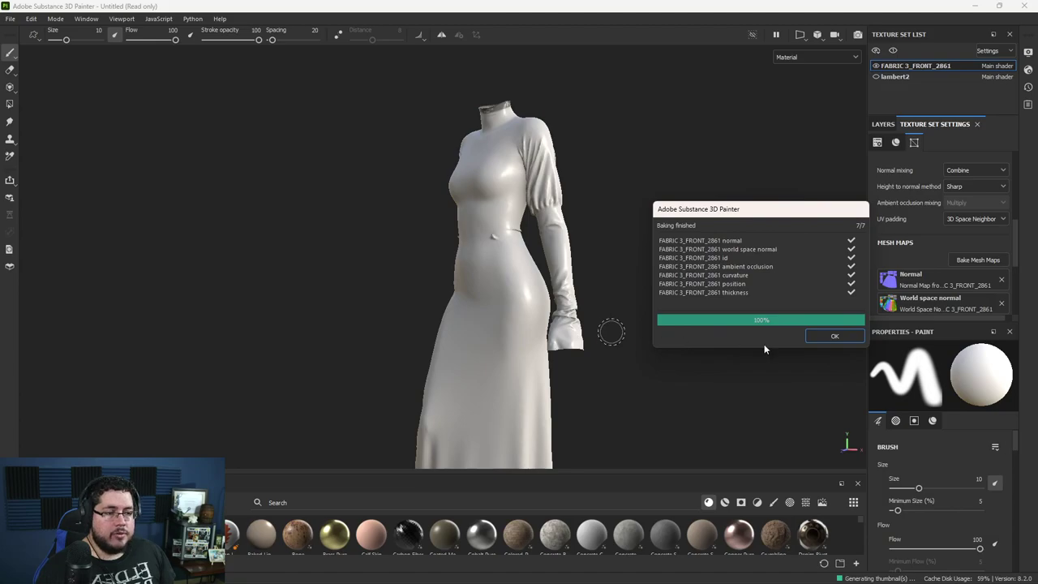
left_click(813, 337)
Step: Check the rebaked dress, enlarge the asset library and preview its fabric materials
mouse_move(813, 338)
left_mouse_down("alt")
mouse_move(725, 343)
mouse_move(742, 318)
mouse_move(460, 275)
left_mouse_up("alt")
right_click_drag(461, 276, 465, 347, "alt")
middle_click_drag(553, 336, 537, 283, "alt")
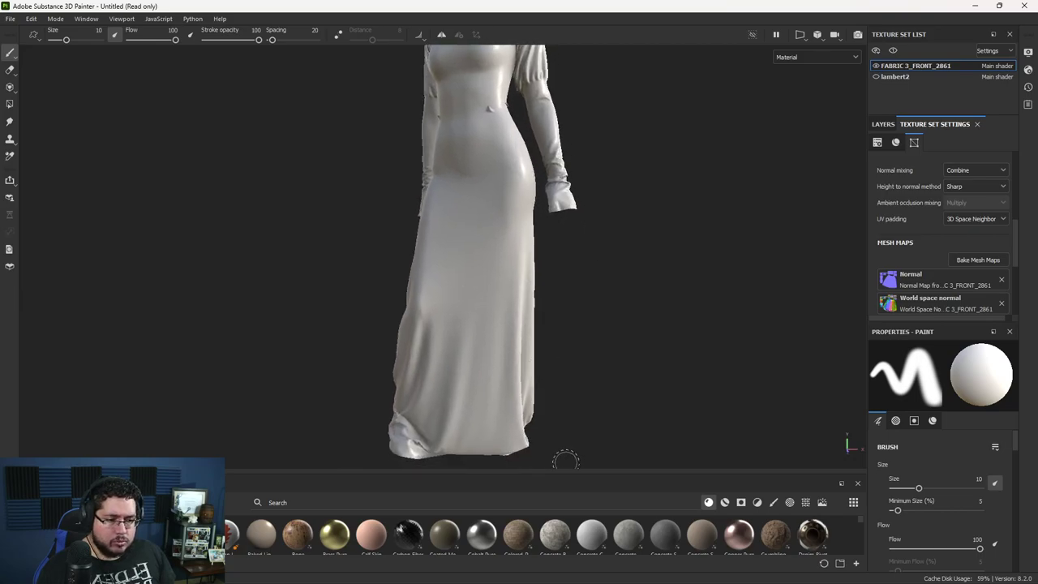
left_click_drag(562, 475, 561, 372)
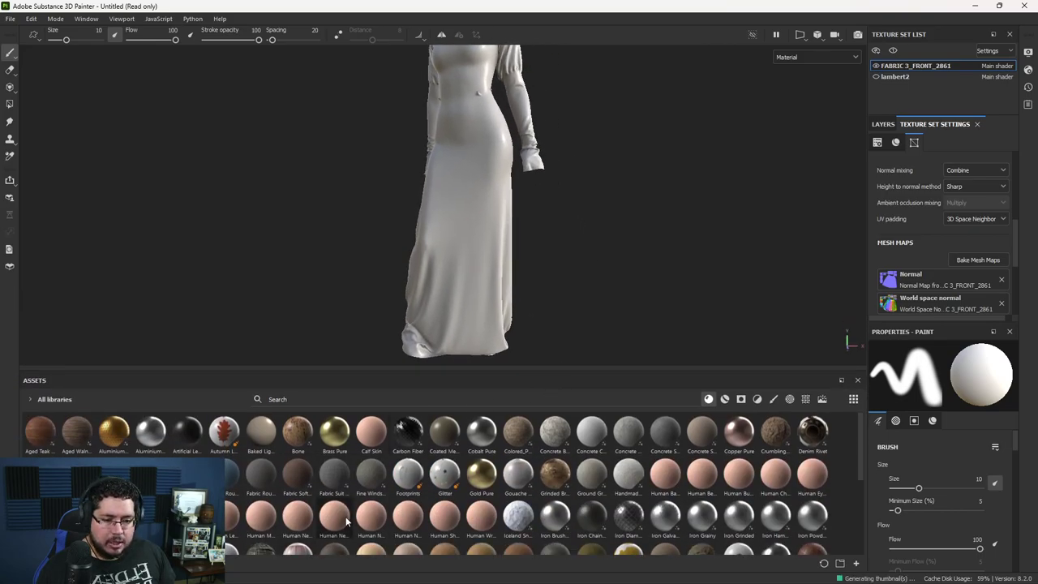
mouse_move(270, 484)
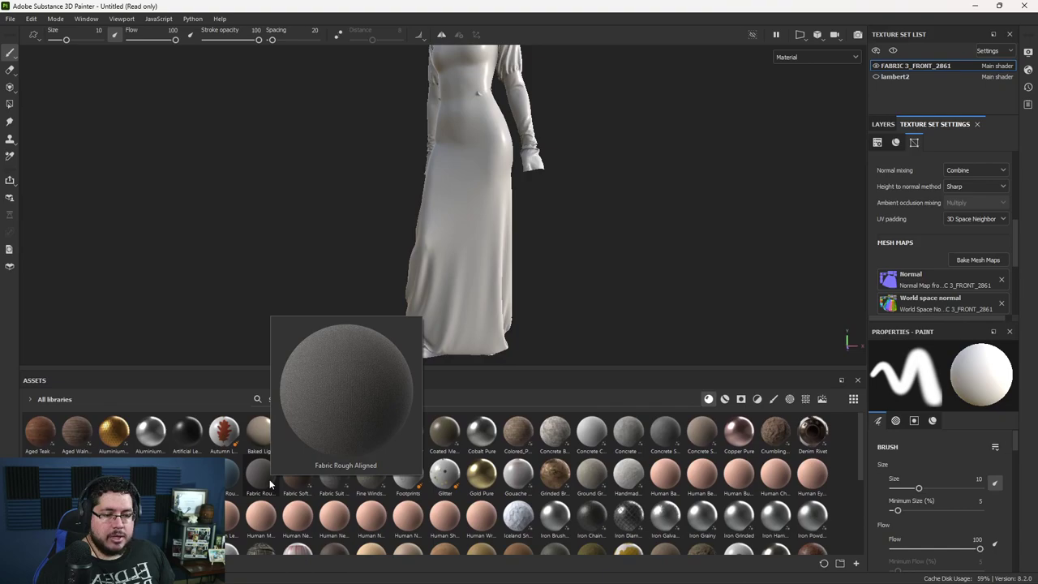
mouse_move(234, 487)
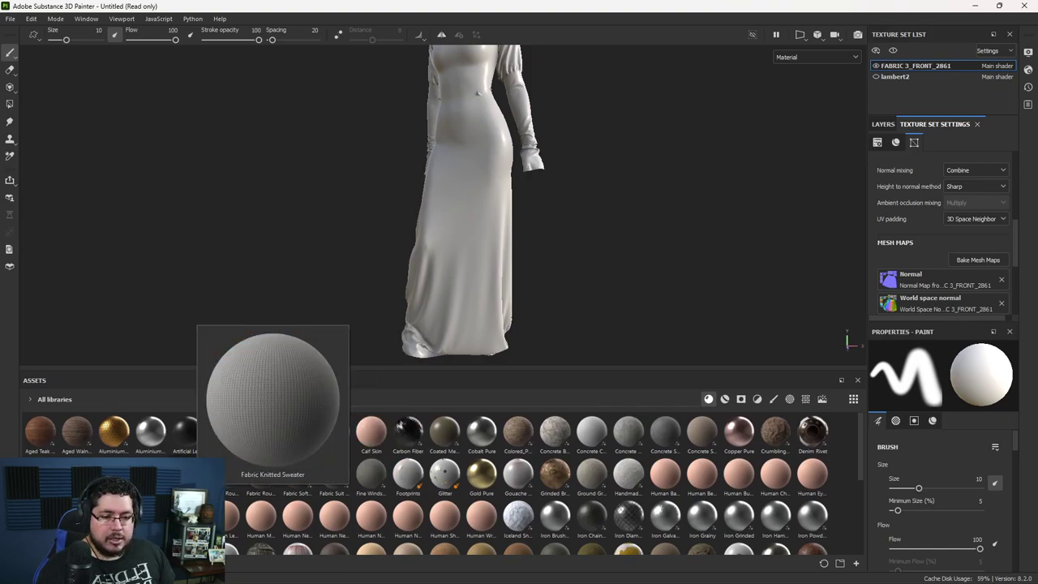
mouse_move(152, 485)
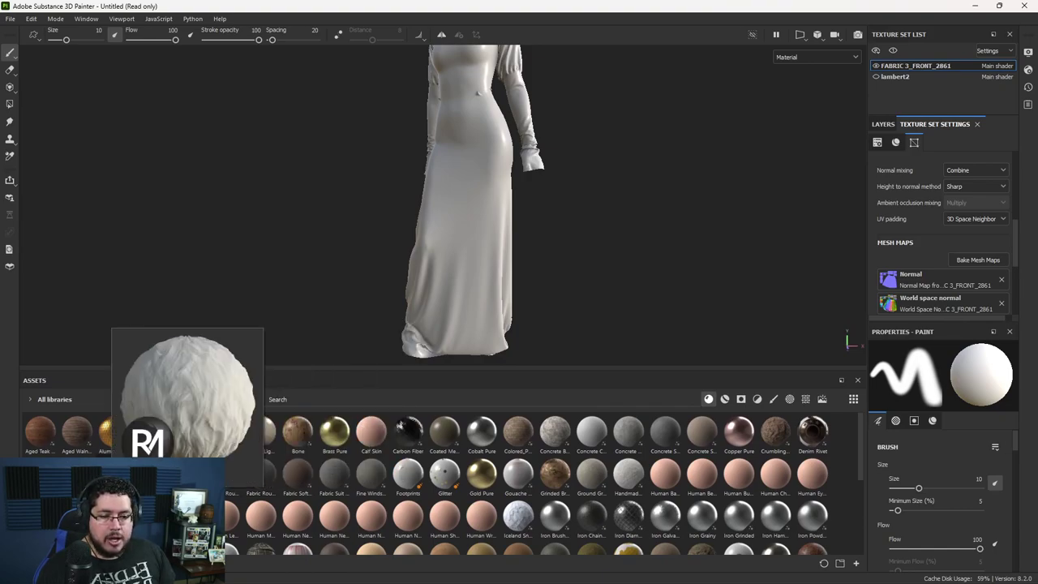
mouse_move(55, 482)
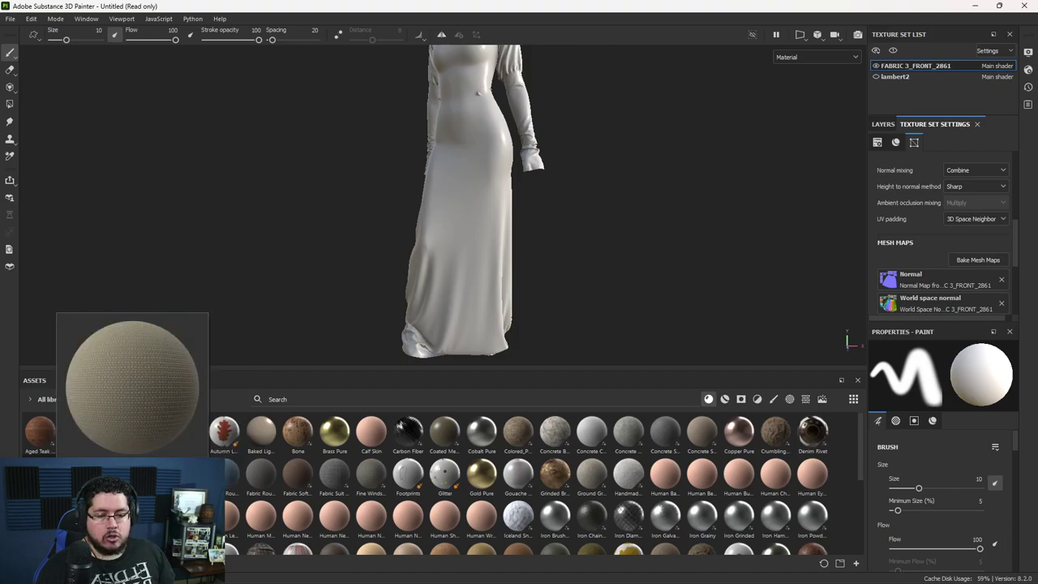
Step: Switch to Chrome and open the Adobe Substance 3D Assets website in a new tab
key("super")
mouse_move(507, 570)
left_click(607, 525)
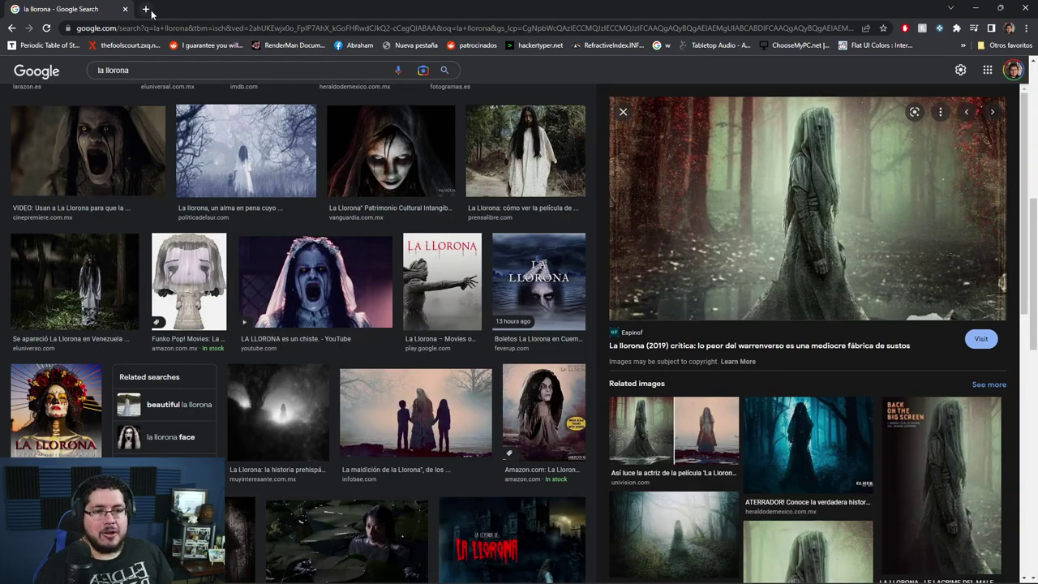
left_click(147, 9)
type("asset")
key("Down")
key("Down")
key("Down")
key("Down")
key("Down")
key("Return")
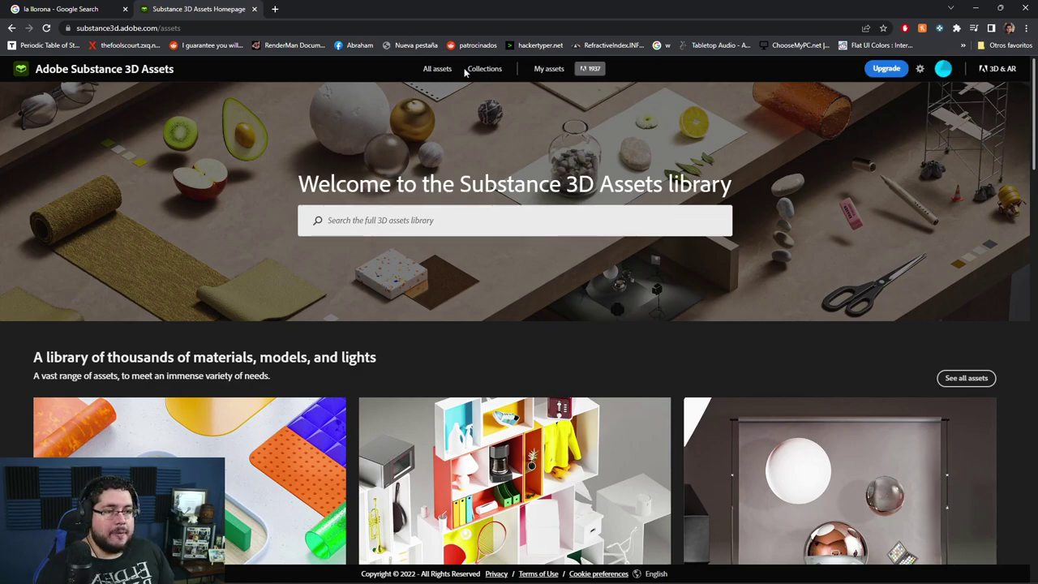
Step: Search the assets library for "silk", view the Silk Smooth Red material and return to the results
type("silk")
key("Return")
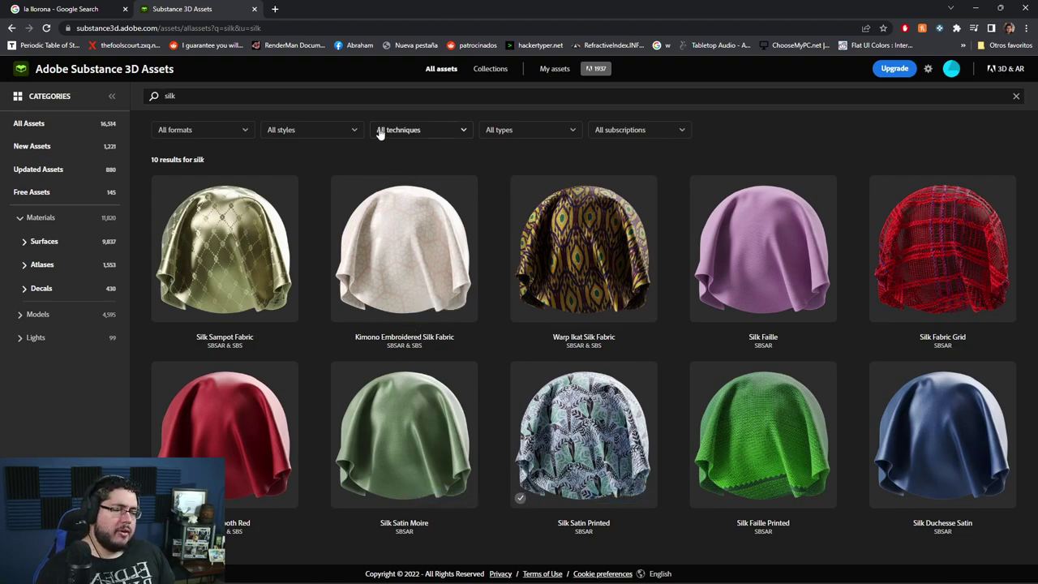
left_click(239, 390)
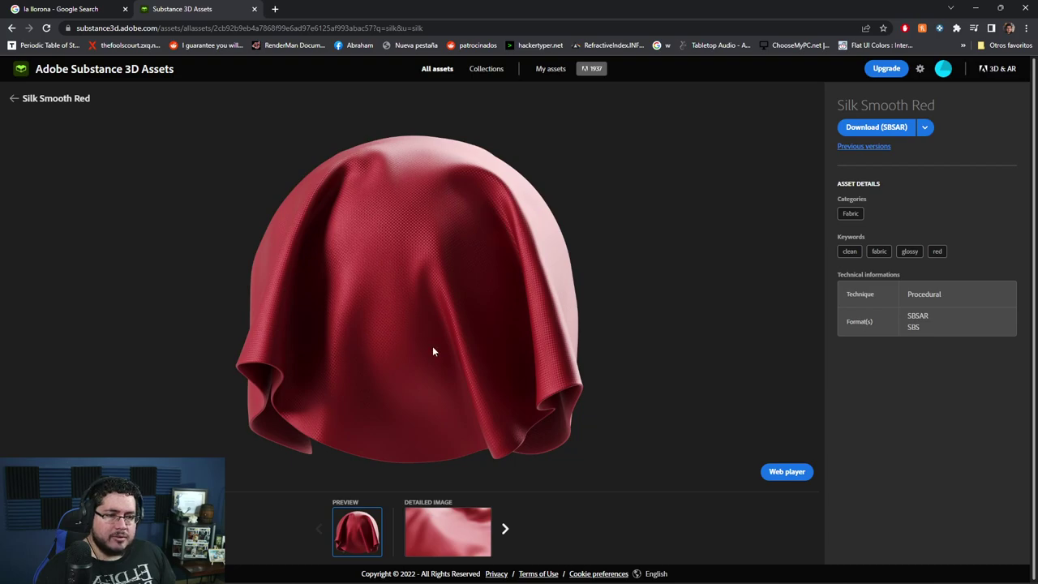
left_click(11, 28)
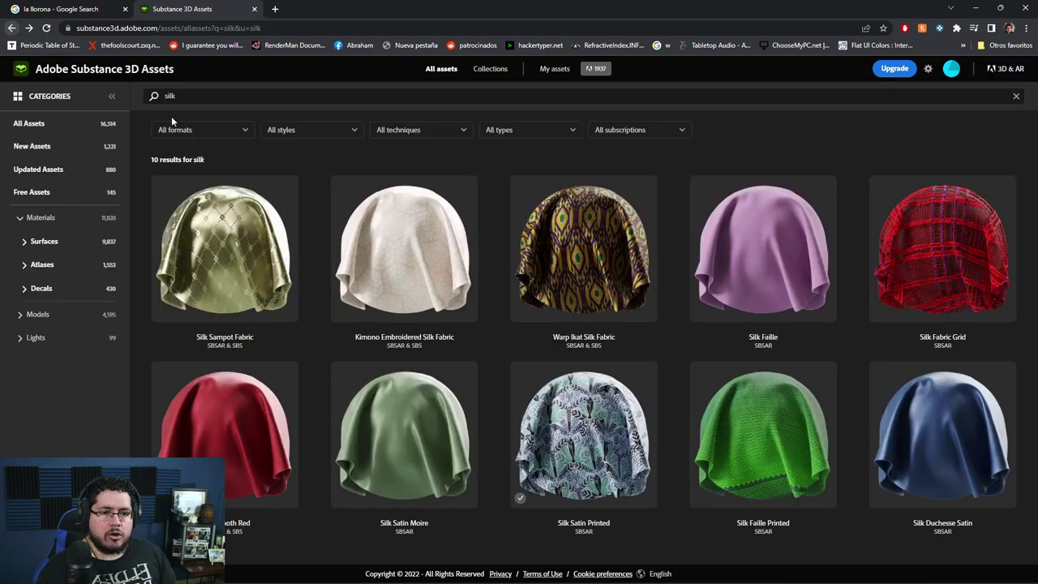
Step: Search the assets library for "linen" and browse through the fabric results
left_click(191, 97)
type("linen")
key("Return")
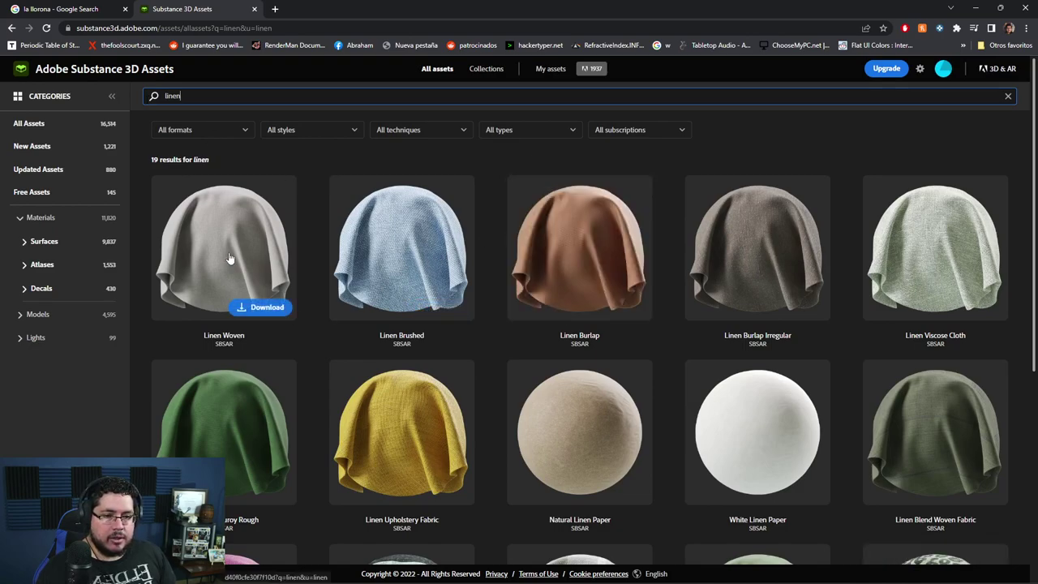
scroll(229, 258, "down", 4)
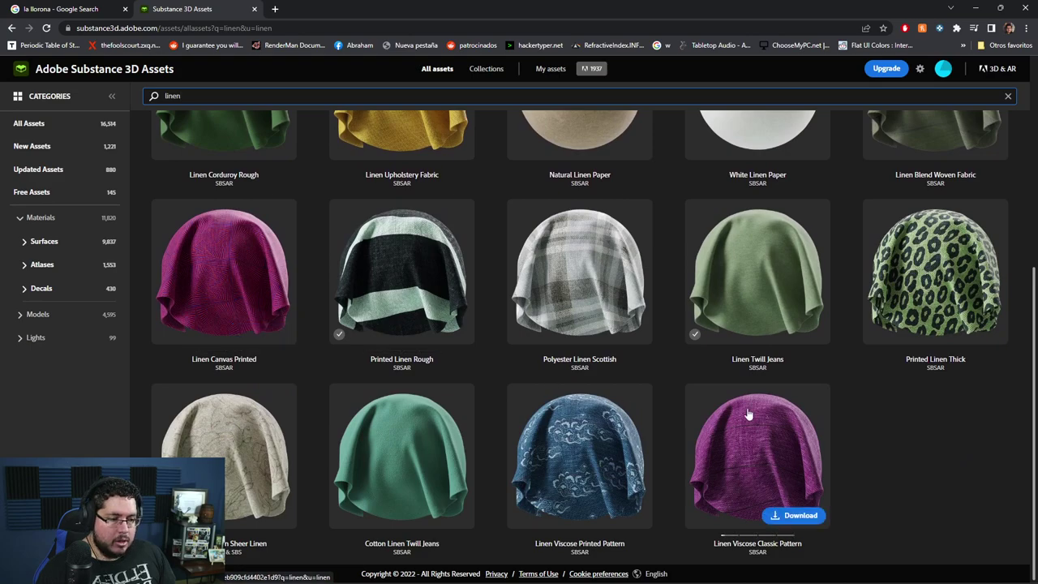
scroll(595, 423, "up", 3)
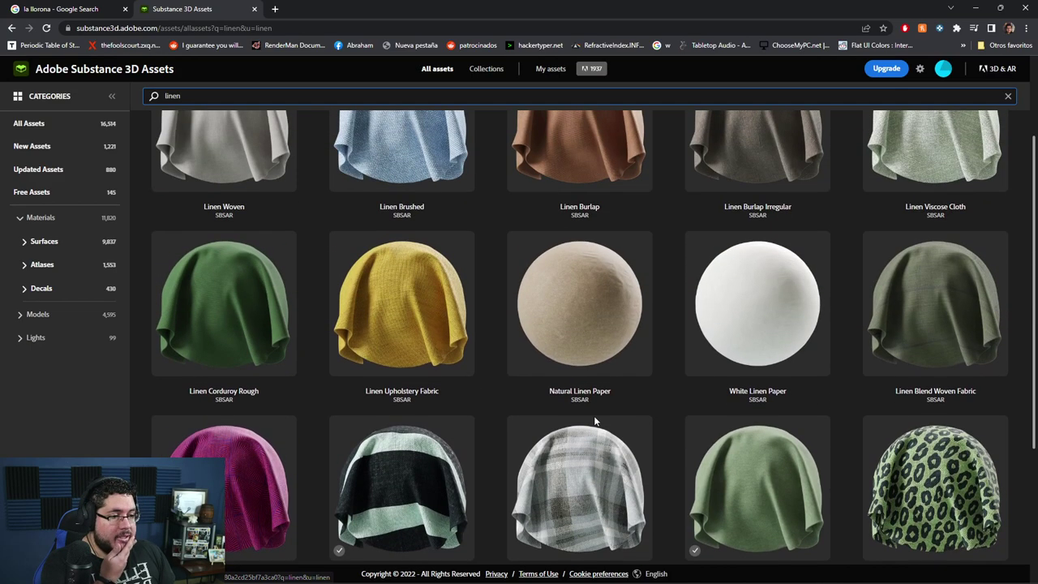
scroll(592, 389, "up", 2)
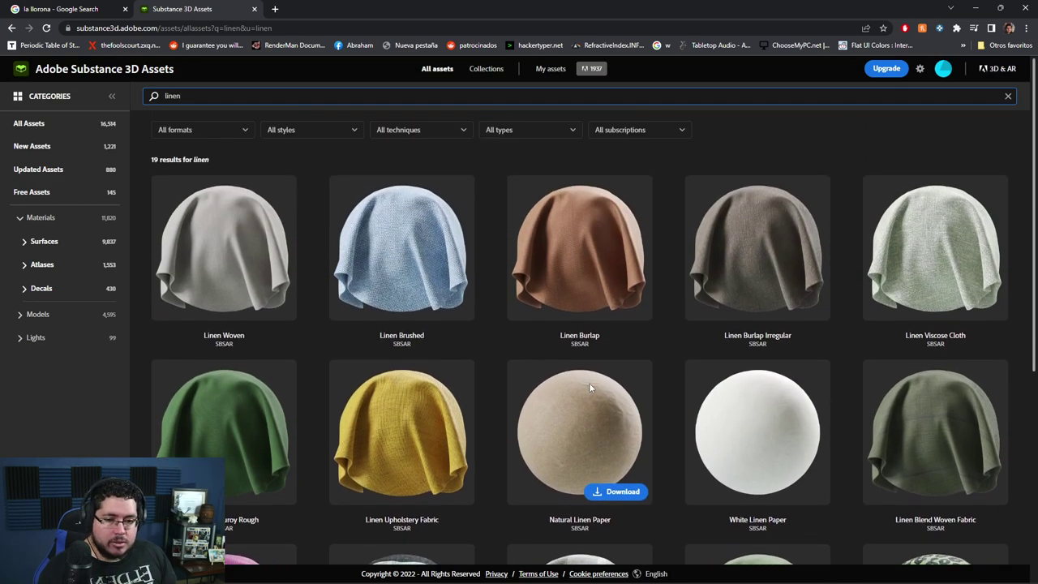
Step: Replace the assets library search with "cotton"
key("BackSpace")
type("cotton")
key("Return")
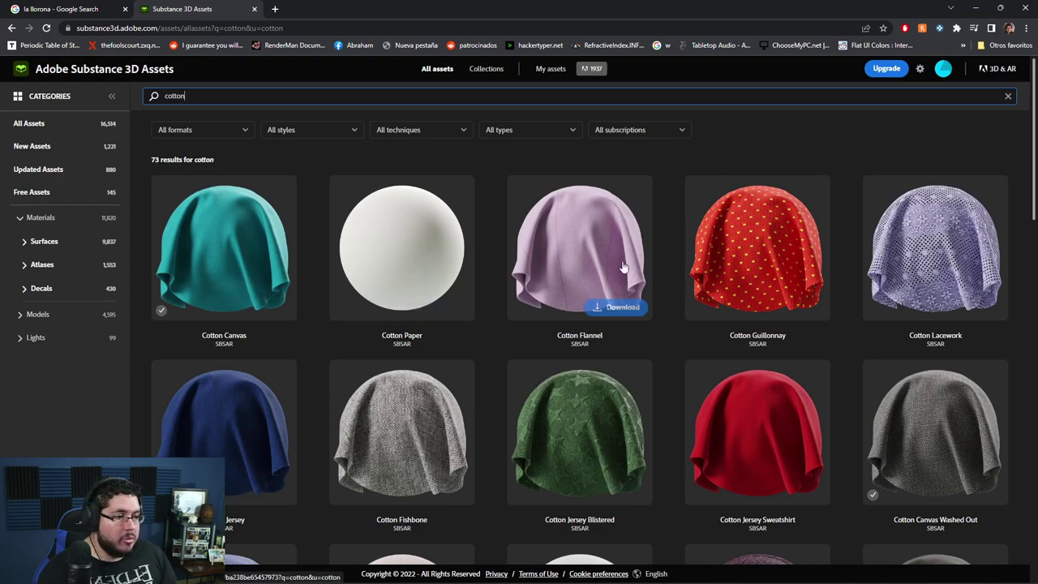
Step: Browse the cotton results, view the Stylized Cotton Skirt and Cotton Canvas materials, and return to the results
scroll(722, 290, "down", 1)
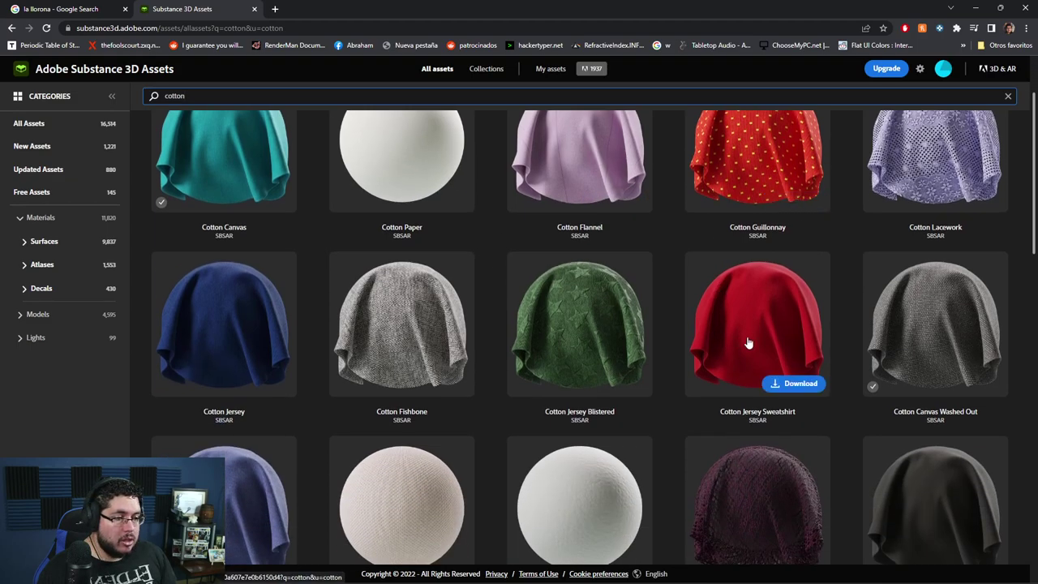
scroll(248, 320, "down", 2)
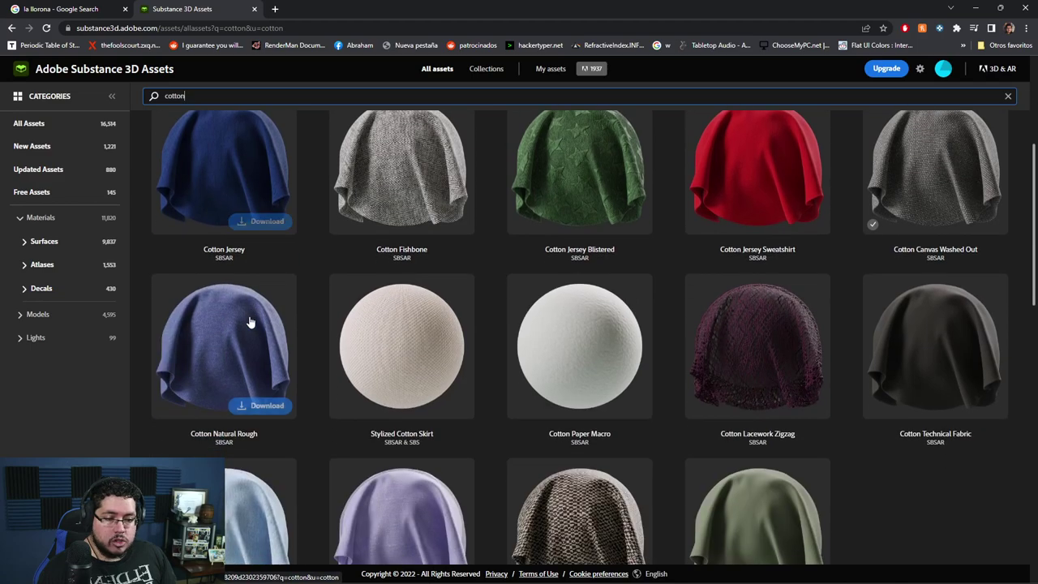
left_click(439, 364)
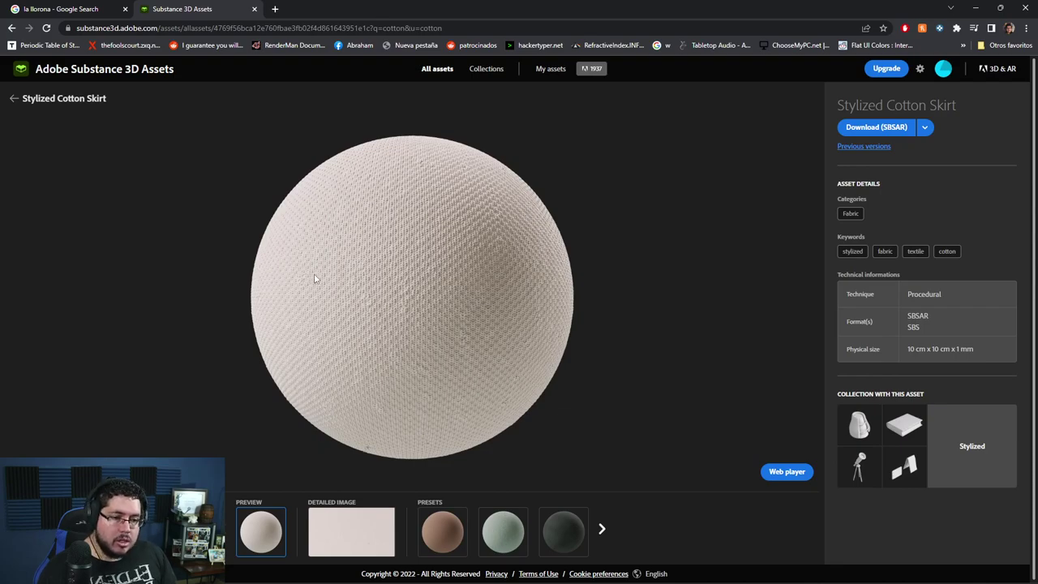
left_click(12, 28)
scroll(236, 211, "up", 3)
left_click(248, 199)
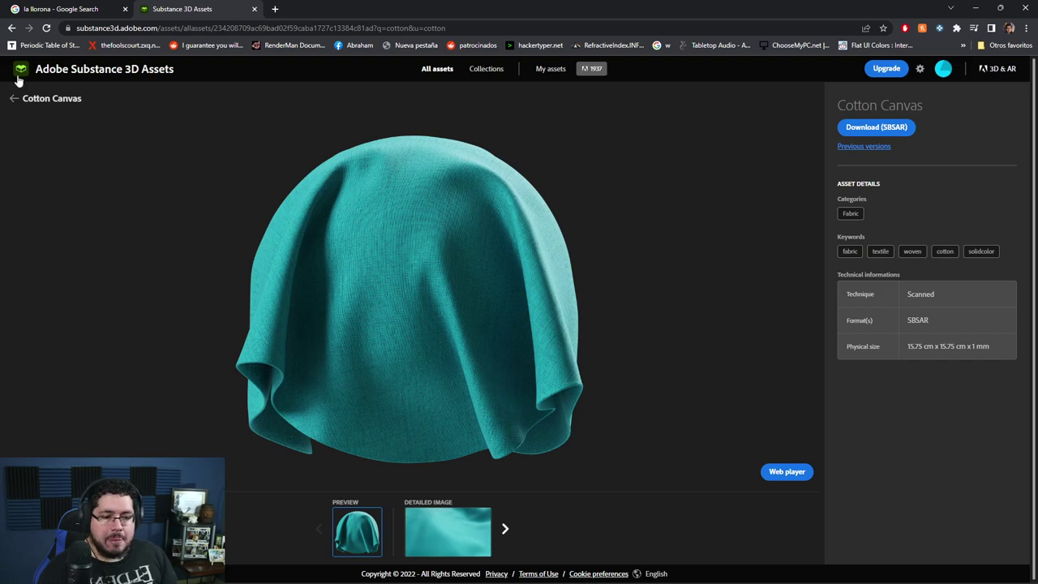
left_click(12, 28)
Step: View the Cotton Weave Gauze material further down the cotton results and return to the list
scroll(488, 336, "down", 3)
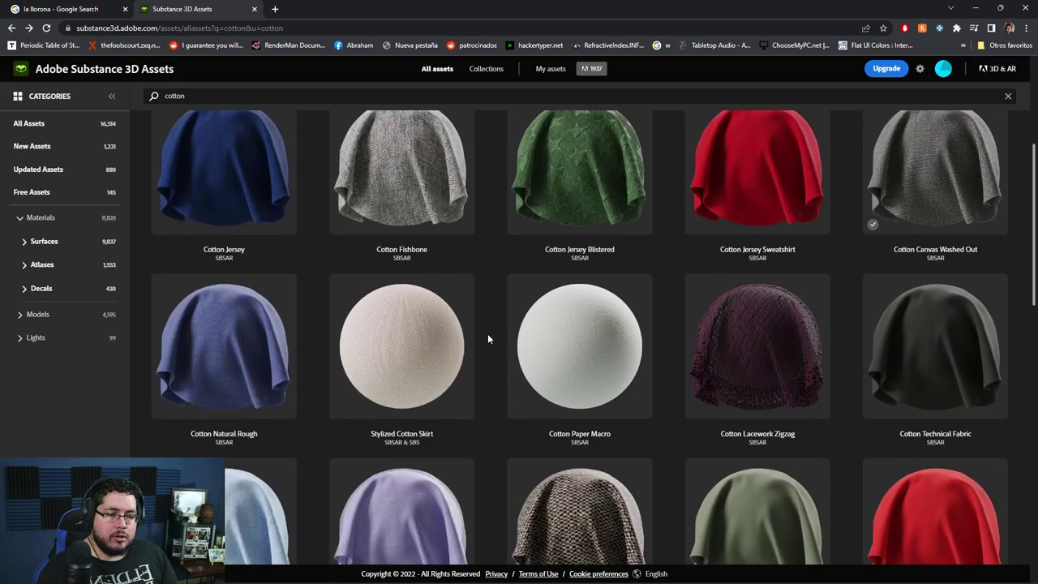
scroll(489, 339, "down", 3)
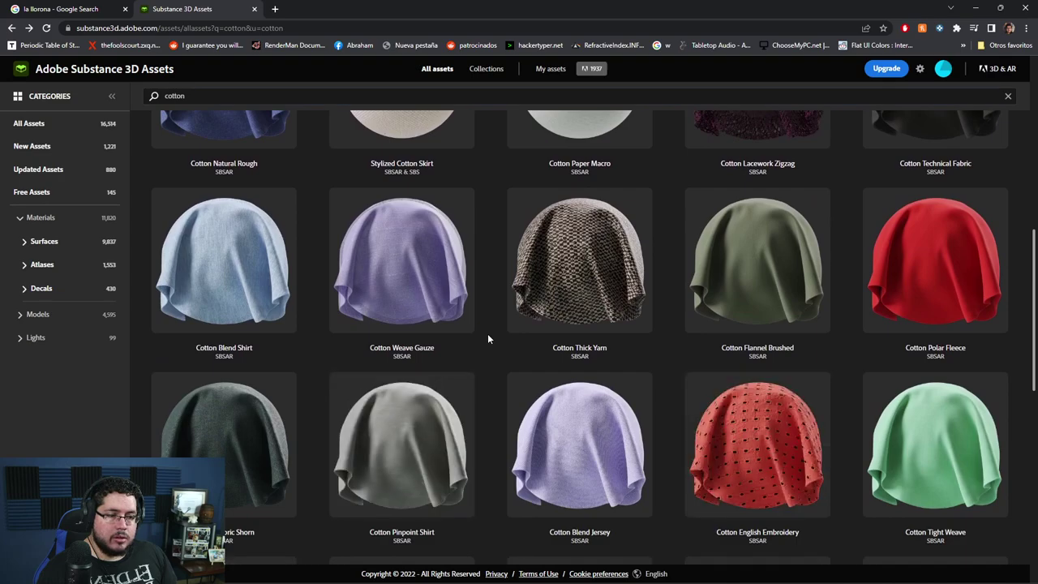
left_click(438, 288)
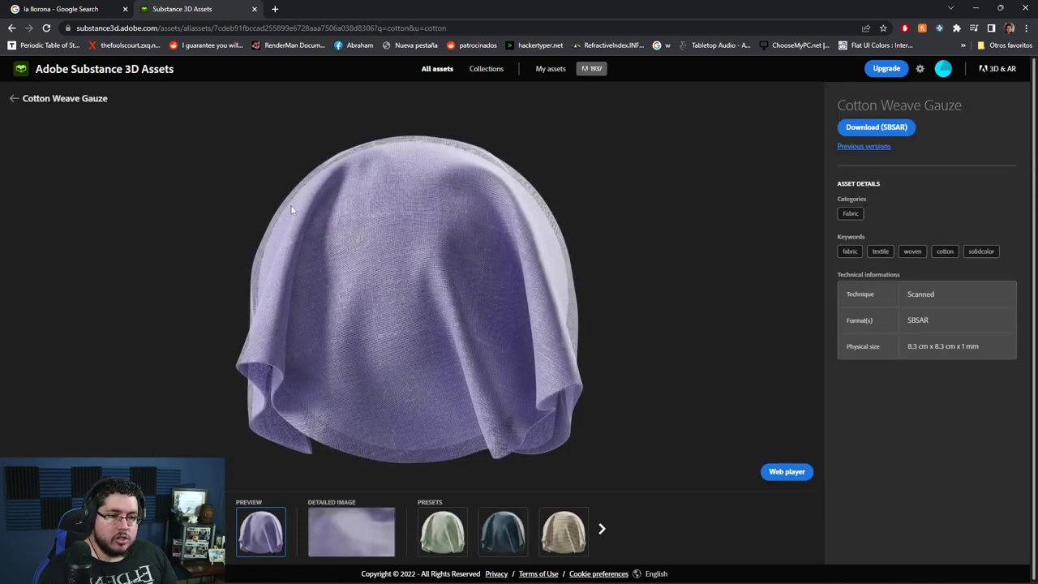
left_click(12, 27)
Step: Browse the remaining cotton results for a plain fabric suited to the dress
scroll(488, 323, "down", 5)
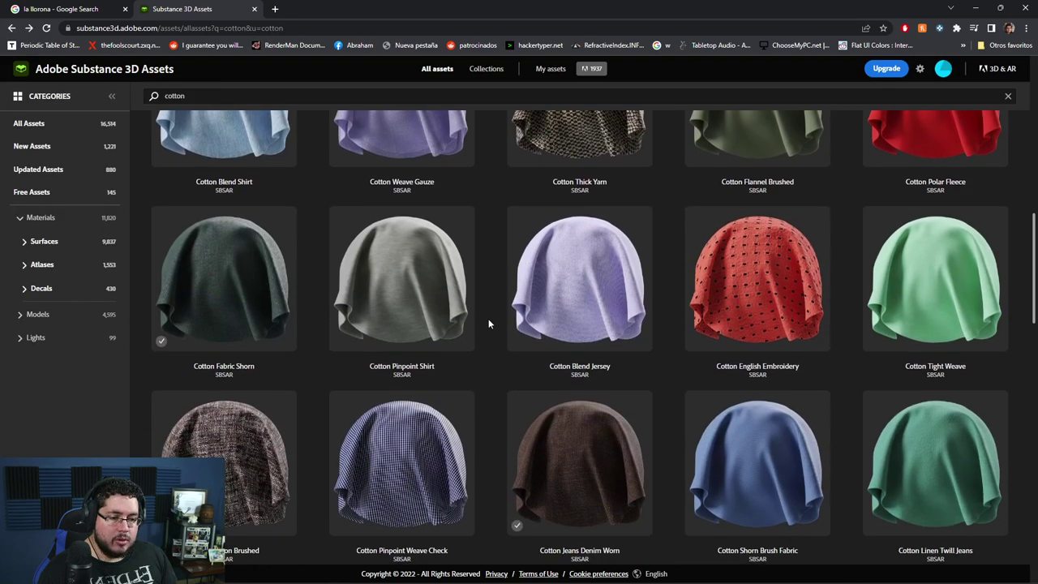
scroll(488, 322, "down", 4)
scroll(488, 323, "down", 1)
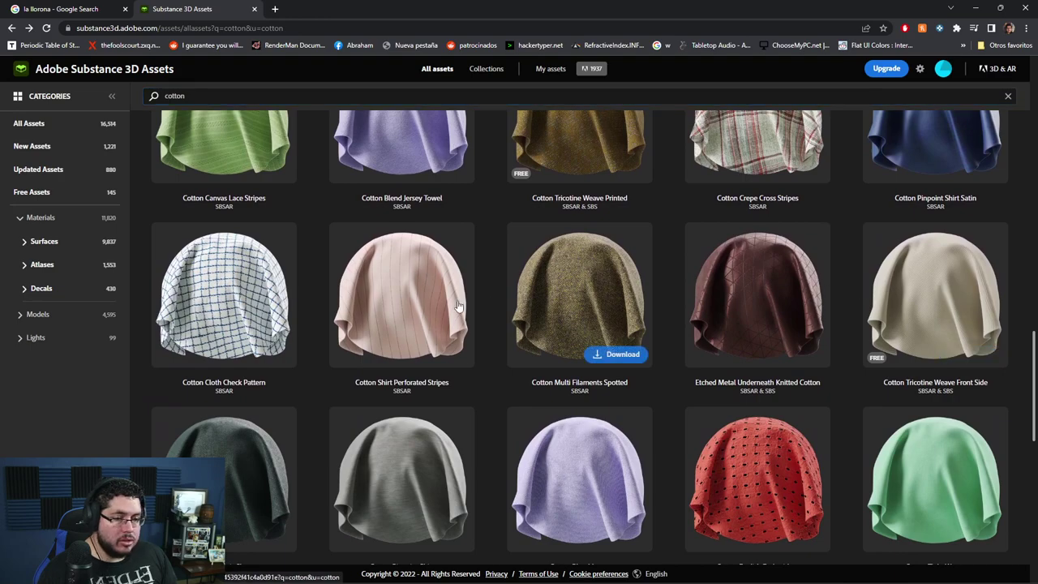
scroll(638, 336, "down", 8)
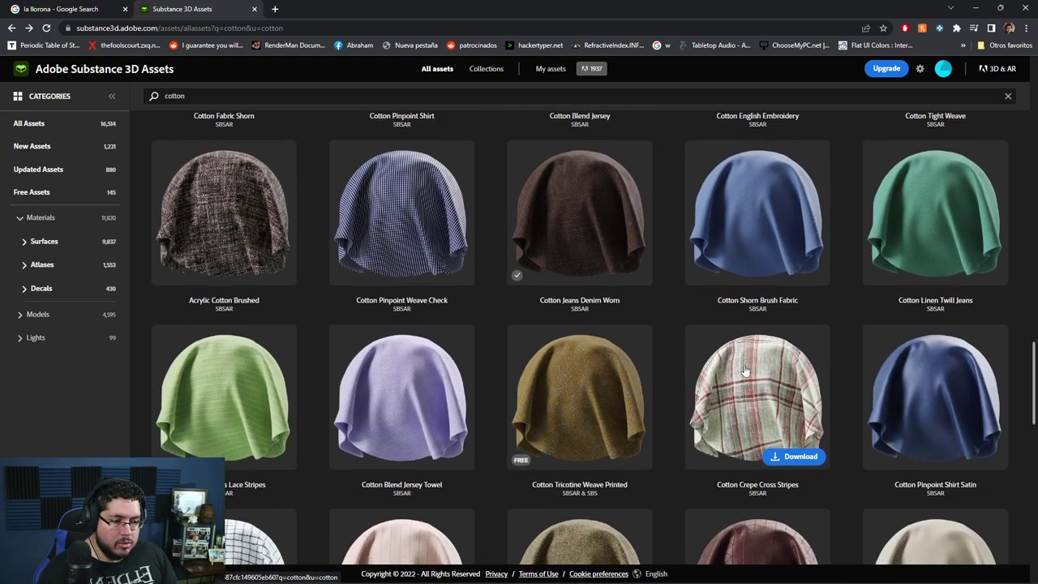
scroll(744, 370, "down", 3)
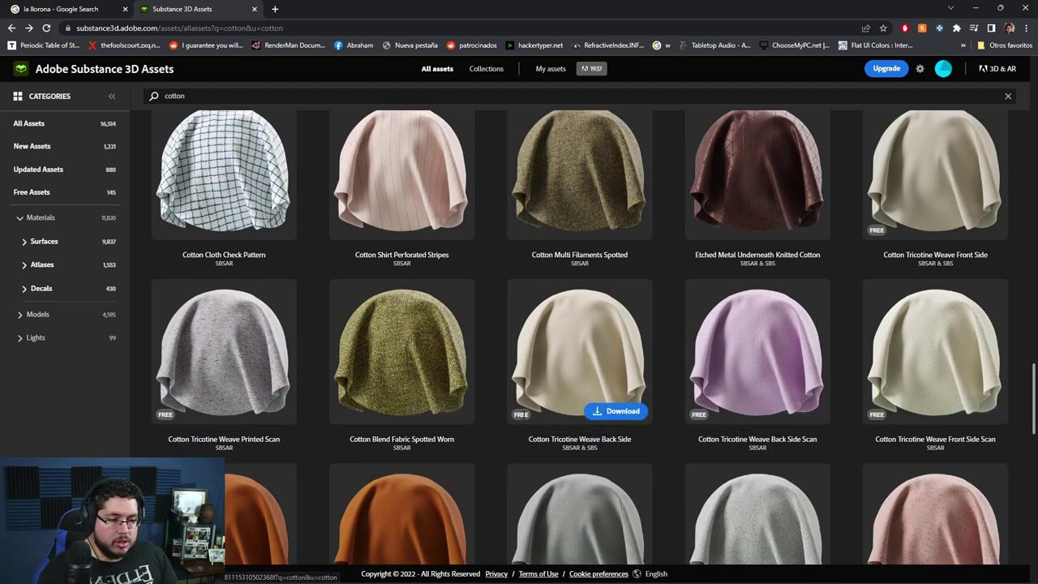
scroll(555, 393, "down", 5)
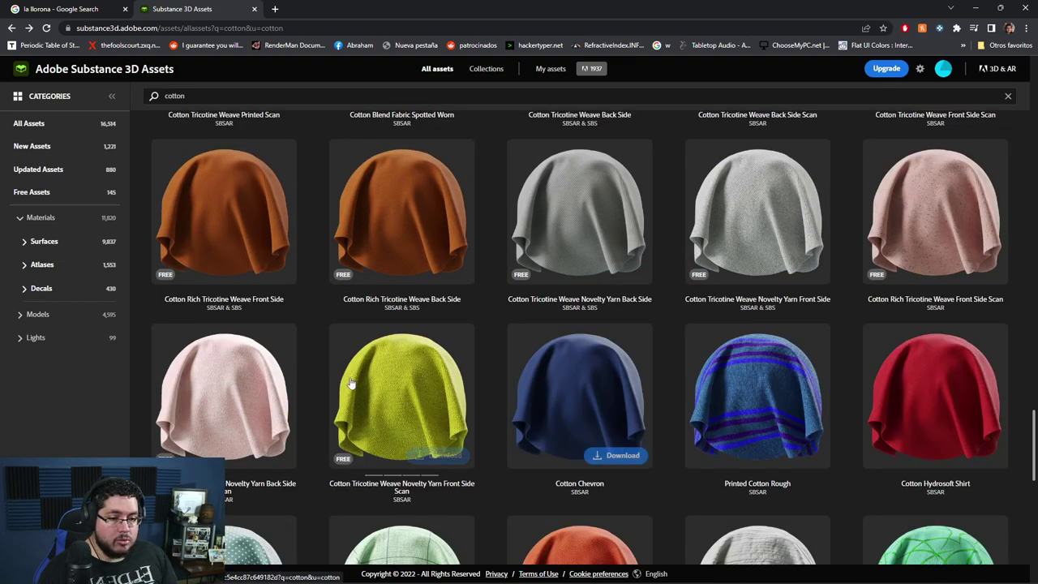
scroll(462, 393, "down", 2)
scroll(467, 395, "down", 4)
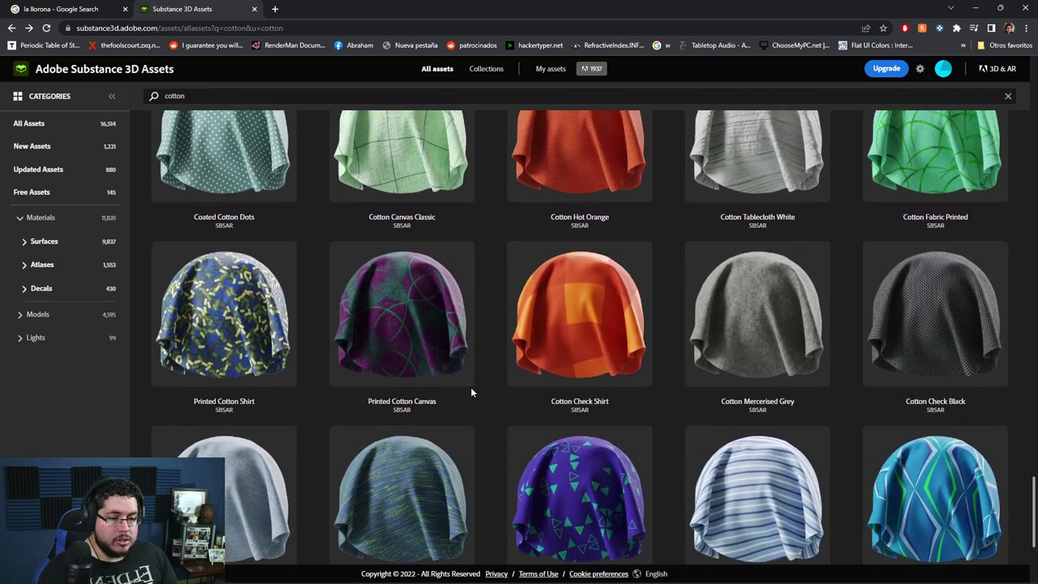
scroll(469, 390, "up", 5)
Step: Search the assets library for "velvet", view Carpet Velvet and Velvet Iridescent, and go back to the cotton results
left_click_drag(204, 98, 101, 108)
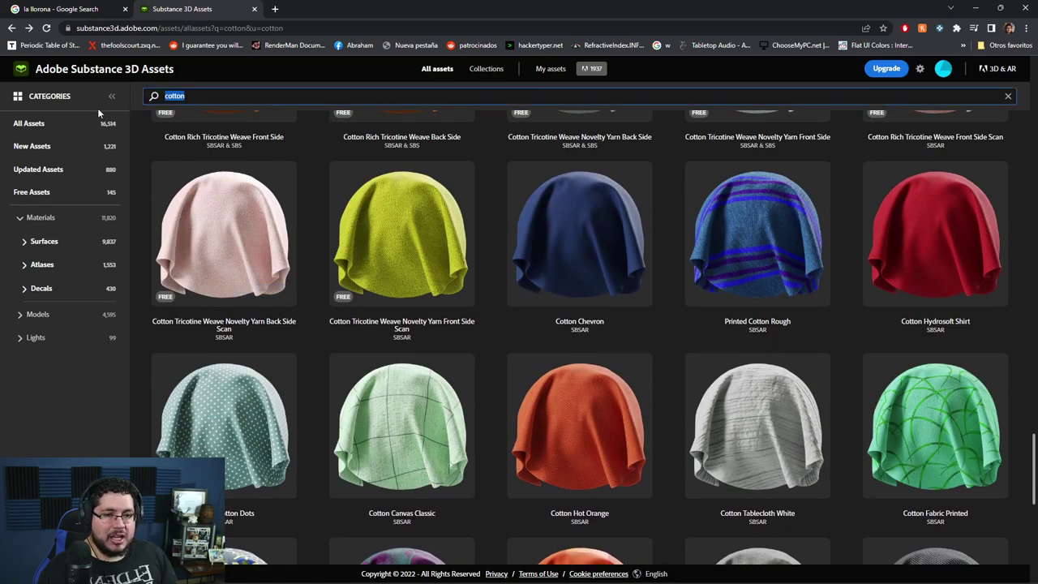
type("velvet")
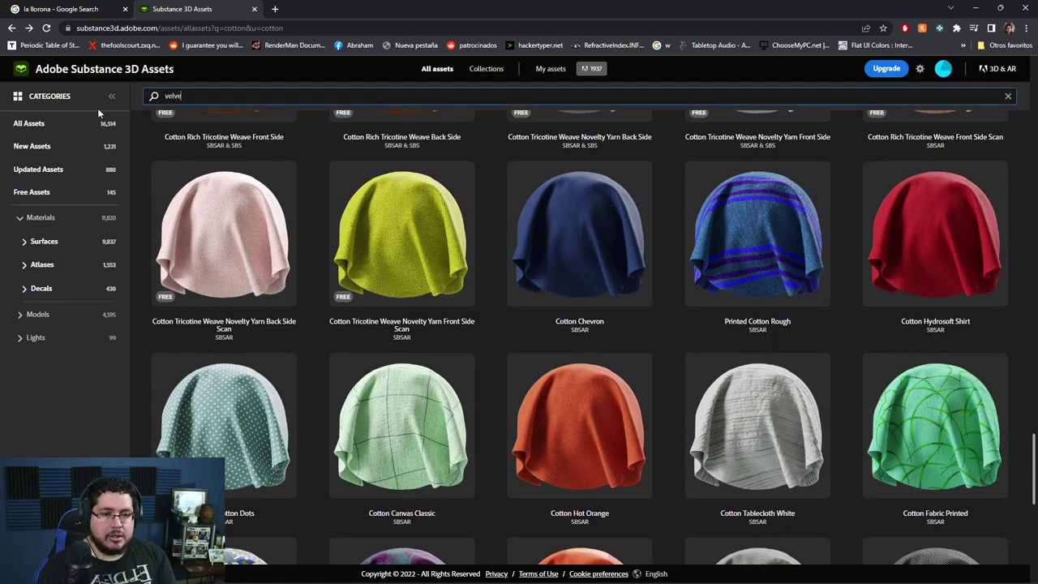
key("Return")
mouse_move(216, 240)
left_click(383, 239)
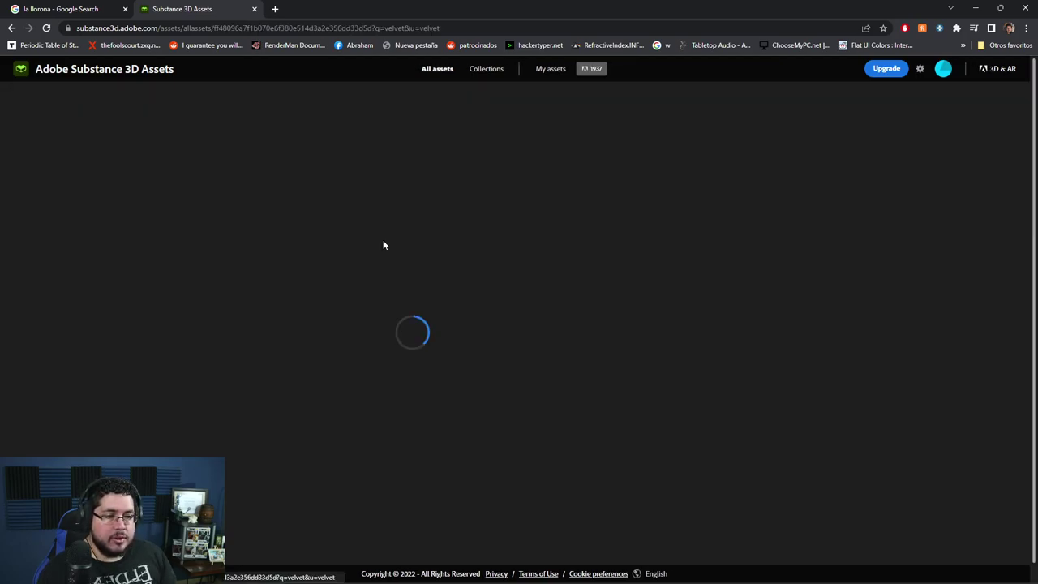
left_click(12, 29)
left_click(267, 232)
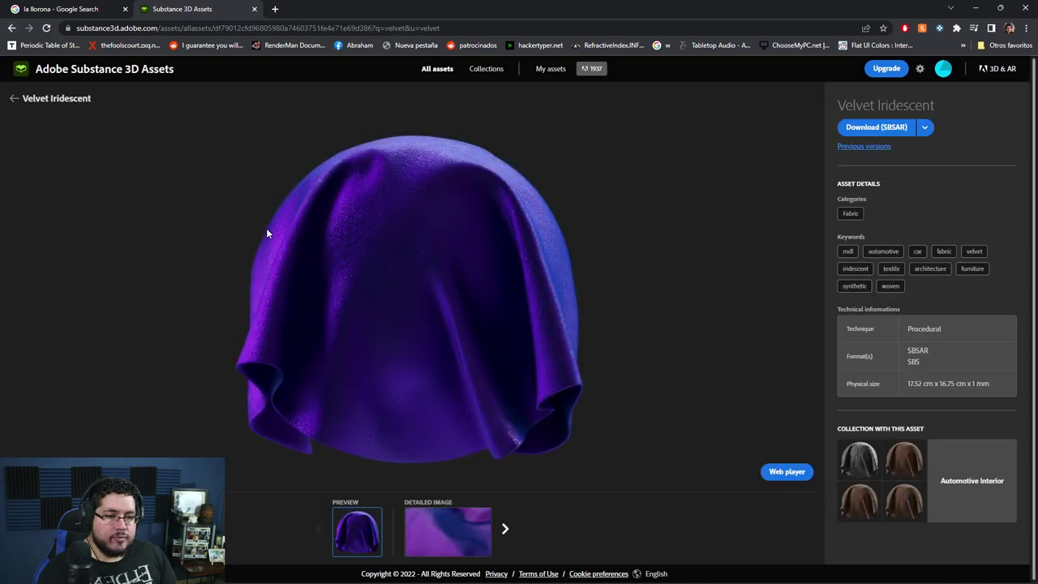
left_click(12, 28)
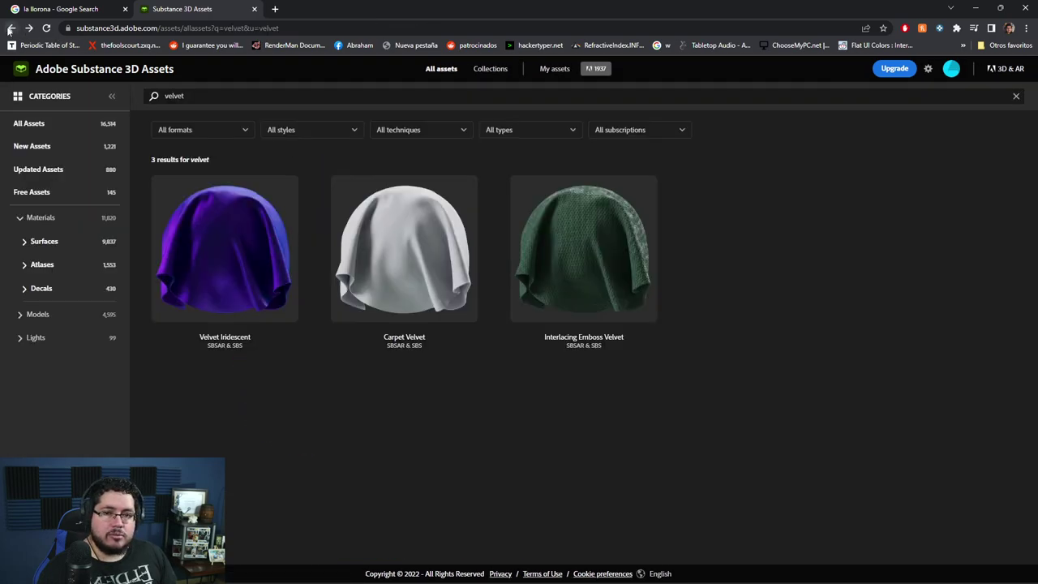
left_click(12, 28)
Step: Look through the cotton results again, view the Cotton Jersey Sweatshirt material and return to the list
scroll(396, 298, "down", 15)
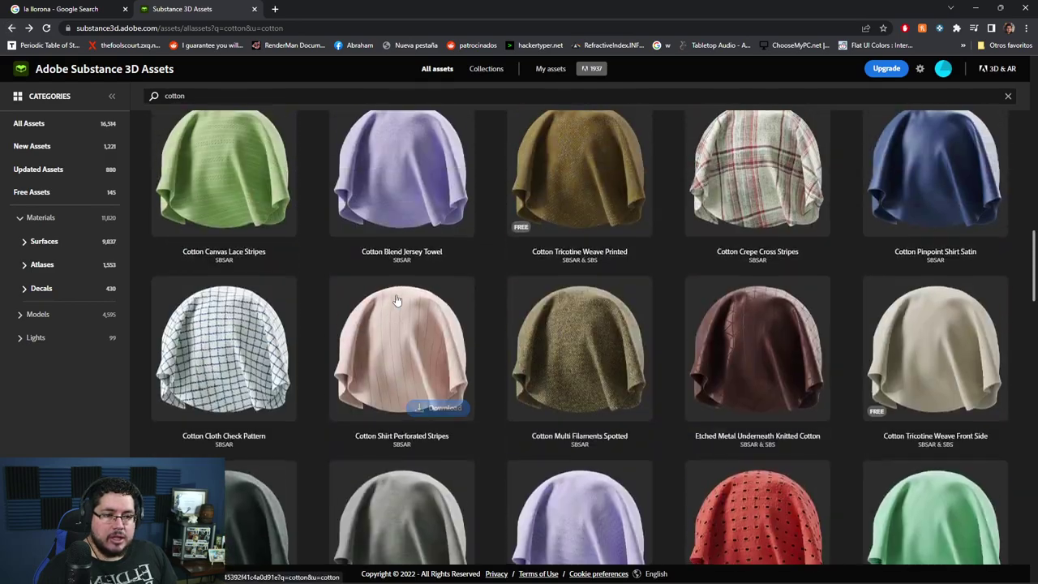
scroll(397, 295, "up", 1)
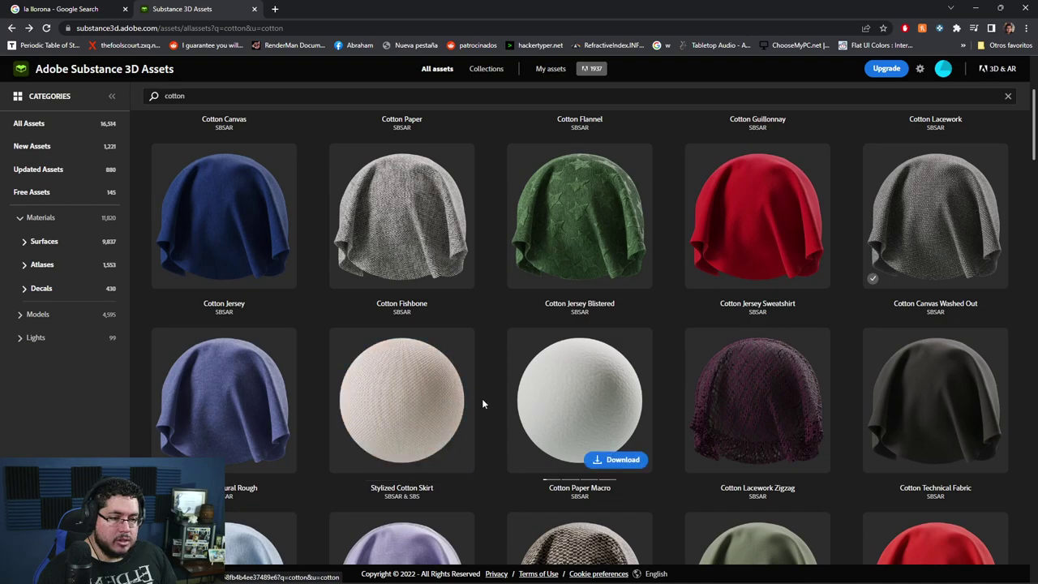
scroll(451, 405, "up", 2)
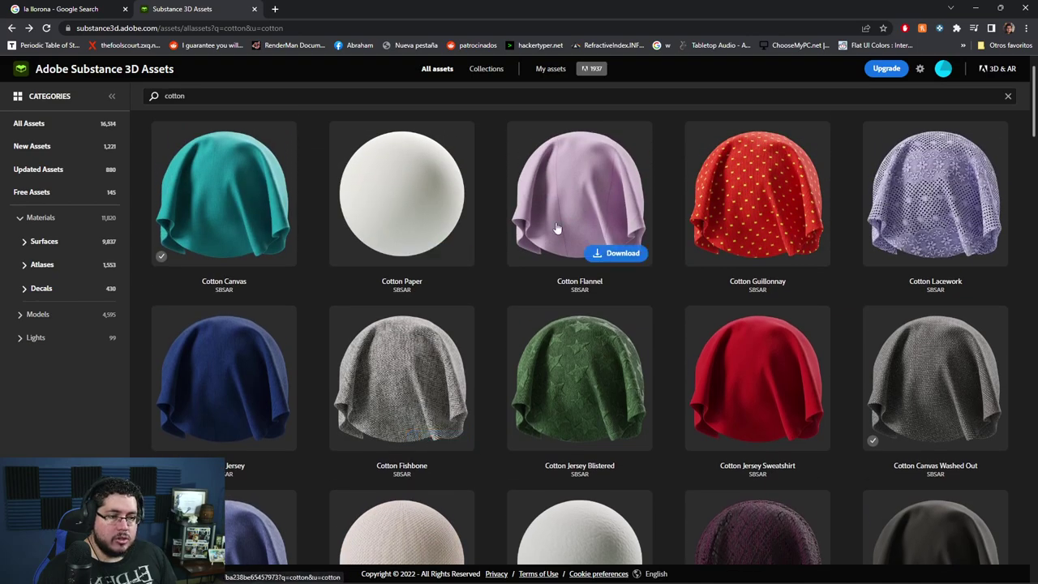
left_click(787, 380)
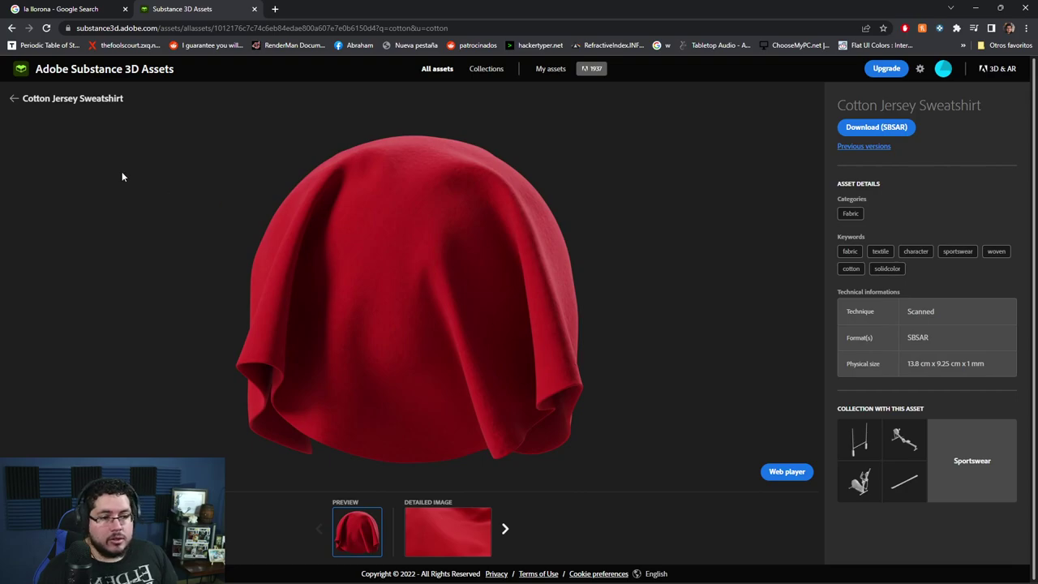
left_click(13, 28)
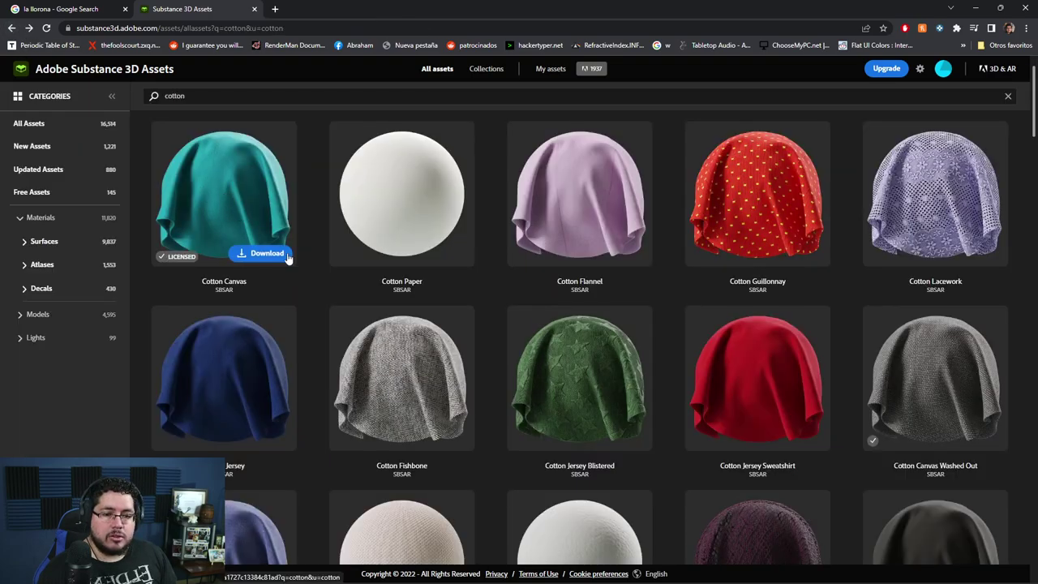
Step: View the Cotton Lacework material's details and return to the cotton results
scroll(849, 290, "down", 1)
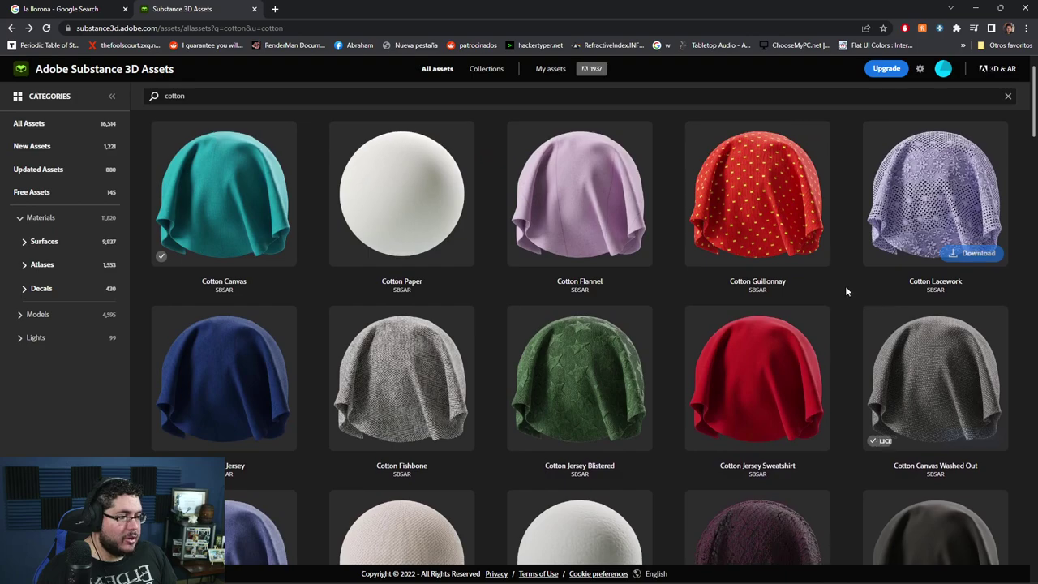
left_click(976, 180)
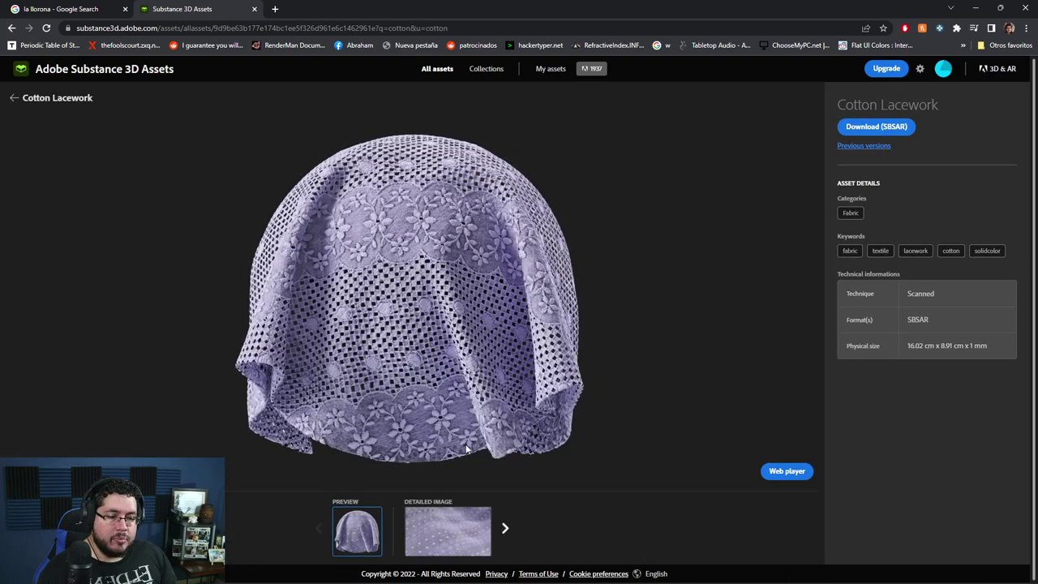
left_click(12, 30)
Step: Open the Cotton Natural Rough material from the cotton results and download it as SBSAR
scroll(324, 275, "down", 3)
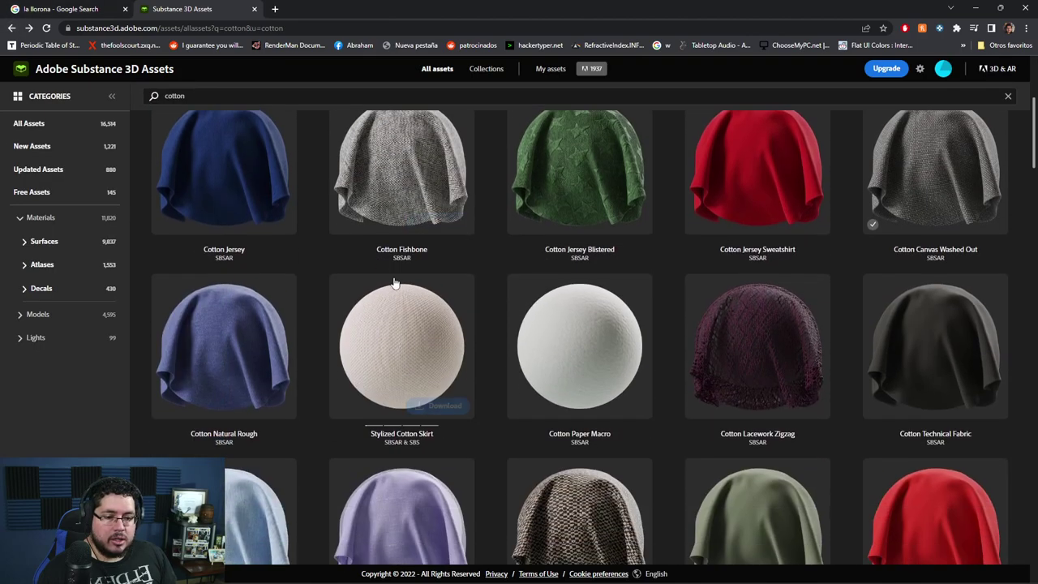
left_click(248, 342)
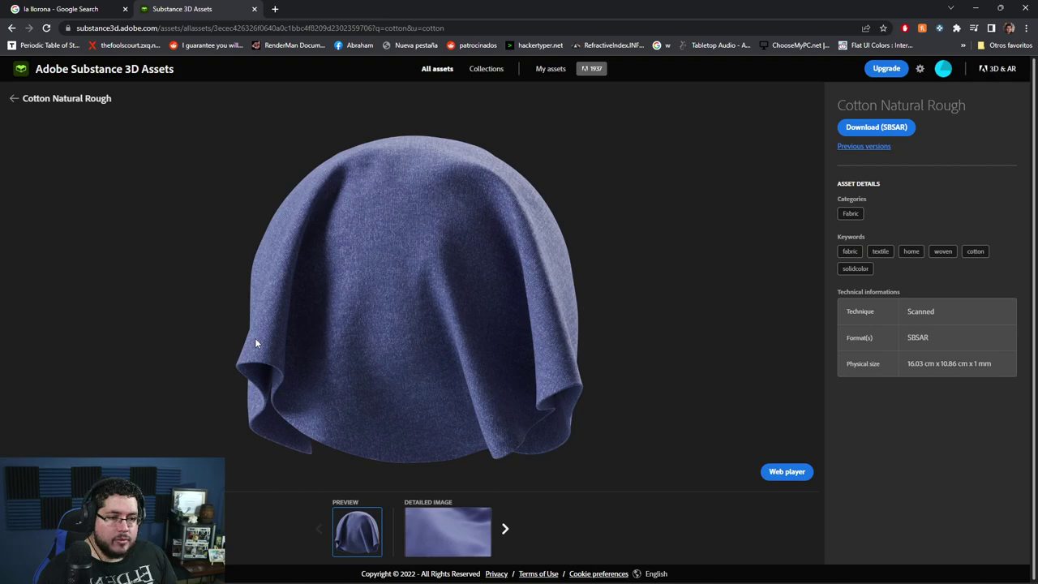
left_click(876, 128)
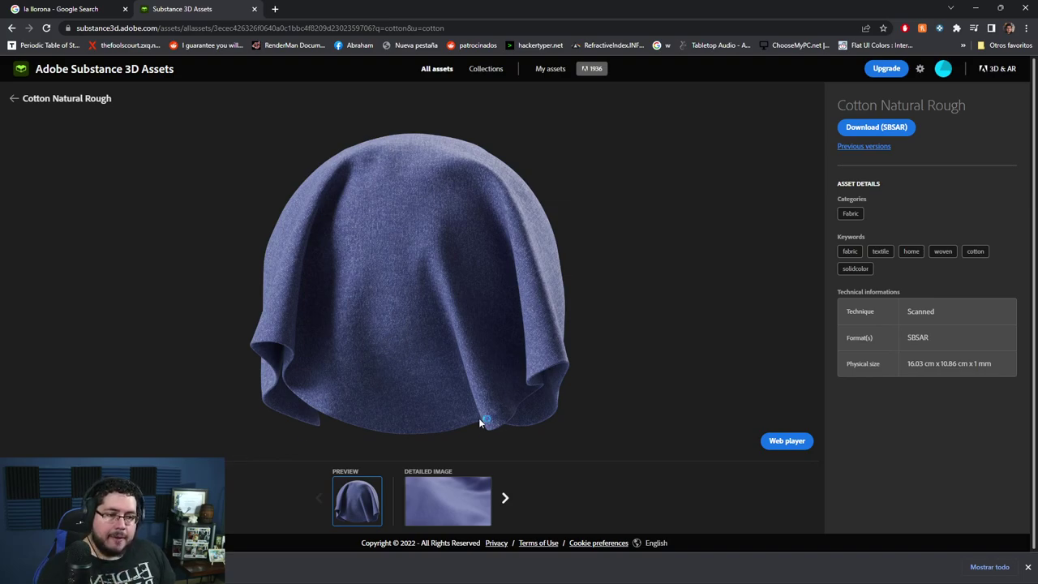
Step: Switch to Substance 3D Painter and import the downloaded cotton_natural_rough.sbsar as a base material into the 'your_assets' library
left_click(126, 567)
left_click(159, 528)
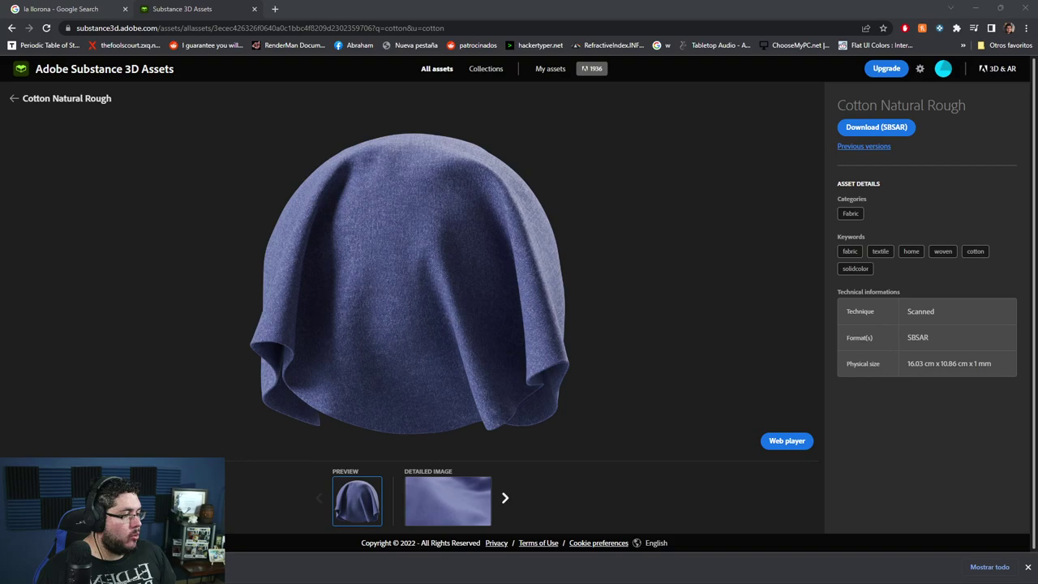
key("alt+Tab")
key("alt+Tab")
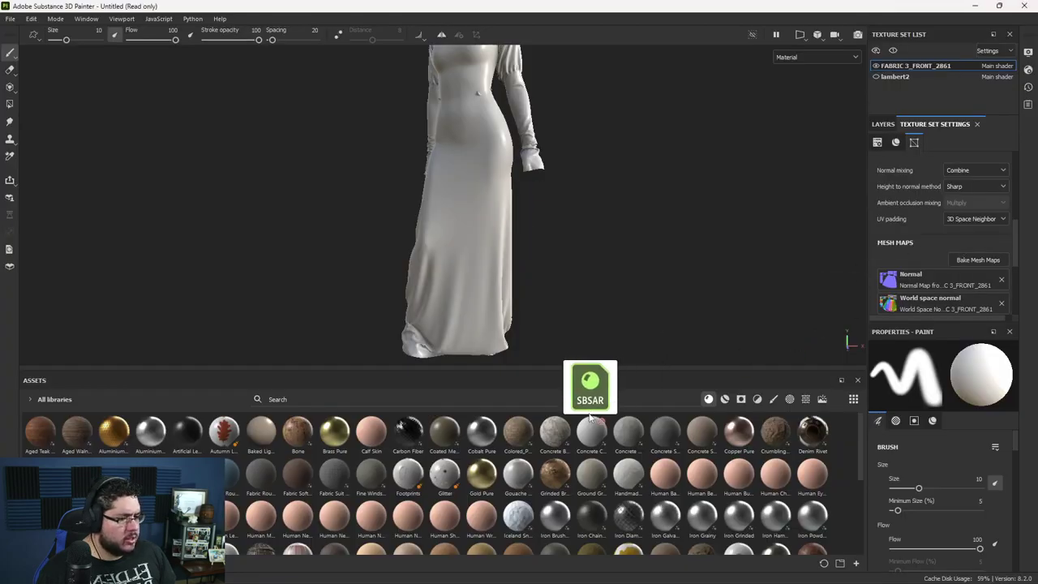
left_click_drag(594, 412, 575, 466)
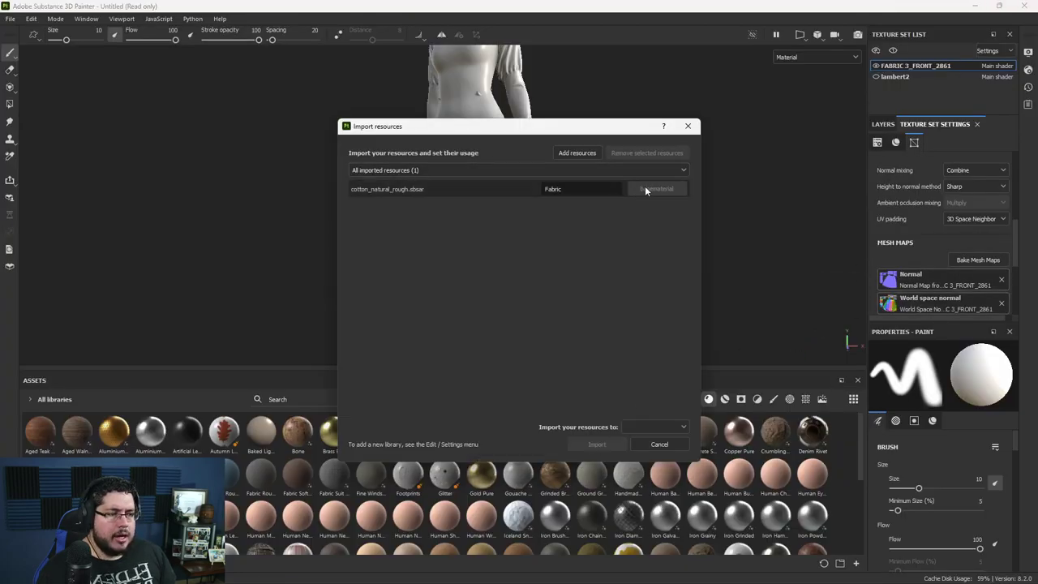
left_click(653, 428)
left_click(648, 463)
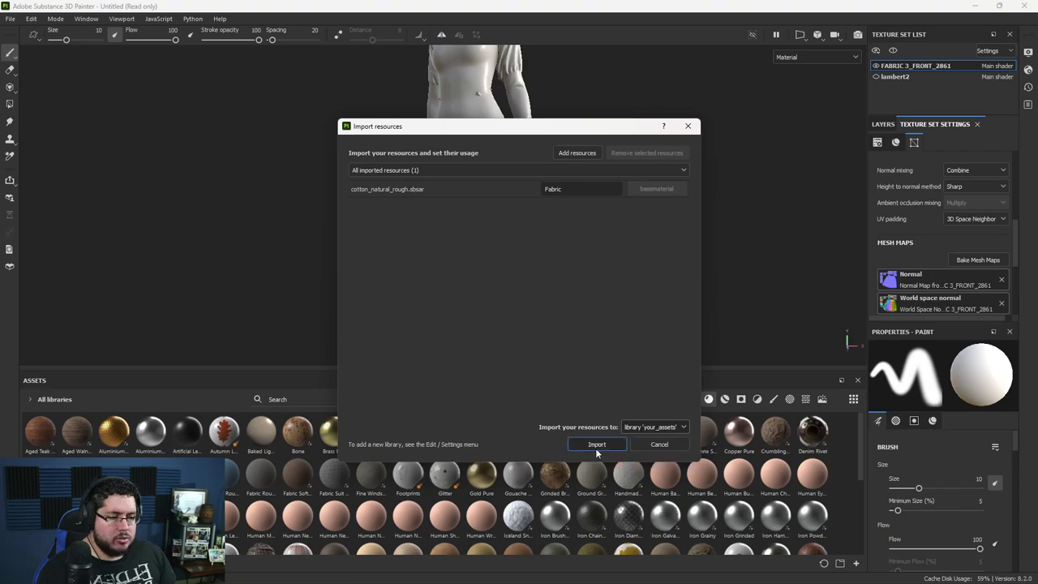
left_click(596, 445)
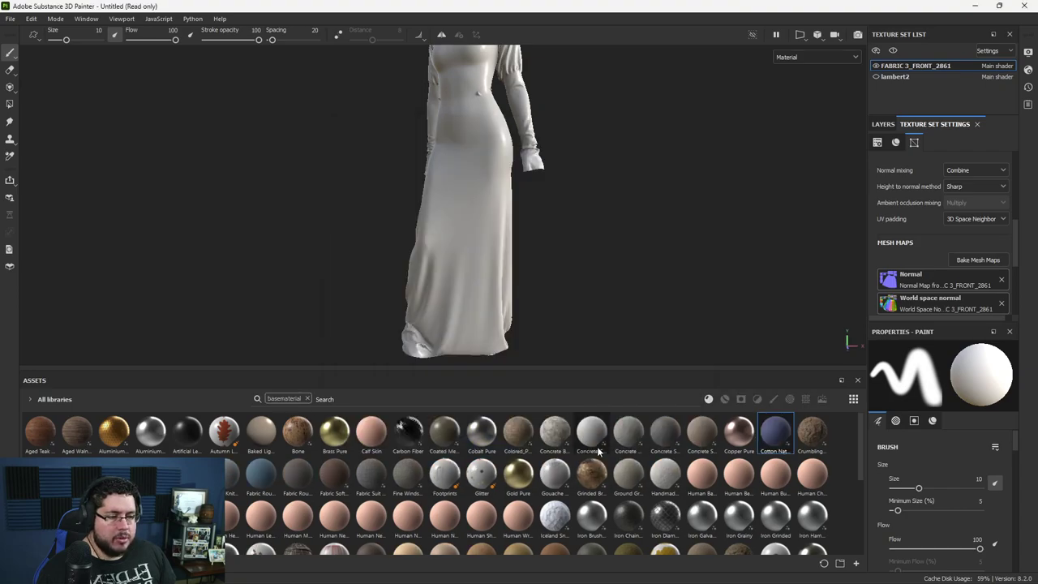
Step: Add the Cotton Natural Rough material as a fill layer above Layer 1 on the dress texture set
left_click(891, 123)
left_click_drag(774, 431, 908, 164)
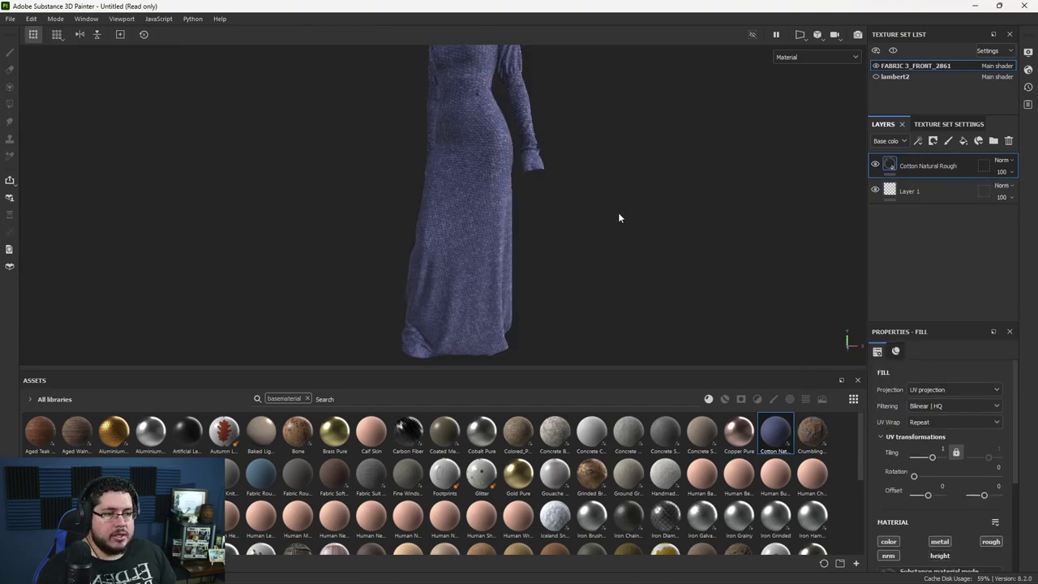
Step: Examine the scale of the cotton weave up close on the dress's chest, shoulders and collar
right_click_drag(513, 175, 660, 239, "alt")
left_click_drag(560, 260, 487, 294, "alt")
middle_click_drag(488, 293, 464, 406, "alt")
right_click_drag(464, 406, 646, 252, "alt")
left_click_drag(646, 252, 537, 232, "alt")
middle_click_drag(537, 231, 536, 297, "alt")
right_click_drag(536, 296, 626, 228, "alt")
left_click_drag(626, 228, 625, 206, "alt")
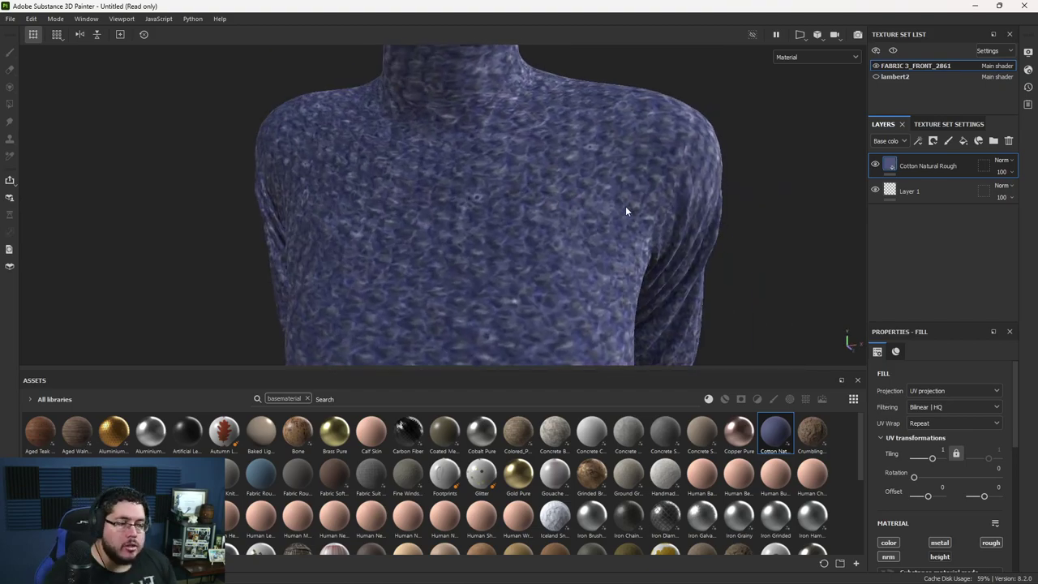
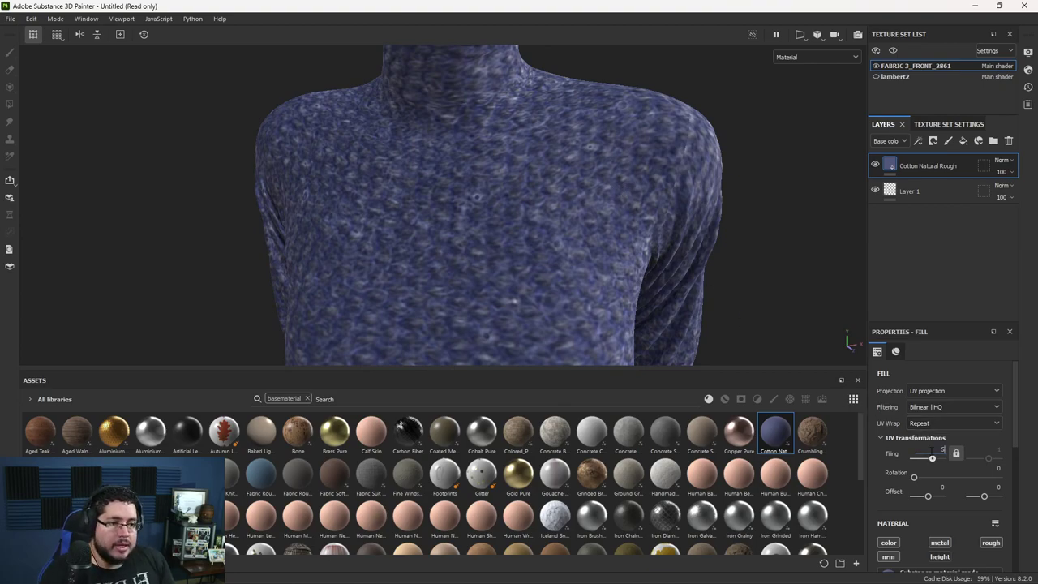
Step: Set the Cotton Natural Rough layer's UV tiling to 5 and examine the weave on the bodice, waist and sleeves
key("Return")
left_click_drag(476, 288, 556, 229, "alt")
right_click_drag(557, 229, 482, 197, "alt")
left_click_drag(482, 197, 283, 194, "alt")
right_click_drag(284, 195, 205, 177, "alt")
left_click_drag(205, 177, 146, 187, "alt")
right_click_drag(146, 186, 519, 242, "alt")
middle_click_drag(519, 242, 422, 221, "alt")
right_click_drag(422, 221, 616, 276, "alt")
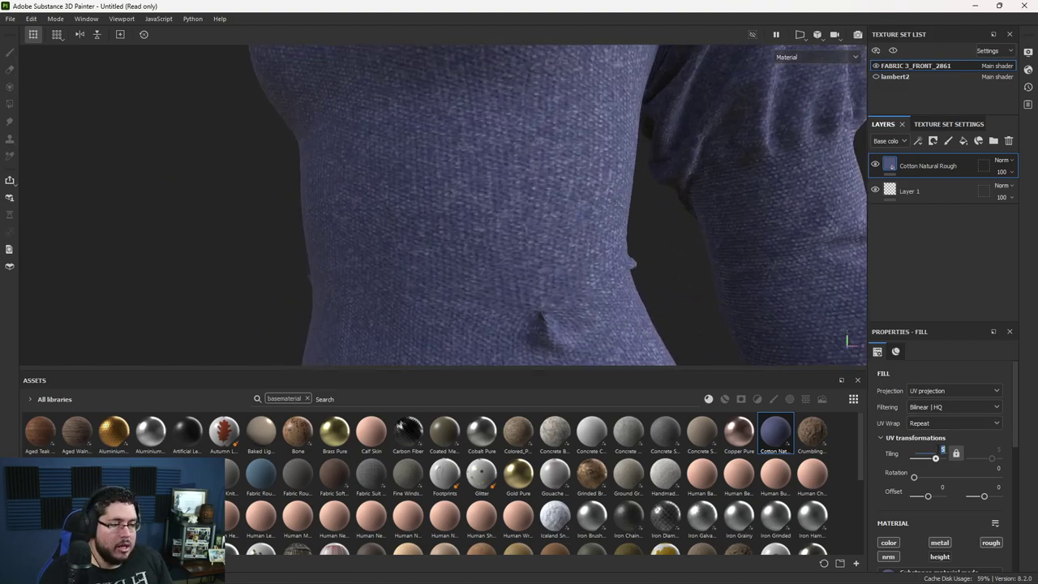
left_click_drag(605, 257, 524, 235, "alt")
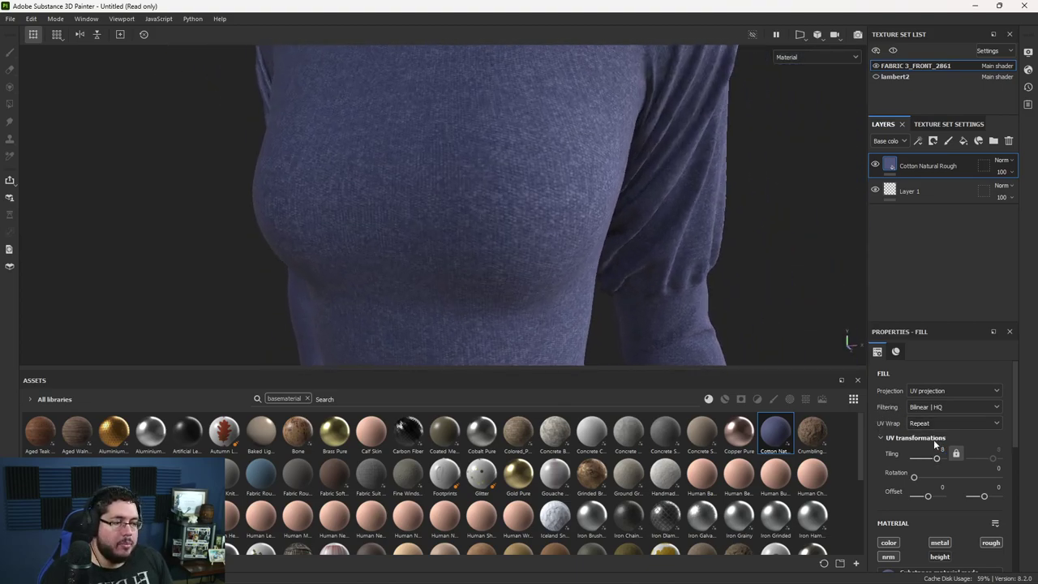
Step: Set the Cotton Natural Rough layer's UV tiling to 10 and check the weave on the bodice and skirt
left_click_drag(937, 458, 938, 458)
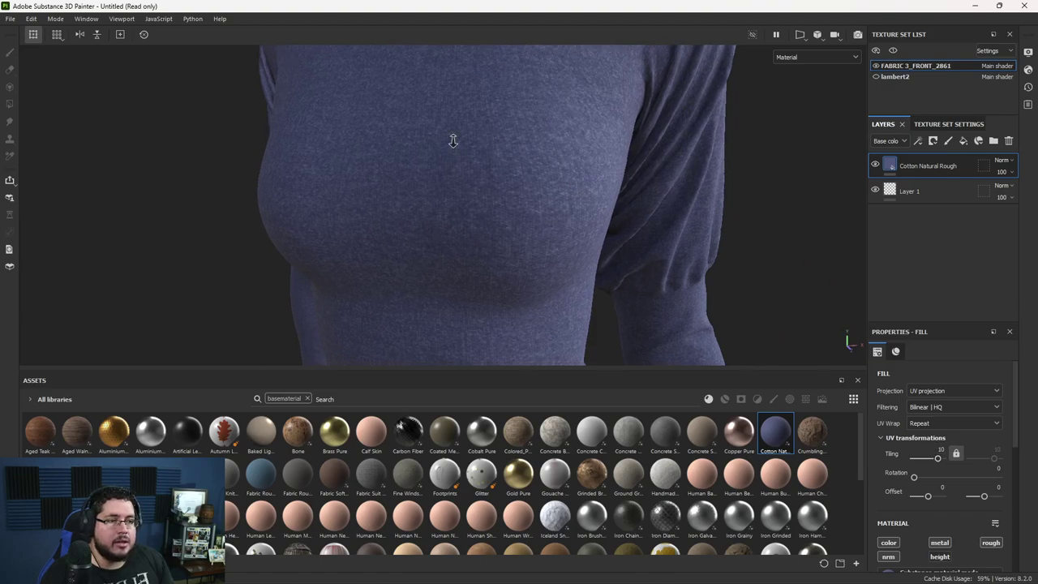
right_click_drag(508, 163, 44, 130, "alt")
middle_click_drag(600, 316, 471, 121, "alt")
right_click_drag(471, 120, 315, 213, "alt")
left_click_drag(315, 212, 607, 200, "alt")
right_click_drag(607, 200, 526, 261, "alt")
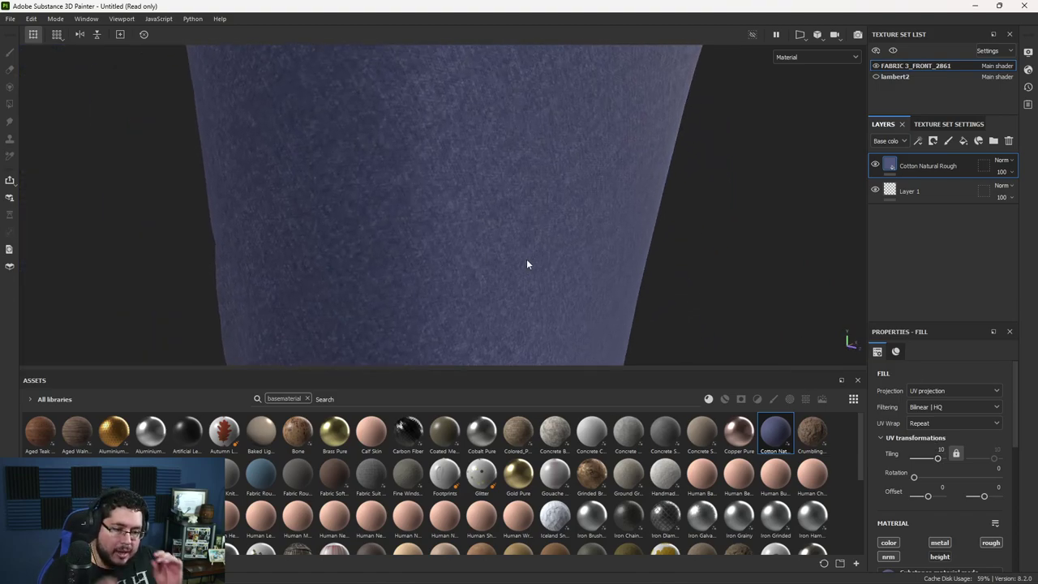
Step: Change the Cotton Natural Rough material's colour to a greyish beige, hex 888372
scroll(912, 470, "down", 5)
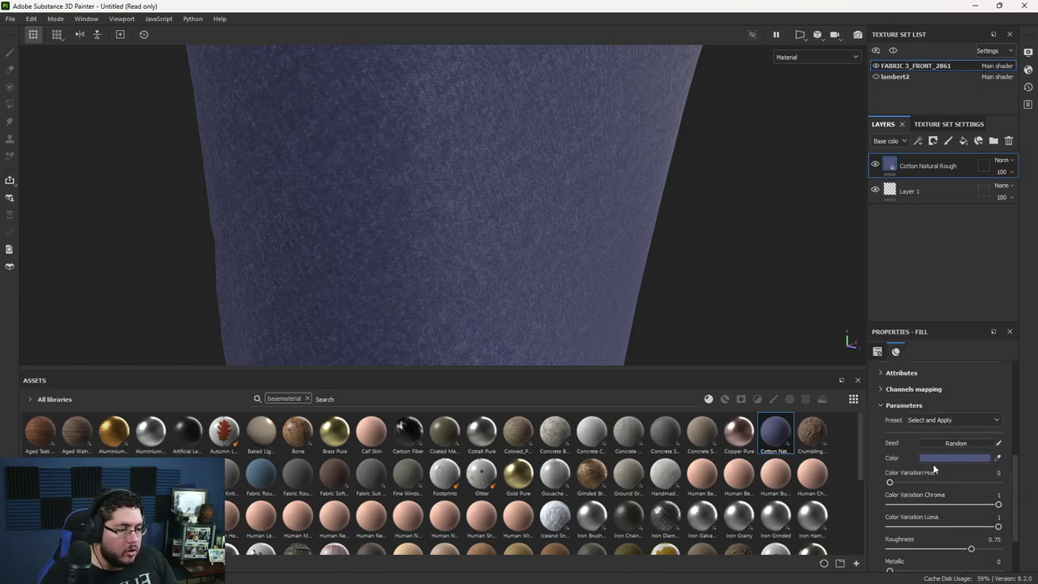
left_click(935, 458)
left_click_drag(820, 468, 798, 468)
left_click_drag(919, 493, 920, 513)
left_click_drag(814, 469, 810, 462)
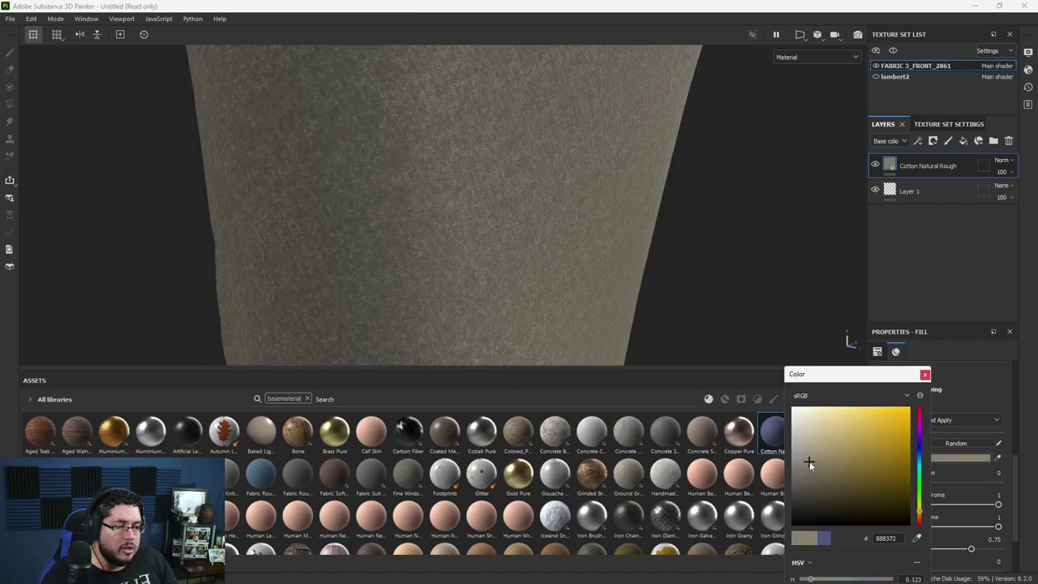
mouse_move(560, 243)
right_mouse_down("alt")
mouse_move(330, 255)
mouse_move(227, 143)
right_mouse_up("alt")
left_click_drag(227, 144, 503, 215, "alt")
right_click_drag(503, 215, 663, 268, "alt")
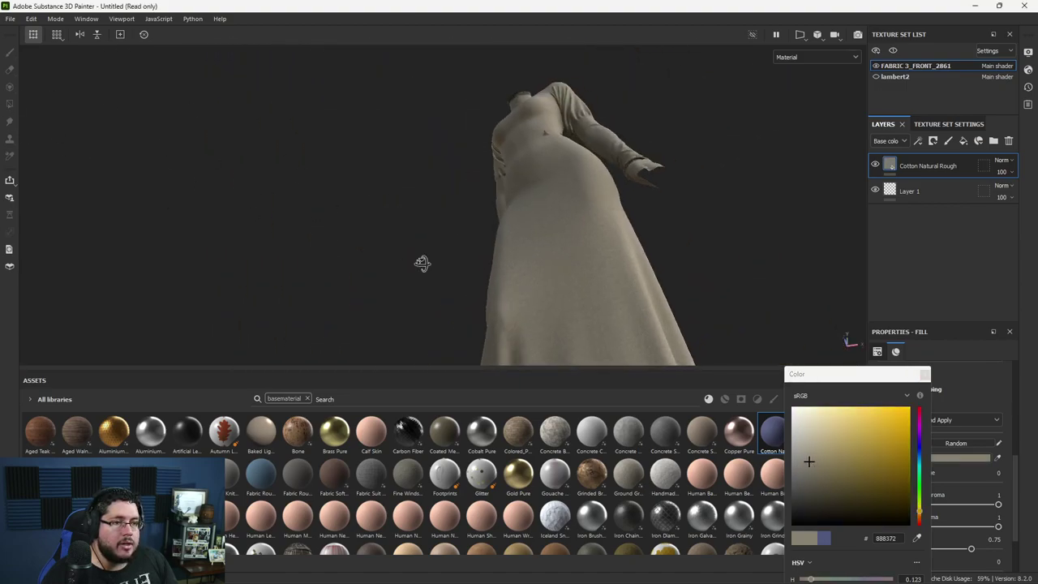
left_click(925, 375)
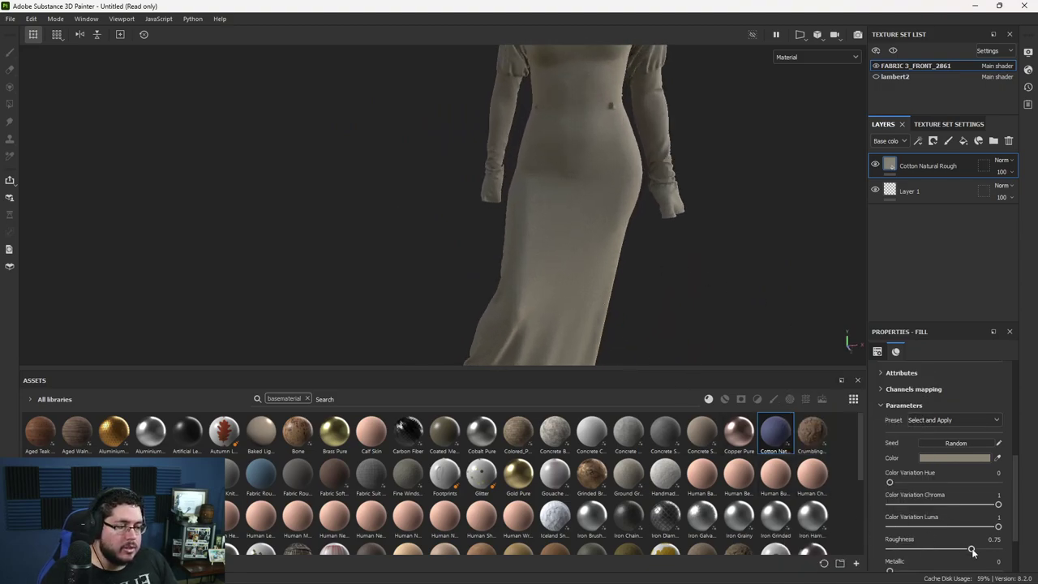
Step: Try roughness values of 0.47 and 0.24 on the cotton material and compare the sheen on the hips and bodice
left_click_drag(967, 551, 955, 551)
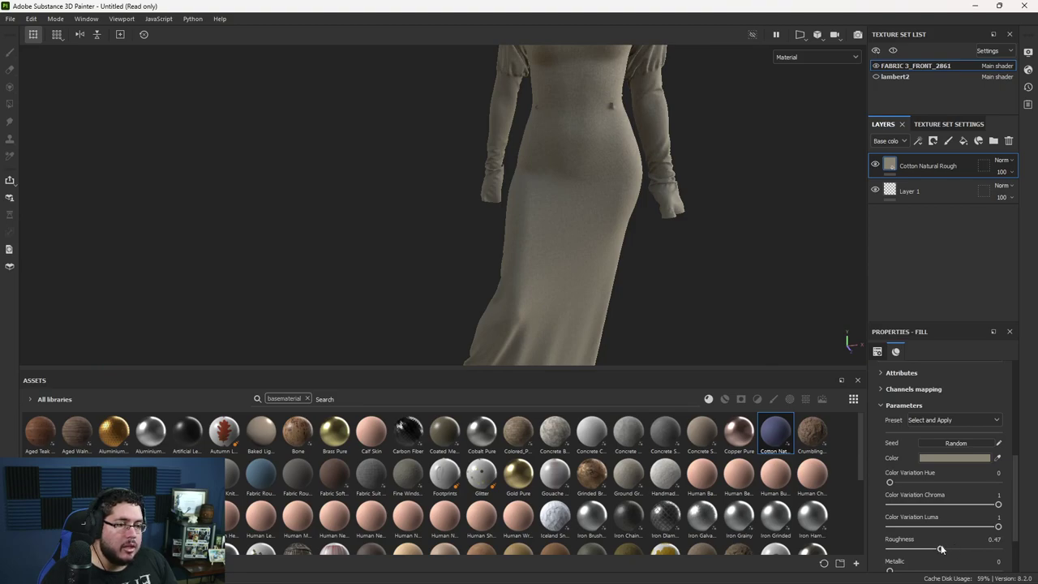
scroll(660, 243, "up", 6)
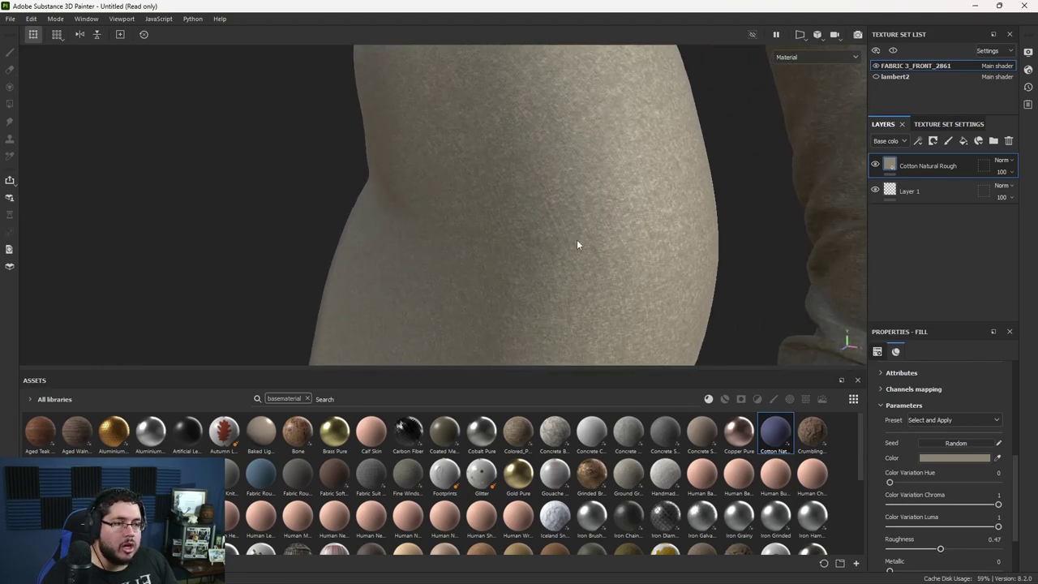
scroll(577, 245, "down", 5)
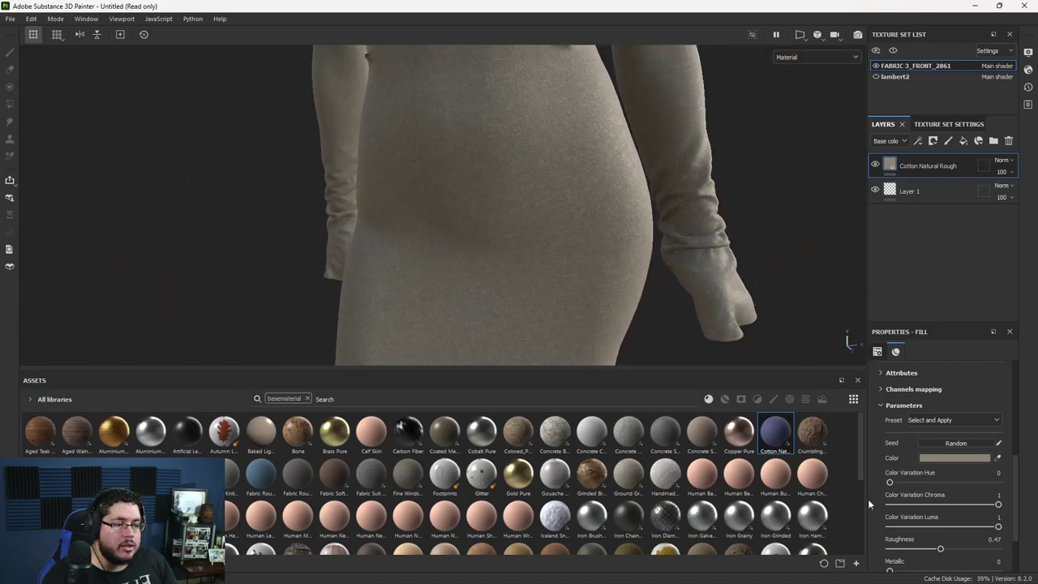
left_click_drag(921, 549, 915, 550)
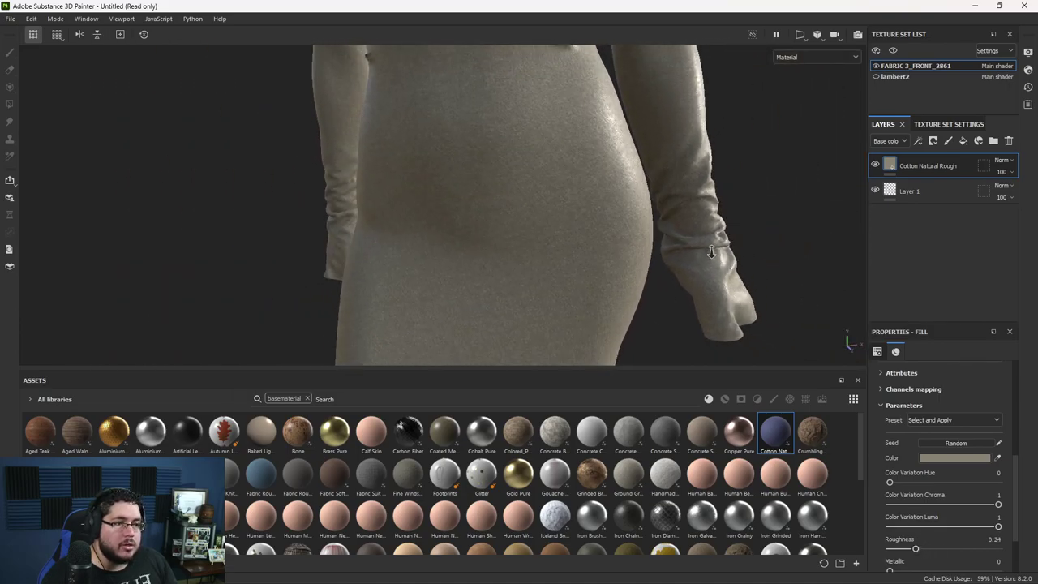
scroll(467, 212, "down", 3)
right_click_drag(467, 211, 509, 213, "alt")
middle_click_drag(509, 212, 523, 325, "alt")
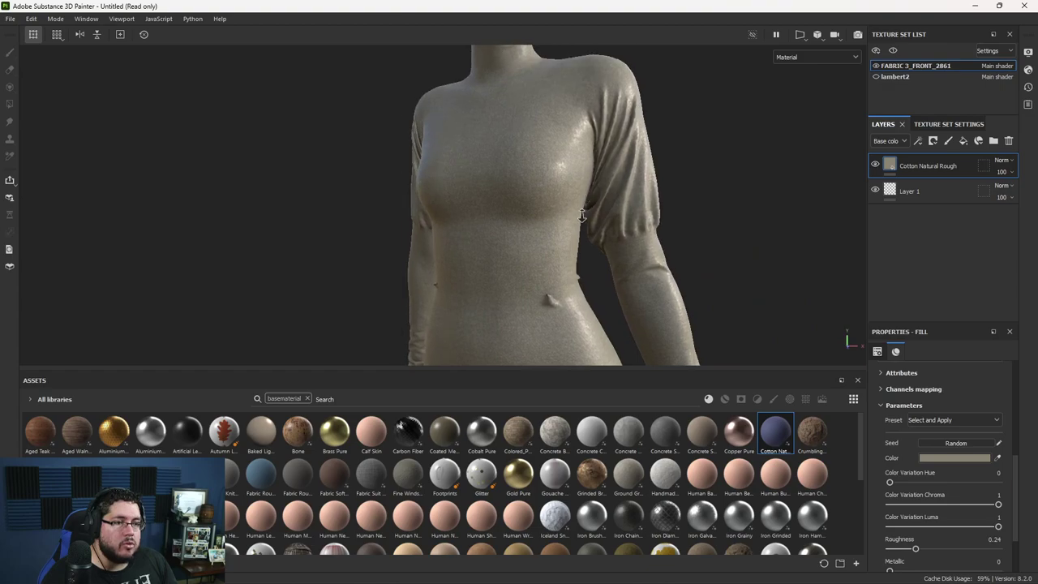
right_click_drag(523, 324, 568, 326, "alt")
Step: Set the cotton material's roughness to 0.48 and check the sheen across the dress
left_click_drag(931, 557, 943, 555)
right_click_drag(454, 154, 113, 149, "alt")
left_click_drag(114, 148, 527, 229, "alt")
right_click_drag(527, 229, 425, 183, "alt")
left_click_drag(425, 183, 491, 187, "alt")
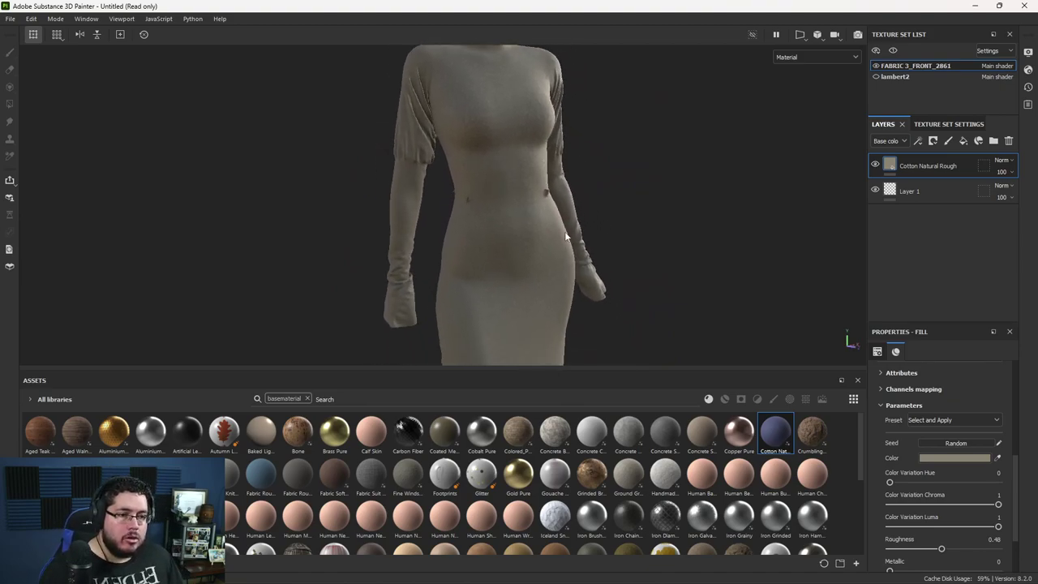
Step: Examine the beige cotton on the dress from several angles and distances, including the bodice, sleeves and skirt
middle_click_drag(566, 234, 549, 207, "alt")
left_click_drag(549, 207, 514, 202, "alt")
right_click_drag(514, 202, 469, 140, "alt")
left_click_drag(576, 252, 511, 243, "alt")
right_click_drag(511, 244, 715, 289, "alt")
left_click_drag(584, 256, 506, 238, "alt")
right_click_drag(505, 239, 746, 348, "alt")
left_click_drag(515, 233, 500, 213, "alt")
left_click_drag(562, 323, 550, 221, "alt")
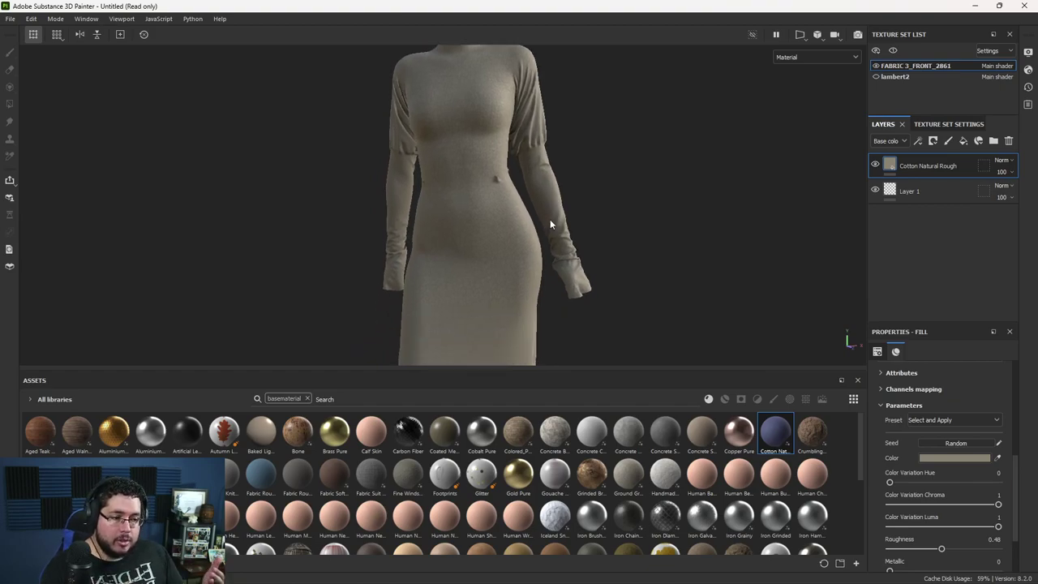
Step: Add a second Cotton Natural Rough fill layer on top of the stack and set its UV tiling to 10
left_click_drag(783, 434, 917, 156)
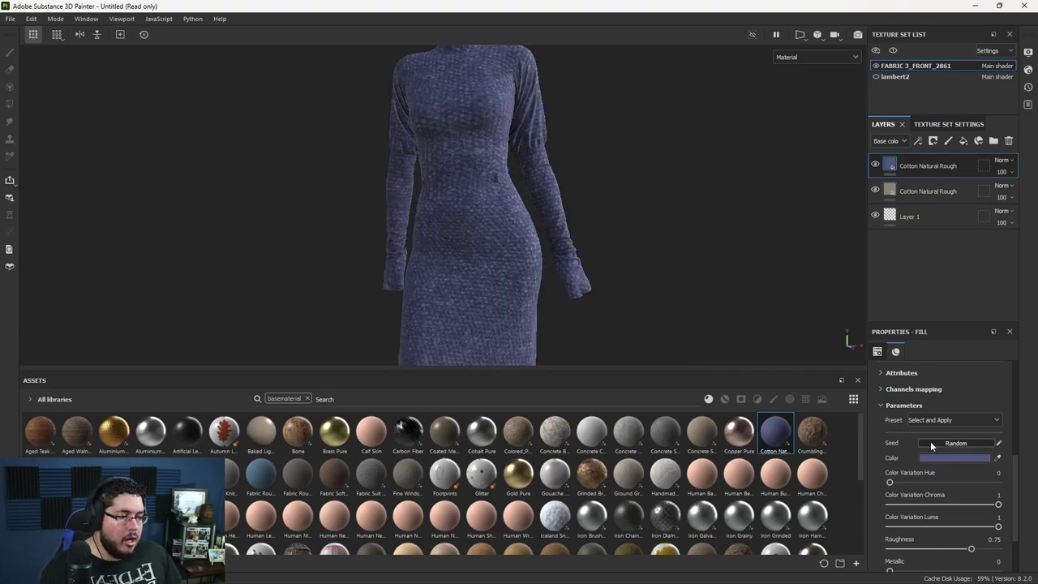
scroll(924, 445, "up", 2)
left_click_drag(931, 458, 935, 458)
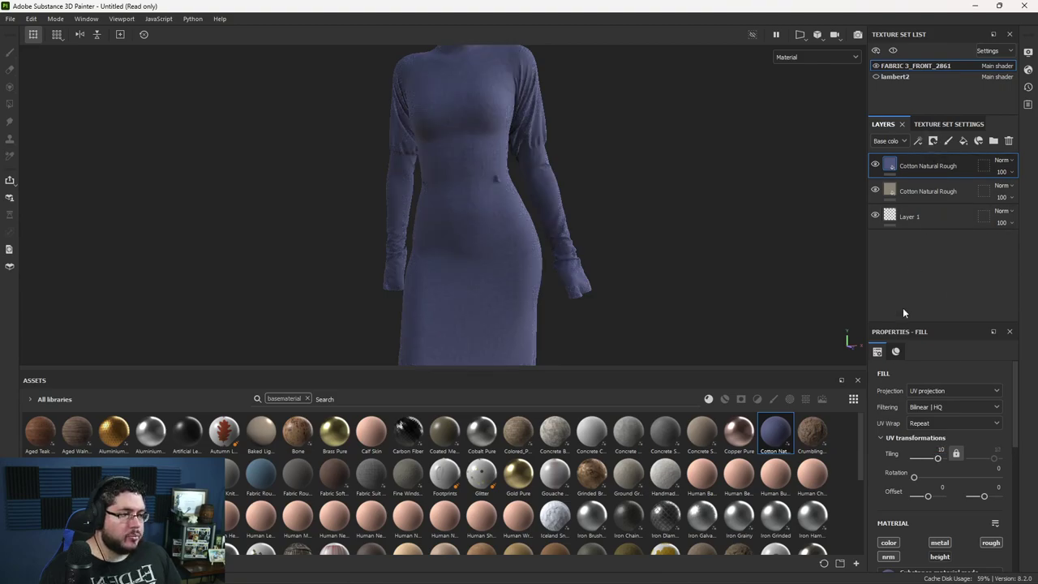
Step: Sample the lower cotton layer's beige as the upper cotton material's colour and lighten it to off-white
scroll(911, 482, "down", 3)
left_click(943, 556)
left_click_drag(837, 408, 802, 372)
left_click(924, 453)
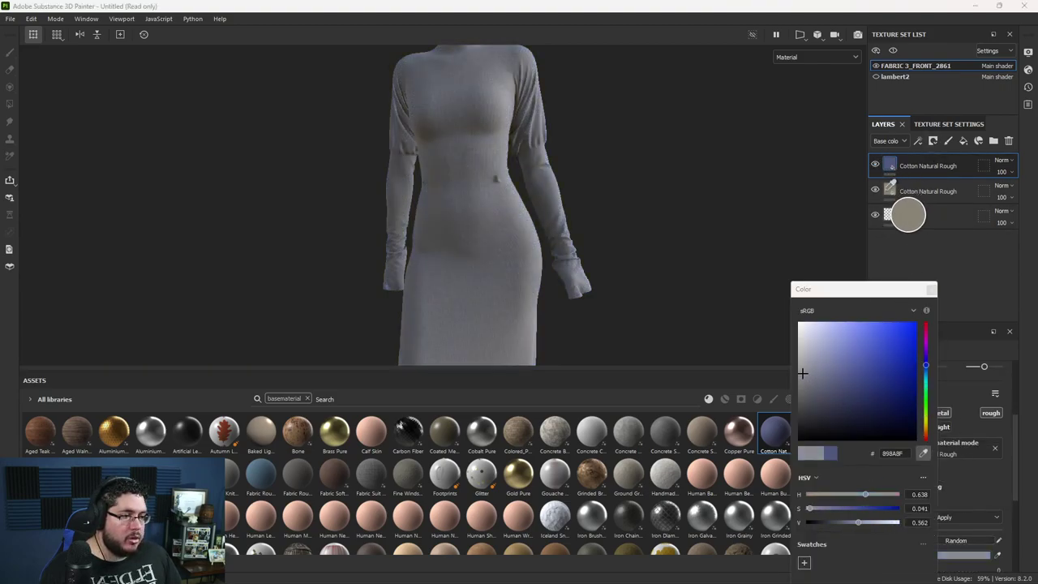
left_click(889, 192)
left_click_drag(813, 378, 807, 338)
left_click(932, 290)
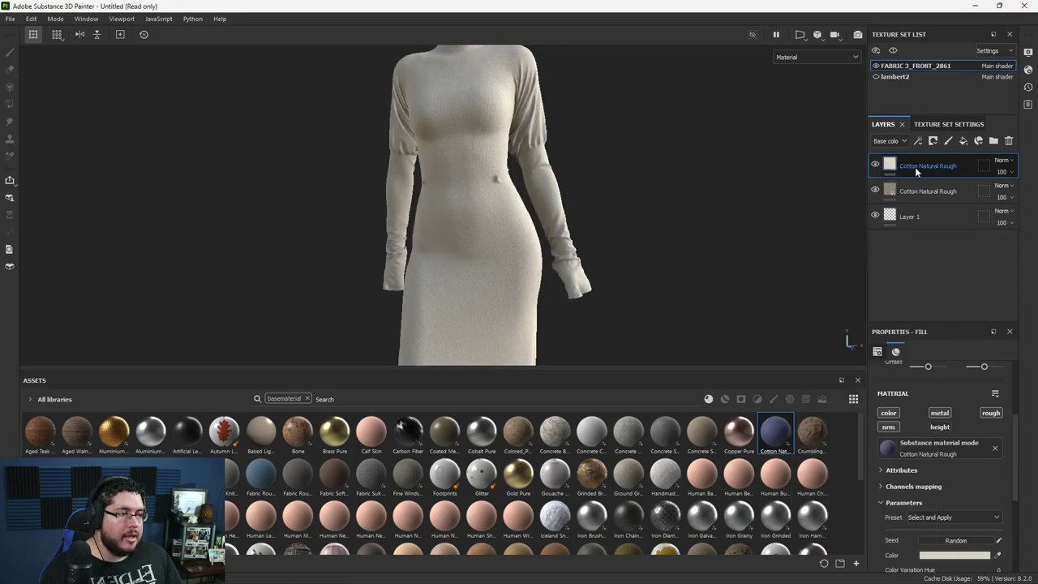
Step: Add a black mask to the upper cotton layer and reveal the lower sleeves with Polygon Fill in UV chunk mode
right_click(952, 167)
left_click(920, 26)
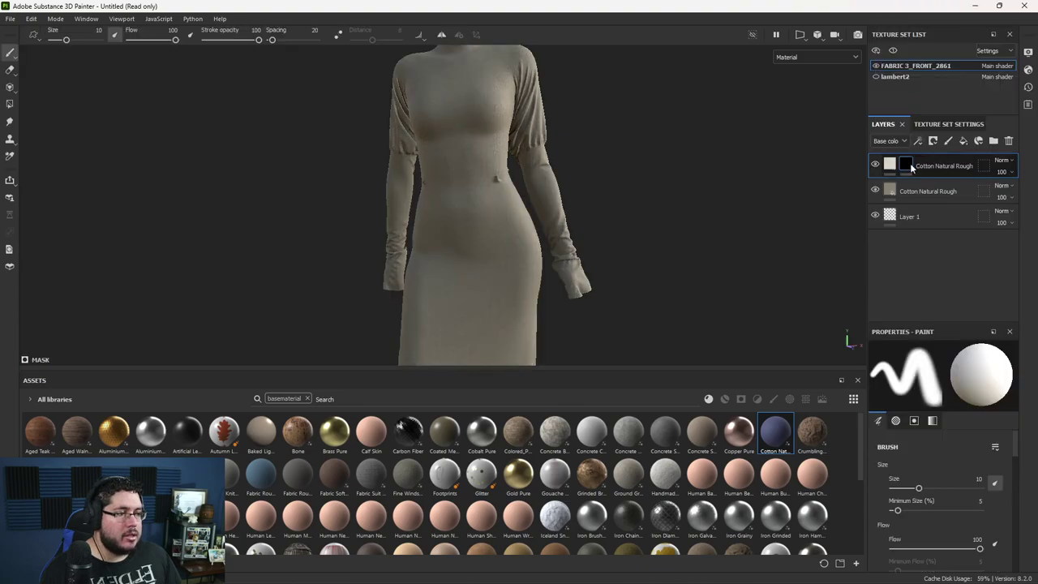
left_click(10, 105)
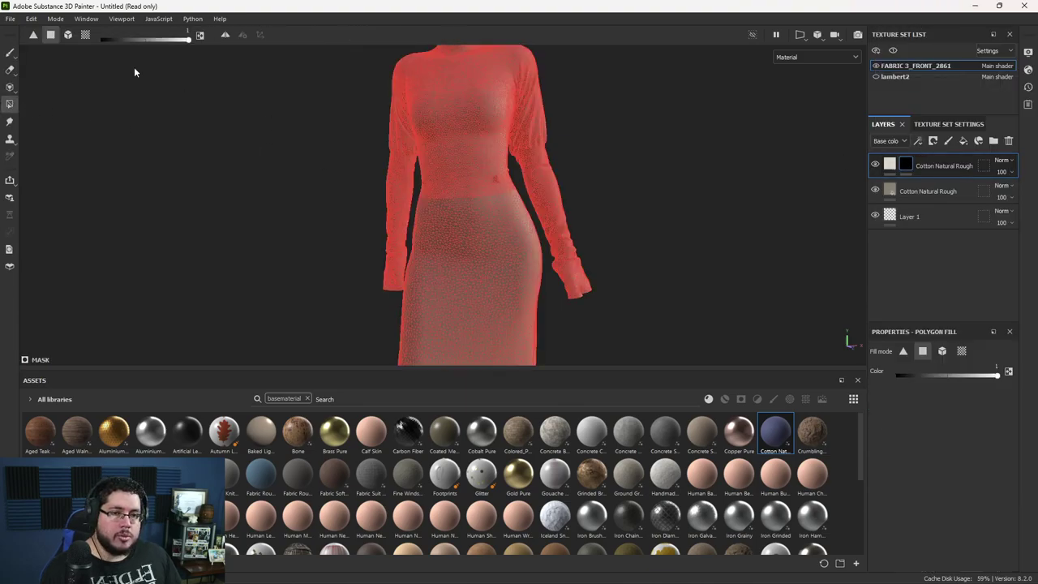
left_click(89, 37)
left_click(548, 204)
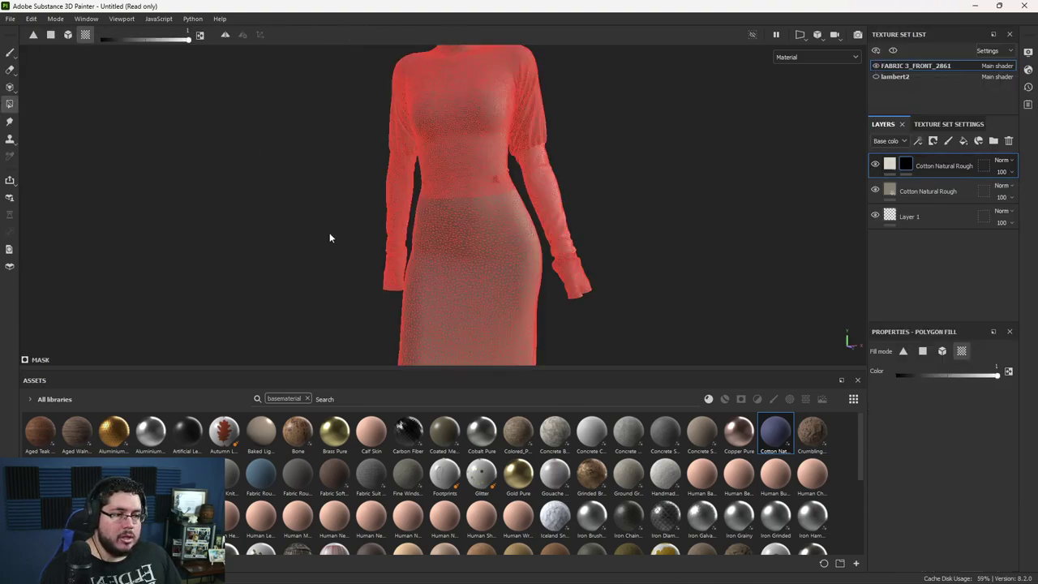
left_click_drag(572, 287, 570, 290)
key("1")
mouse_move(641, 312)
left_mouse_down("alt")
mouse_move(598, 295)
mouse_move(211, 278)
mouse_move(343, 219)
mouse_move(283, 270)
mouse_move(521, 109)
left_mouse_up("alt")
right_click_drag(600, 182, 661, 200, "alt")
Step: Restrict the upper cotton layer to the colour channel and lower its opacity to 46
left_click(889, 163)
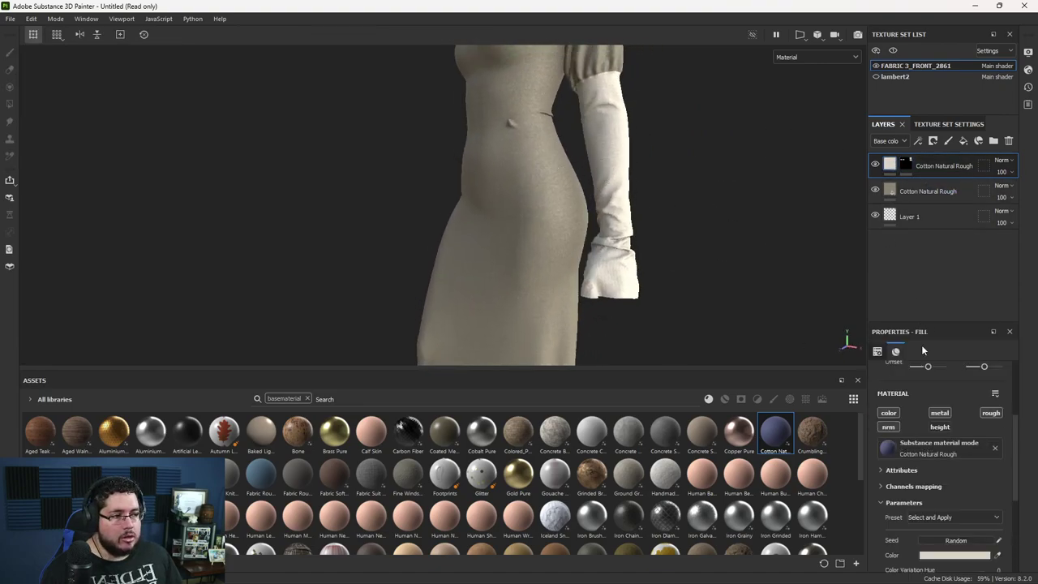
left_click_drag(638, 227, 750, 143, "alt")
middle_click_drag(749, 142, 774, 232, "alt")
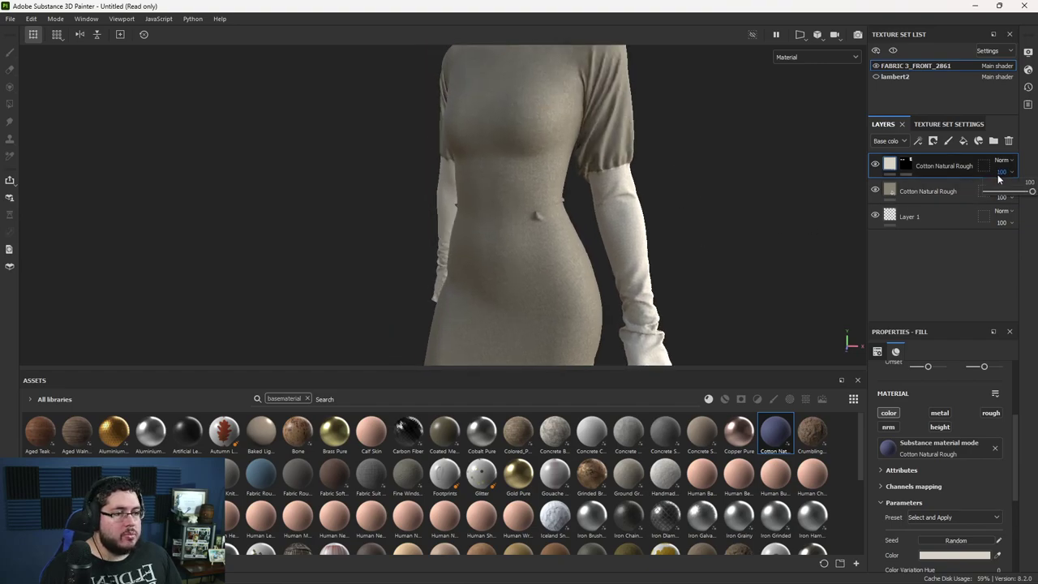
left_click_drag(1029, 193, 1008, 194)
right_click_drag(633, 235, 424, 251, "alt")
middle_click_drag(424, 250, 292, 146, "alt")
left_click_drag(292, 146, 470, 255, "alt")
right_click_drag(470, 256, 722, 278, "alt")
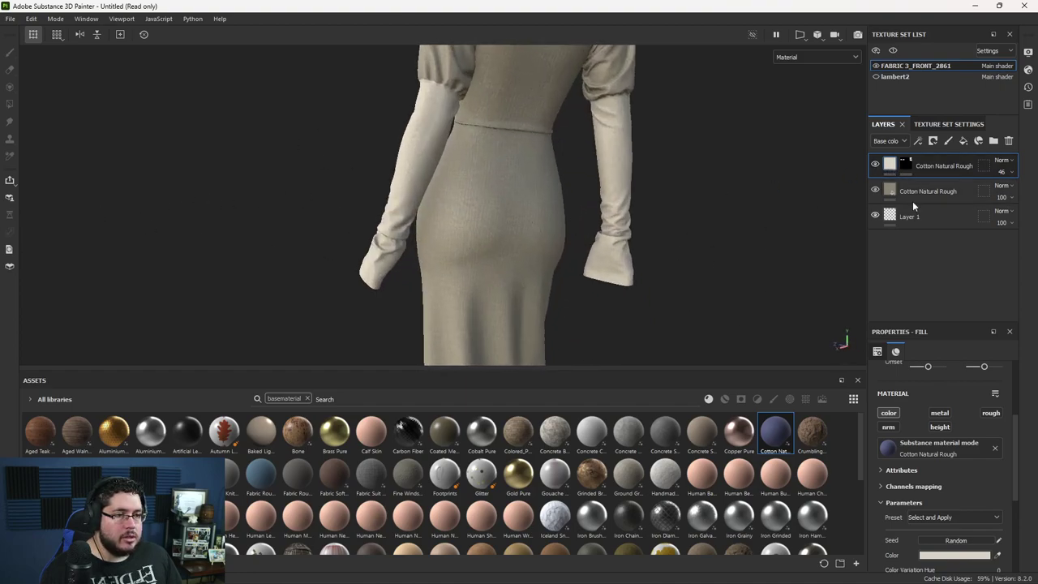
mouse_move(554, 220)
left_mouse_down("alt")
mouse_move(396, 165)
mouse_move(429, 155)
mouse_move(587, 197)
mouse_move(649, 201)
mouse_move(605, 203)
mouse_move(749, 259)
mouse_move(677, 219)
mouse_move(537, 219)
left_mouse_up("alt")
right_click_drag(538, 219, 559, 244, "alt")
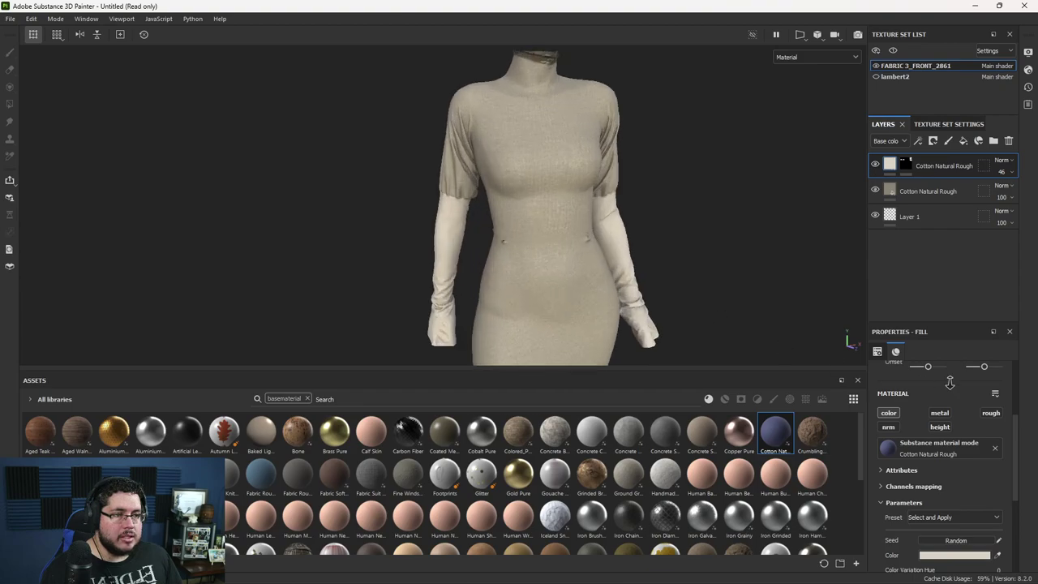
Step: Reveal the off-white cotton on the dress's collar by filling its UV chunk in the upper layer's mask
middle_click_drag(560, 244, 588, 271, "alt")
right_click_drag(589, 270, 711, 240, "alt")
mouse_move(712, 240)
left_mouse_down("alt")
mouse_move(803, 367)
mouse_move(668, 240)
left_mouse_up("alt")
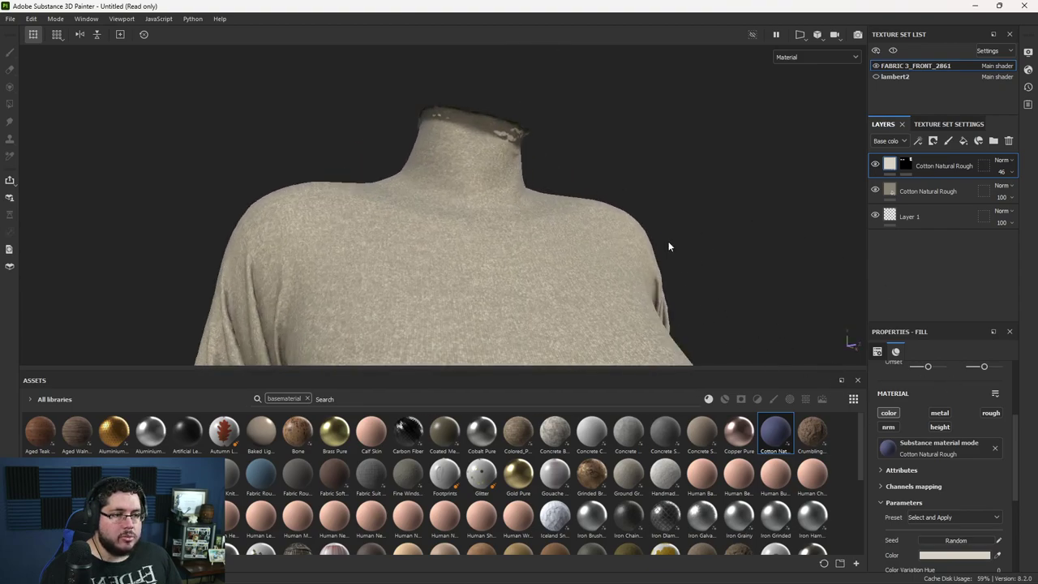
left_click(905, 167)
key("4")
left_click(509, 164)
key("1")
right_click_drag(652, 190, 458, 91, "alt")
middle_click_drag(458, 91, 595, 264, "alt")
right_click_drag(596, 264, 204, 257, "alt")
left_click_drag(204, 257, 159, 310, "alt")
middle_click_drag(159, 310, 146, 150, "alt")
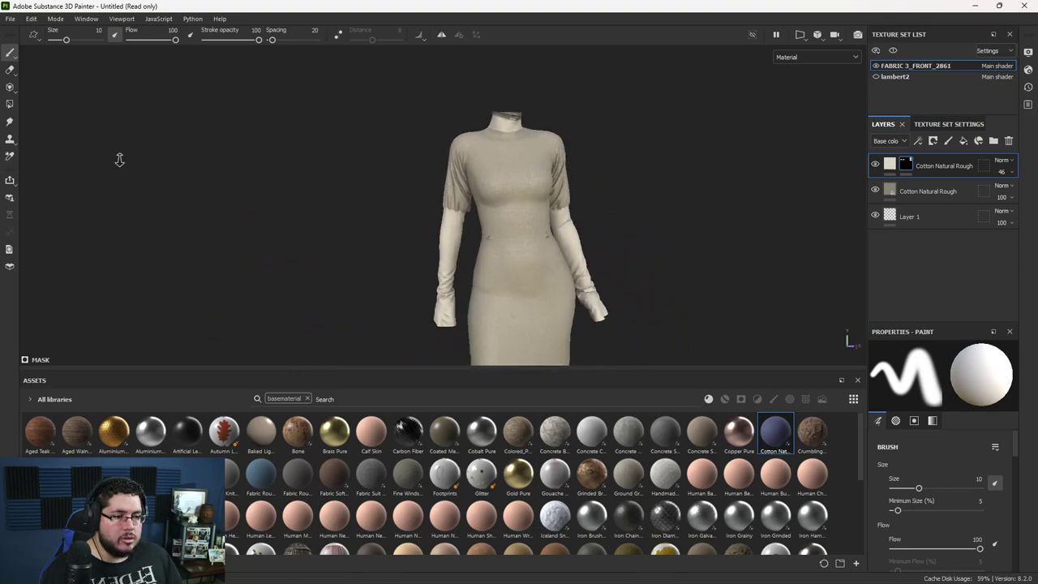
Step: Reveal the off-white cotton on the dress's waistband by filling its UV chunk in the mask
left_click_drag(146, 151, 350, 313, "alt")
middle_click_drag(349, 313, 341, 146, "alt")
right_click_drag(341, 146, 206, 155, "alt")
middle_click_drag(422, 216, 413, 255, "alt")
left_click_drag(413, 255, 563, 248, "alt")
right_click_drag(438, 219, 539, 183, "alt")
key("4")
key("1")
Step: Examine the contrast of the off-white collar, sleeves and waistband against the beige dress from all sides
mouse_move(665, 248)
right_mouse_down("alt")
mouse_move(364, 255)
mouse_move(551, 232)
right_mouse_up("alt")
mouse_move(552, 232)
left_mouse_down("alt")
mouse_move(584, 240)
mouse_move(471, 237)
left_mouse_up("alt")
right_click_drag(381, 240, 457, 232, "alt")
left_click_drag(457, 232, 335, 239, "alt")
right_click_drag(335, 240, 612, 211, "alt")
mouse_move(613, 211)
left_mouse_down("alt")
mouse_move(463, 250)
mouse_move(484, 231)
left_mouse_up("alt")
left_click_drag(338, 211, 393, 203, "alt")
right_click_drag(394, 202, 166, 159, "alt")
middle_click_drag(251, 198, 304, 145, "alt")
left_click_drag(304, 144, 684, 231, "alt")
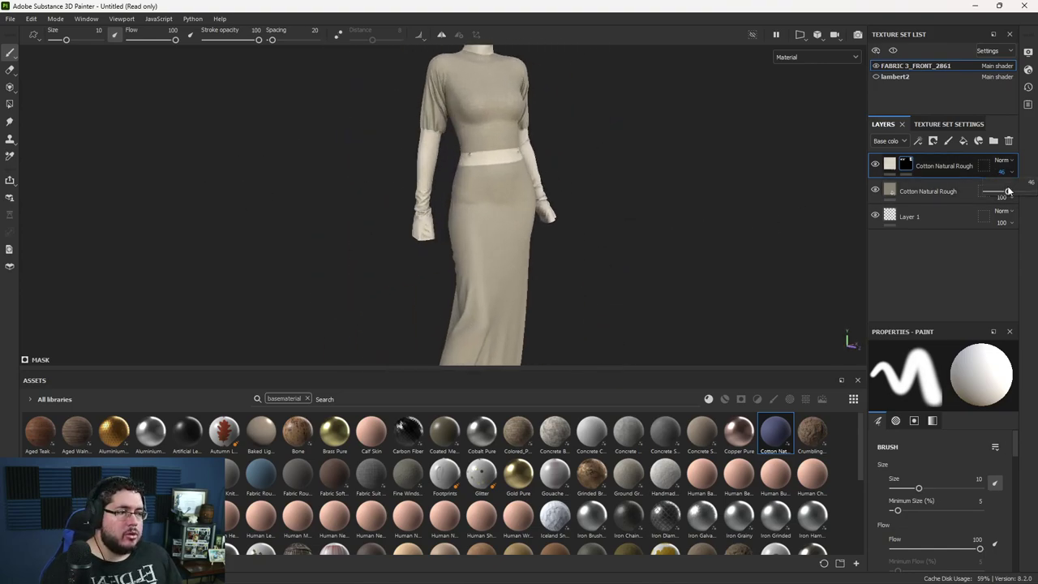
Step: Lower the upper Cotton Natural Rough layer's opacity to 29 and check the softer contrast on the dress
left_click_drag(1007, 191, 994, 191)
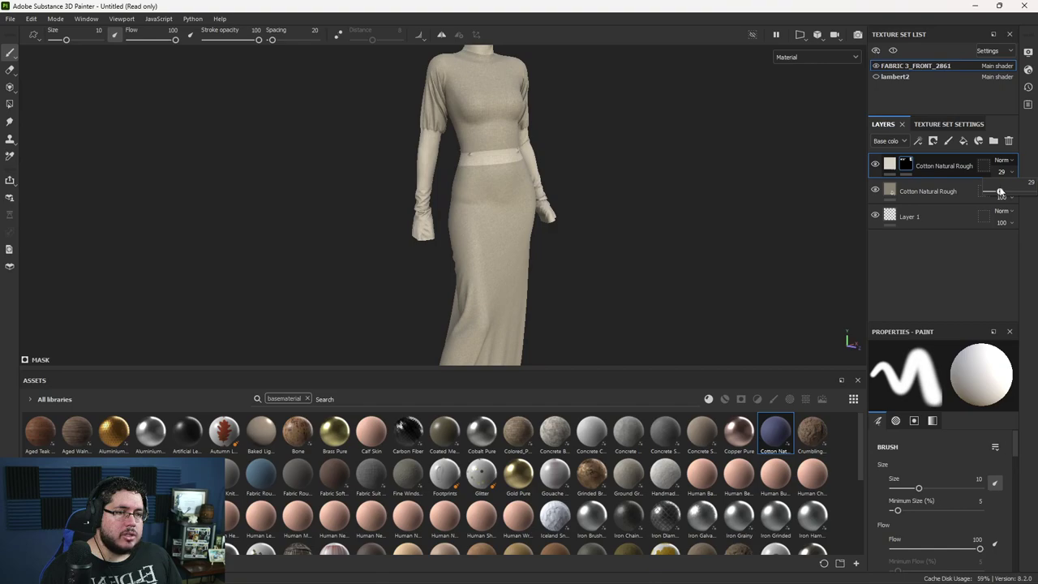
left_click_drag(735, 213, 454, 193, "alt")
right_click_drag(455, 193, 361, 185, "alt")
left_click_drag(361, 184, 478, 198, "alt")
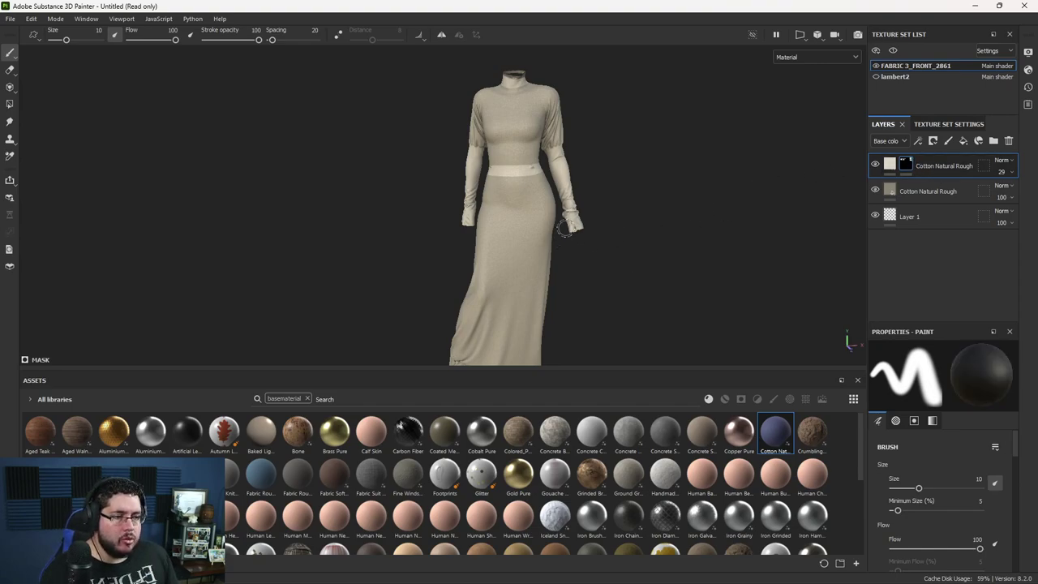
Step: Check the veil against the beige dress by showing and hiding the lambert2 texture set
key("4")
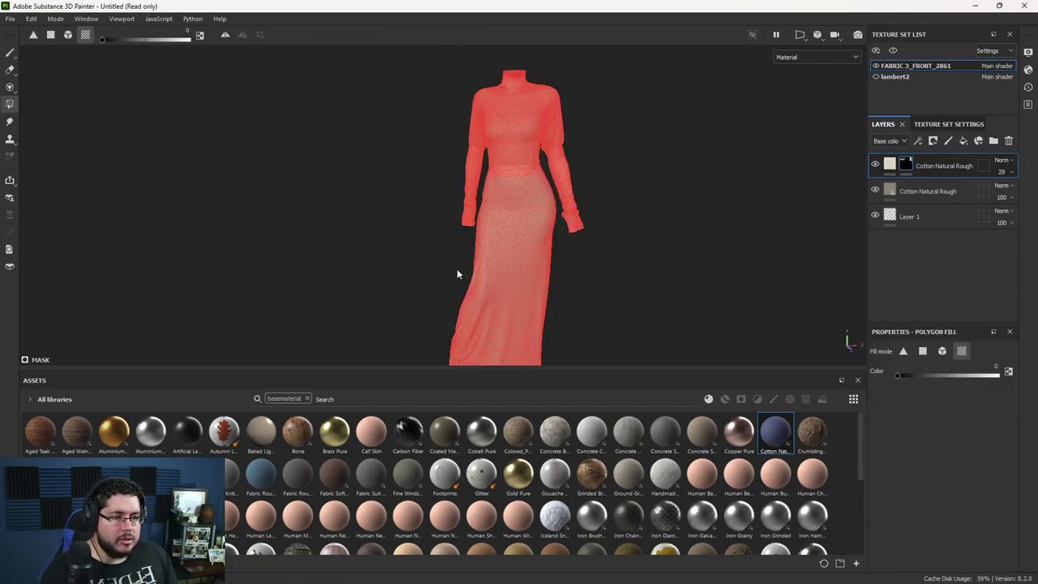
key("1")
left_click_drag(433, 267, 560, 258, "alt")
left_click_drag(622, 256, 853, 124, "alt")
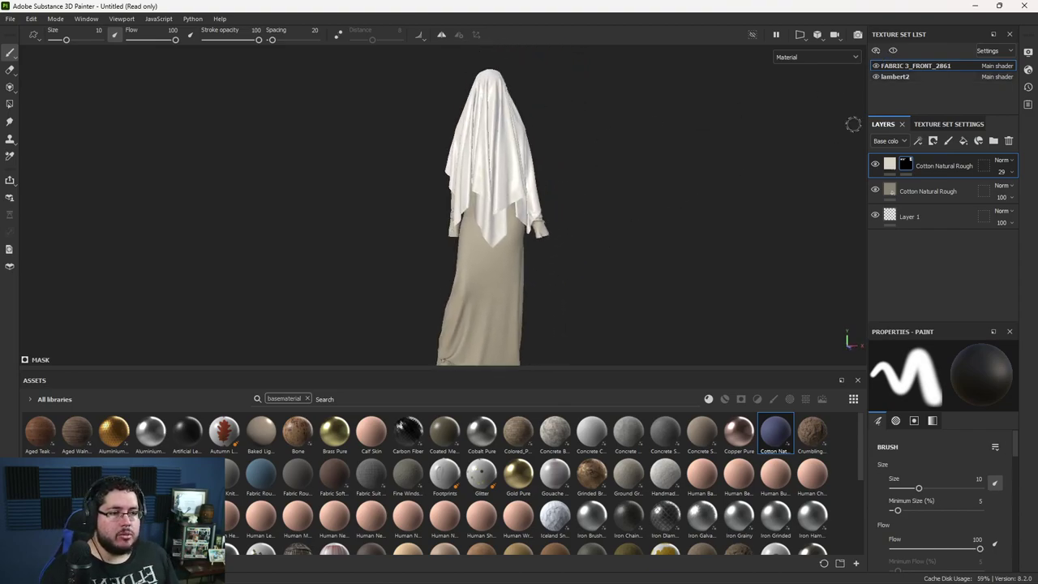
left_click(876, 77)
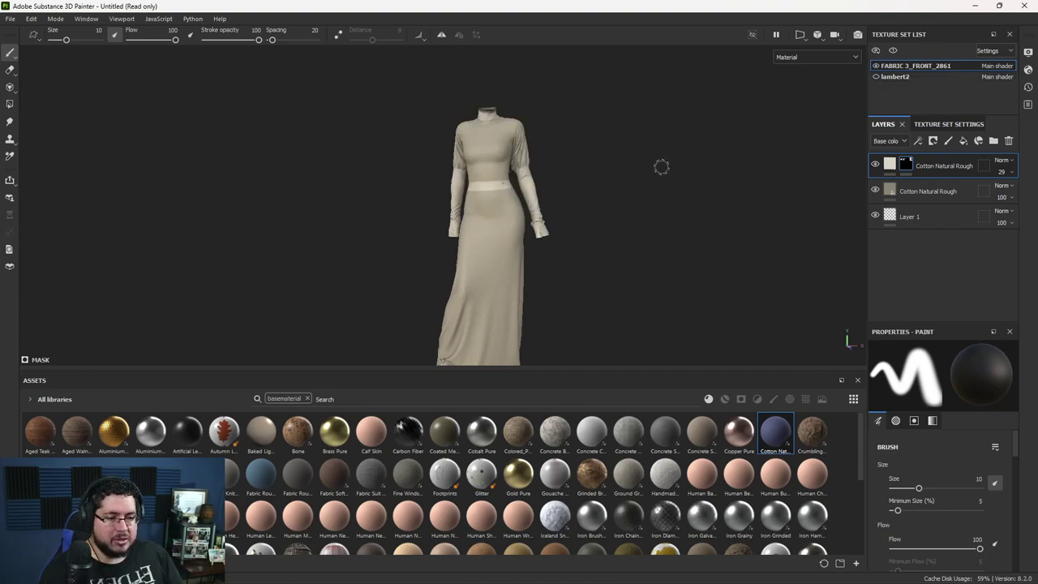
Step: Switch to the browser's La Llorona image search and examine the skirt and hem in the forest reference and The Curse of La Llorona soundtrack cover
middle_click_drag(485, 263, 452, 167, "alt")
right_click_drag(452, 167, 507, 203, "alt")
left_click_drag(527, 239, 487, 256, "alt")
right_click_drag(483, 246, 514, 246, "alt")
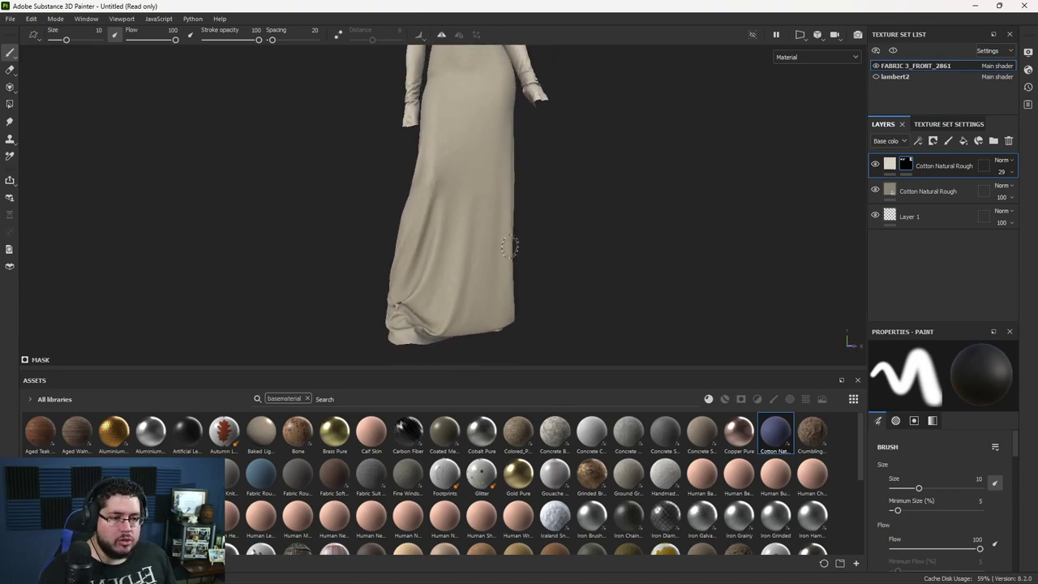
middle_click_drag(500, 276, 526, 266, "alt")
key("alt+Tab")
key("alt+Tab")
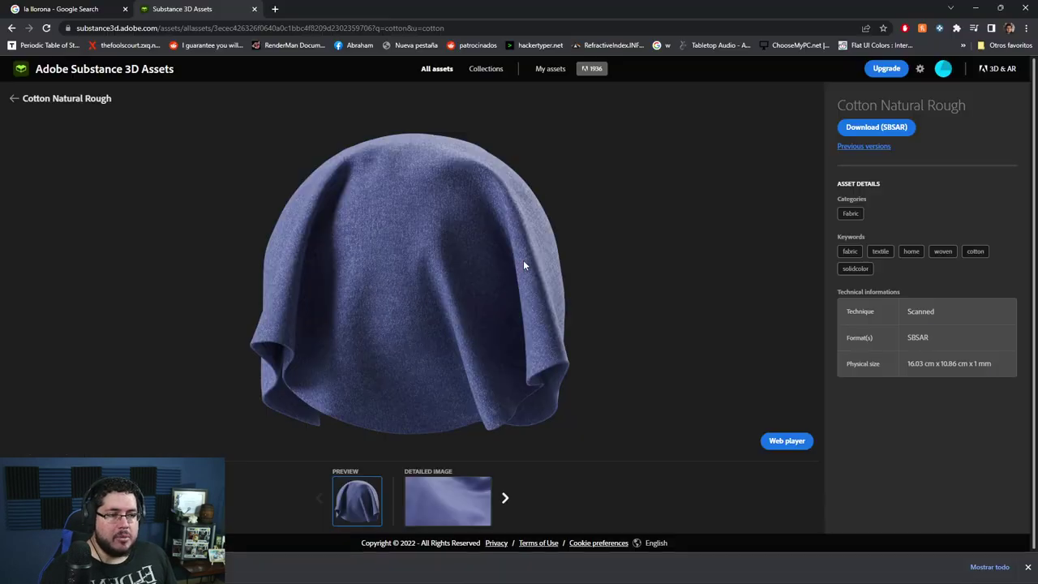
left_click(48, 8)
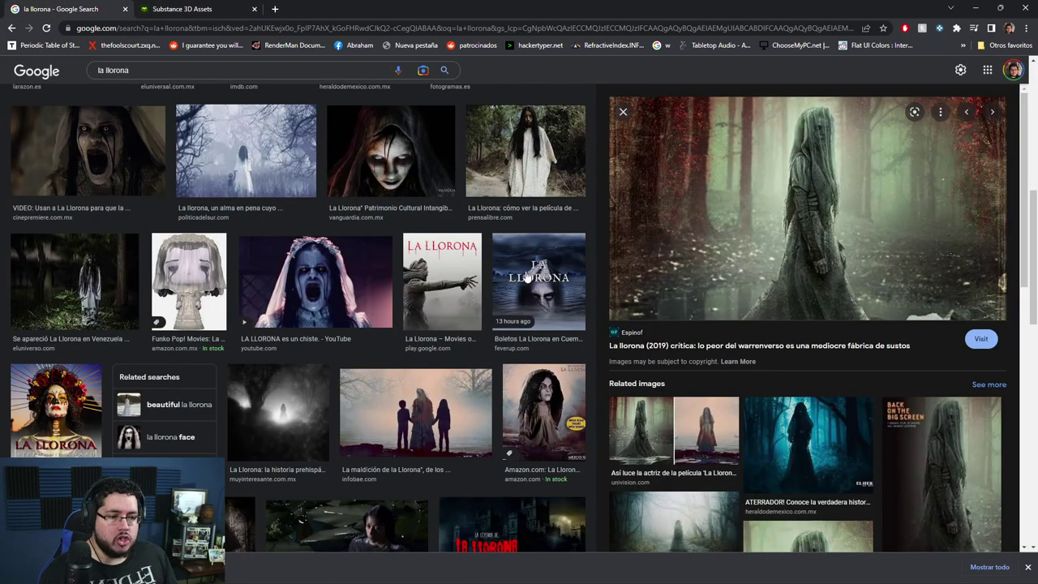
scroll(644, 366, "down", 3)
left_click(719, 236)
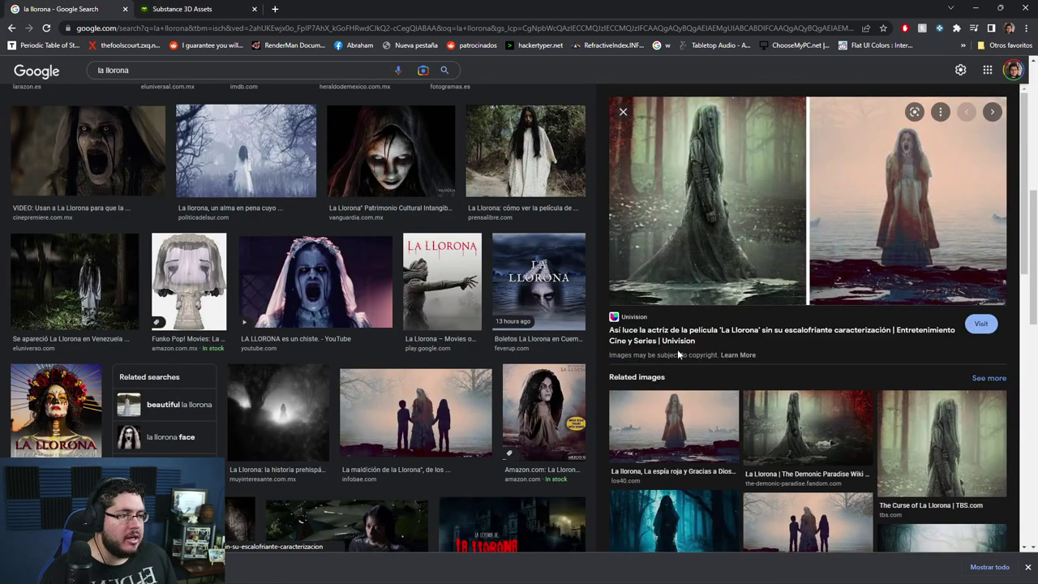
scroll(724, 391, "down", 2)
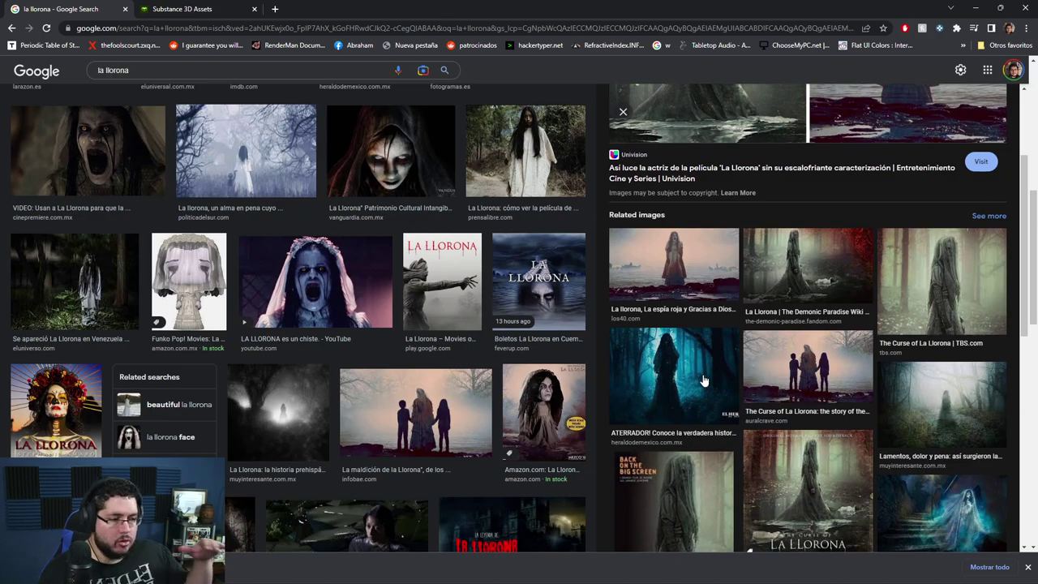
scroll(745, 439, "down", 2)
left_click(790, 367)
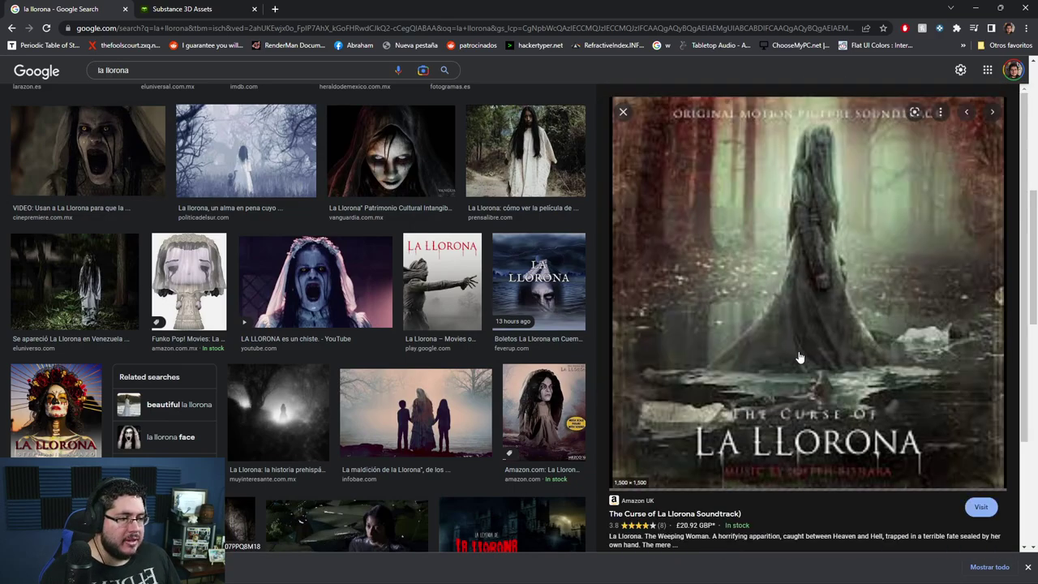
key("alt+Tab")
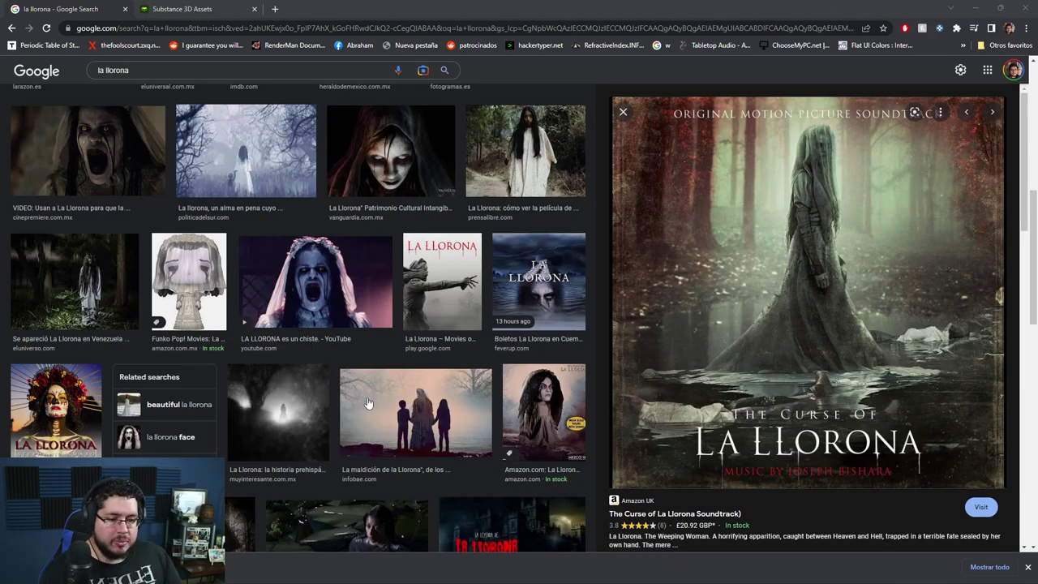
key("alt+Tab")
key("alt+Tab")
Step: Return to Substance 3D Painter and add the Rust Fine material as a layer above the two cotton layers
left_click_drag(641, 301, 593, 299, "alt")
right_click_drag(593, 299, 488, 290, "alt")
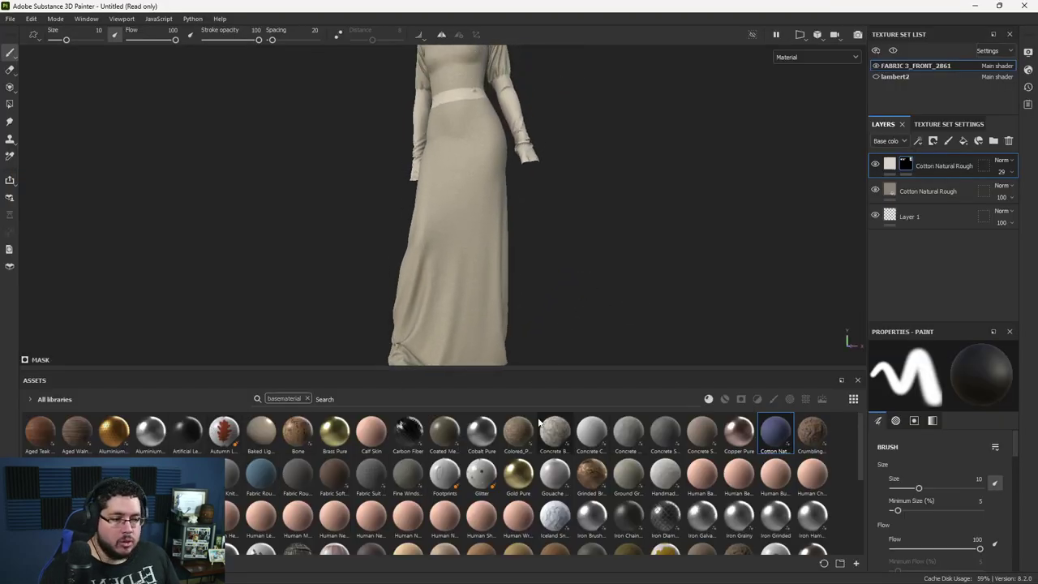
scroll(539, 421, "down", 3)
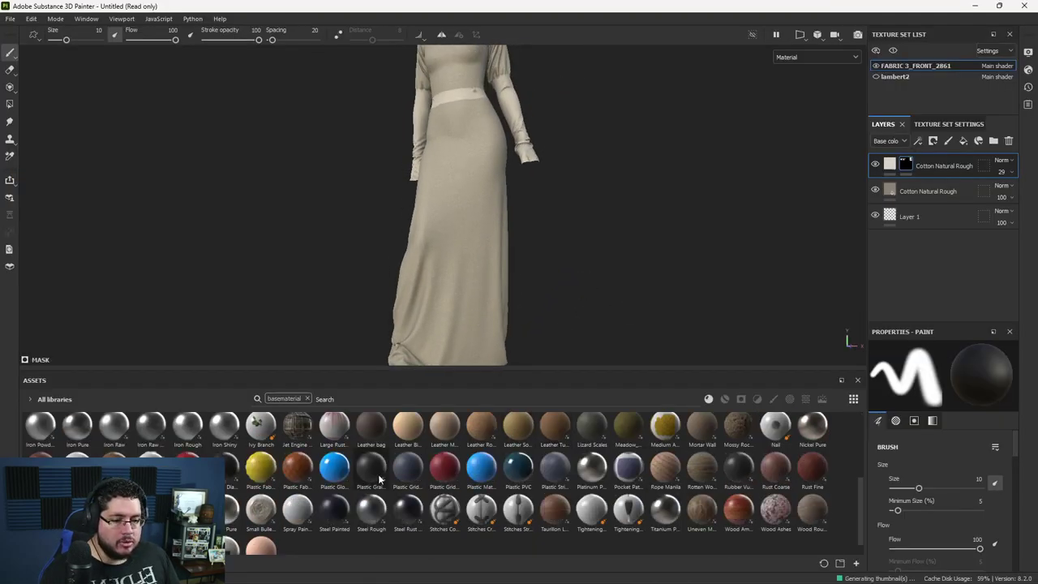
mouse_move(811, 466)
left_mouse_down()
mouse_move(932, 167)
mouse_move(891, 207)
mouse_move(819, 464)
left_mouse_up()
left_click_drag(923, 155, 925, 161)
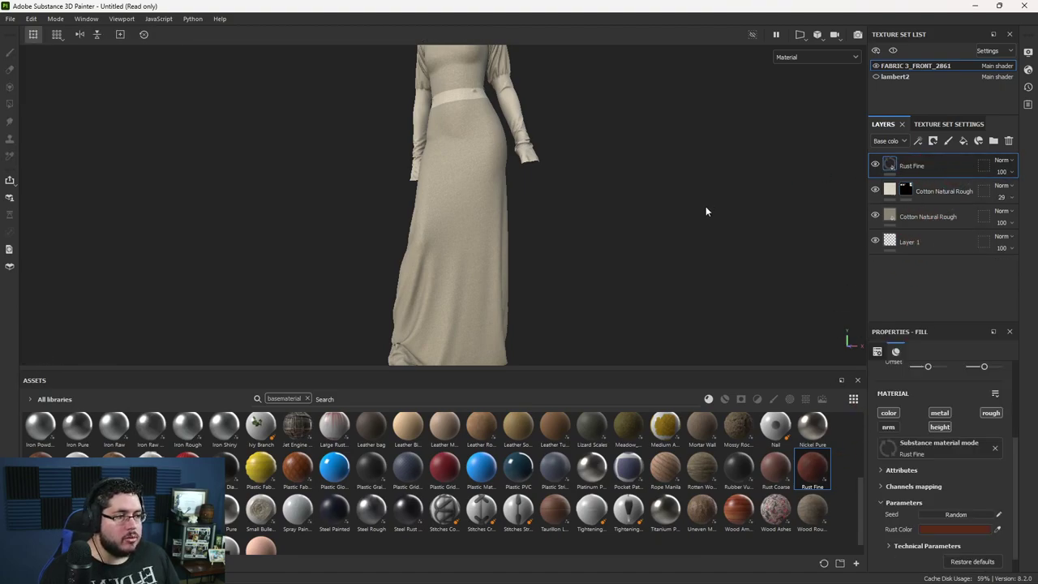
Step: Change the Rust Color of the Rust Fine layer to a dark green and check it on the dress
left_click(944, 531)
left_click(926, 400)
left_click_drag(881, 394, 839, 420)
left_click(932, 290)
right_click_drag(480, 253, 557, 300, "alt")
middle_click_drag(430, 264, 441, 212, "alt")
left_click_drag(623, 277, 503, 212, "alt")
Step: Give the green Rust Fine layer a black mask driven by a Dirt generator
right_click(908, 166)
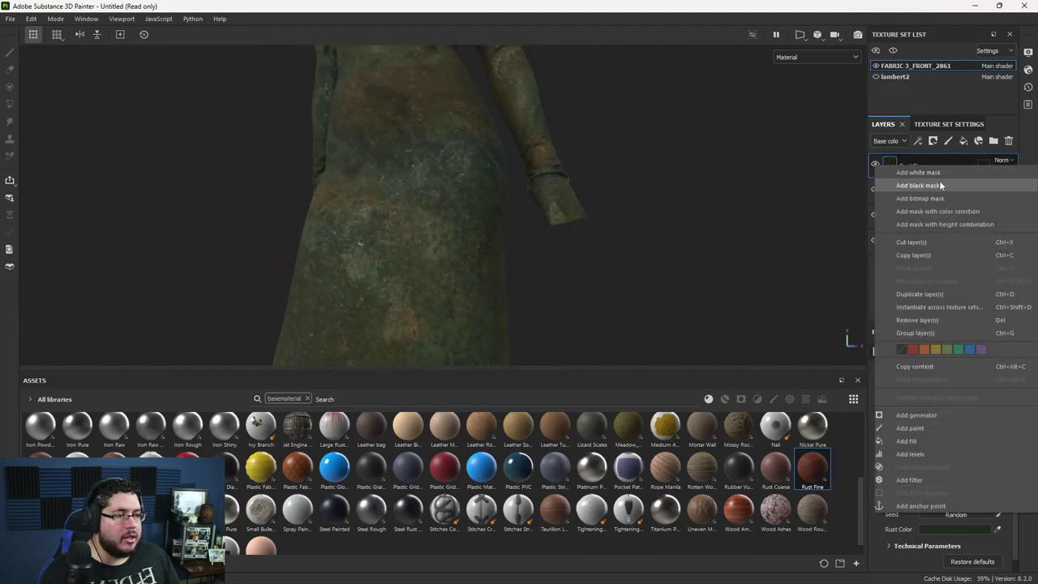
left_click(941, 185)
right_click(903, 162)
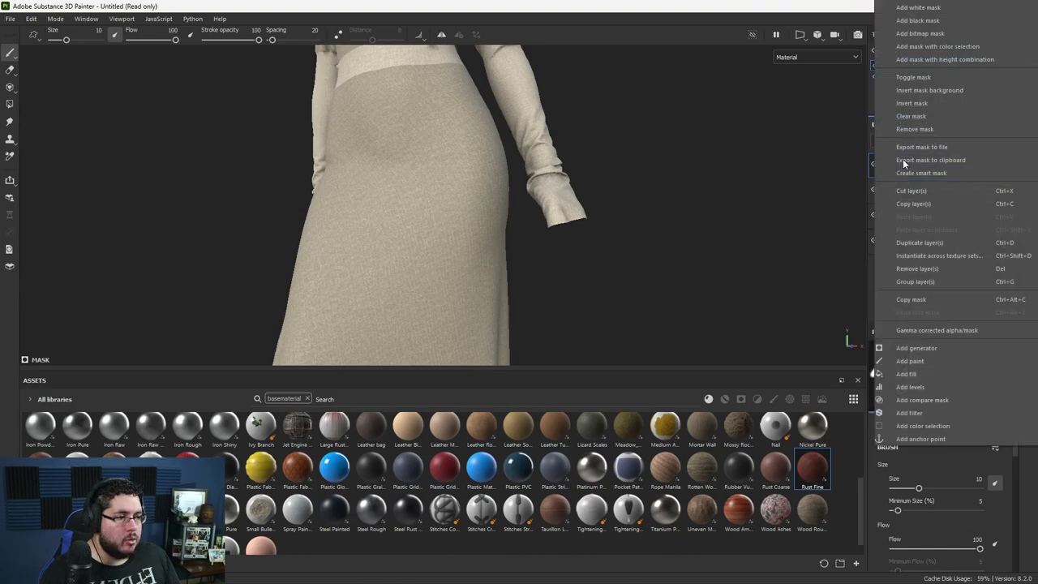
left_click(927, 348)
left_click(930, 386)
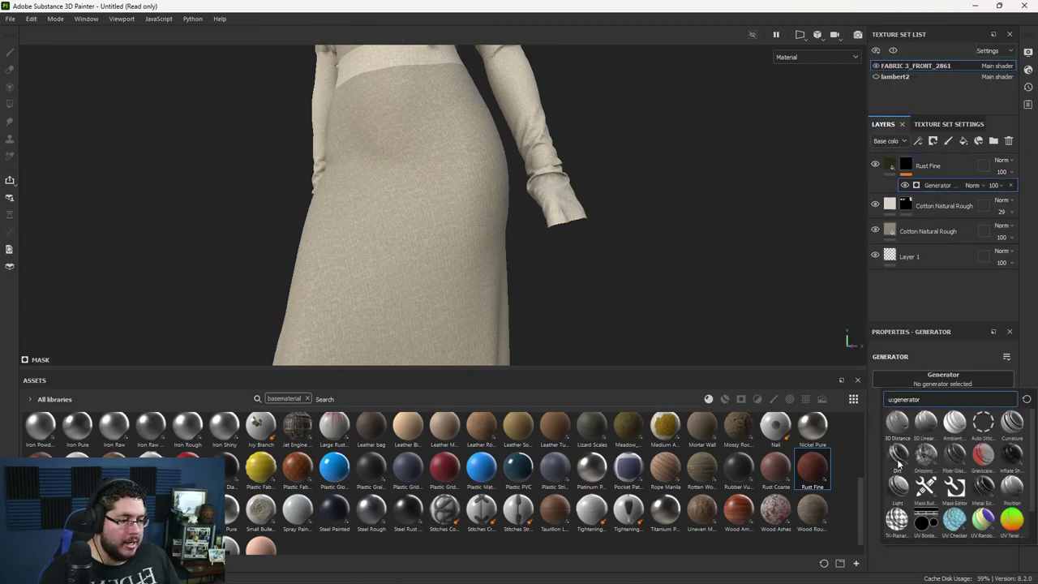
scroll(567, 234, "down", 5)
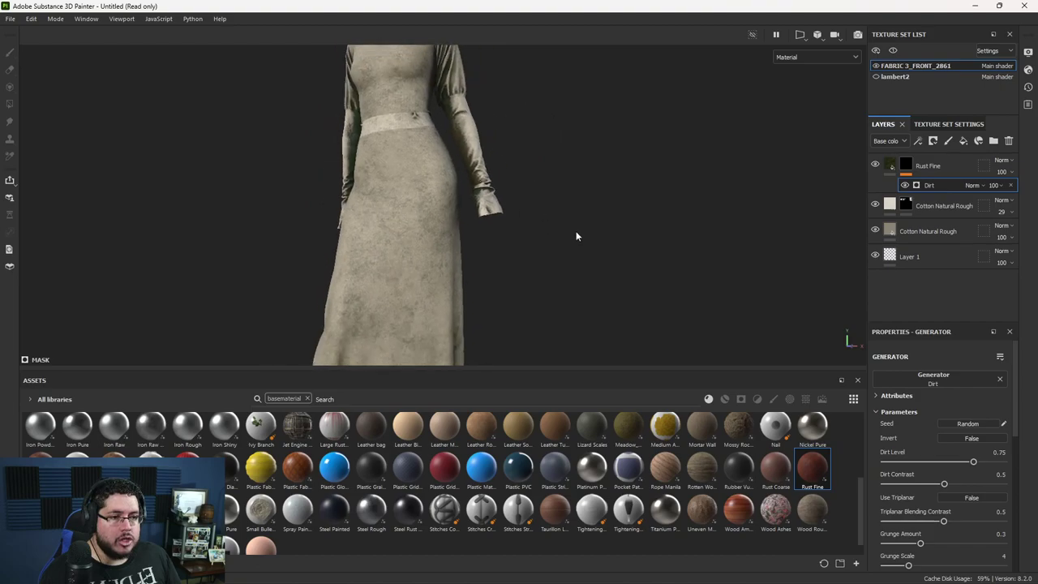
Step: Examine the green dirt in the skirt's hem and folds, the sleeves and the bodice from all sides
left_click_drag(565, 232, 496, 235, "alt")
middle_click_drag(496, 234, 546, 206, "alt")
right_click_drag(546, 206, 494, 279, "alt")
middle_click_drag(494, 278, 519, 212, "alt")
right_click_drag(519, 213, 498, 278, "alt")
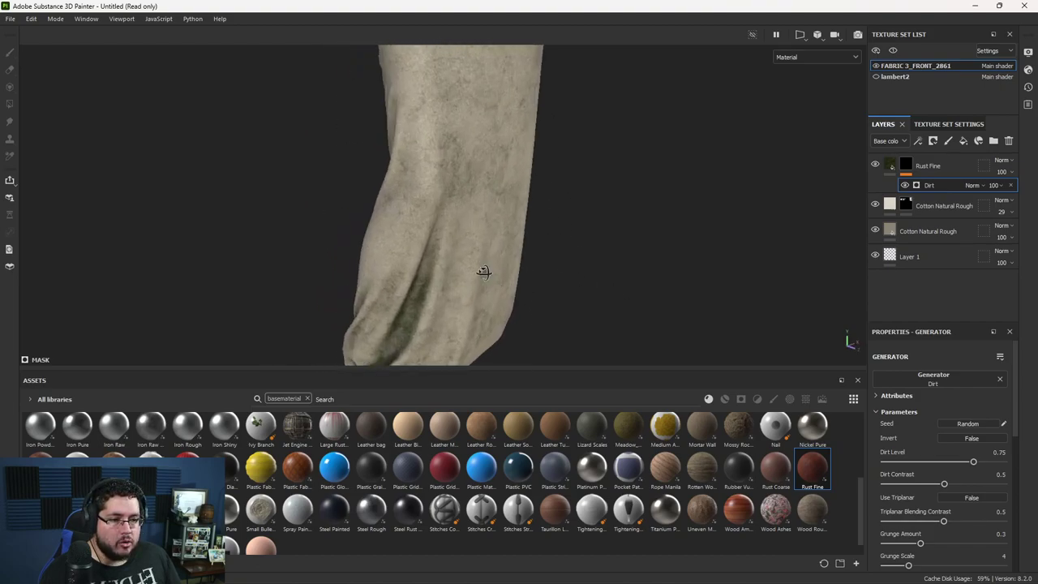
middle_click_drag(497, 278, 523, 243, "alt")
left_click_drag(523, 240, 629, 288, "alt")
middle_click_drag(630, 288, 504, 285, "alt")
left_click_drag(505, 286, 388, 272, "alt")
middle_click_drag(388, 271, 405, 349, "alt")
right_click_drag(406, 349, 447, 197, "alt")
middle_click_drag(354, 69, 389, 208, "alt")
right_click_drag(390, 209, 487, 251, "alt")
left_click_drag(487, 251, 839, 235, "alt")
left_click_drag(604, 200, 453, 187, "alt")
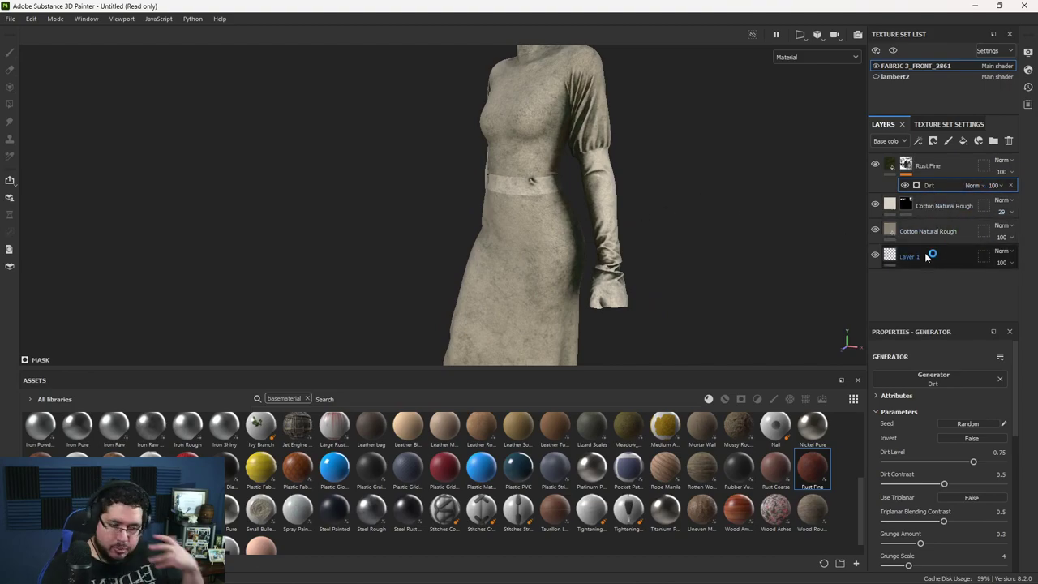
Step: Add a fill with the Clouds 3 texture above the Dirt generator in the Rust Fine mask
right_click(915, 165)
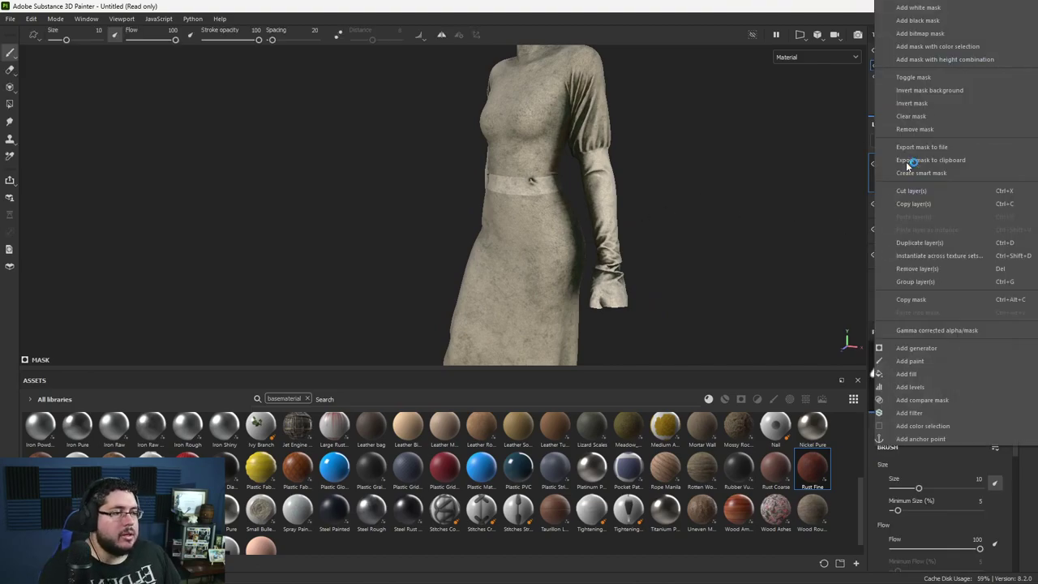
left_click(914, 375)
left_click(934, 417)
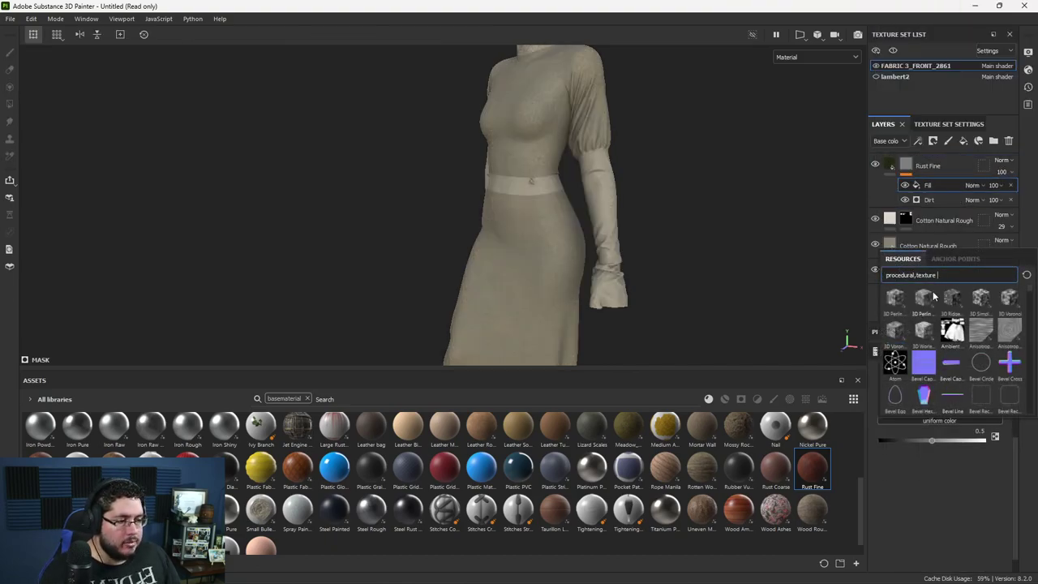
type("cloud")
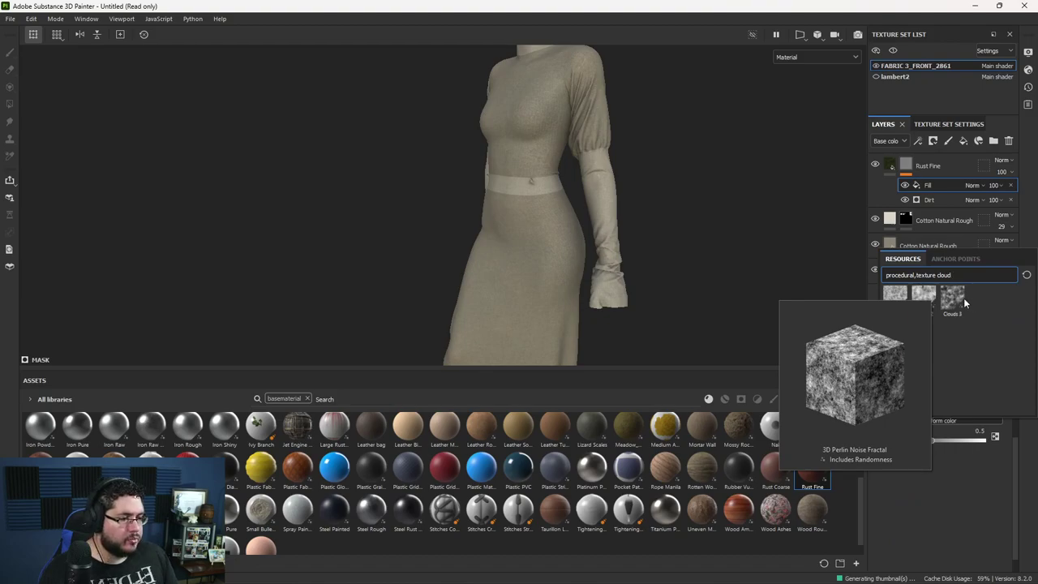
left_click(961, 297)
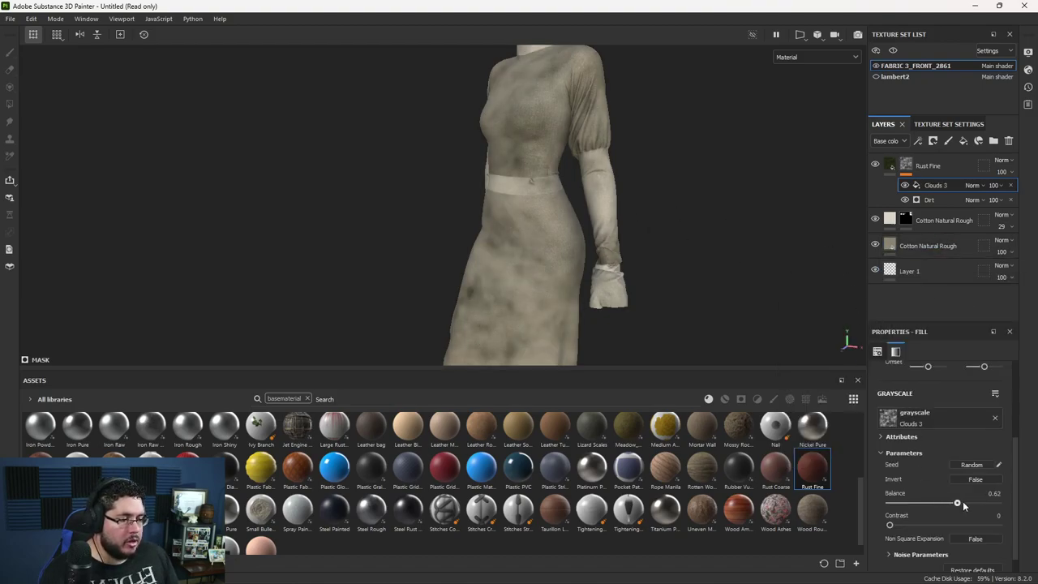
Step: Set the Clouds 3 fill's balance to 0.61, contrast to 0.36 and tiling to 2.42
left_click_drag(963, 503, 956, 503)
left_click_drag(890, 524, 930, 526)
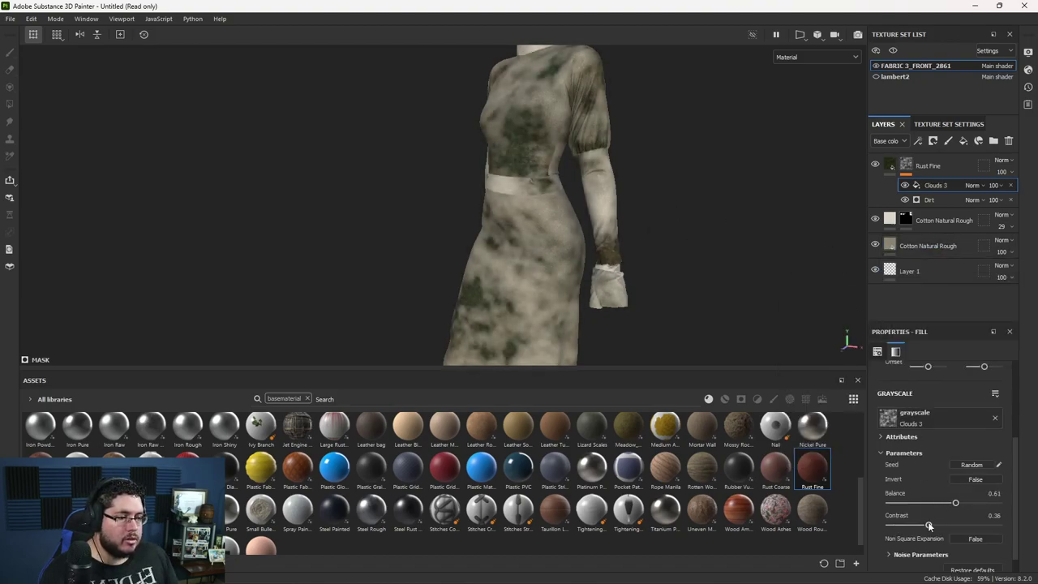
scroll(917, 487, "up", 3)
left_click_drag(933, 459, 934, 461)
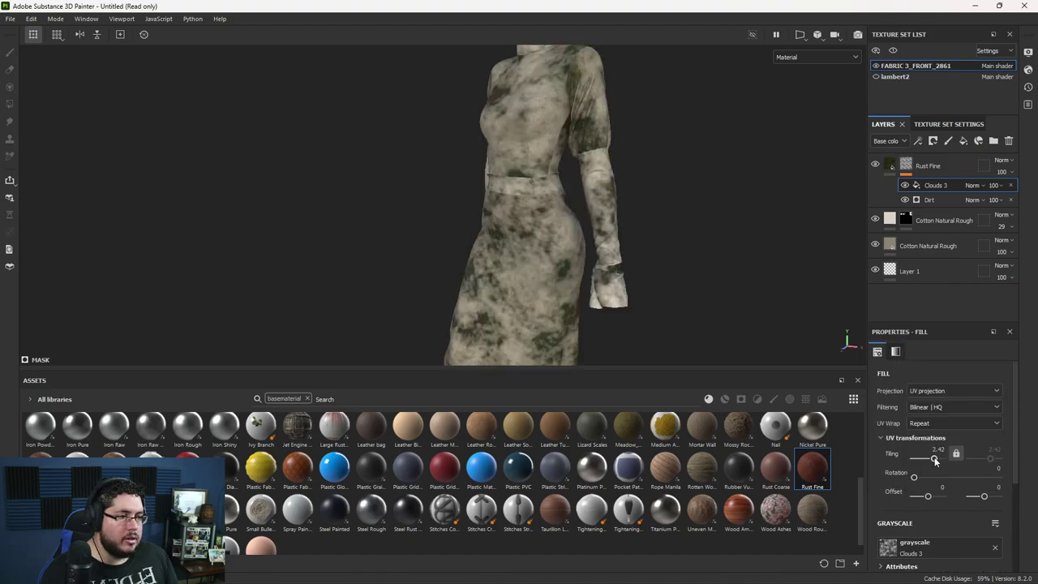
Step: Blend the Clouds 3 fill with Multiply over the Dirt generator and switch it to tri-planar projection
left_click(979, 186)
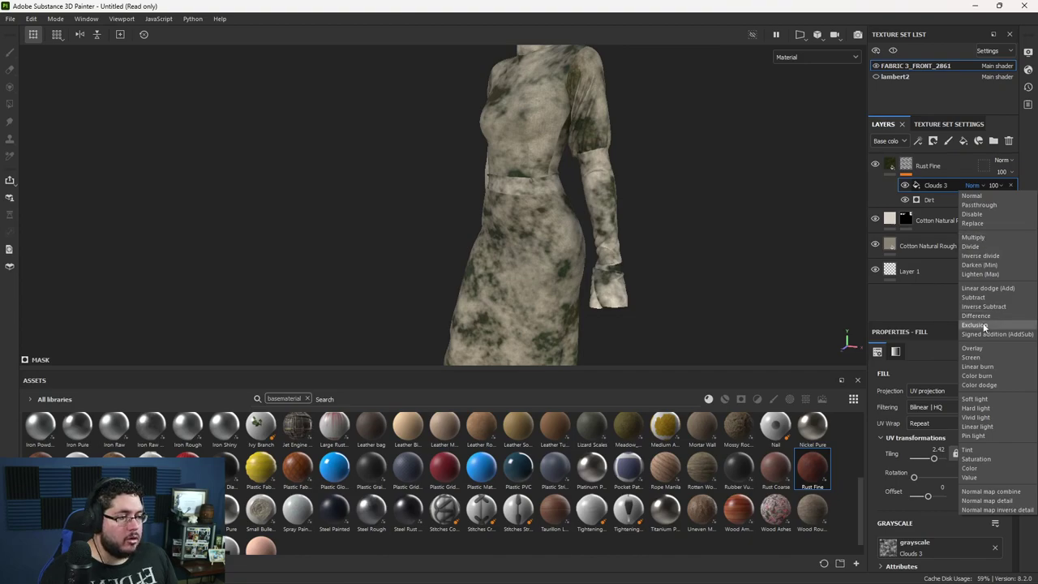
left_click(973, 238)
left_click_drag(725, 232, 697, 194, "alt")
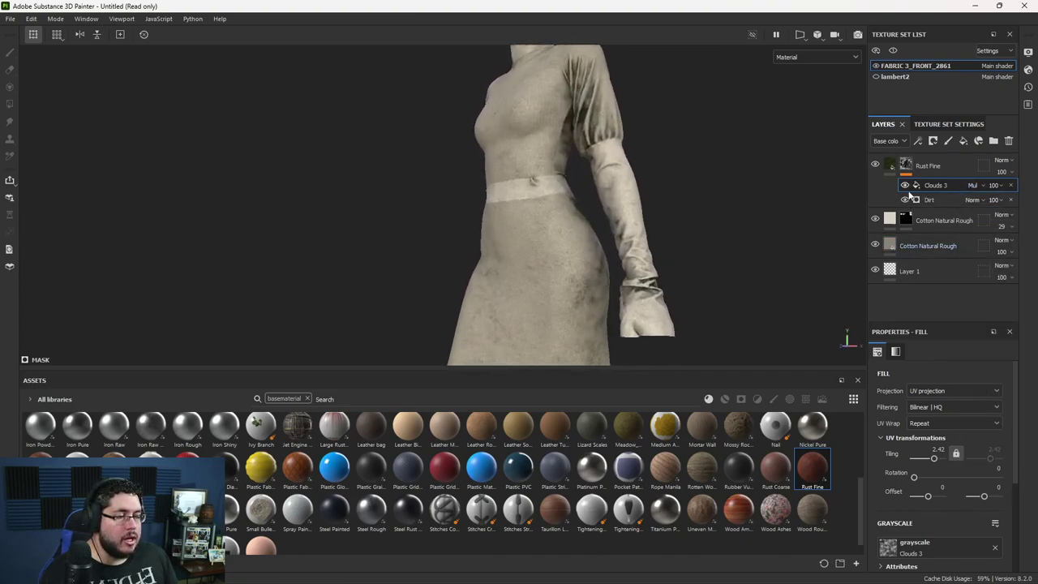
left_click(929, 393)
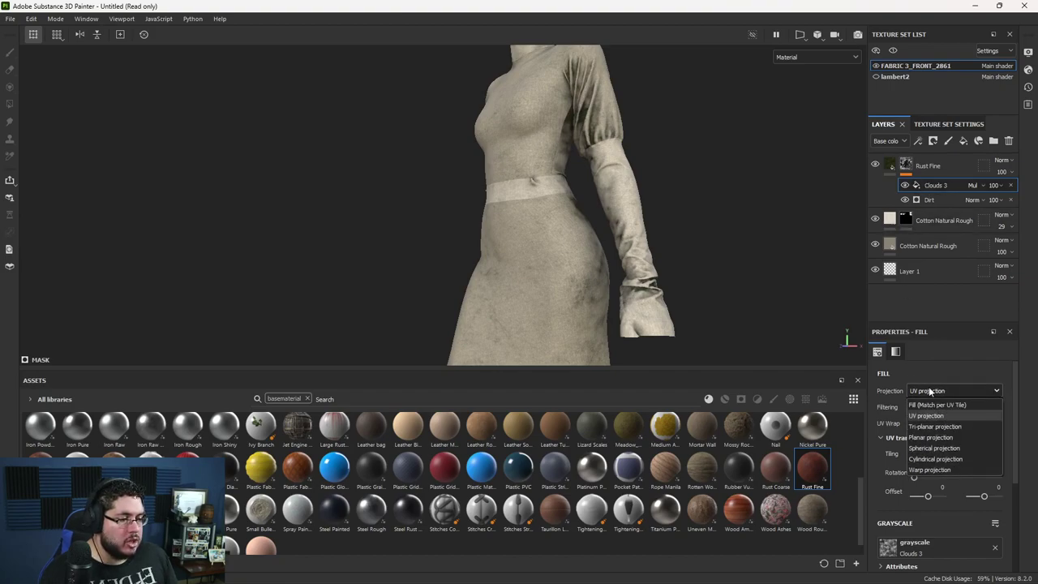
left_click(934, 417)
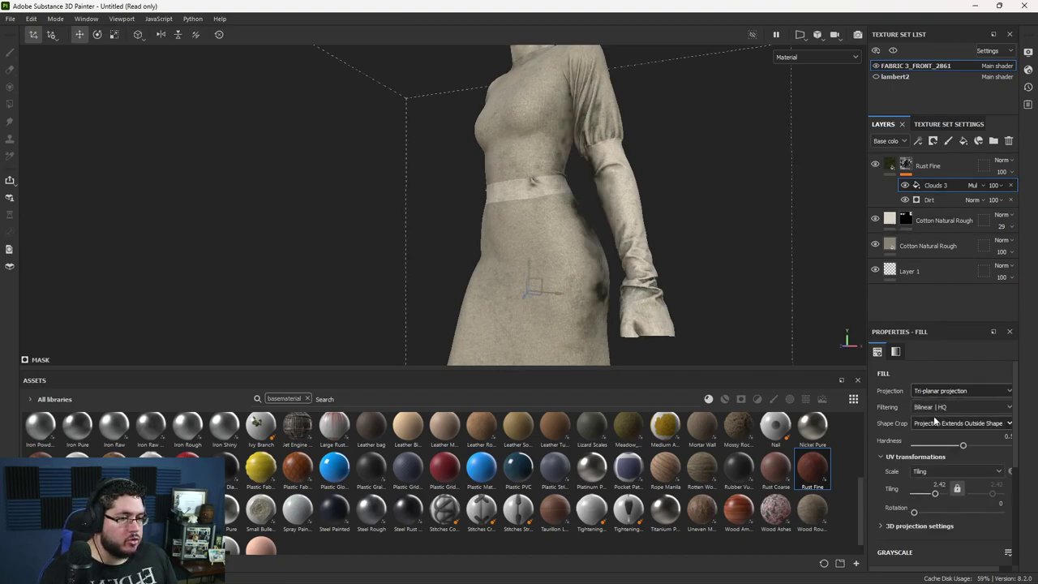
Step: Switch the Rust Fine layer's material to tri-planar projection and check the stains around the waist and sleeves
left_click(926, 200)
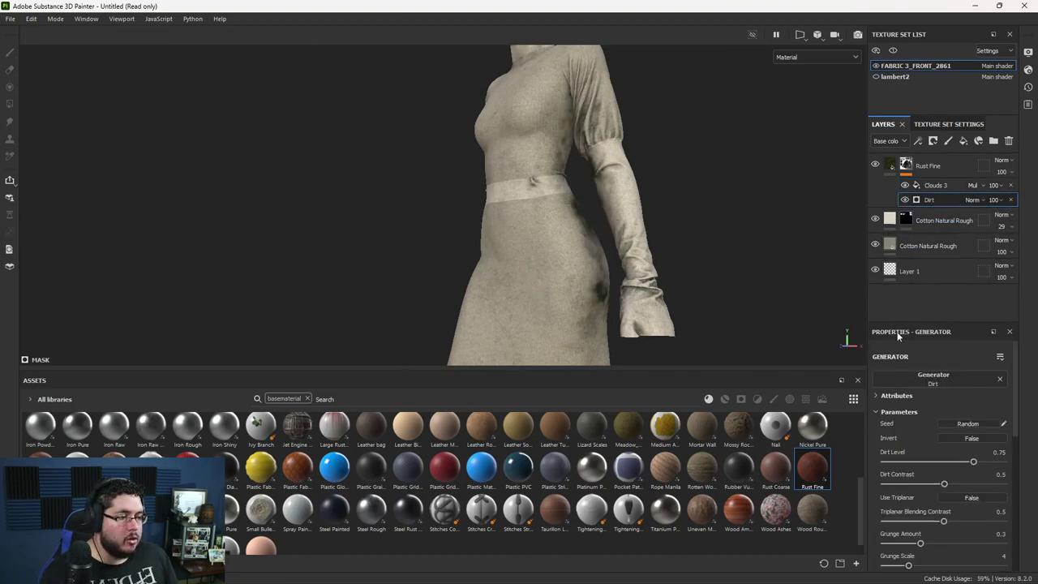
left_click(890, 166)
left_click(937, 391)
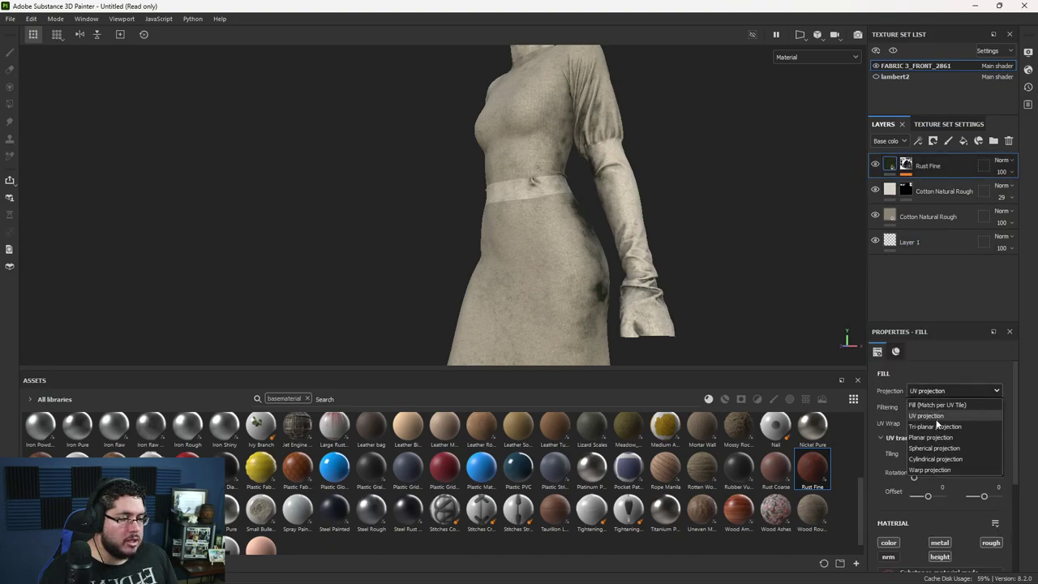
left_click(938, 428)
left_click_drag(702, 256, 623, 240, "alt")
right_click_drag(623, 235, 669, 308, "shift")
middle_click_drag(669, 309, 633, 288, "alt")
scroll(633, 289, "down", 6)
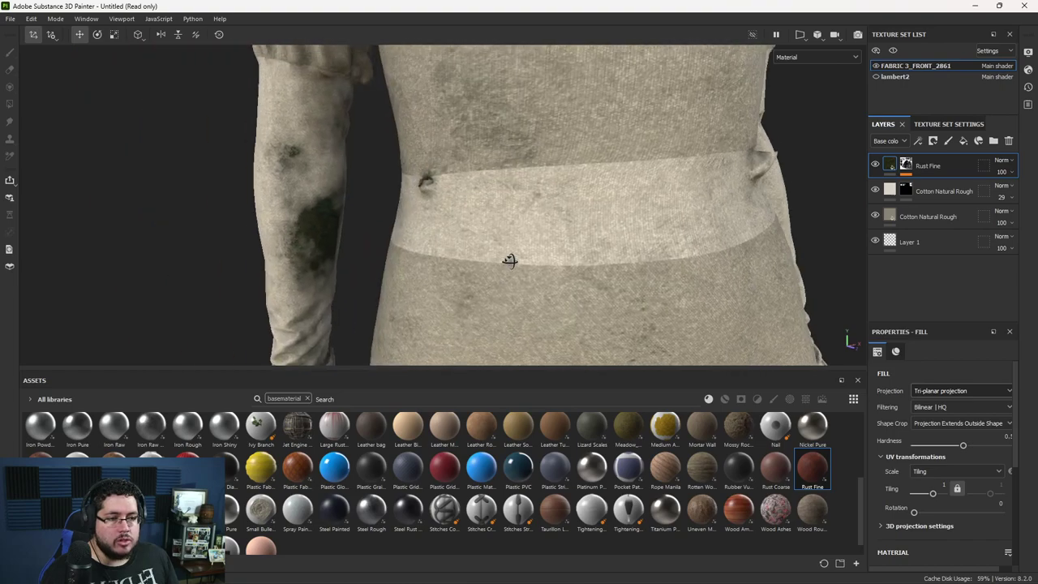
Step: Set the green Rust Fine layer's blending mode to Overlay and its opacity to 69
left_click(1001, 162)
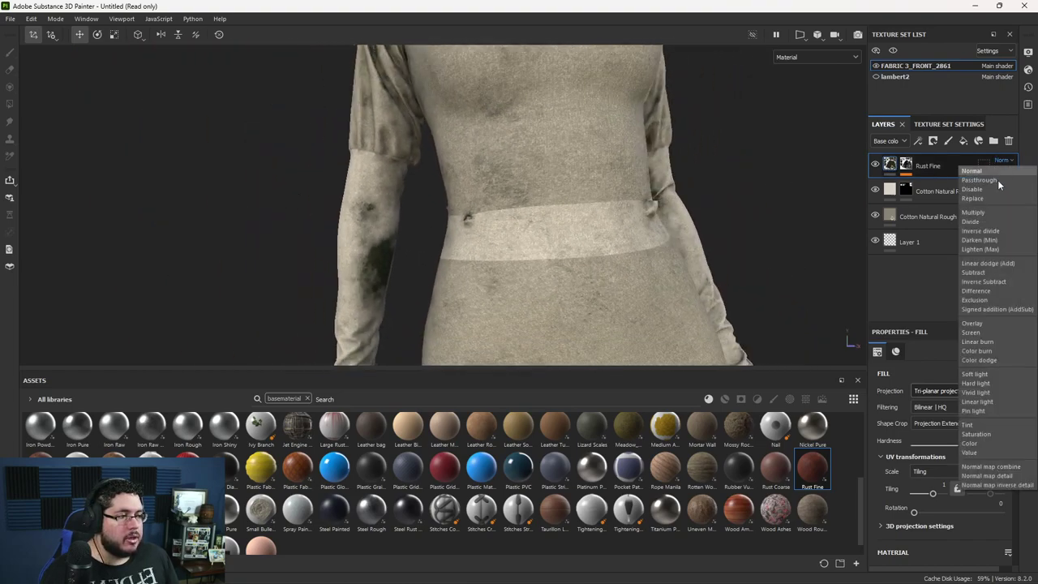
left_click(983, 323)
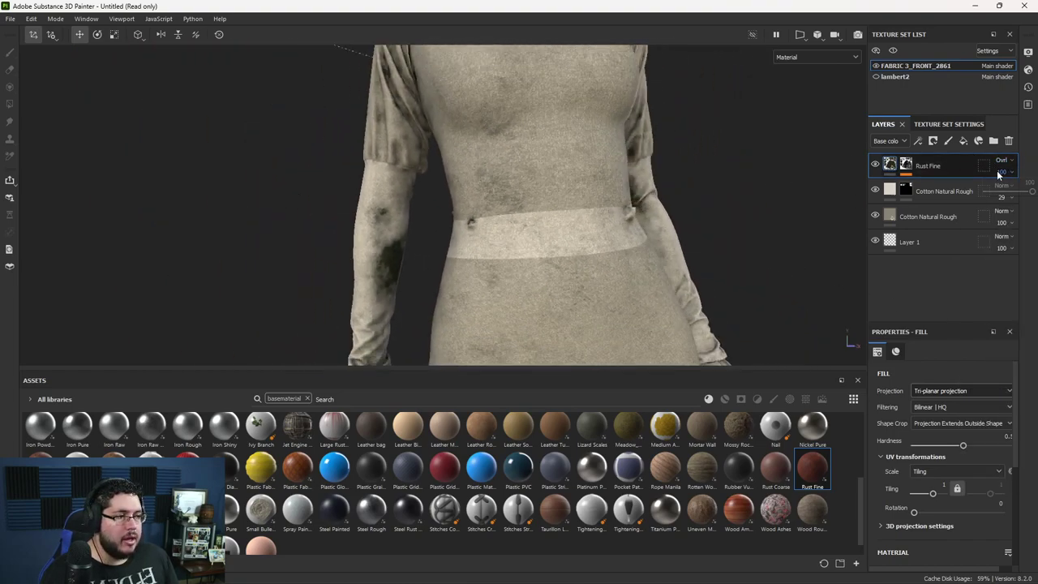
mouse_move(1025, 195)
left_mouse_down()
mouse_move(991, 194)
mouse_move(1019, 195)
left_mouse_up()
Step: Examine the green stains blended into the fabric across the whole dress
right_click_drag(730, 154, 512, 293, "alt")
middle_click_drag(512, 294, 568, 118, "alt")
right_click_drag(568, 117, 422, 135, "alt")
left_click_drag(422, 136, 644, 239, "alt")
middle_click_drag(644, 239, 568, 127, "alt")
right_click_drag(568, 127, 479, 153, "alt")
middle_click_drag(479, 153, 445, 209, "alt")
left_click_drag(445, 209, 571, 166, "alt")
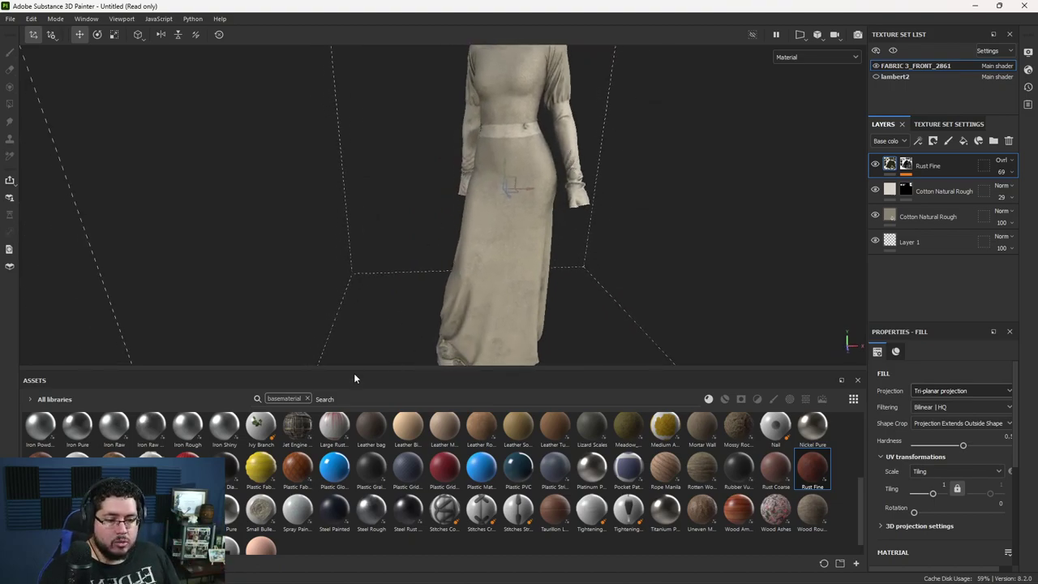
Step: Add a second, red Rust Fine layer on top with a black mask and filter the assets to brushes
right_click(927, 165)
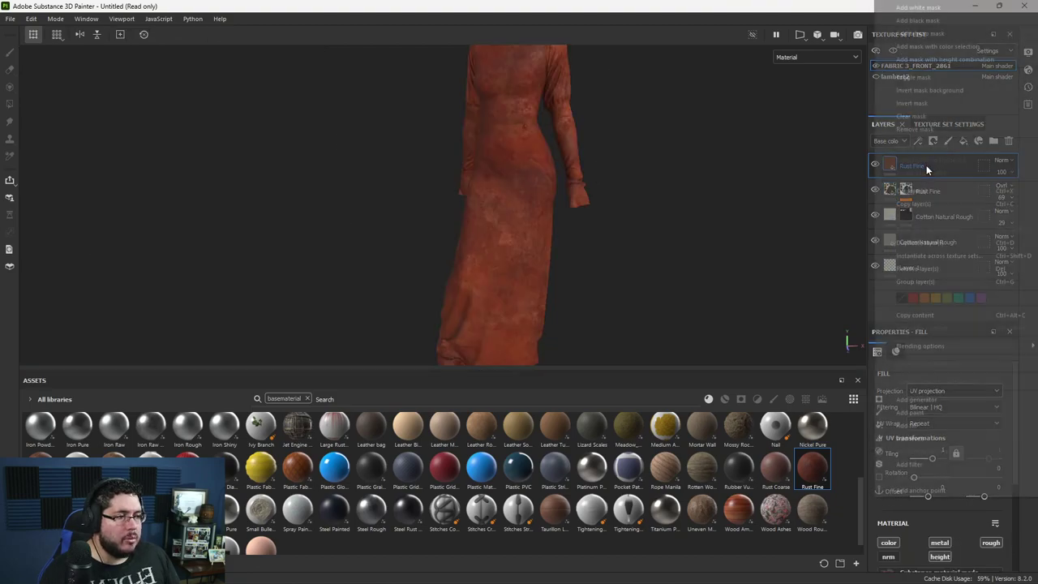
left_click(922, 23)
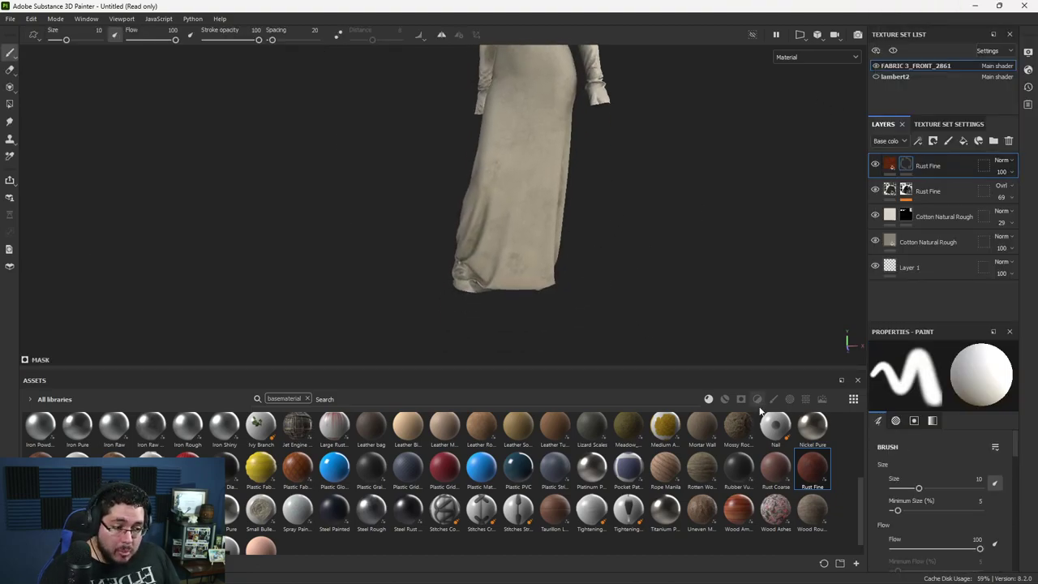
left_click(774, 400)
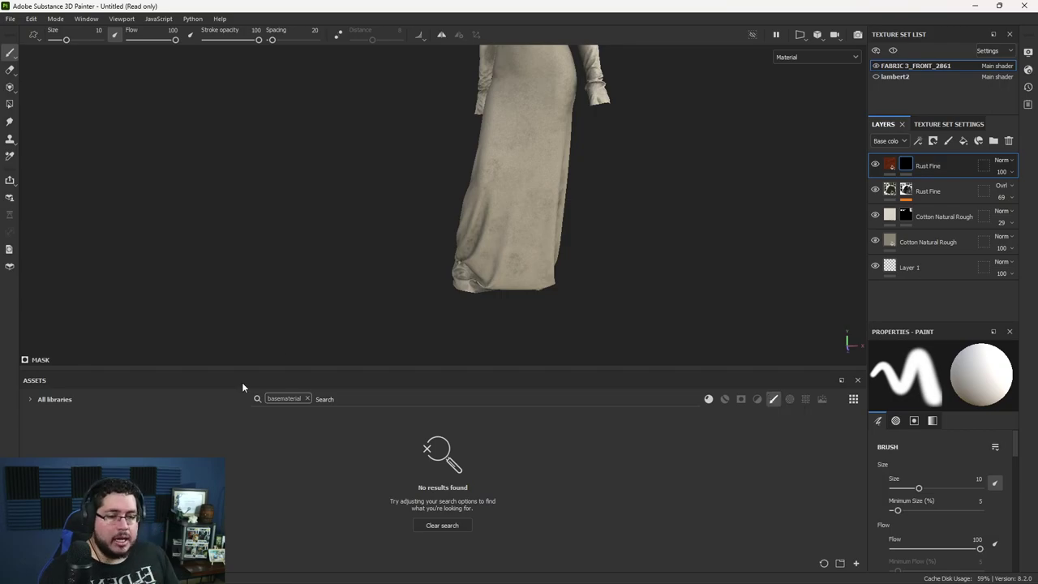
Step: Remove the basematerial filter from the assets, choose the Dirt 1 brush and enlarge it to about 42.65
left_click(307, 399)
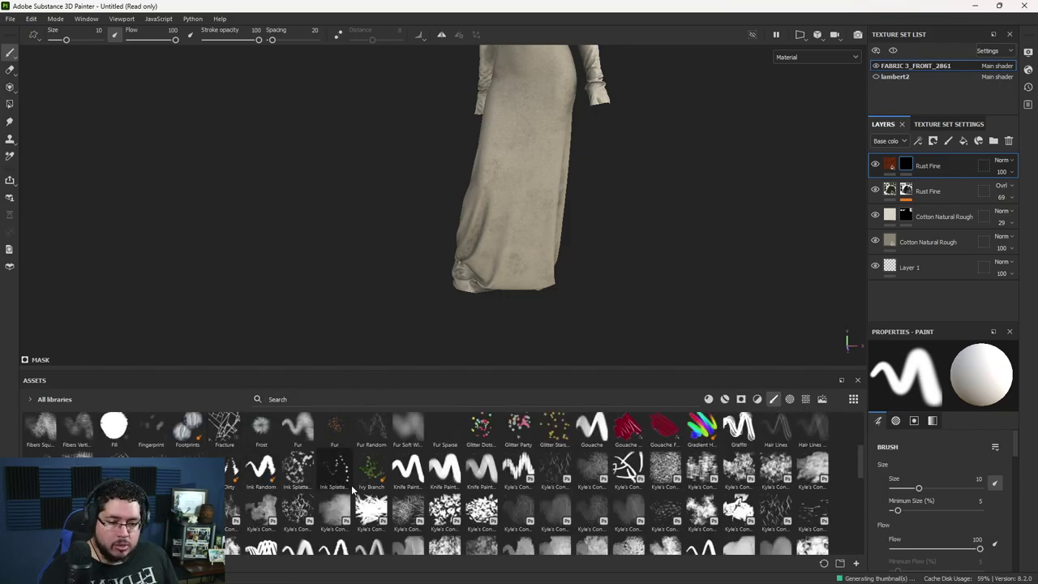
scroll(353, 491, "up", 3)
left_click(776, 475)
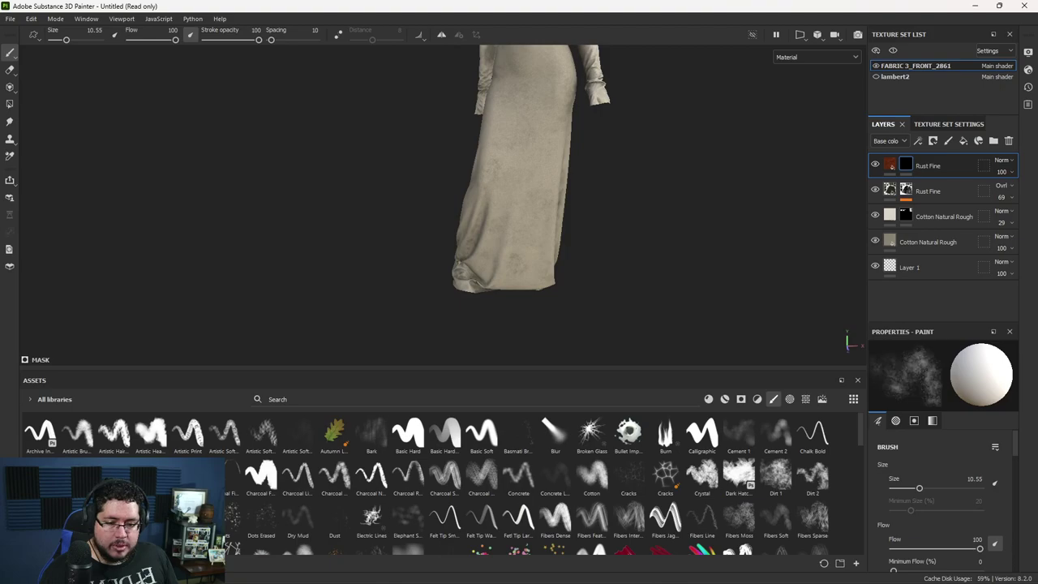
left_click_drag(489, 215, 489, 293, "alt")
right_click_drag(490, 293, 521, 292, "ctrl")
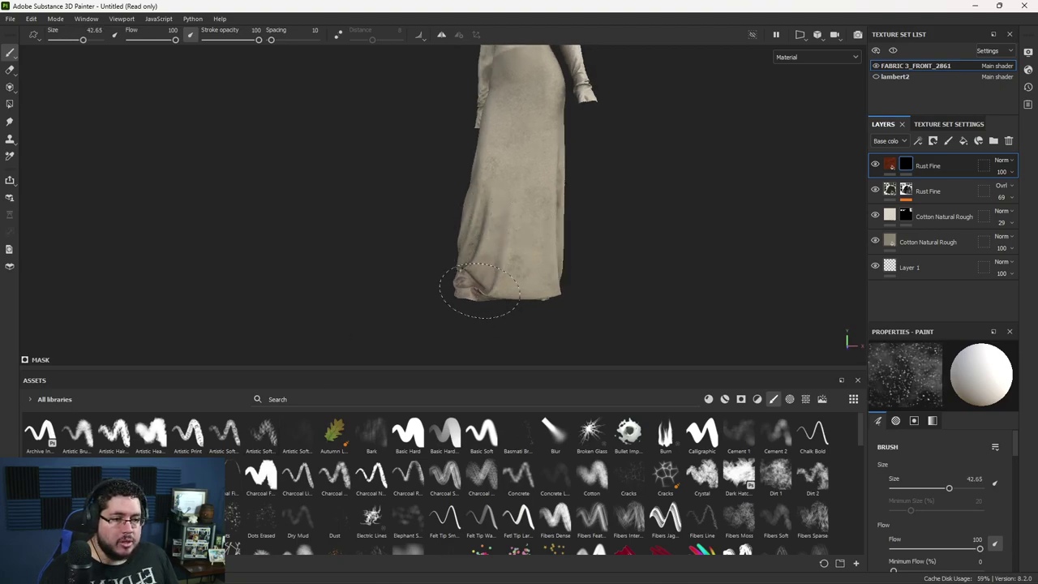
Step: Paint speckled red rust stains into the top Rust Fine layer's mask around the hem and lower skirt
left_click_drag(469, 245, 522, 273)
mouse_move(481, 193)
left_mouse_down()
mouse_move(530, 279)
mouse_move(561, 282)
mouse_move(536, 288)
mouse_move(540, 314)
mouse_move(513, 304)
mouse_move(551, 289)
mouse_move(609, 309)
left_mouse_up()
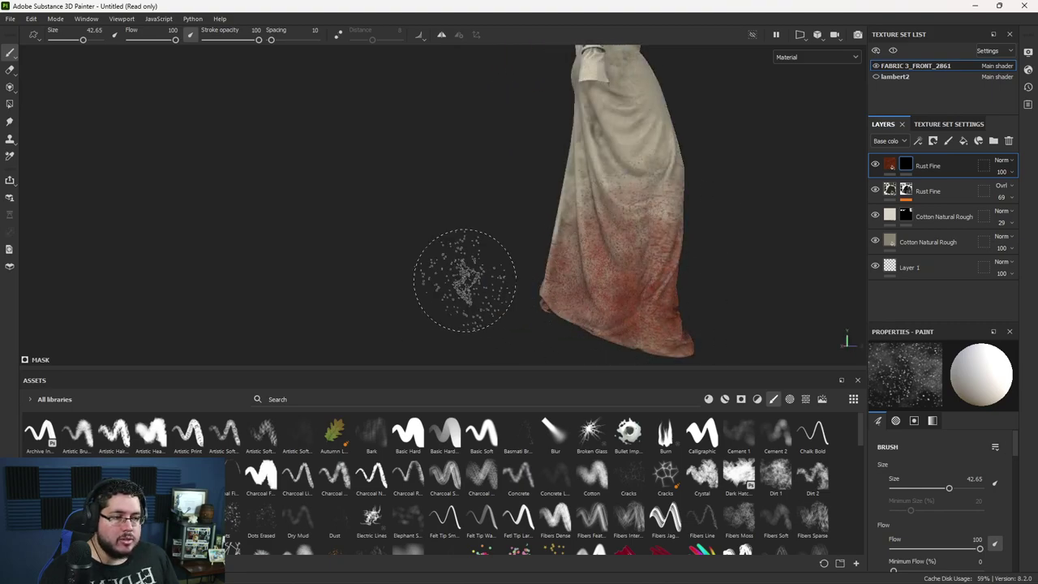
left_click_drag(465, 280, 576, 318, "alt")
mouse_move(503, 273)
left_mouse_down("alt")
mouse_move(577, 236)
mouse_move(548, 248)
left_mouse_up("alt")
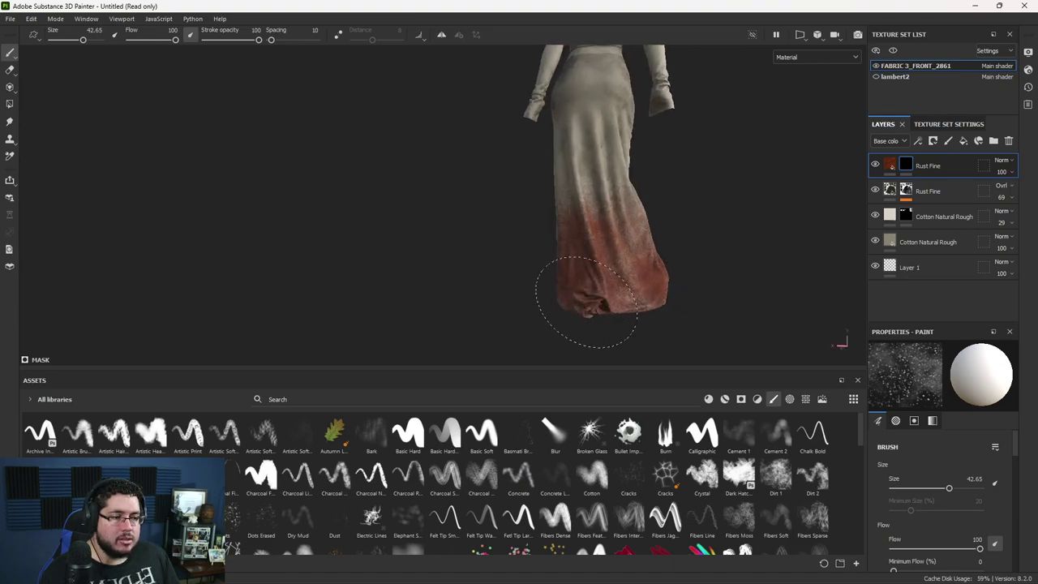
Step: Extend the red stains onto both sleeve cuffs and build them up further on the front of the skirt
left_click_drag(560, 296, 571, 246, "alt")
mouse_move(485, 241)
left_mouse_down("alt")
mouse_move(515, 209)
mouse_move(480, 232)
mouse_move(512, 232)
mouse_move(472, 238)
mouse_move(575, 220)
left_mouse_up("alt")
mouse_move(671, 210)
left_mouse_down("alt")
mouse_move(487, 232)
mouse_move(511, 261)
left_mouse_up("alt")
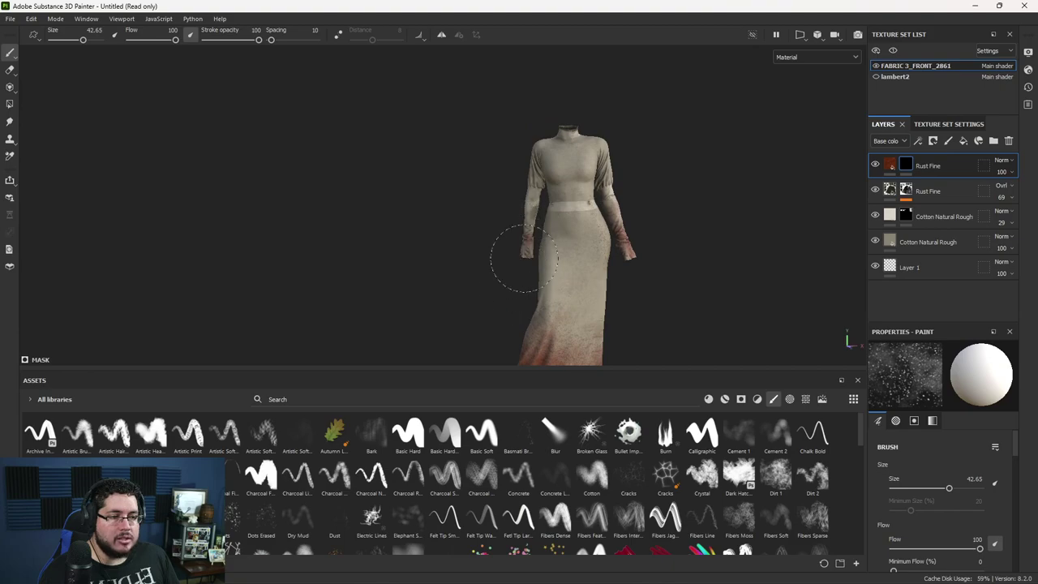
mouse_move(560, 308)
left_mouse_down("alt")
mouse_move(560, 261)
mouse_move(556, 291)
mouse_move(598, 290)
left_mouse_up("alt")
left_click_drag(601, 339, 838, 203, "alt")
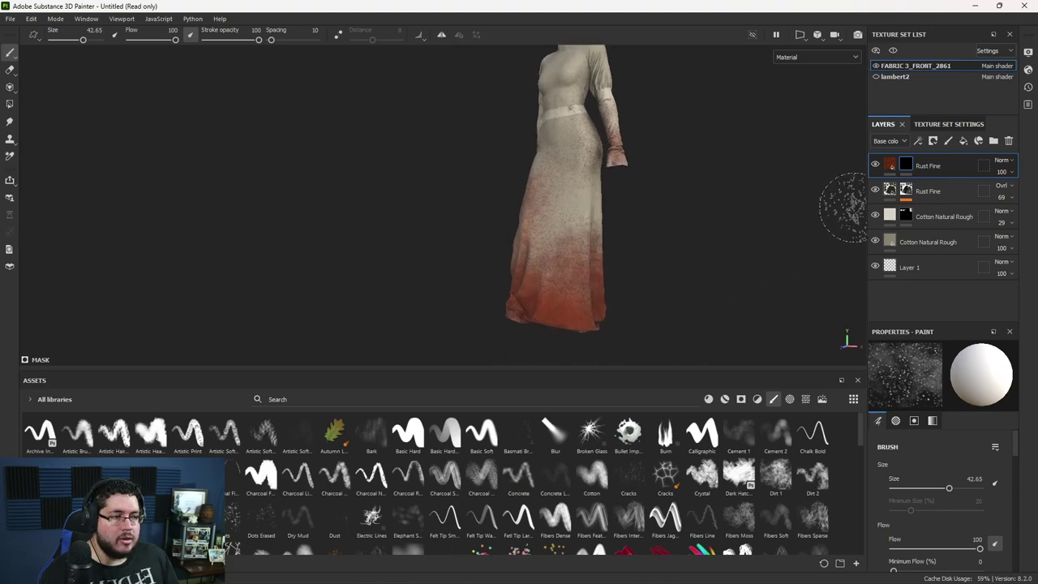
Step: Recolour the top Rust Fine layer by setting its Rust Color to a dark, muted green, trying a deep purple first
left_click(890, 164)
scroll(944, 507, "down", 5)
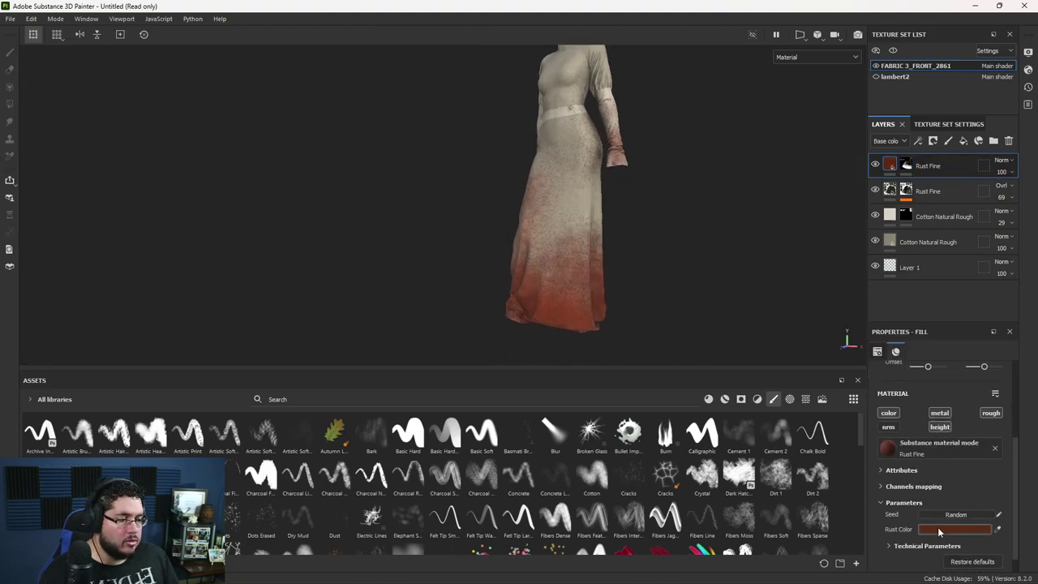
left_click(938, 529)
left_click_drag(921, 375, 921, 351)
left_click(882, 415)
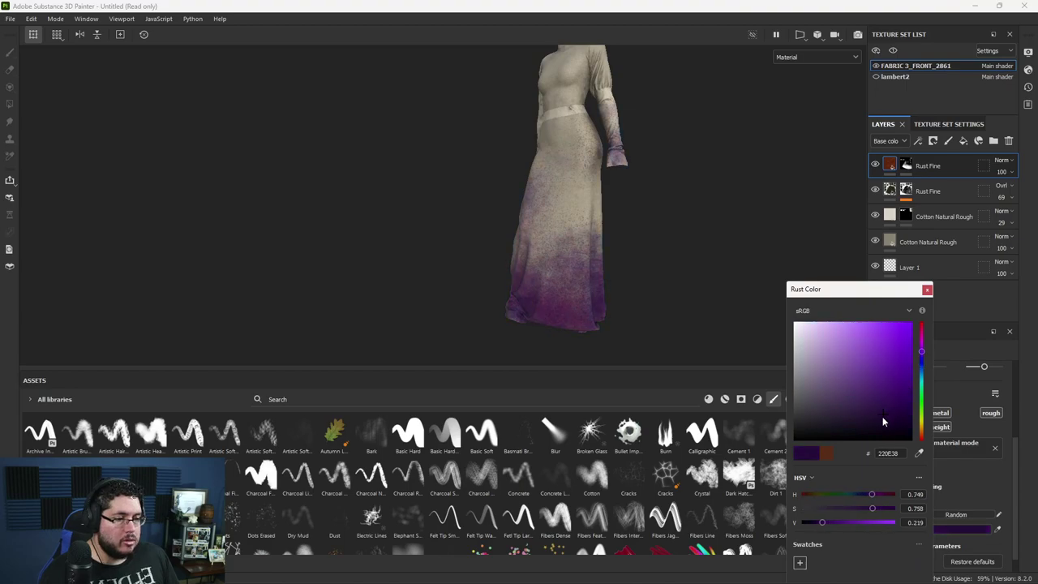
left_click(922, 400)
left_click_drag(832, 408, 824, 420)
mouse_move(922, 414)
left_mouse_down()
mouse_move(922, 438)
mouse_move(922, 397)
left_mouse_up()
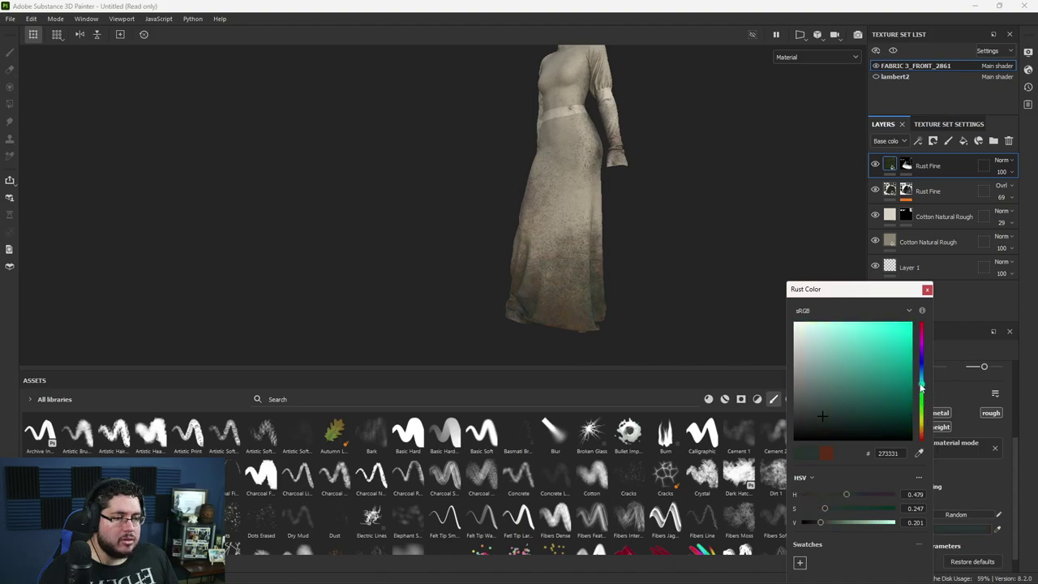
left_click_drag(751, 354, 635, 280, "alt")
left_click(927, 290)
Step: Open the blending mode choices for the top Rust Fine layer
left_click(1002, 159)
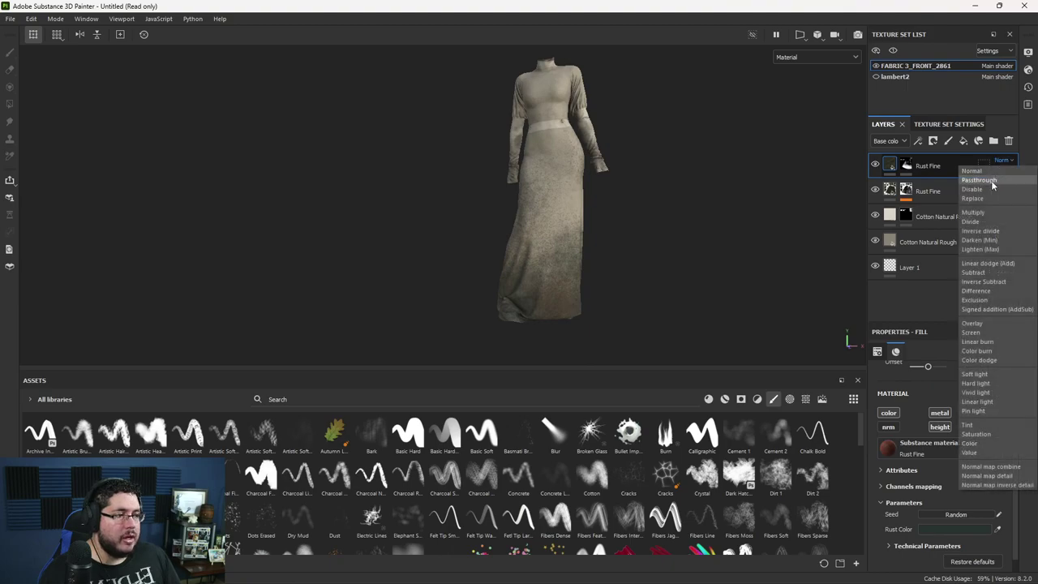
Step: Set the top Rust Fine layer's blending mode to Overlay and its opacity to 80
left_click(982, 324)
left_click_drag(679, 236, 737, 269, "alt")
middle_click_drag(612, 229, 595, 285, "alt")
left_click_drag(1032, 191, 1012, 192)
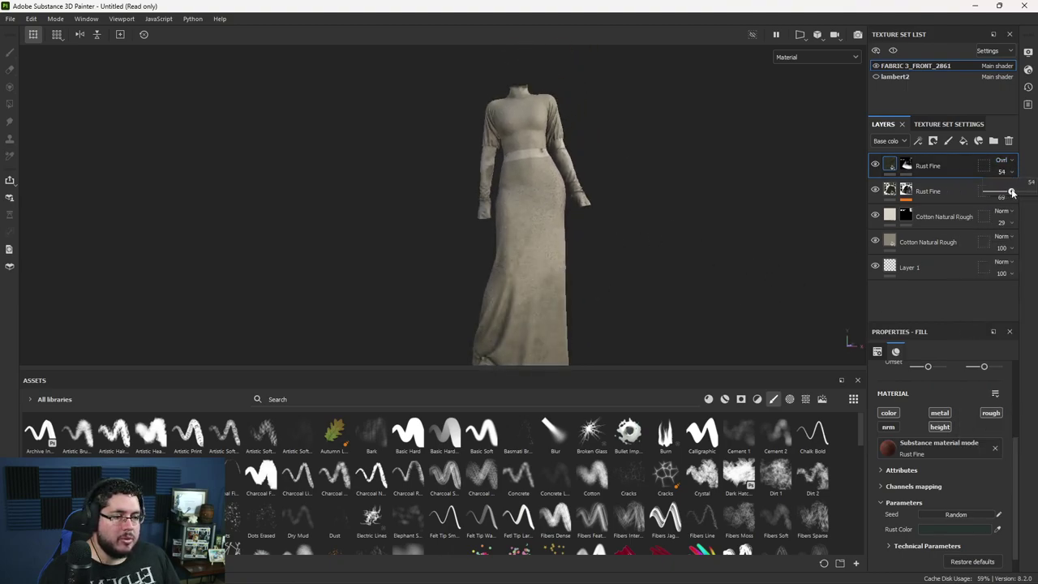
left_click_drag(588, 265, 561, 282, "alt")
right_click_drag(531, 332, 644, 267, "alt")
left_click_drag(644, 267, 714, 253, "alt")
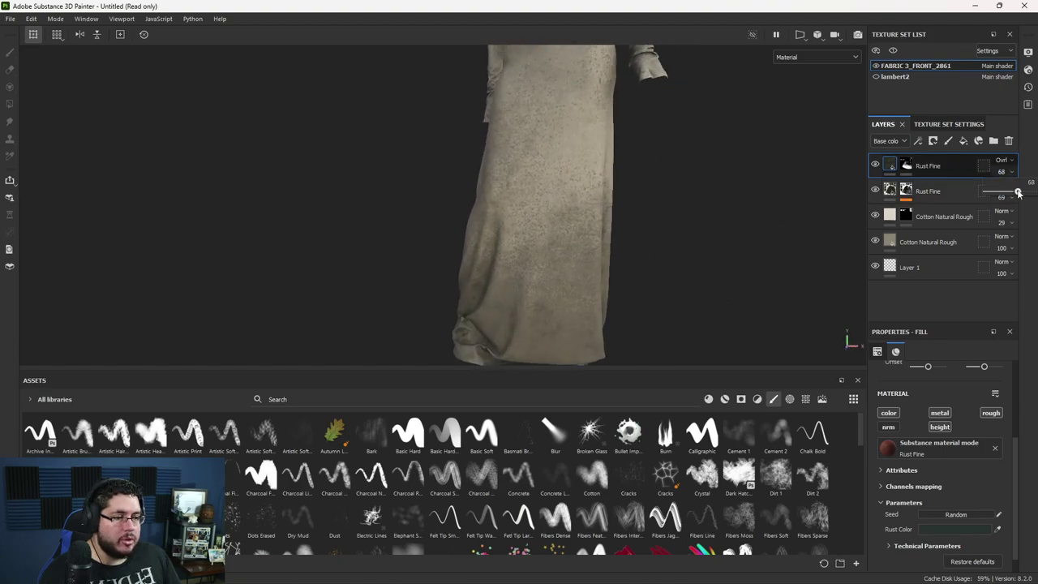
left_click_drag(1019, 193, 1024, 193)
left_click_drag(728, 213, 670, 204, "alt")
right_click_drag(670, 204, 547, 239, "alt")
middle_click_drag(547, 239, 529, 272, "alt")
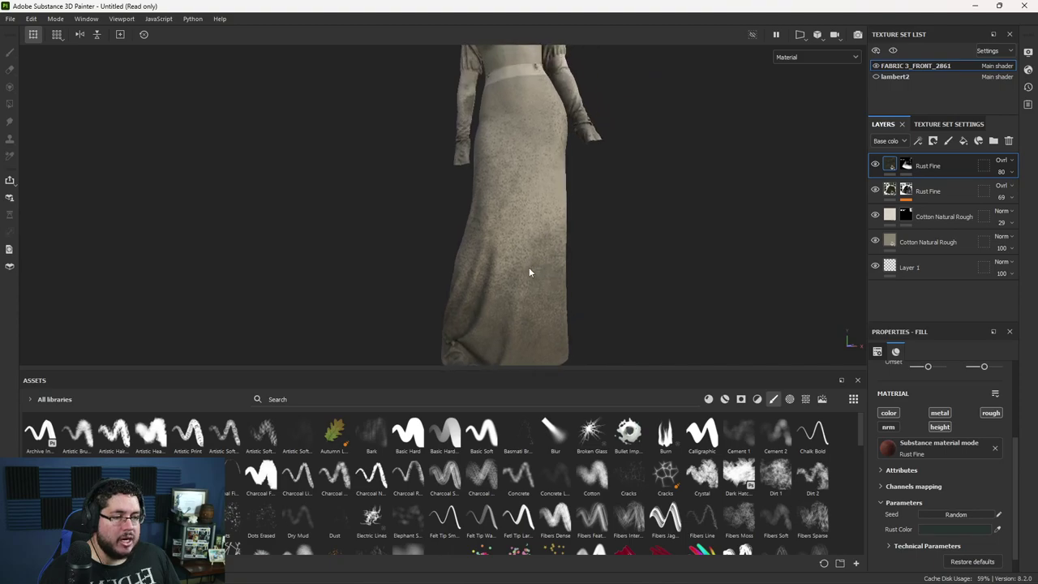
Step: Examine the rust staining on the dress from the hem up to the bodice and sleeves
left_click_drag(529, 272, 478, 261, "alt")
right_click_drag(478, 260, 527, 257, "alt")
middle_click_drag(527, 256, 508, 297, "alt")
left_click_drag(507, 297, 408, 297, "alt")
right_click_drag(408, 297, 553, 303, "alt")
middle_click_drag(553, 303, 479, 309, "alt")
middle_click_drag(545, 296, 572, 183, "alt")
left_click_drag(497, 269, 560, 265, "alt")
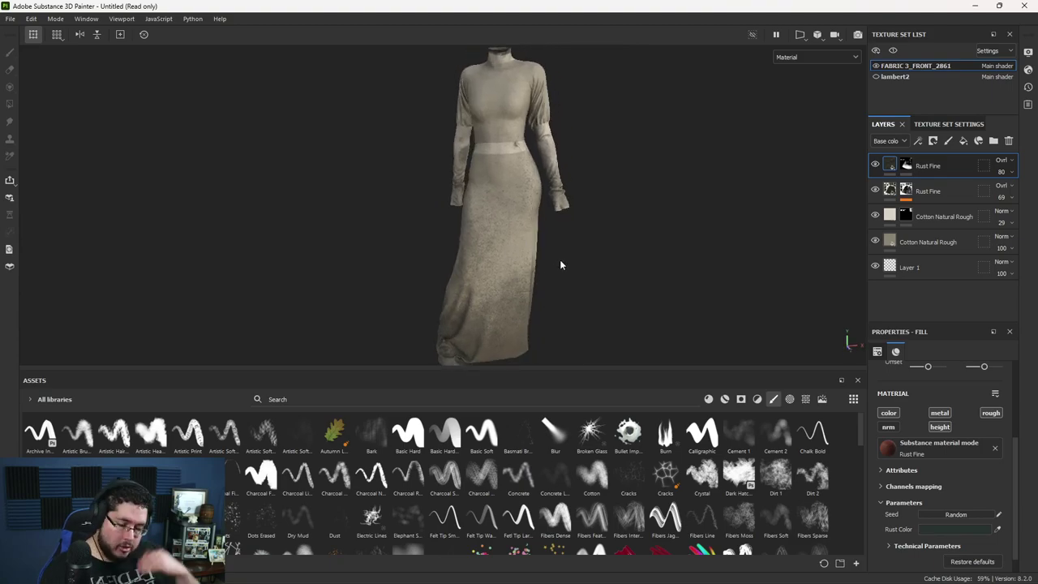
right_click_drag(570, 246, 718, 338, "alt")
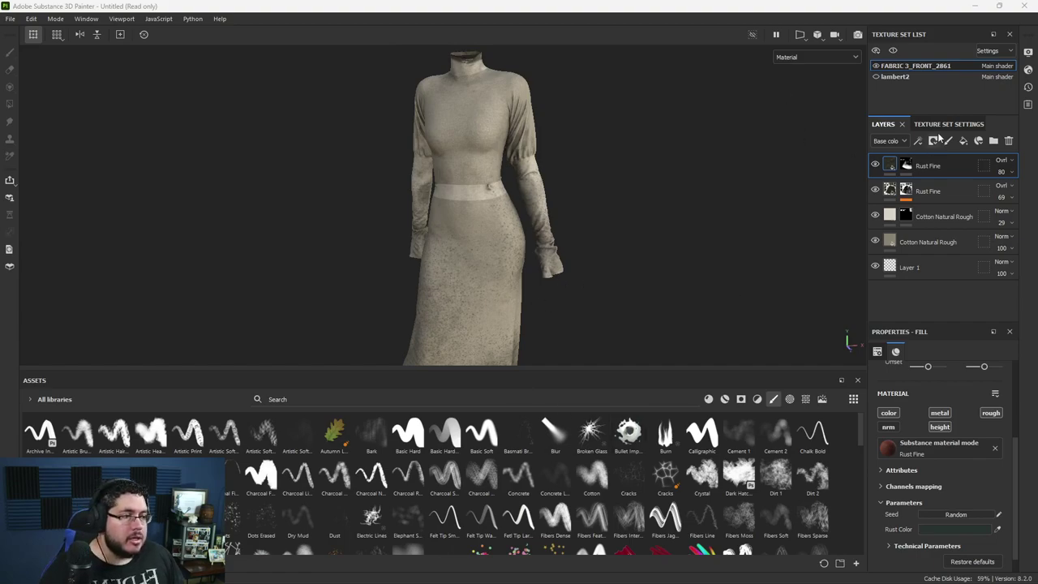
Step: Add a fill layer at the top of the stack with only colour and roughness active, and set roughness to about 0.92
left_click(962, 140)
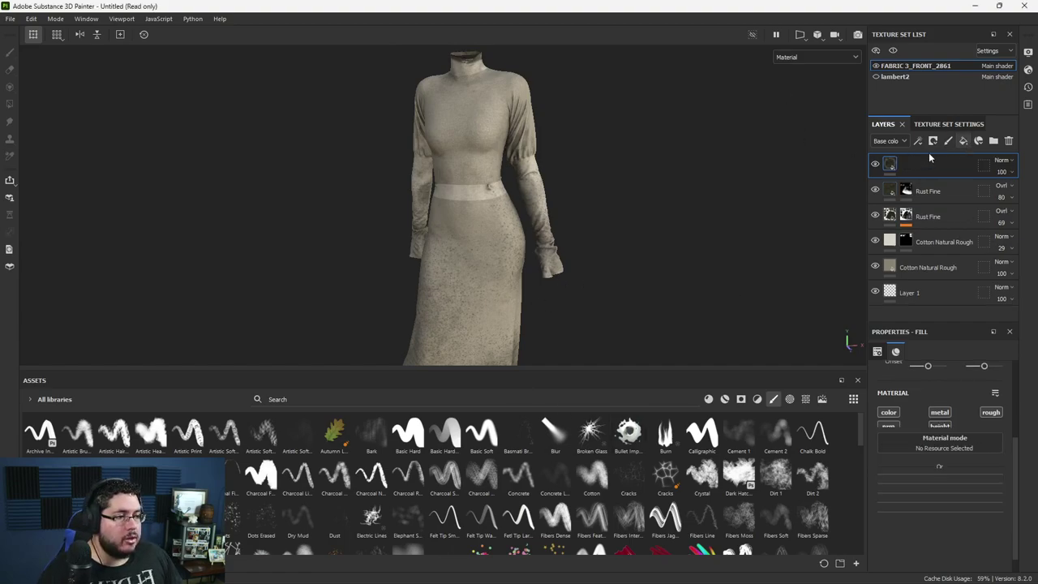
left_click(931, 427)
left_click(894, 428)
left_click(940, 414)
left_click(986, 414)
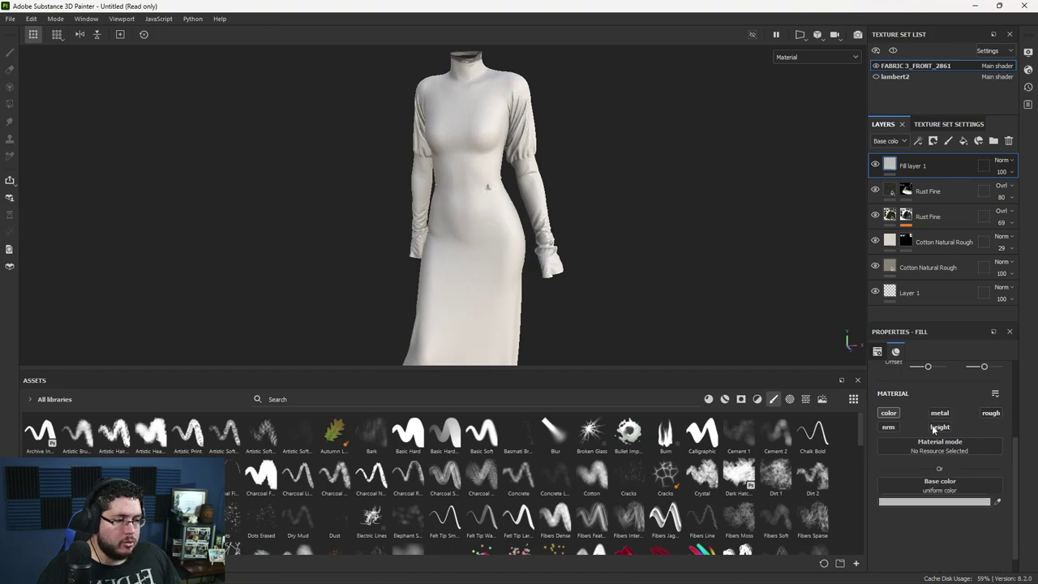
right_click(908, 166)
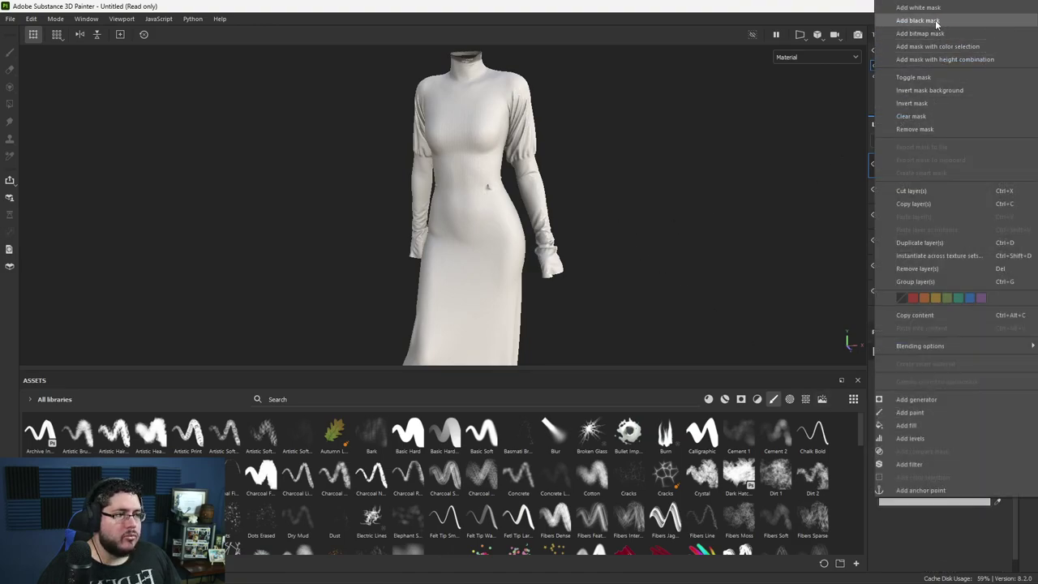
left_click(787, 249)
left_click(991, 413)
left_click_drag(930, 553, 976, 556)
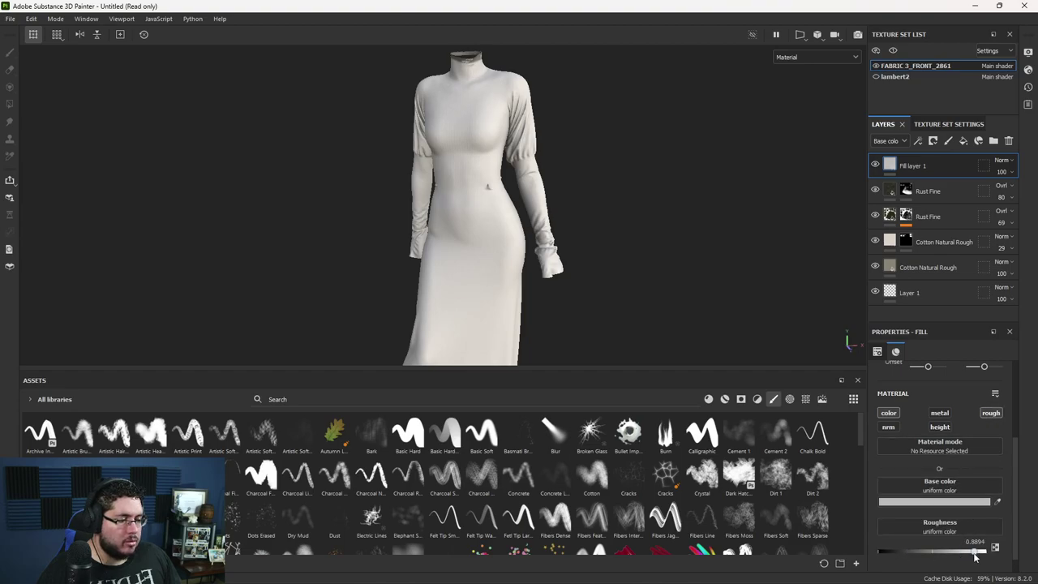
Step: Give the new fill layer a black mask and add a Metal Edge Wear generator to it
right_click(915, 166)
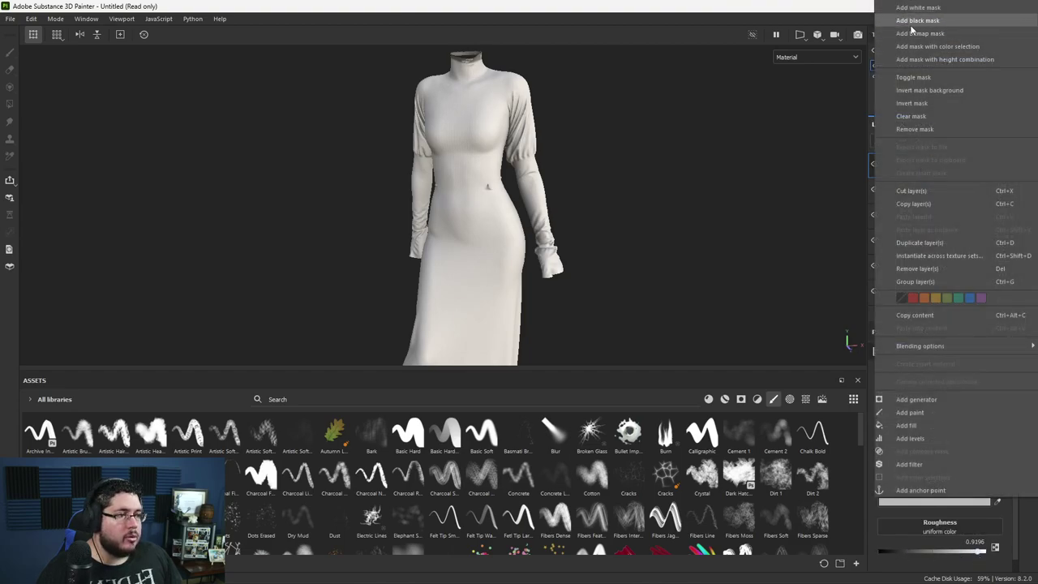
left_click(917, 26)
right_click(915, 165)
left_click(900, 349)
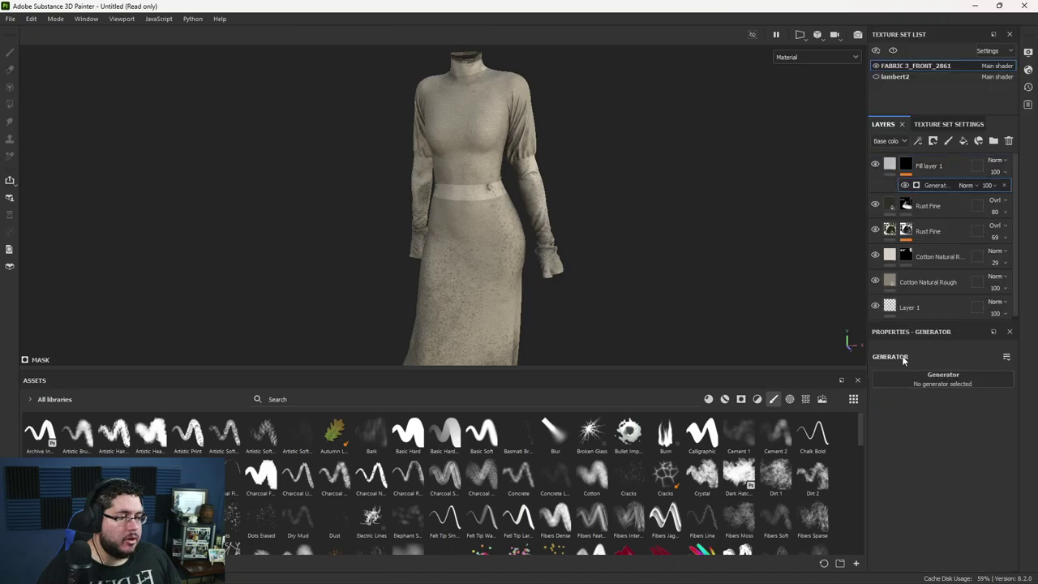
left_click(908, 378)
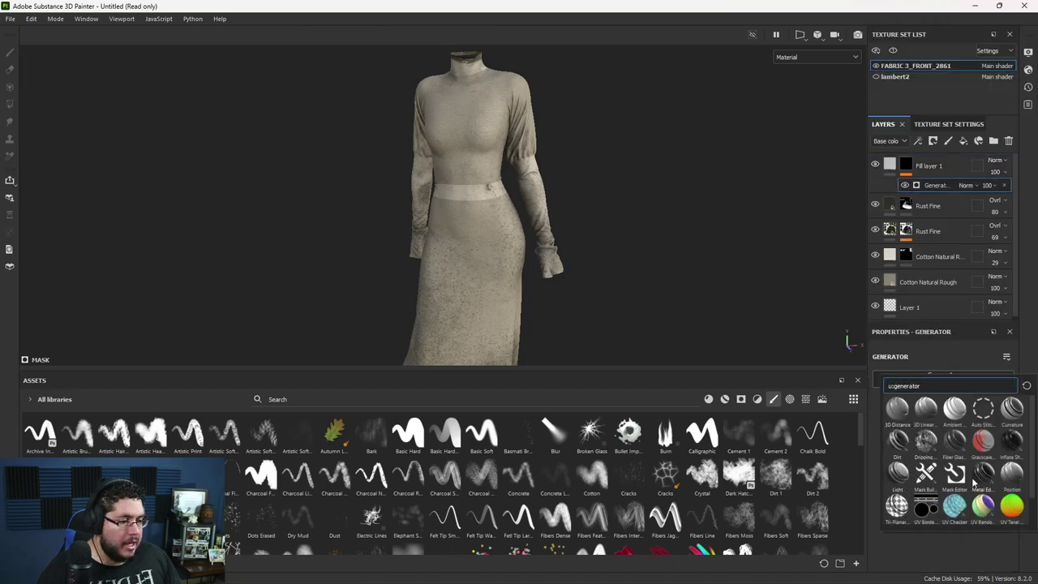
Step: Set the fill layer's blending mode to Linear dodge (Add) and lower its opacity to 19
right_click_drag(563, 257, 689, 257, "alt")
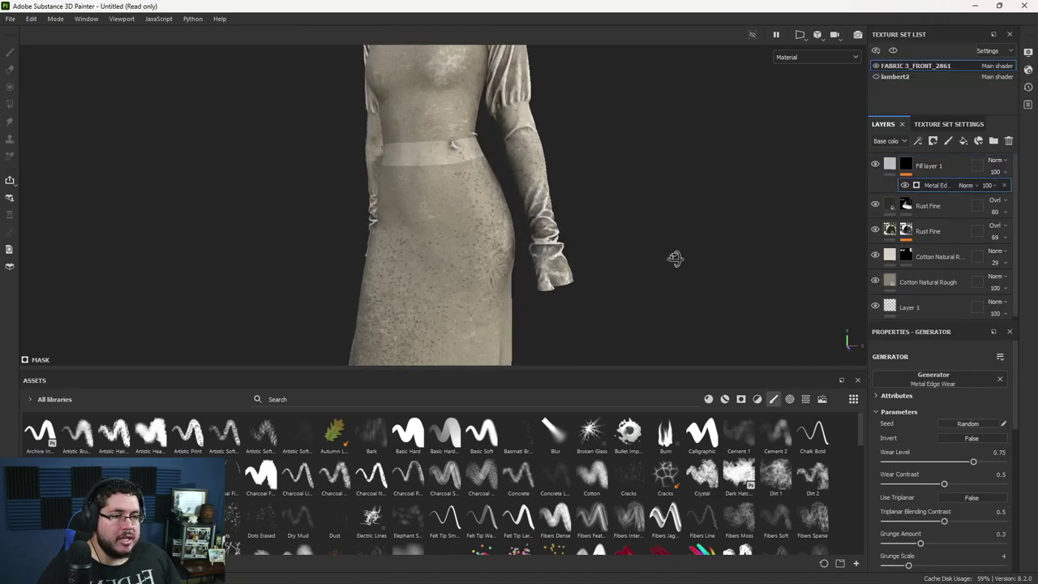
left_click_drag(688, 257, 560, 253, "alt")
right_click_drag(560, 253, 858, 379, "alt")
scroll(716, 275, "down", 5)
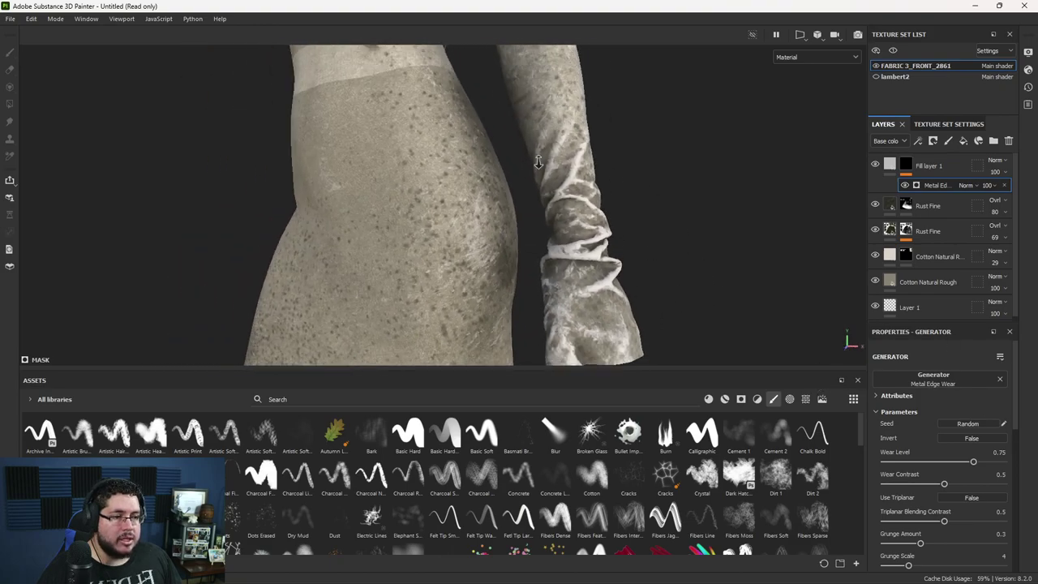
left_click(995, 159)
left_click(988, 263)
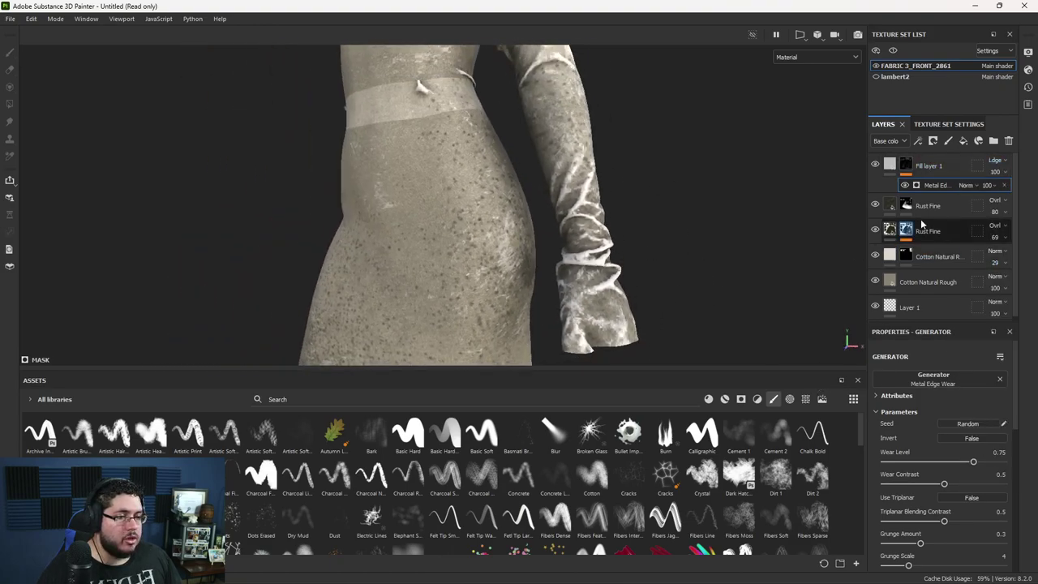
left_click_drag(1008, 189, 994, 191)
Step: Examine the edge wear on the dress's bodice, sleeves, skirt and hem from several sides
key("f")
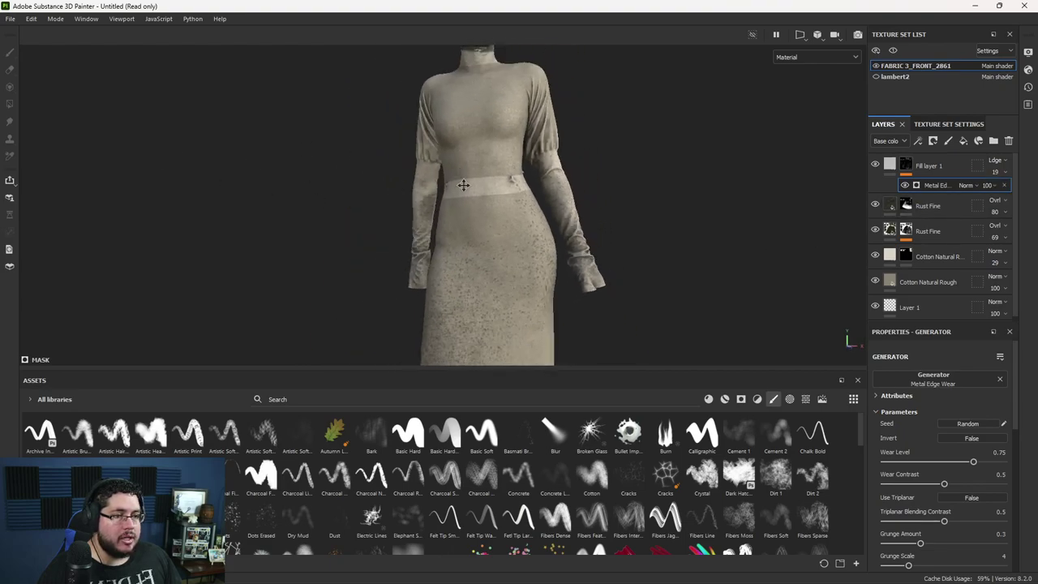
right_click_drag(504, 148, 501, 334, "alt")
left_click_drag(519, 259, 407, 259, "alt")
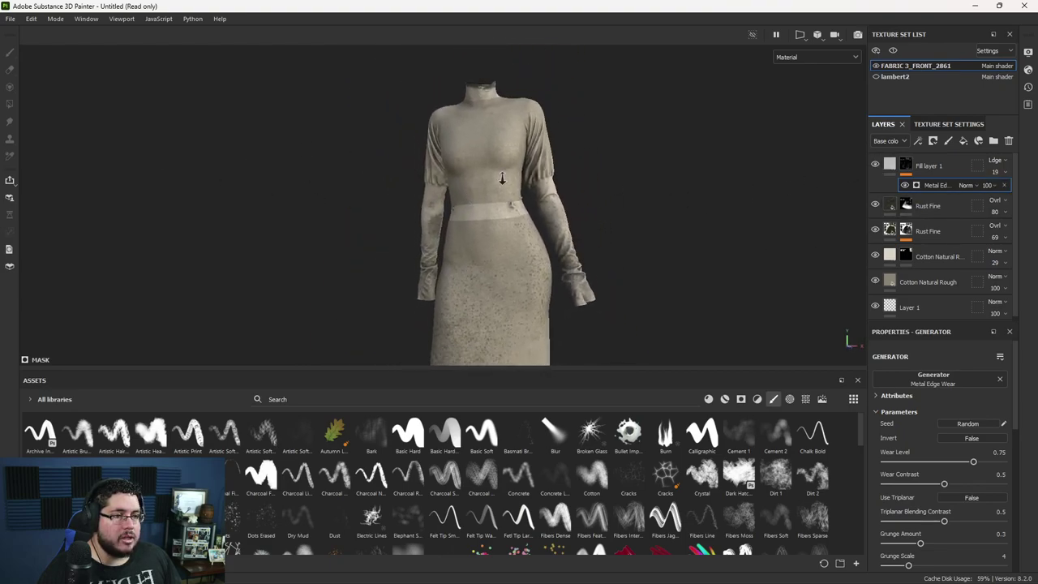
middle_click_drag(485, 348, 487, 249, "alt")
right_click_drag(487, 249, 673, 243, "alt")
left_click_drag(519, 223, 398, 230, "alt")
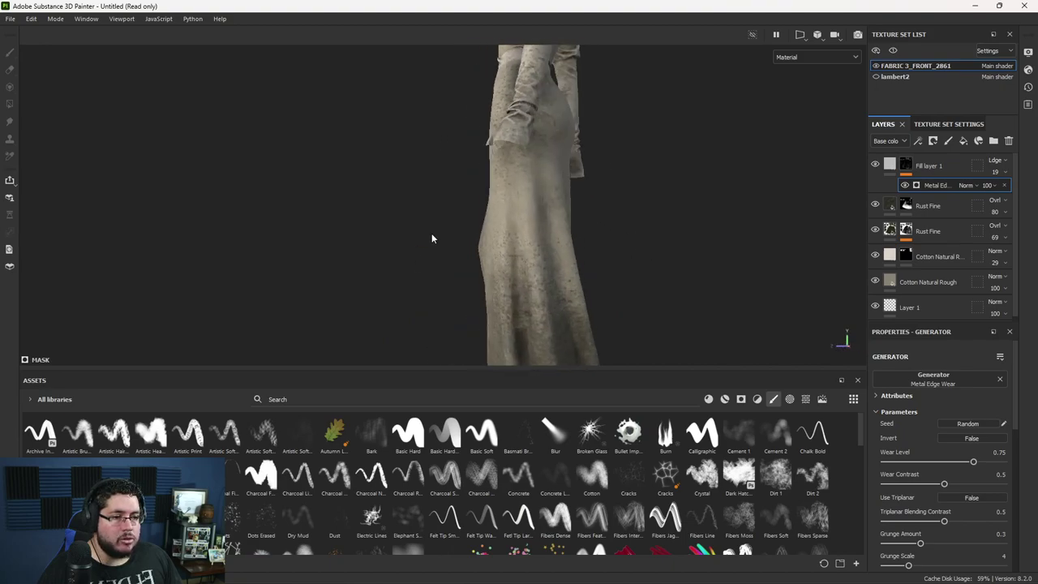
middle_click_drag(398, 283, 419, 189, "alt")
mouse_move(455, 223)
left_mouse_down("alt")
mouse_move(574, 234)
mouse_move(640, 257)
mouse_move(511, 269)
mouse_move(336, 170)
mouse_move(483, 207)
mouse_move(400, 206)
left_mouse_up("alt")
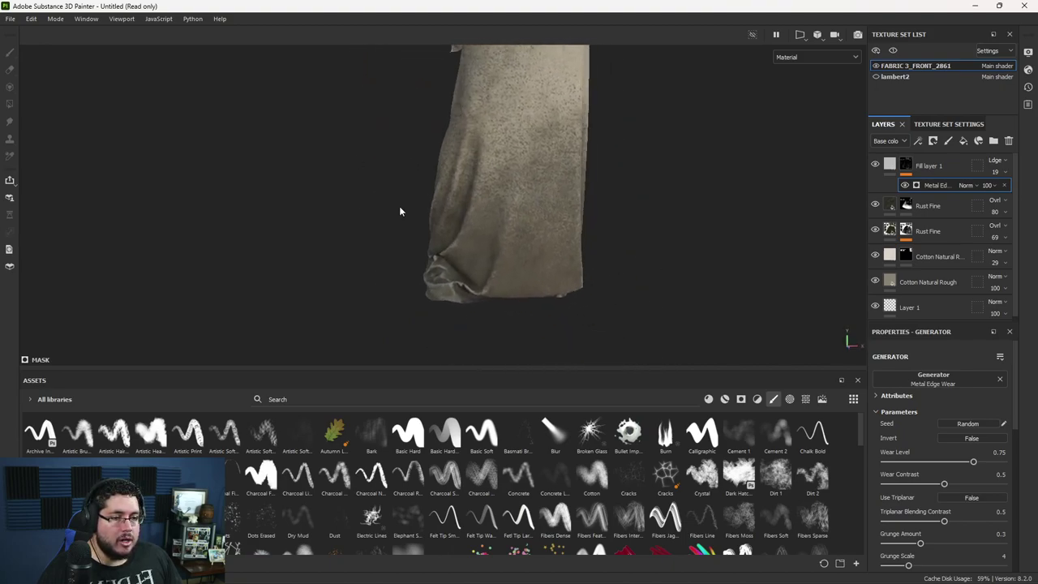
Step: Move the edge-wear fill layer directly beneath the top Rust Fine layer and check the result on the dress
left_click(931, 168)
left_click_drag(940, 215, 941, 217)
left_click_drag(540, 190, 517, 190, "alt")
middle_click_drag(518, 133, 523, 190, "alt")
right_click_drag(560, 192, 491, 194, "alt")
middle_click_drag(507, 167, 508, 247, "alt")
left_click_drag(507, 247, 621, 226, "alt")
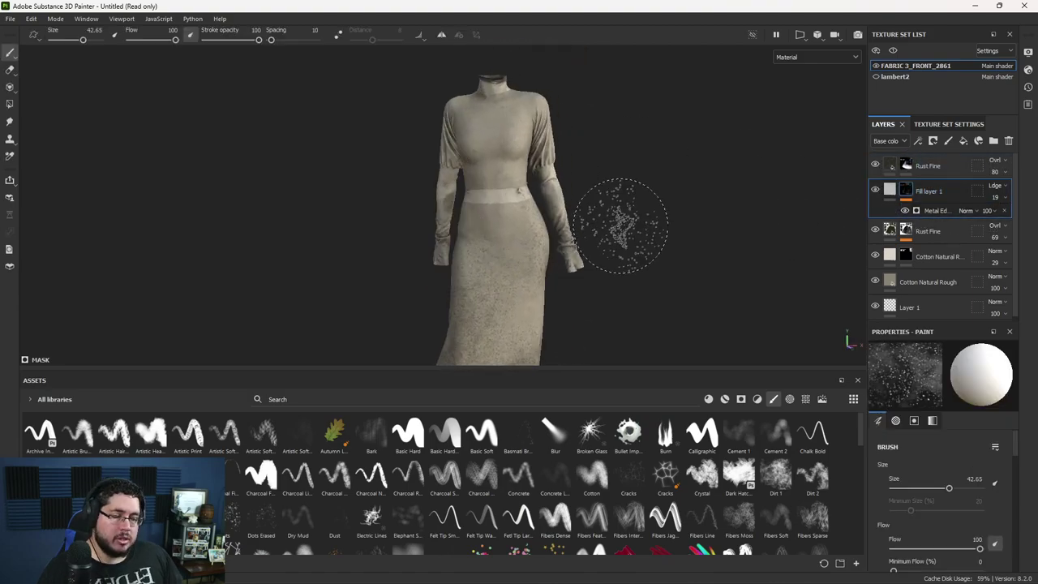
right_click_drag(603, 197, 636, 197, "alt")
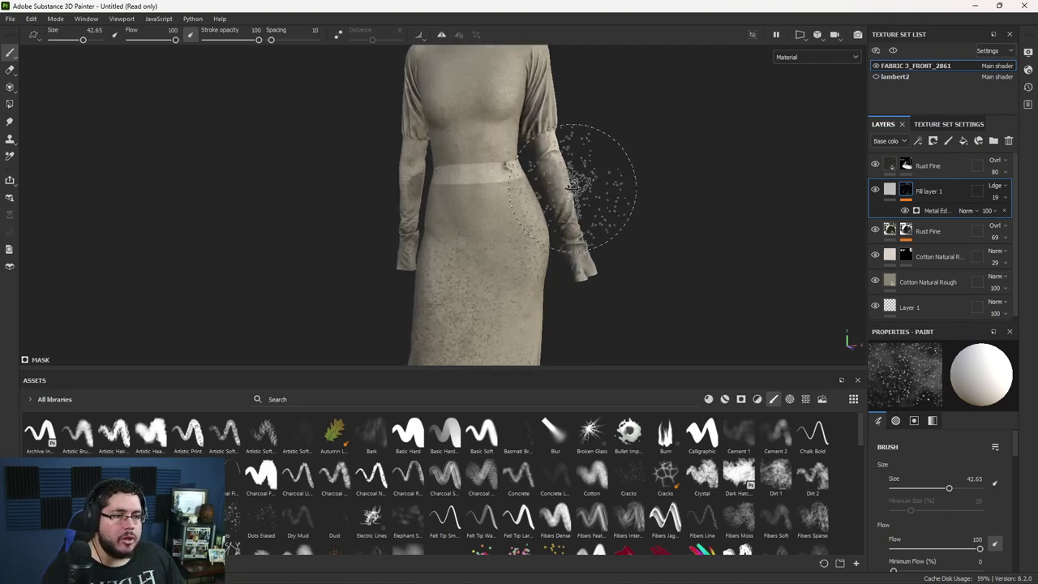
middle_click_drag(605, 189, 614, 260, "alt")
right_click_drag(614, 259, 690, 252, "alt")
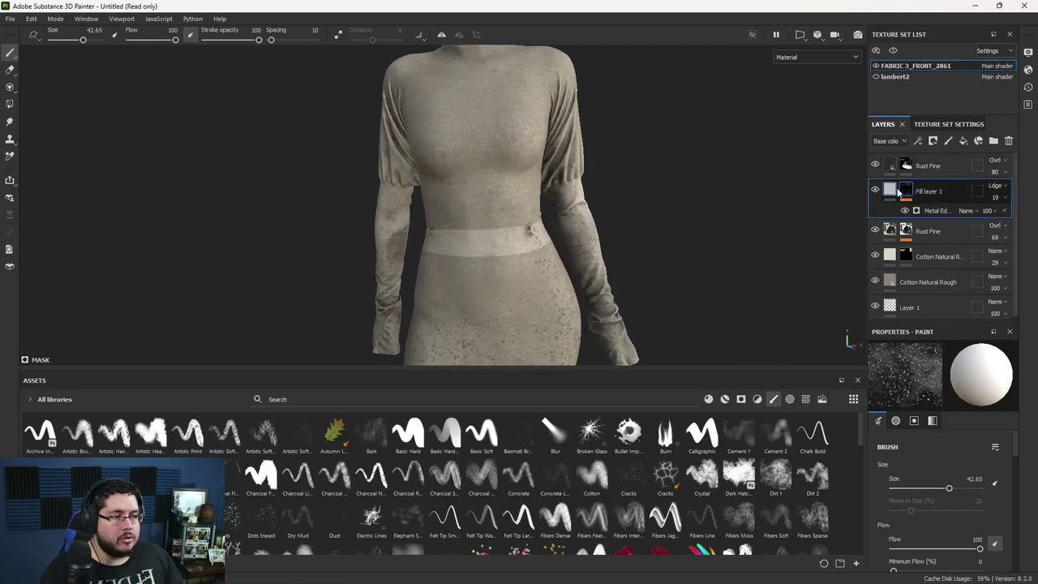
Step: Add a Blur filter to the edge-wear fill layer's mask, above the Metal Edge Wear generator
right_click(896, 191)
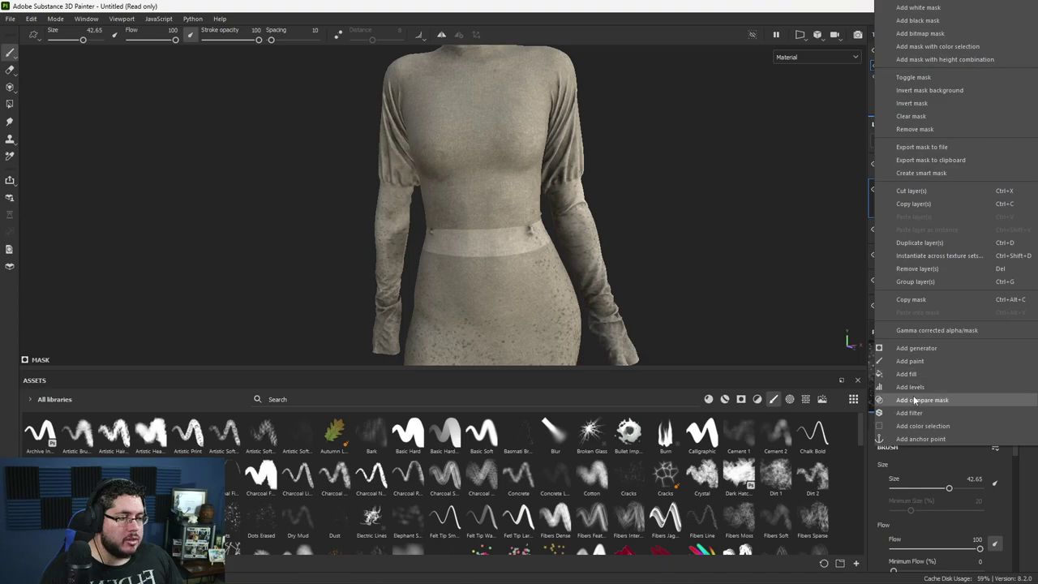
left_click(910, 413)
left_click(930, 385)
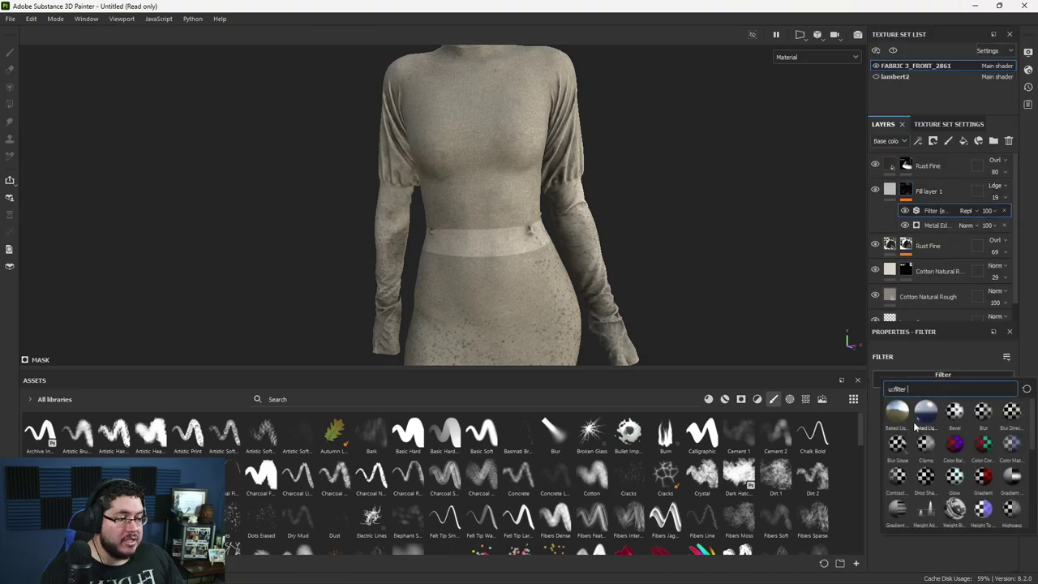
left_click(978, 416)
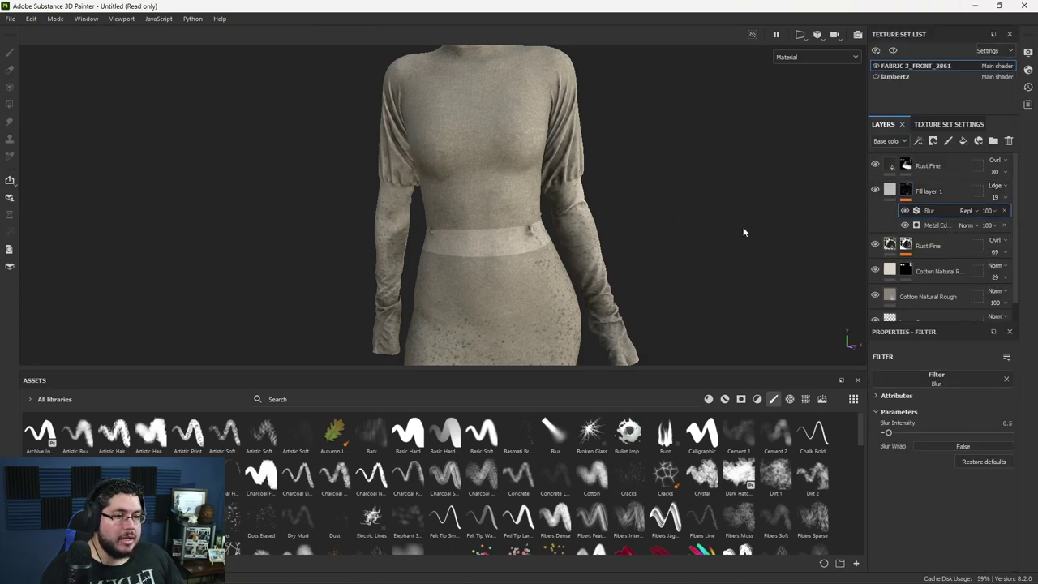
Step: Set the mask's Blur Intensity to 0.97, judging the effect on the bodice and sleeve folds
left_click_drag(743, 232, 632, 232, "alt")
right_click_drag(632, 231, 819, 239, "alt")
middle_click_drag(819, 240, 760, 327, "alt")
left_click_drag(736, 197, 542, 172, "alt")
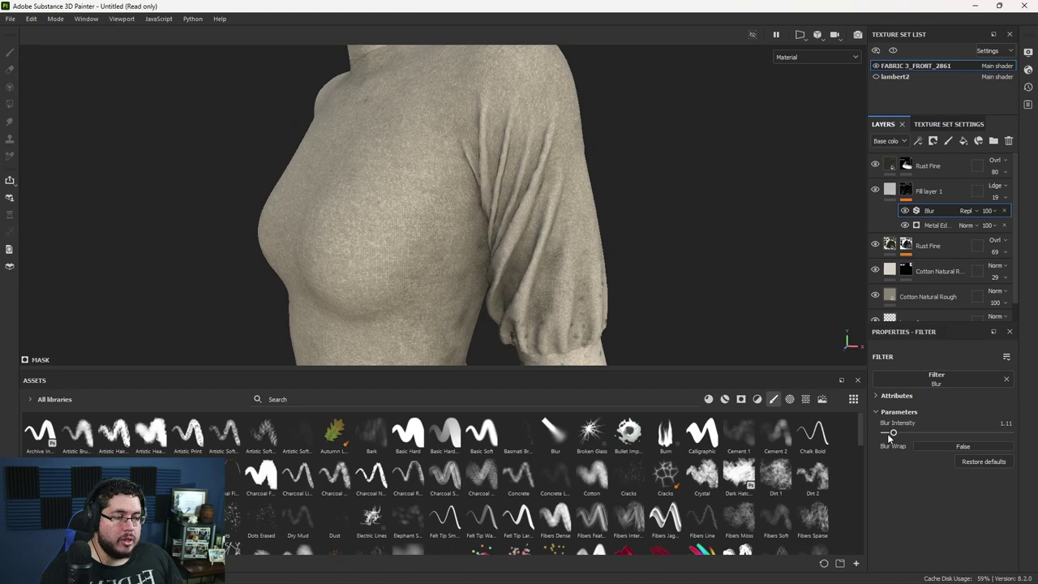
scroll(704, 319, "down", 1)
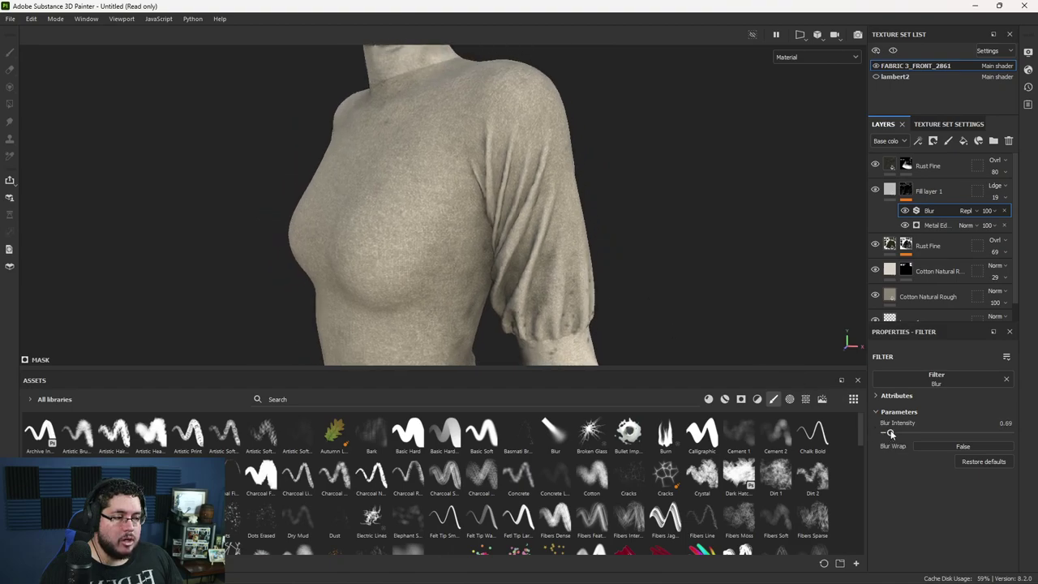
right_click_drag(630, 253, 313, 170, "alt")
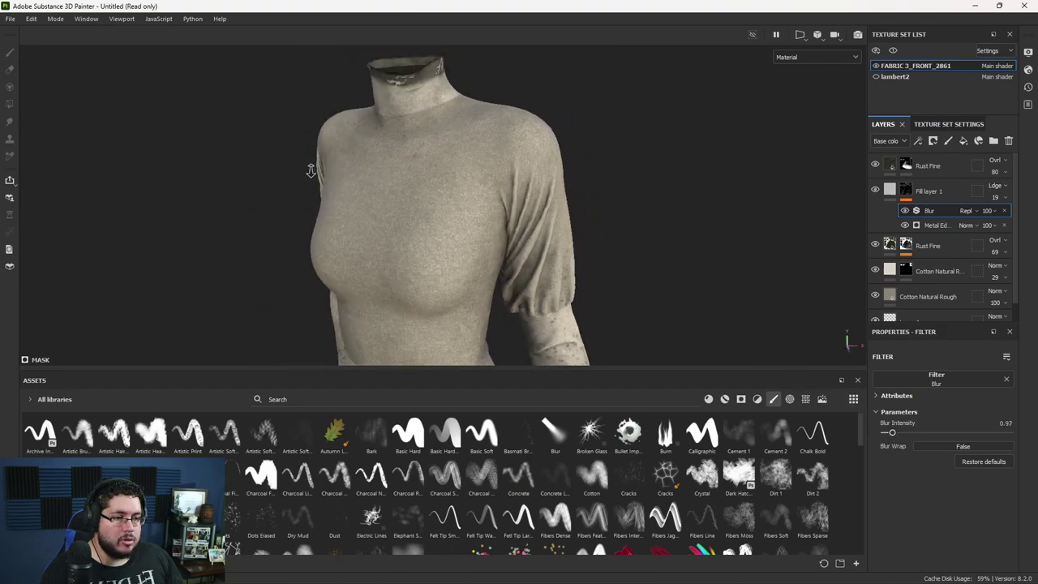
Step: Examine the softened edge wear over the whole dress, from neckline and sleeves to skirt and hem
middle_click_drag(305, 296, 332, 167, "alt")
left_click_drag(332, 167, 509, 243, "alt")
right_click_drag(509, 244, 397, 205, "alt")
middle_click_drag(397, 205, 416, 142, "alt")
mouse_move(415, 142)
right_mouse_down("alt")
mouse_move(361, 225)
mouse_move(518, 227)
right_mouse_up("alt")
left_click_drag(516, 226, 546, 271, "alt")
mouse_move(546, 272)
right_mouse_down("shift")
mouse_move(530, 258)
mouse_move(517, 264)
right_mouse_up("shift")
middle_click_drag(517, 264, 526, 321, "alt")
right_click_drag(526, 321, 510, 248, "alt")
left_click_drag(510, 249, 548, 257, "alt")
middle_click_drag(547, 258, 564, 203, "alt")
left_click_drag(564, 207, 585, 228, "alt")
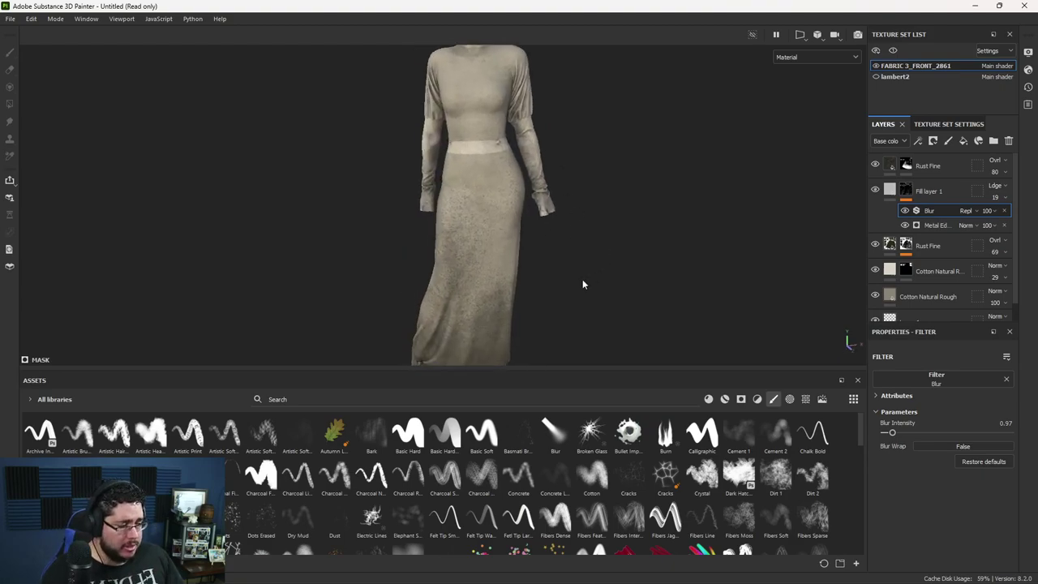
Step: Switch to the browser, look through the La Llorona image results and open the picture of the woman in a lace veil
key("alt+Tab")
key("alt+Tab")
key("alt+Tab")
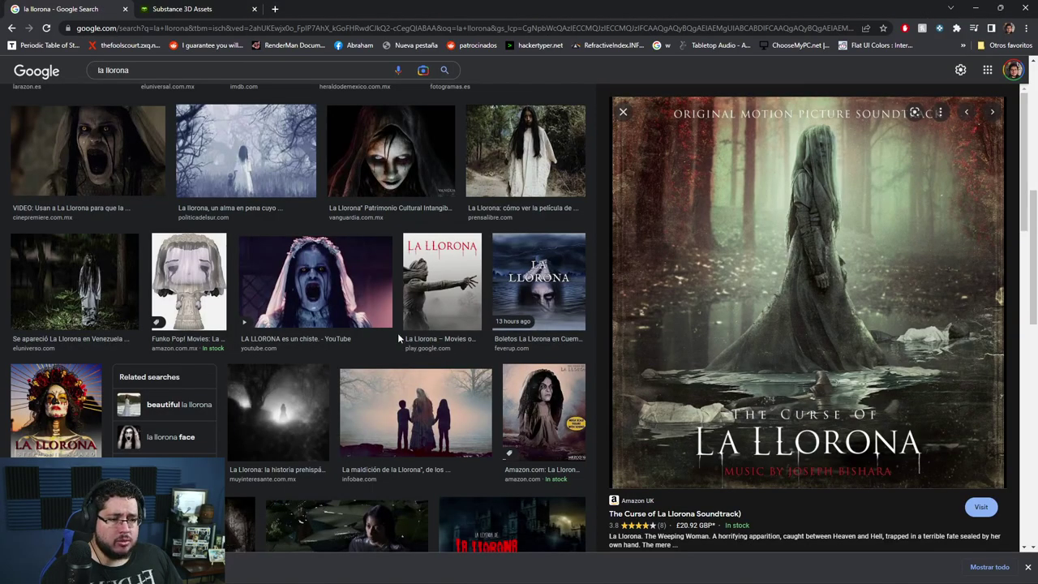
scroll(401, 348, "down", 4)
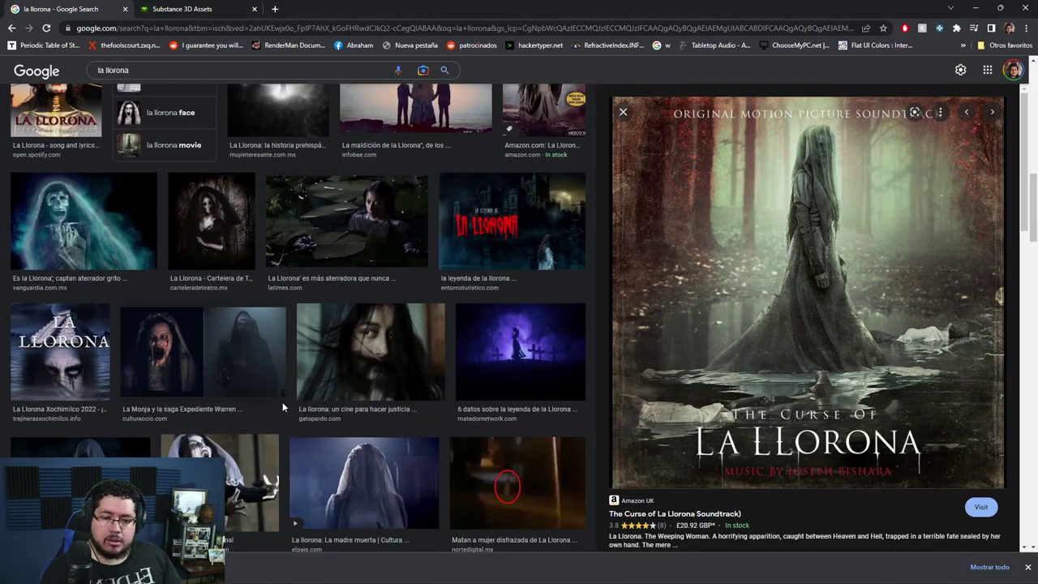
scroll(282, 402, "down", 4)
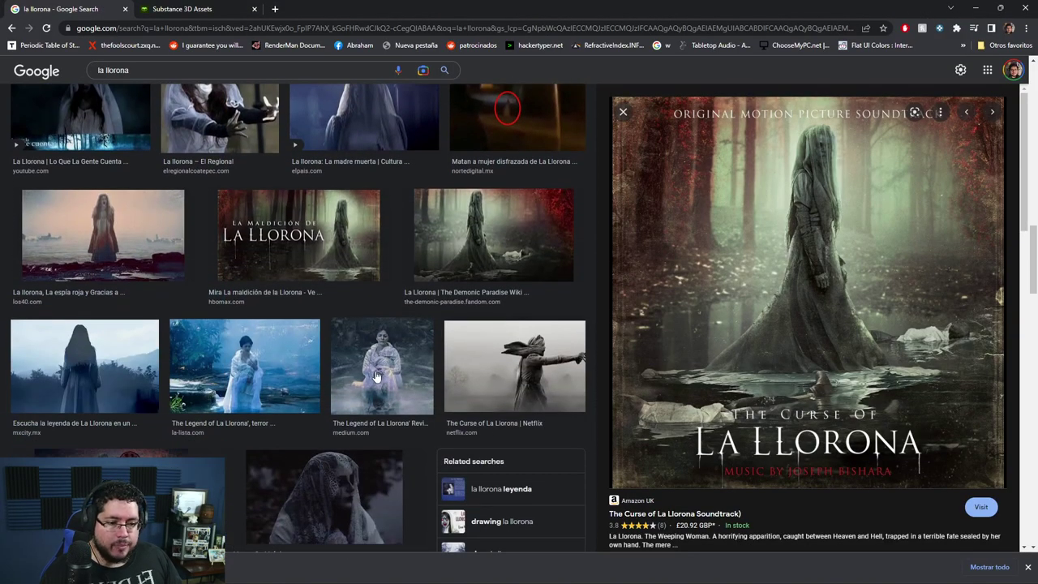
left_click(298, 491)
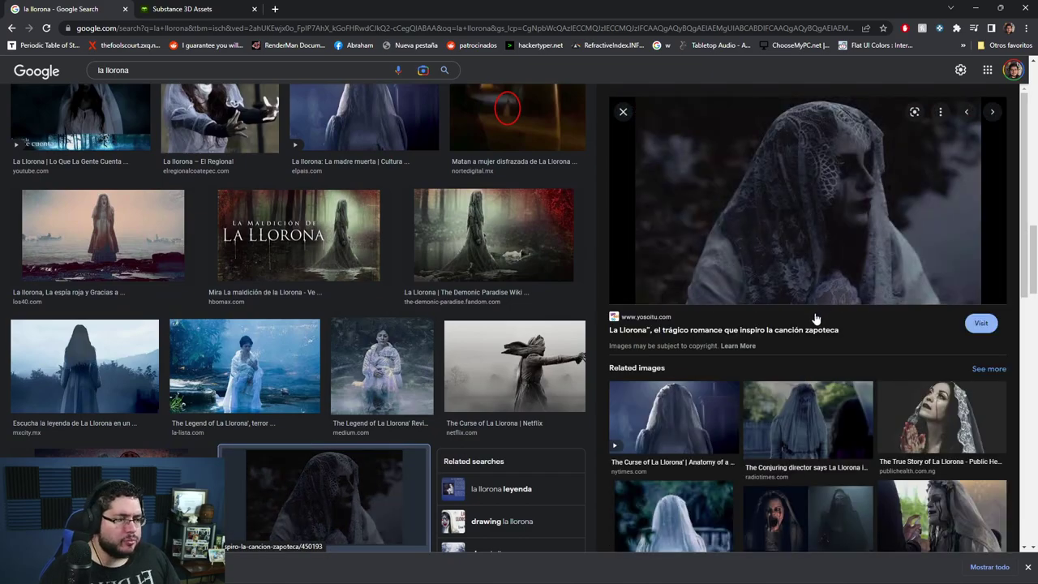
Step: Switch back to Substance 3D Painter and add the Crumbling_Rock material as a new layer above the upper Rust Fine layer
key("alt+Tab")
middle_click_drag(614, 192, 606, 285, "alt")
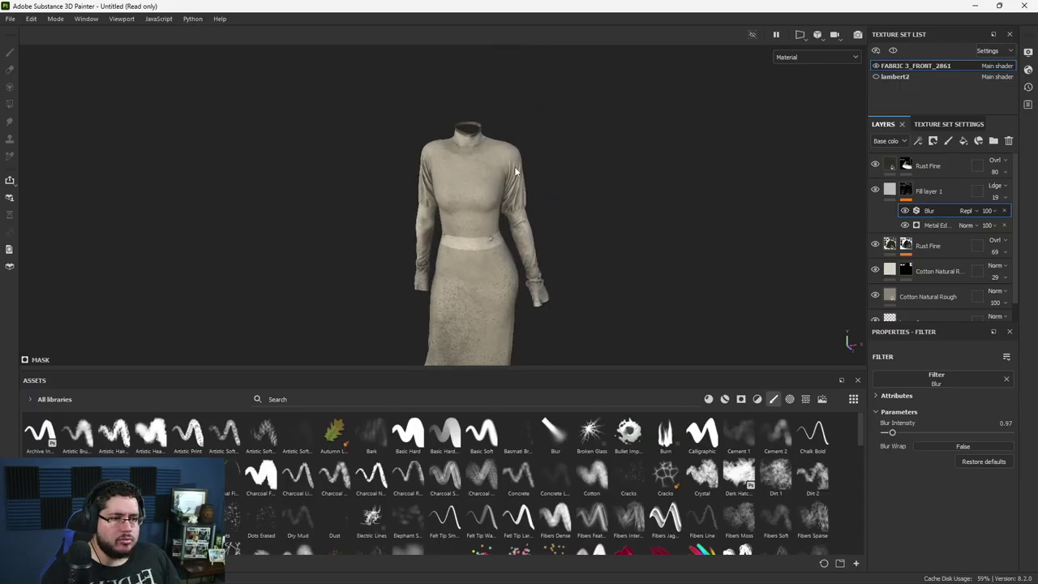
left_click(708, 399)
mouse_move(565, 439)
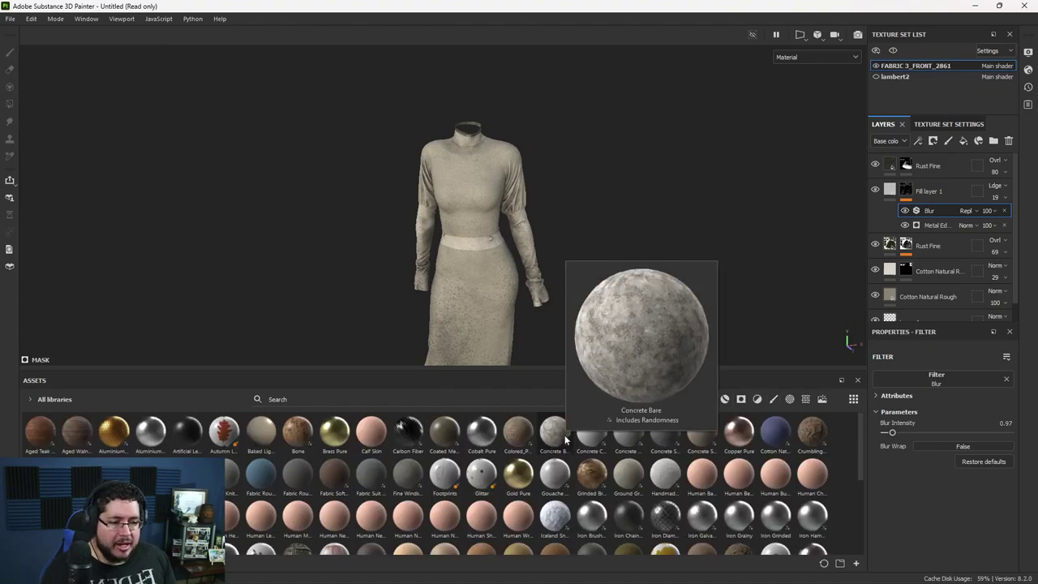
mouse_move(455, 477)
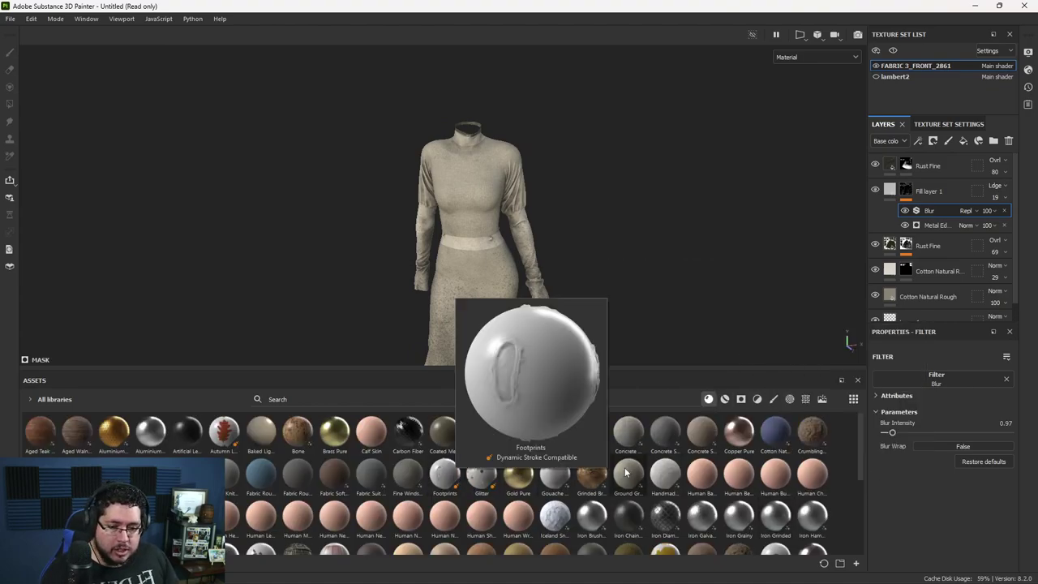
left_click_drag(812, 432, 931, 160)
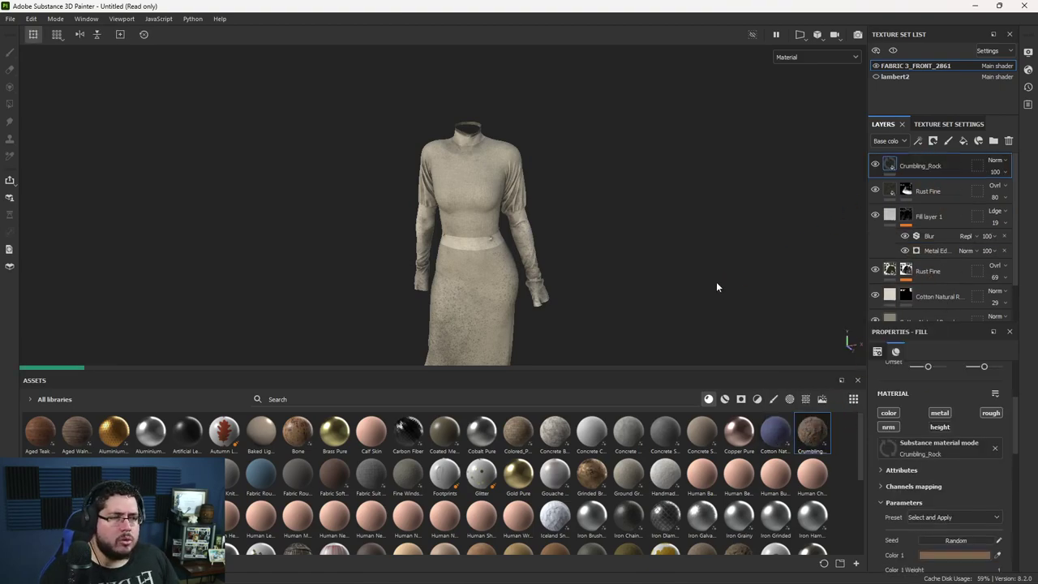
scroll(672, 273, "up", 5)
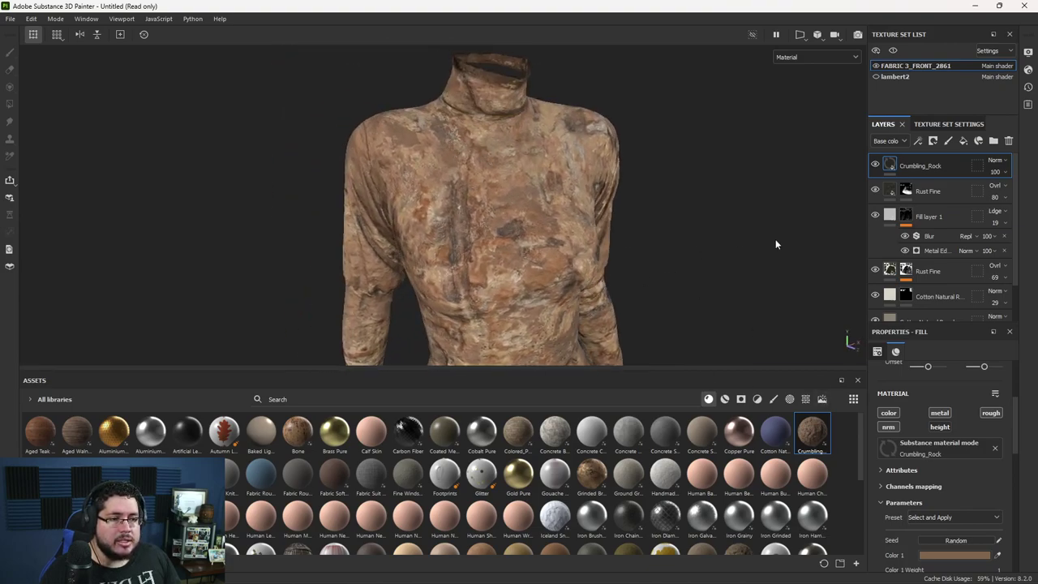
Step: Keep only the color channel active on the Crumbling_Rock layer and set its blending mode to Overlay
left_click(892, 428)
scroll(615, 240, "down", 3)
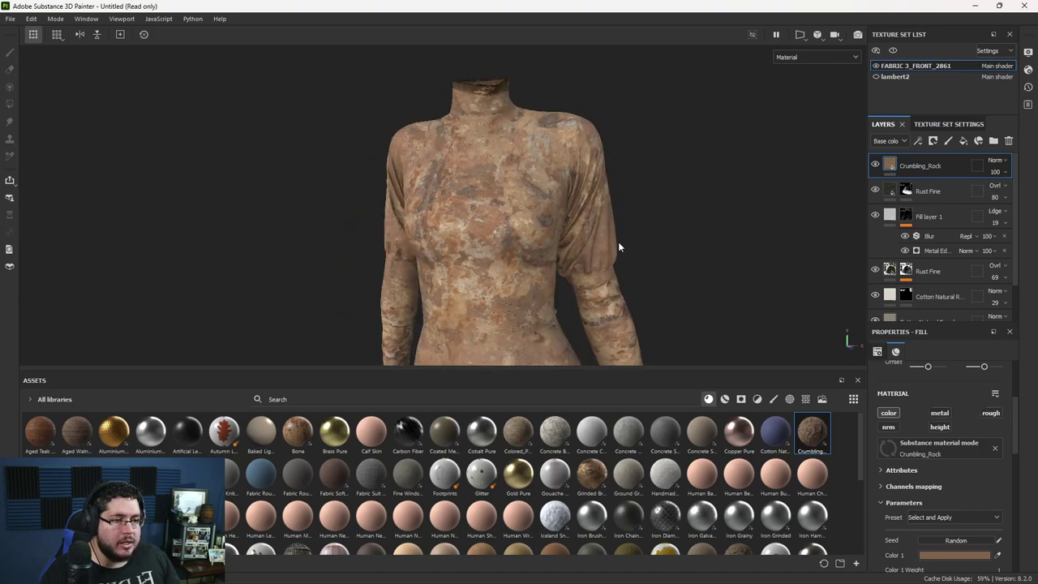
left_click(996, 160)
left_click(999, 323)
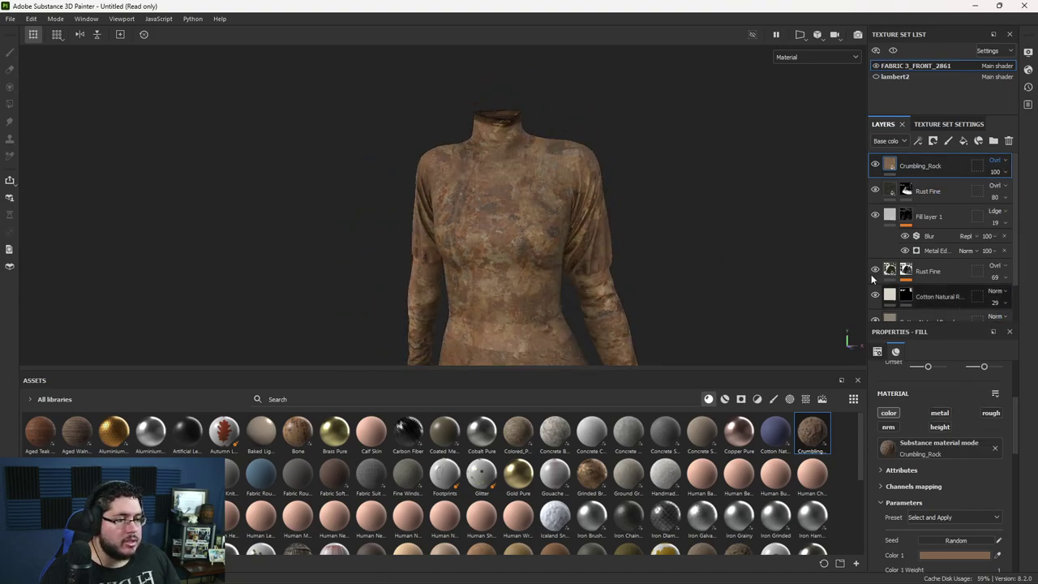
scroll(607, 192, "down", 2)
Step: Add a black mask to the Crumbling_Rock layer and put a fill effect in that mask
right_click(909, 165)
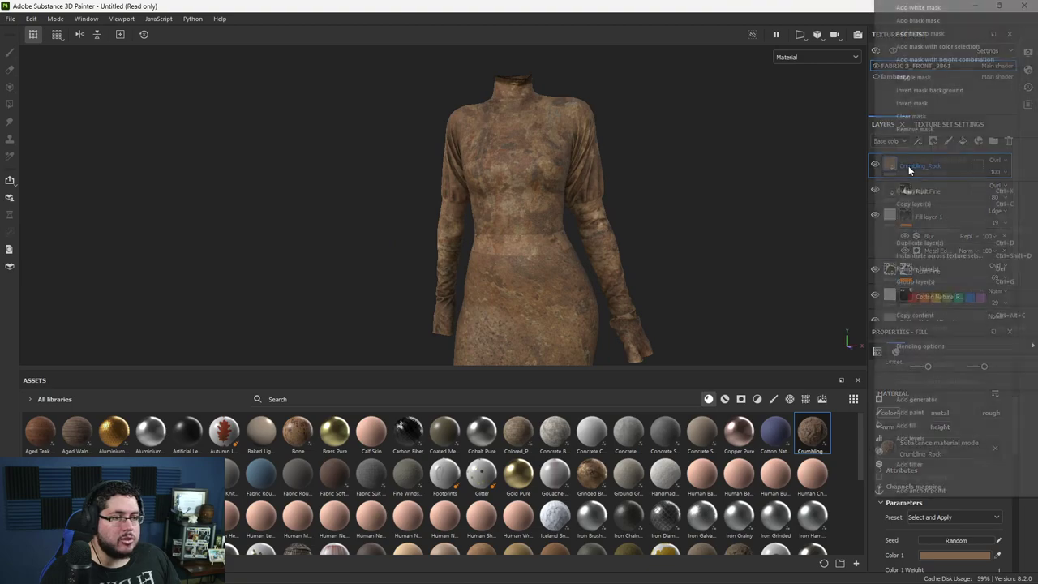
left_click(941, 22)
right_click(899, 164)
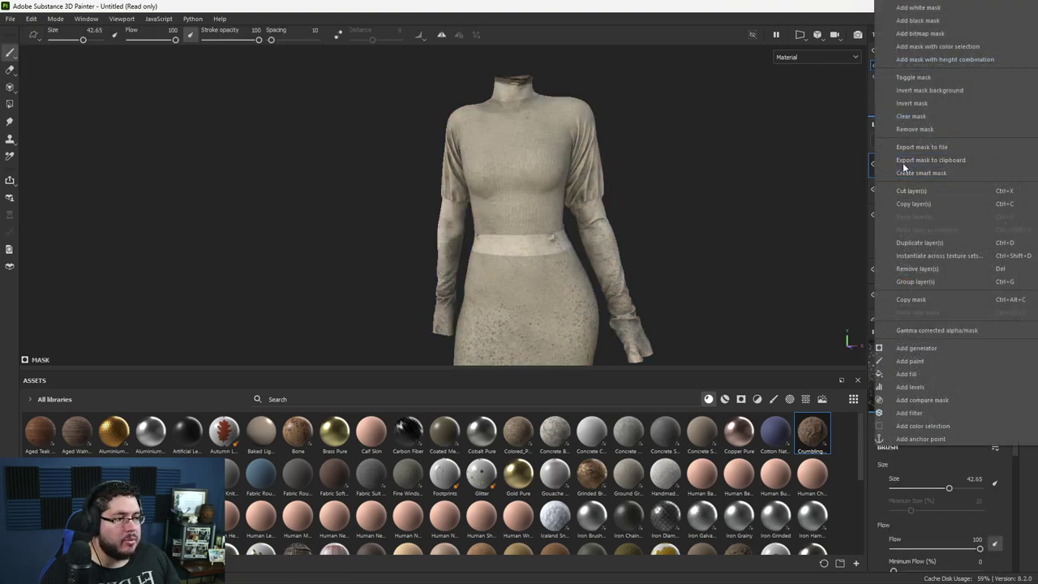
left_click(924, 367)
Step: Search the procedural textures for dirt and assign Grunge Concrete Dirty as the mask fill's grayscale
left_click(919, 420)
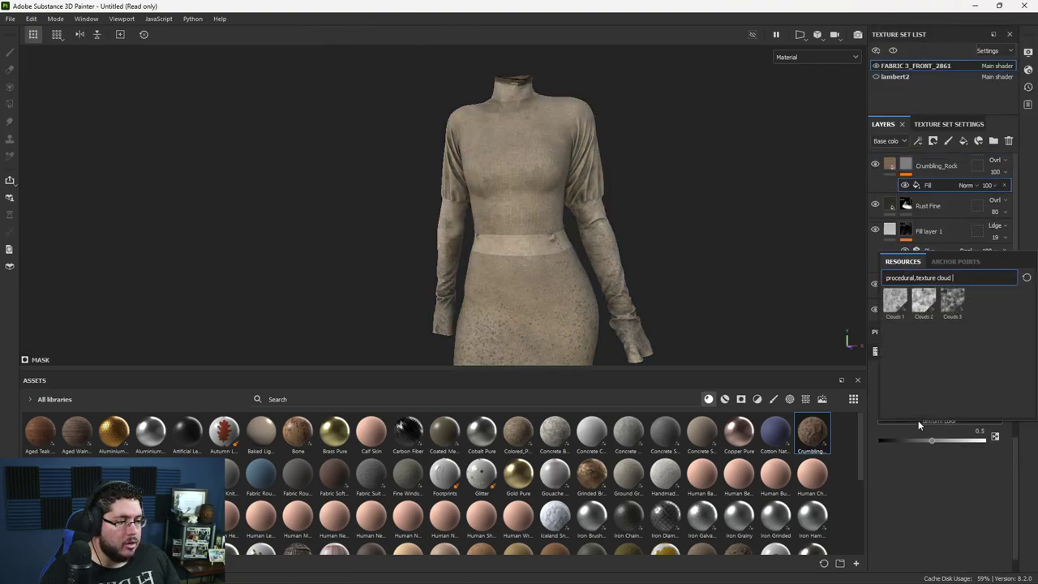
key("BackSpace")
key("BackSpace")
key("BackSpace")
key("BackSpace")
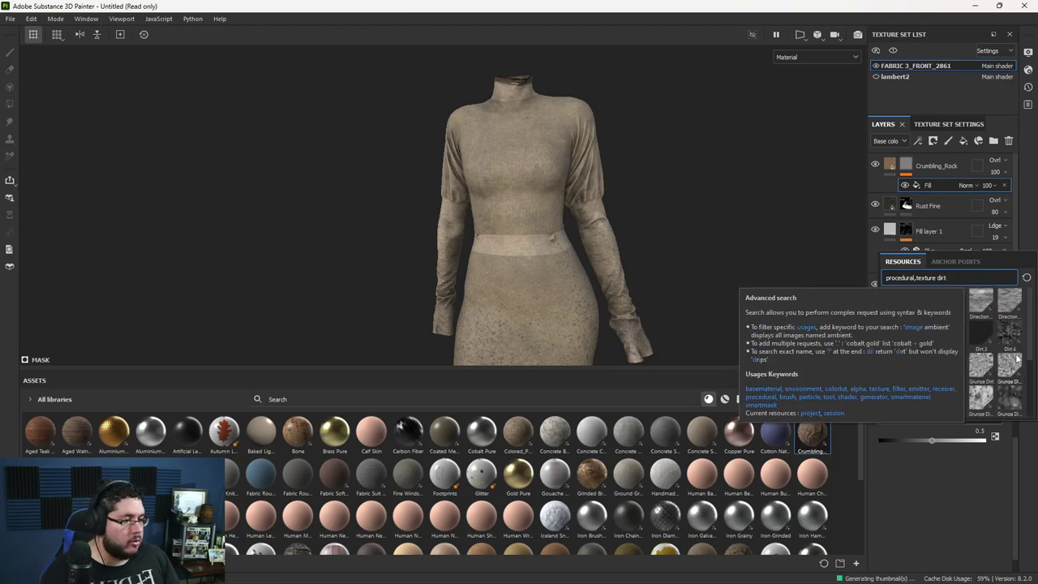
type("dirt")
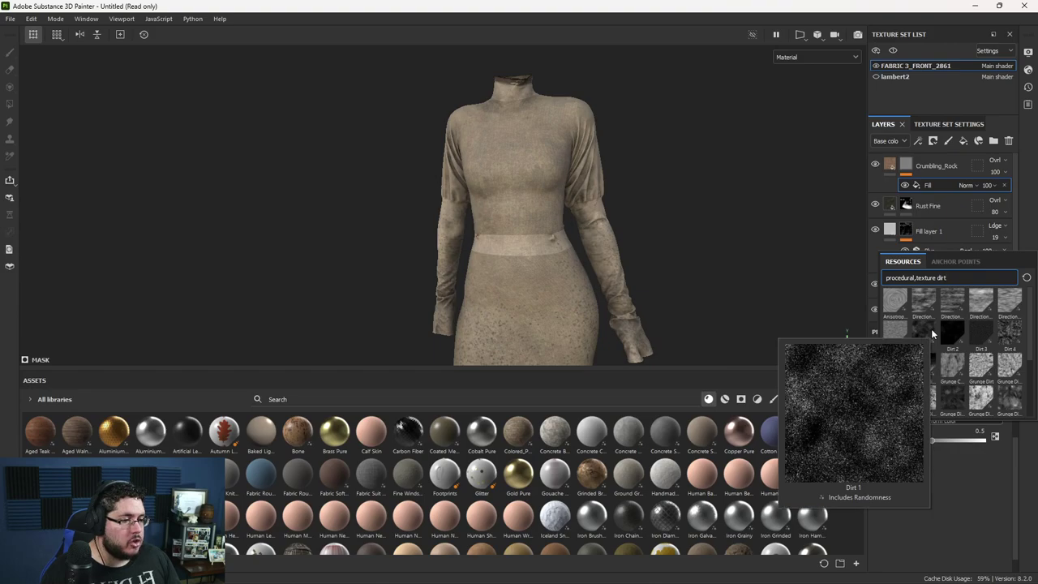
mouse_move(957, 371)
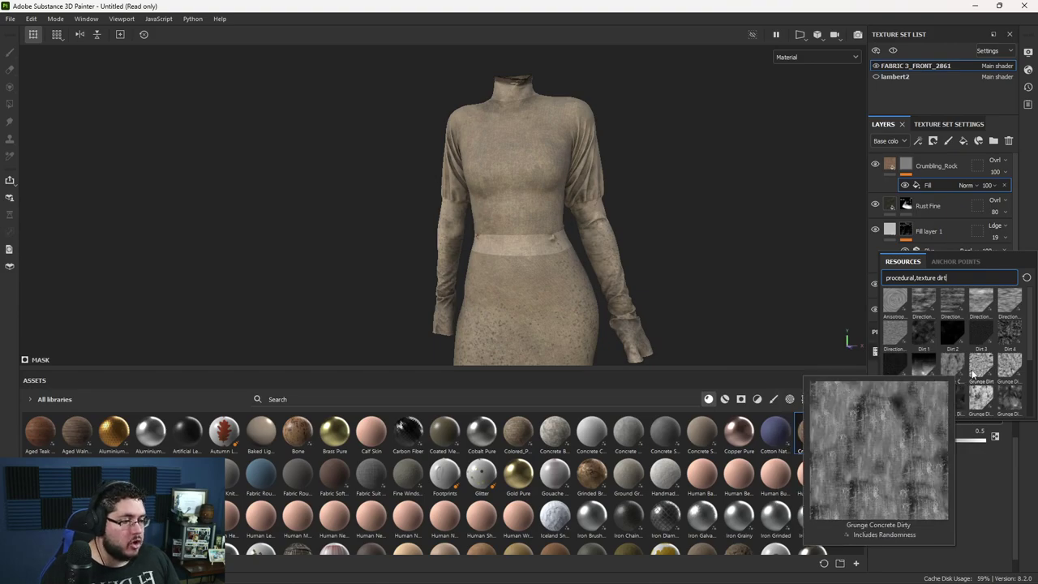
left_click(954, 367)
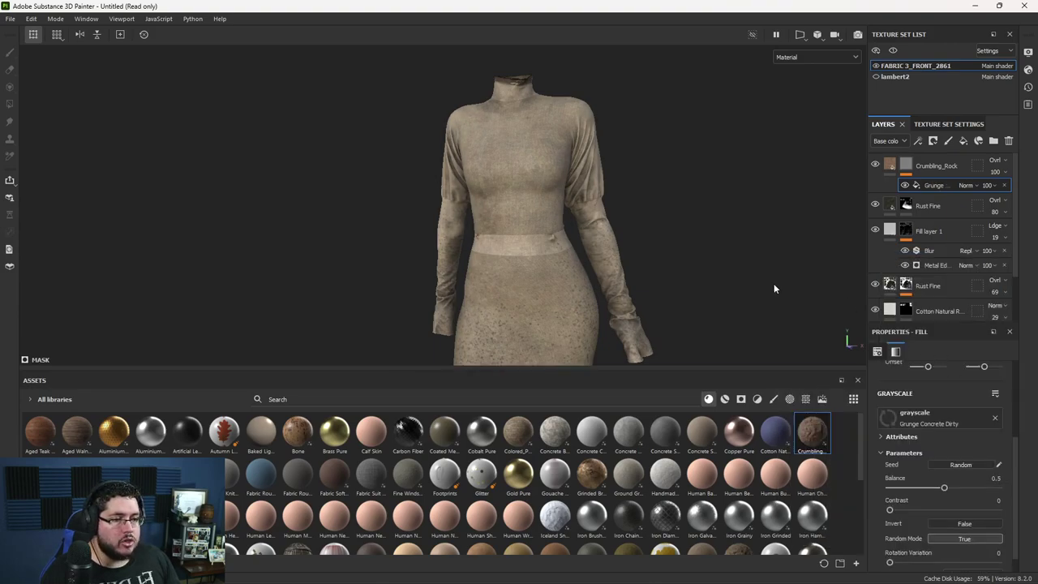
Step: Set the mask grunge's Balance to 0.44 and Contrast to 0.47, judging the stains on the bodice and skirt
left_click_drag(774, 285, 742, 293, "alt")
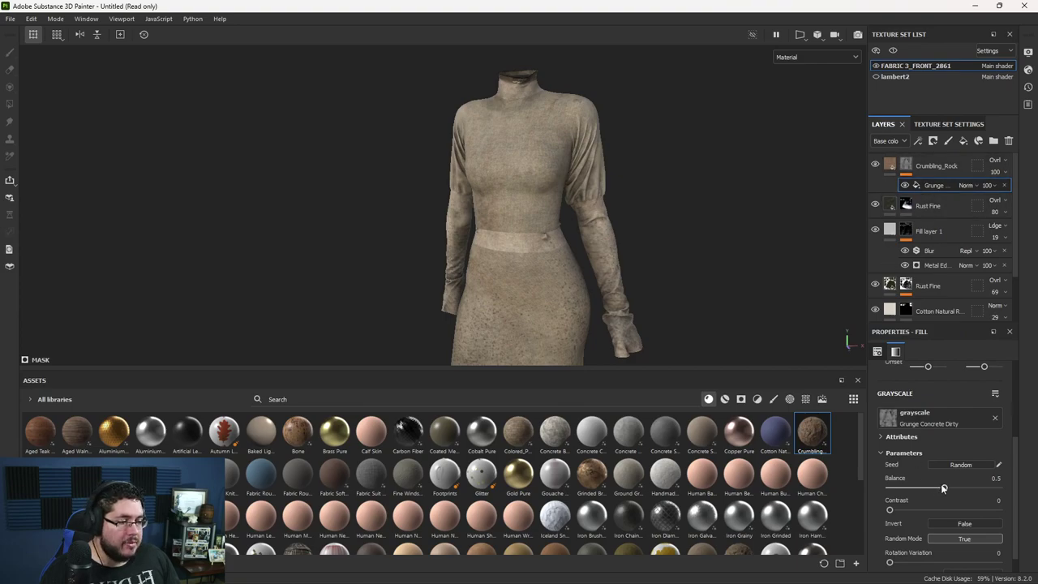
left_click_drag(944, 488, 960, 487)
left_click_drag(897, 510, 937, 488)
left_click_drag(756, 289, 674, 280, "alt")
right_click_drag(674, 280, 540, 255, "alt")
middle_click_drag(539, 256, 520, 167, "alt")
right_click_drag(519, 166, 670, 310, "alt")
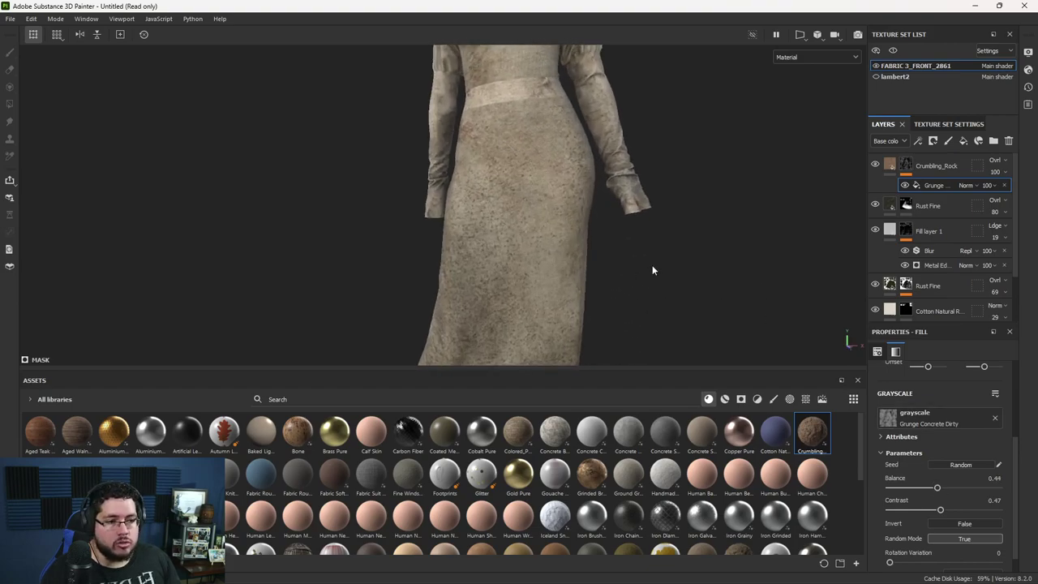
Step: Change the Crumbling_Rock material's projection to Tri-planar and check the pattern across the waist and skirt
left_click(894, 167)
scroll(944, 475, "up", 4)
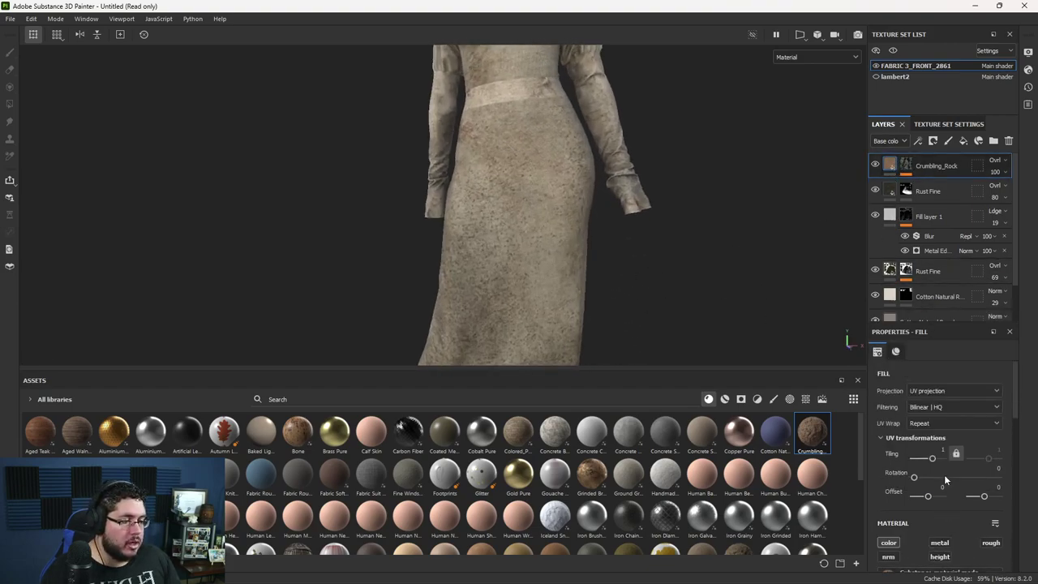
left_click(941, 390)
left_click(935, 427)
left_click_drag(649, 266, 575, 209, "alt")
middle_click_drag(575, 209, 560, 274, "alt")
left_click_drag(560, 274, 485, 260, "alt")
scroll(679, 232, "up", 6)
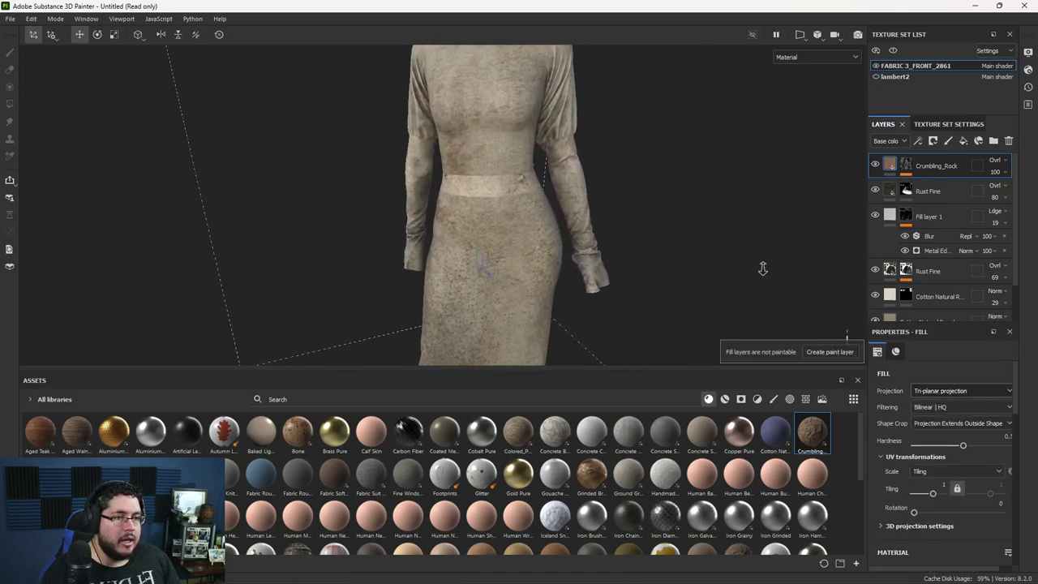
Step: Lower the Crumbling_Rock layer's opacity to 71 and add a paint effect to its mask
mouse_move(1013, 193)
left_mouse_down()
mouse_move(998, 195)
mouse_move(1021, 195)
left_mouse_up()
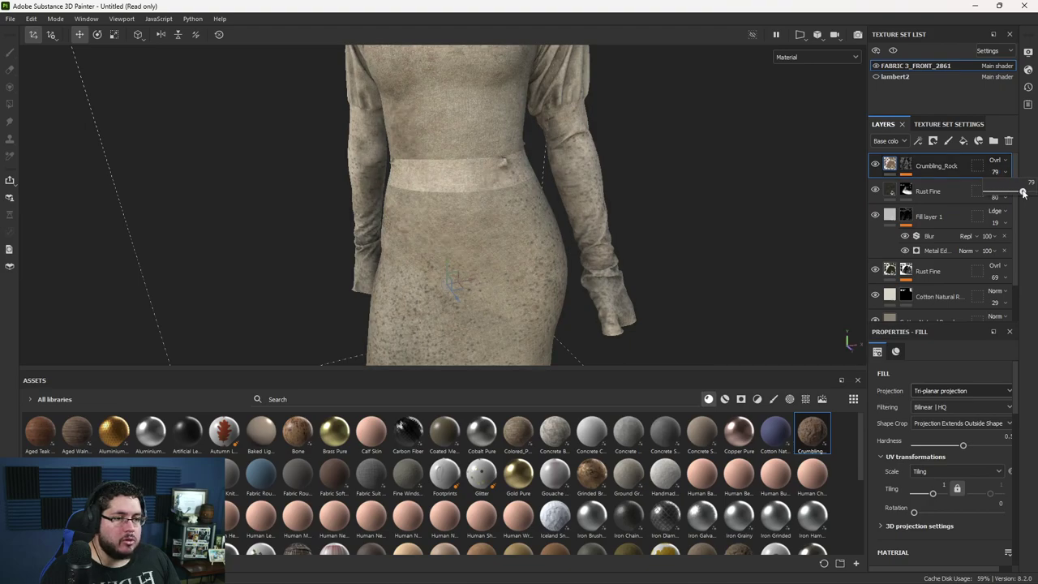
left_click(906, 165)
right_click(906, 166)
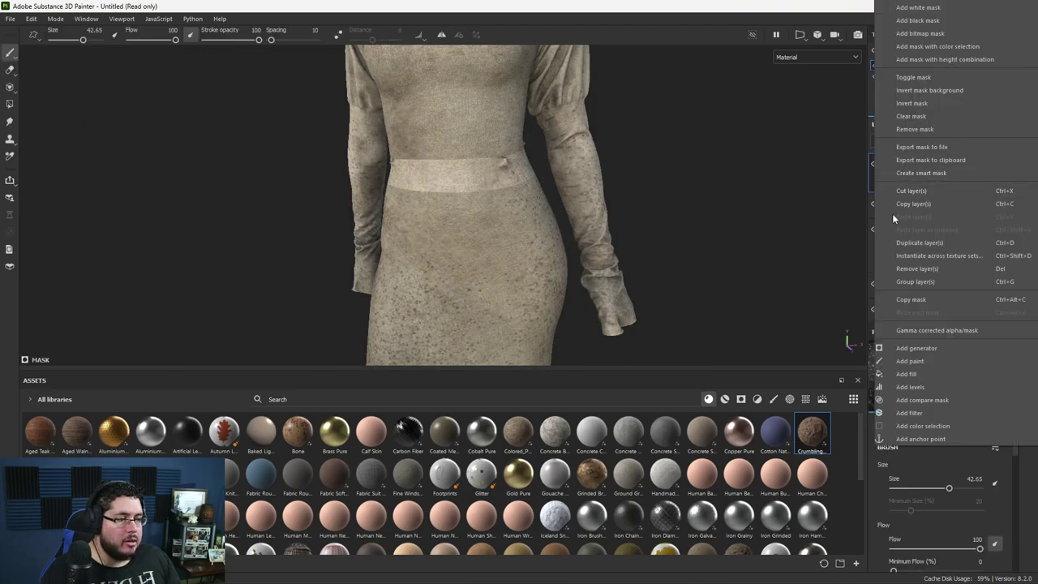
left_click(910, 361)
Step: Examine the rock-stained fabric around the whole dress, front and back, in an enlarged viewport
scroll(519, 203, "down", 5)
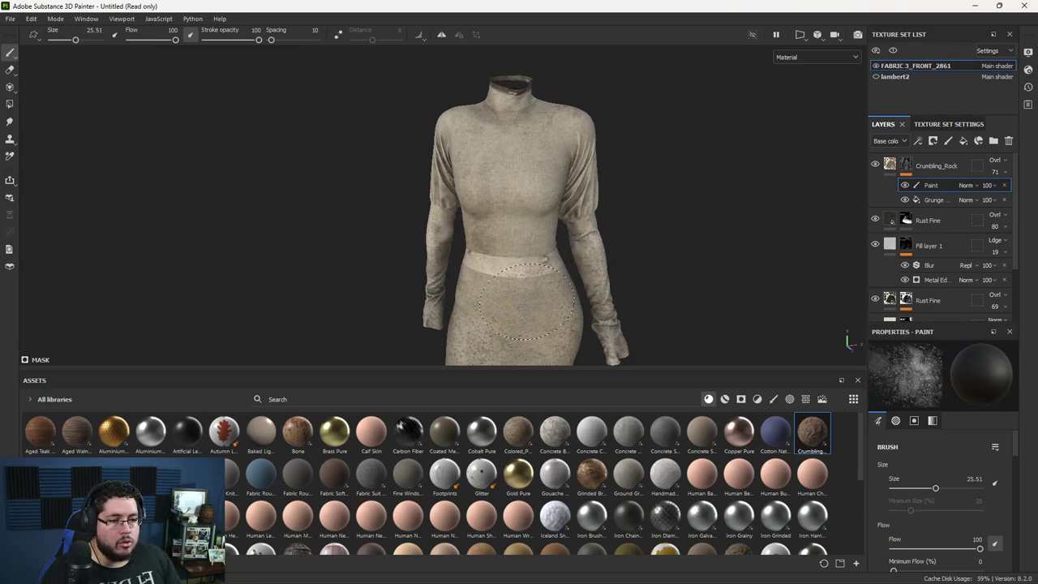
middle_click_drag(513, 304, 555, 184, "alt")
middle_click_drag(446, 359, 461, 293, "alt")
mouse_move(516, 280)
left_mouse_down("alt")
mouse_move(478, 209)
mouse_move(338, 186)
mouse_move(534, 237)
left_mouse_up("alt")
left_click_drag(612, 286, 494, 237, "alt")
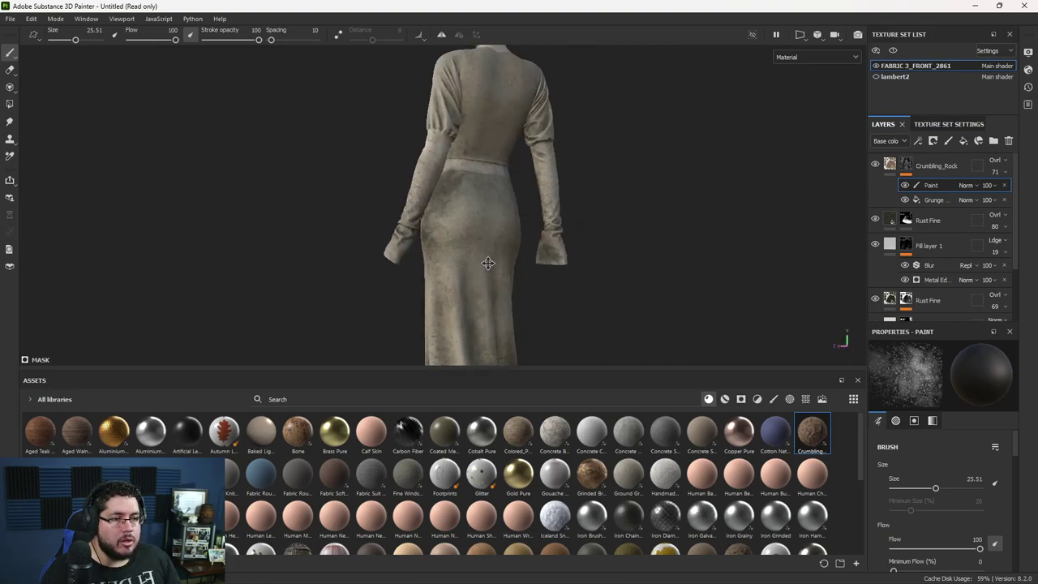
middle_click_drag(494, 237, 469, 360, "alt")
mouse_move(416, 230)
left_mouse_down("alt")
mouse_move(510, 228)
mouse_move(600, 195)
left_mouse_up("alt")
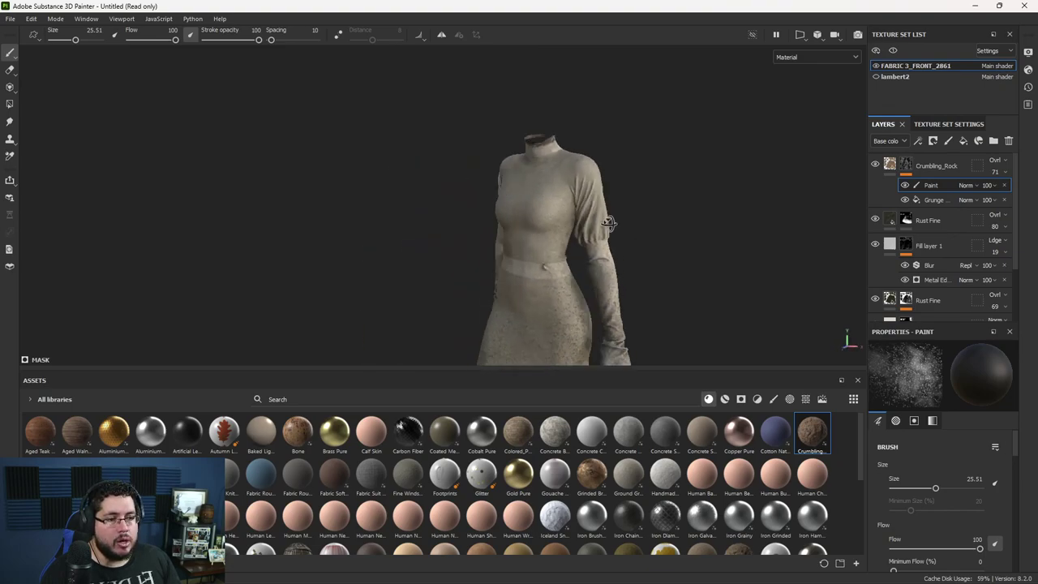
middle_click_drag(631, 212, 646, 155, "alt")
right_click_drag(666, 201, 719, 206, "shift")
left_click_drag(694, 214, 665, 248, "alt")
middle_click_drag(664, 249, 656, 209, "alt")
left_click_drag(655, 209, 660, 216, "alt")
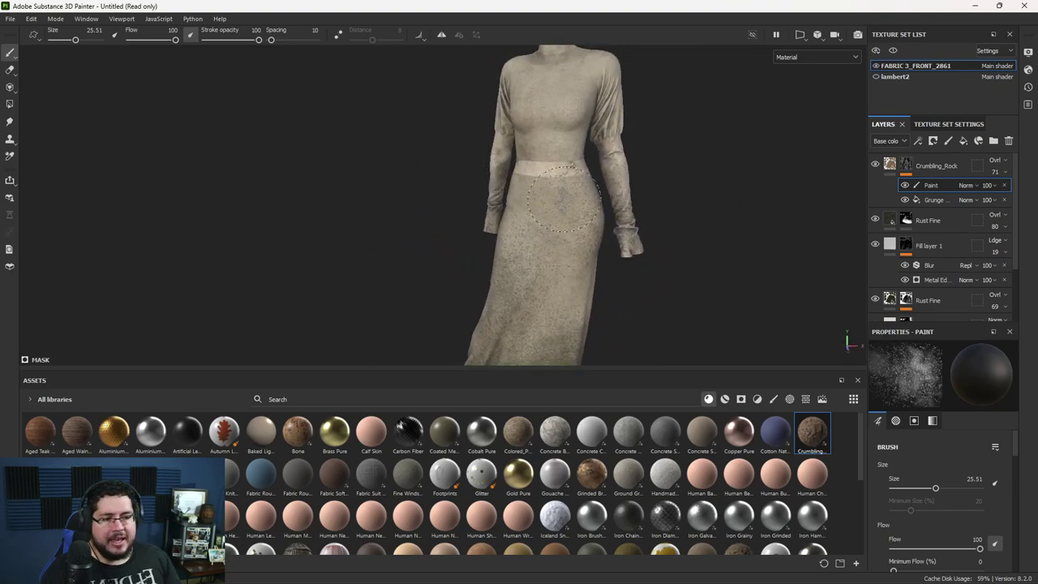
right_click_drag(643, 228, 480, 170, "alt")
middle_click_drag(479, 170, 469, 134, "alt")
right_click_drag(469, 134, 643, 239, "alt")
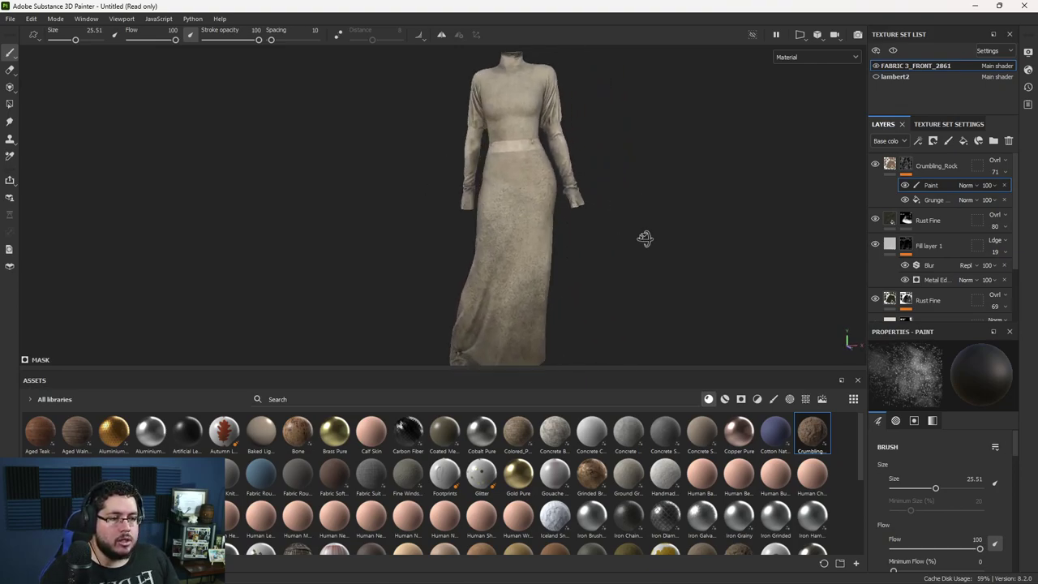
left_click_drag(609, 371, 612, 473)
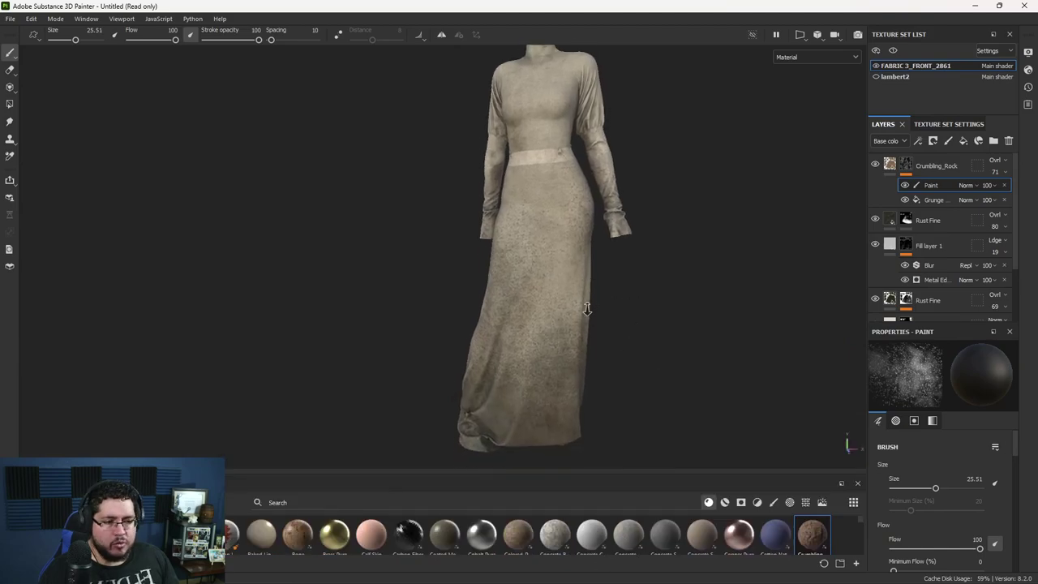
Step: Switch to the browser and look through more La Llorona image results for reference
key("alt+Tab")
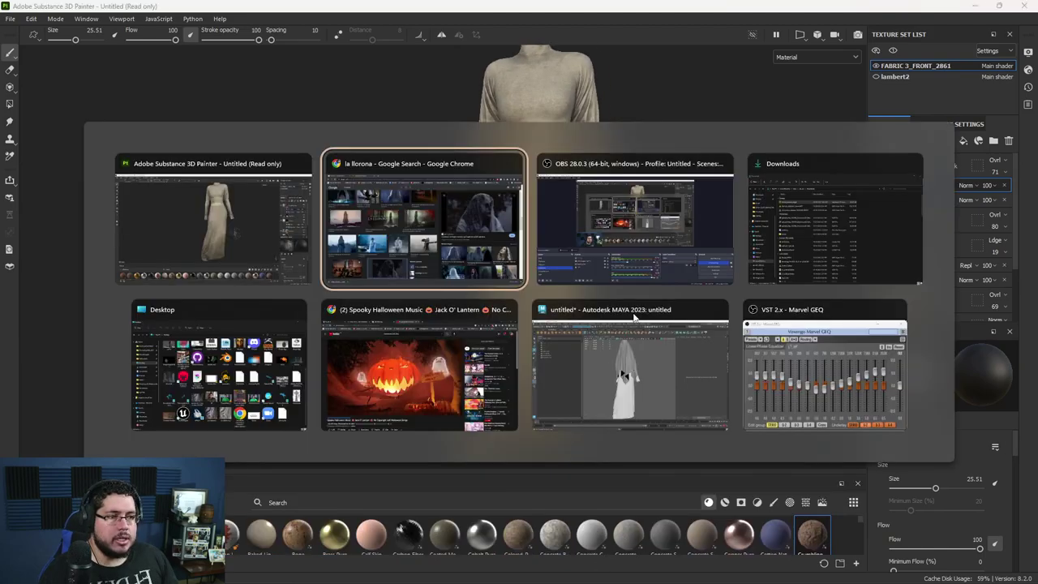
scroll(383, 307, "down", 5)
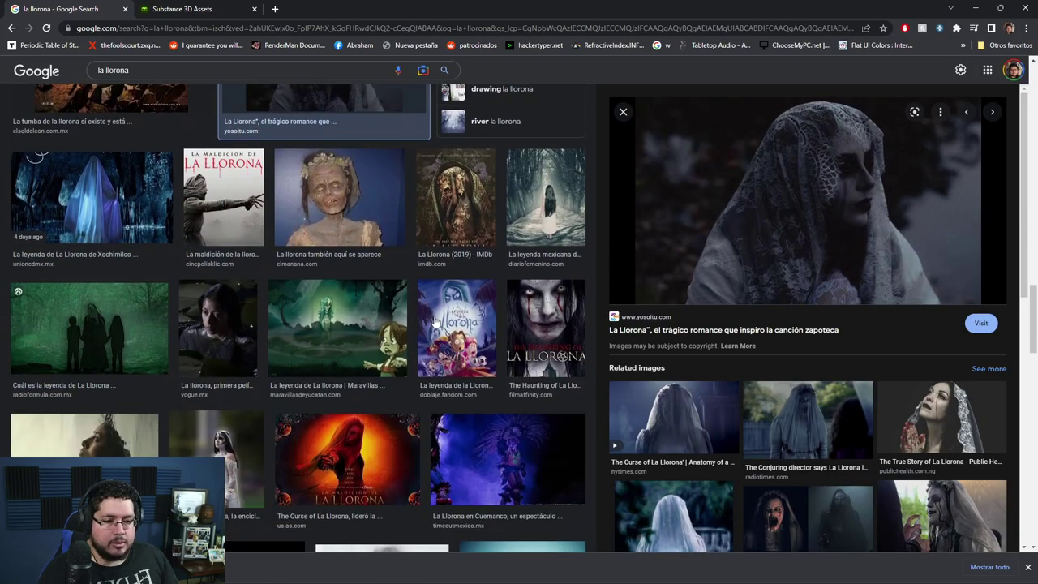
scroll(437, 323, "down", 3)
scroll(434, 313, "down", 6)
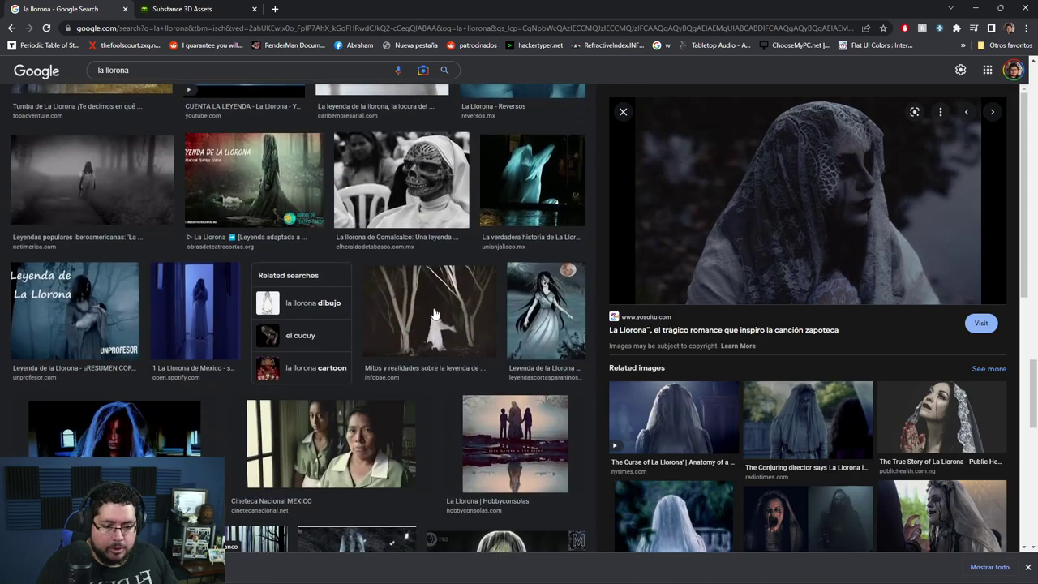
scroll(434, 313, "down", 8)
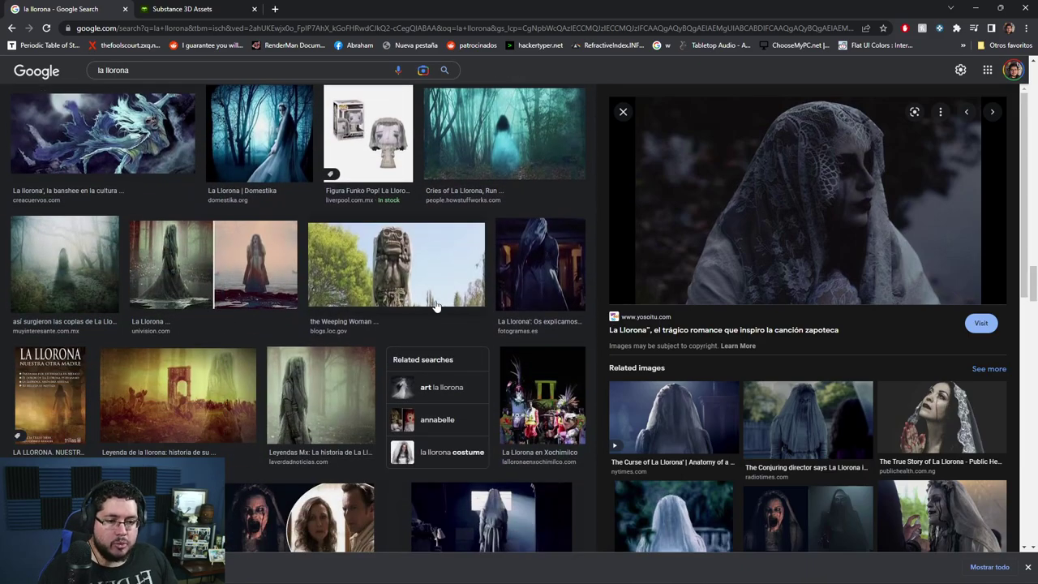
Step: Return to Substance 3D Painter and add a fill layer above Crumbling_Rock with a dark red base color
key("alt+Tab")
mouse_move(491, 322)
left_mouse_down("alt")
mouse_move(554, 246)
mouse_move(704, 243)
left_mouse_up("alt")
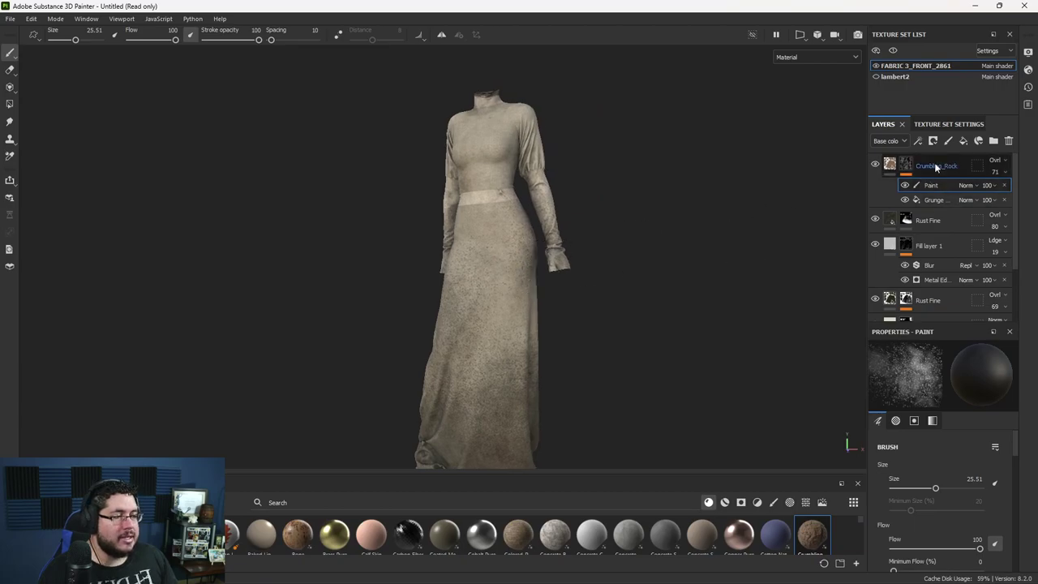
left_click(963, 140)
scroll(928, 440, "down", 2)
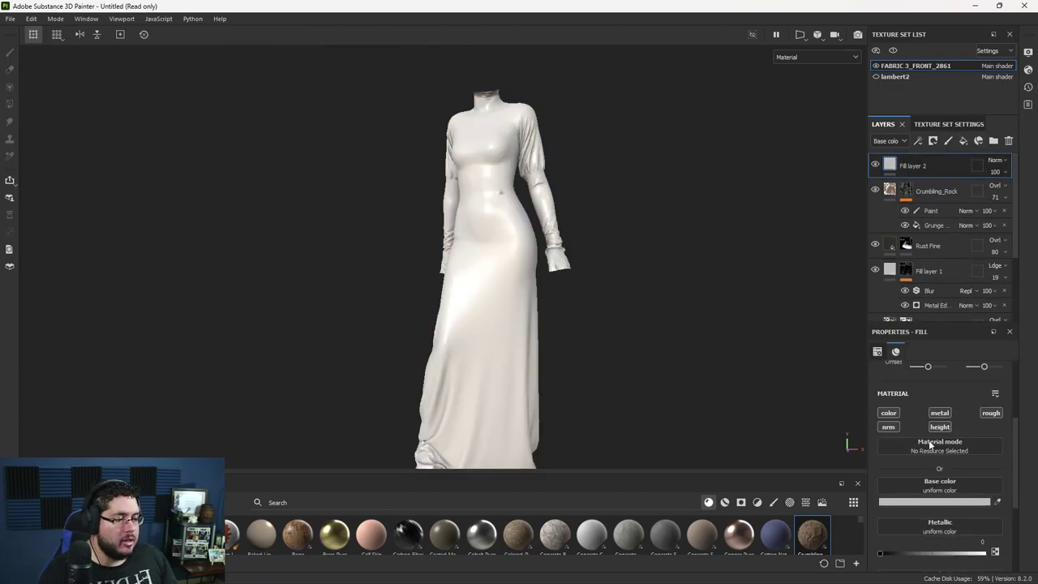
left_click(949, 502)
mouse_move(881, 404)
left_mouse_down()
mouse_move(894, 335)
mouse_move(872, 385)
left_mouse_up()
left_click(905, 290)
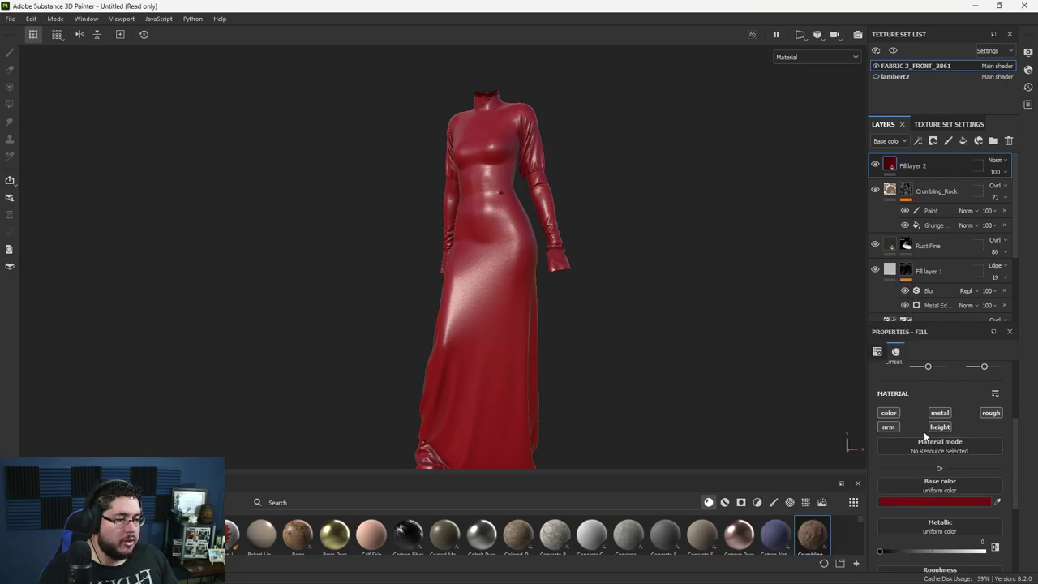
Step: Set the red fill layer's Metallic to 0.3367 and Roughness to 0.4171
scroll(940, 525, "down", 2)
left_click_drag(921, 483, 916, 483)
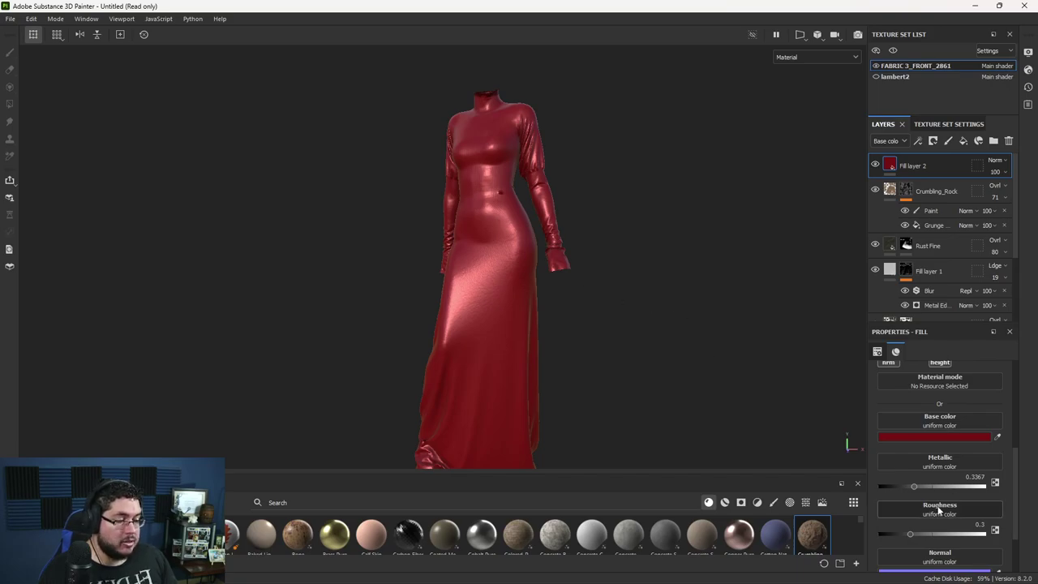
left_click_drag(913, 533, 922, 535)
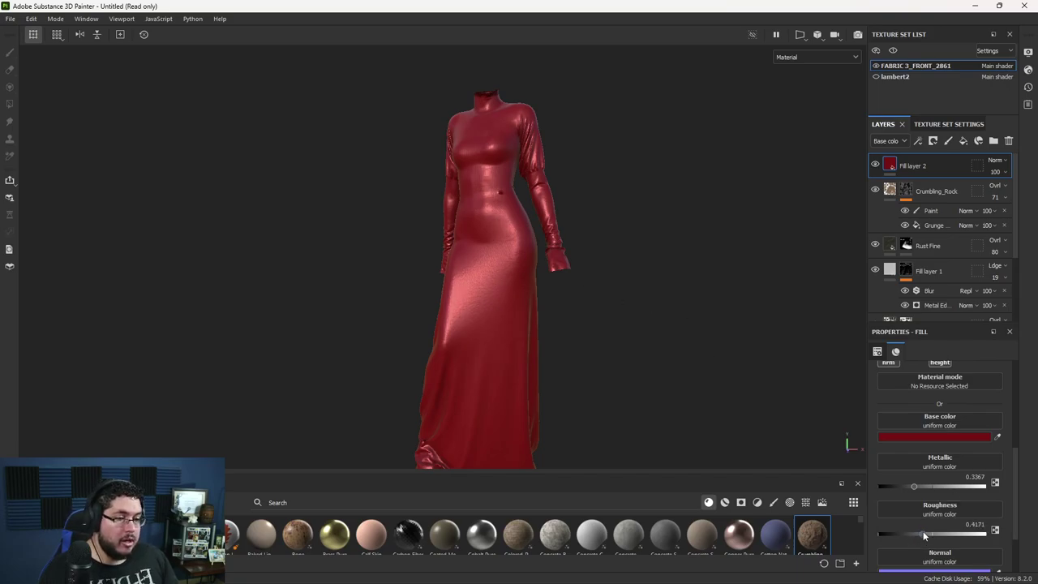
Step: Set the red fill layer's blending mode to Overlay and add a black mask to it, ready for painting
left_click(996, 160)
left_click(978, 317)
left_click(997, 161)
left_click(973, 323)
right_click(927, 155)
left_click(946, 76)
key("1")
scroll(626, 232, "up", 4)
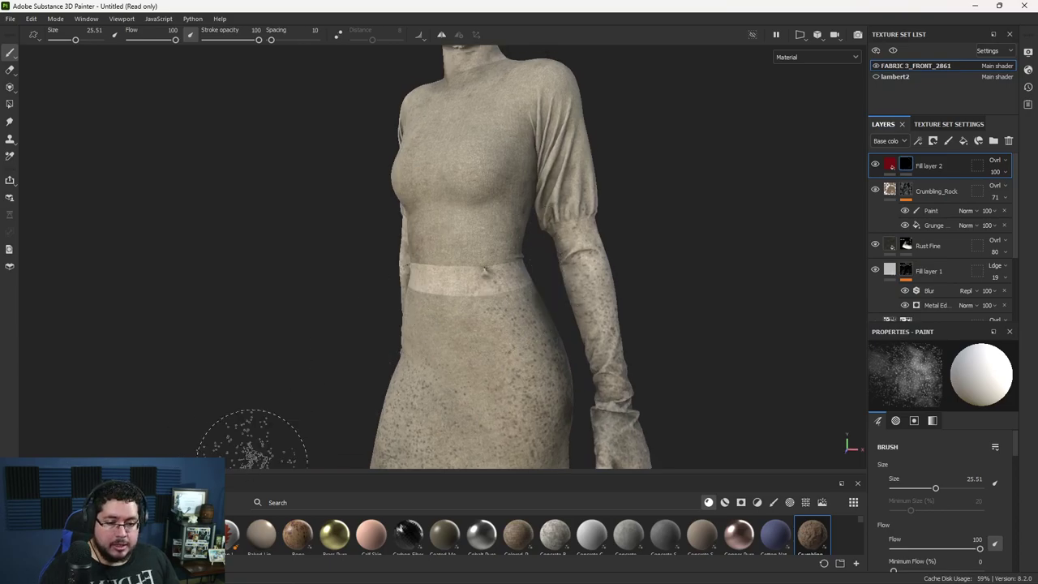
Step: Enlarge the asset library and filter it to show only the brushes
left_click_drag(250, 474, 250, 342)
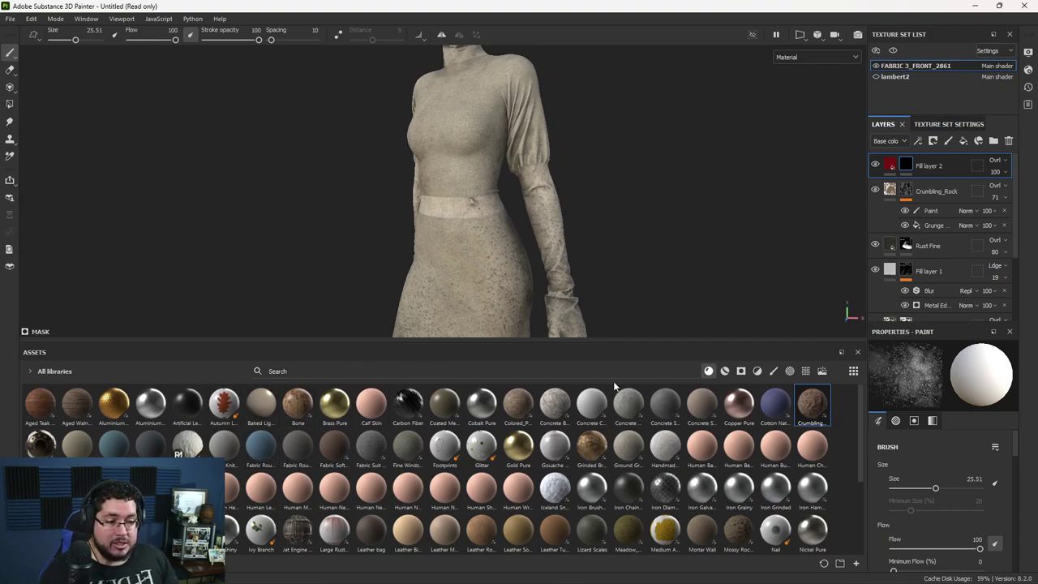
left_click(820, 372)
left_click(805, 371)
left_click(789, 370)
left_click(773, 371)
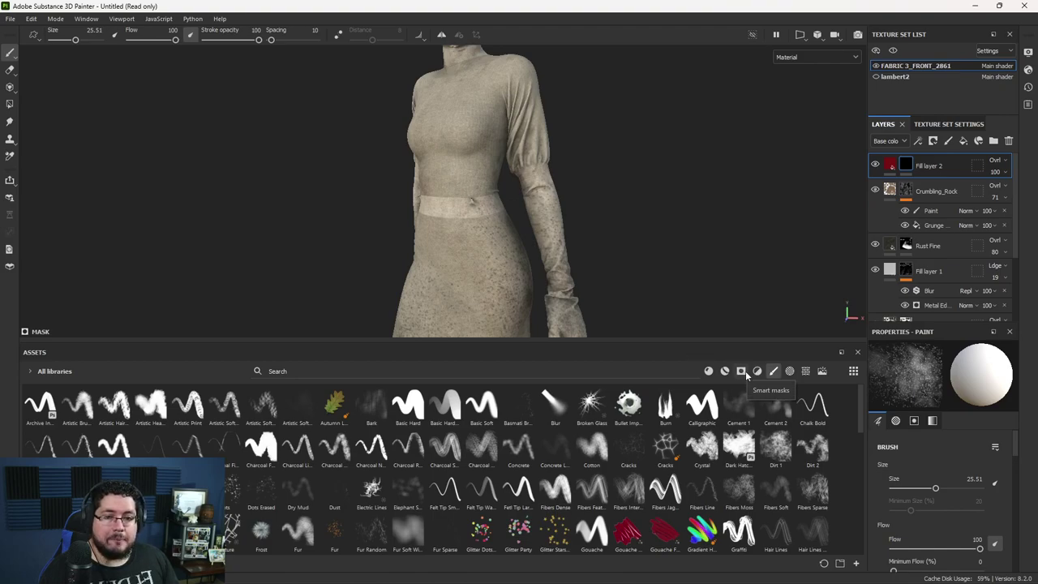
left_click(740, 370)
left_click(724, 371)
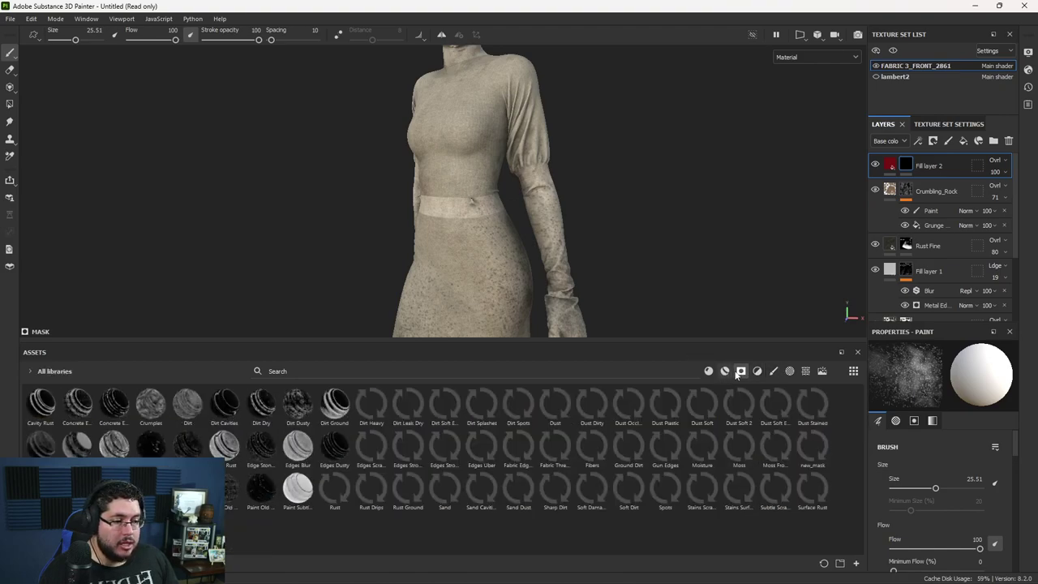
left_click(773, 371)
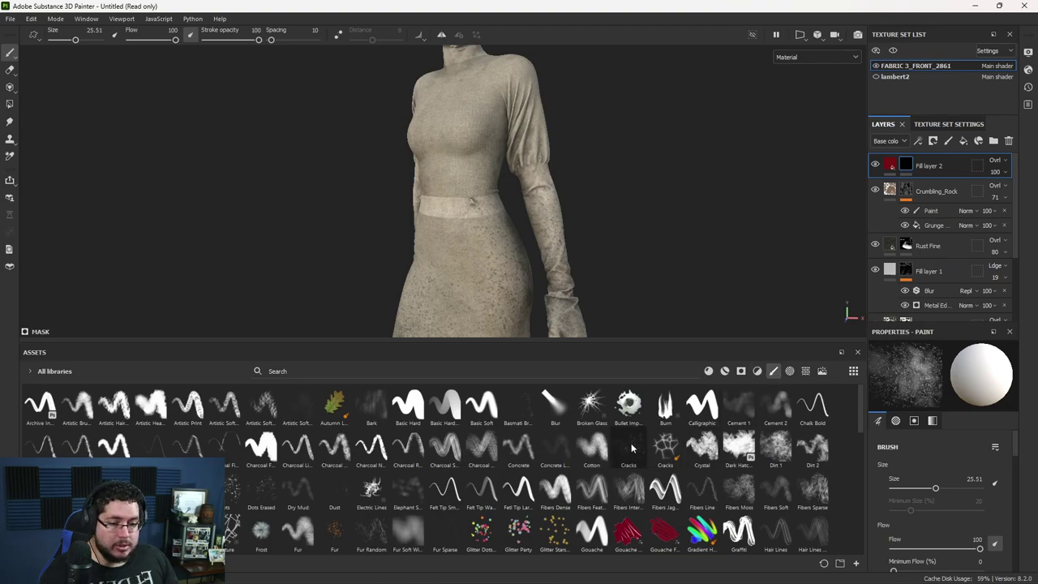
Step: Try the Splat particle brush on the red layer's mask over the chest and waist, undoing each stroke
scroll(640, 440, "down", 3)
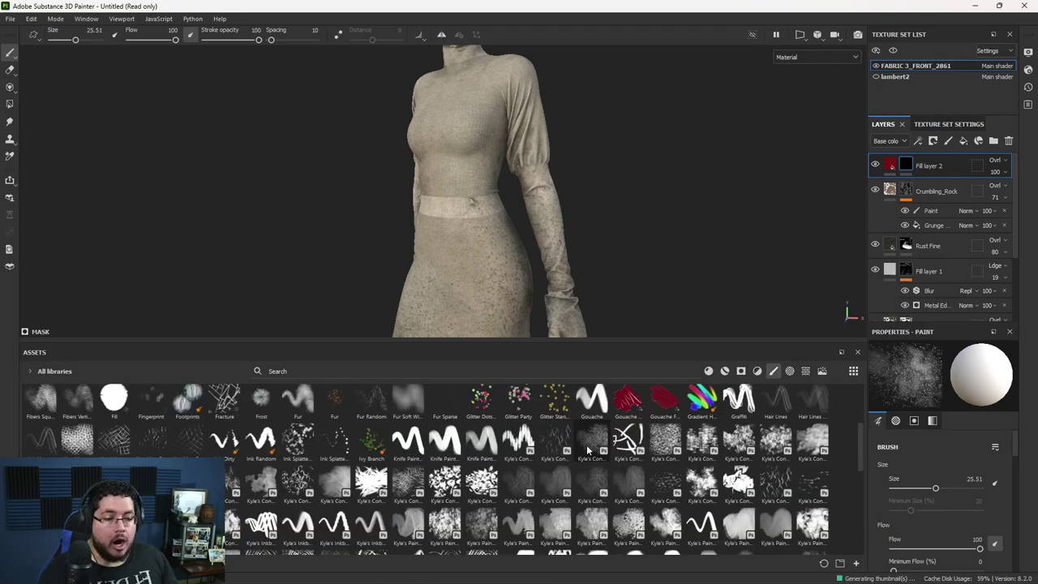
scroll(587, 450, "down", 10)
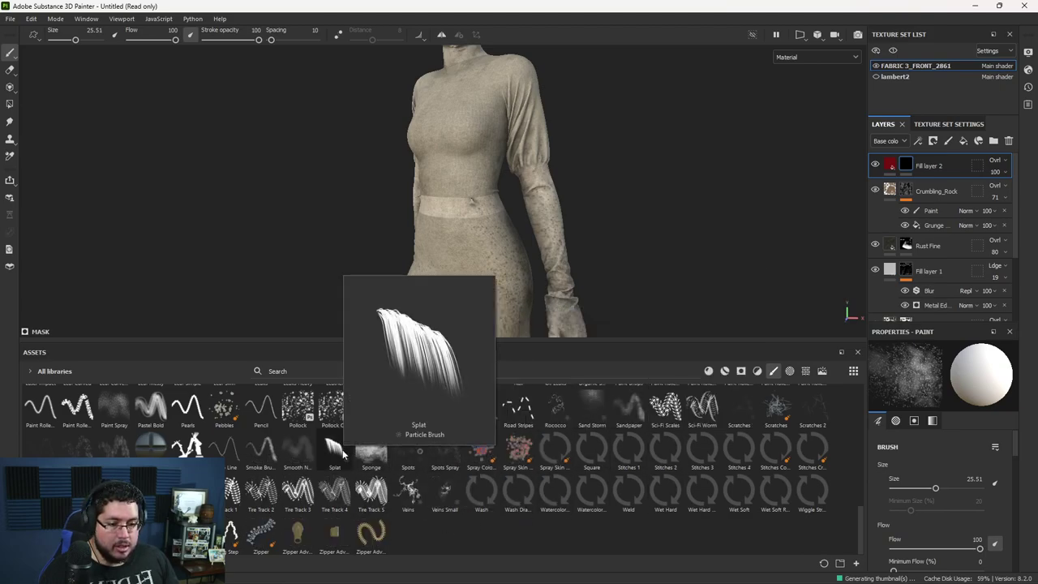
middle_click_drag(461, 221, 471, 268, "alt")
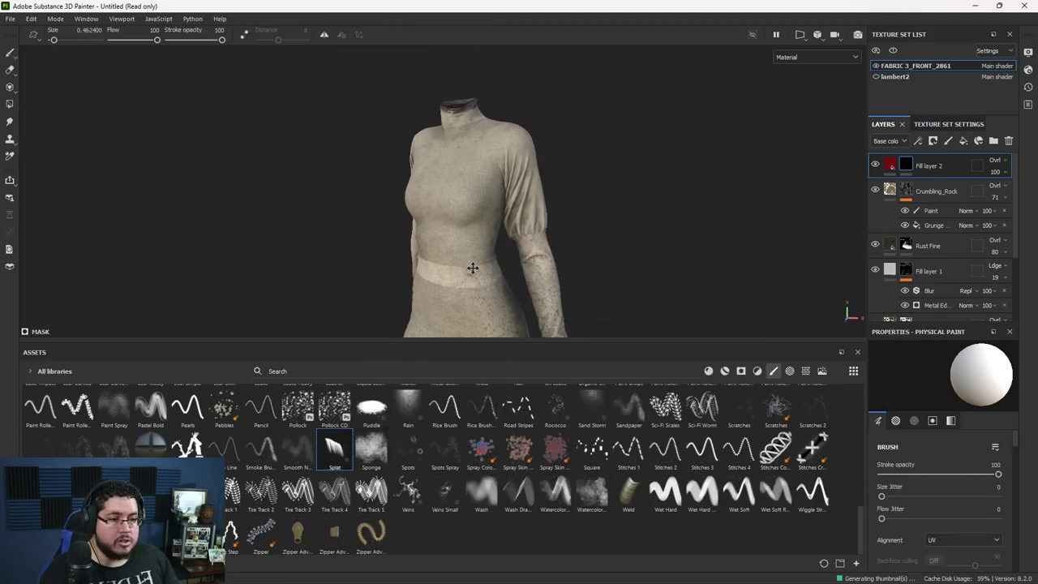
right_click_drag(426, 146, 442, 191, "alt")
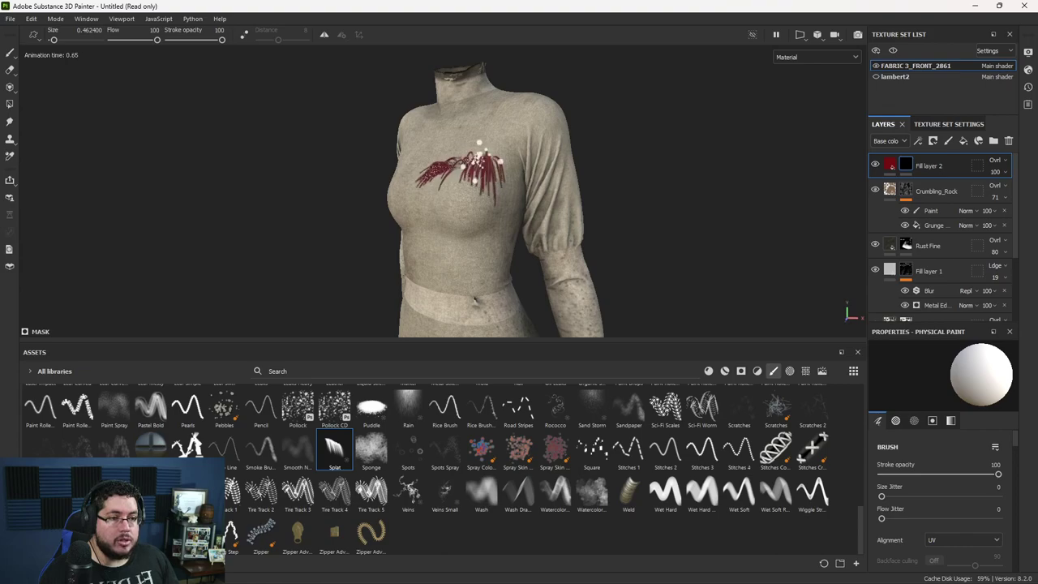
left_click_drag(683, 220, 723, 207, "alt")
right_click_drag(722, 207, 622, 207, "alt")
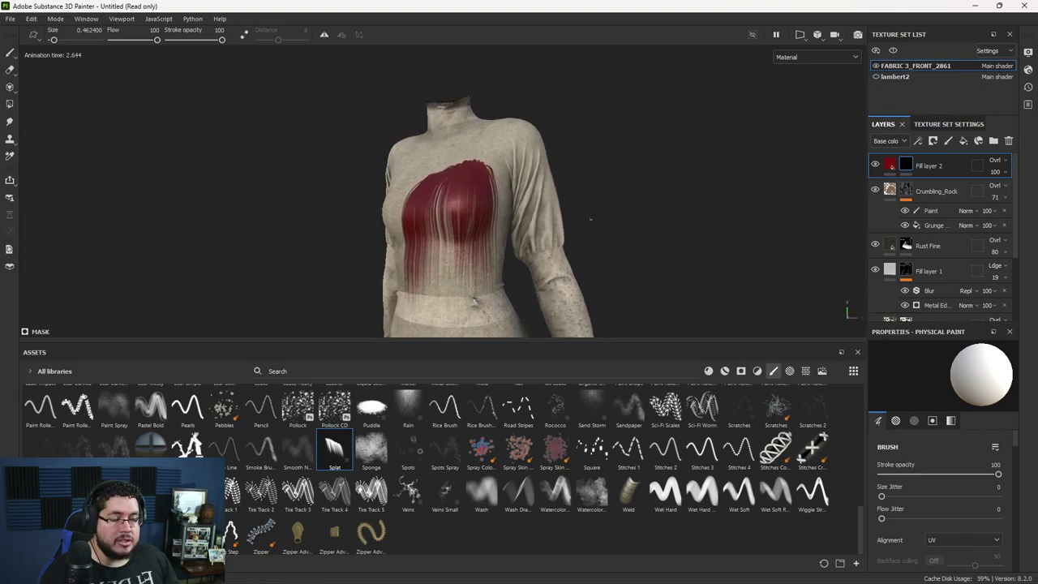
key("ctrl+z")
left_click(458, 247)
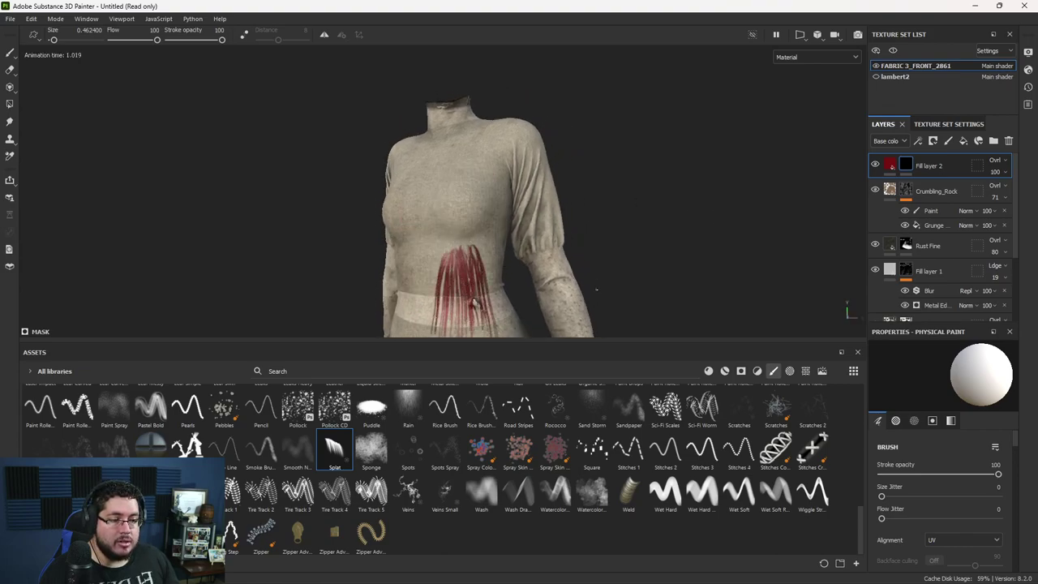
key("ctrl+z")
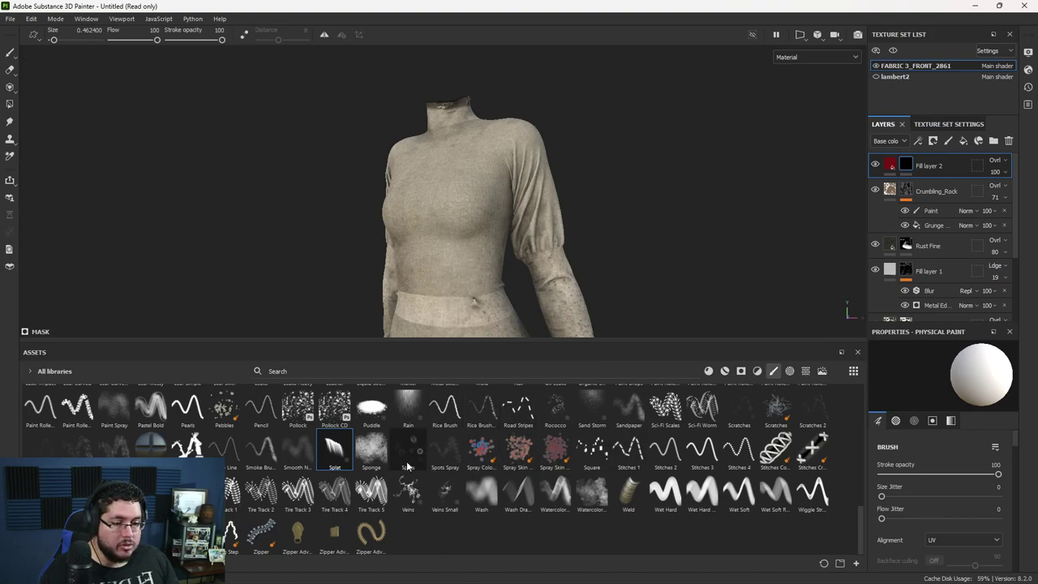
Step: Try the Scratches brush and several other textured brushes for staining the torso on the red layer's mask
left_click(779, 409)
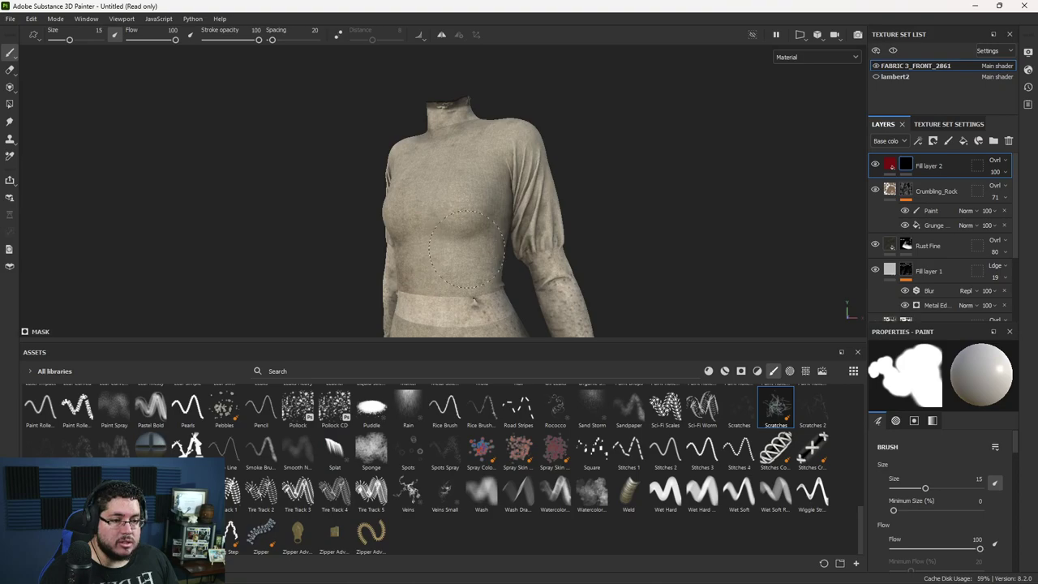
scroll(443, 237, "up", 5)
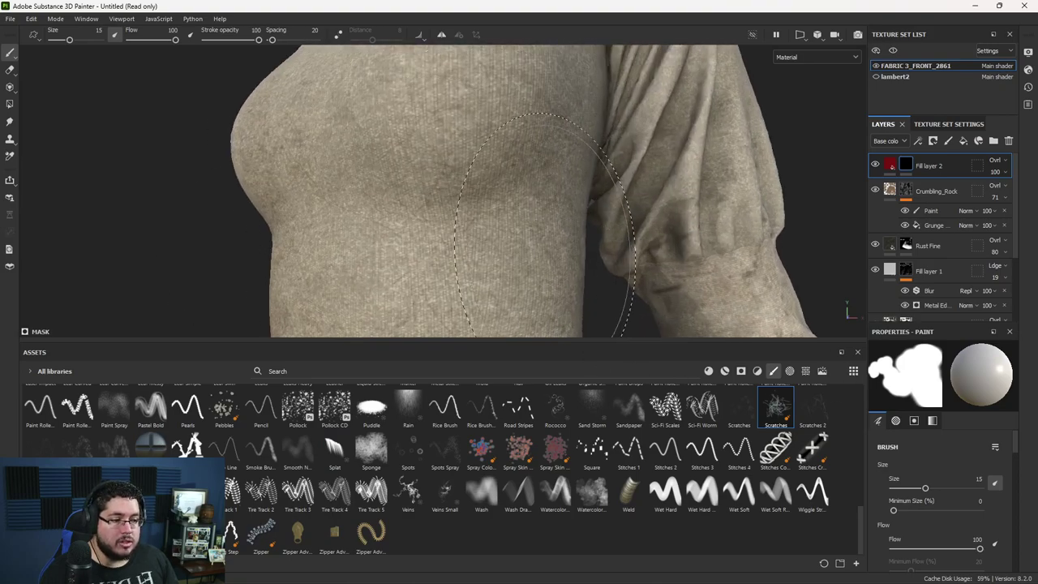
left_click(114, 445)
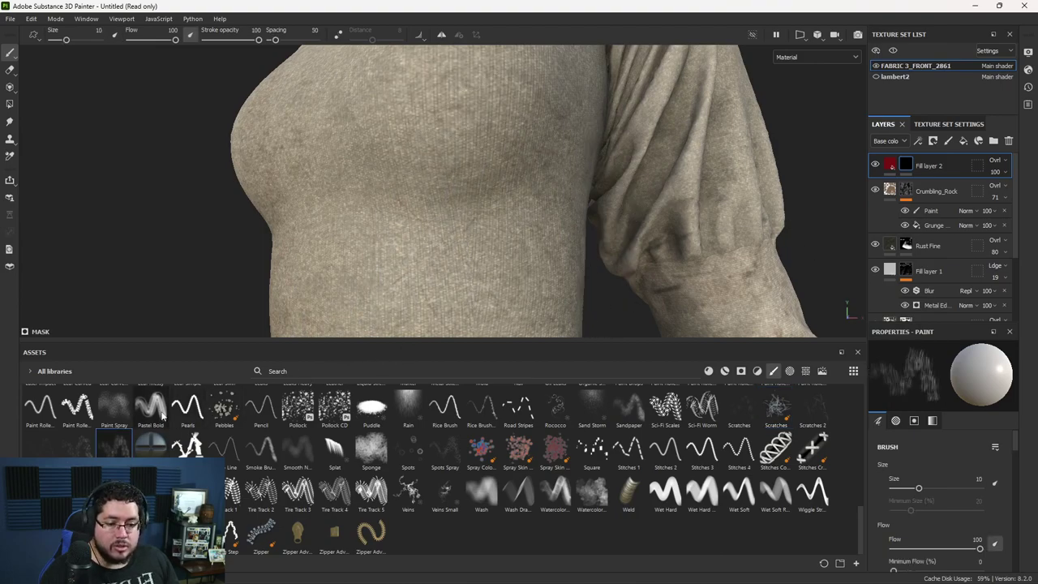
key("ctrl+z")
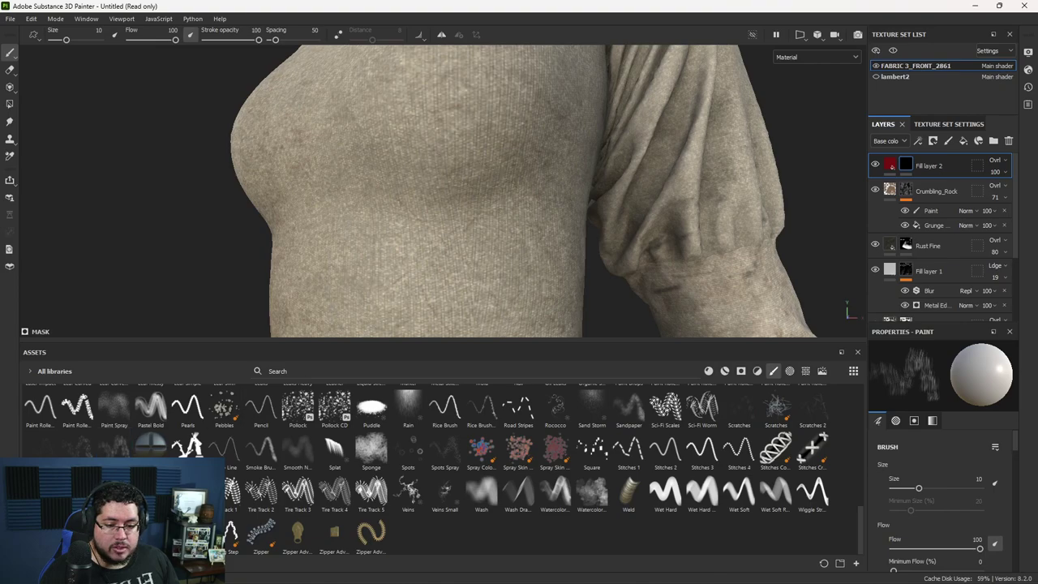
left_click(77, 446)
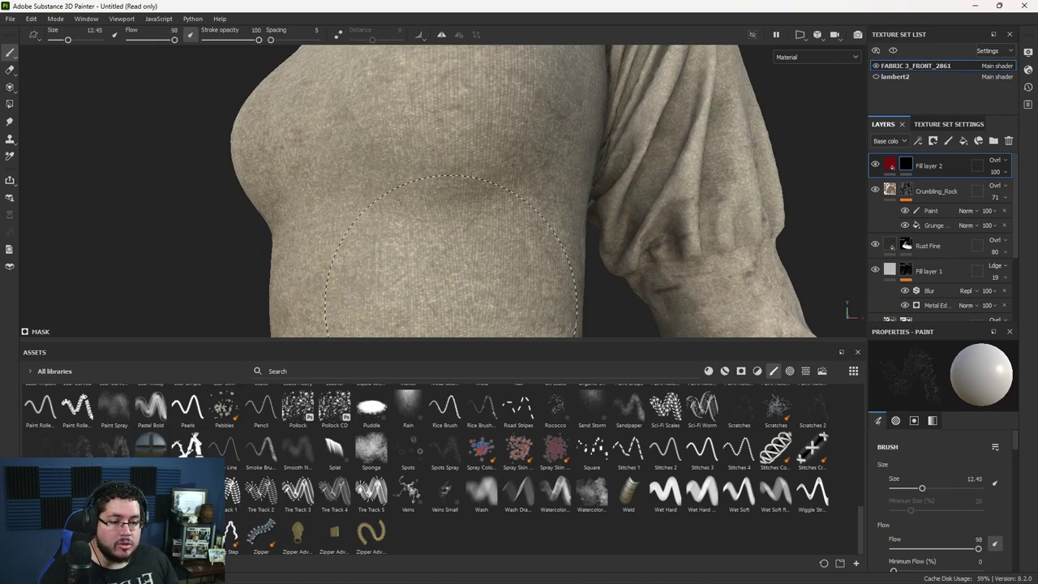
scroll(369, 486, "up", 3)
scroll(464, 485, "down", 3)
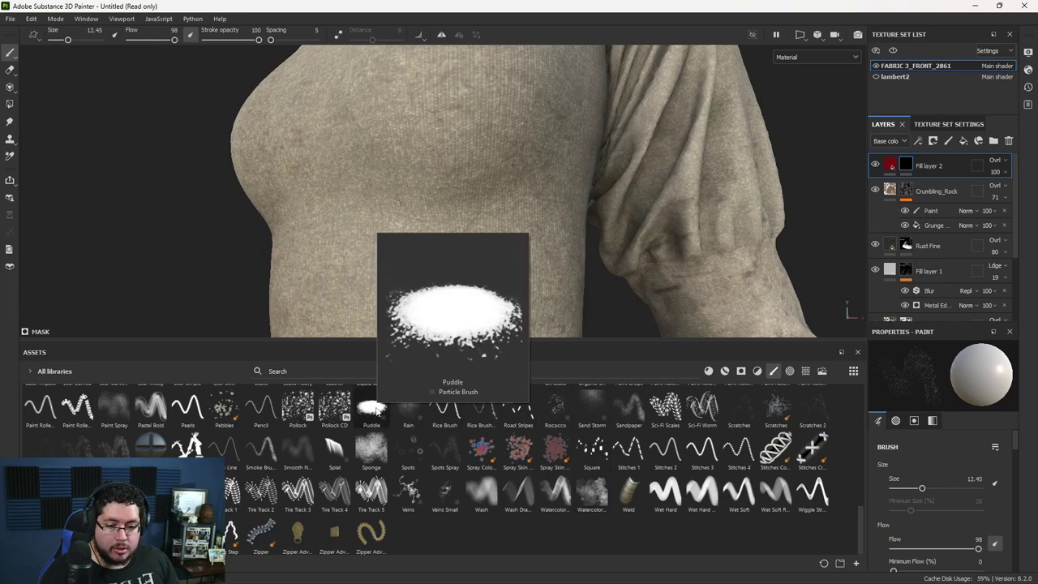
left_click(186, 446)
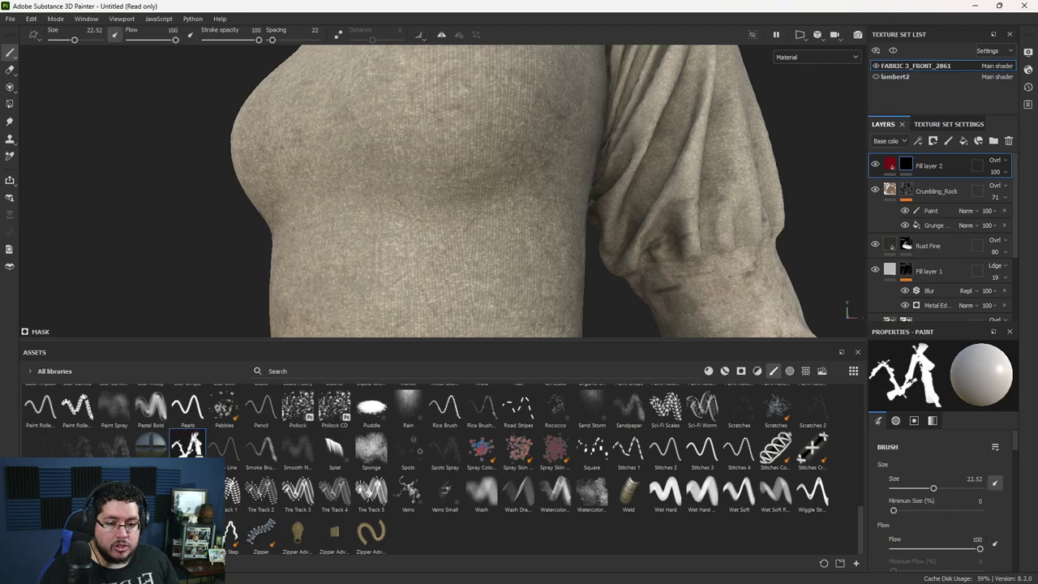
right_click_drag(444, 262, 377, 174, "alt")
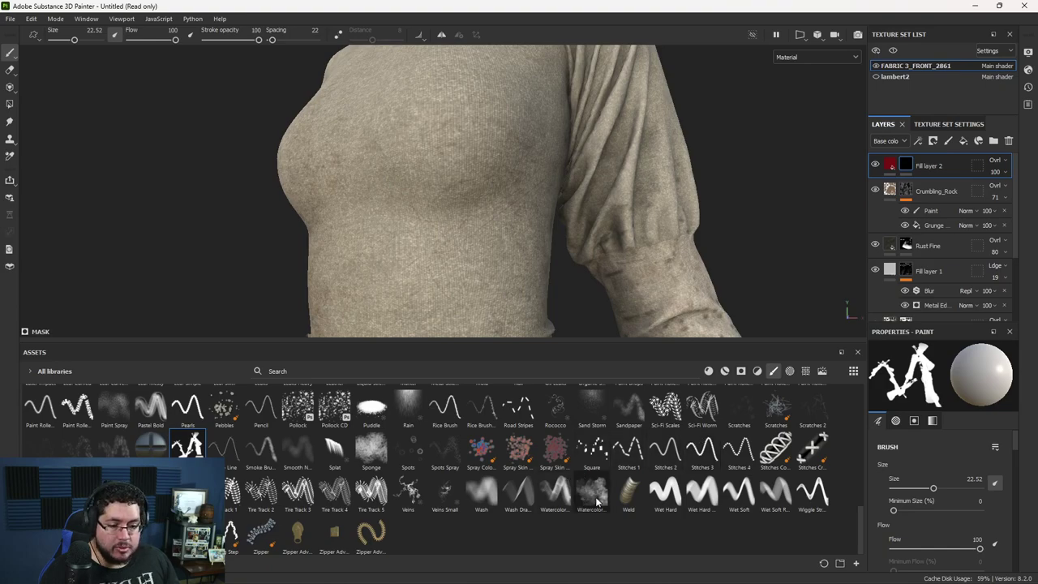
Step: Try a fine brush at size 2.34 and a Splash-alpha brush at size 10.55 on the torso, undoing the test stroke
scroll(597, 502, "up", 10)
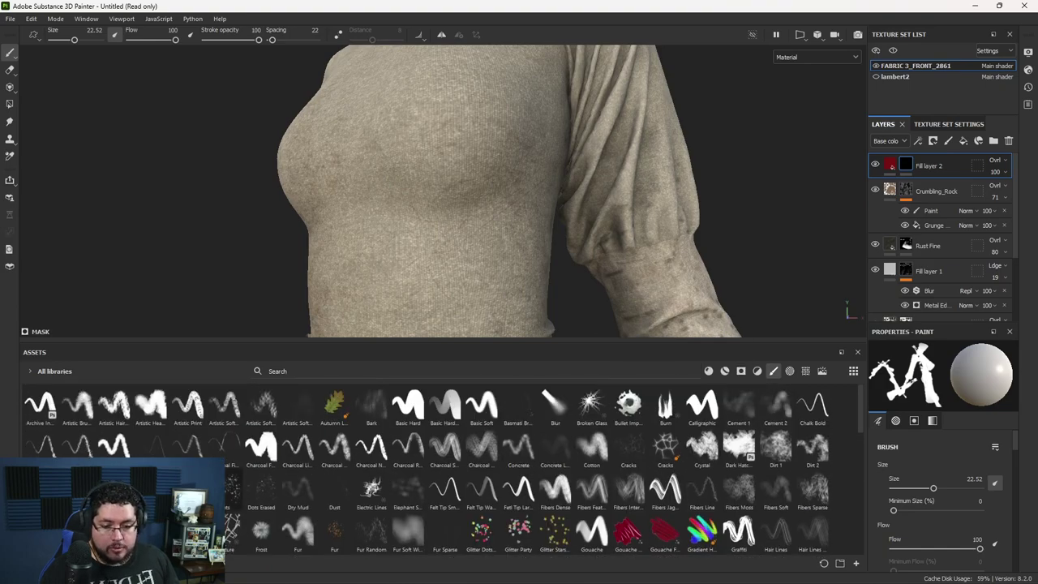
left_click(776, 448)
right_click_drag(492, 227, 446, 227, "ctrl")
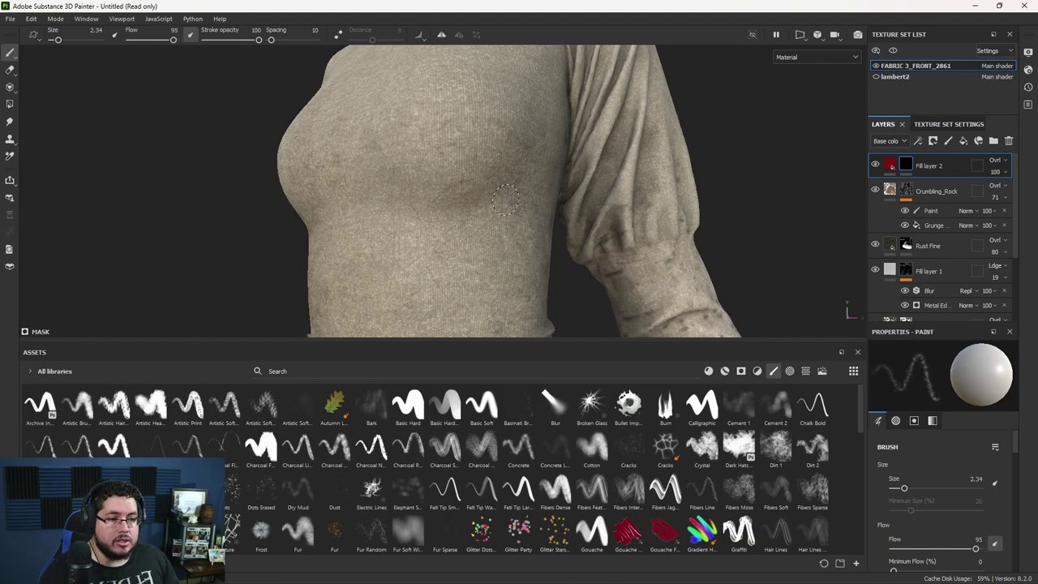
left_click_drag(490, 224, 497, 207, "alt")
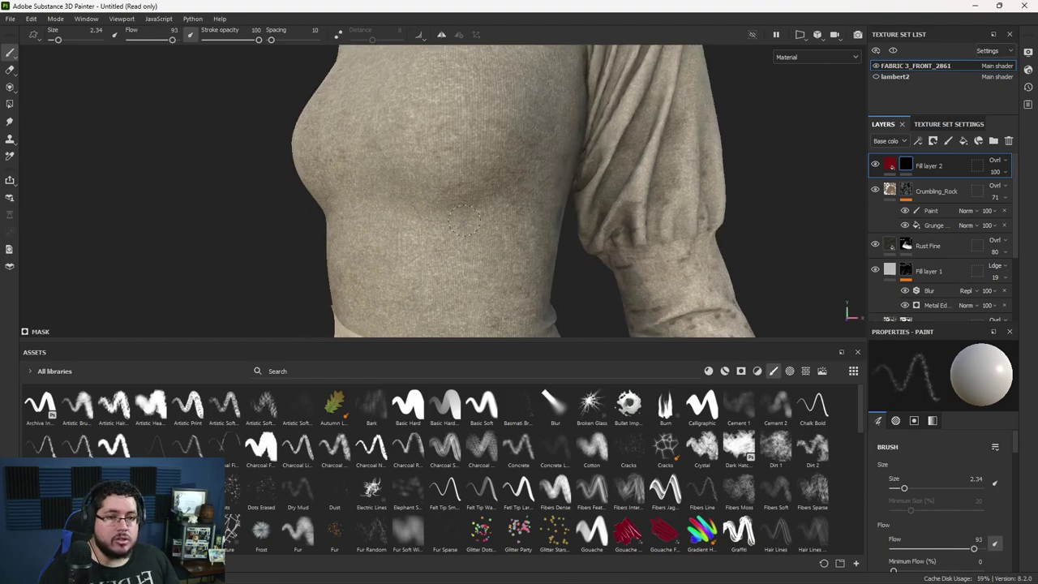
left_click(334, 402)
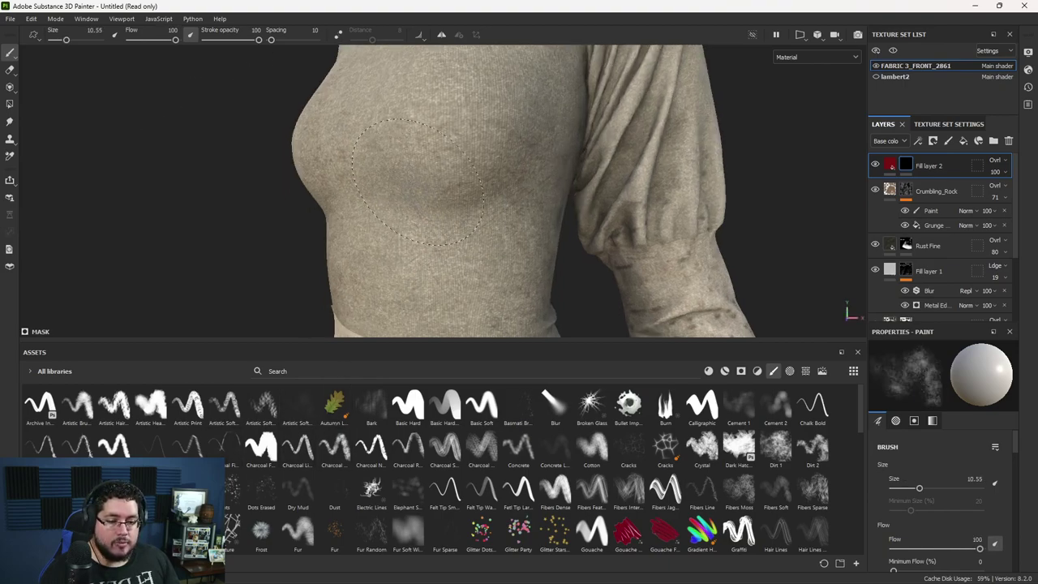
right_click_drag(444, 242, 371, 162, "alt")
left_click_drag(433, 167, 446, 219, "alt")
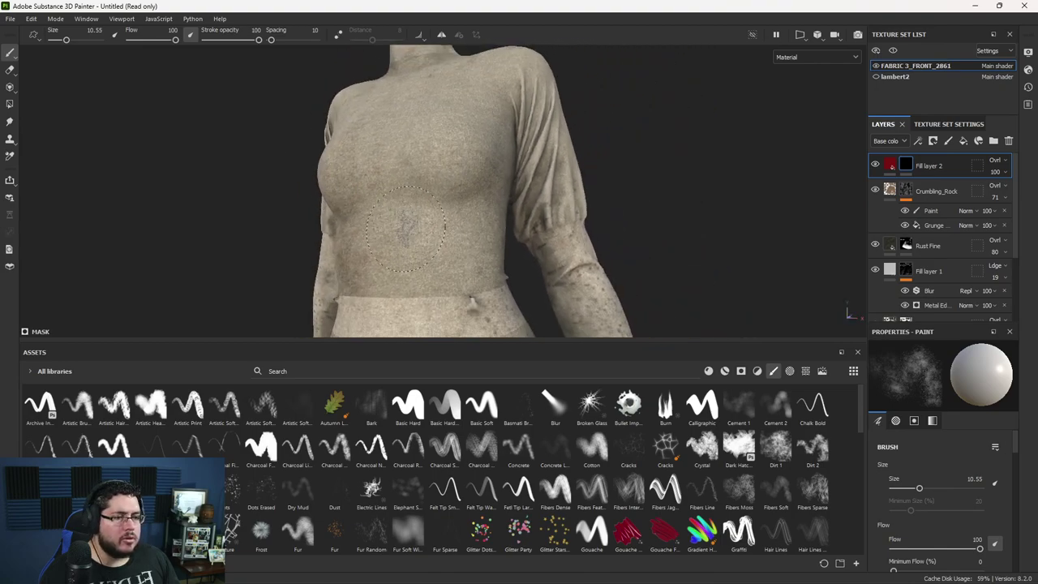
key("ctrl+z")
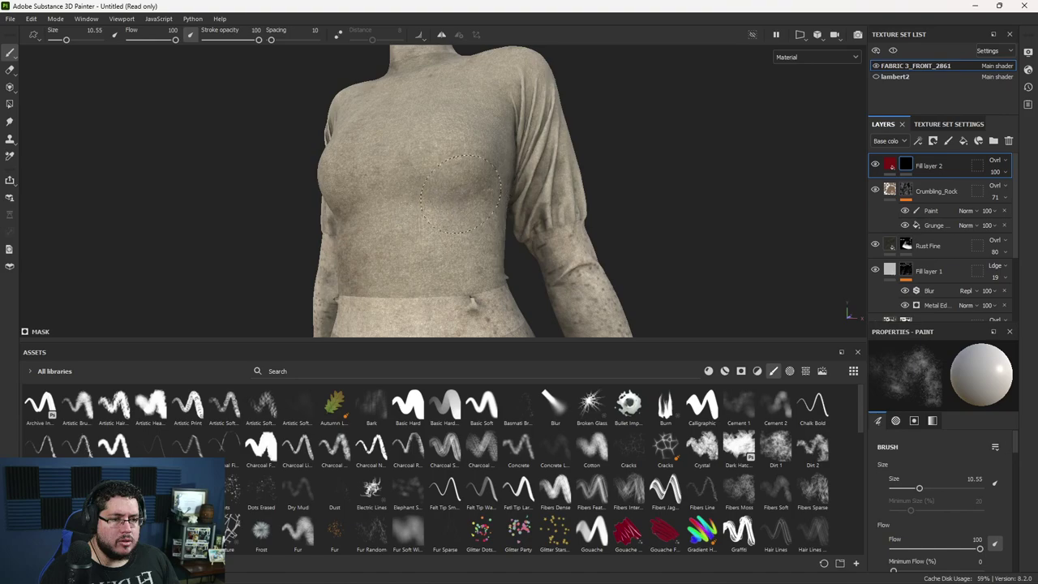
Step: Try removing the brush's Splash alpha, undo the removal, and look through the remaining brush settings
right_click(468, 227)
scroll(925, 495, "down", 5)
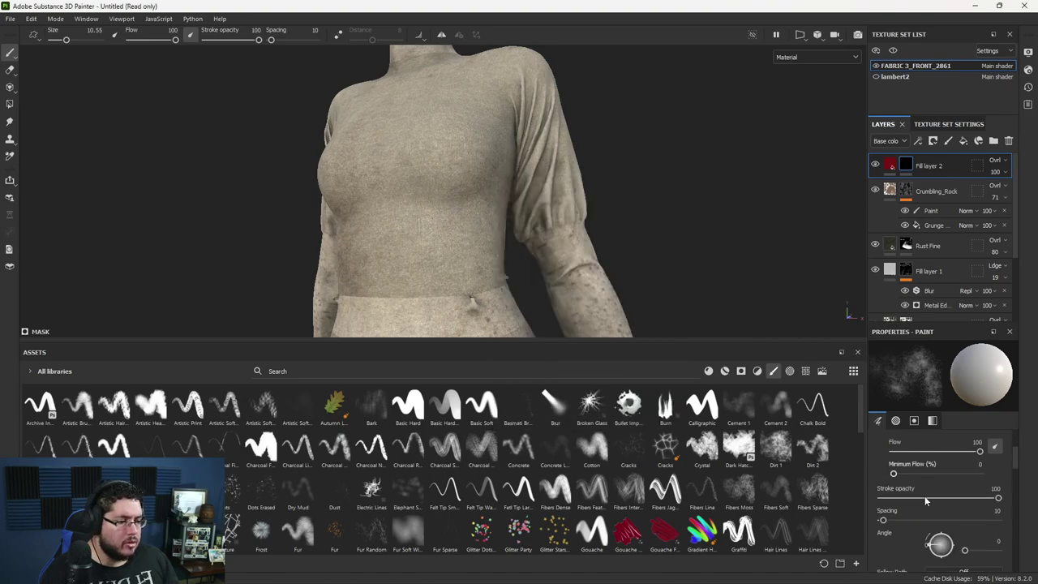
scroll(925, 495, "down", 3)
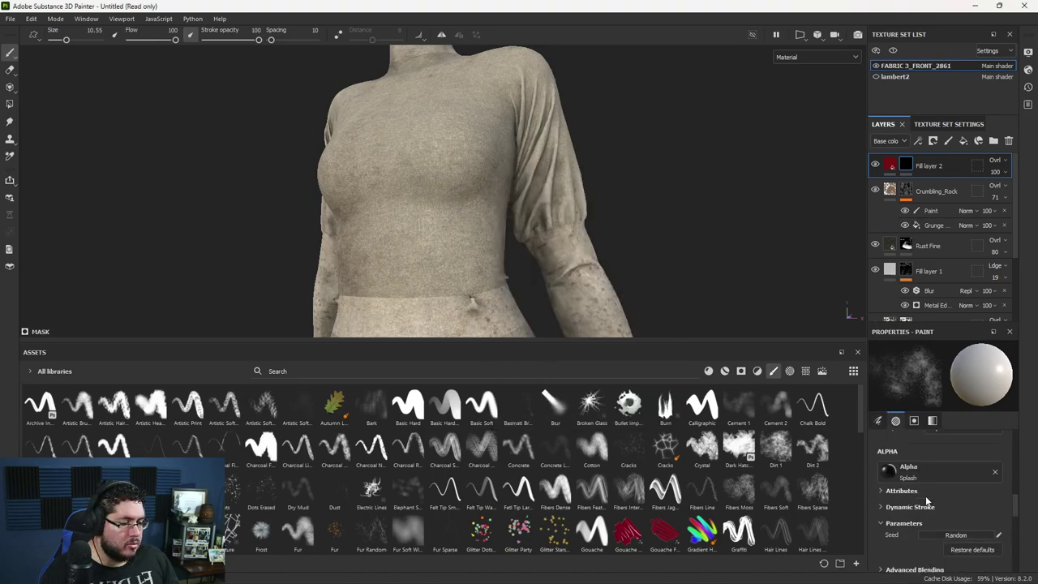
left_click(995, 471)
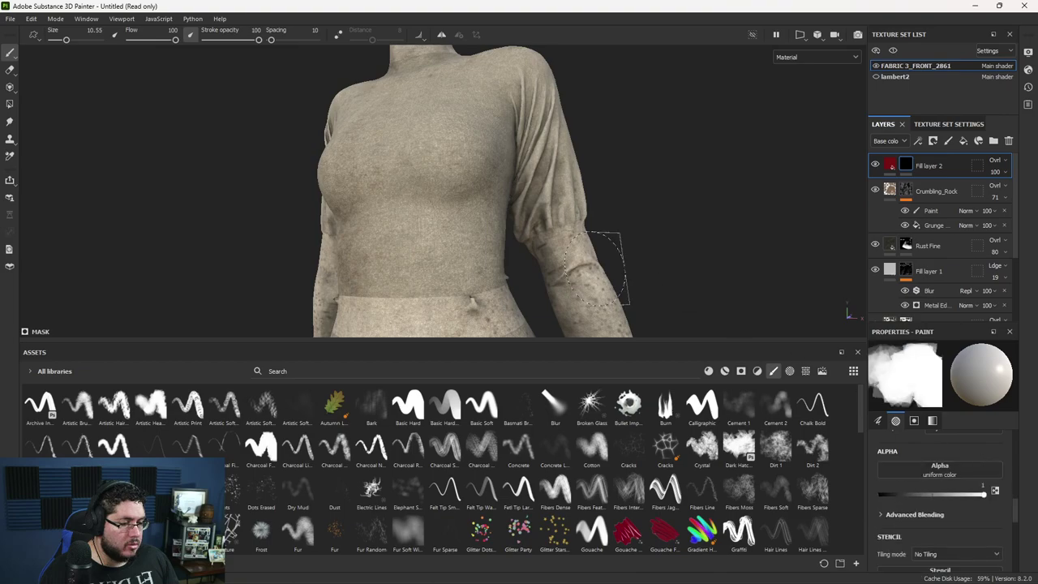
key("ctrl+z")
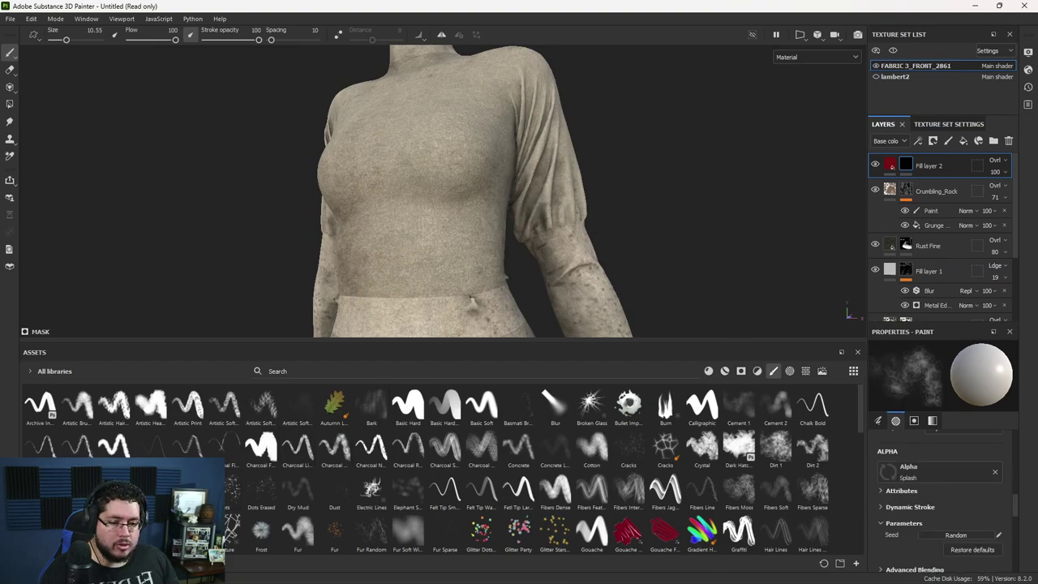
left_click_drag(381, 207, 341, 203, "alt")
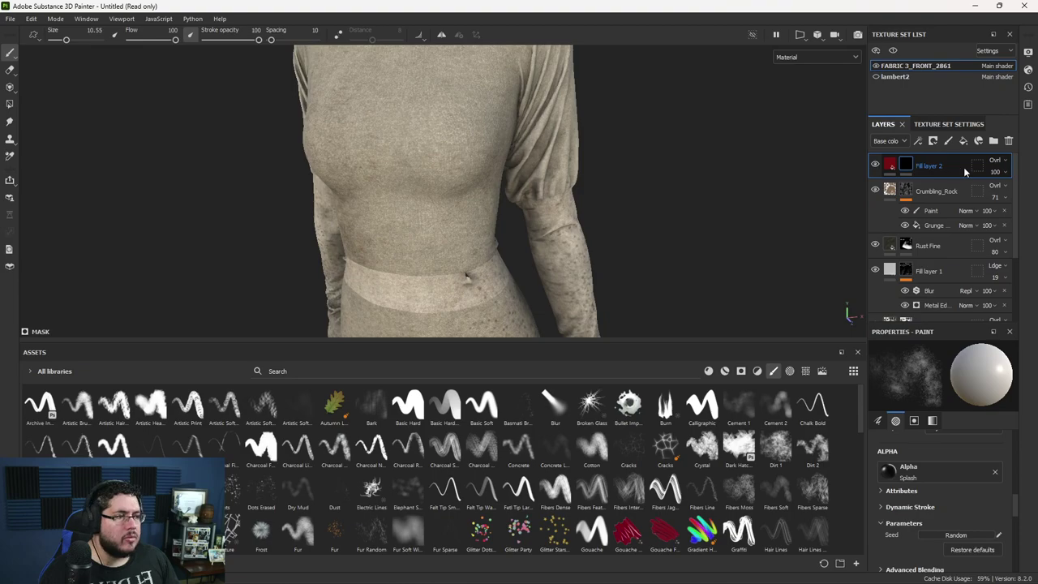
scroll(949, 466, "down", 3)
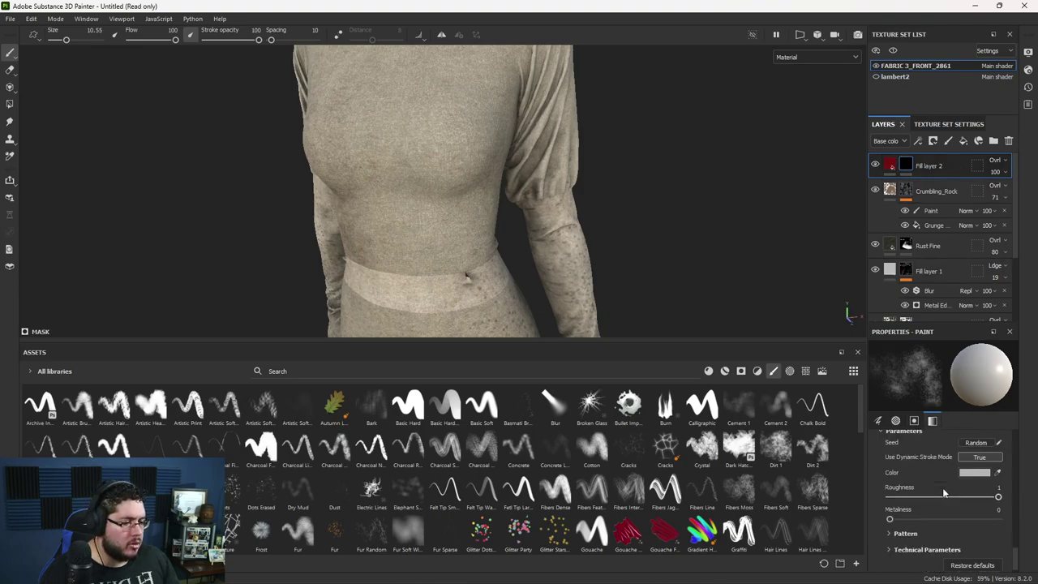
scroll(949, 492, "up", 8)
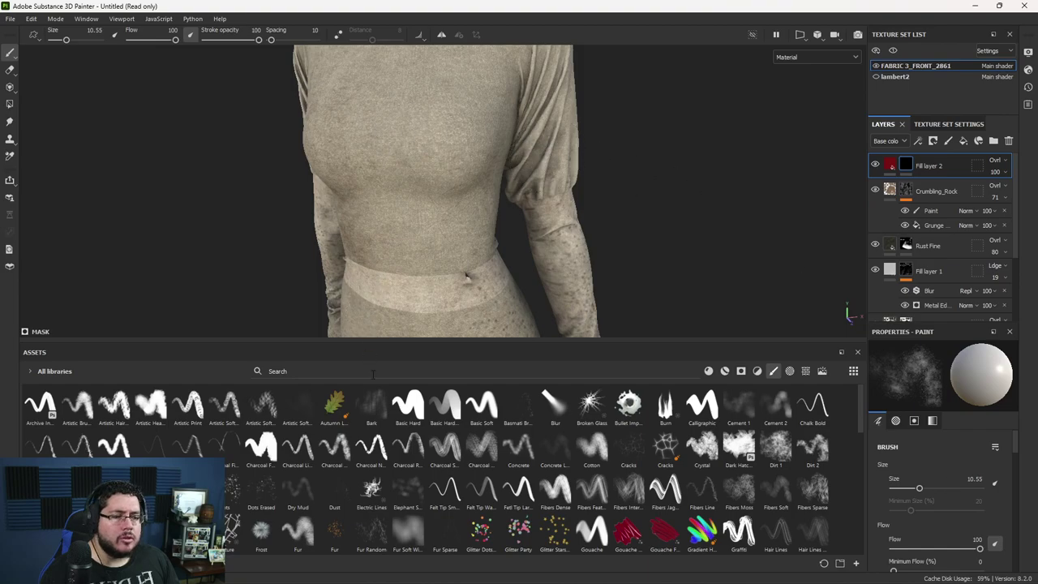
Step: Examine the Basic Hard brush's painting properties for the red layer's mask, down to its grayscale parameters
left_click(408, 403)
middle_click_drag(410, 118, 388, 177)
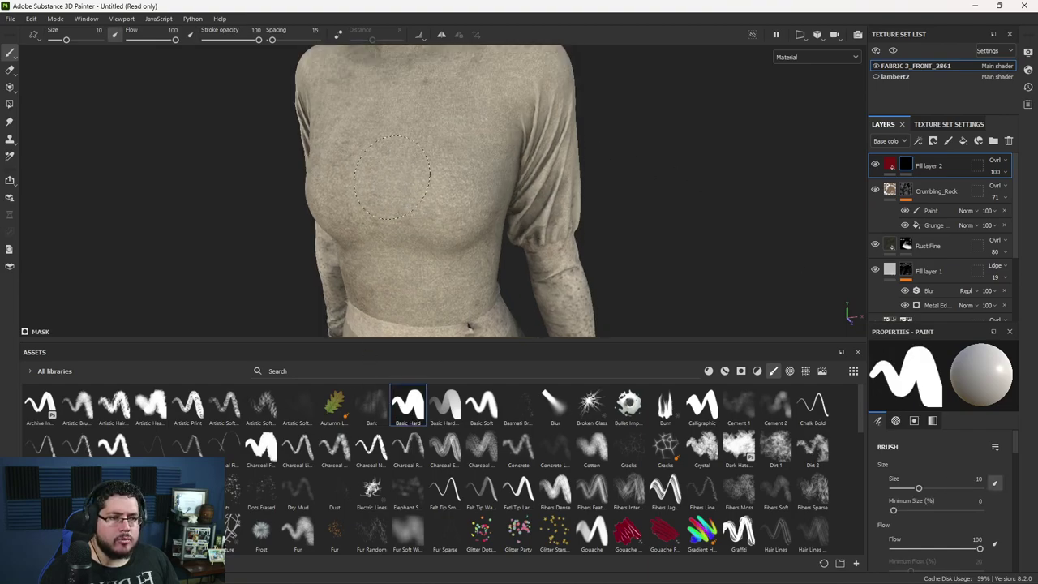
left_click_drag(464, 142, 455, 136, "alt")
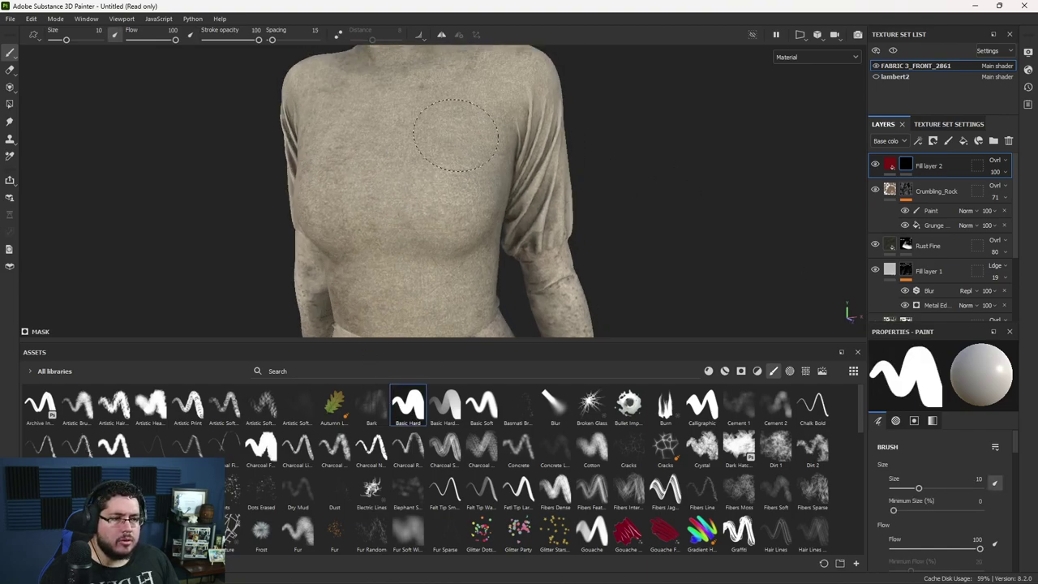
scroll(930, 493, "down", 10)
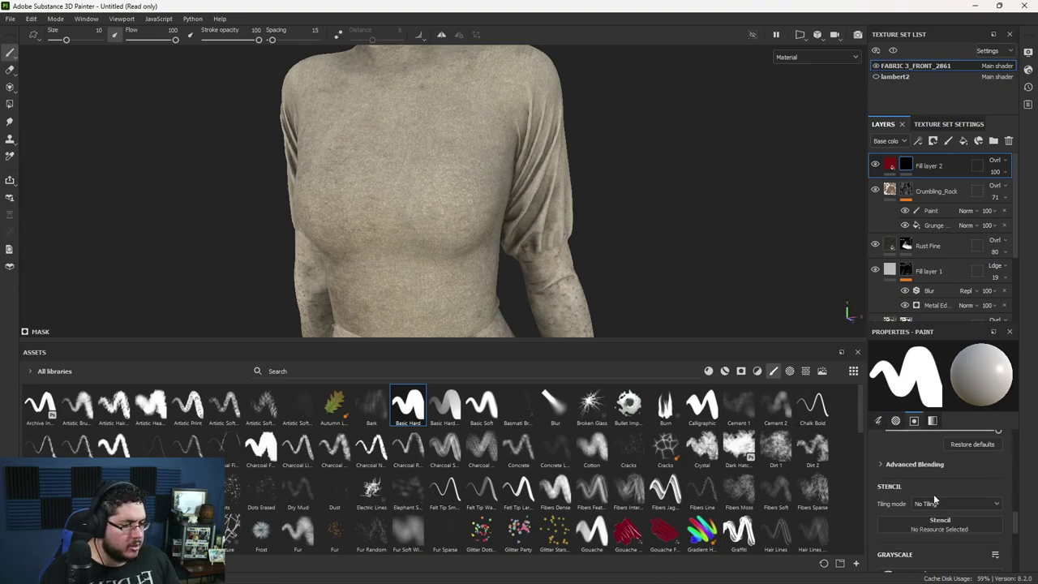
scroll(947, 516, "down", 6)
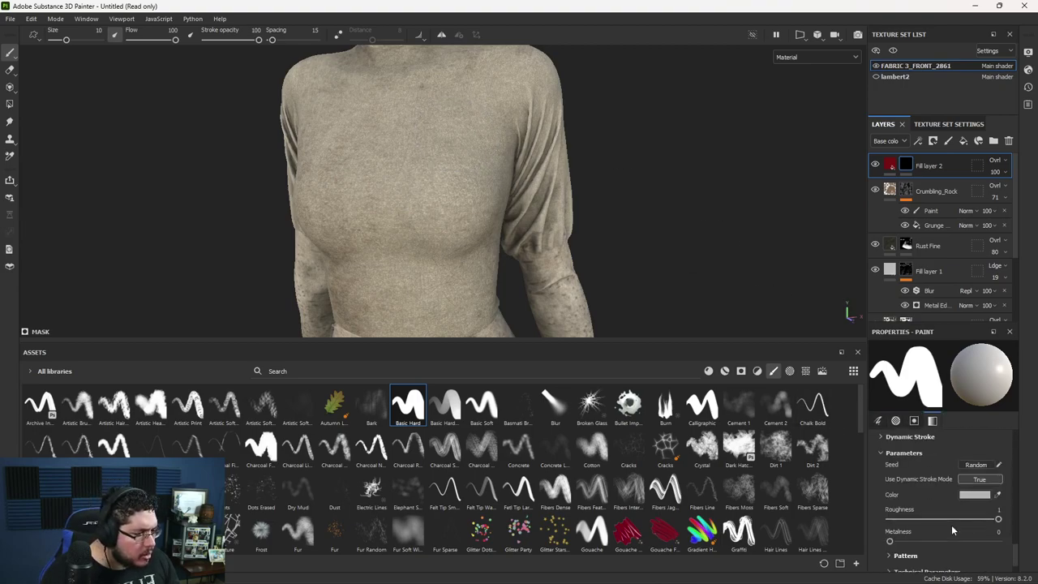
scroll(953, 530, "up", 2)
Step: Delete the dark red Fill layer 2 from the top of the layer stack
left_click(938, 168)
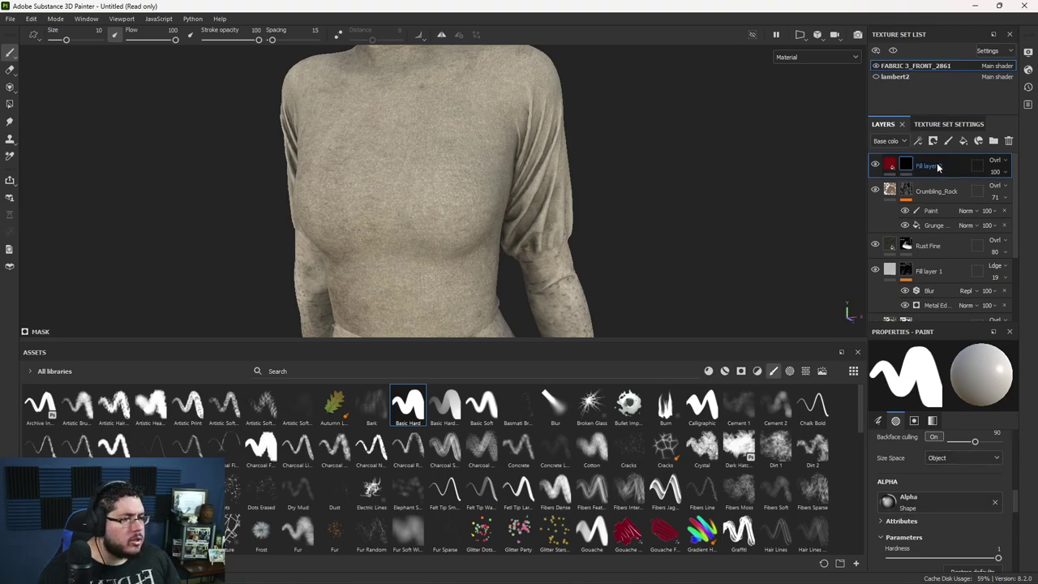
key("Delete")
Step: Try a hard pressure brush stroke on a new paint layer, undo the stroke, and delete that layer
left_click(933, 141)
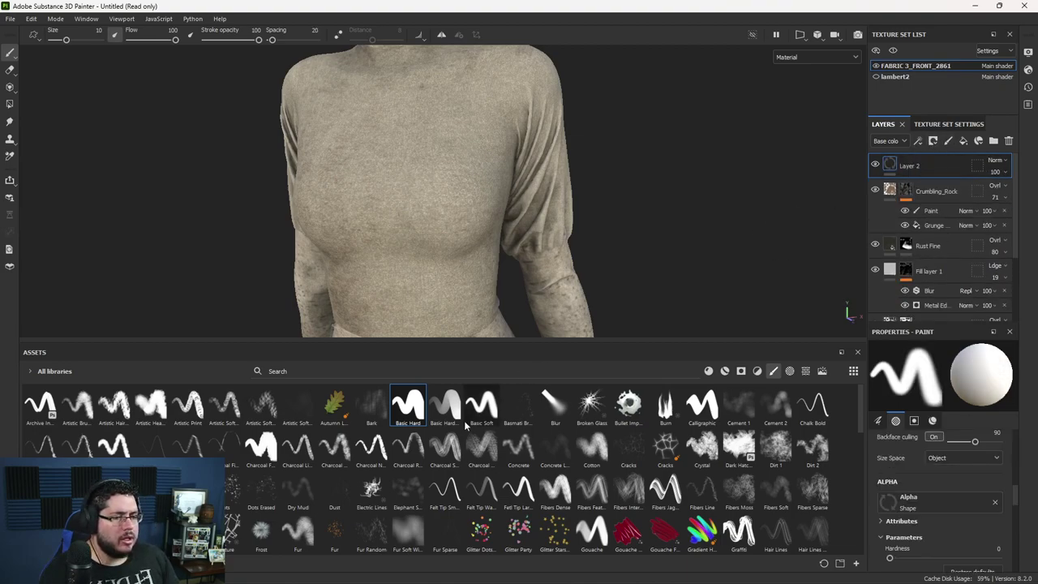
left_click(446, 406)
left_click_drag(409, 131, 411, 169)
key("ctrl+z")
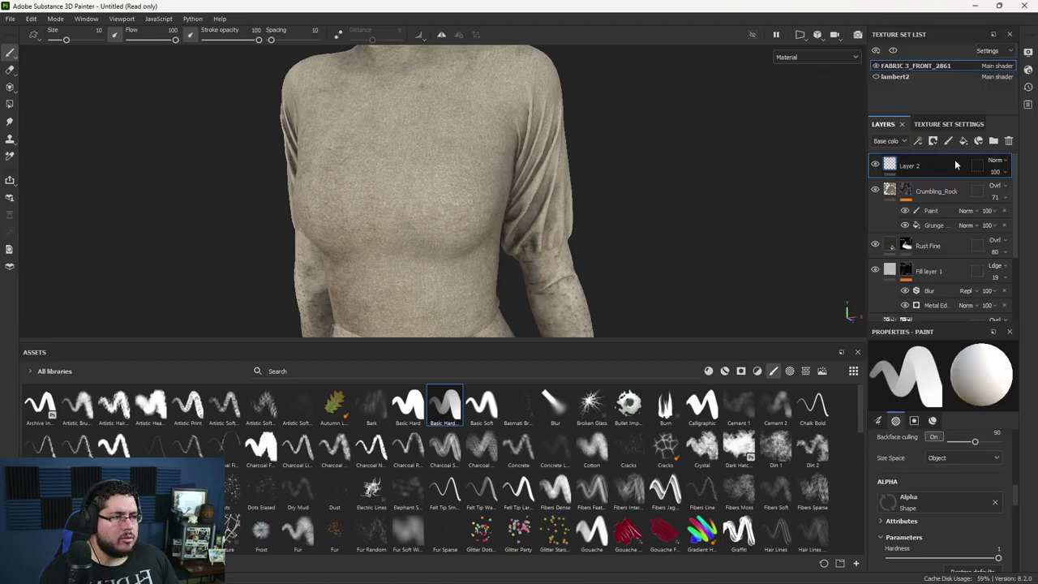
key("Delete")
Step: Add a new fill layer with a dark red base color and give it a black mask
left_click(964, 141)
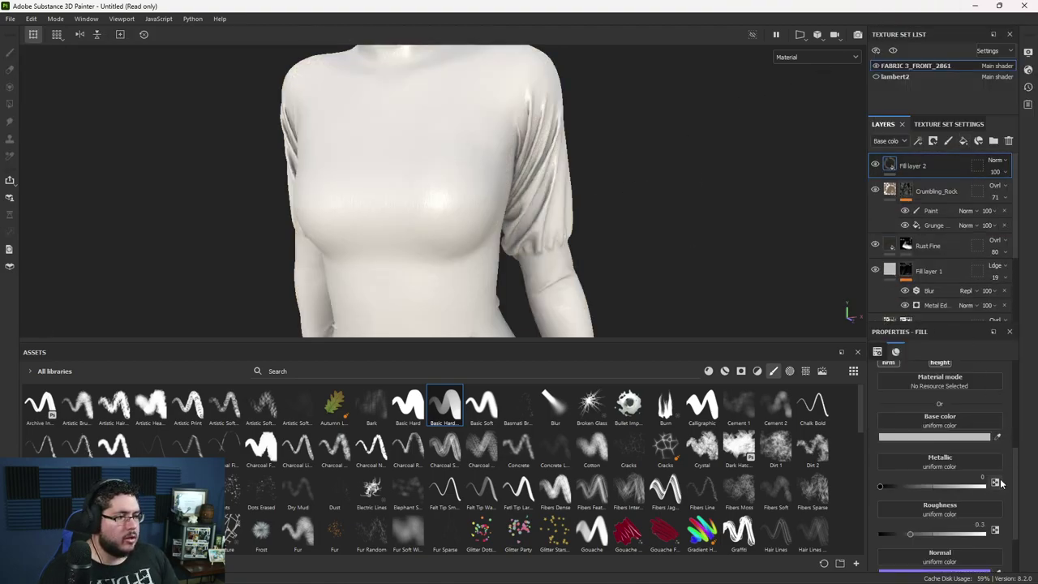
left_click(934, 437)
left_click_drag(876, 359, 877, 397)
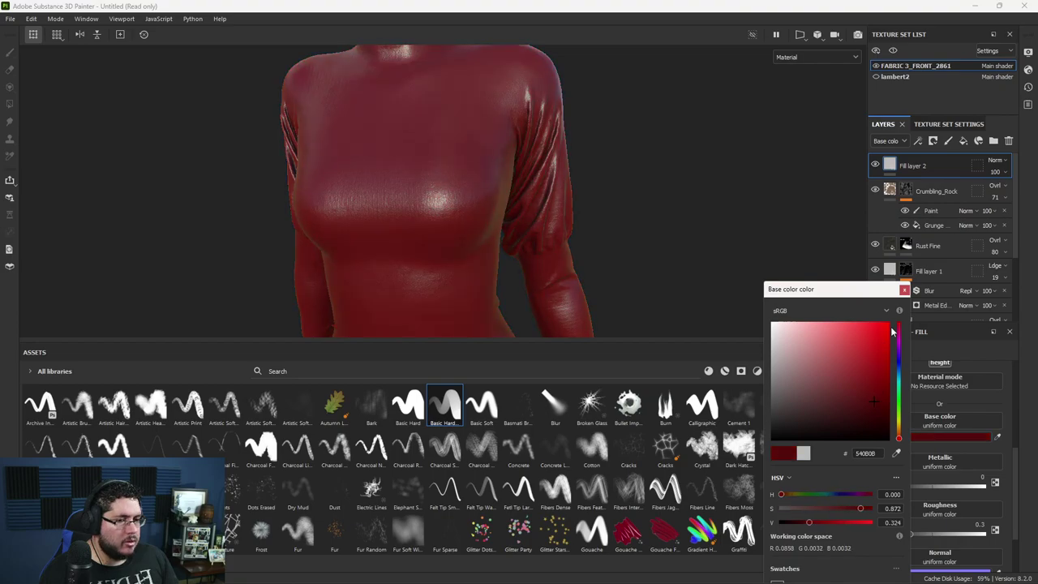
right_click(922, 167)
left_click(926, 22)
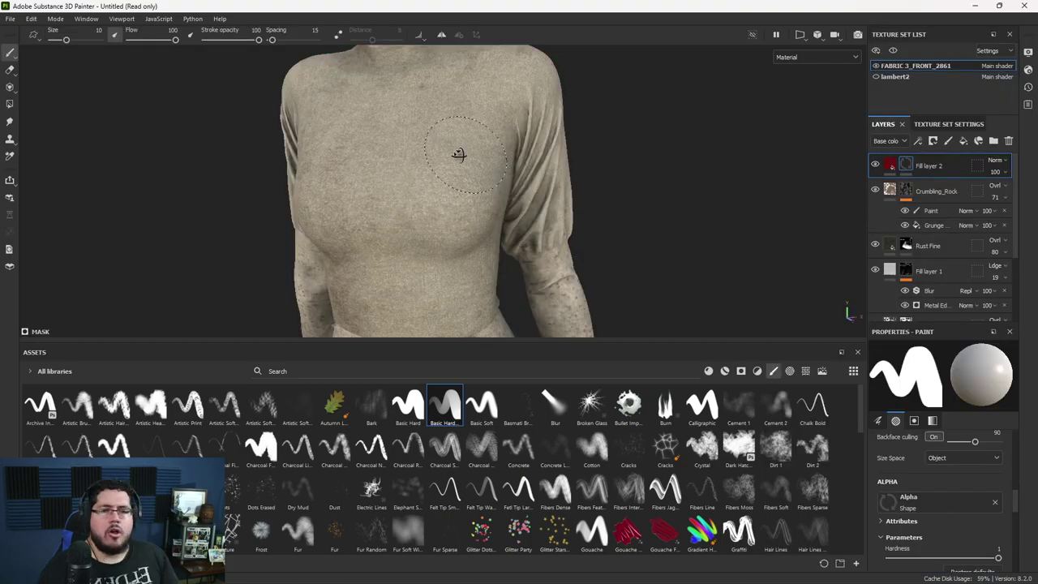
Step: Look through the alpha, stencil and grayscale settings of the brush used on the red layer's mask
left_click_drag(464, 153, 411, 185, "alt")
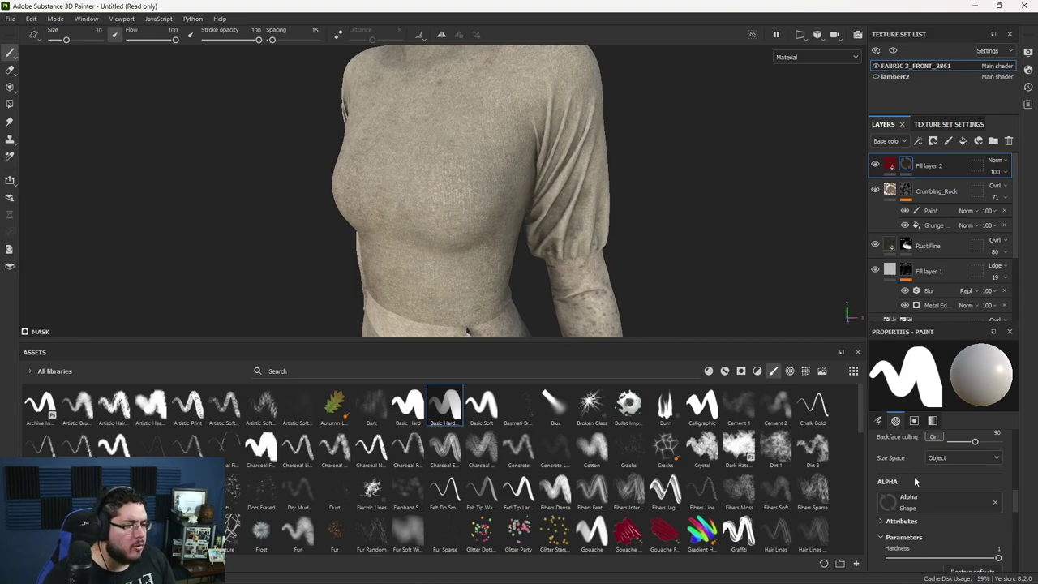
scroll(928, 520, "down", 1)
scroll(973, 496, "down", 6)
scroll(974, 496, "up", 1)
scroll(972, 489, "down", 3)
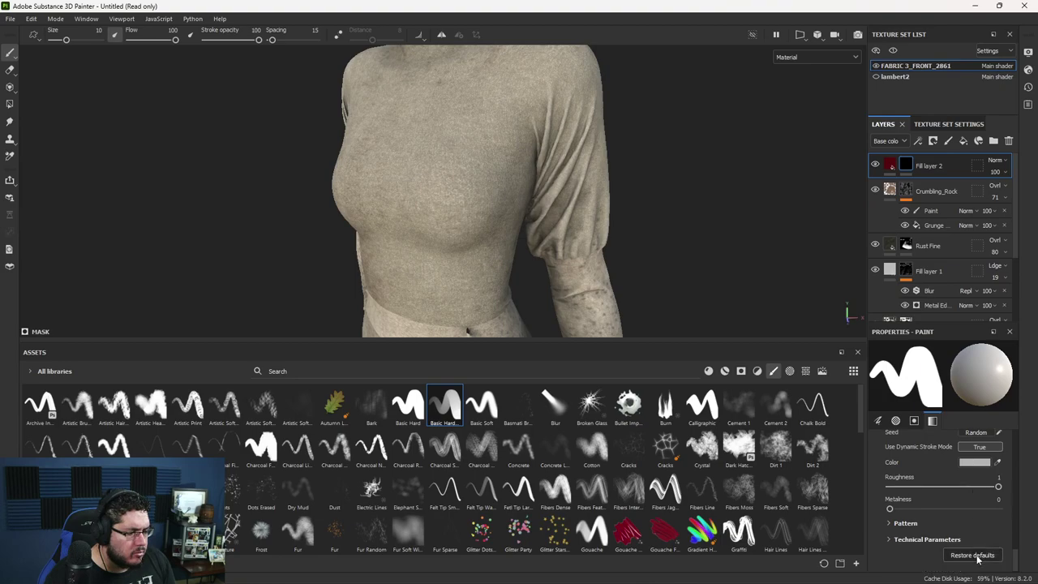
mouse_move(461, 180)
left_mouse_down("alt")
mouse_move(508, 227)
mouse_move(463, 168)
left_mouse_up("alt")
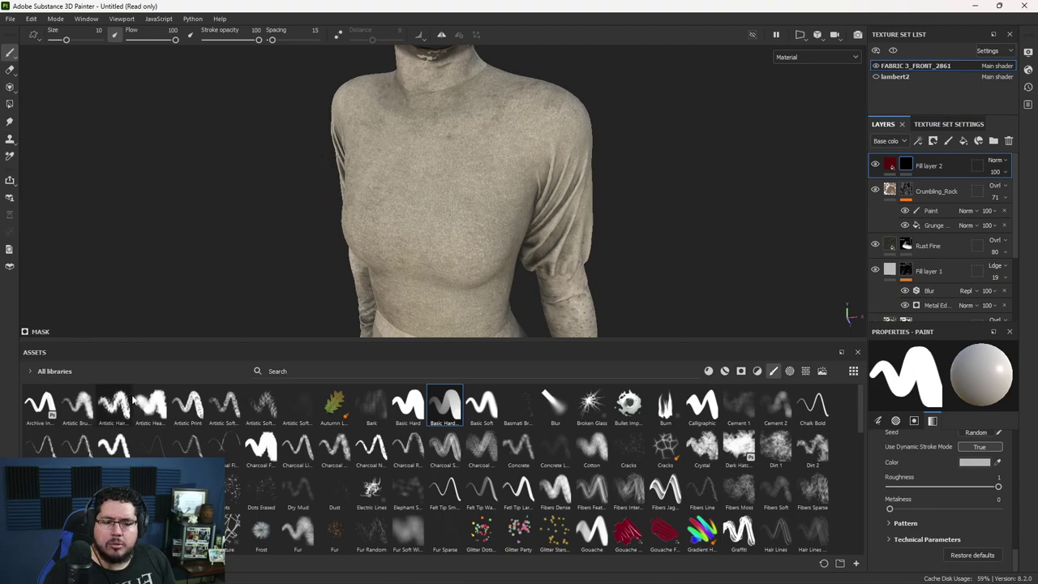
Step: Choose the thick charcoal brush at size 4.81 and set its grayscale to a uniform value of 1
left_click(260, 446)
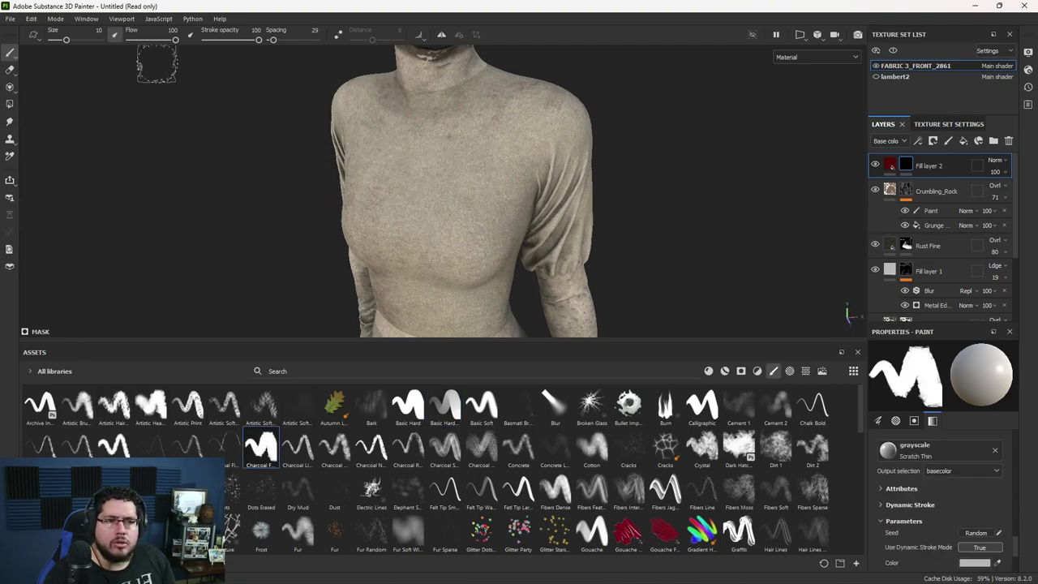
scroll(933, 479, "up", 10)
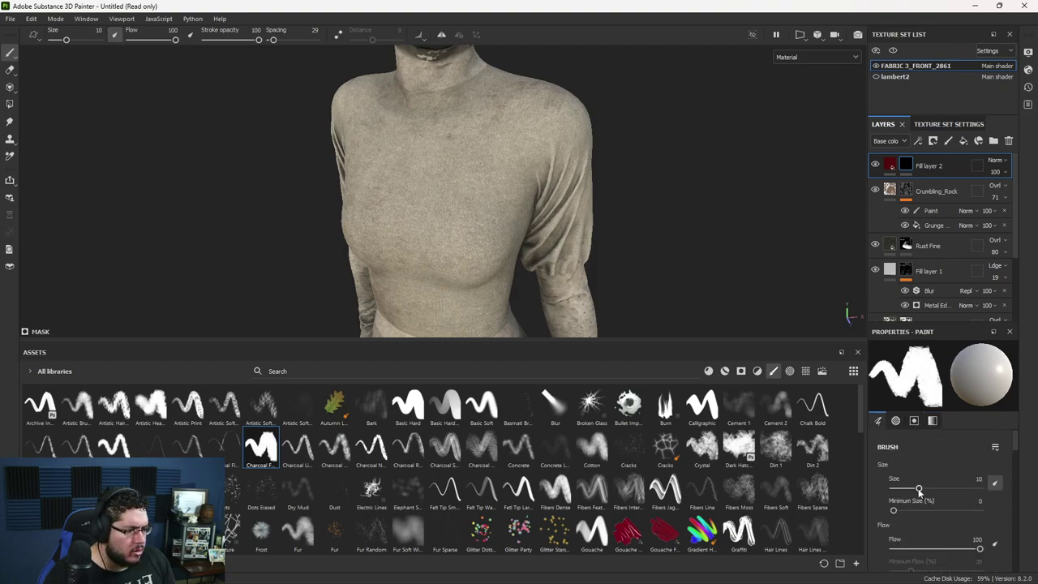
left_click_drag(923, 485, 910, 492)
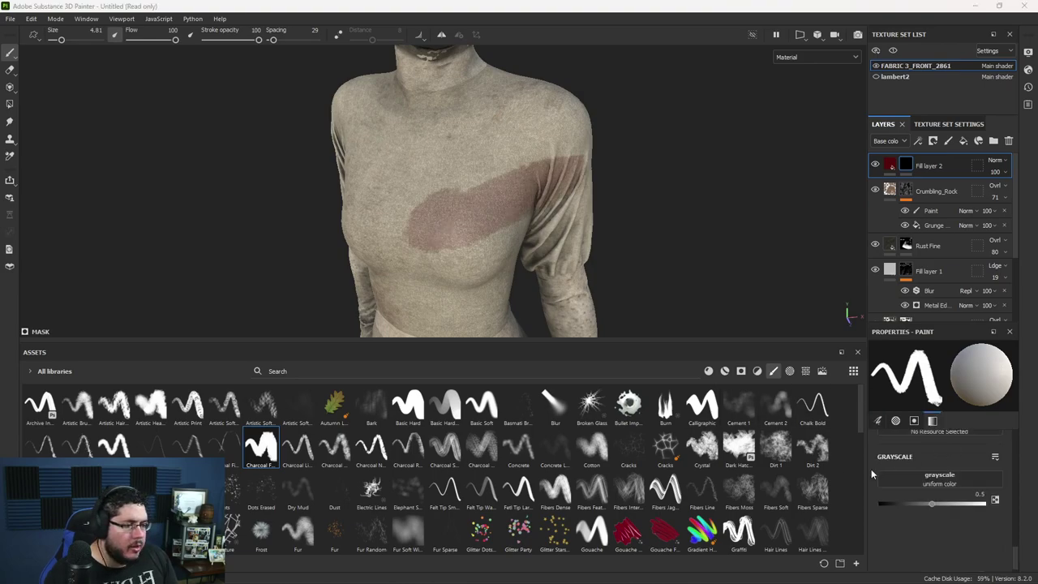
left_click_drag(936, 503, 996, 507)
Step: Try a full-strength charcoal stroke across the chest on the red layer's mask, and undo the test strokes
left_click_drag(369, 263, 556, 190)
key("ctrl+z")
key("ctrl+z")
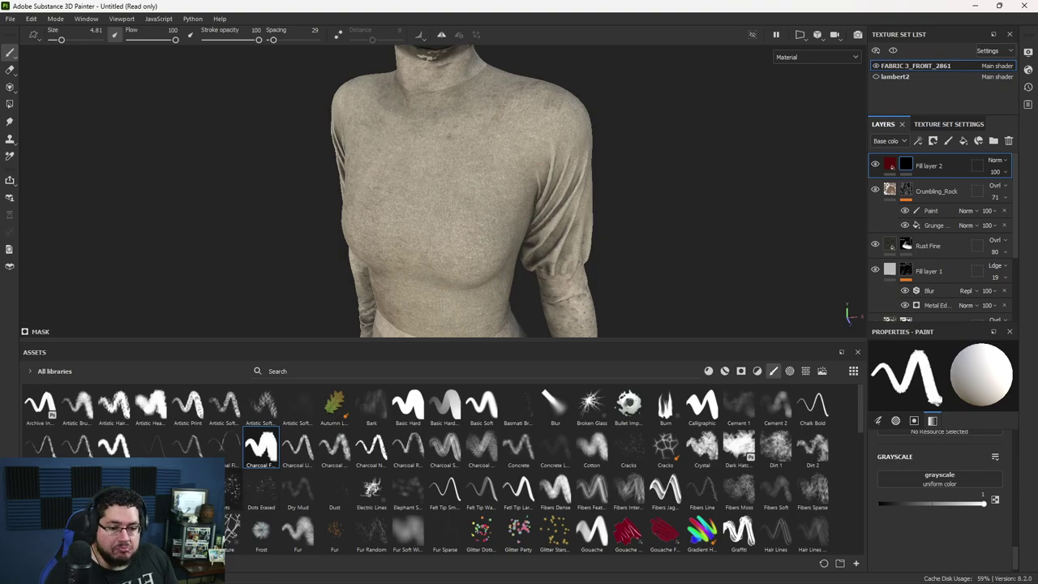
Step: Paint red stains onto the sleeve cuff through the red layer's mask with a textured brush at size 20
left_click(40, 490)
left_click_drag(465, 215, 373, 195, "alt")
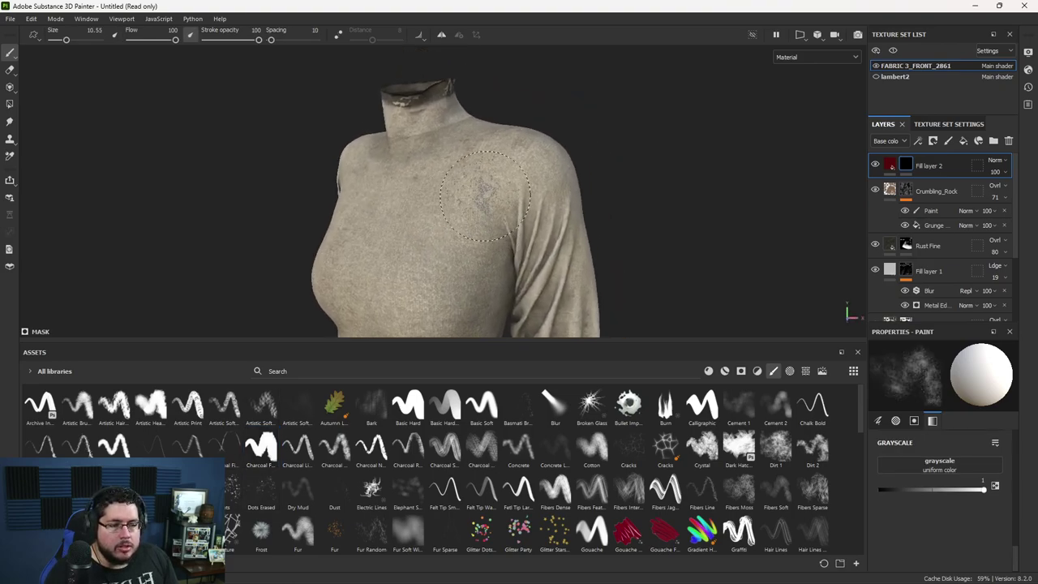
mouse_move(478, 217)
middle_mouse_down("alt")
mouse_move(489, 138)
mouse_move(477, 133)
middle_mouse_up("alt")
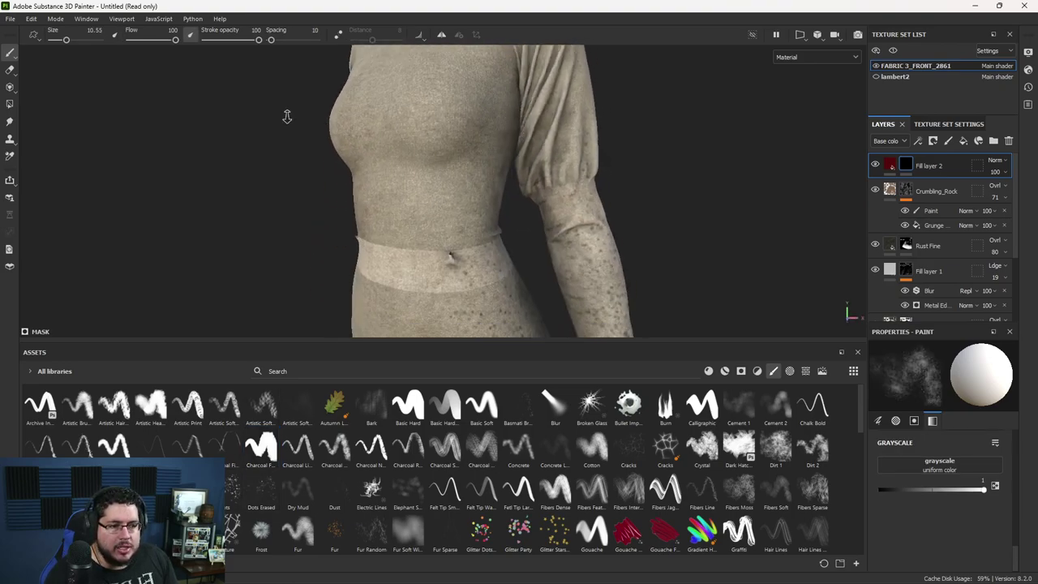
scroll(486, 186, "down", 2)
middle_click_drag(515, 239, 490, 124, "alt")
right_click_drag(490, 124, 532, 158, "alt")
middle_click_drag(533, 158, 528, 114, "alt")
right_click_drag(608, 276, 580, 263, "alt")
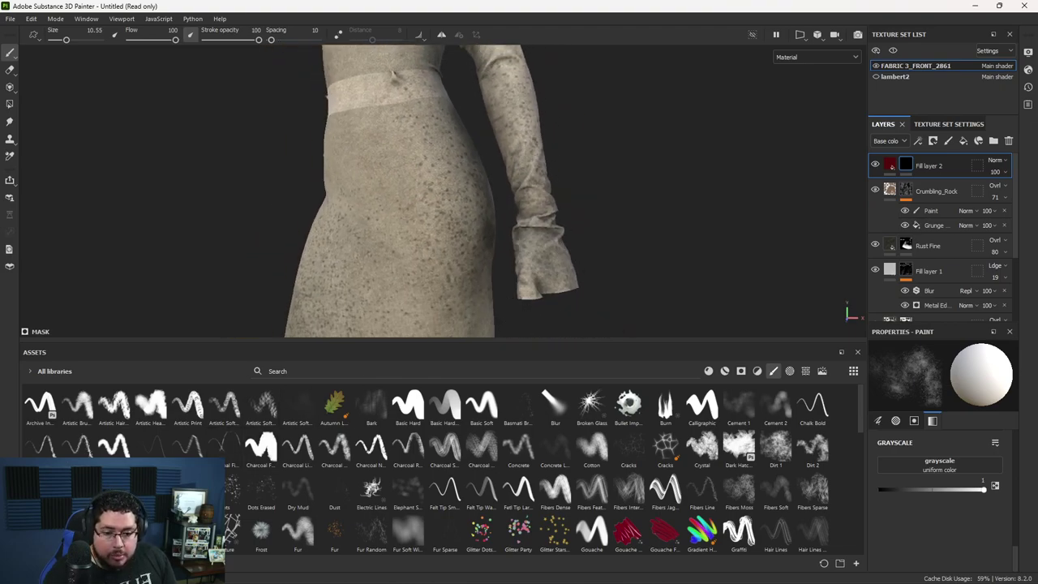
mouse_move(549, 248)
left_mouse_down()
mouse_move(535, 274)
mouse_move(466, 276)
left_mouse_up()
left_click_drag(558, 283, 272, 315, "alt")
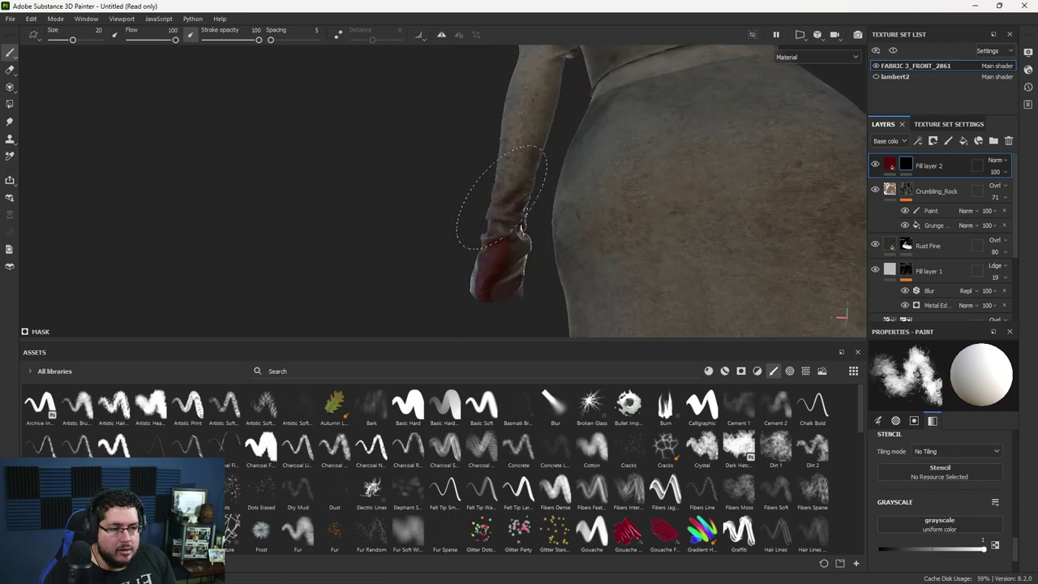
Step: Refine the red stains on both sleeve cuffs and lower forearms, alternating between white and black mask painting
mouse_move(389, 225)
left_mouse_down("alt")
mouse_move(461, 204)
mouse_move(438, 116)
mouse_move(496, 104)
mouse_move(462, 212)
mouse_move(453, 217)
mouse_move(441, 185)
left_mouse_up("alt")
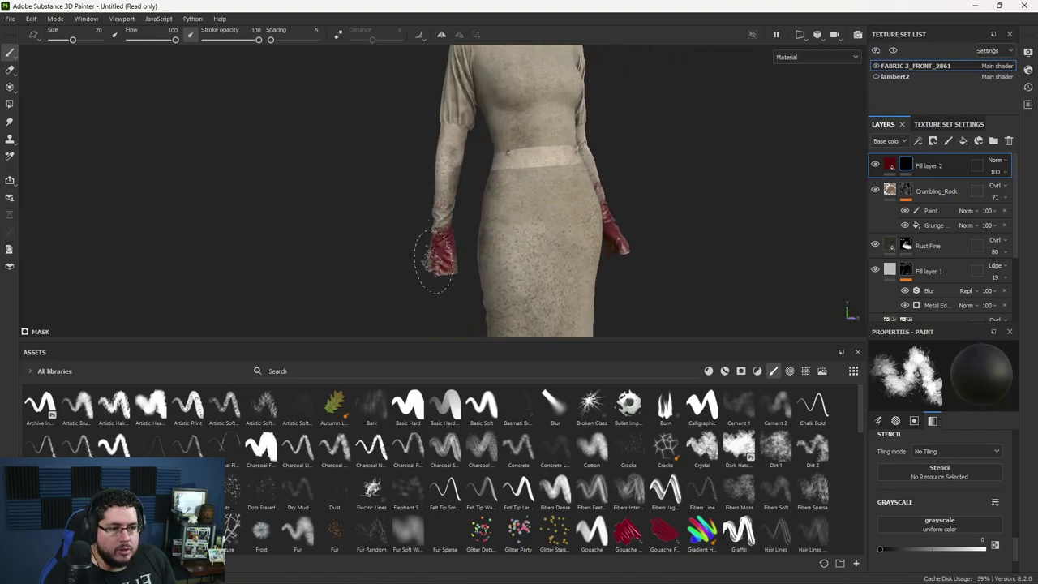
left_click_drag(416, 259, 556, 237, "alt")
key("x")
mouse_move(552, 180)
left_mouse_down("alt")
mouse_move(649, 203)
mouse_move(556, 268)
mouse_move(357, 242)
mouse_move(461, 261)
left_mouse_up("alt")
left_click_drag(521, 286, 430, 227, "alt")
key("x")
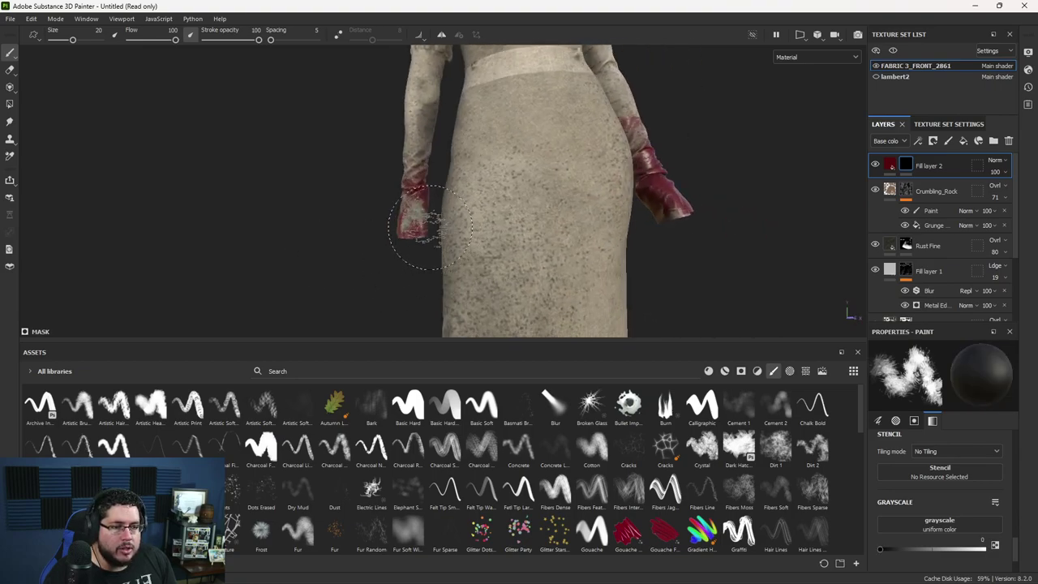
Step: Enlarge the brush to size 37.86 and dab red stains down the side of the skirt, breaking them up with black
middle_click_drag(544, 238, 533, 220, "alt")
right_click_drag(533, 220, 162, 155, "alt")
left_click_drag(497, 236, 537, 239, "alt")
key("]")
key("]")
key("]")
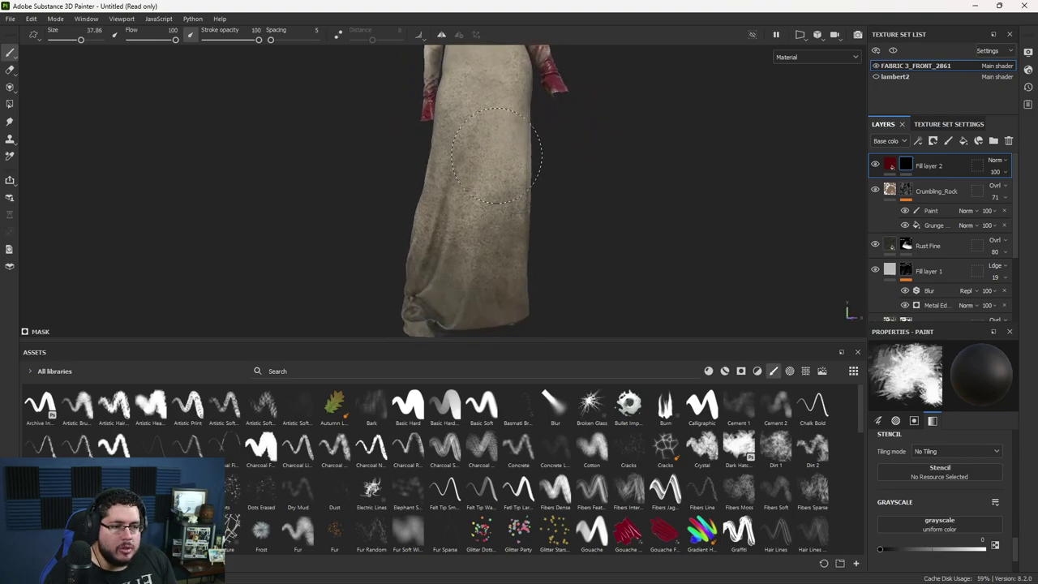
key("x")
left_click(508, 165)
left_click(524, 238)
key("x")
left_click(517, 193)
key("x")
left_click(522, 138)
left_click(472, 102)
Step: Build up the red stain on the skirt around thigh height, alternating white and black dabs on the mask
middle_click_drag(472, 102, 475, 154, "alt")
key("x")
left_click_drag(493, 143, 498, 212, "alt")
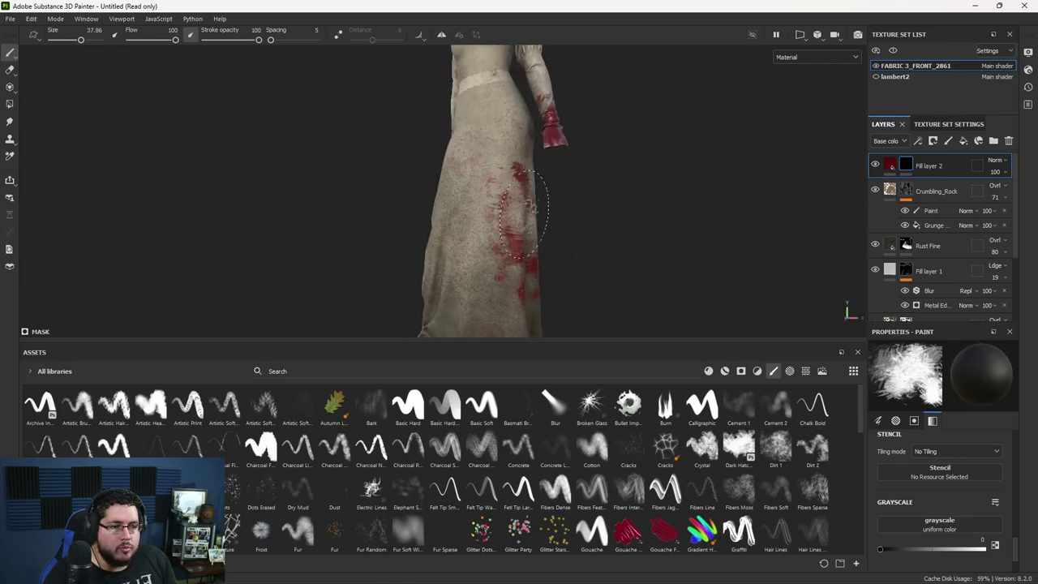
key("x")
key("x")
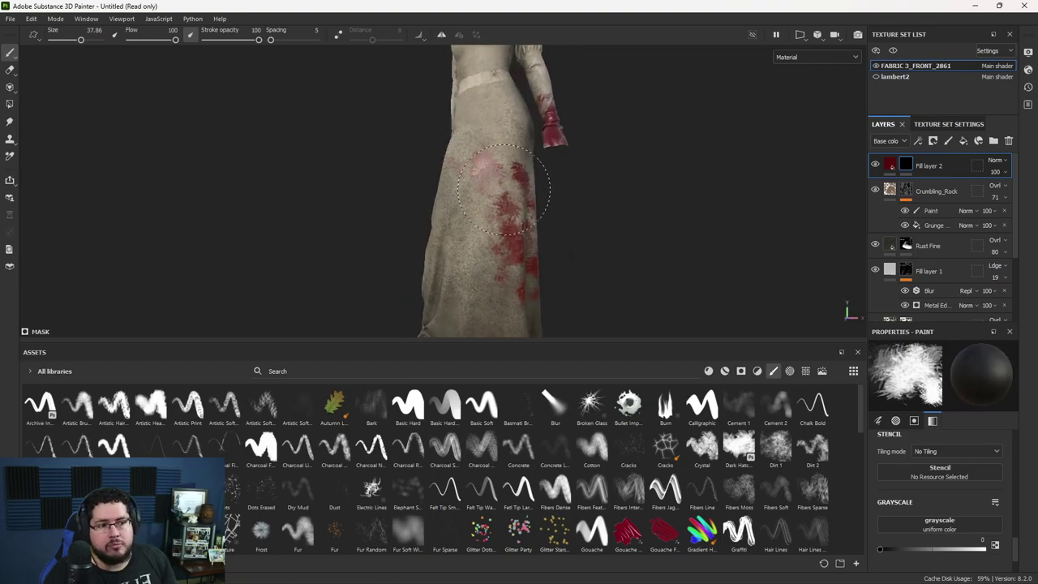
key("x")
key("x")
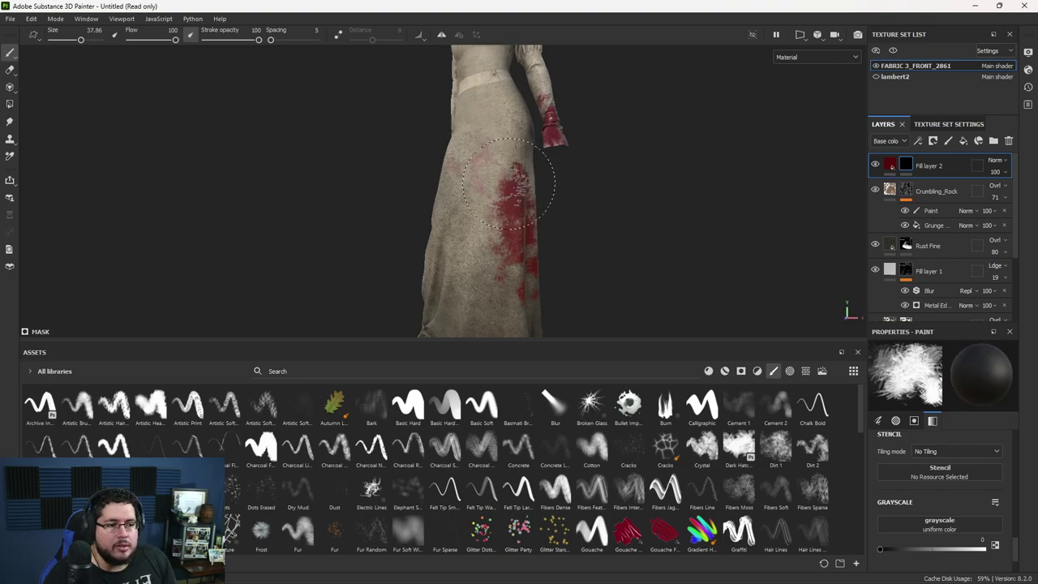
Step: Extend the red stain along the skirt's side to the hem, painting and erasing on the mask
left_click_drag(525, 186, 446, 183, "alt")
right_click_drag(446, 182, 264, 97, "alt")
left_click_drag(390, 179, 470, 183, "alt")
right_click_drag(500, 204, 509, 221, "alt")
scroll(519, 247, "up", 1)
key("x")
mouse_move(563, 308)
left_mouse_down("alt")
mouse_move(531, 312)
mouse_move(556, 246)
left_mouse_up("alt")
key("x")
key("x")
key("x")
key("x")
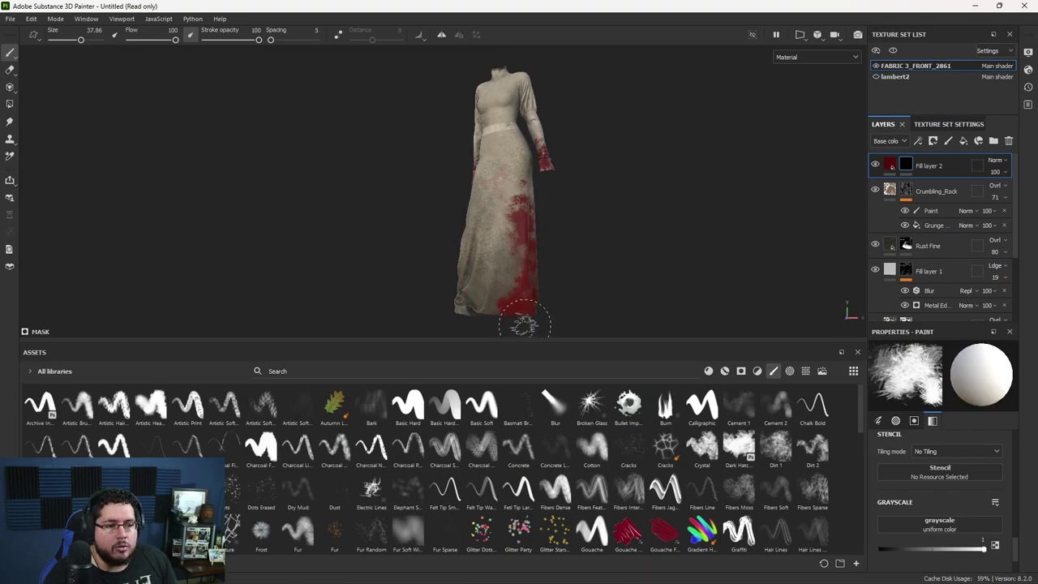
Step: Rework the upper part of the skirt stain with alternating black and white brushing to make its edge irregular
left_click_drag(524, 325, 493, 281, "alt")
key("x")
mouse_move(598, 261)
left_mouse_down("alt")
mouse_move(645, 325)
mouse_move(618, 307)
left_mouse_up("alt")
scroll(544, 238, "up", 3)
key("x")
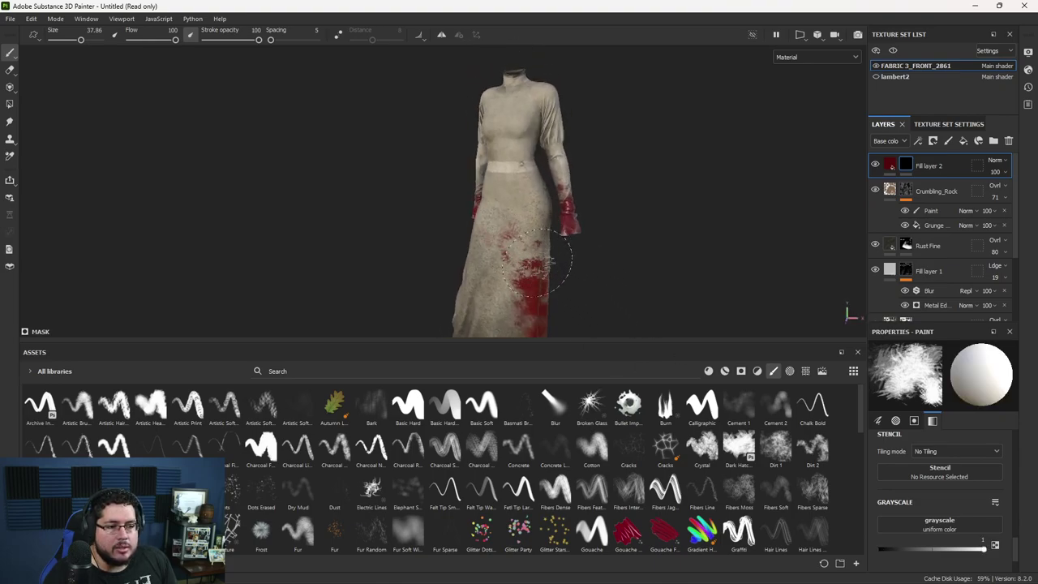
key("x")
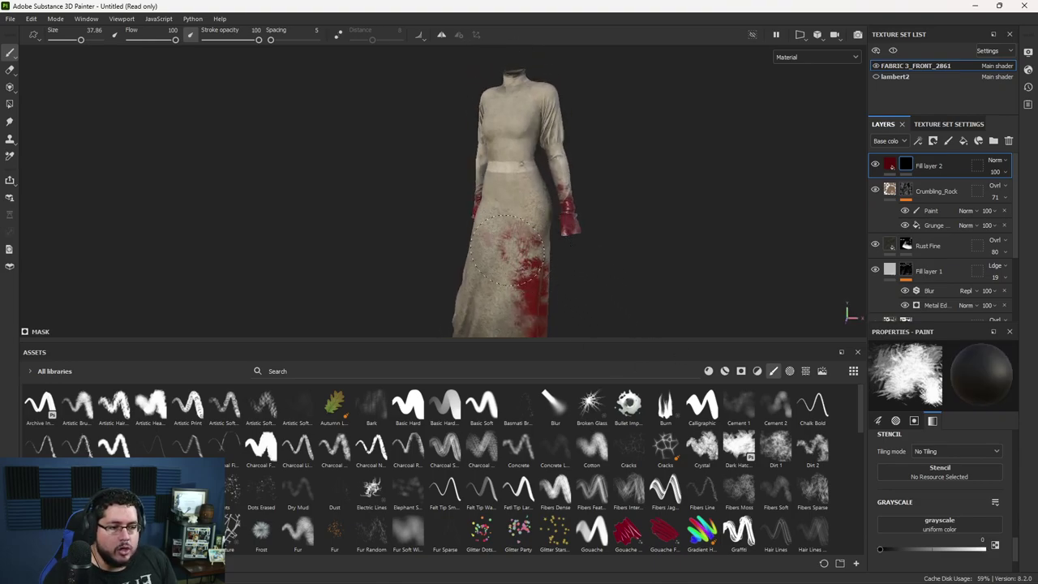
key("x")
key("x")
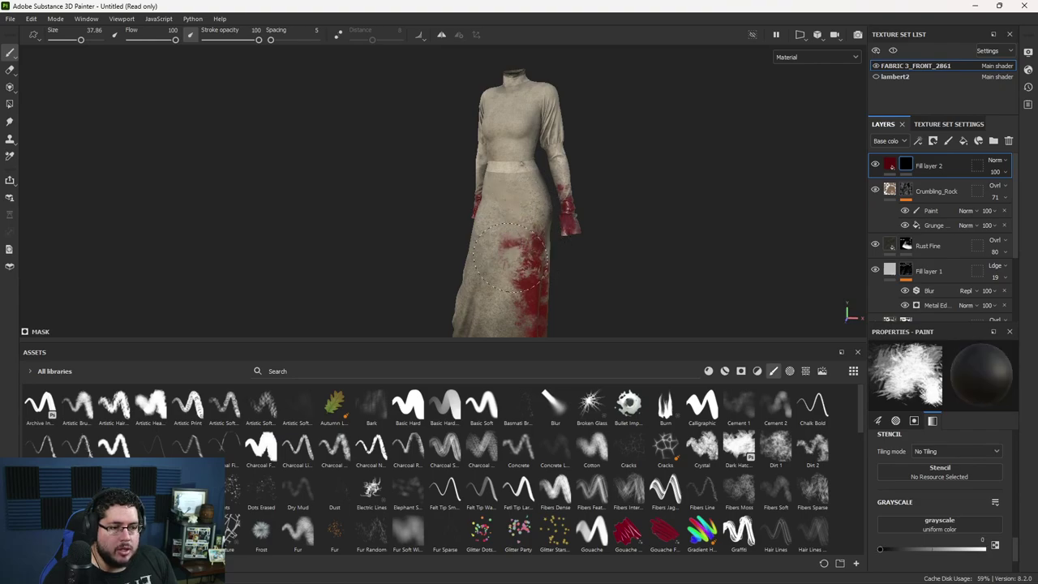
Step: Break up and repaint the stain on the skirt's side just below the sleeve cuff
key("x")
left_click_drag(539, 219, 546, 250, "alt")
key("x")
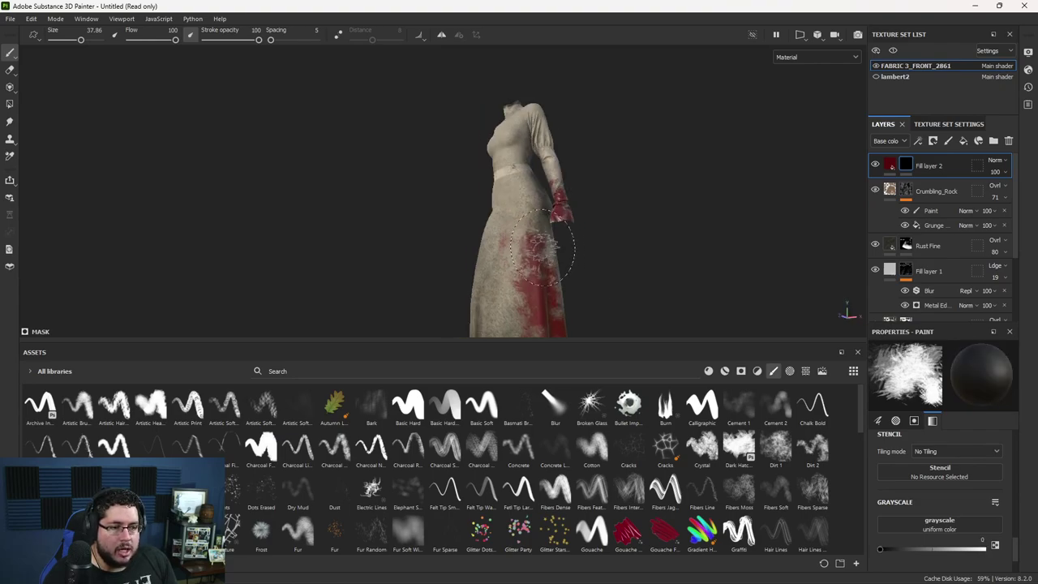
key("x")
key("x")
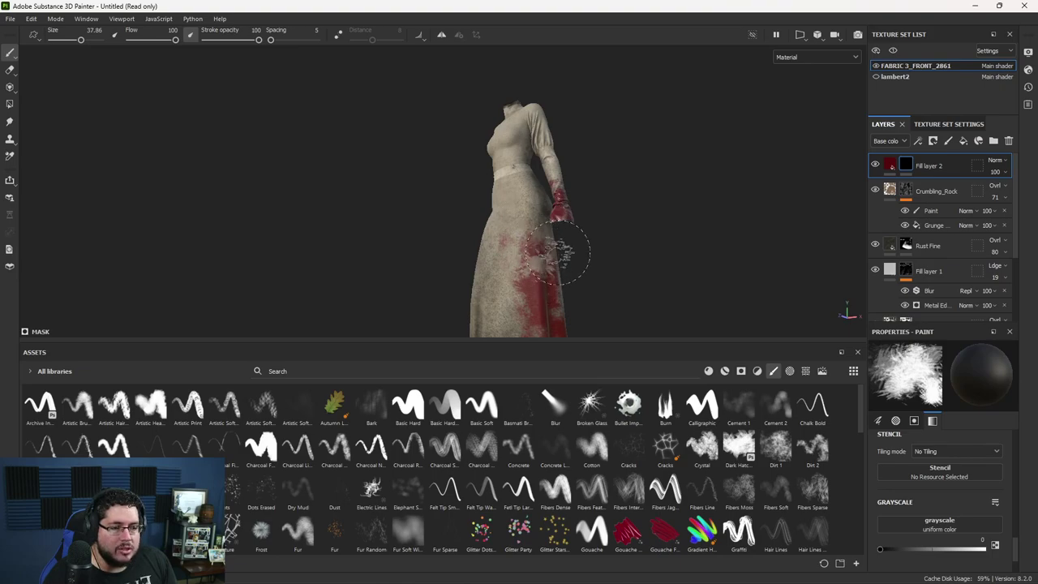
key("x")
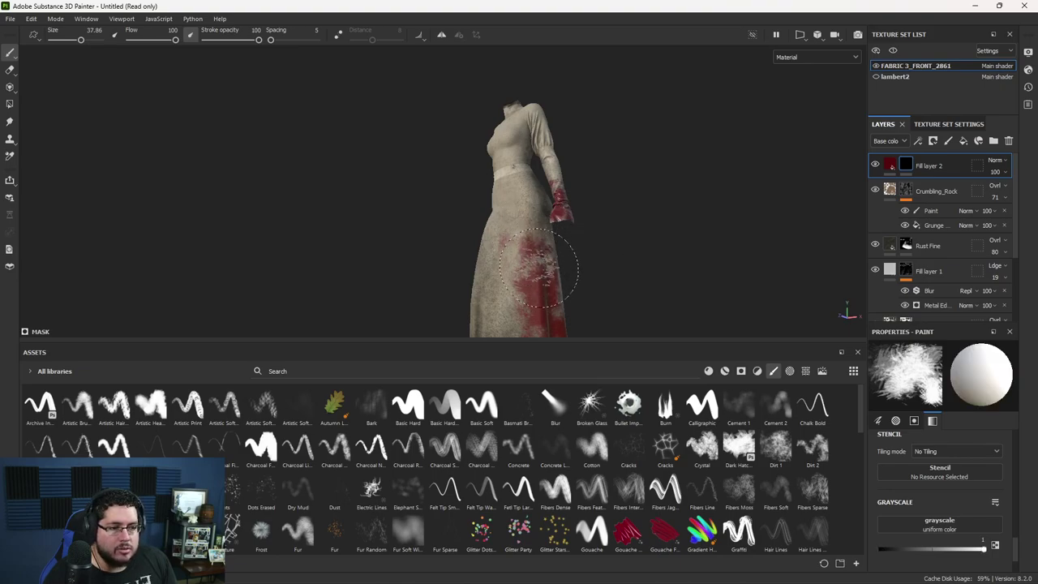
Step: Set the blending mode of the dark red fill layer to Overlay
left_click_drag(560, 270, 757, 273, "alt")
left_click(995, 162)
left_click(976, 324)
middle_click_drag(755, 277, 743, 202, "alt")
left_click_drag(742, 202, 782, 204, "alt")
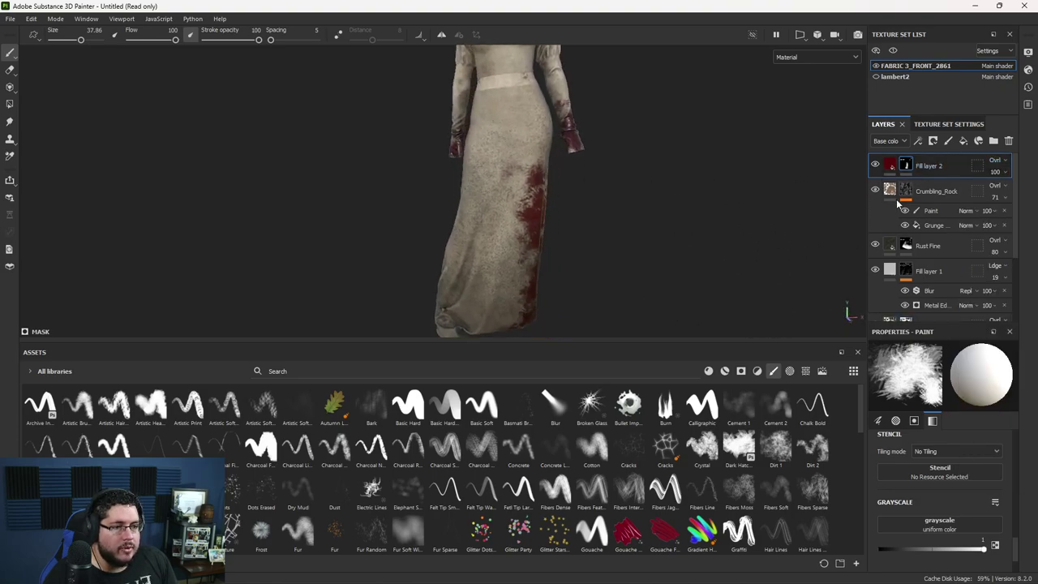
Step: Set the opacity of the dark red Overlay fill layer to 94
left_click_drag(995, 172, 1030, 199)
scroll(603, 229, "up", 5)
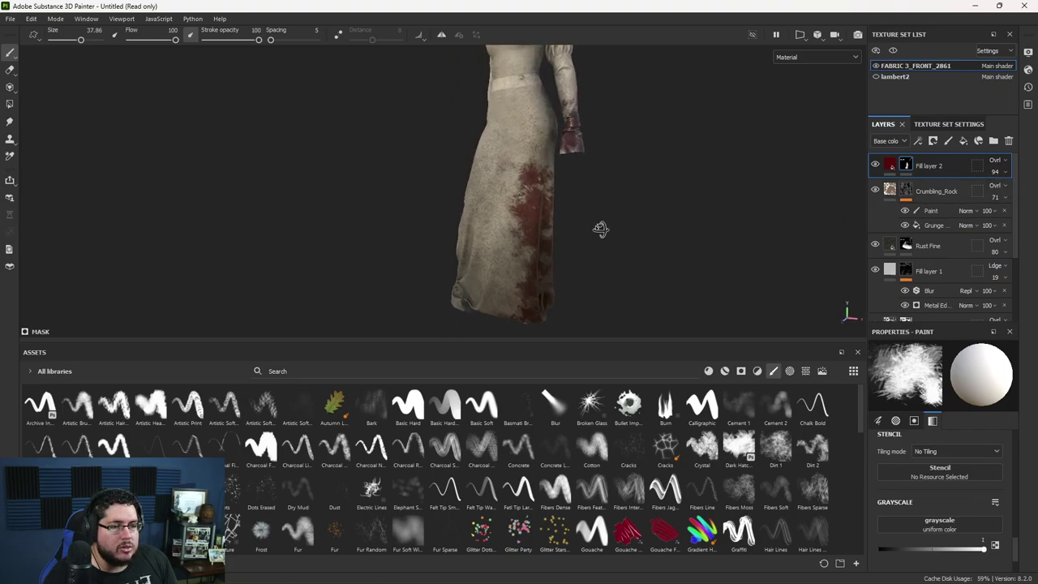
scroll(599, 221, "up", 2)
scroll(649, 268, "down", 3)
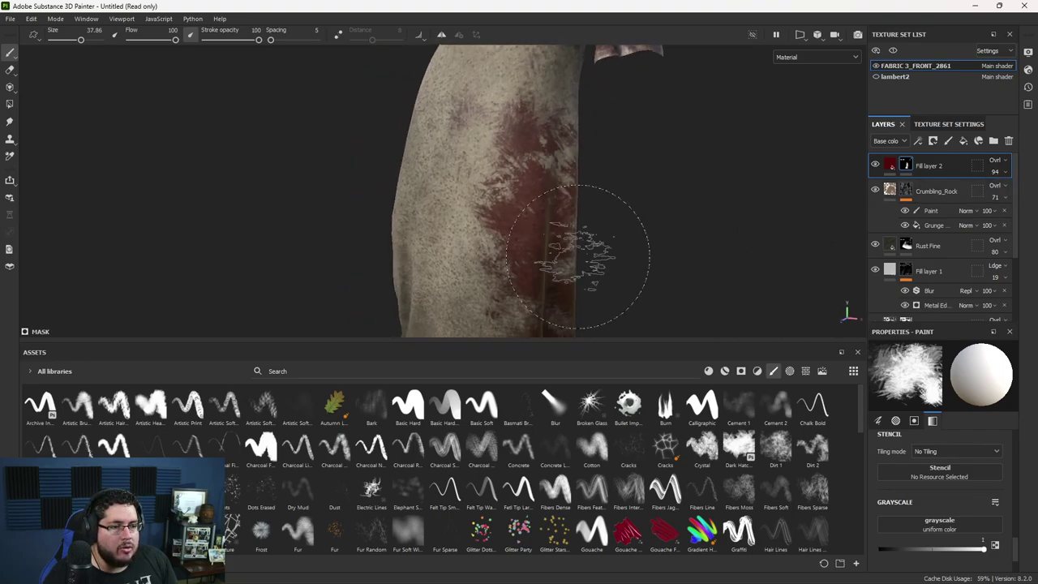
right_click_drag(519, 230, 247, 135, "alt")
left_click_drag(247, 134, 128, 180, "alt")
scroll(475, 203, "up", 6)
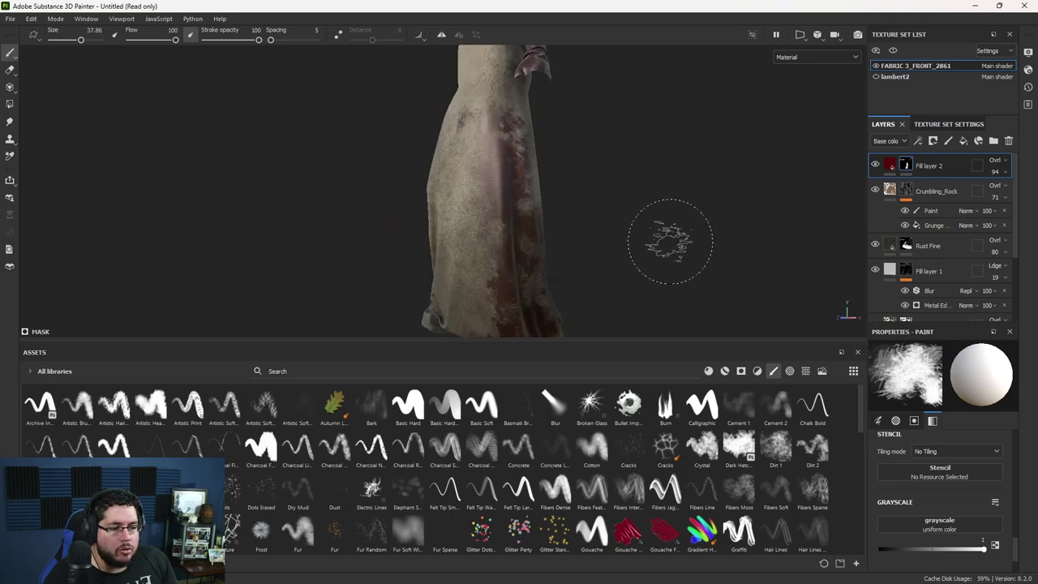
Step: Pick a speckled spatter brush and examine the red stain on the skirt and cuffs from several angles
left_click(226, 495)
left_click_drag(637, 250, 568, 231, "alt")
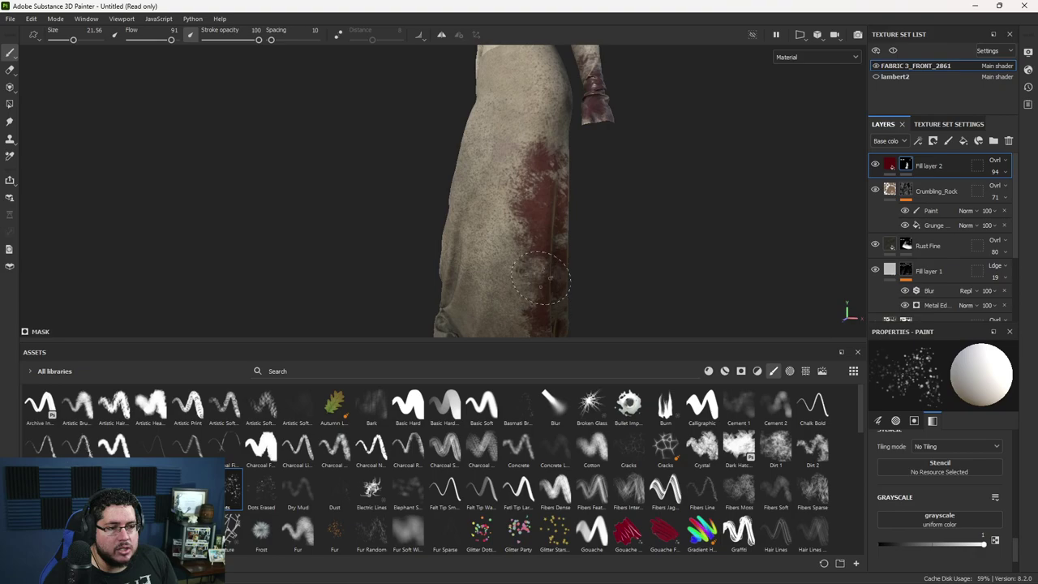
left_click_drag(559, 274, 553, 201, "alt")
left_click_drag(559, 280, 623, 262, "alt")
right_click_drag(624, 262, 441, 281, "alt")
middle_click_drag(441, 280, 429, 195, "alt")
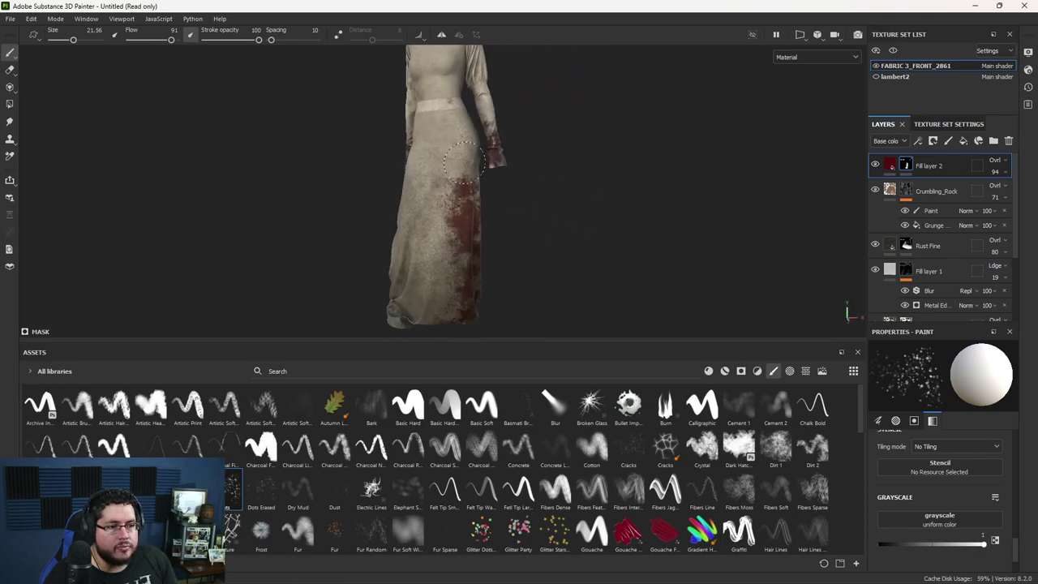
middle_click_drag(468, 152, 550, 352, "alt")
right_click_drag(545, 334, 508, 273, "alt")
middle_click_drag(526, 274, 537, 201, "alt")
left_click_drag(596, 212, 508, 229, "alt")
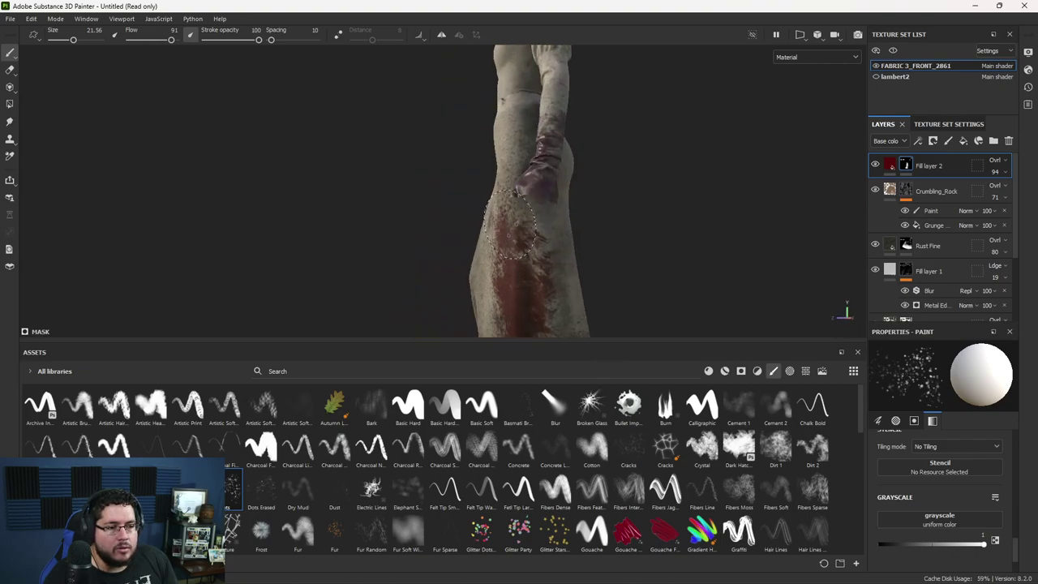
left_click_drag(592, 288, 485, 148, "alt")
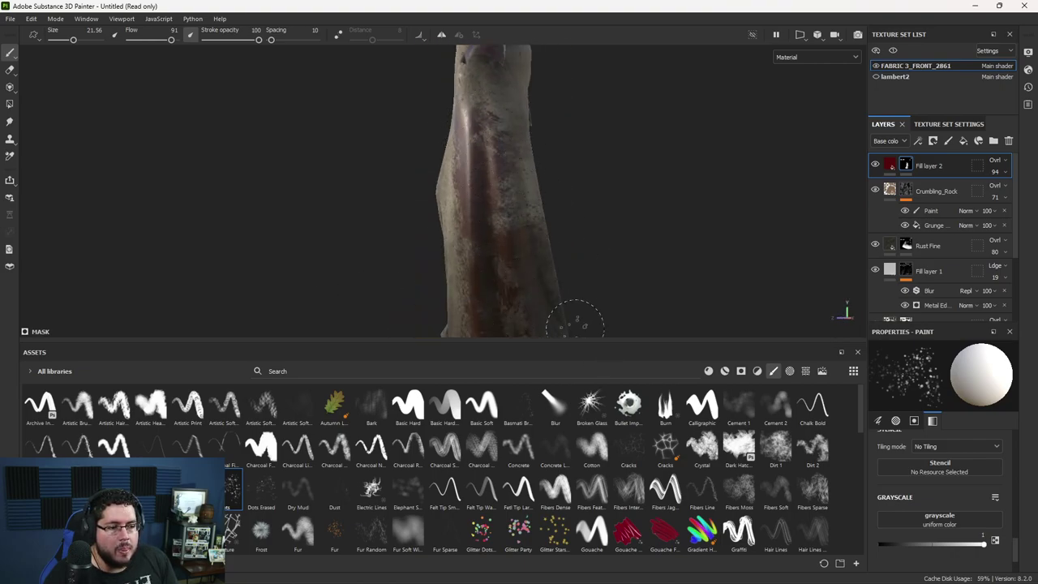
middle_click_drag(544, 318, 517, 200, "alt")
left_click_drag(499, 187, 536, 175, "alt")
middle_click_drag(564, 176, 574, 265, "alt")
mouse_move(574, 264)
left_mouse_down("alt")
mouse_move(567, 216)
mouse_move(648, 250)
mouse_move(398, 186)
mouse_move(223, 186)
mouse_move(339, 160)
mouse_move(487, 162)
left_mouse_up("alt")
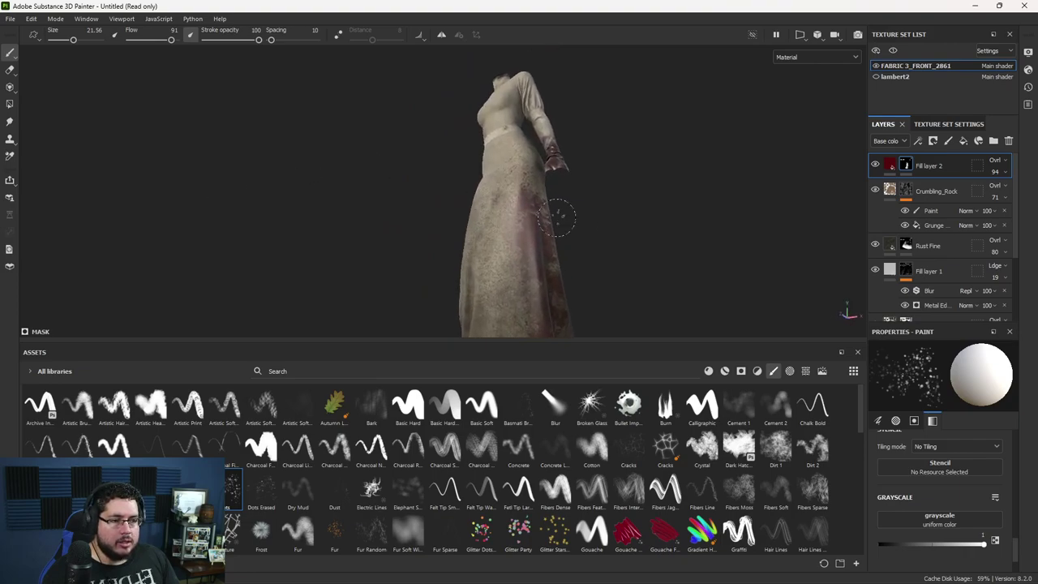
right_click_drag(567, 202, 774, 284, "alt")
Step: Set the height of the dark red fill to 0.0553
left_click(890, 165)
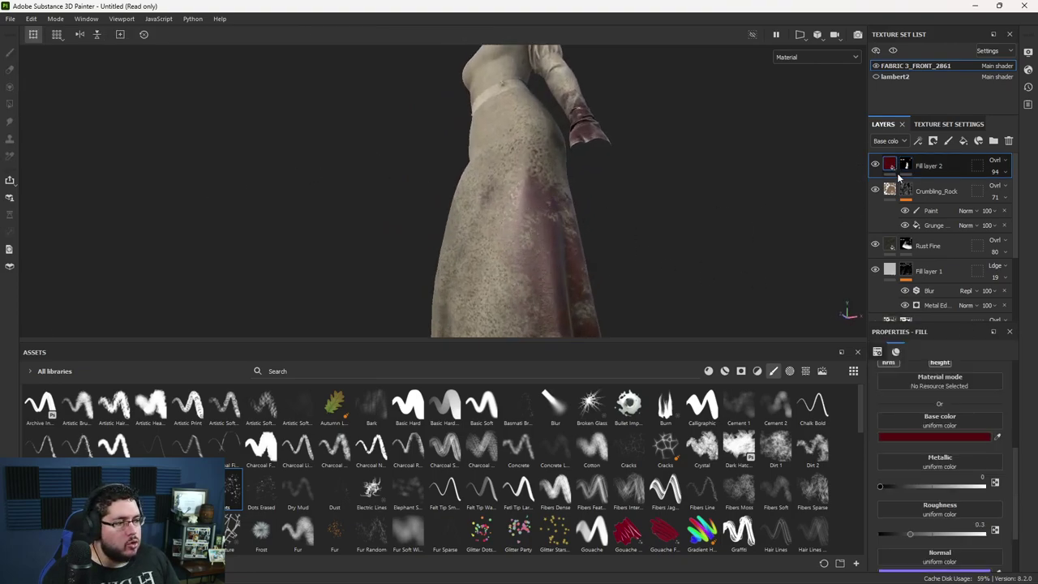
scroll(949, 470, "up", 2)
scroll(945, 487, "down", 5)
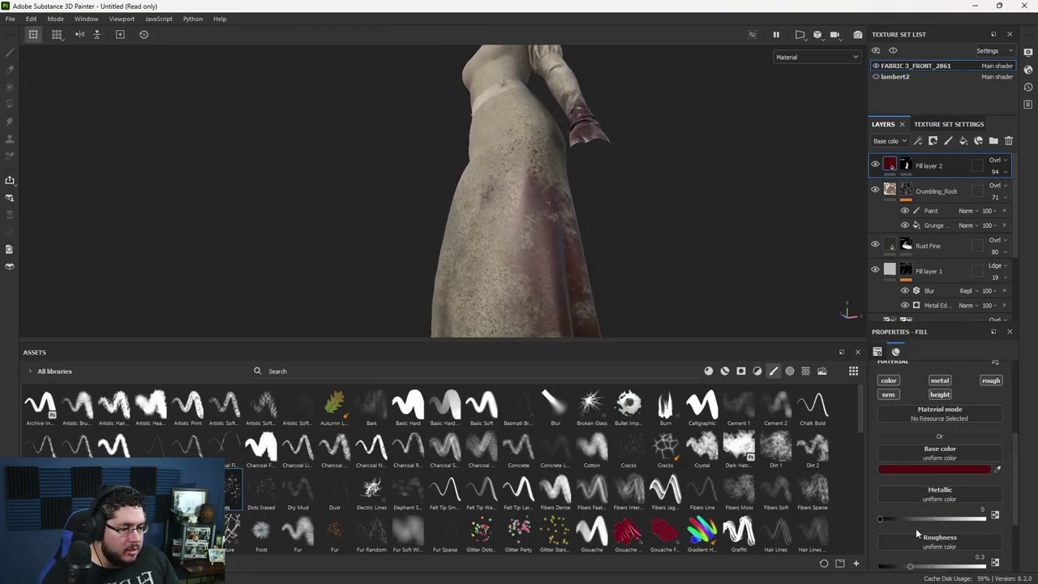
left_click(934, 559)
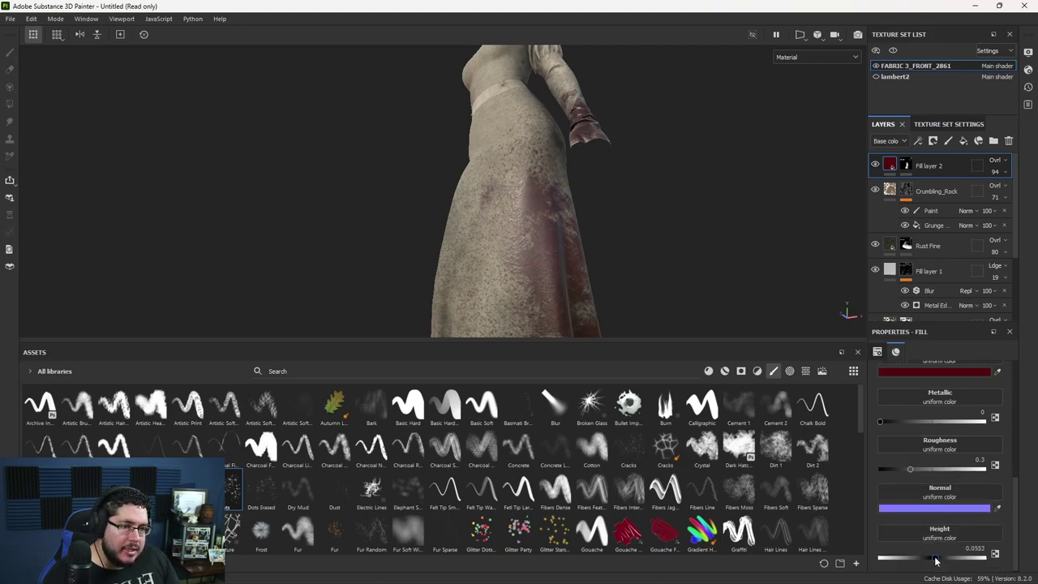
Step: Set the roughness of the dark red fill to 0.5025
left_click_drag(683, 154, 725, 232, "alt")
right_click_drag(714, 251, 707, 322, "alt")
left_click_drag(707, 322, 640, 216, "alt")
right_click_drag(640, 216, 719, 271, "alt")
left_click_drag(718, 270, 616, 273, "alt")
mouse_move(908, 469)
left_mouse_down()
mouse_move(940, 470)
mouse_move(933, 481)
left_mouse_up()
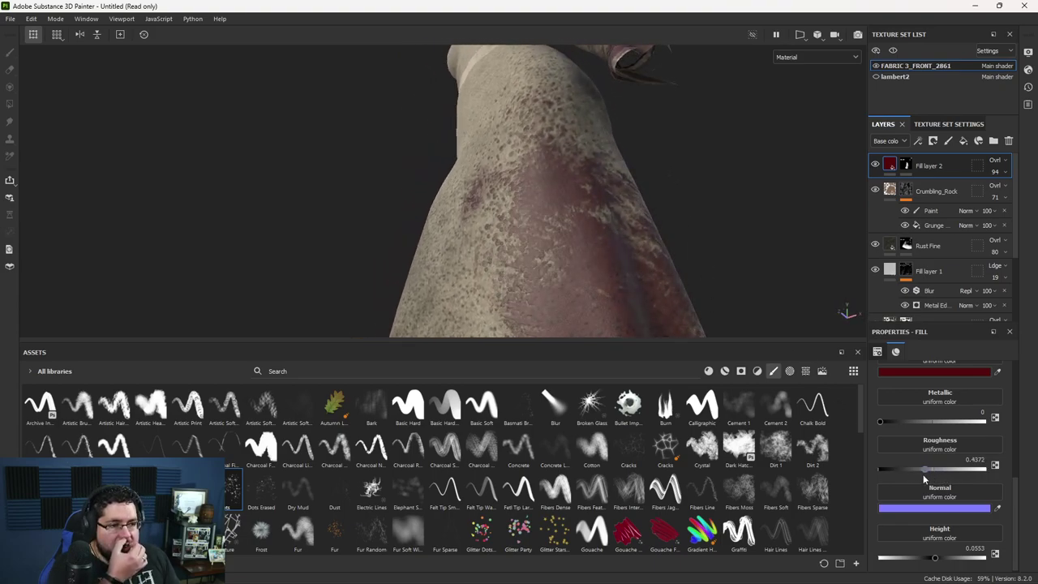
Step: Examine the stain's surface under different lighting, close up and on the whole dress
left_click_drag(623, 205, 688, 235, "alt")
right_click_drag(688, 234, 315, 111, "alt")
left_click_drag(568, 231, 666, 252, "alt")
right_click_drag(665, 253, 609, 223, "alt")
right_click_drag(608, 215, 737, 215, "shift")
left_click_drag(734, 220, 762, 226, "alt")
right_click_drag(649, 219, 372, 179, "alt")
right_click_drag(567, 211, 442, 185, "alt")
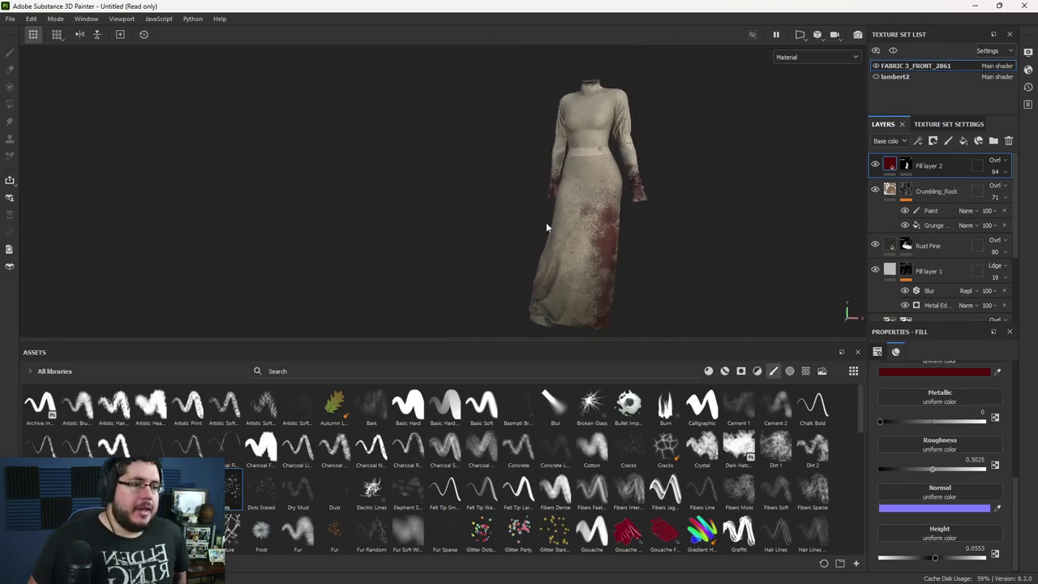
Step: Show the lambert2 texture set with the veil and frame it in the viewport
left_click(876, 77)
middle_click_drag(778, 195, 678, 225, "alt")
right_click_drag(677, 225, 692, 237, "alt")
mouse_move(691, 238)
left_mouse_down("alt")
mouse_move(608, 168)
mouse_move(535, 255)
mouse_move(697, 255)
left_mouse_up("alt")
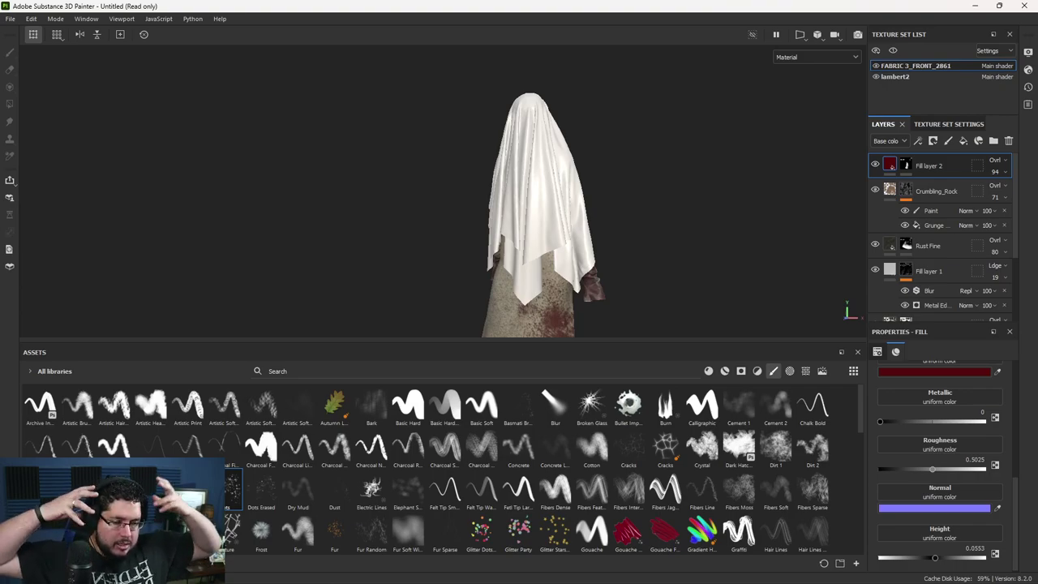
Step: Check the veiled La Llorona reference images in the browser
key("alt+Tab")
key("alt+Tab")
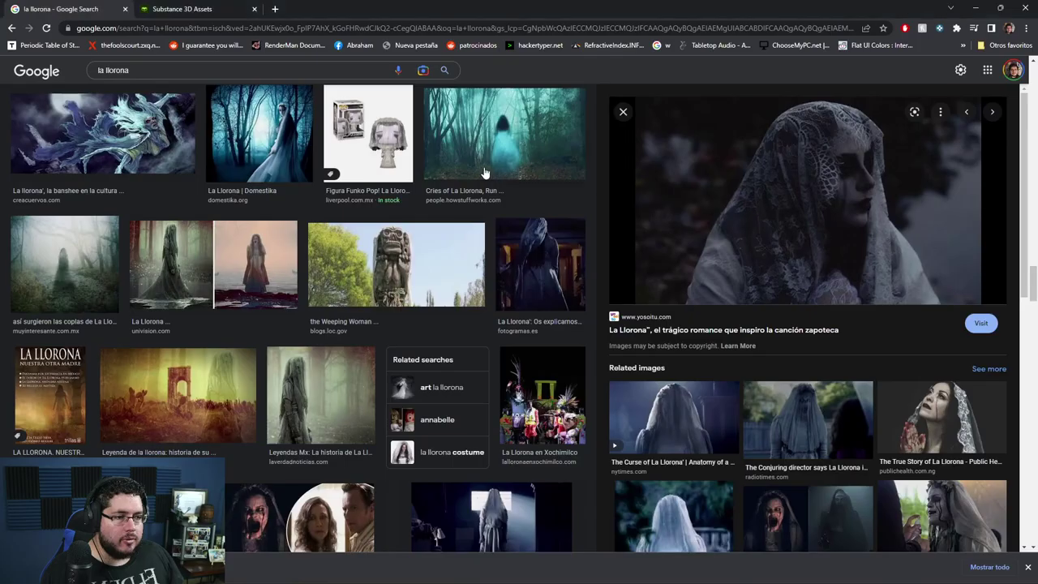
left_click_drag(183, 70, 3, 74)
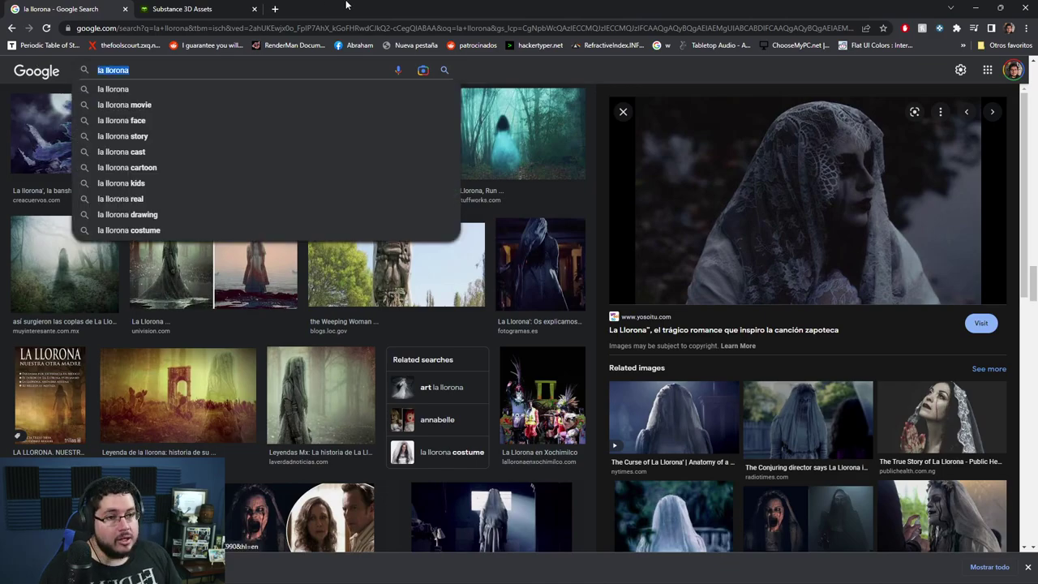
key("alt+Tab")
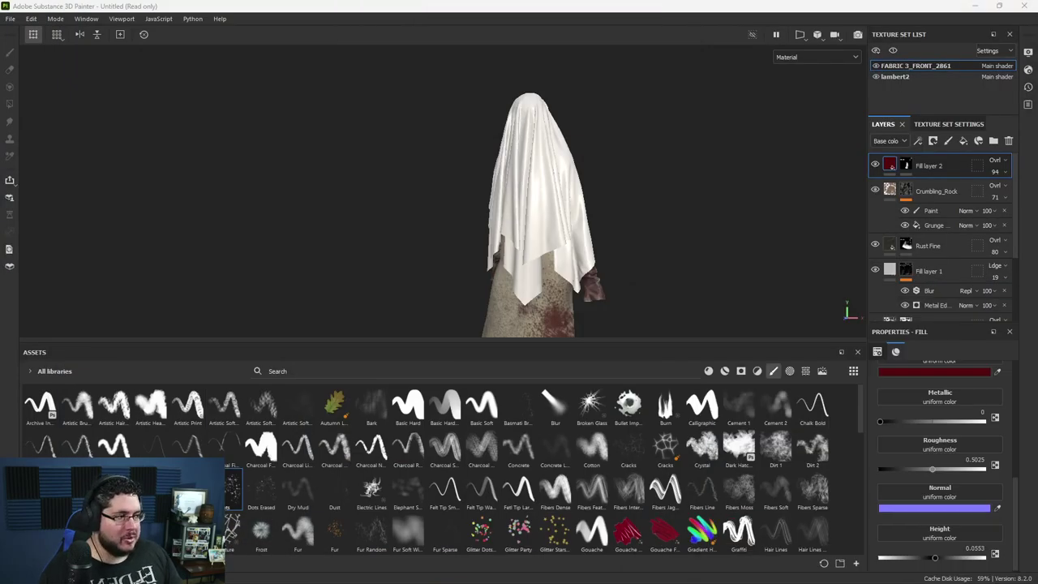
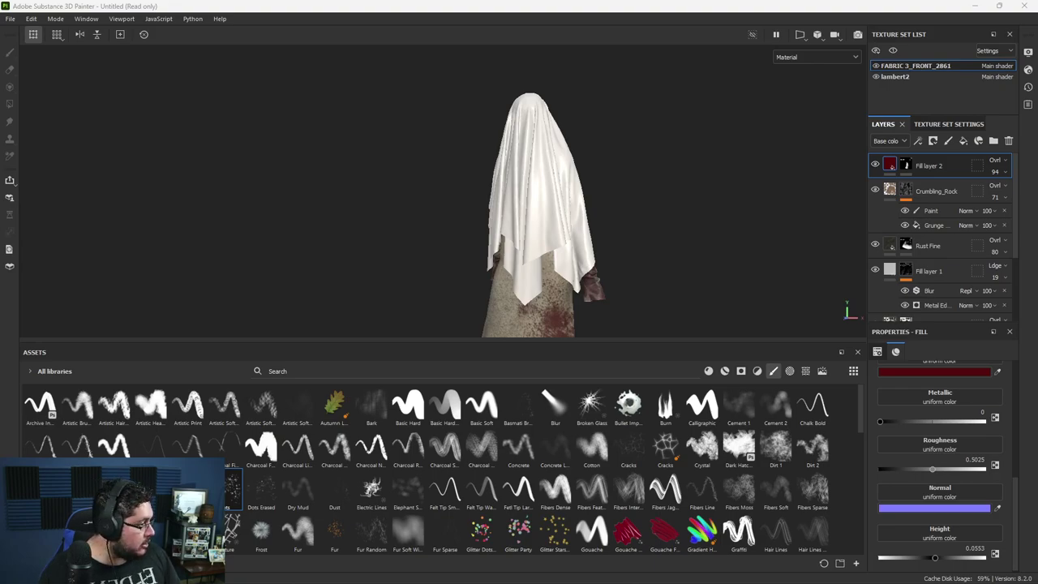
Step: Switch to the browser, review the lace image results, and search Google Images for "lace pattern"
key("alt+Tab")
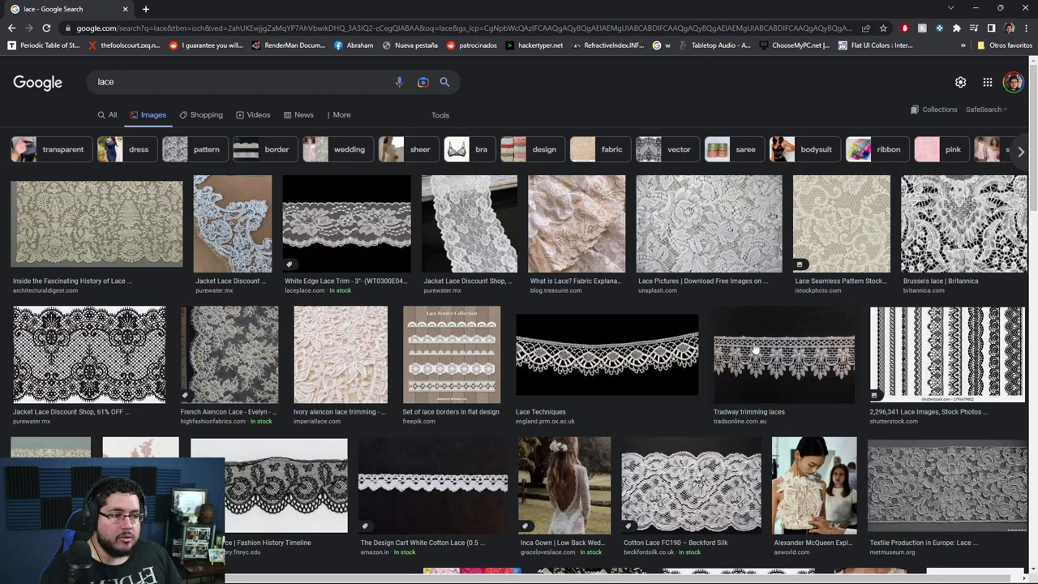
scroll(637, 403, "down", 1)
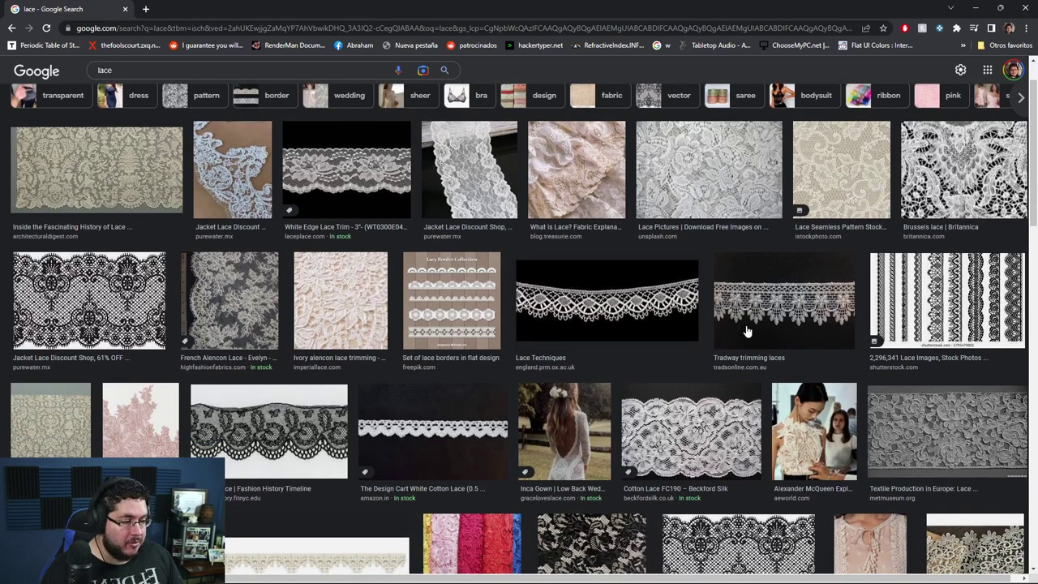
key("alt+Tab")
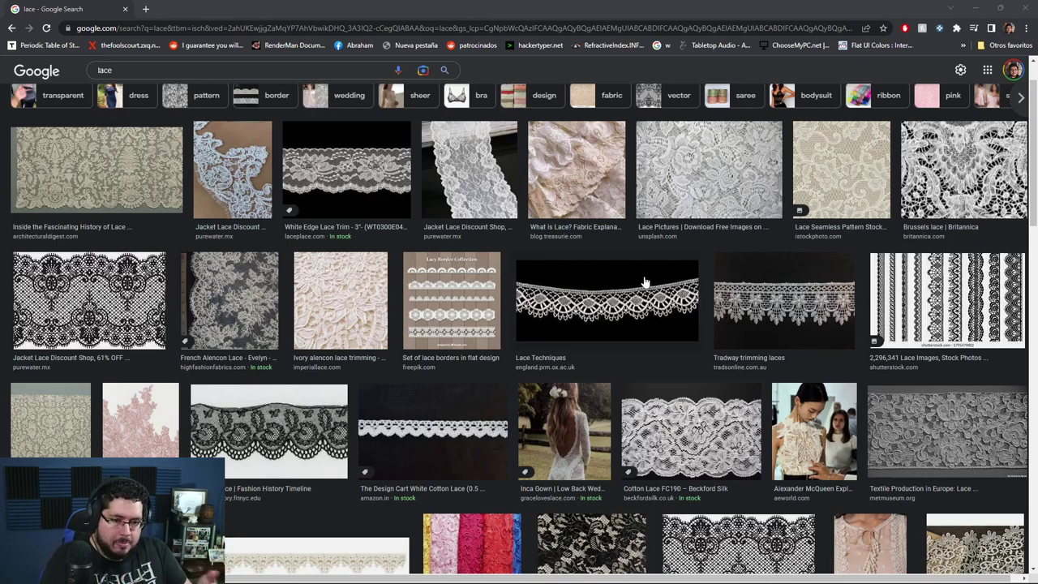
scroll(150, 85, "up", 1)
left_click(151, 85)
type("pattern")
key("Return")
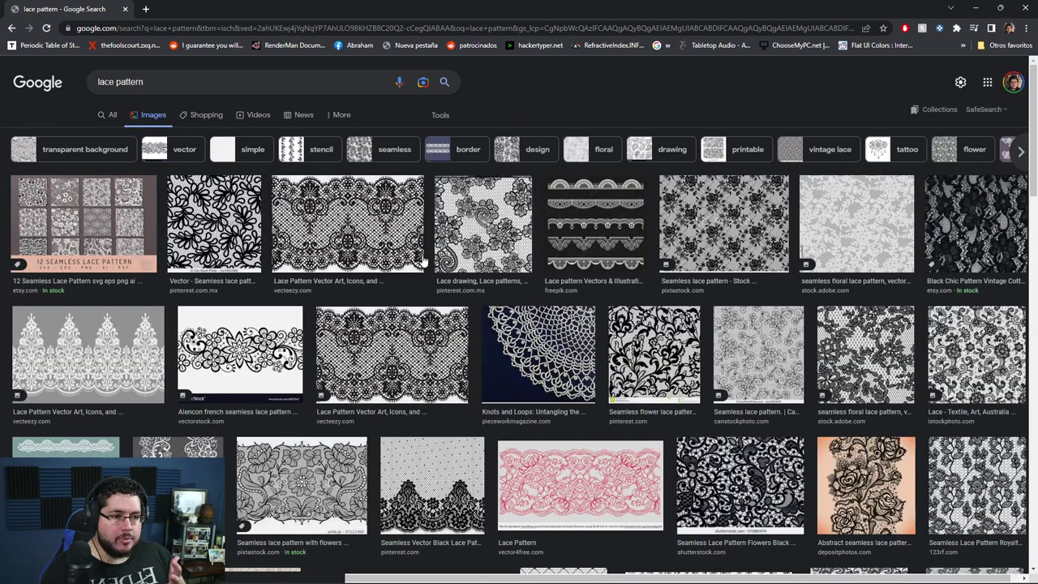
Step: Try to trace the floral lace result to its source through its Pinterest page and linked page, closing both
left_click(513, 279)
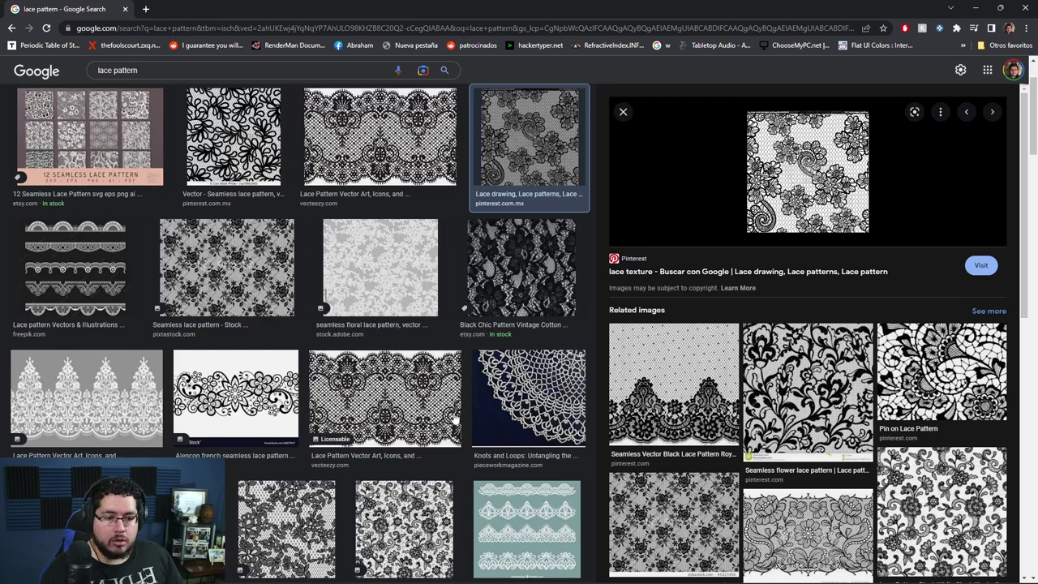
scroll(473, 425, "down", 1)
scroll(473, 425, "down", 2)
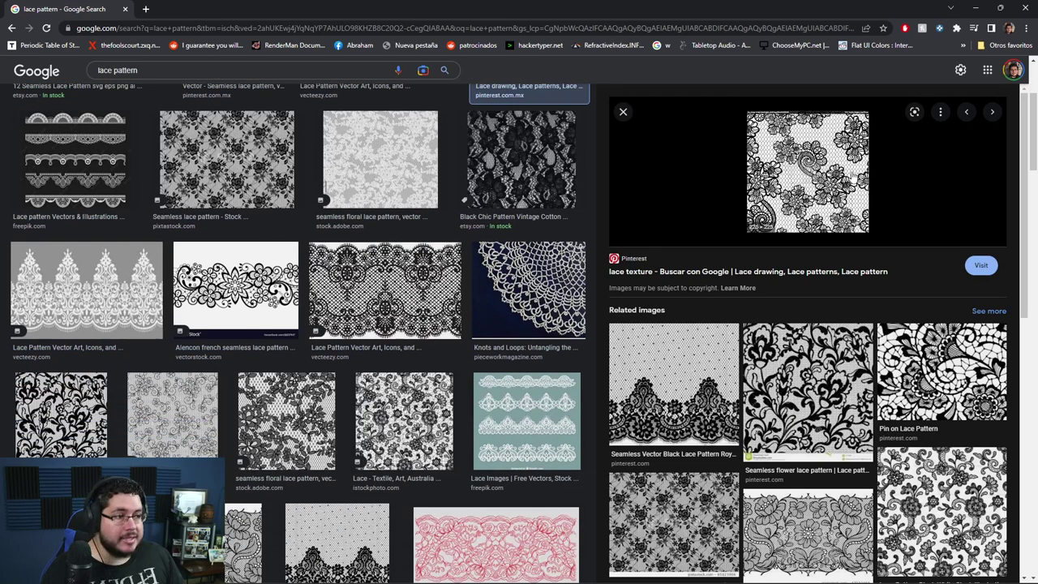
left_click(804, 175)
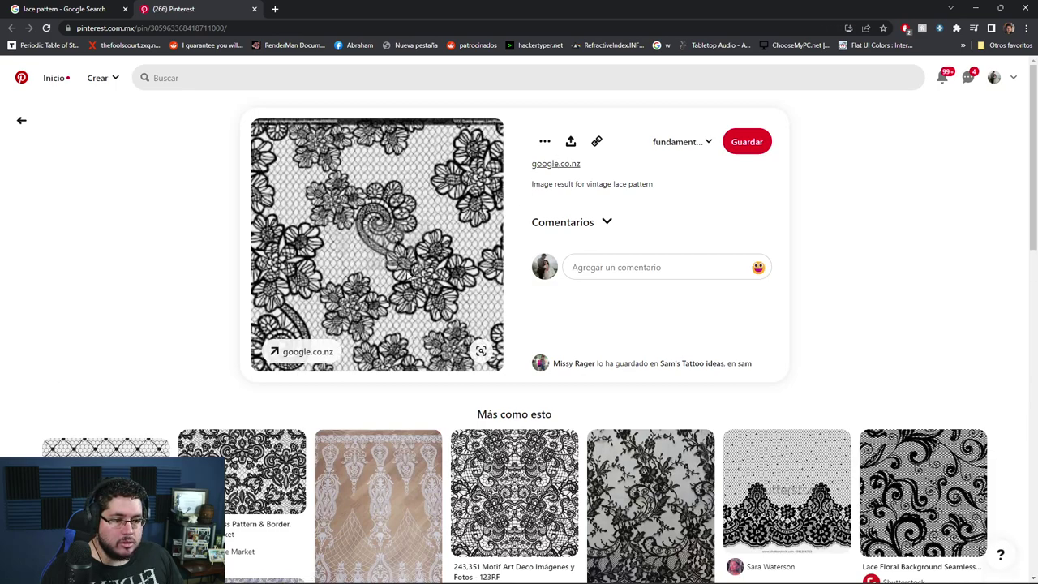
left_click(312, 351)
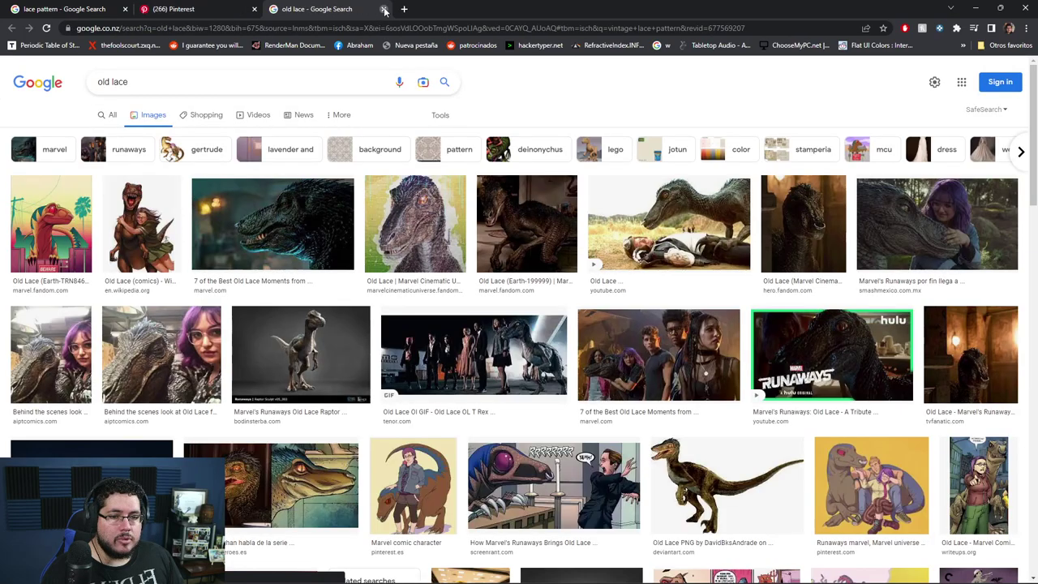
left_click(385, 10)
left_click(254, 9)
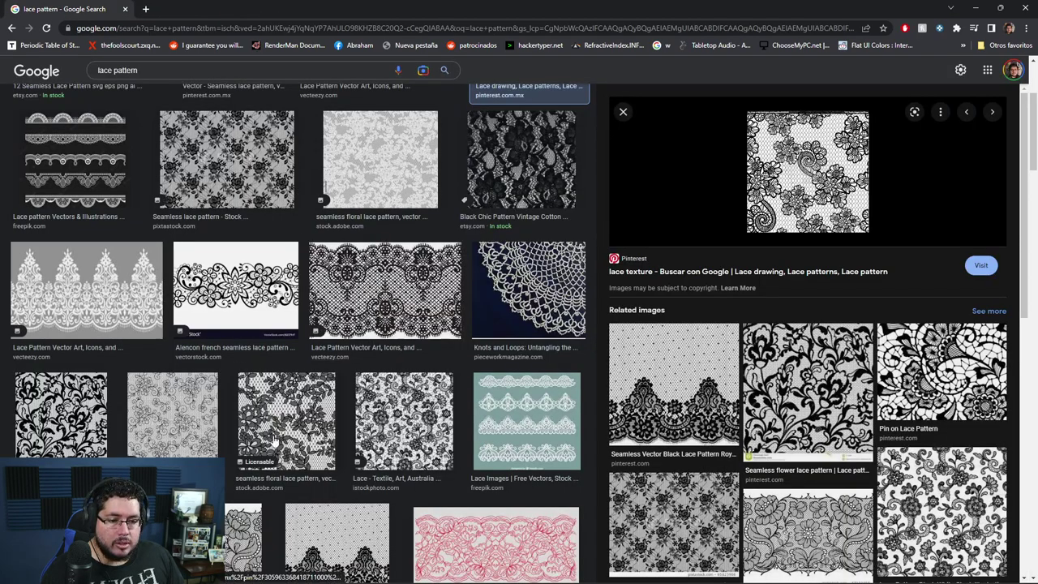
Step: Preview the floral lace results and save the black-and-white iStock lace pattern as a JPEG image named lace
left_click(321, 413)
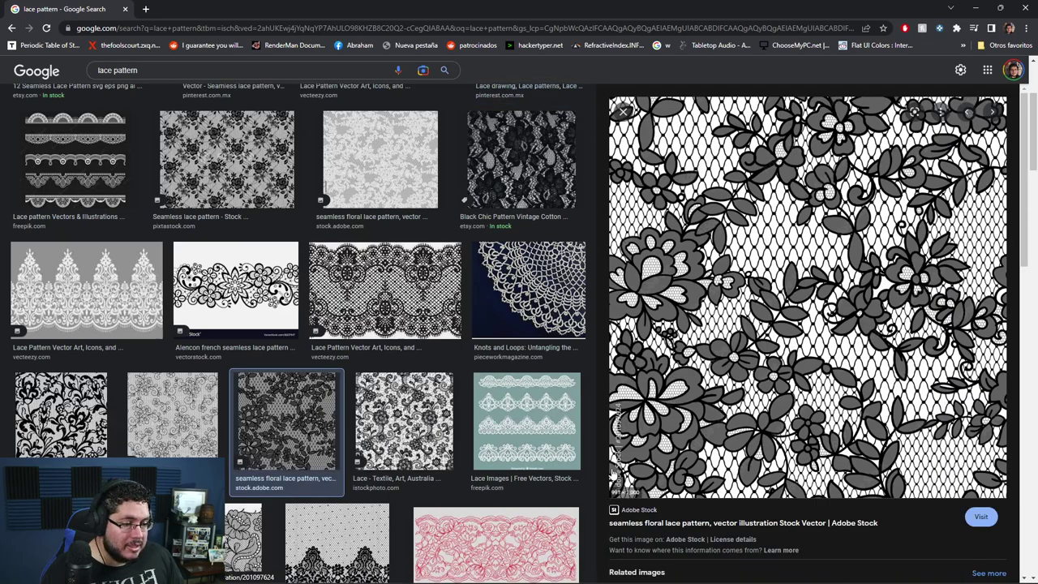
left_click(395, 419)
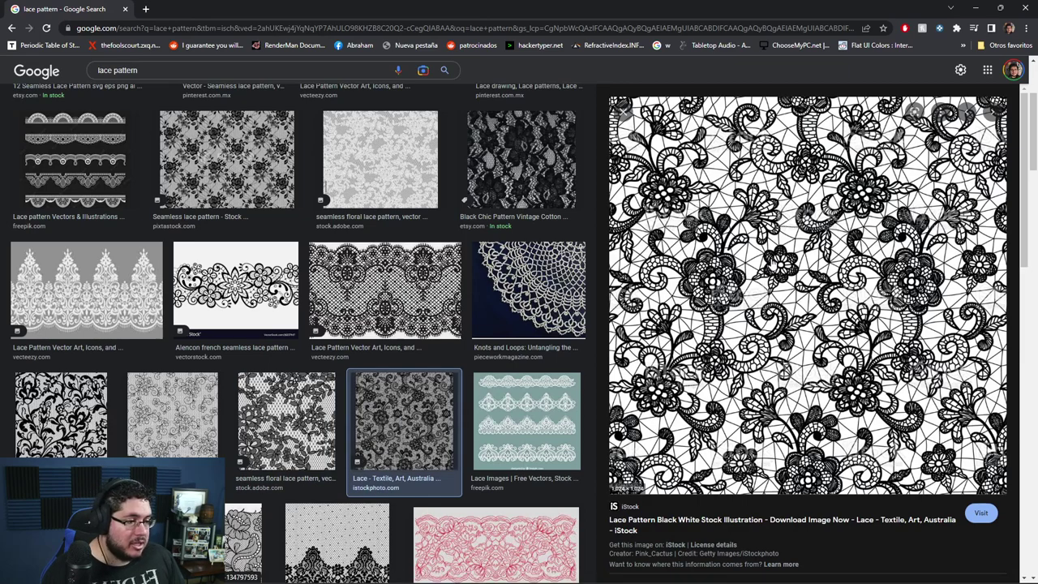
right_click(773, 257)
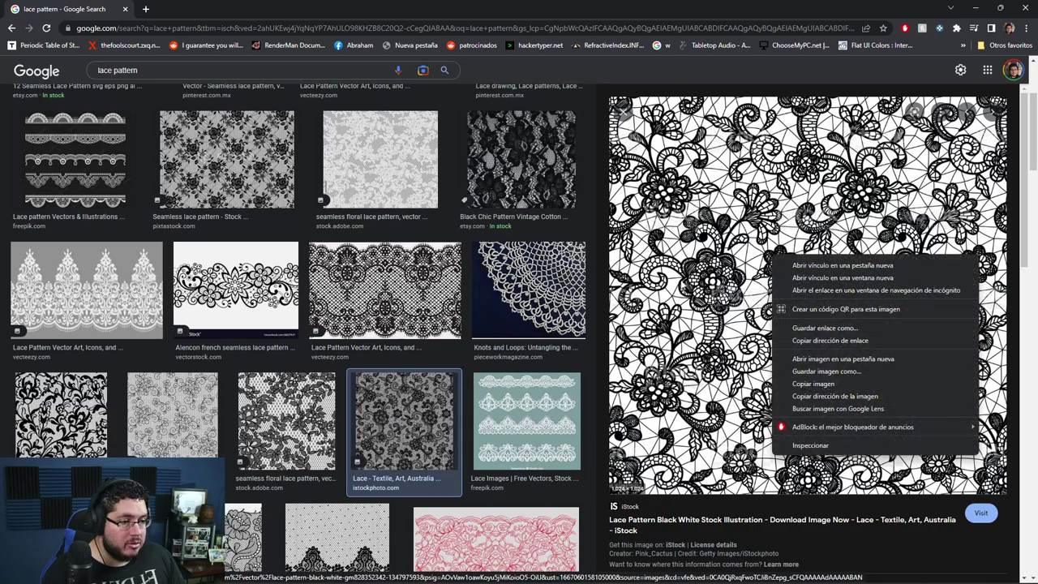
left_click(829, 371)
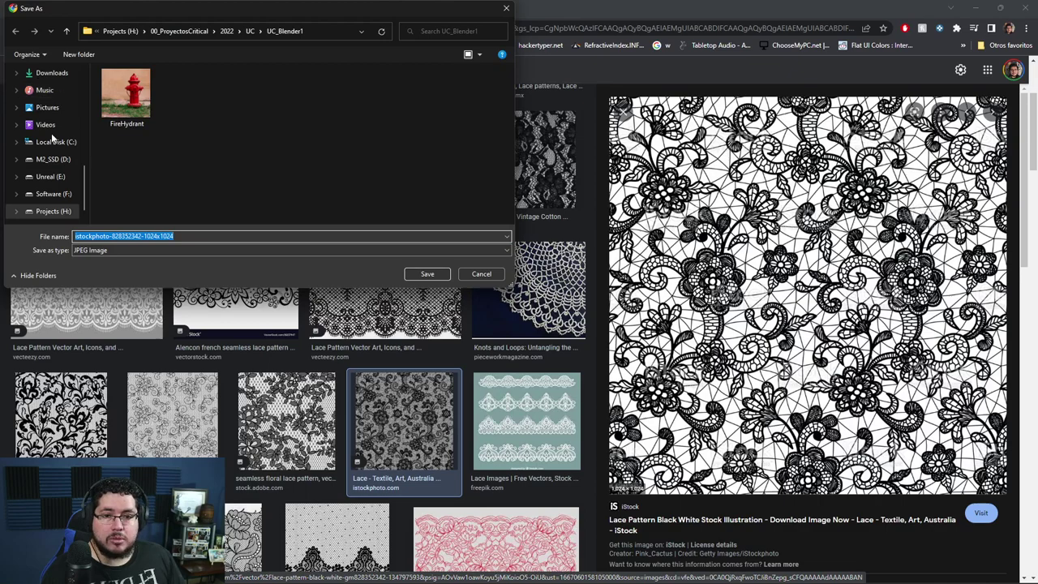
scroll(53, 137, "up", 5)
left_click(47, 172)
type("lace")
key("Return")
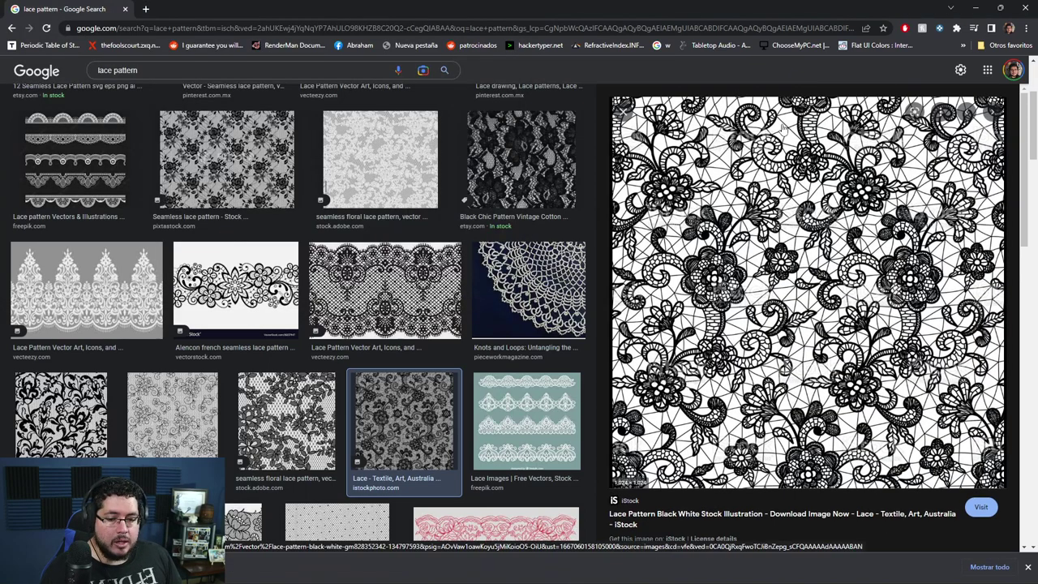
Step: Switch to Substance 3D Painter and set the main shader to pbr-metal-rough-with-alpha-blending
key("alt+Tab")
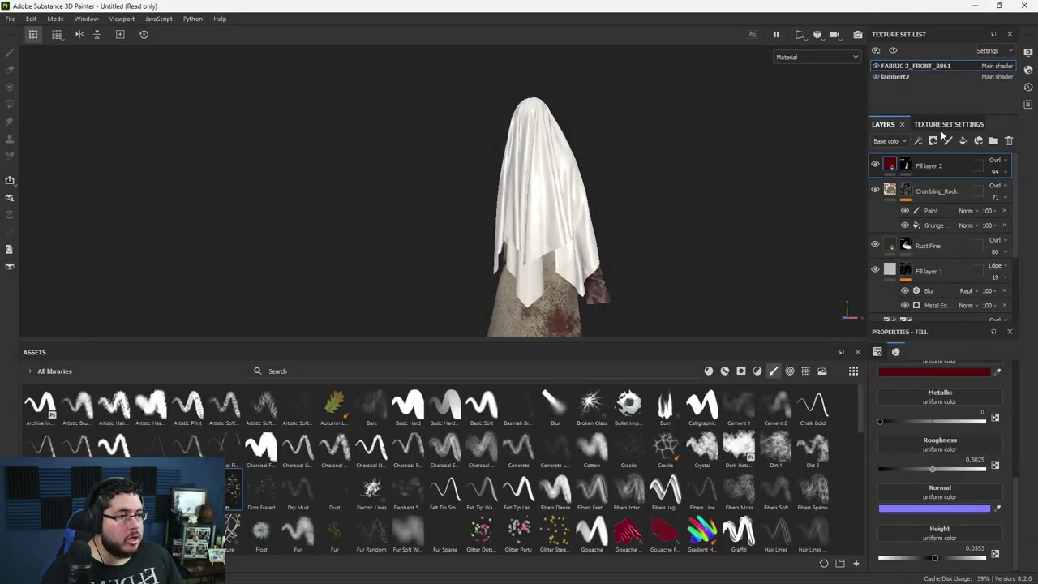
left_click(1027, 71)
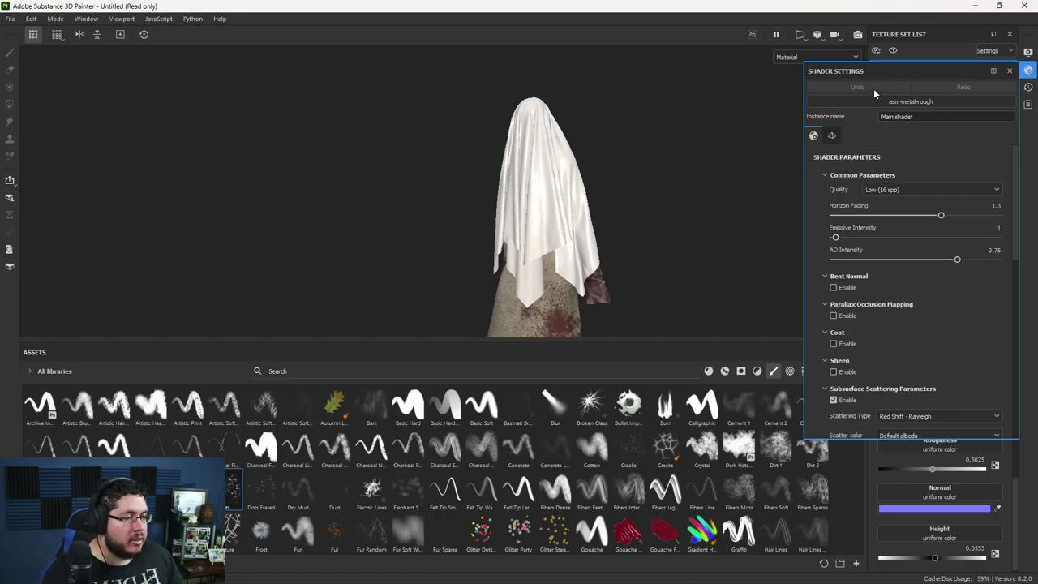
left_click(1009, 72)
scroll(914, 204, "up", 5)
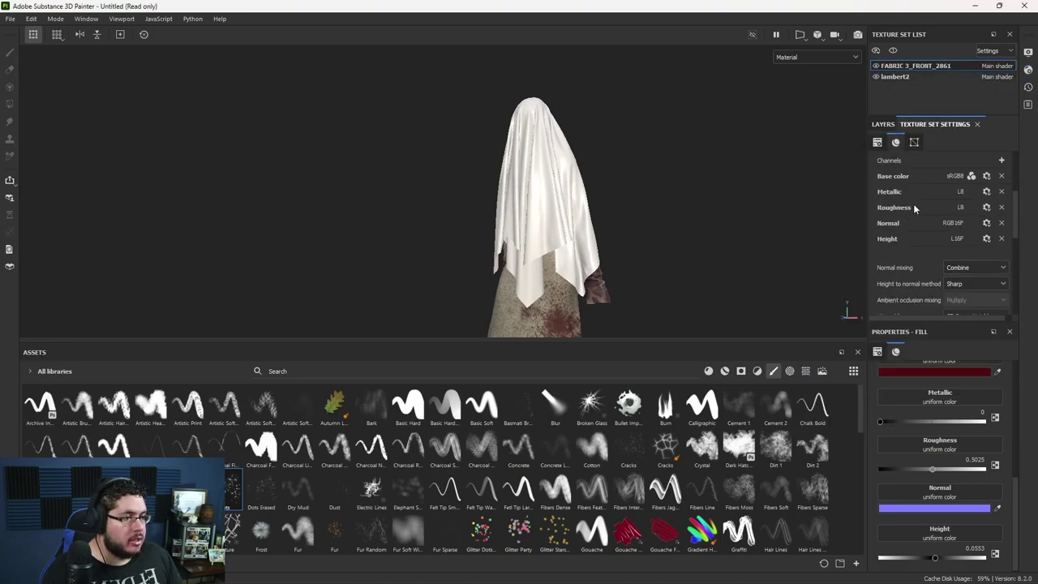
left_click(1000, 227)
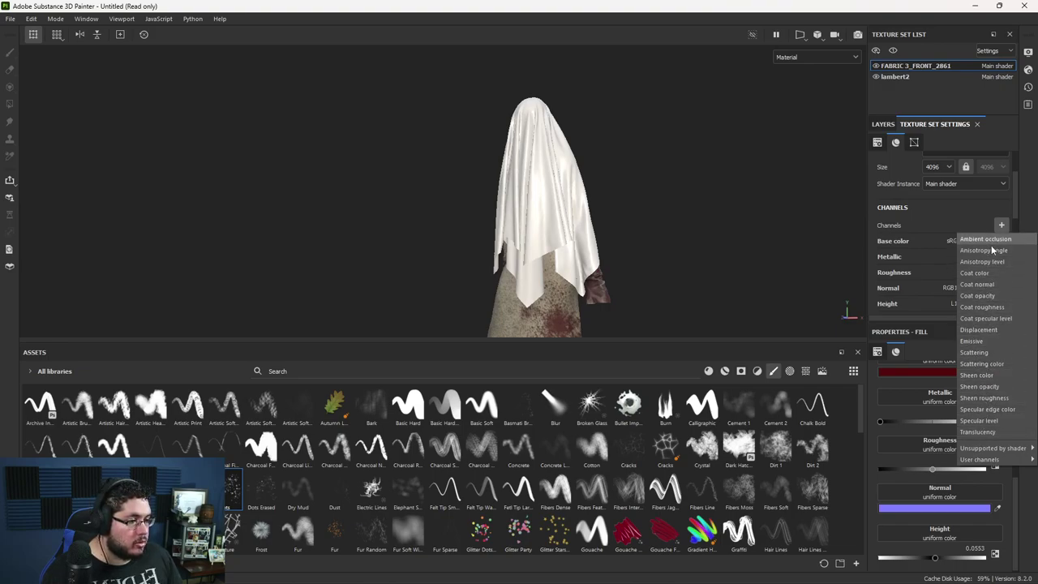
left_click(1028, 71)
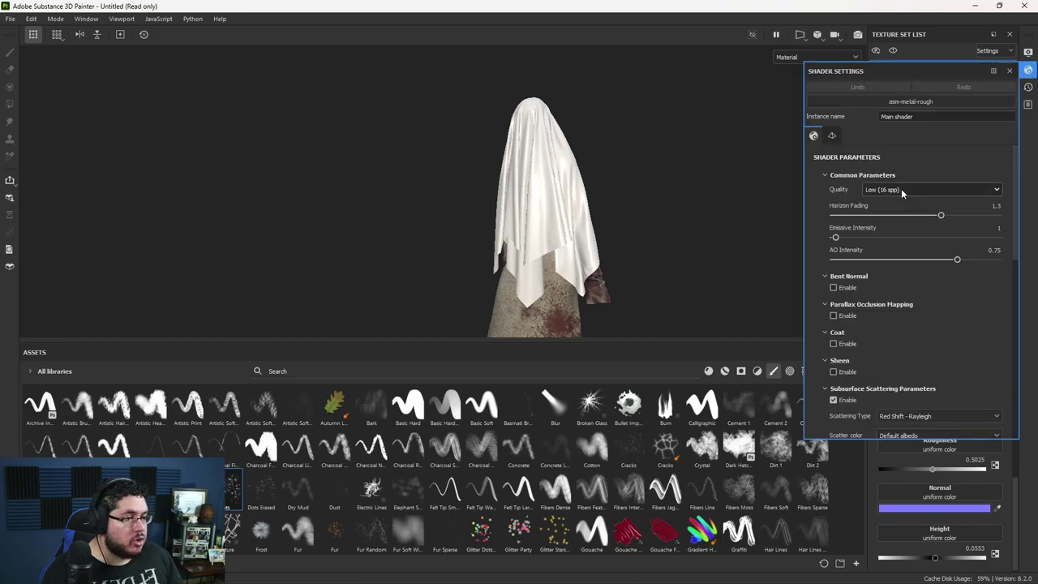
left_click(910, 102)
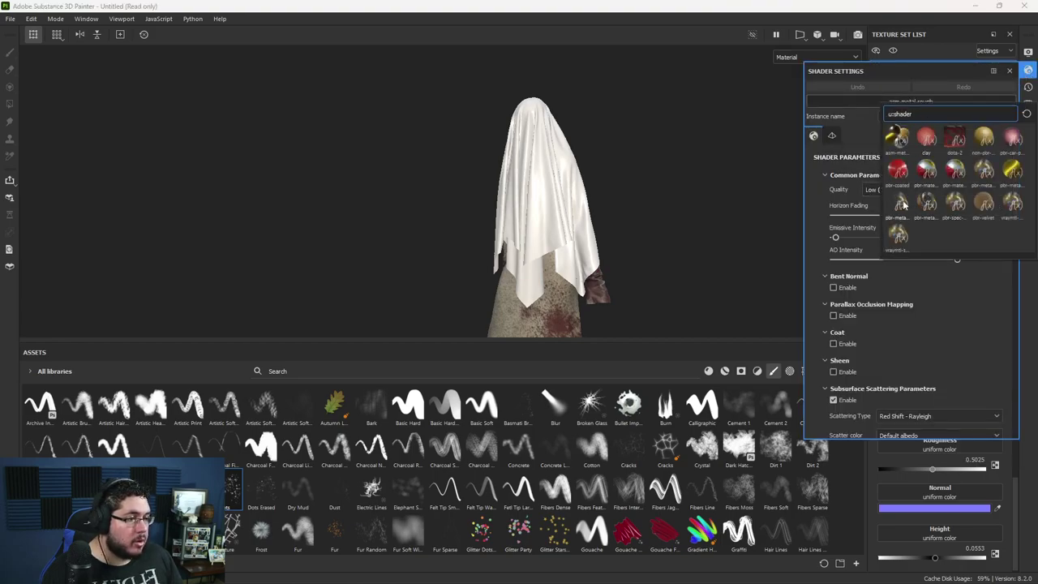
mouse_move(904, 206)
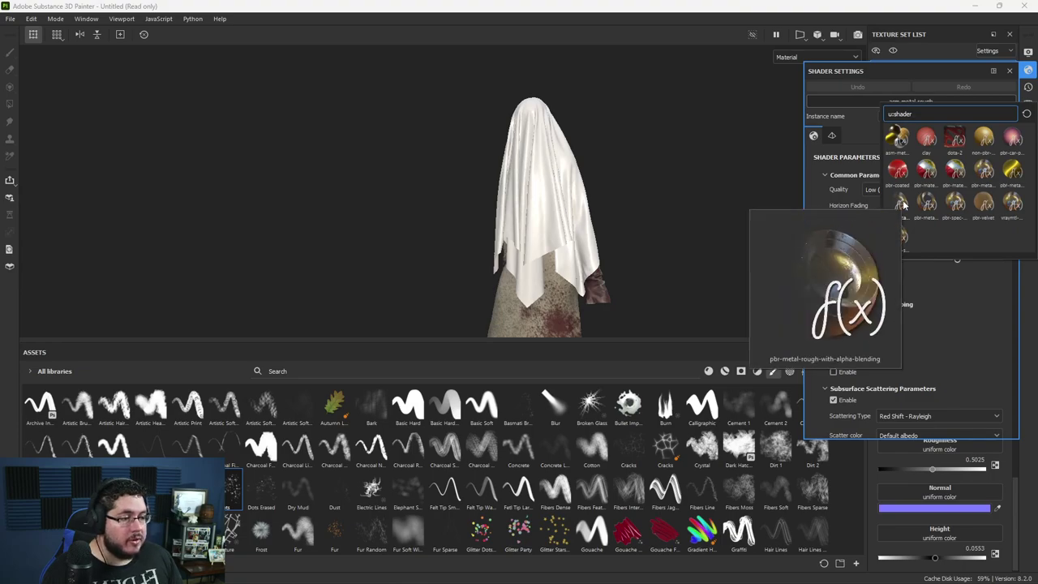
left_click(904, 205)
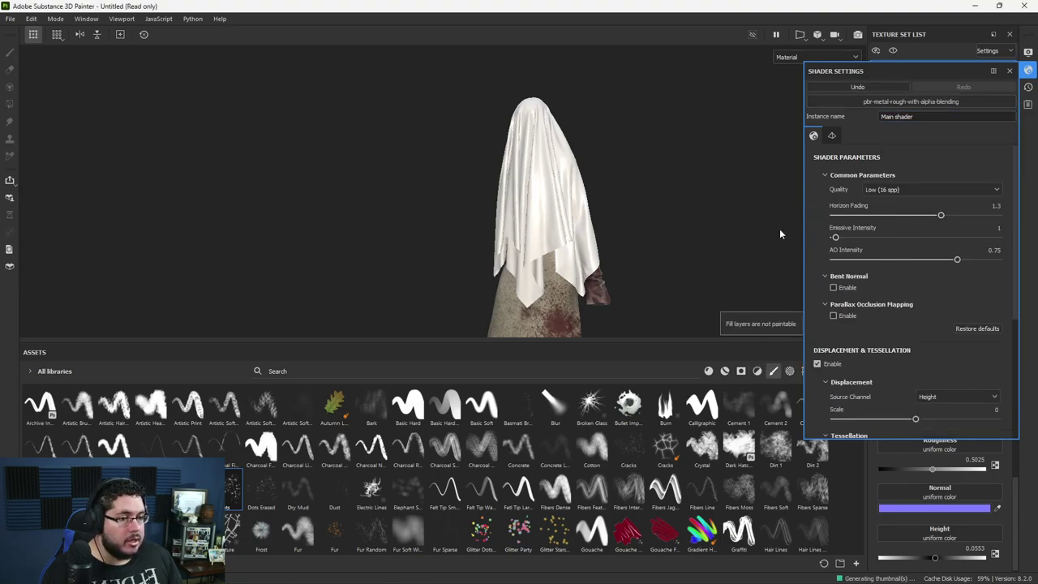
left_click(1011, 72)
left_click(1010, 72)
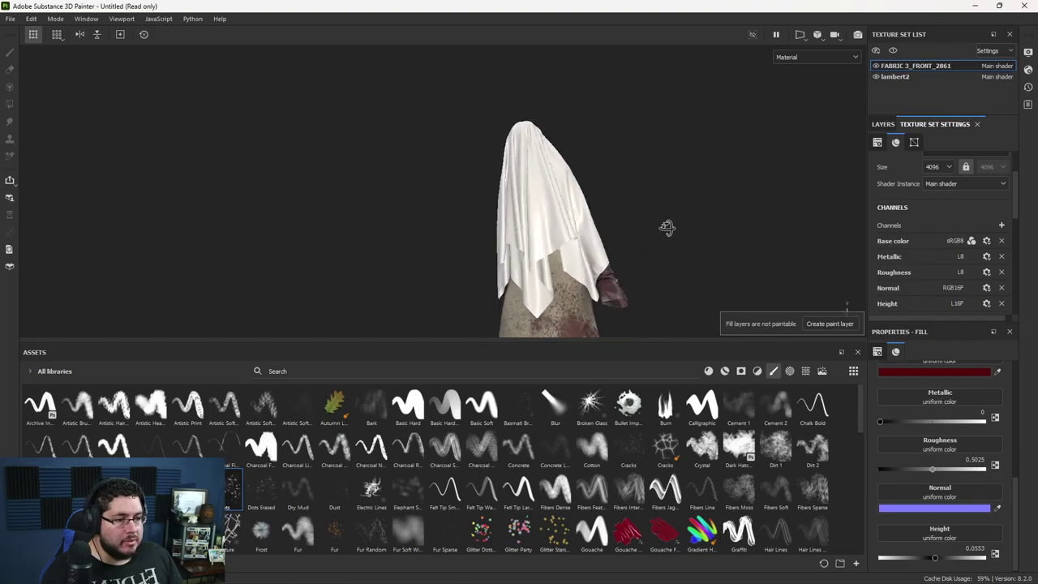
Step: Add an Opacity channel to both the FABRIC 3_FRONT_2861 and lambert2 texture sets
left_click(1002, 227)
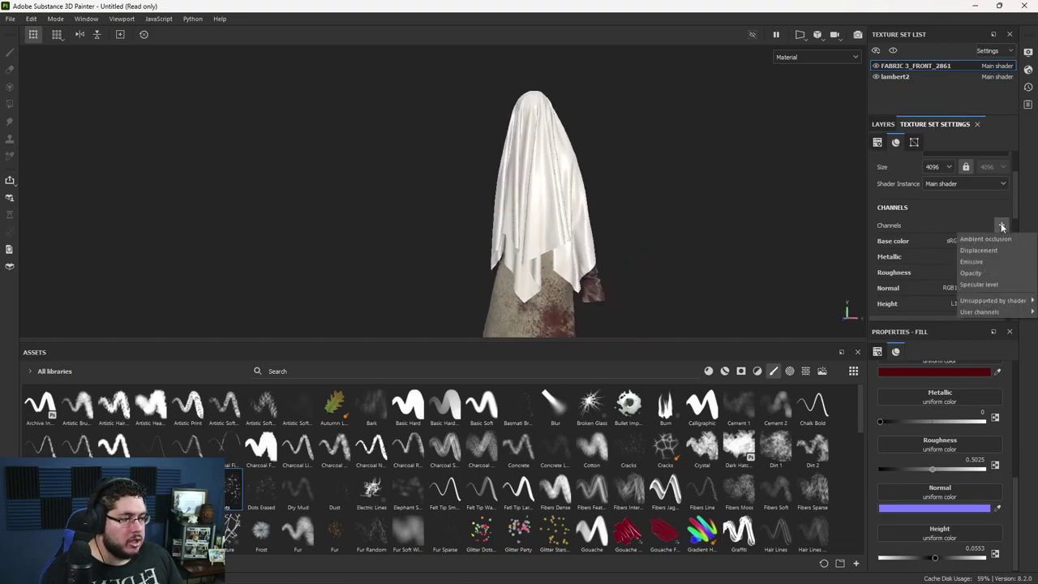
left_click(983, 274)
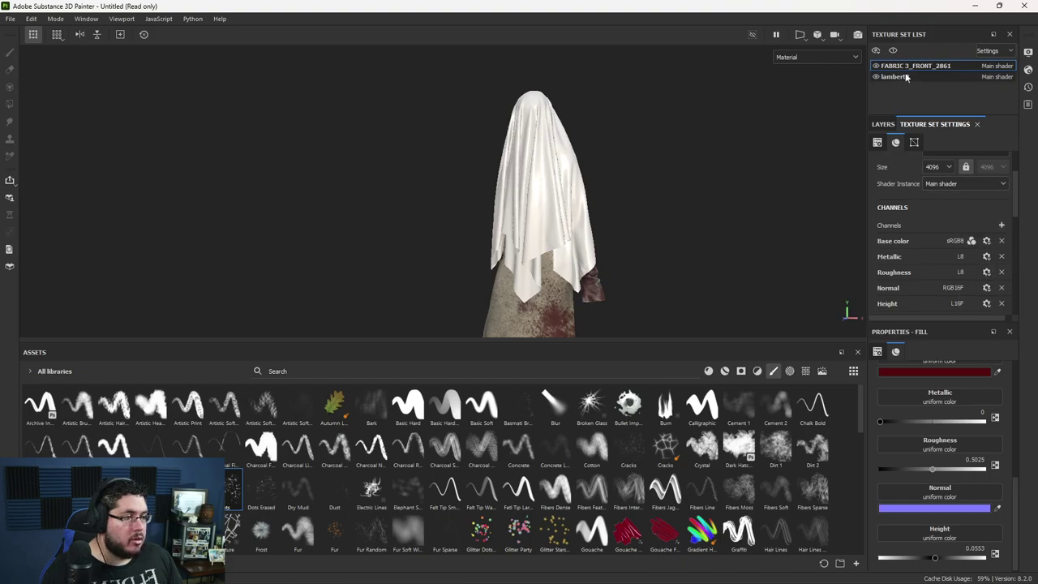
left_click(904, 77)
left_click(1002, 225)
left_click(986, 272)
Step: Add a fill layer to lambert2 with only colour and opacity active, and lower its opacity to 0.1357
left_click_drag(690, 234, 771, 167, "alt")
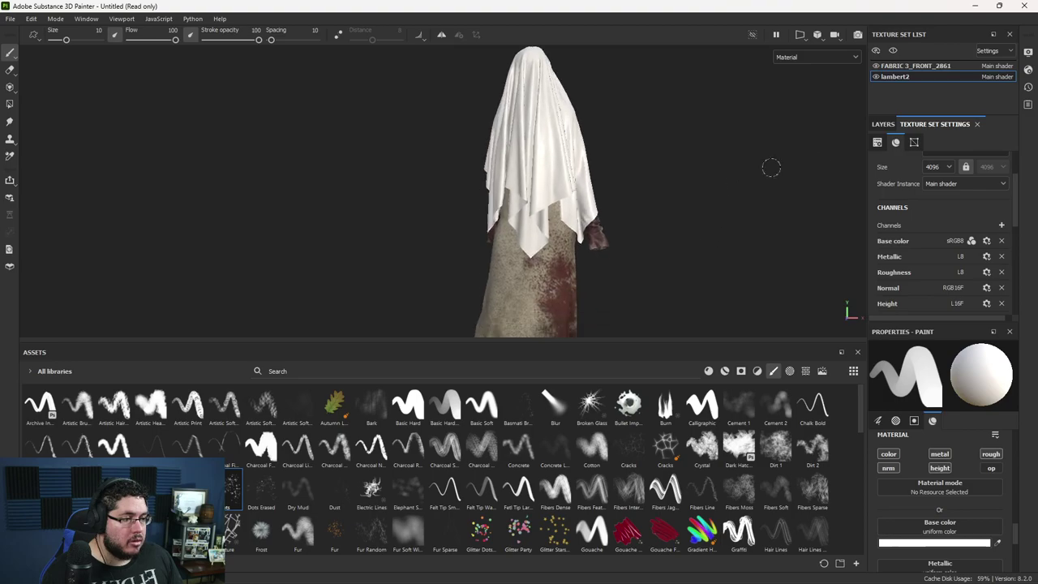
left_click(888, 126)
left_click(963, 142)
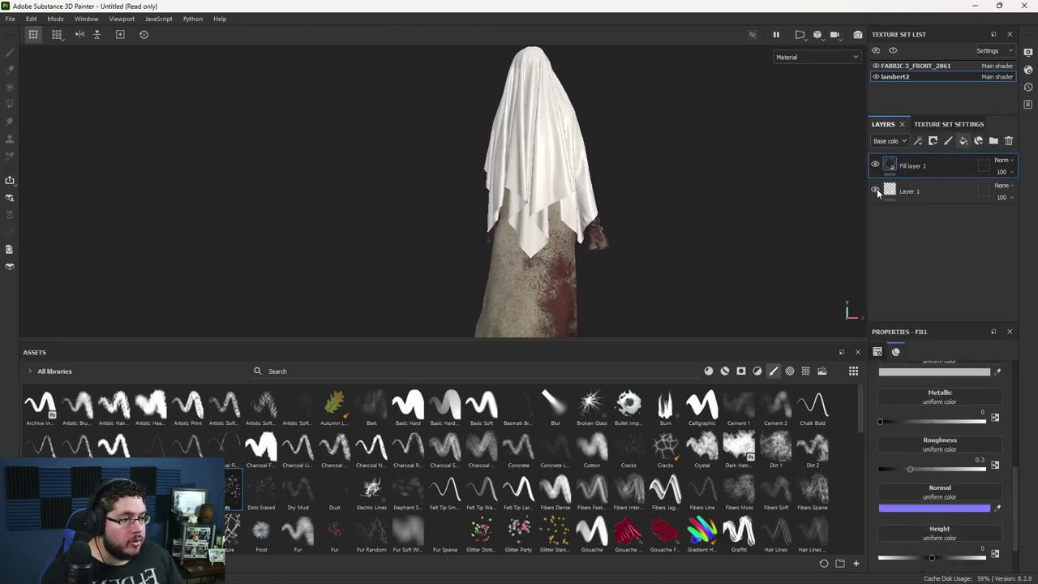
scroll(916, 406, "up", 5)
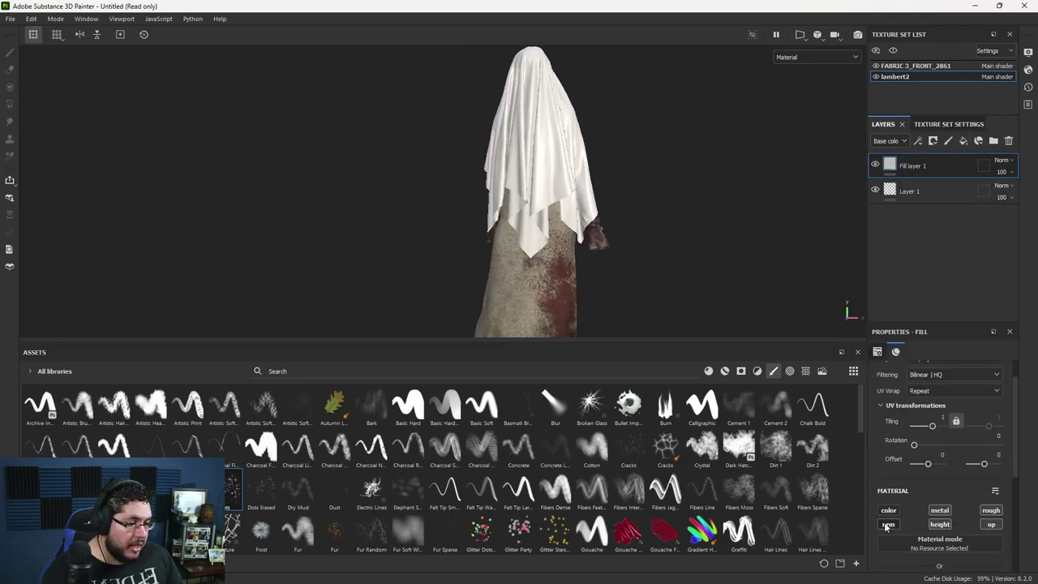
scroll(990, 507, "down", 2)
left_click_drag(985, 494, 892, 498)
right_click_drag(670, 197, 852, 248, "alt")
left_click_drag(852, 248, 649, 227, "alt")
left_click(889, 394)
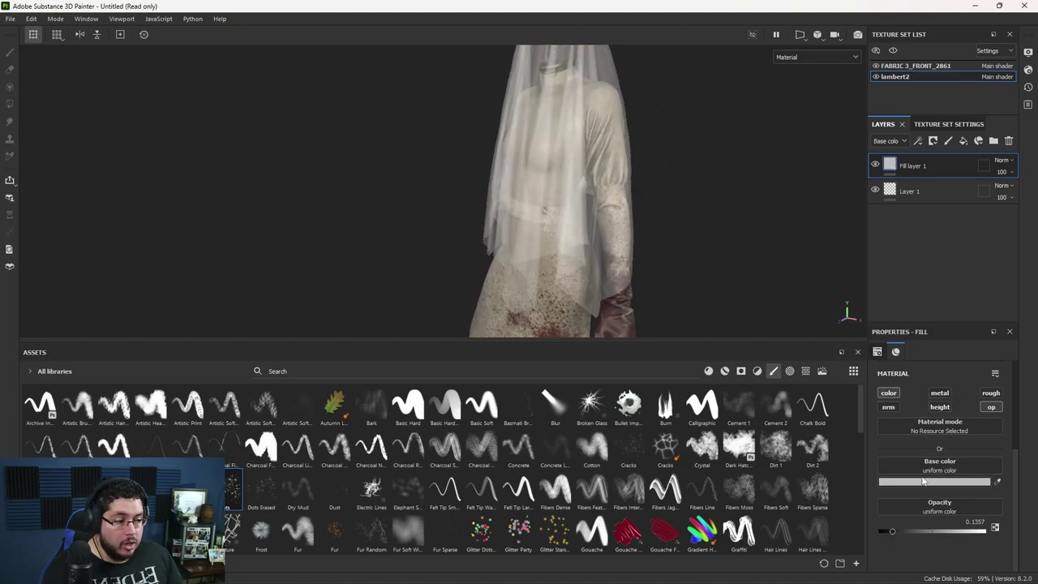
Step: Change the veil fill layer's base color to a warm off-white
left_click(511, 288)
left_click(939, 483)
left_click_drag(785, 366, 780, 341)
left_click_drag(770, 227, 613, 224, "alt")
left_click(904, 290)
left_click_drag(772, 259, 608, 235, "alt")
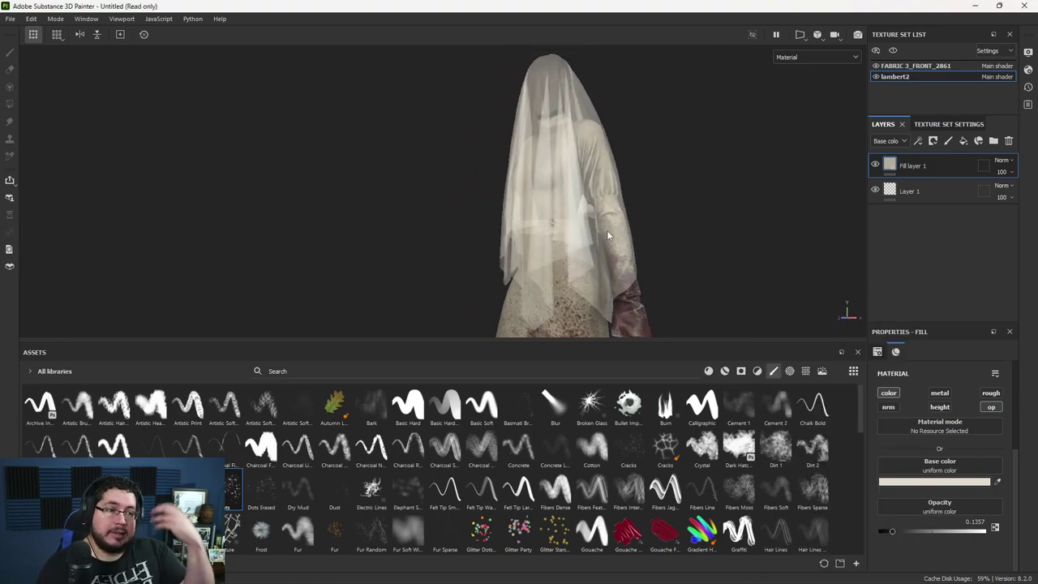
Step: Import lace.jpg as an alpha resource into the project 'Untitled'
key("alt+Tab")
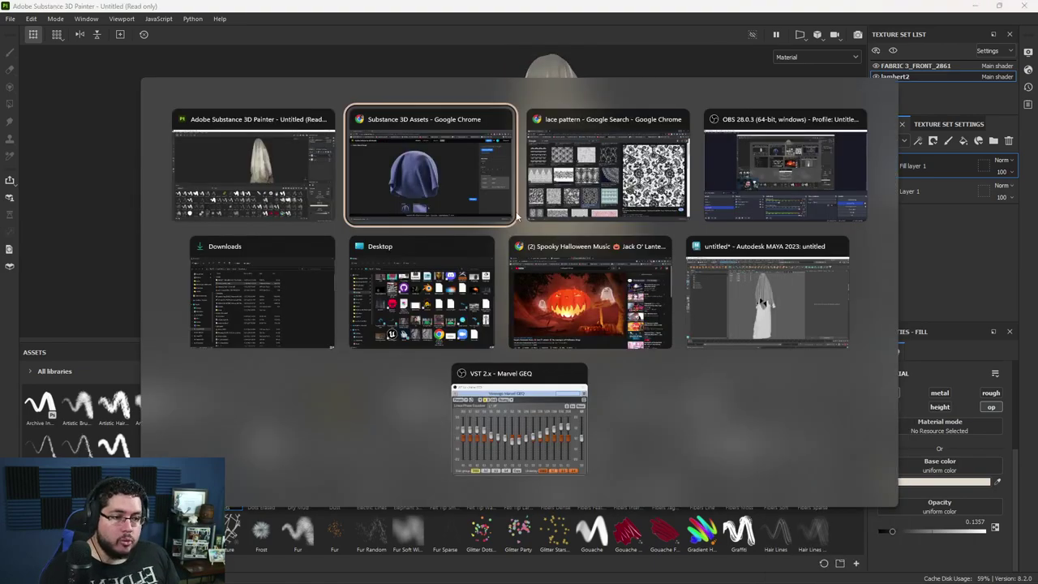
key("alt+Tab")
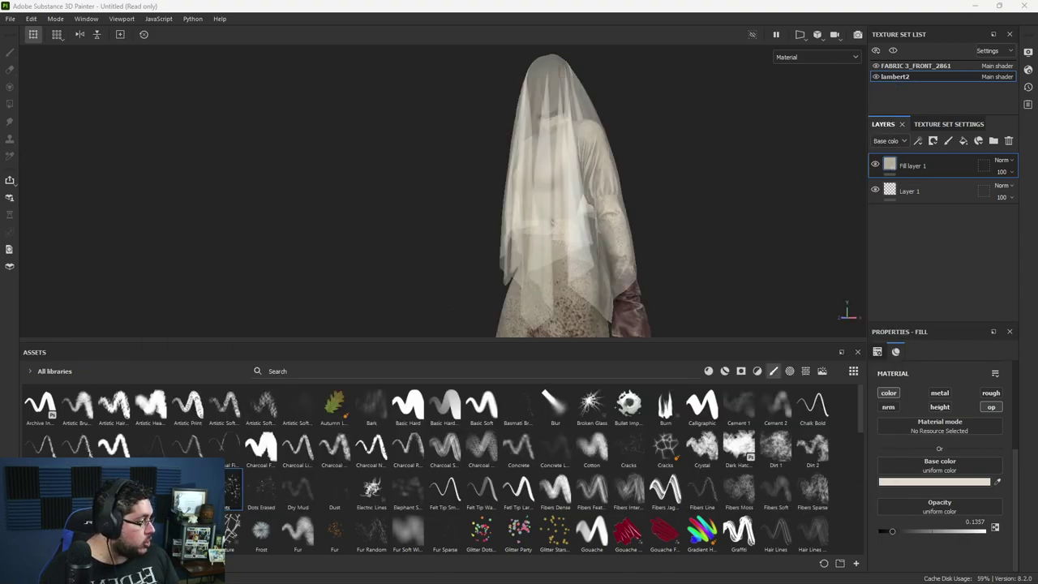
left_click_drag(763, 478, 618, 479)
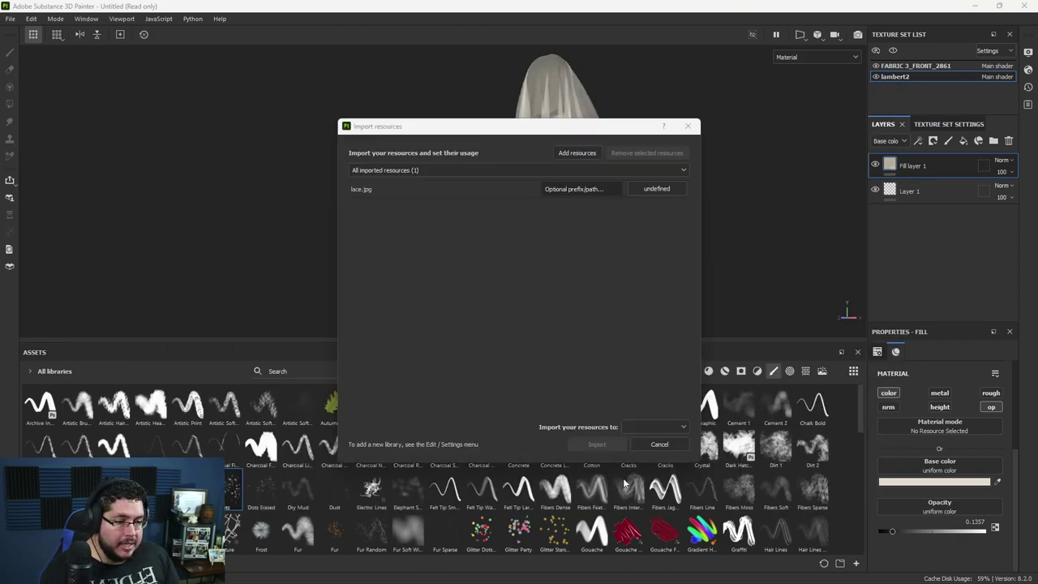
left_click(669, 193)
left_click(693, 199)
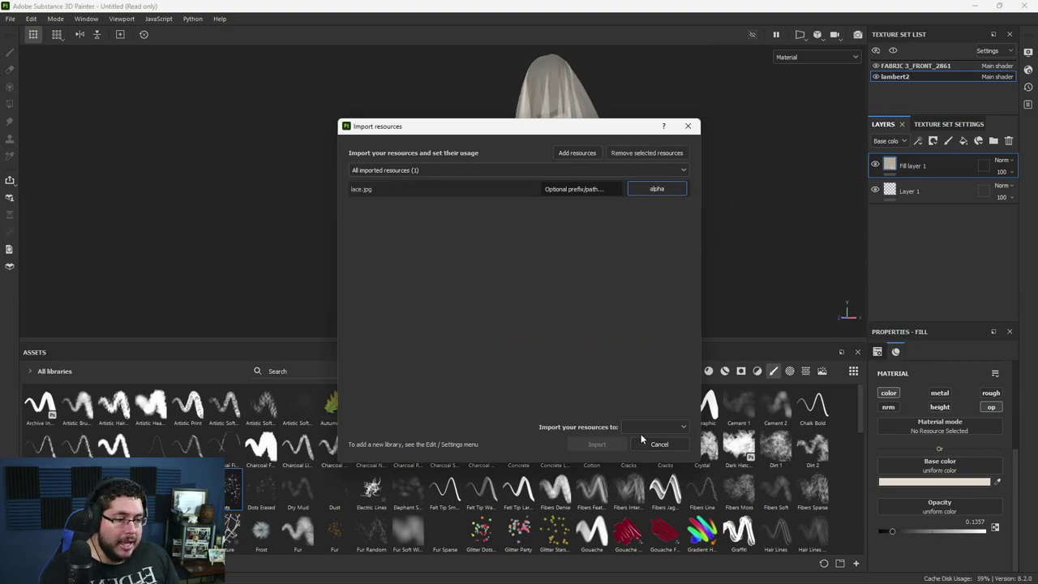
left_click(643, 426)
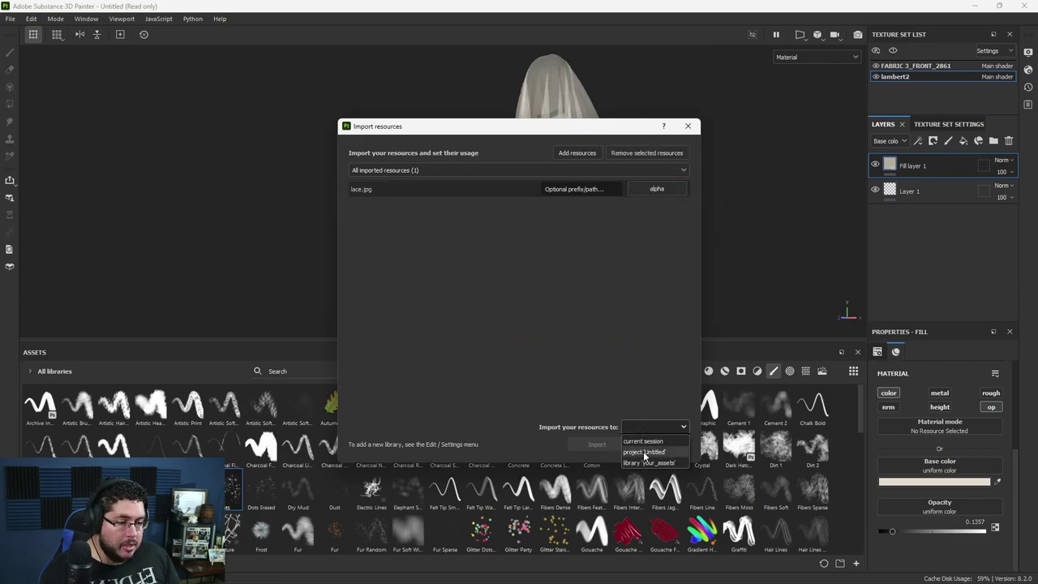
left_click(645, 452)
left_click(613, 447)
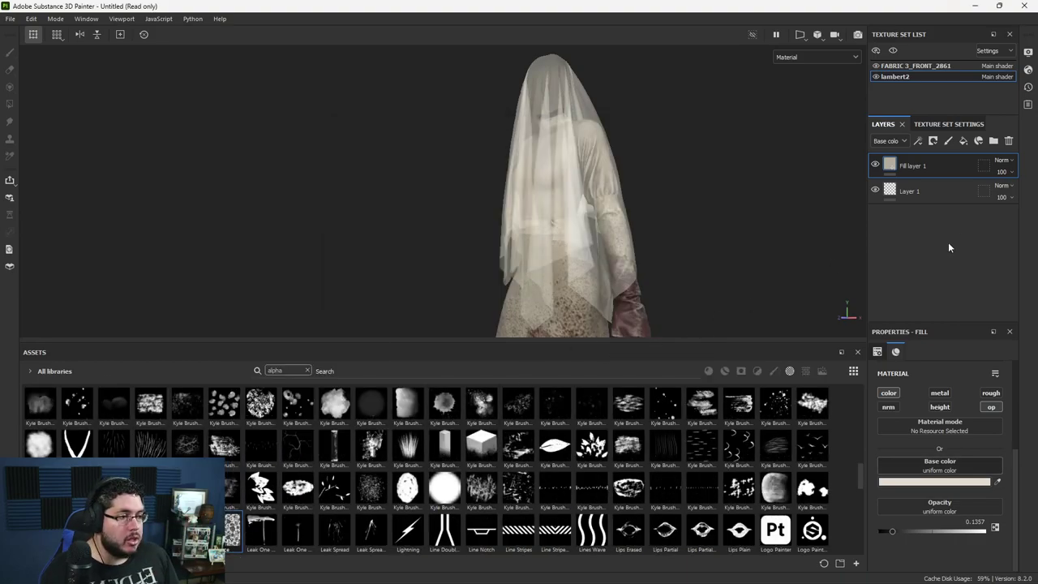
Step: Add a second fill layer above Fill layer 1 and turn off the opacity channel on Fill layer 1
left_click(963, 141)
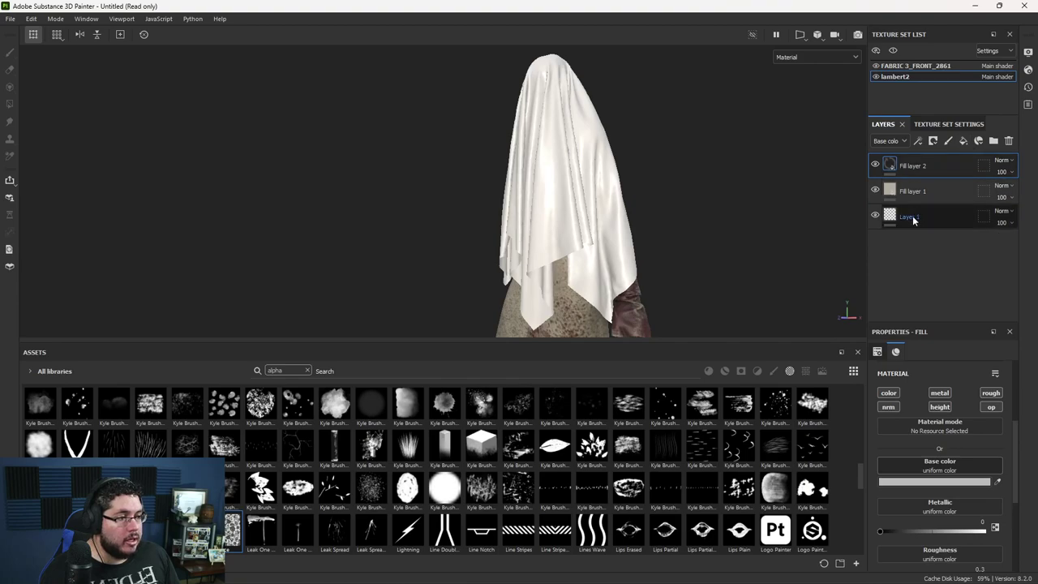
left_click(910, 216)
left_click(959, 193)
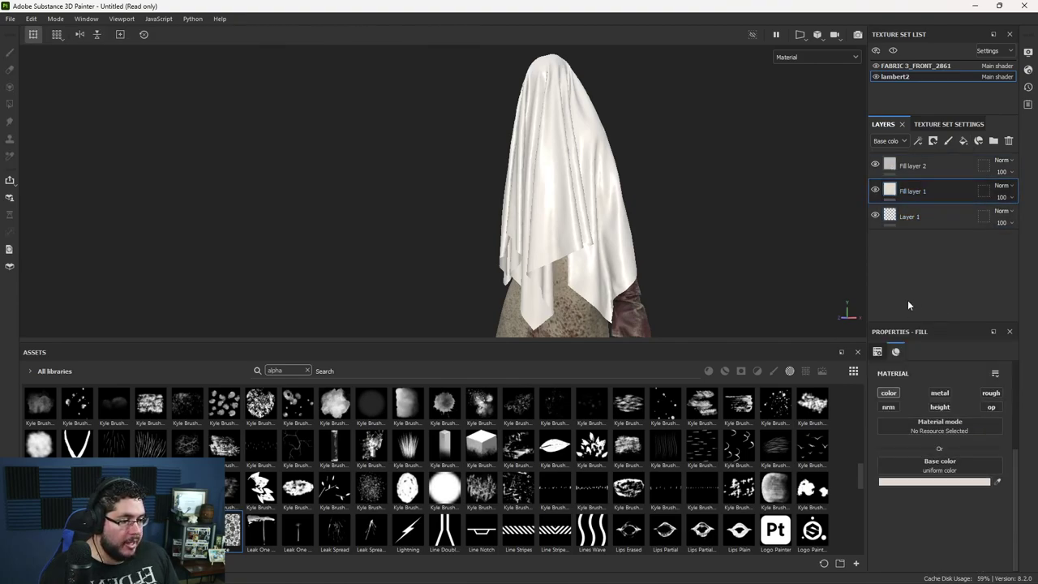
Step: Restrict Fill layer 2 to the opacity channel only and lower its opacity to the minimum
left_click(916, 166)
left_click(940, 393)
left_click(889, 393)
left_click(991, 392)
left_click(989, 407)
left_click_drag(979, 493, 866, 488)
Step: Give Fill layer 2 a black mask with a fill effect that uses the lace alpha as its grayscale
right_click(923, 162)
left_click(916, 33)
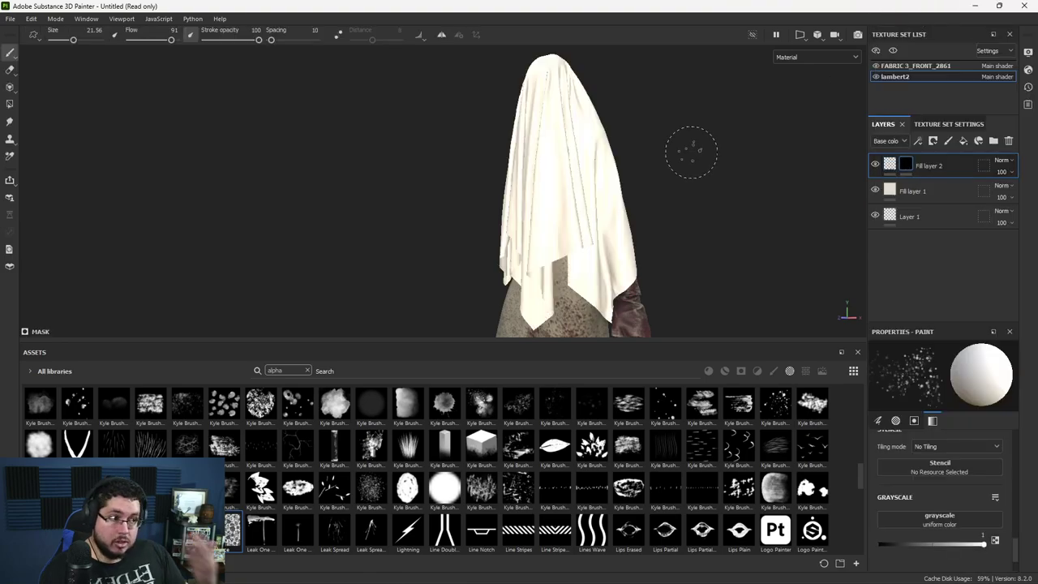
right_click(910, 166)
left_click(912, 375)
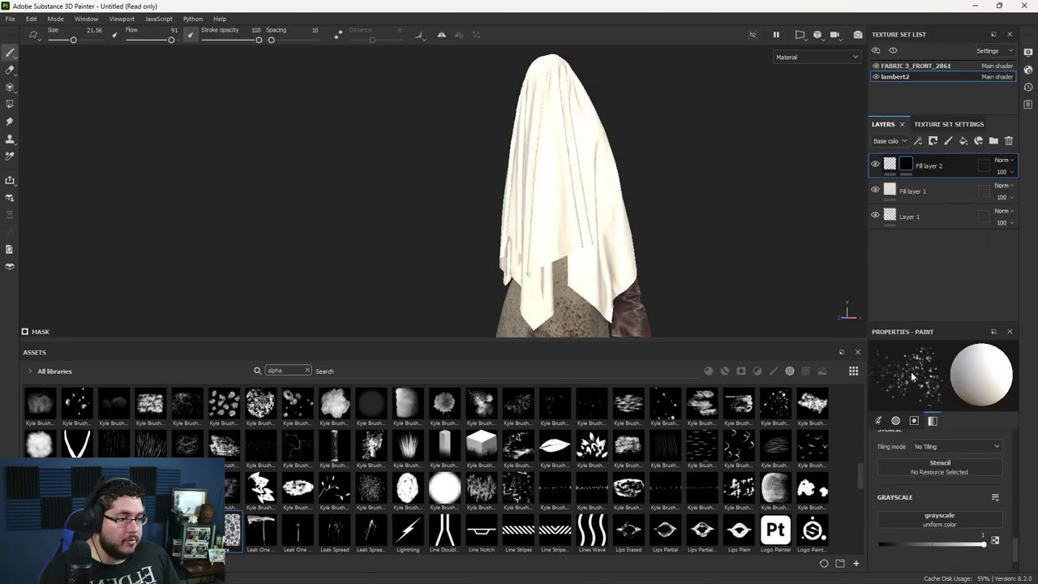
left_click_drag(233, 531, 933, 398)
Step: Set the UV tiling of the lace mask fill to 10
left_click_drag(630, 212, 601, 243, "alt")
right_click_drag(600, 243, 789, 302, "alt")
left_click_drag(789, 302, 698, 292, "alt")
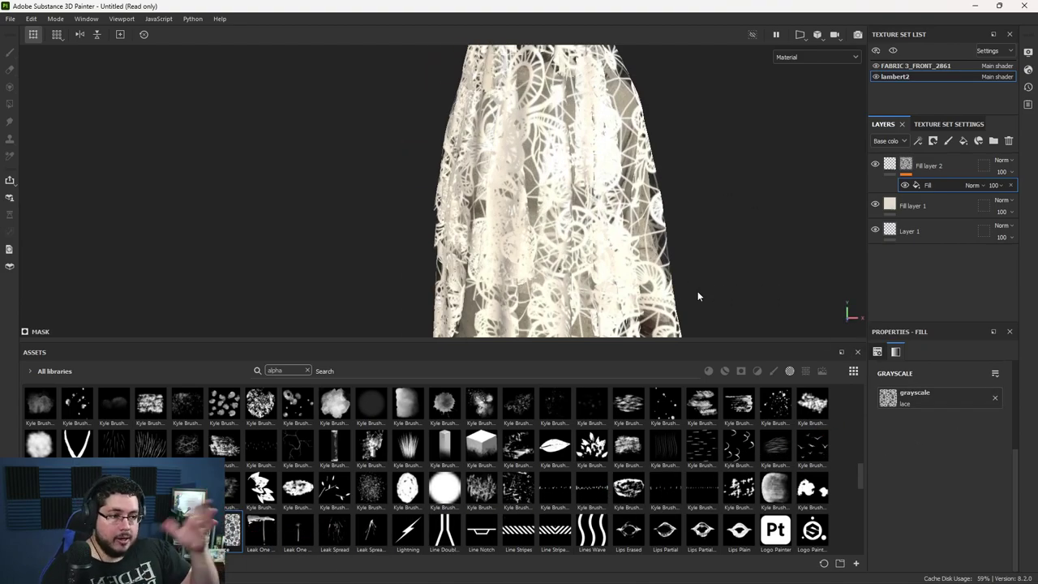
left_click_drag(766, 271, 645, 288, "alt")
scroll(928, 387, "up", 2)
scroll(928, 387, "up", 3)
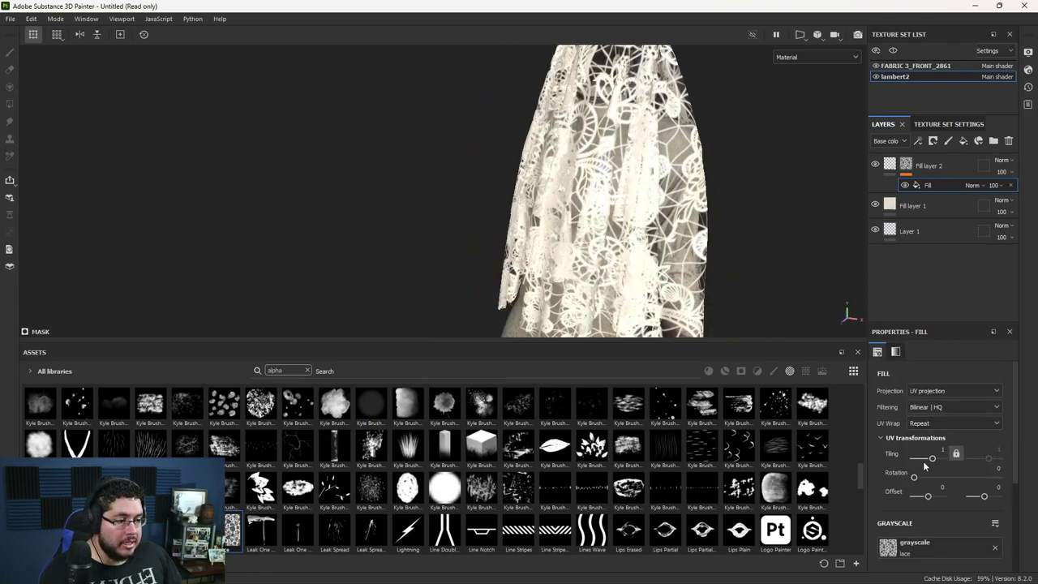
left_click_drag(931, 460, 936, 459)
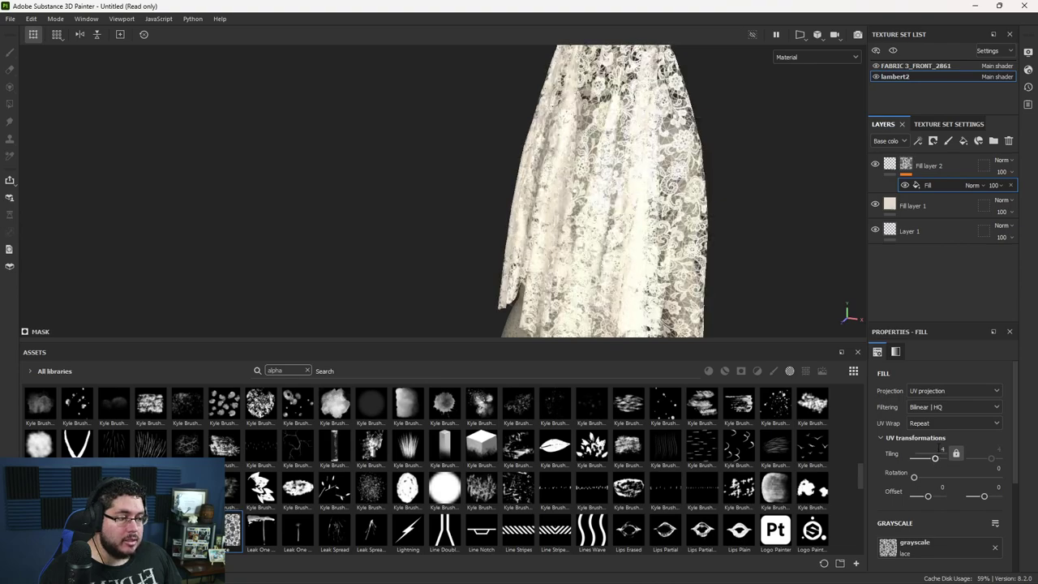
type("10")
key("Return")
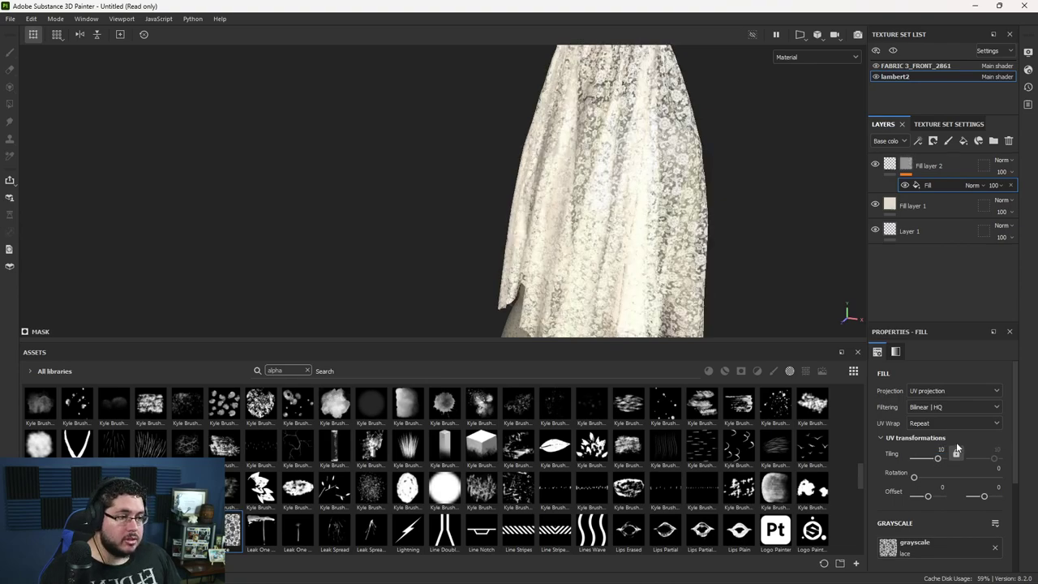
Step: Examine the scale and transparency of the lace pattern on the veil from several angles and distances
left_click_drag(703, 272, 619, 159, "alt")
middle_click_drag(619, 159, 603, 206, "alt")
right_click_drag(603, 206, 225, 147, "alt")
left_click_drag(584, 259, 445, 252, "alt")
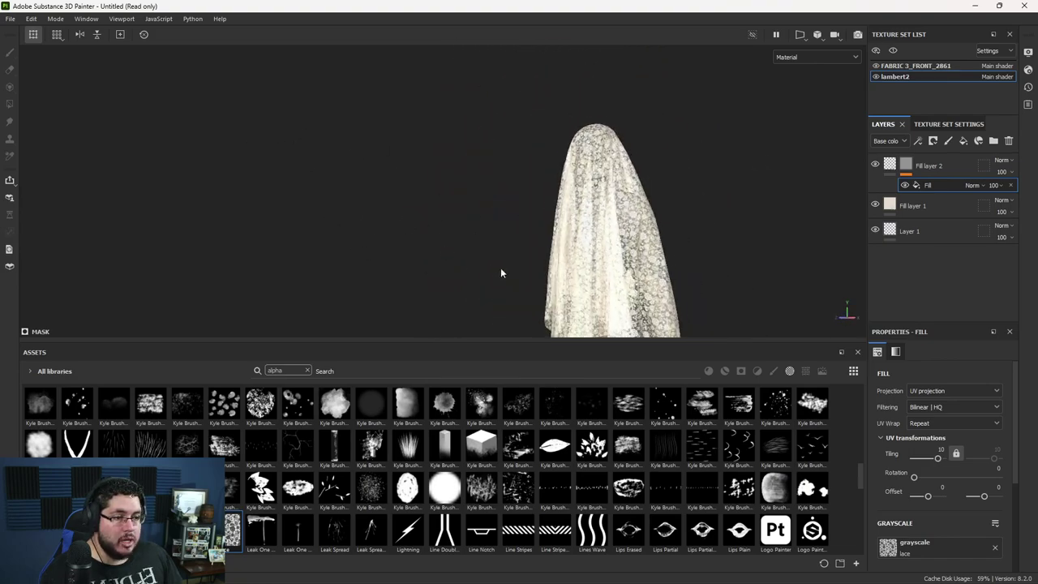
right_click_drag(445, 253, 702, 278, "alt")
left_click_drag(703, 278, 632, 215, "alt")
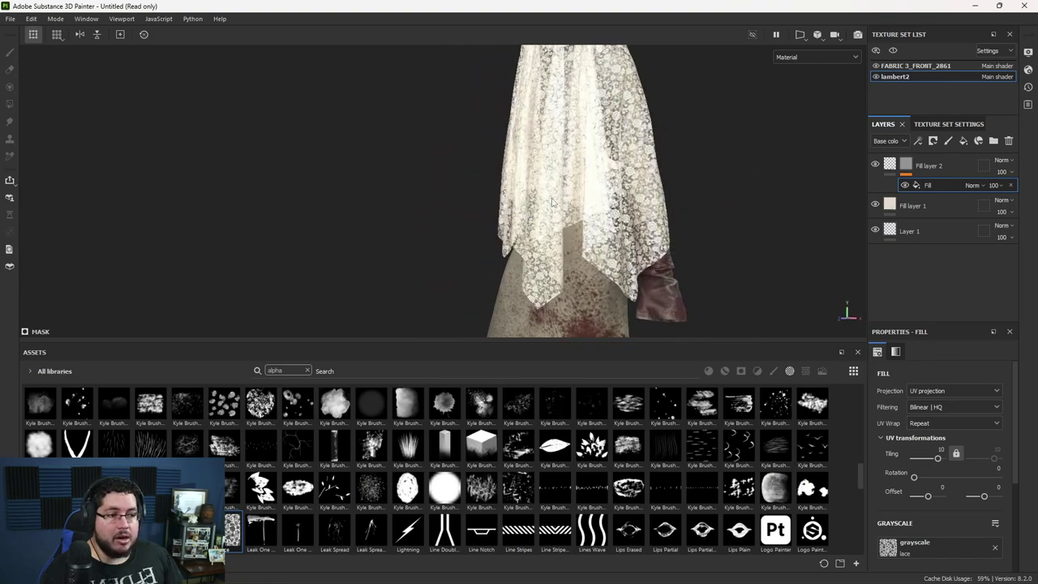
middle_click_drag(633, 215, 605, 247, "alt")
right_click_drag(605, 247, 612, 261, "alt")
left_click_drag(612, 261, 583, 221, "alt")
right_click_drag(582, 221, 687, 266, "alt")
middle_click_drag(687, 266, 710, 254, "alt")
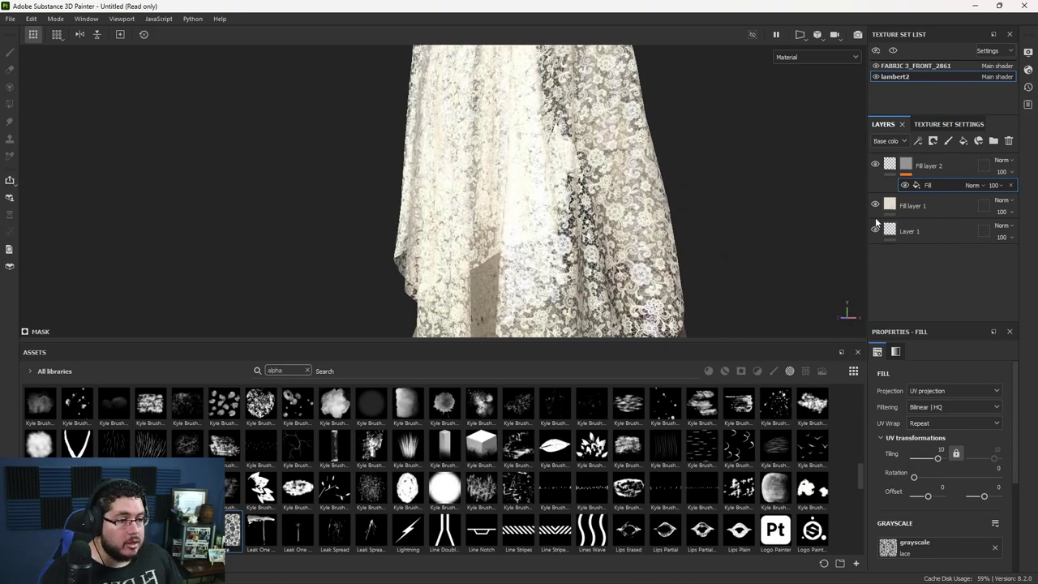
right_click(893, 168)
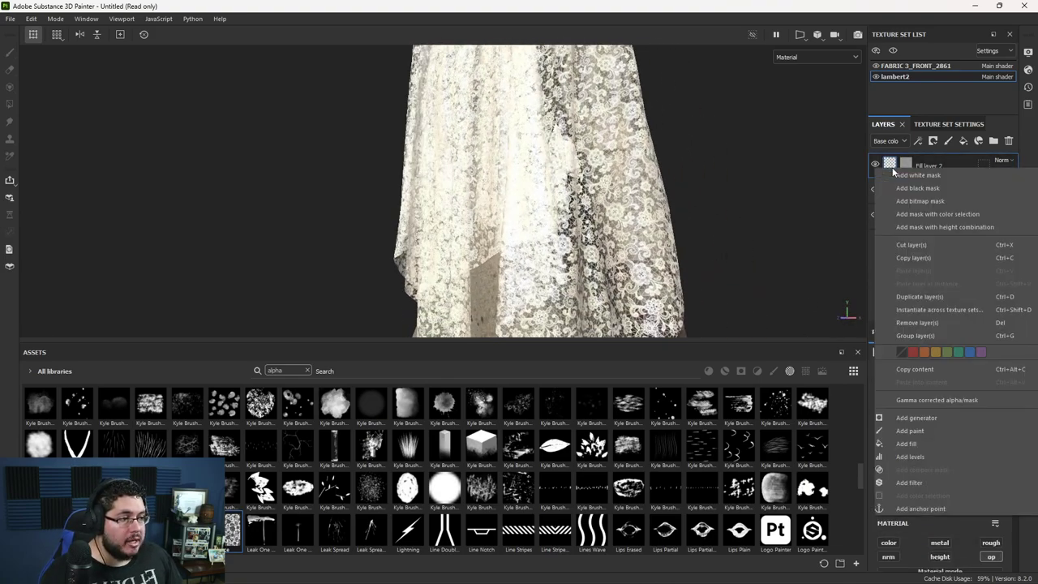
left_click(910, 456)
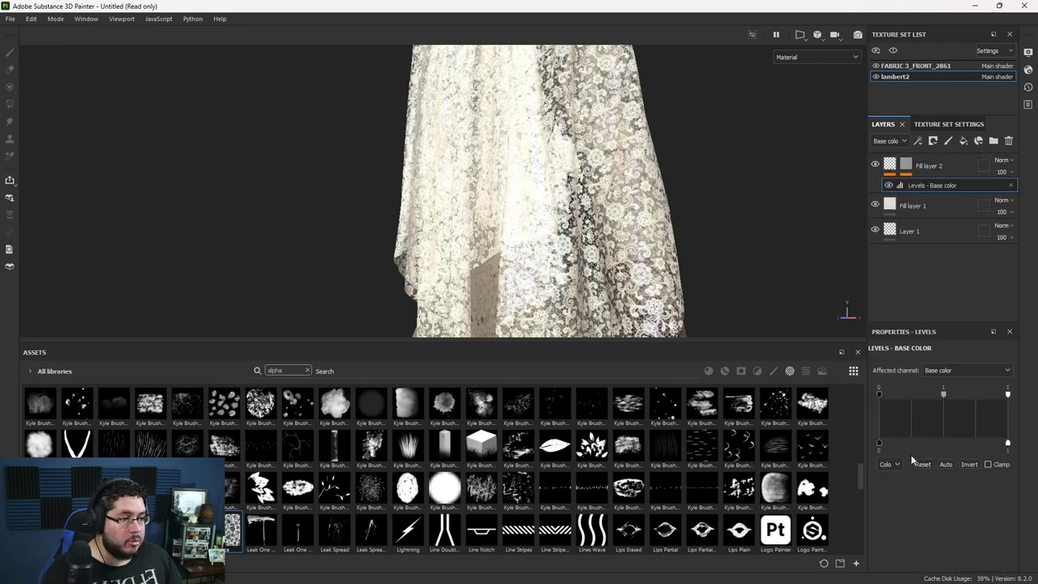
key("ctrl+z")
Step: Add a Levels effect to the mask of Fill layer 2 and test its inversion
right_click(904, 166)
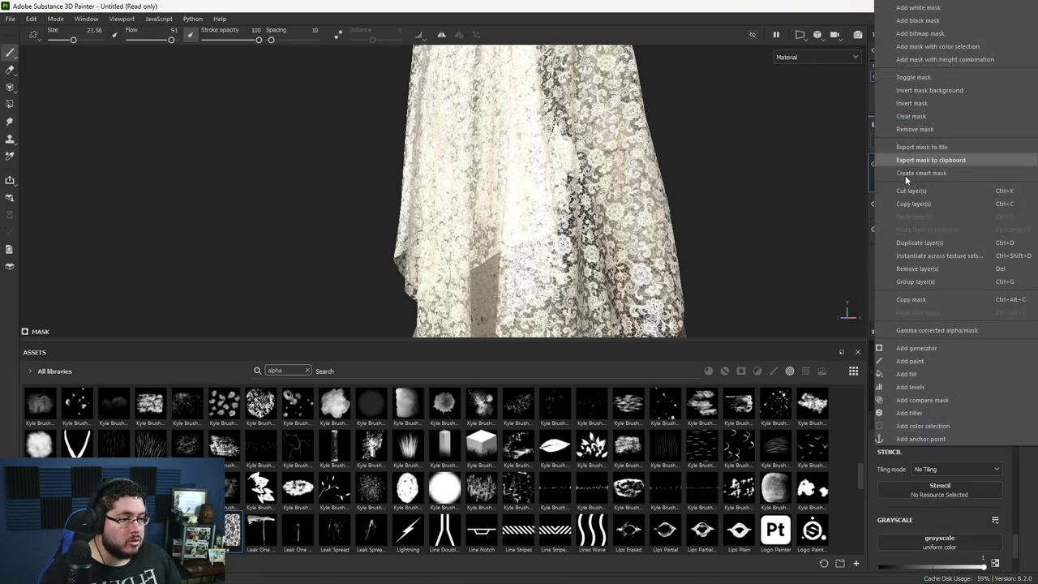
left_click(910, 387)
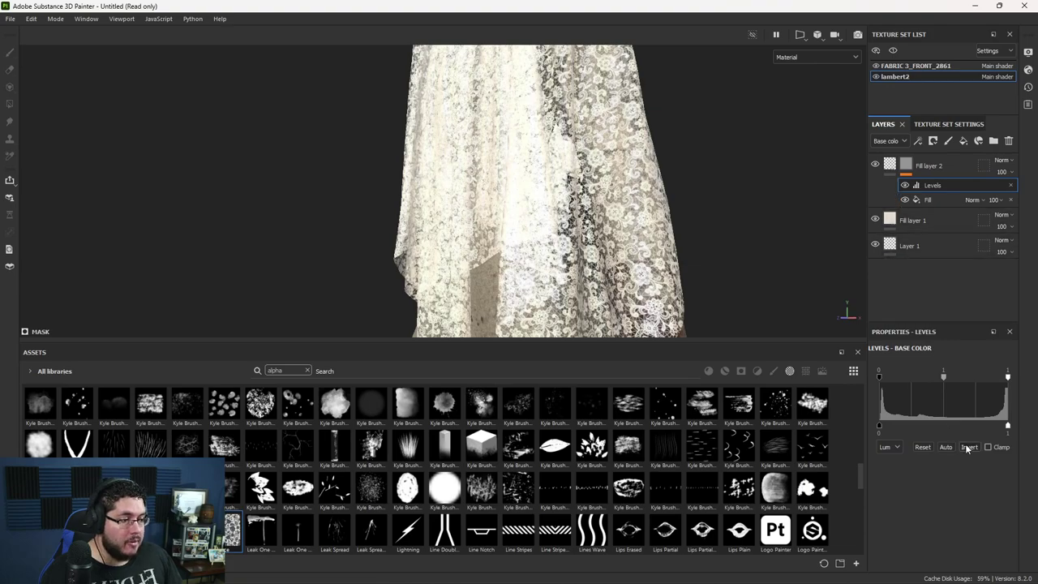
left_click(967, 447)
left_click(967, 447)
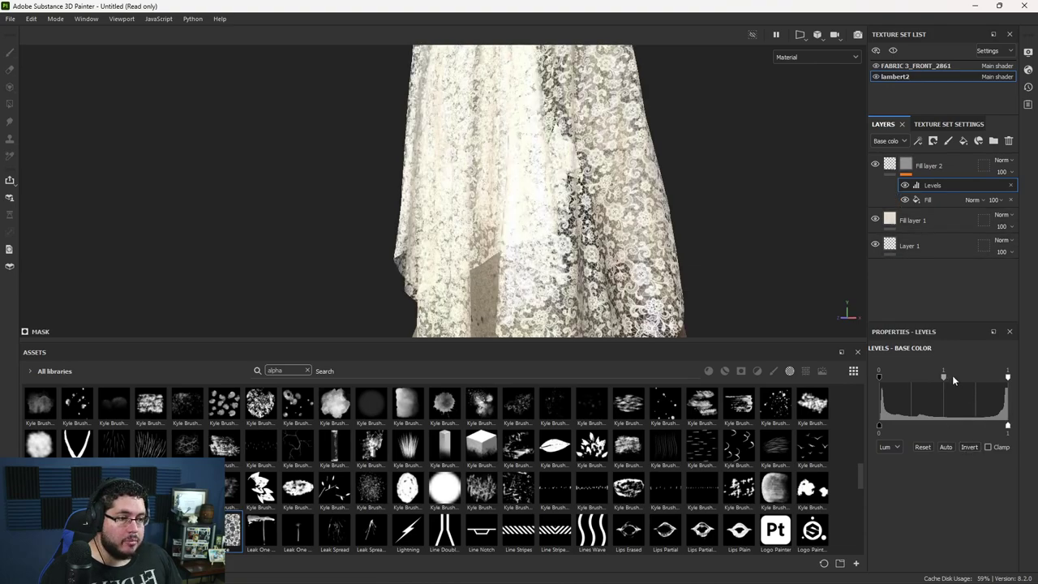
Step: Lower the input white point of the mask's Levels to about 0.382 and shift its midtone to about 0.433
mouse_move(941, 379)
left_mouse_down()
mouse_move(972, 374)
mouse_move(884, 378)
mouse_move(897, 380)
left_mouse_up()
mouse_move(1010, 379)
left_mouse_down()
mouse_move(917, 376)
mouse_move(948, 376)
left_mouse_up()
right_click_drag(560, 201, 679, 274, "alt")
scroll(679, 274, "down", 10)
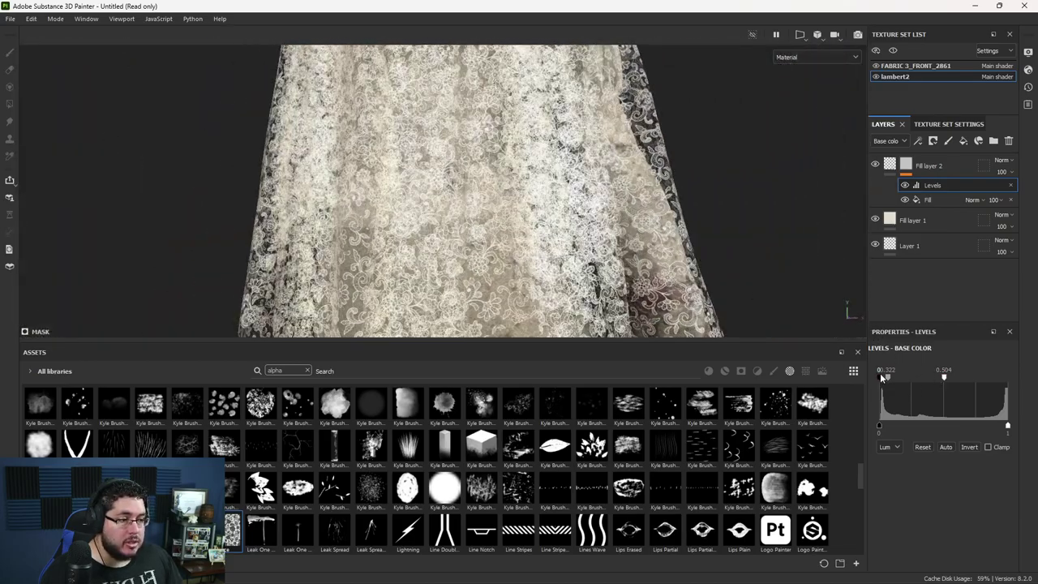
mouse_move(885, 378)
left_mouse_down()
mouse_move(865, 381)
mouse_move(919, 374)
mouse_move(880, 381)
left_mouse_up()
right_click_drag(515, 201, 209, 113, "alt")
left_click_drag(209, 113, 536, 228, "alt")
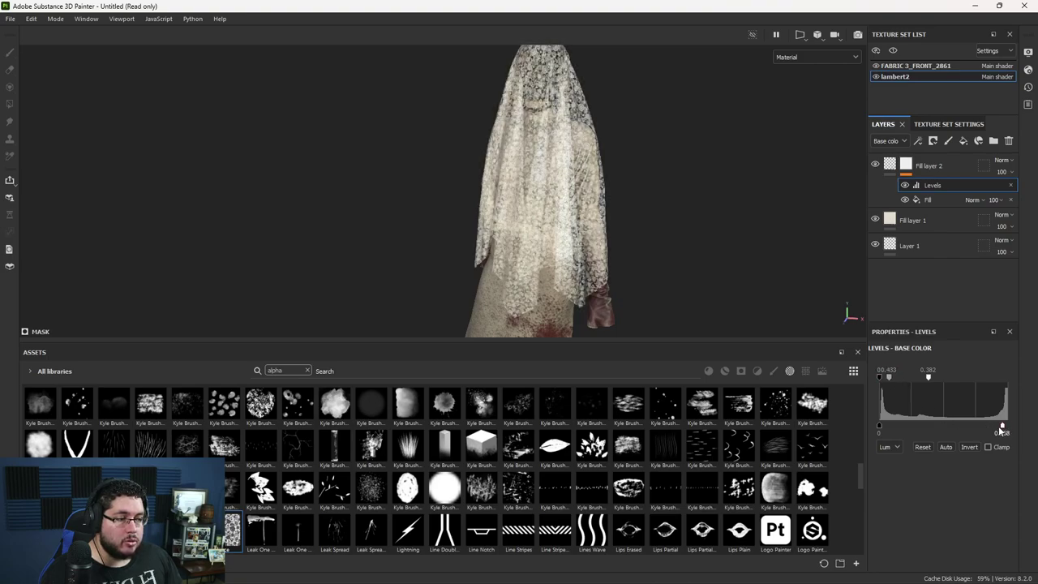
Step: Raise the output black level of the mask's Levels to about 0.429 and check the veil from several angles
left_click_drag(880, 427, 937, 425)
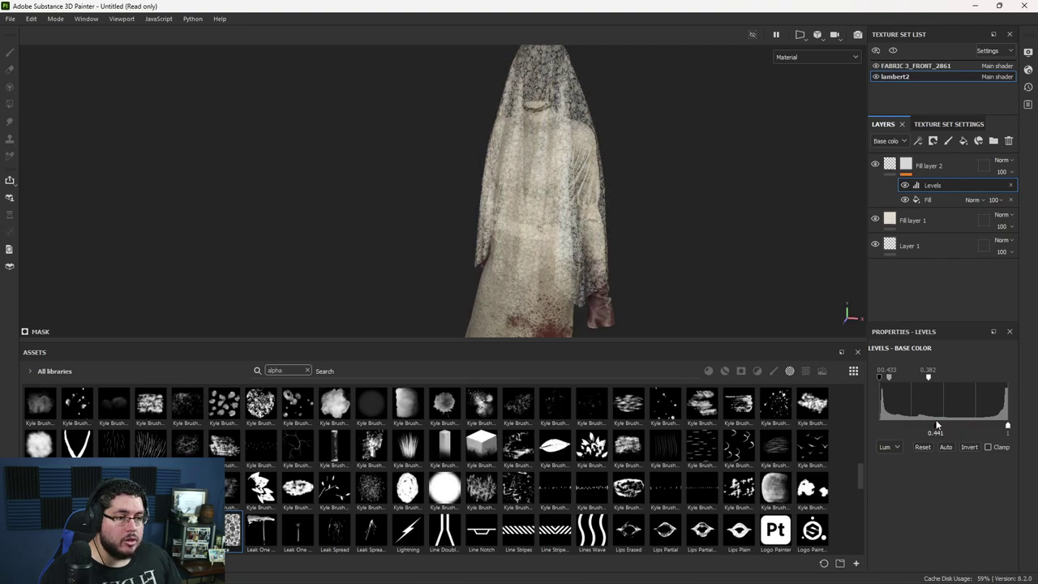
left_click_drag(563, 211, 650, 198, "alt")
right_click_drag(580, 211, 682, 235, "alt")
left_click_drag(681, 236, 490, 226, "alt")
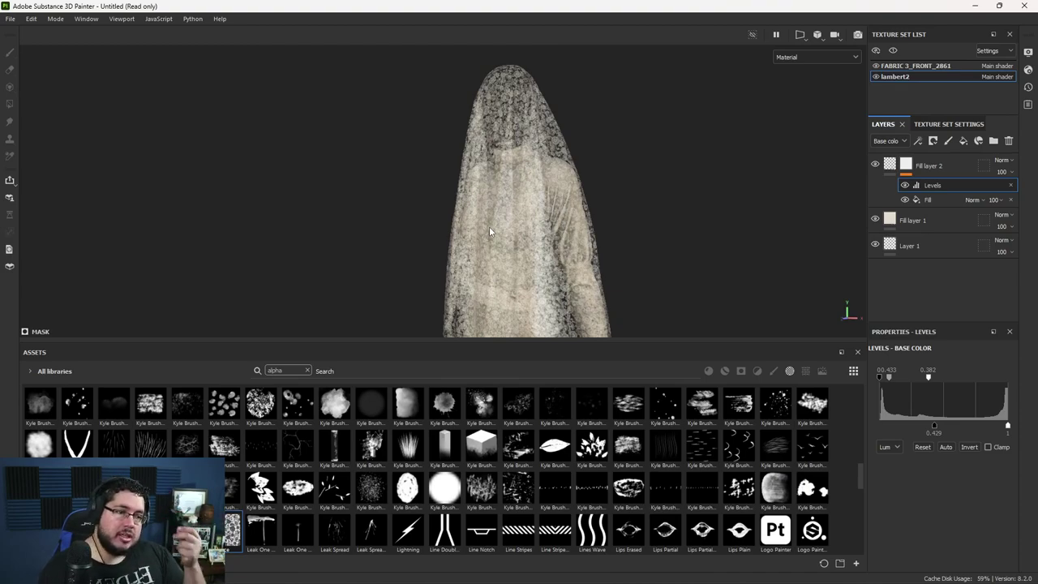
right_click_drag(489, 227, 449, 138, "alt")
middle_click_drag(527, 265, 519, 159, "alt")
left_click_drag(520, 159, 528, 210, "alt")
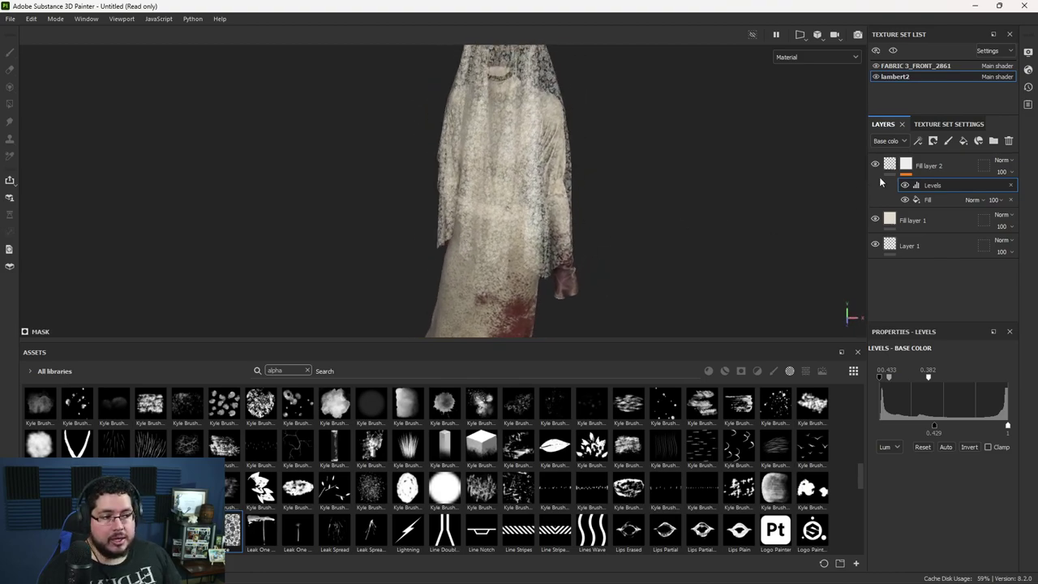
left_click_drag(697, 240, 638, 220, "alt")
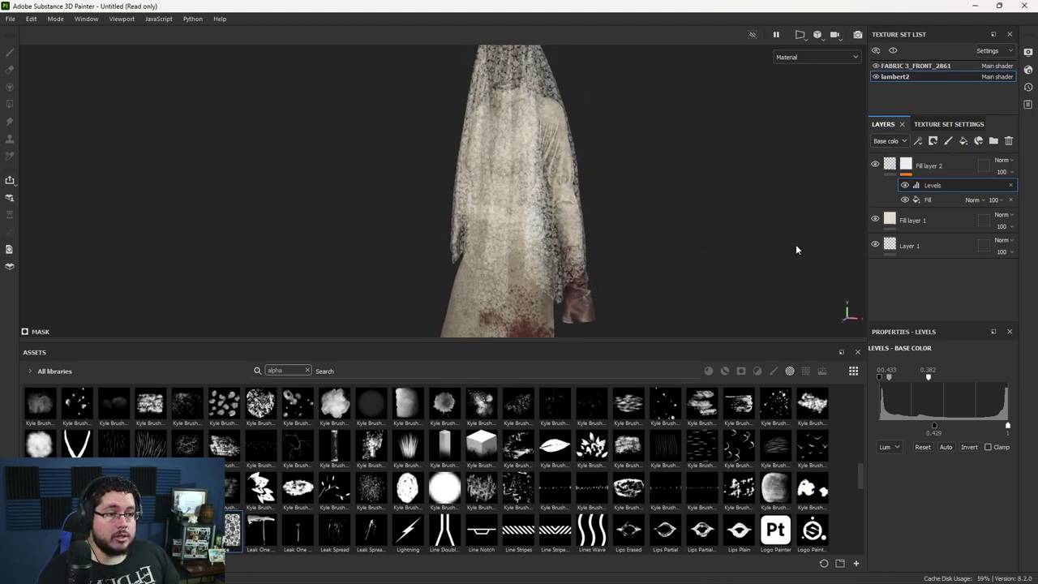
Step: Add the Rust Fine material as a black-masked layer directly above Fill layer 1
left_click(929, 226)
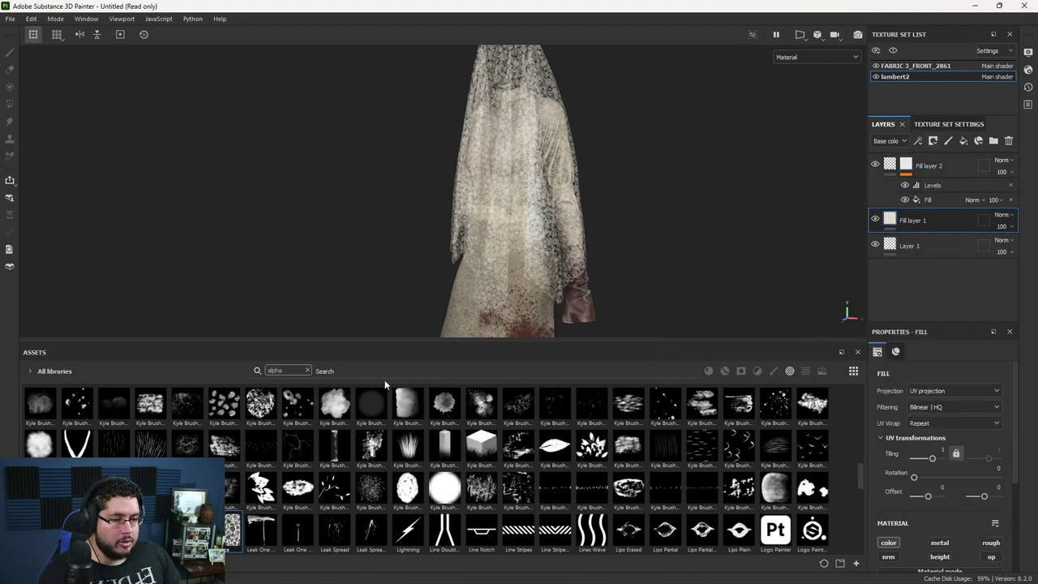
left_click(309, 371)
left_click(708, 371)
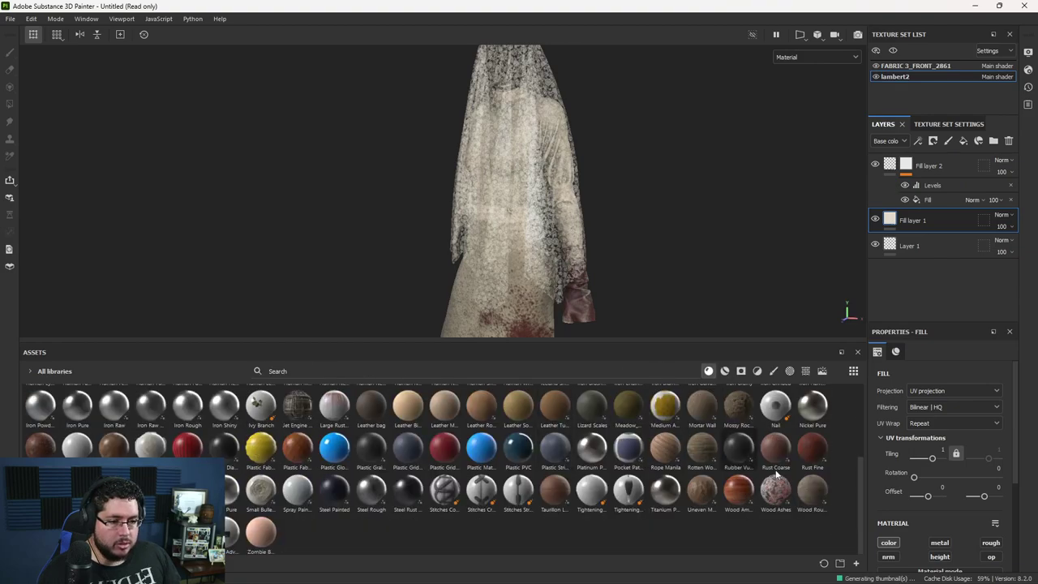
left_click_drag(827, 435, 922, 215)
left_click_drag(922, 217, 923, 218)
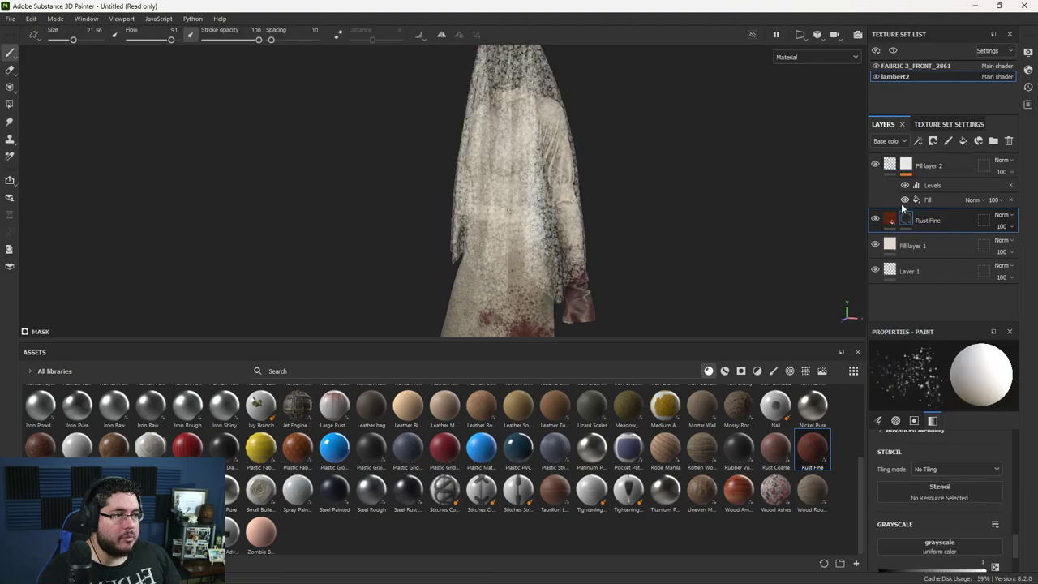
Step: Add a Dirt generator to the Rust Fine mask and raise its dirt level
right_click(903, 223)
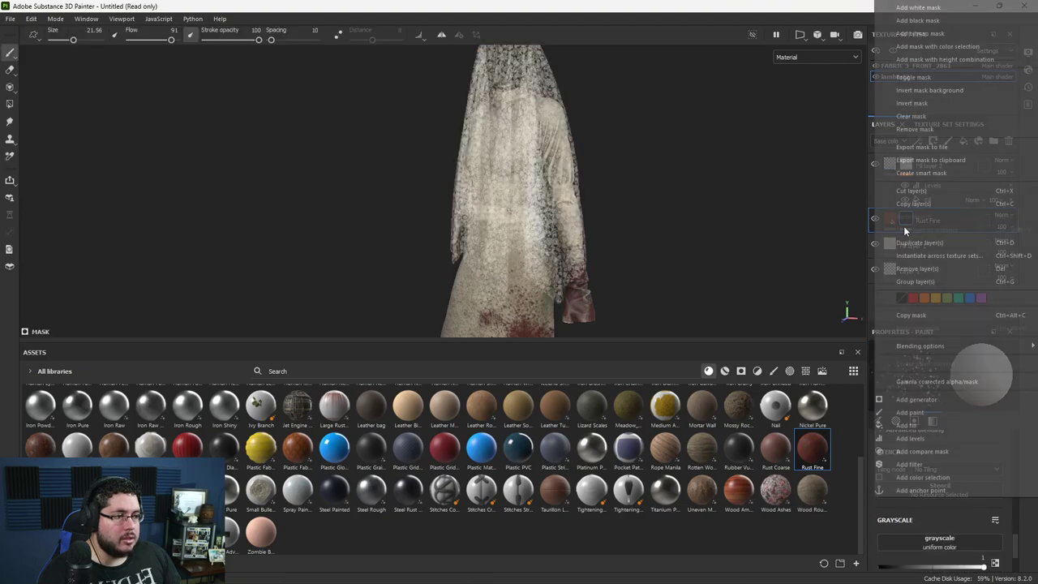
left_click(902, 400)
left_click(921, 381)
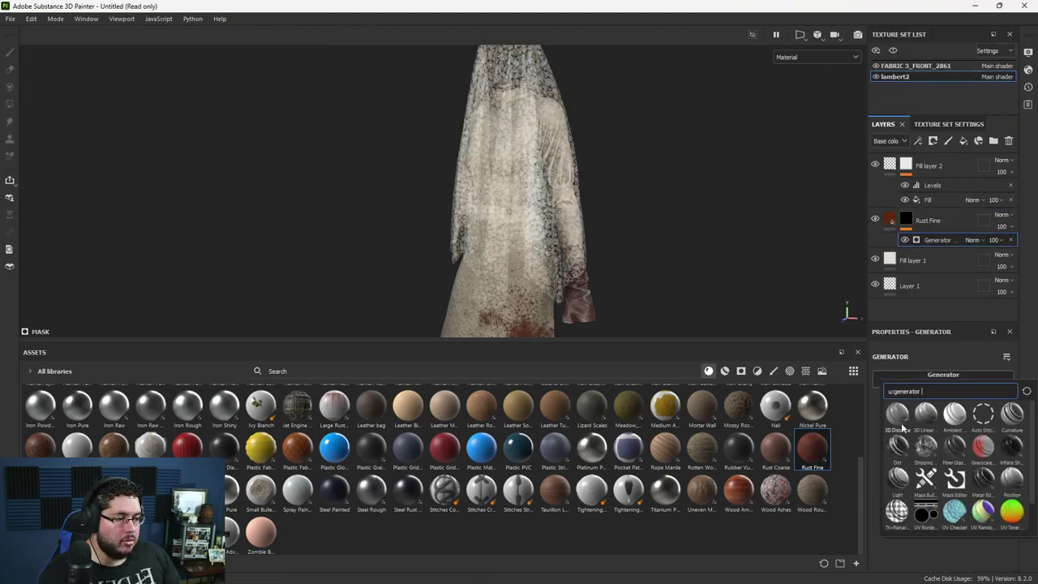
left_click(897, 444)
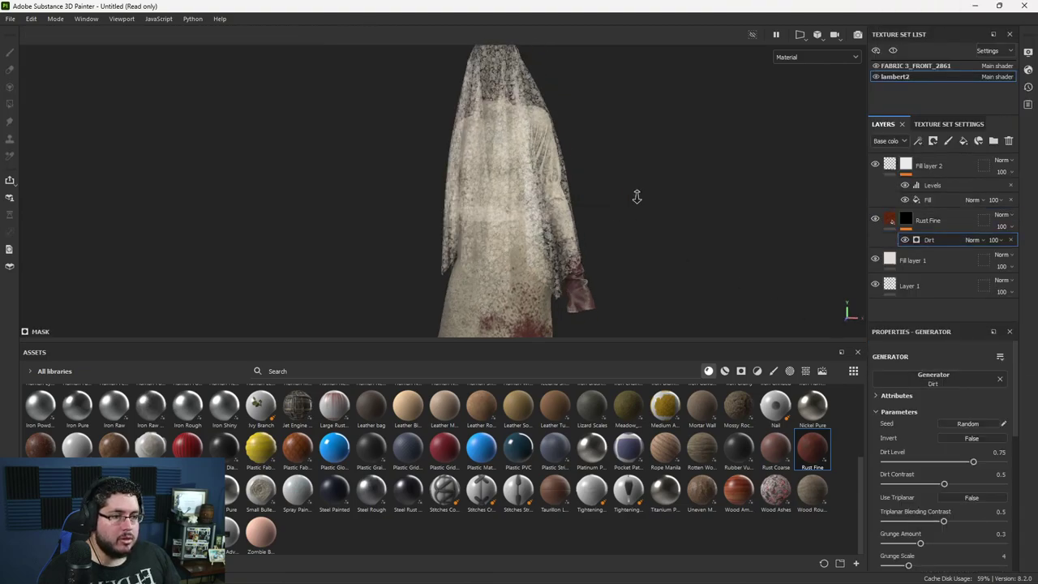
mouse_move(990, 461)
left_mouse_down()
mouse_move(1014, 460)
mouse_move(969, 461)
mouse_move(991, 462)
left_mouse_up()
left_click_drag(608, 198, 367, 169, "alt")
left_click_drag(438, 208, 616, 211, "alt")
Step: Change the rust color of the Rust Fine layer to a dark green, about 1A3420
left_click(889, 220)
scroll(947, 514, "down", 3)
left_click(948, 528)
left_click_drag(900, 430, 899, 371)
left_click_drag(898, 376, 899, 387)
right_click_drag(687, 281, 556, 194, "alt")
middle_click_drag(556, 194, 556, 158, "alt")
left_click_drag(900, 398, 839, 413)
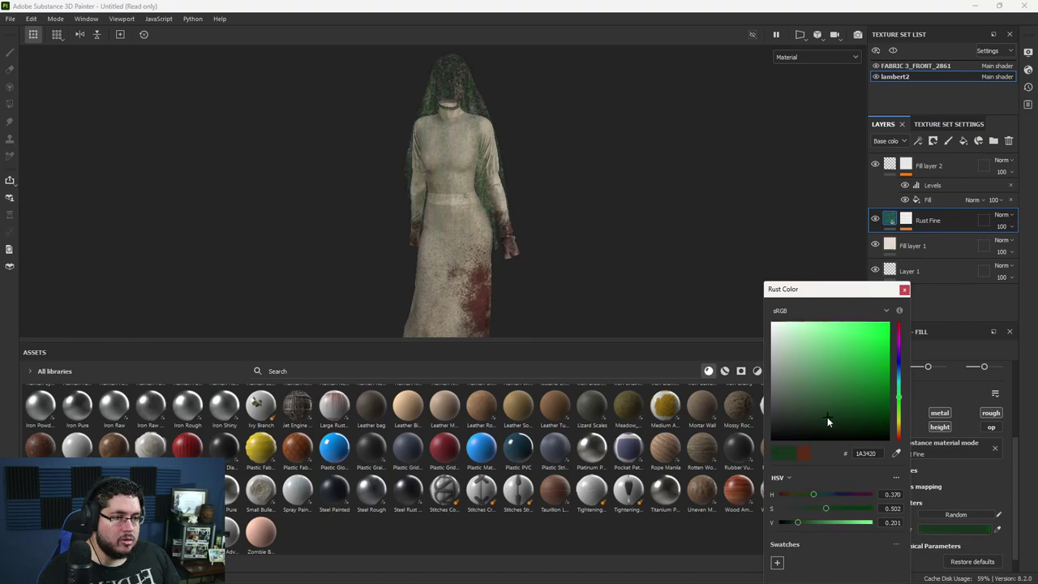
left_click(904, 290)
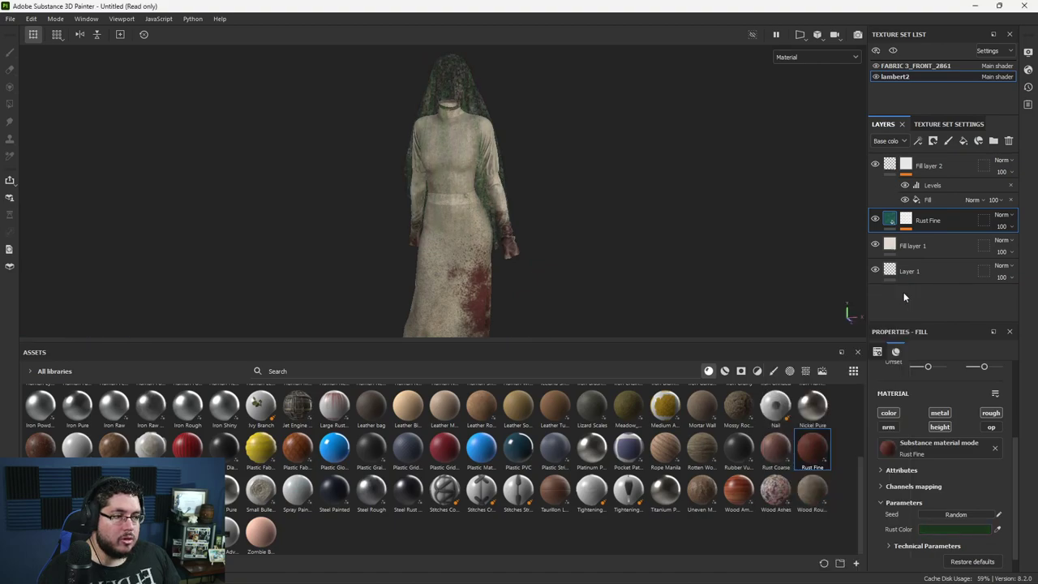
Step: Add a paint effect above the Dirt generator in the Rust Fine mask and frame the veiled upper body
right_click(908, 225)
left_click(906, 371)
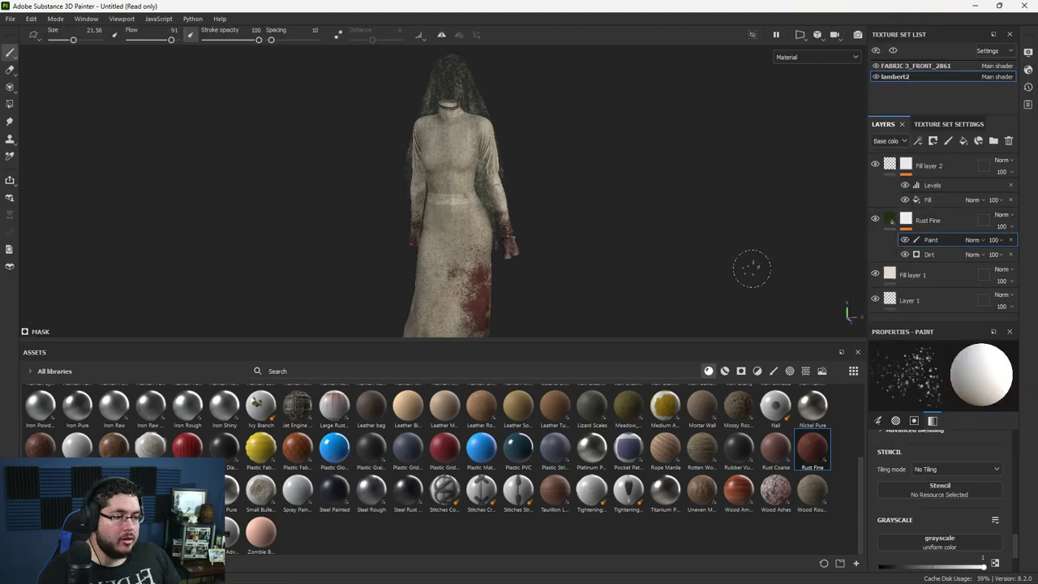
middle_click_drag(629, 289, 628, 309, "alt")
right_click_drag(535, 174, 582, 206, "alt")
mouse_move(581, 206)
left_mouse_down("alt")
mouse_move(572, 176)
mouse_move(596, 219)
left_mouse_up("alt")
right_click_drag(641, 243, 722, 306, "alt")
left_click_drag(608, 174, 547, 218, "alt")
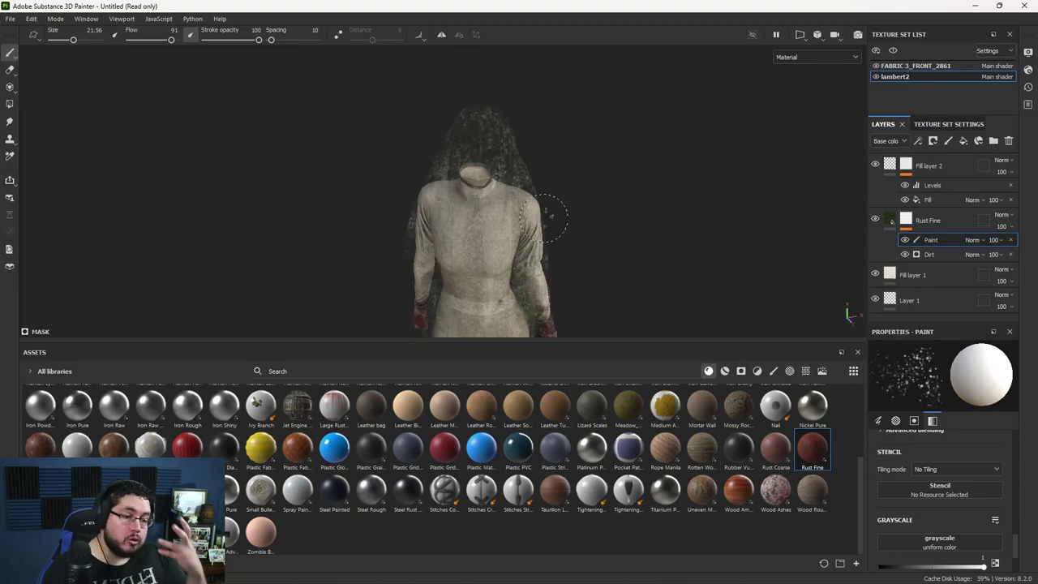
Step: Choose a rough textured brush for the mask painting and enlarge it to about 58.86
left_click(773, 371)
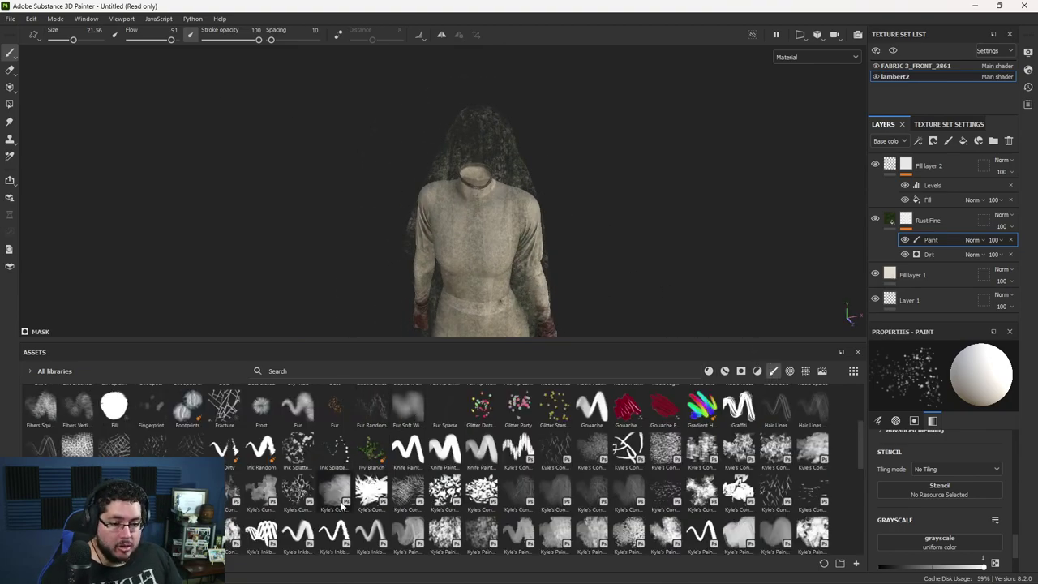
left_click(130, 487)
mouse_move(486, 89)
left_mouse_down("alt")
mouse_move(479, 137)
mouse_move(491, 162)
mouse_move(481, 159)
mouse_move(469, 209)
left_mouse_up("alt")
key("x")
middle_click_drag(469, 209, 452, 146, "alt")
right_click_drag(453, 146, 481, 130, "ctrl")
Step: Paint the Rust Fine mask over the head and middle of the veil, alternating black and white to break up the dirt
key("x")
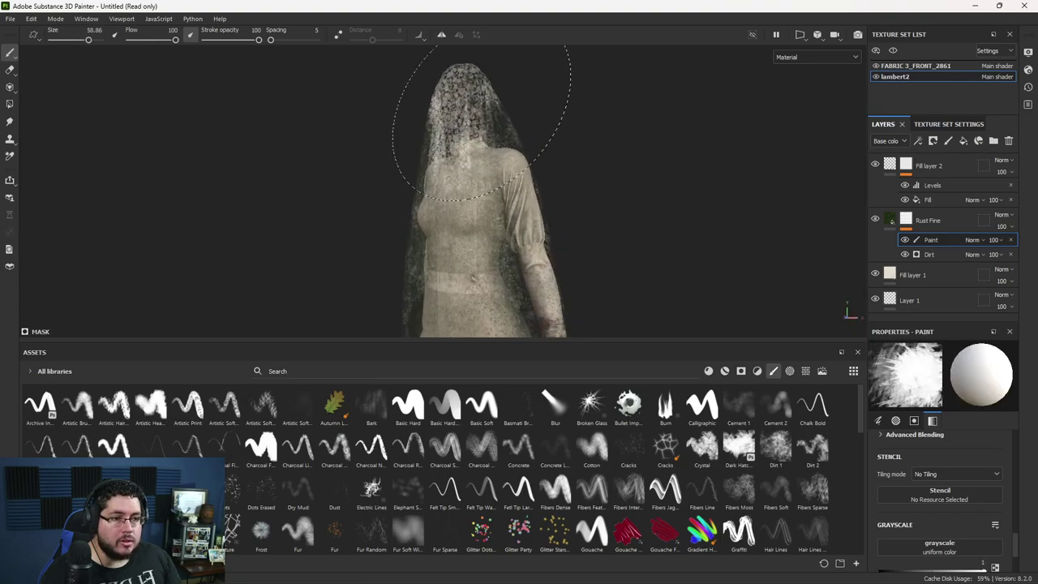
key("x")
key("x")
key("x")
mouse_move(470, 278)
left_mouse_down("alt")
mouse_move(487, 267)
mouse_move(496, 219)
left_mouse_up("alt")
middle_click_drag(497, 219, 604, 152, "alt")
key("x")
key("x")
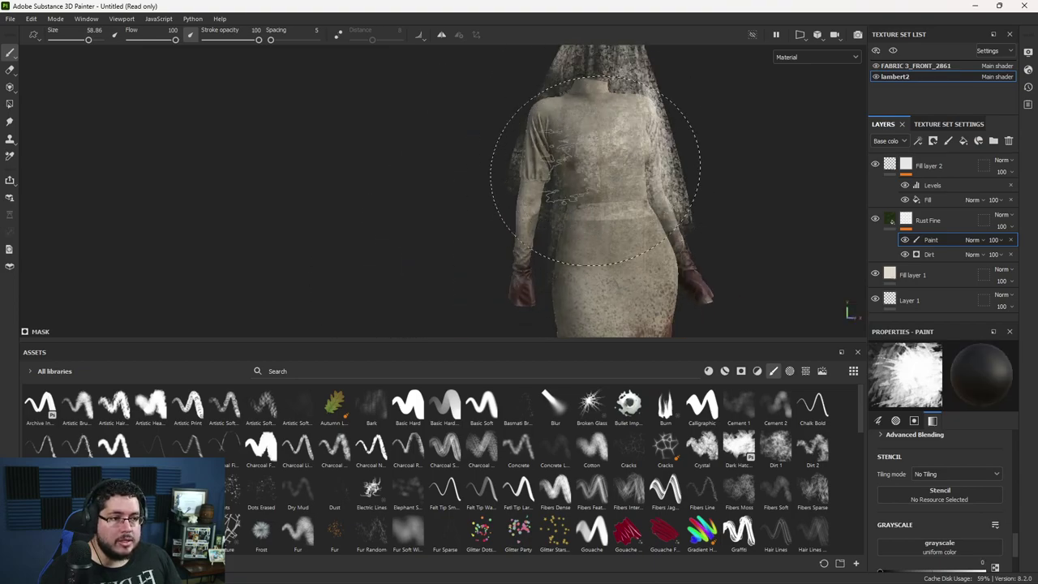
mouse_move(568, 162)
left_mouse_down("alt")
mouse_move(535, 139)
mouse_move(462, 193)
mouse_move(440, 174)
left_mouse_up("alt")
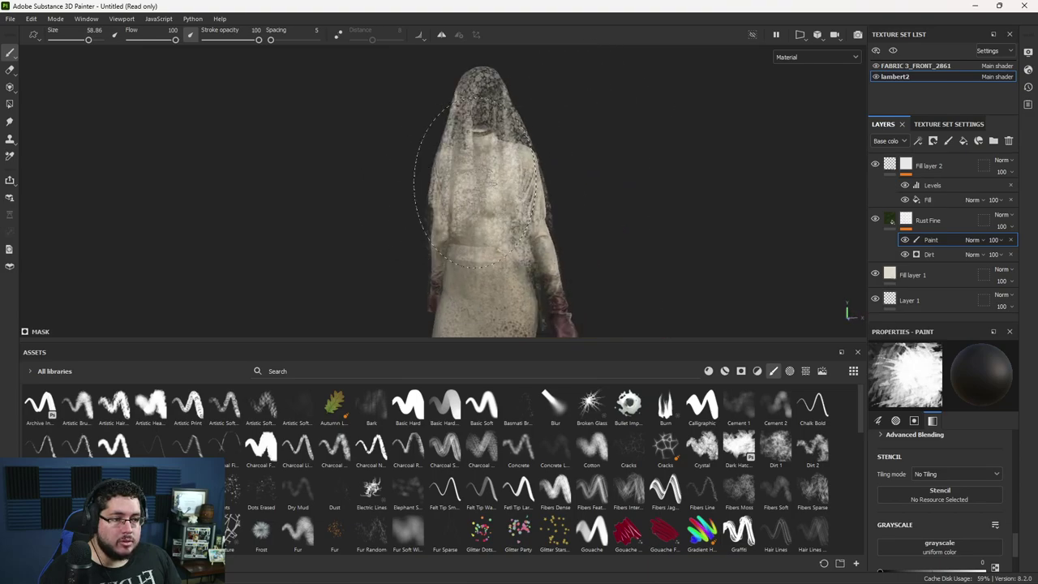
mouse_move(556, 185)
left_mouse_down("alt")
mouse_move(498, 232)
mouse_move(438, 230)
mouse_move(467, 253)
left_mouse_up("alt")
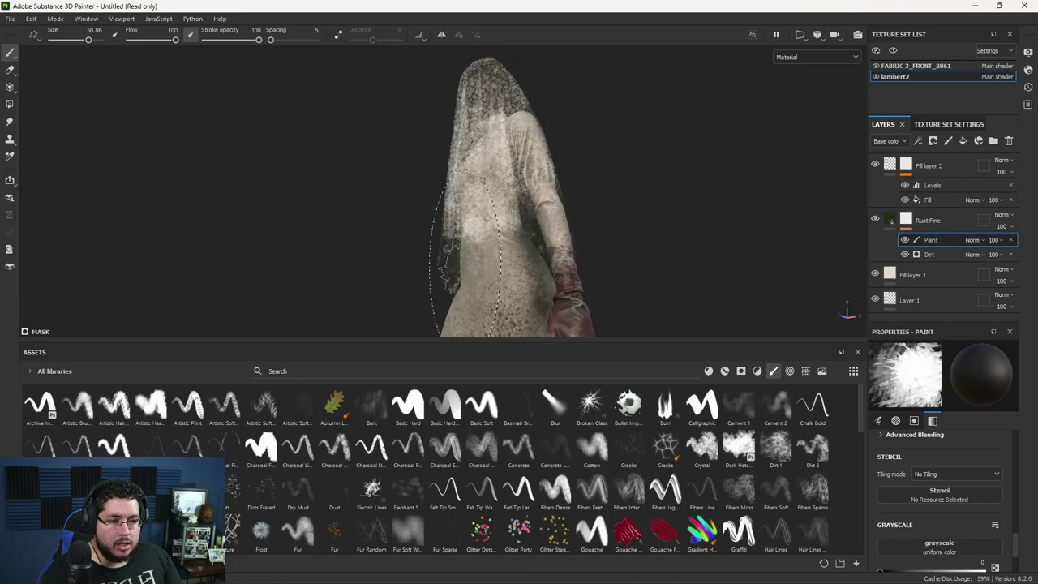
Step: Vary the dirt along the sides and lower edges of the veil with alternating white and black mask strokes
key("x")
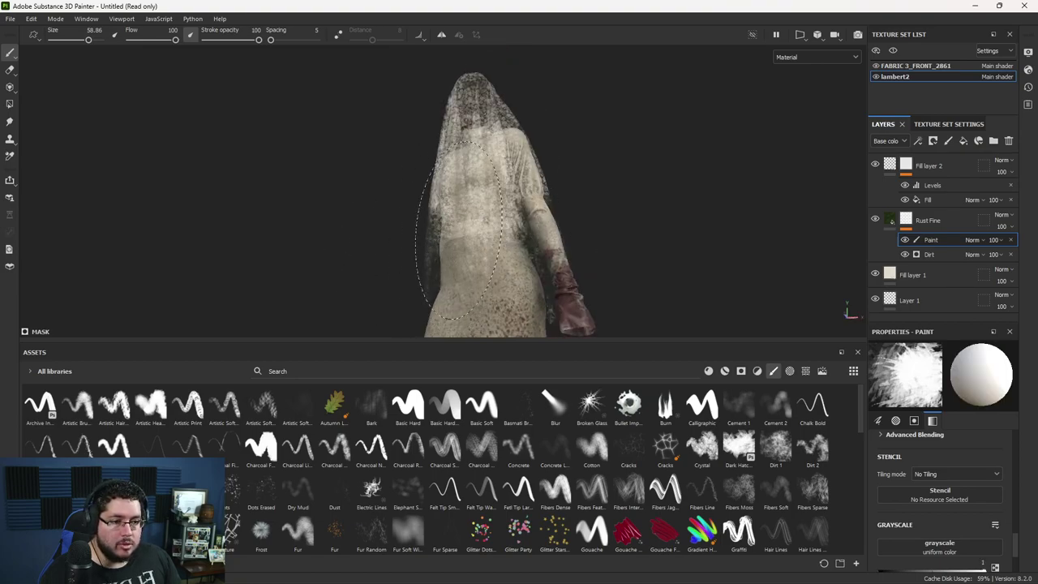
key("x")
mouse_move(480, 245)
left_mouse_down("alt")
mouse_move(447, 220)
mouse_move(447, 210)
mouse_move(484, 193)
mouse_move(474, 199)
left_mouse_up("alt")
key("x")
mouse_move(422, 248)
left_mouse_down("alt")
mouse_move(538, 251)
mouse_move(533, 243)
left_mouse_up("alt")
key("x")
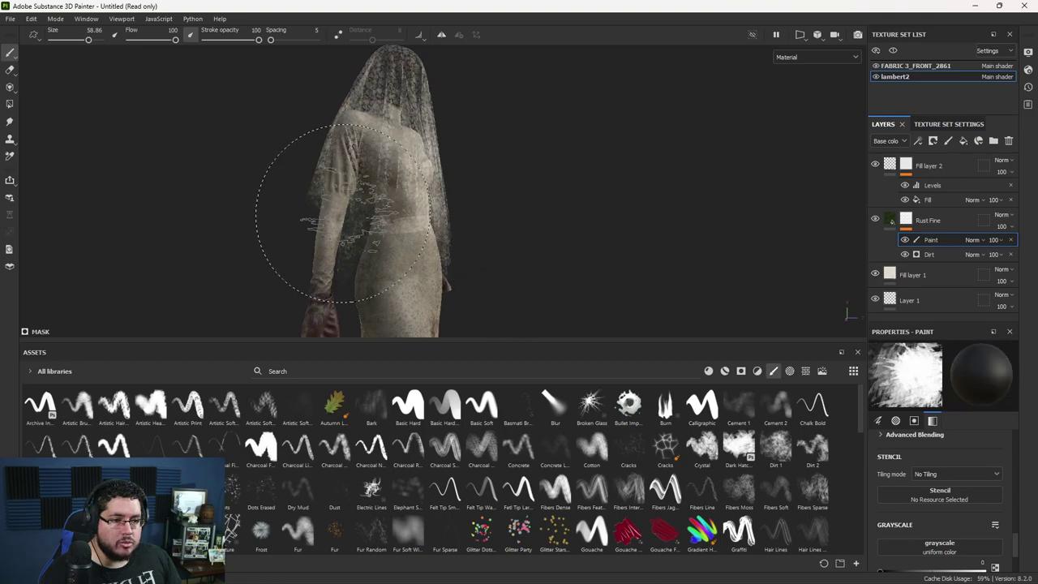
mouse_move(365, 221)
left_mouse_down("alt")
mouse_move(351, 232)
mouse_move(405, 227)
left_mouse_up("alt")
key("x")
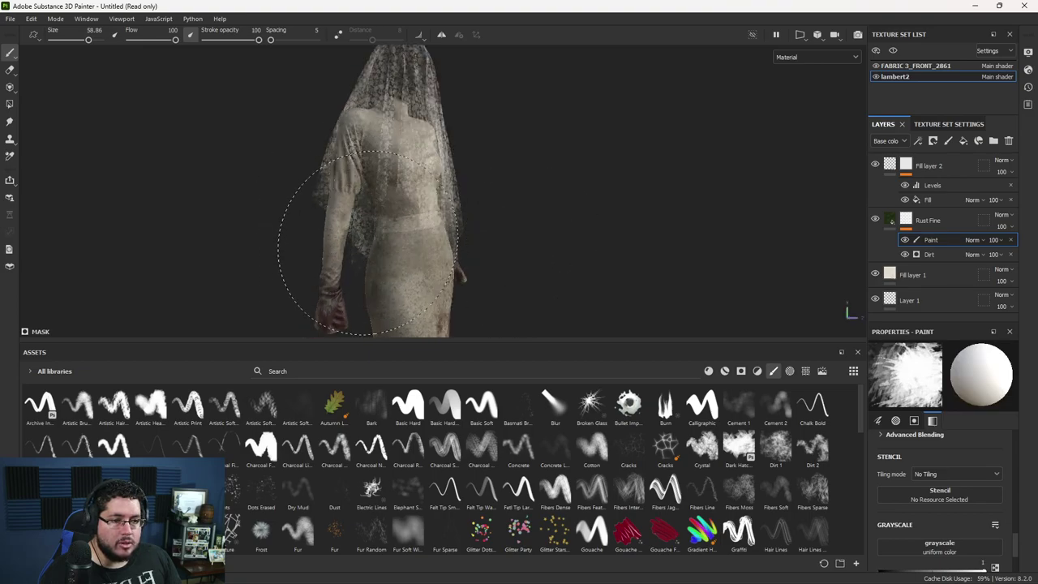
left_click_drag(495, 247, 408, 229, "alt")
scroll(398, 206, "down", 2)
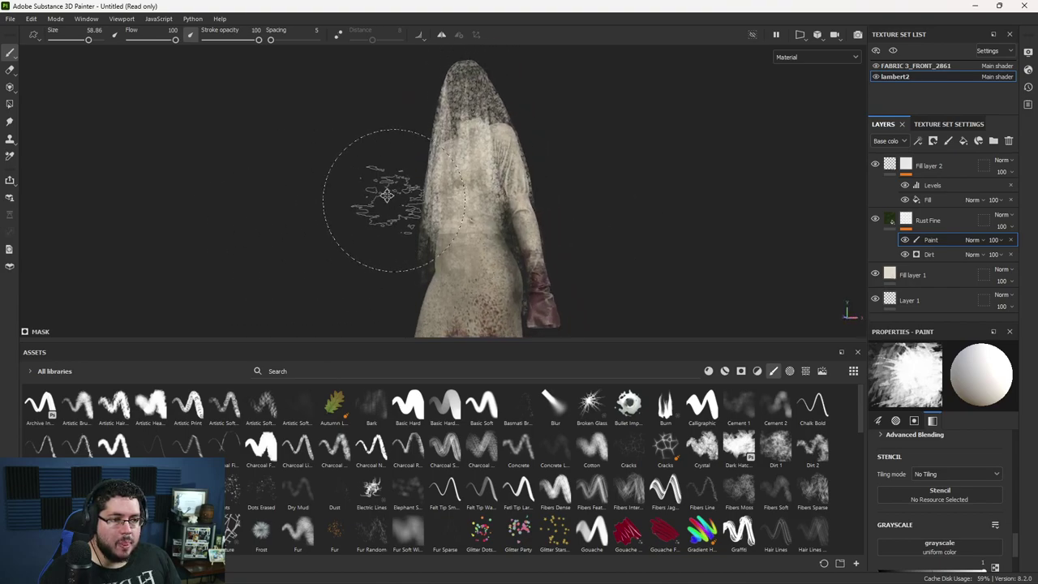
middle_click_drag(394, 199, 303, 185, "alt")
scroll(442, 197, "down", 1)
middle_click_drag(579, 178, 574, 251, "alt")
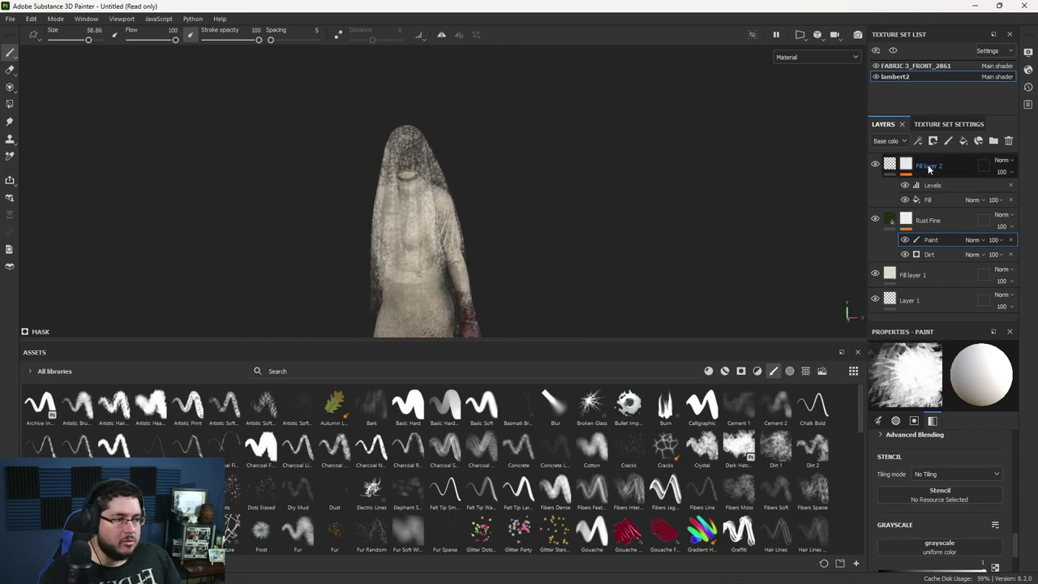
Step: Add a new fill layer above Fill layer 2 and restrict it to the color channel
left_click(963, 141)
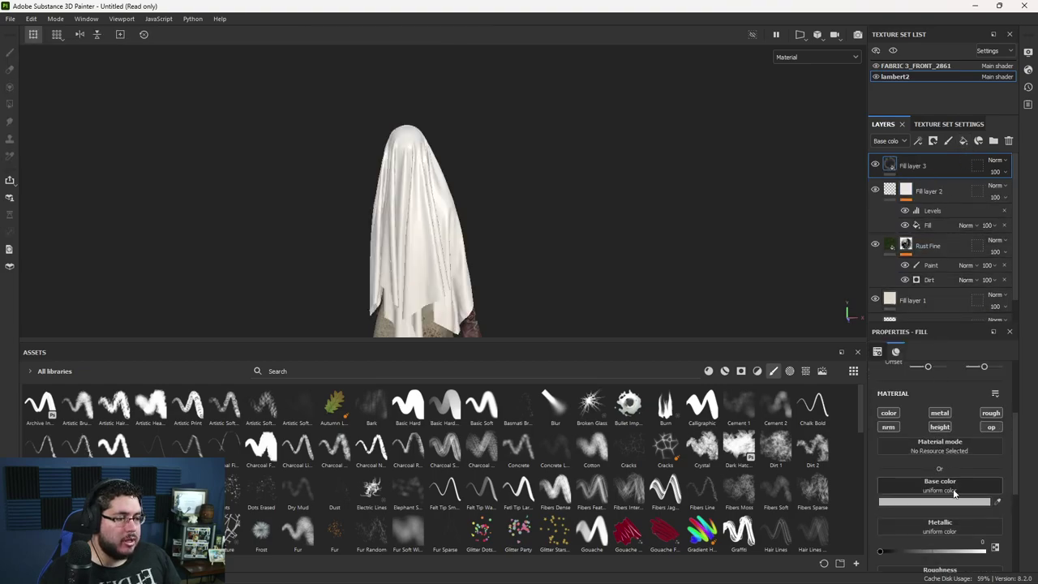
left_click(943, 415)
left_click(987, 416)
left_click(990, 427)
left_click(888, 427)
Step: Set the base color of Fill layer 3 to a dark red and check the tinted veil
left_click(910, 503)
left_click_drag(884, 378, 900, 314)
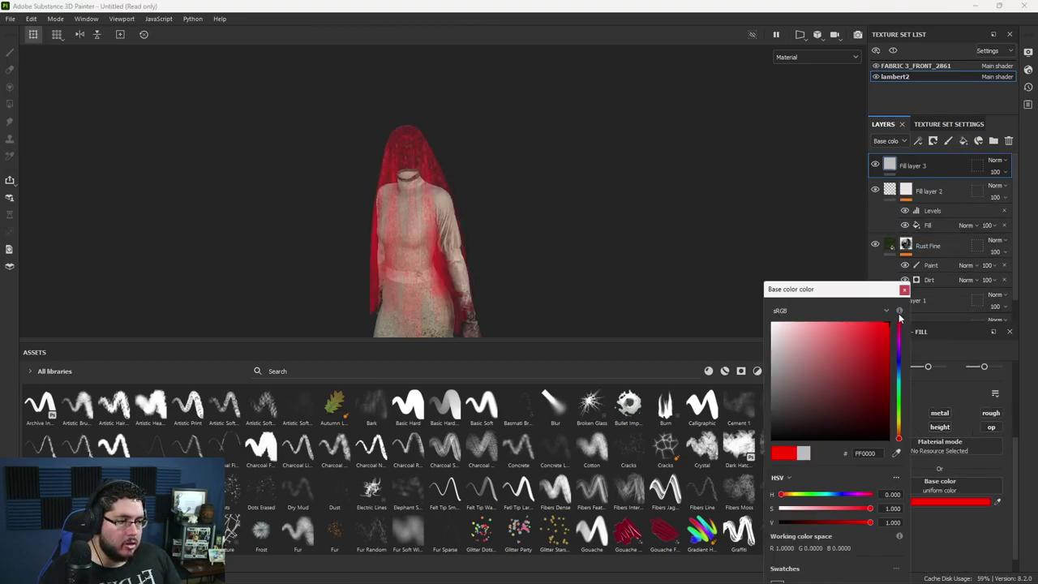
mouse_move(871, 379)
left_mouse_down()
mouse_move(860, 402)
mouse_move(868, 389)
left_mouse_up()
left_click(904, 289)
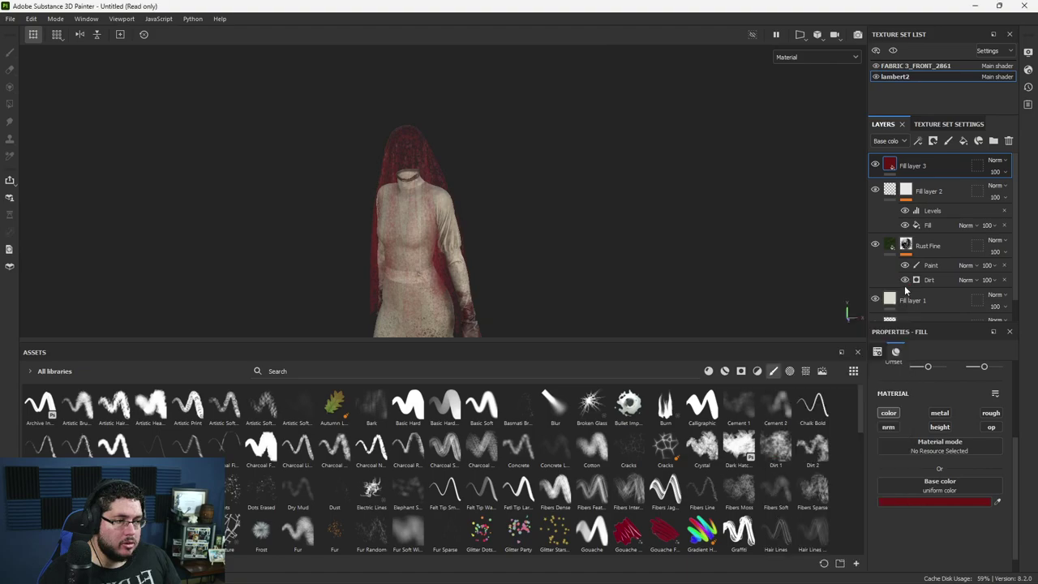
left_click_drag(710, 248, 651, 230, "alt")
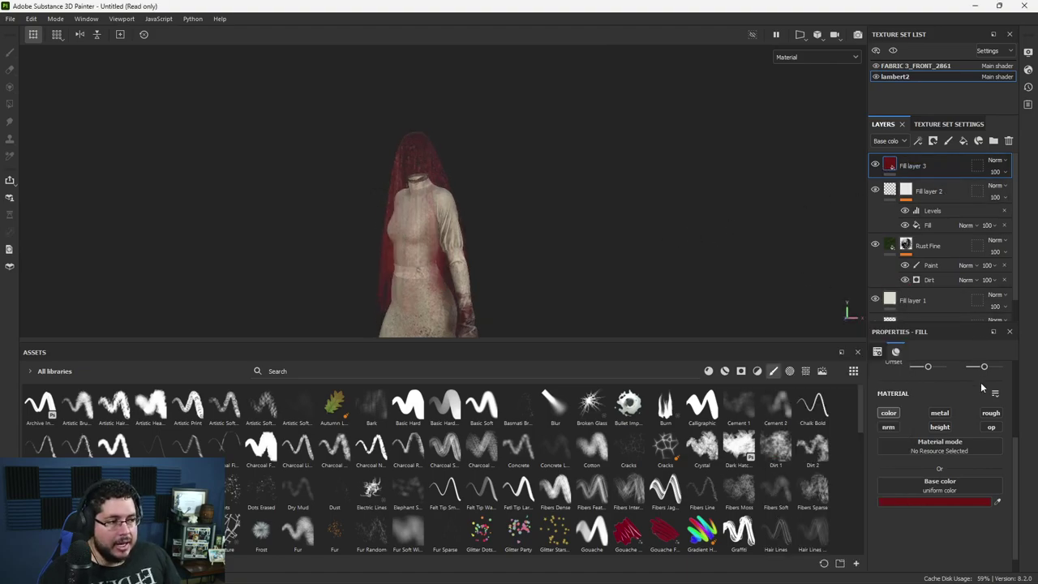
Step: Enable the opacity channel on Fill layer 3 and hide the layer behind a black mask
left_click(991, 427)
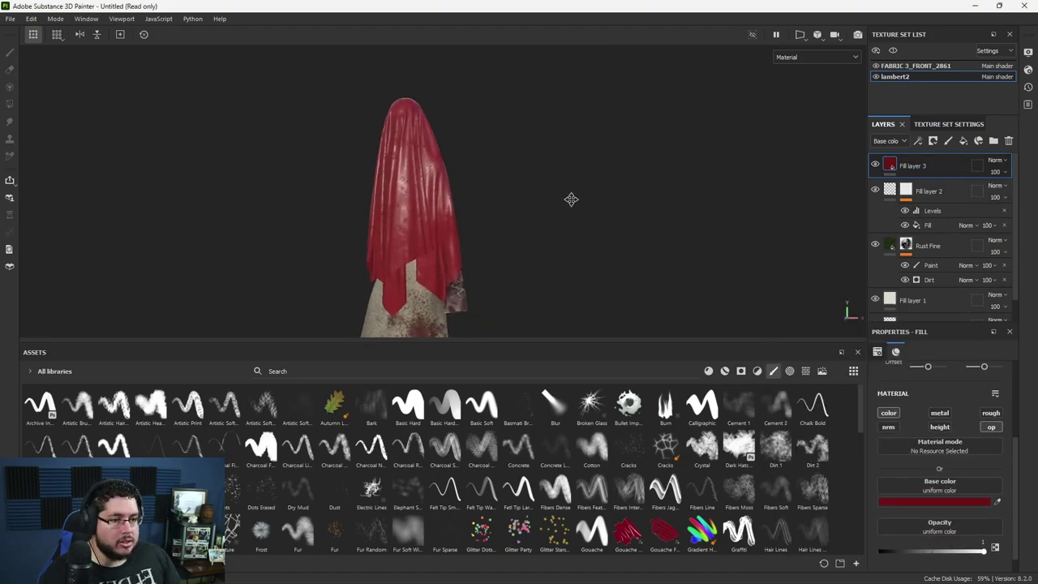
right_click(920, 166)
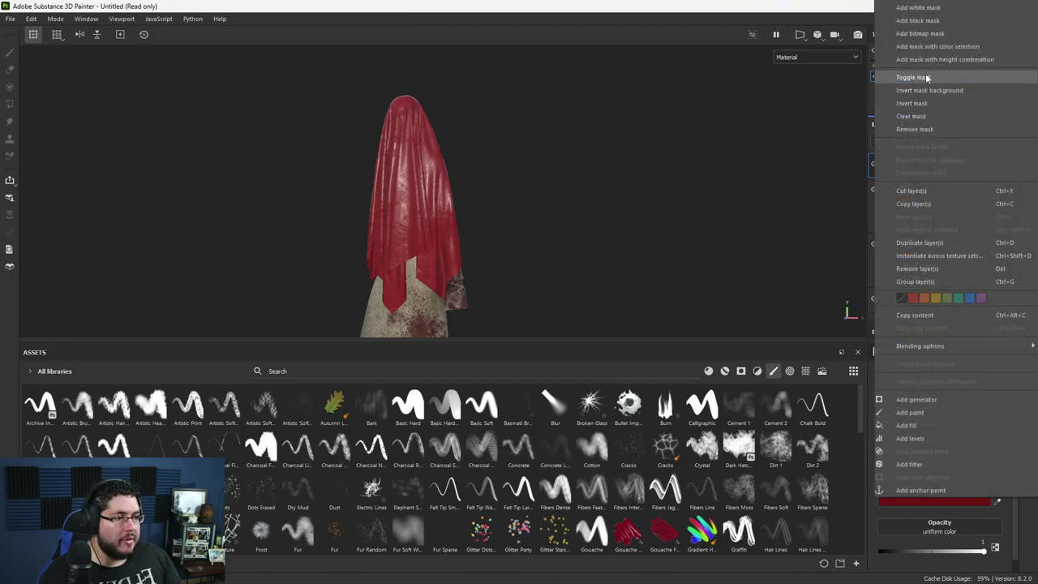
left_click(917, 17)
Step: Splatter blood spots into Fill layer 3's mask with the Dots Erased brush, on the veil near the waist and inner arm
right_click_drag(567, 206, 596, 273, "alt")
left_click_drag(596, 273, 561, 310, "alt")
right_click_drag(560, 311, 581, 252, "alt")
mouse_move(581, 252)
left_mouse_down("alt")
mouse_move(518, 216)
mouse_move(385, 308)
left_mouse_up("alt")
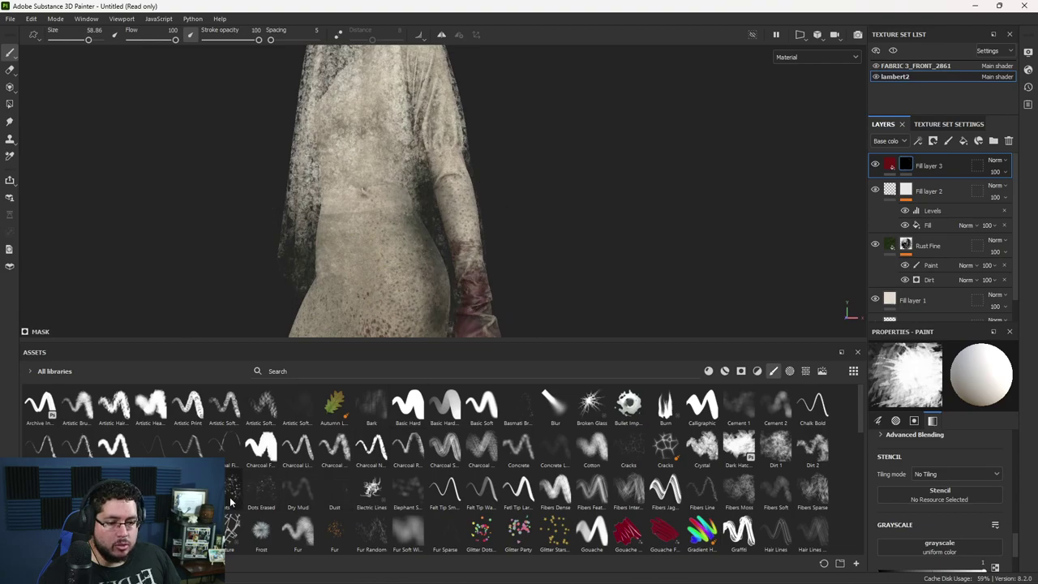
left_click(261, 487)
mouse_move(475, 115)
left_mouse_down("alt")
mouse_move(386, 178)
mouse_move(393, 226)
left_mouse_up("alt")
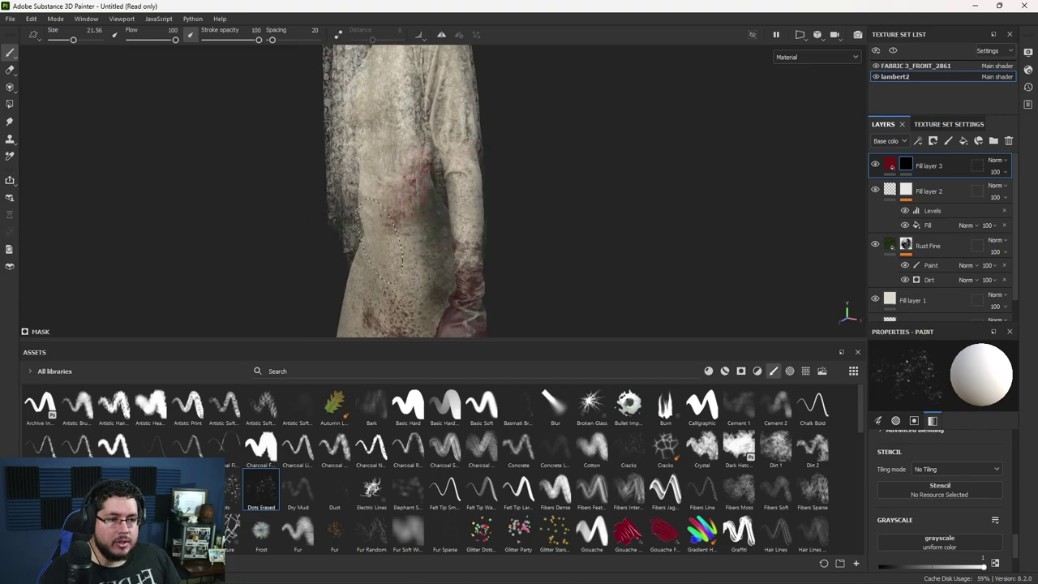
scroll(374, 243, "up", 5)
middle_click_drag(374, 243, 452, 239, "alt")
scroll(451, 239, "up", 4)
left_click_drag(452, 239, 620, 174, "alt")
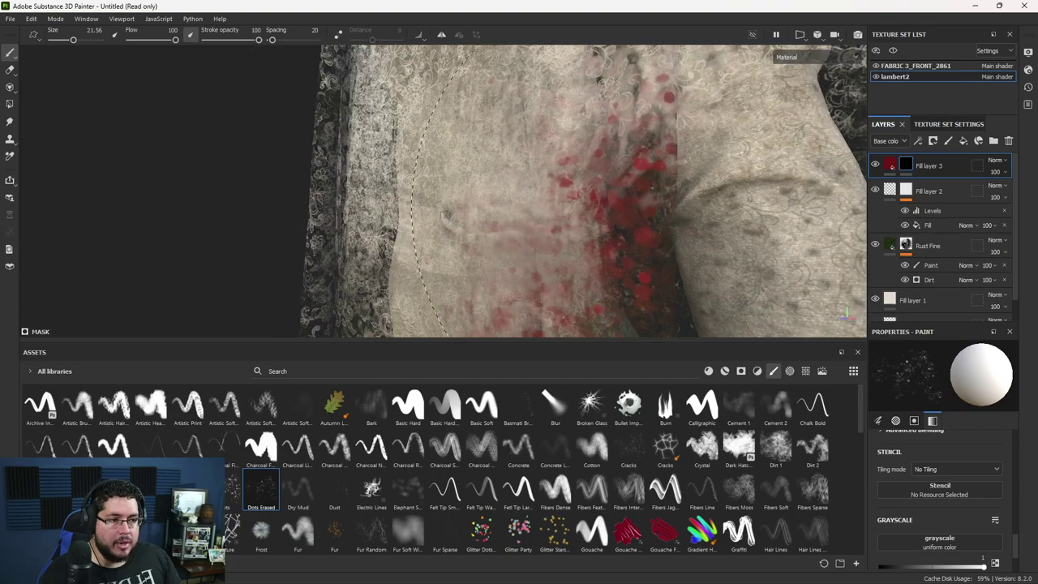
scroll(519, 191, "down", 5)
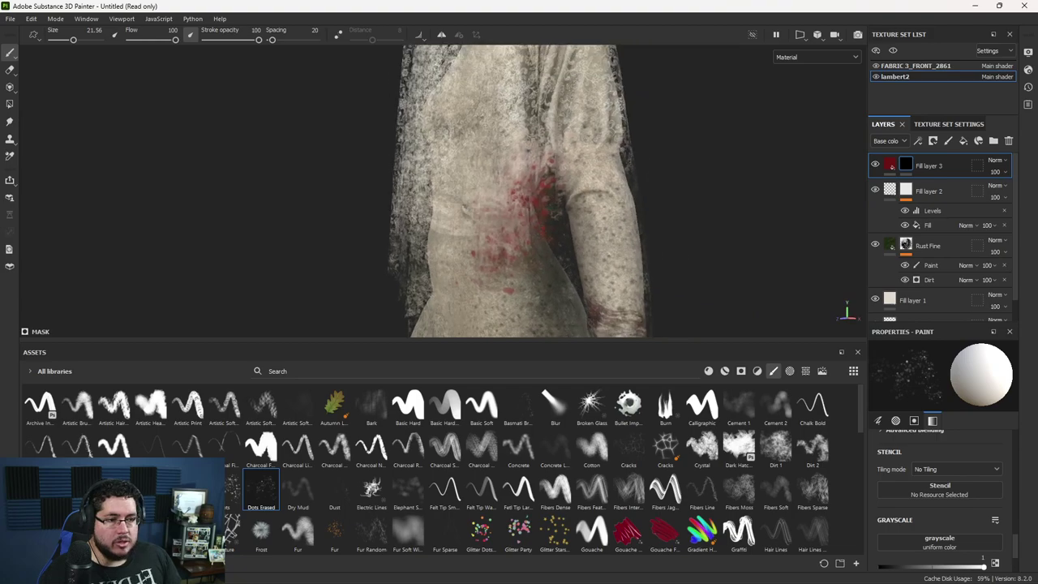
Step: Extend the Dots Erased blood splatter around the side and back edges of the veil
mouse_move(446, 152)
left_mouse_down("alt")
mouse_move(497, 223)
mouse_move(543, 224)
left_mouse_up("alt")
mouse_move(438, 312)
left_mouse_down("alt")
mouse_move(557, 101)
mouse_move(509, 190)
left_mouse_up("alt")
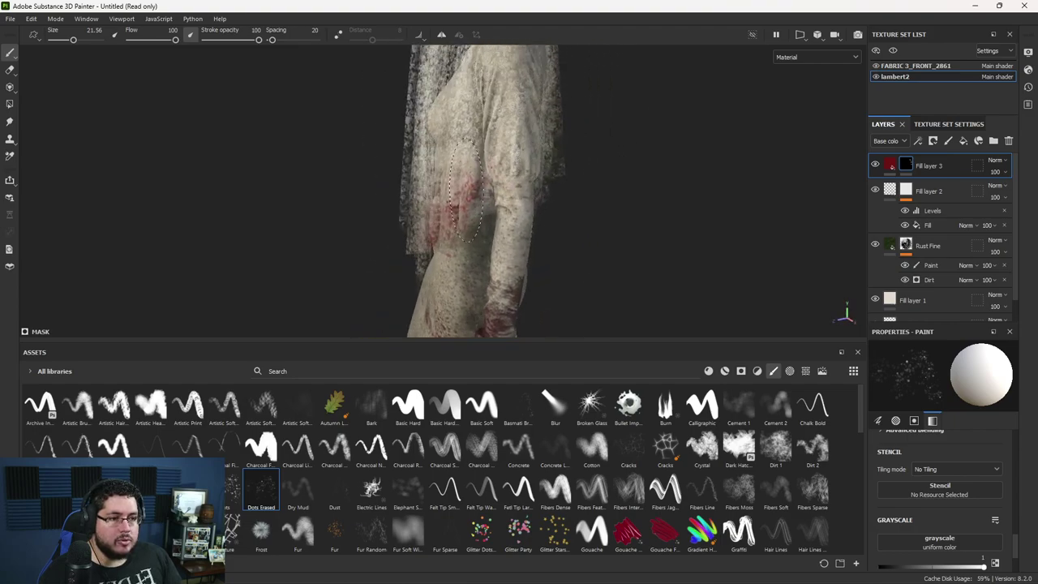
mouse_move(438, 207)
left_mouse_down("alt")
mouse_move(378, 135)
mouse_move(431, 271)
mouse_move(401, 186)
mouse_move(316, 120)
left_mouse_up("alt")
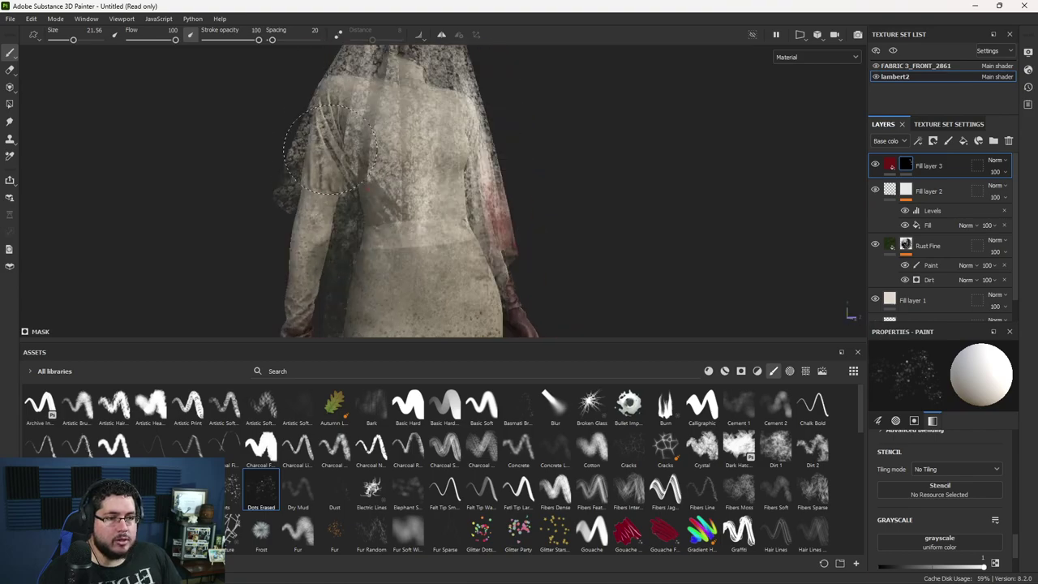
left_click_drag(354, 192, 355, 176, "alt")
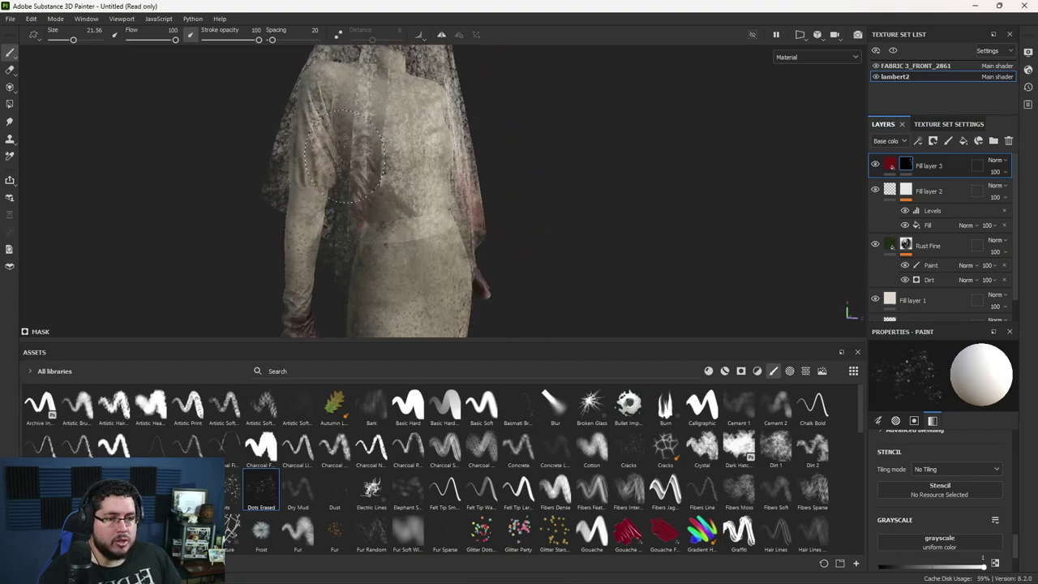
right_click_drag(296, 161, 357, 194, "alt")
left_click_drag(357, 195, 412, 235, "alt")
middle_click_drag(411, 235, 408, 224, "alt")
scroll(408, 224, "up", 2)
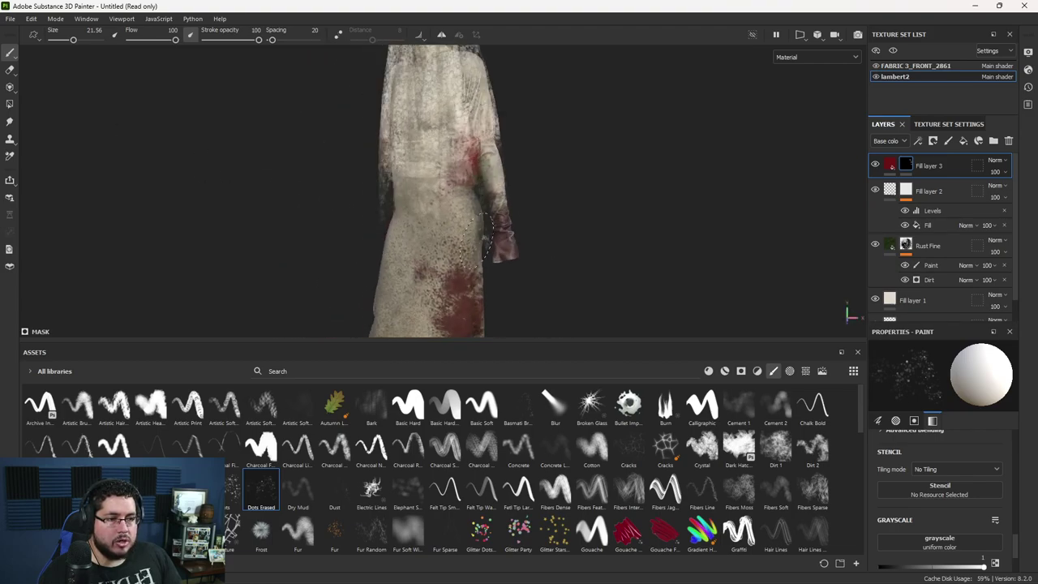
Step: Set Fill layer 3's blending mode to Overlay and move the layer below Fill layer 2
left_click(996, 160)
left_click(973, 323)
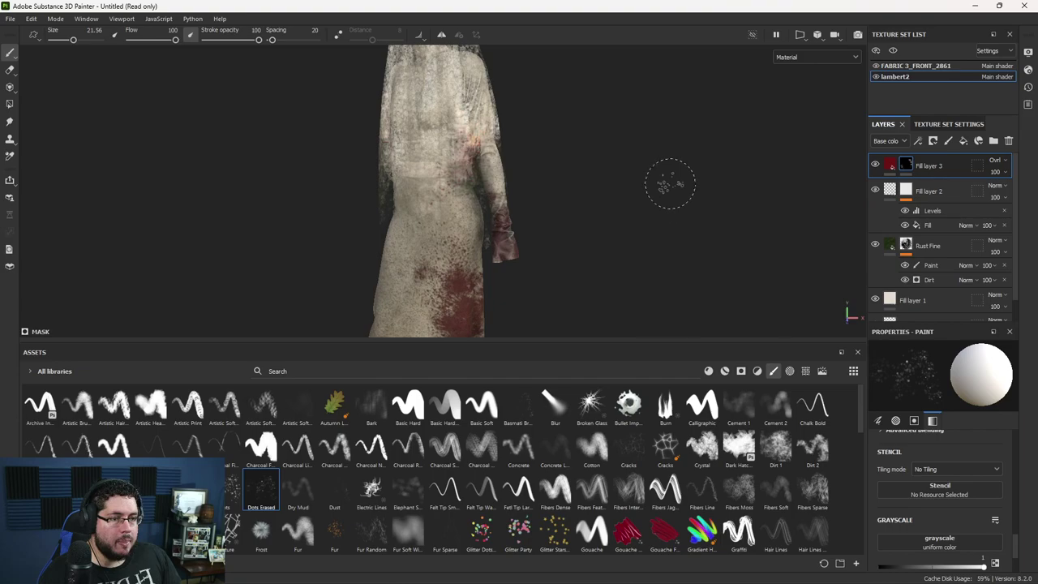
scroll(654, 189, "up", 4)
middle_click_drag(493, 272, 433, 345, "alt")
mouse_move(585, 228)
left_mouse_down("alt")
mouse_move(640, 231)
mouse_move(605, 227)
left_mouse_up("alt")
left_click_drag(906, 167, 941, 215)
mouse_move(731, 200)
left_mouse_down("alt")
mouse_move(658, 197)
mouse_move(722, 198)
mouse_move(469, 154)
left_mouse_up("alt")
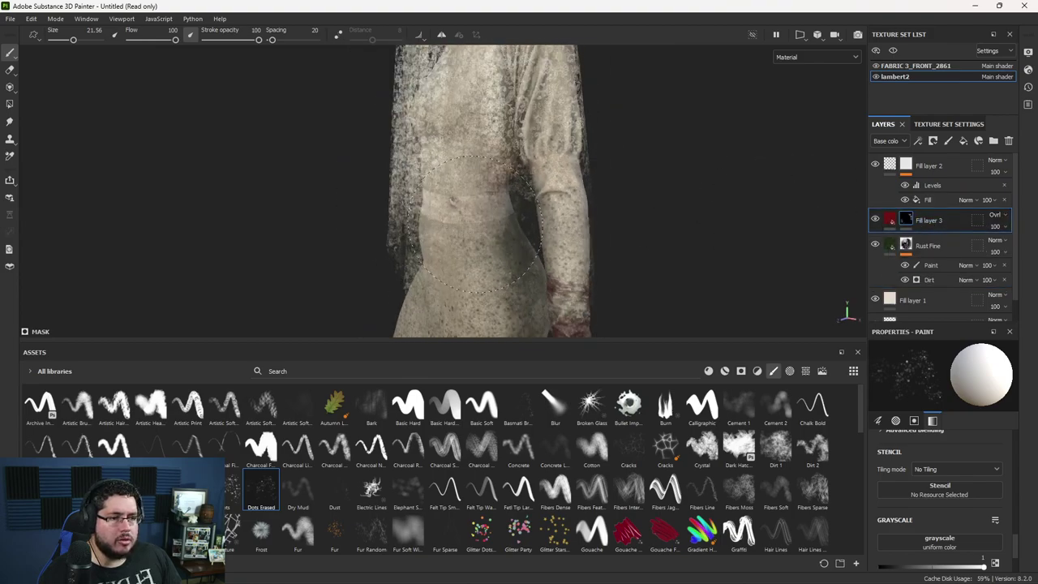
Step: Paint broader red stains around the veil with softer dirt and artistic brushes, and lower Fill layer 3's opacity to 76
left_click(187, 489)
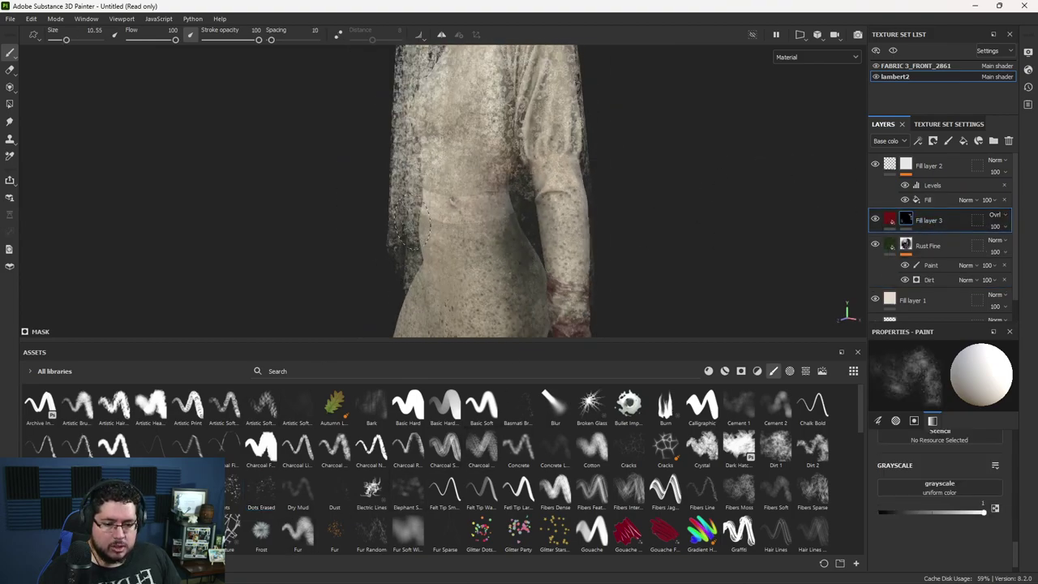
right_click_drag(481, 142, 493, 142, "ctrl")
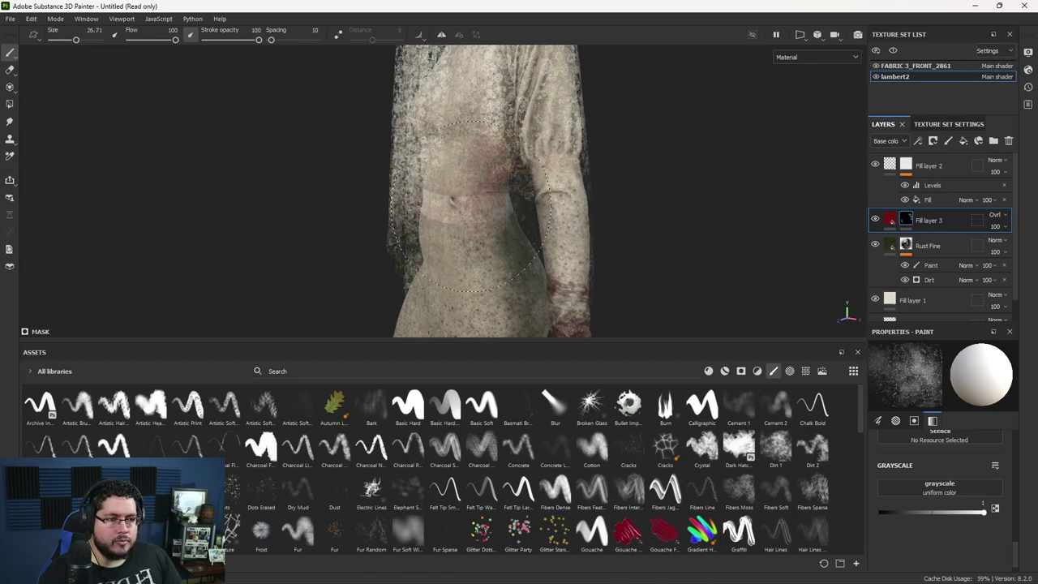
left_click(151, 405)
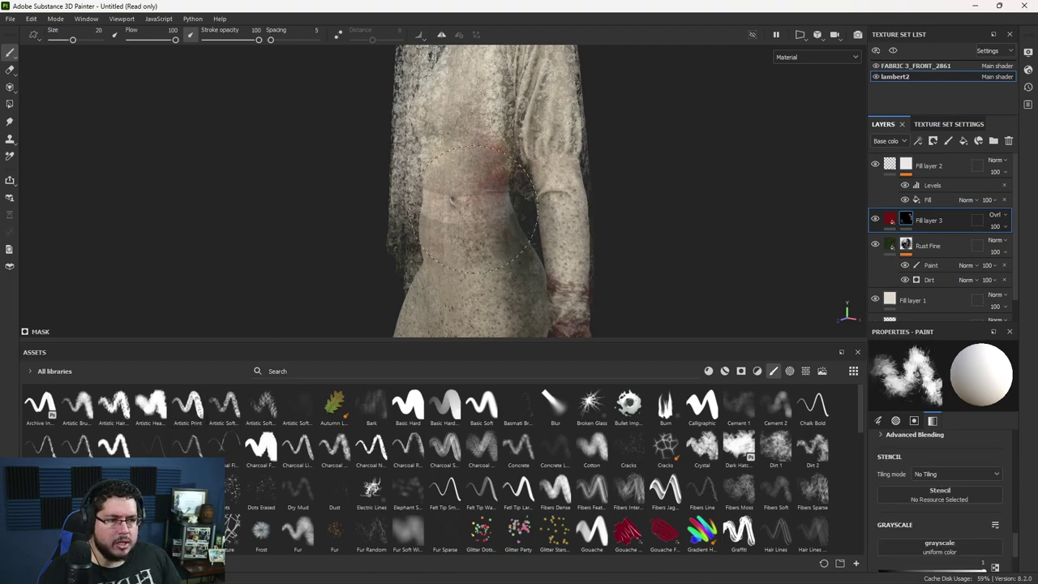
left_click_drag(473, 199, 505, 212, "alt")
left_click_drag(527, 175, 607, 251, "alt")
mouse_move(348, 159)
left_mouse_down("alt")
mouse_move(295, 77)
mouse_move(286, 81)
left_mouse_up("alt")
key("x")
left_click_drag(1018, 249, 1020, 246)
Step: Try Fill layer 3 above Fill layer 2 to compare the stains, and return it below Fill layer 2
left_click_drag(929, 220, 951, 165)
mouse_move(533, 238)
left_mouse_down("alt")
mouse_move(334, 216)
mouse_move(487, 209)
mouse_move(471, 186)
mouse_move(377, 190)
mouse_move(336, 175)
mouse_move(382, 216)
mouse_move(311, 226)
left_mouse_up("alt")
mouse_move(240, 247)
left_mouse_down()
mouse_move(231, 230)
mouse_move(313, 277)
mouse_move(257, 271)
left_mouse_up()
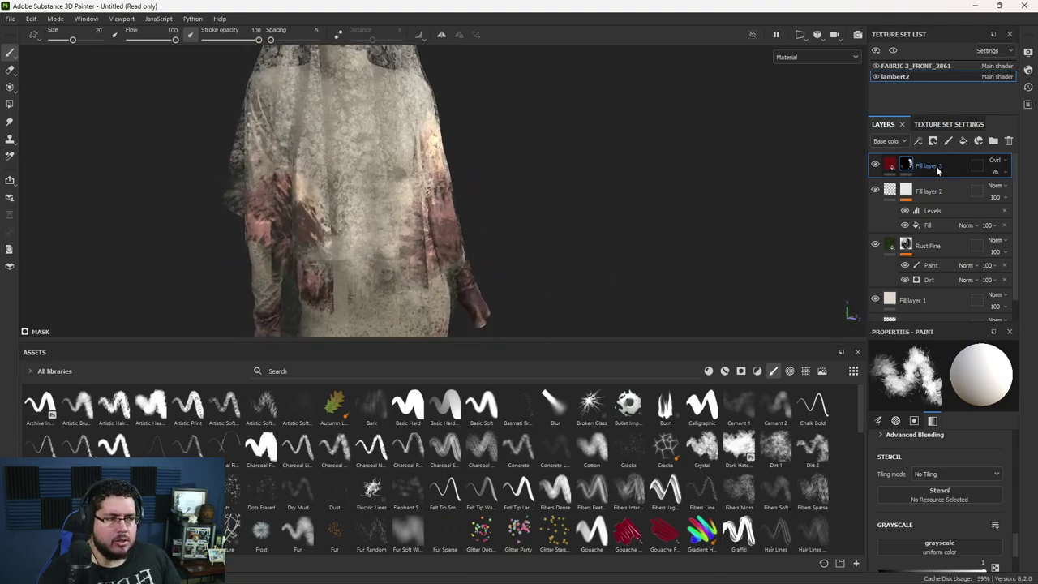
left_click_drag(811, 209, 670, 206, "alt")
left_click_drag(930, 167, 946, 229)
Step: Inspect the lace on the veil's back and shoulders, and set the lace fill's tiling in Fill layer 2's mask to 5
mouse_move(421, 238)
left_mouse_down("alt")
mouse_move(447, 228)
mouse_move(431, 224)
left_mouse_up("alt")
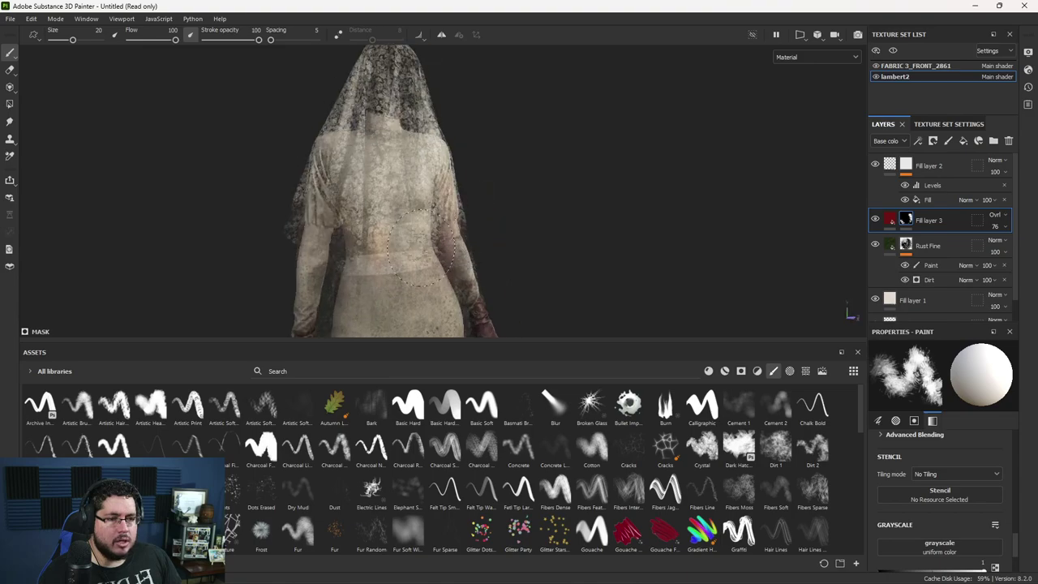
left_click_drag(478, 255, 551, 193, "alt")
scroll(480, 158, "up", 10)
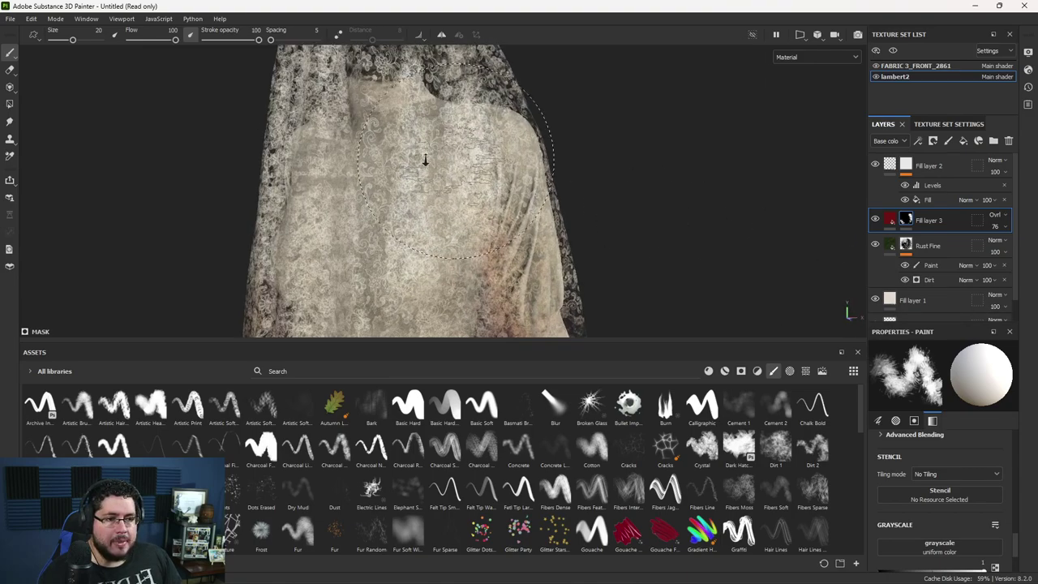
scroll(534, 198, "up", 8)
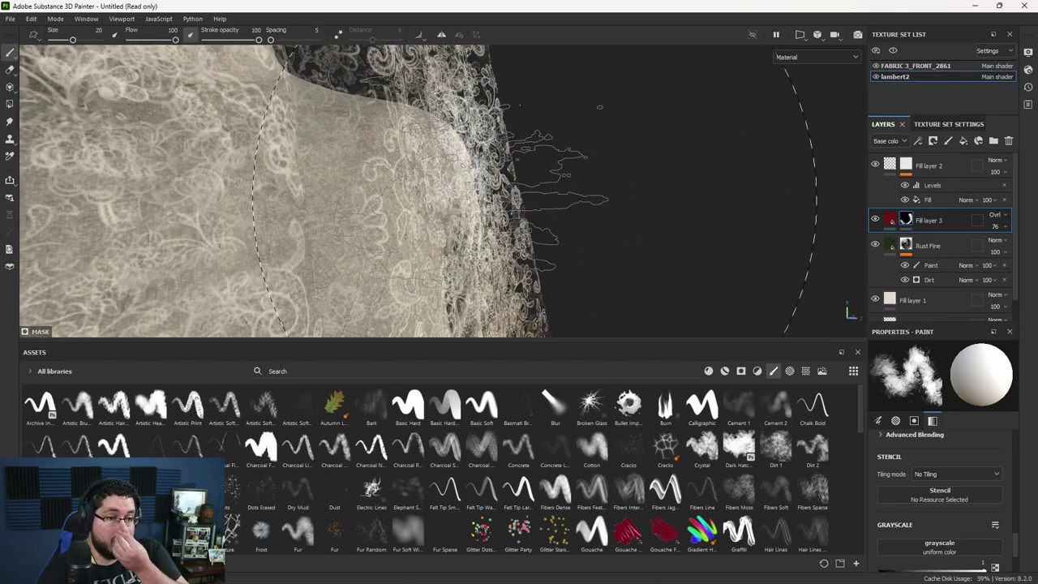
left_click_drag(534, 195, 348, 197, "alt")
mouse_move(348, 197)
right_mouse_down("alt")
mouse_move(387, 169)
mouse_move(111, 144)
mouse_move(26, 182)
mouse_move(742, 241)
right_mouse_up("alt")
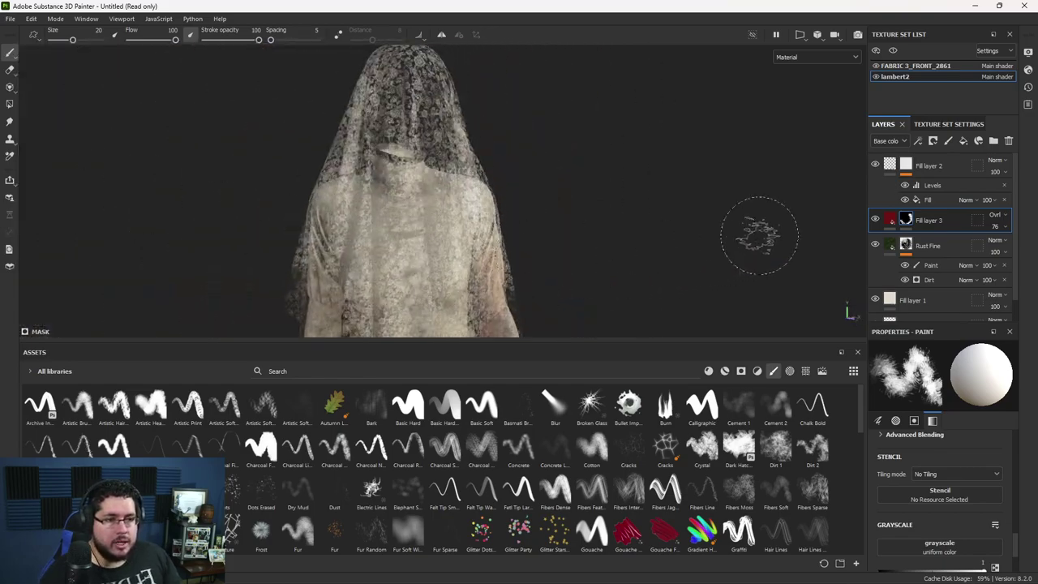
left_click(890, 166)
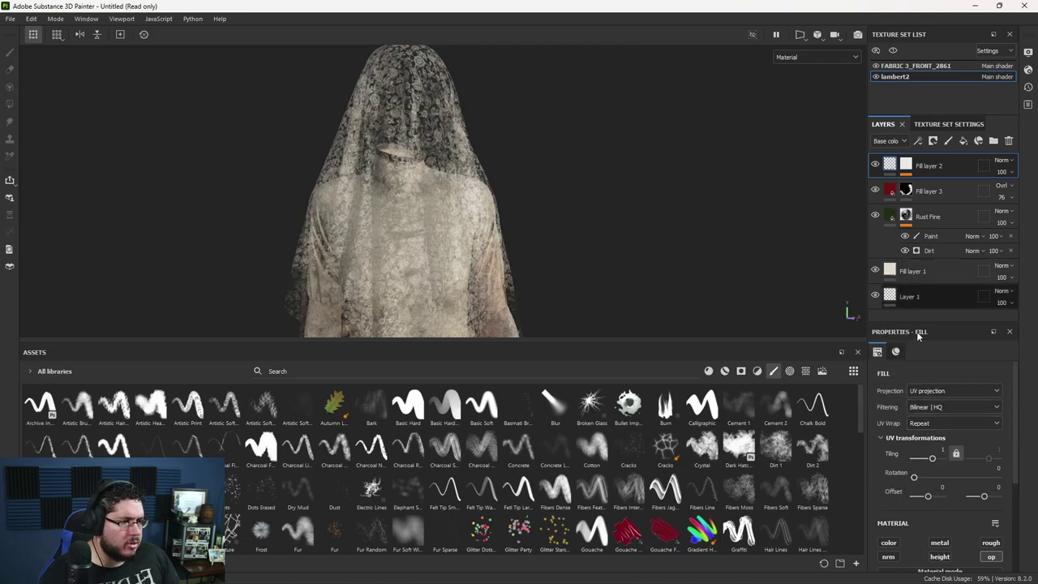
left_click(906, 165)
scroll(938, 476, "up", 3)
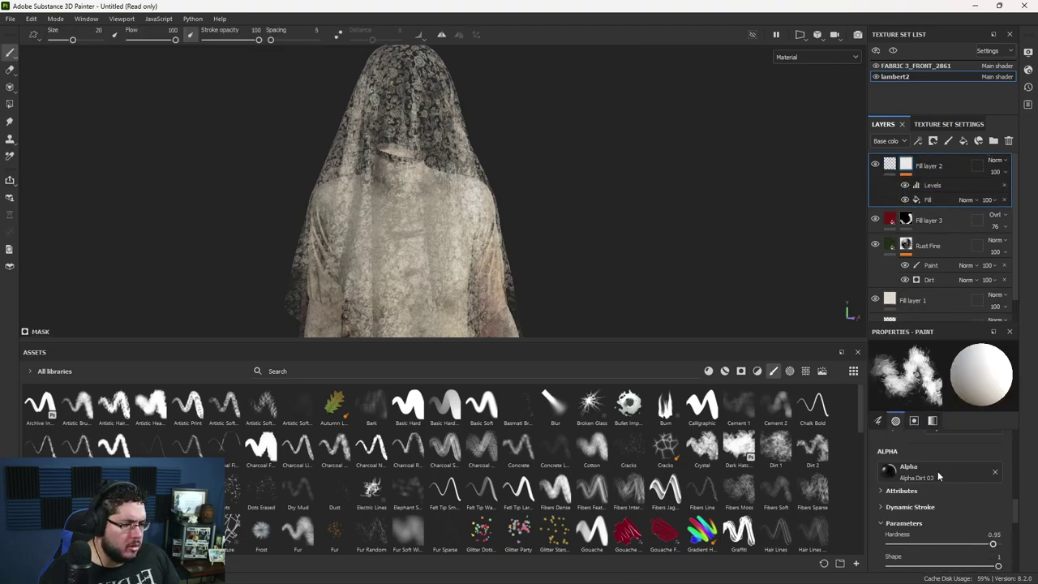
scroll(938, 511, "up", 3)
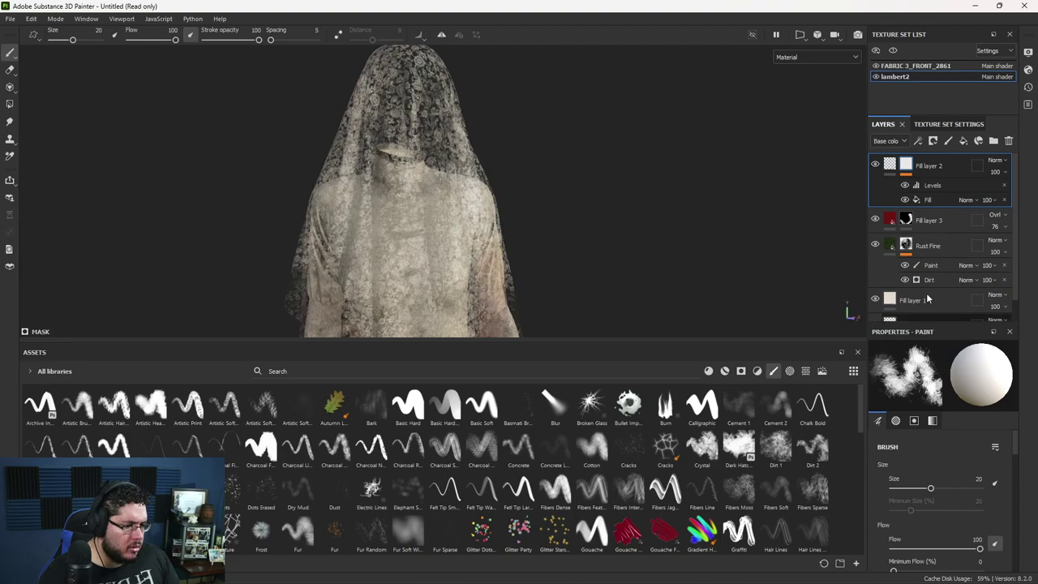
left_click(946, 199)
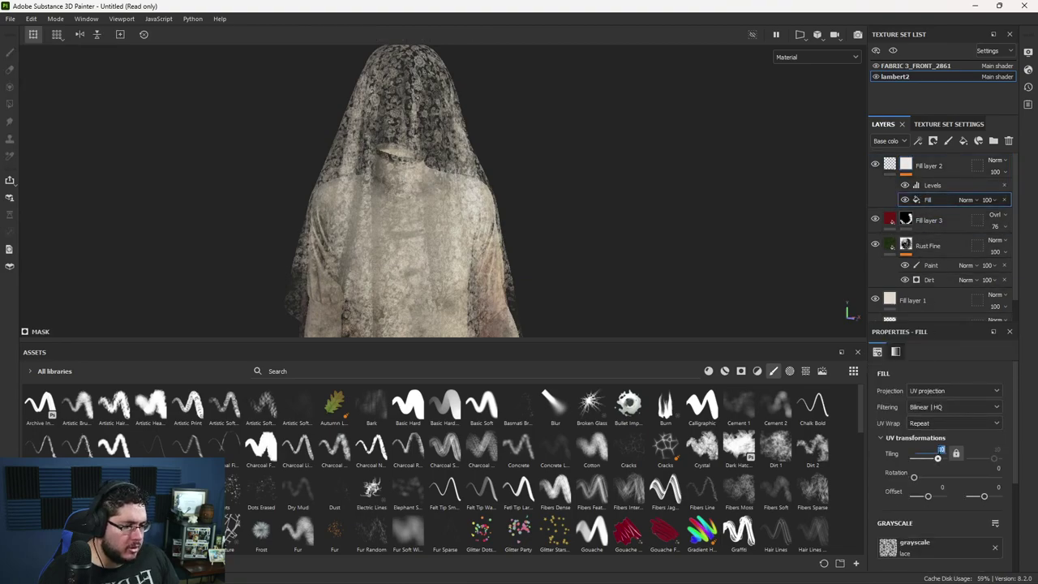
left_click_drag(716, 311, 454, 284, "alt")
right_click_drag(454, 283, 568, 236, "alt")
left_click_drag(568, 236, 510, 225, "alt")
scroll(508, 225, "up", 3)
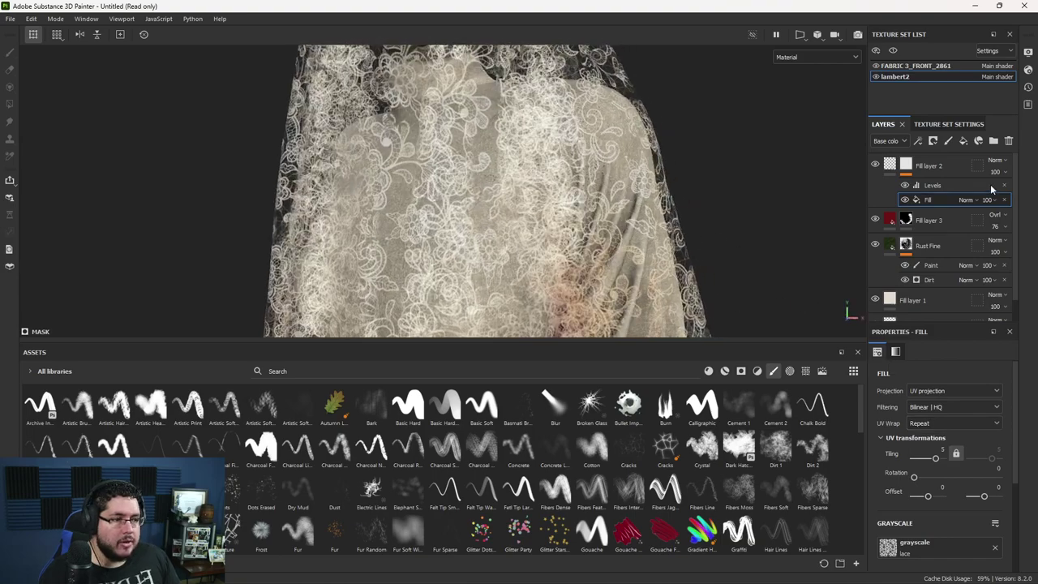
Step: Add the Cotton Natural Rough material to the veil and move its layer to the top of the stack
scroll(942, 257, "down", 1)
left_click(958, 277)
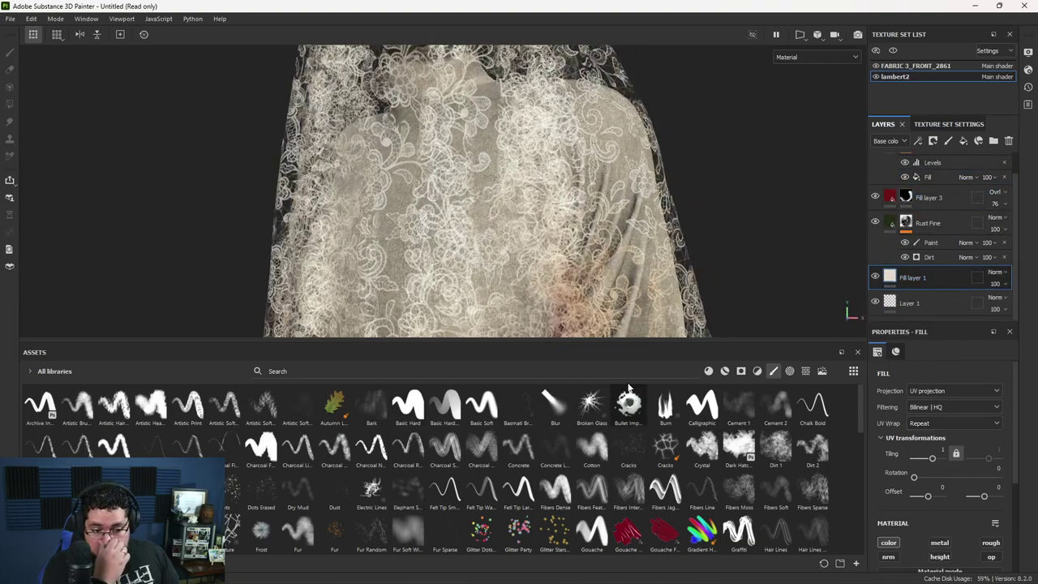
left_click(708, 372)
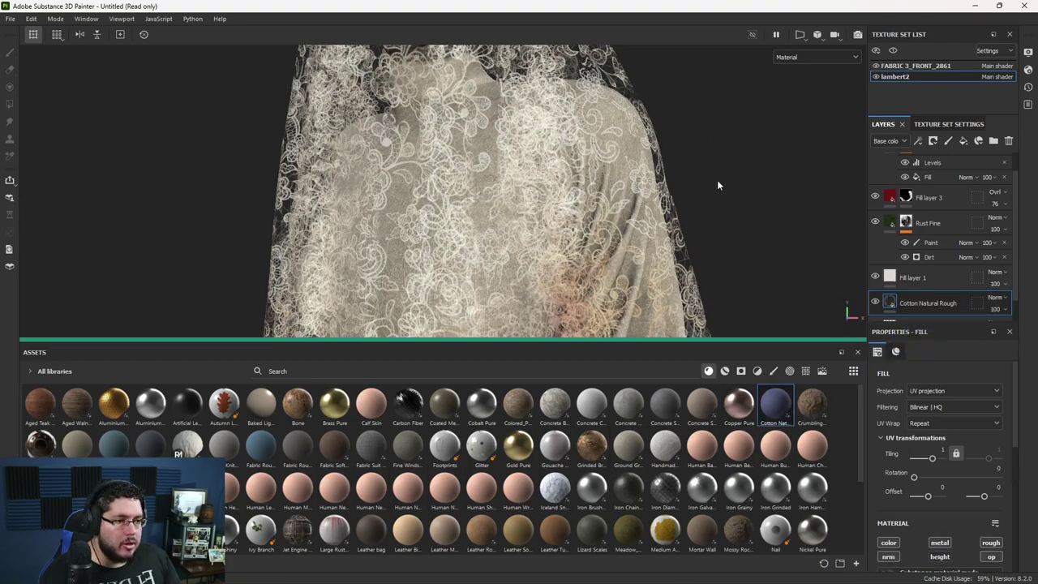
left_click_drag(733, 214, 663, 216, "alt")
left_click_drag(919, 300, 944, 172)
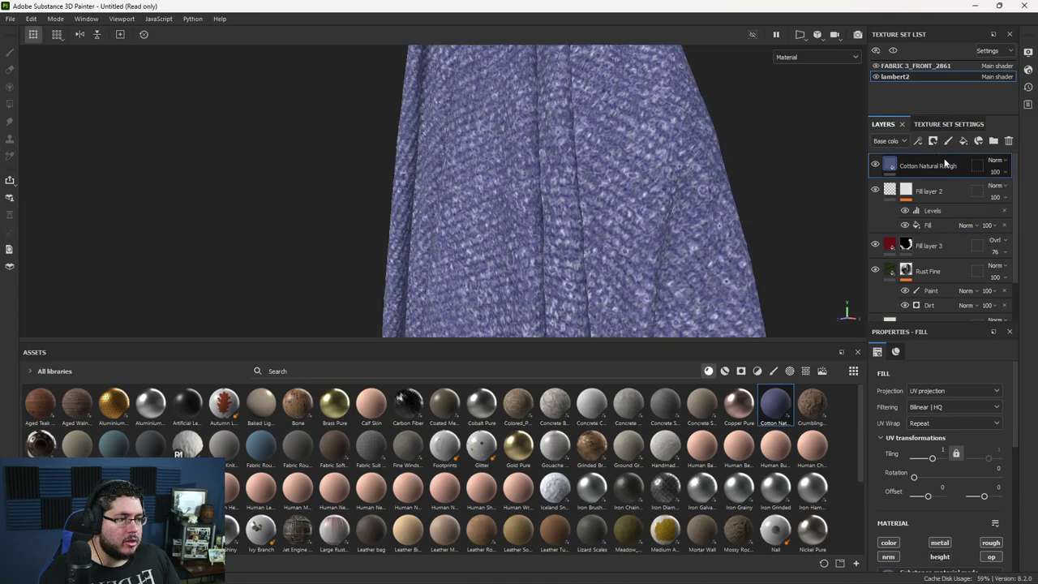
Step: Refine the Cotton Natural Rough weave by trying a tiling of 5 and raising it to 10
right_click_drag(760, 215, 616, 199, "alt")
left_click_drag(617, 199, 464, 182, "alt")
left_click_drag(934, 459, 937, 461)
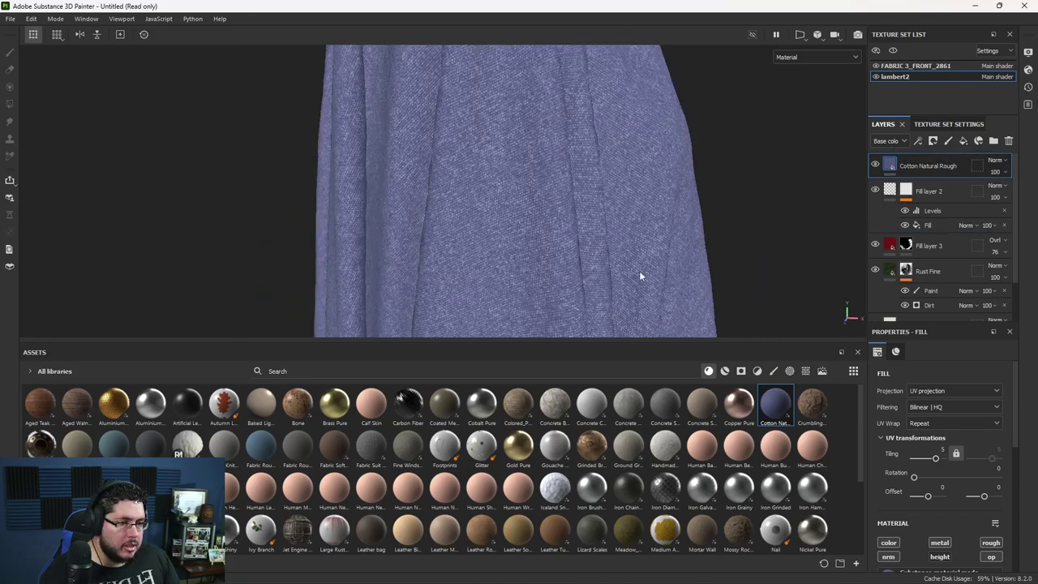
left_click_drag(639, 276, 584, 181, "alt")
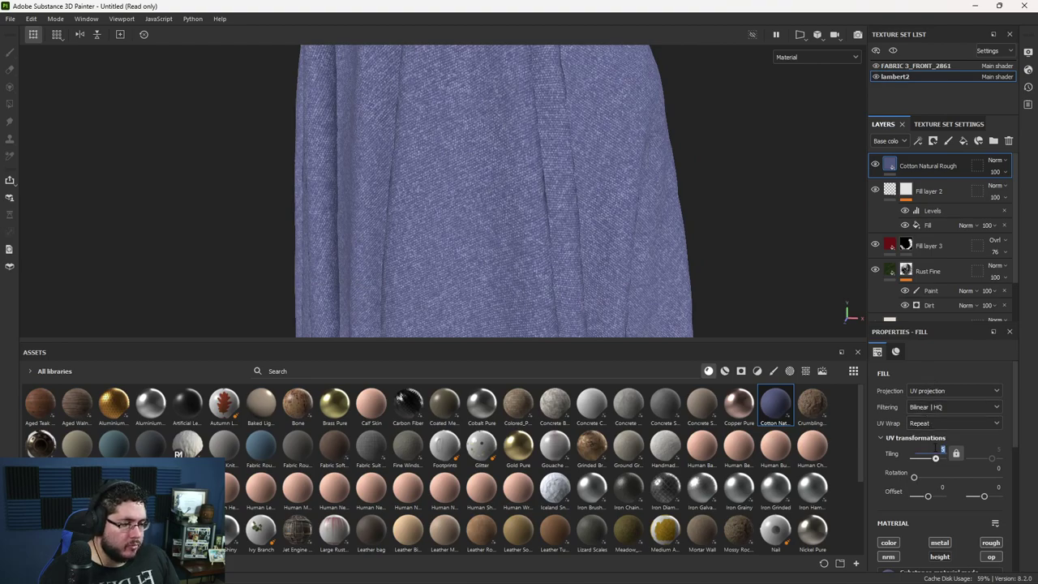
key("Return")
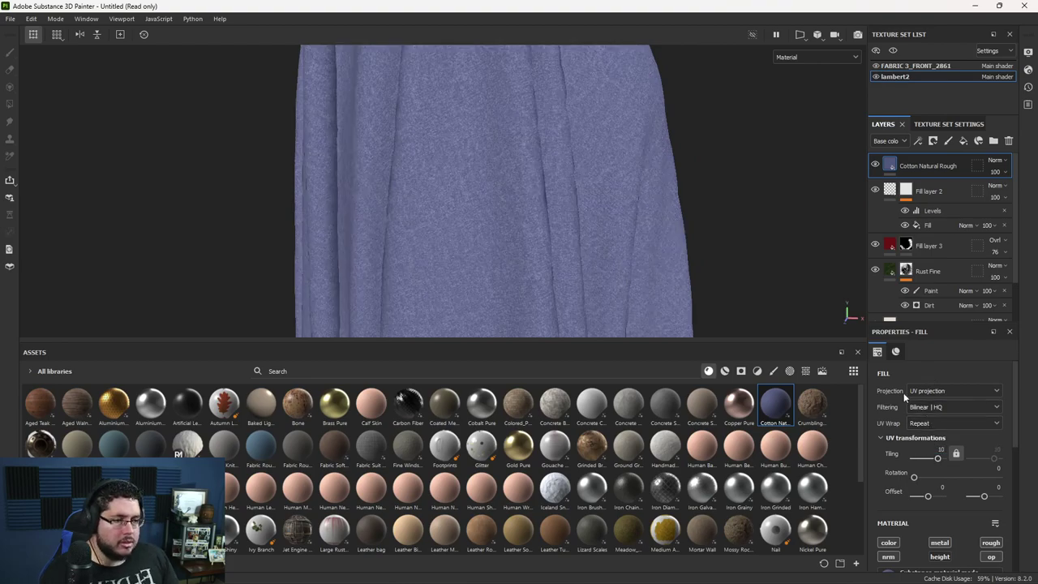
Step: Set the Cotton Natural Rough layer's base color blending to Overlay and check the result on the veil
right_click_drag(717, 251, 835, 454, "alt")
right_click_drag(542, 208, 328, 128, "alt")
scroll(944, 522, "down", 1)
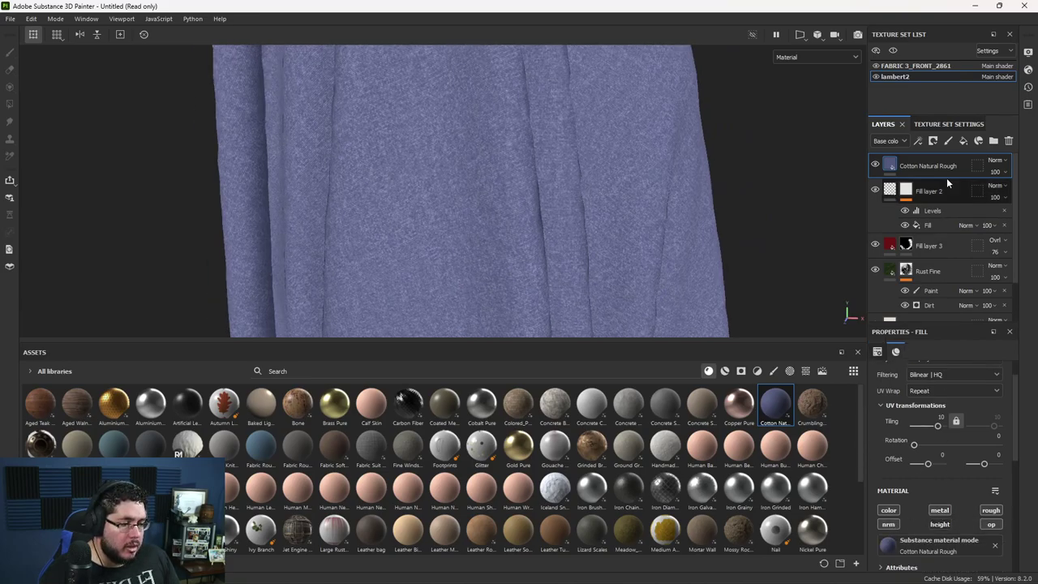
left_click(996, 160)
left_click(986, 173)
left_click(996, 161)
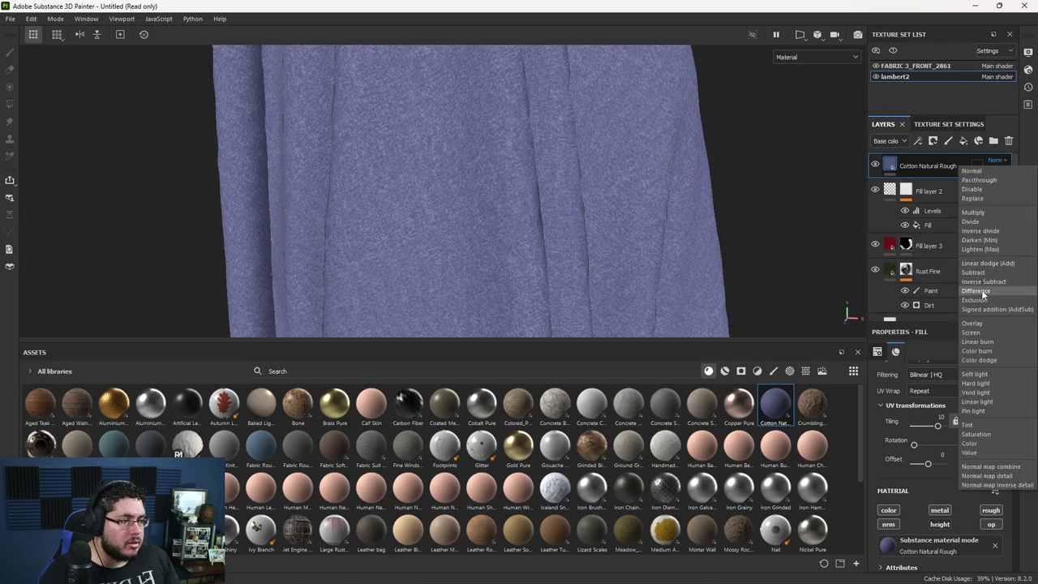
left_click(983, 324)
right_click_drag(483, 181, 446, 151, "alt")
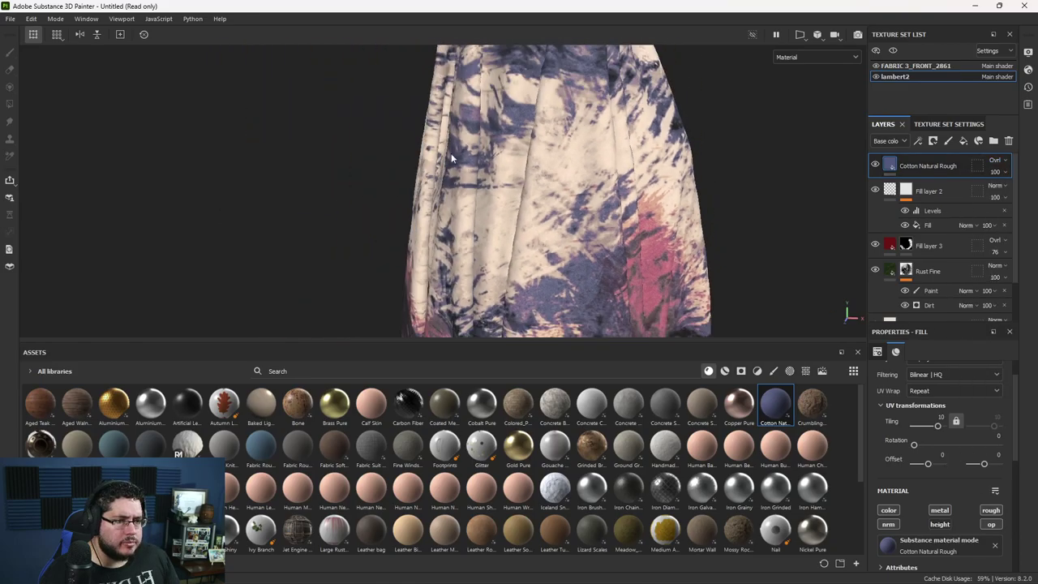
left_click_drag(446, 151, 622, 198, "alt")
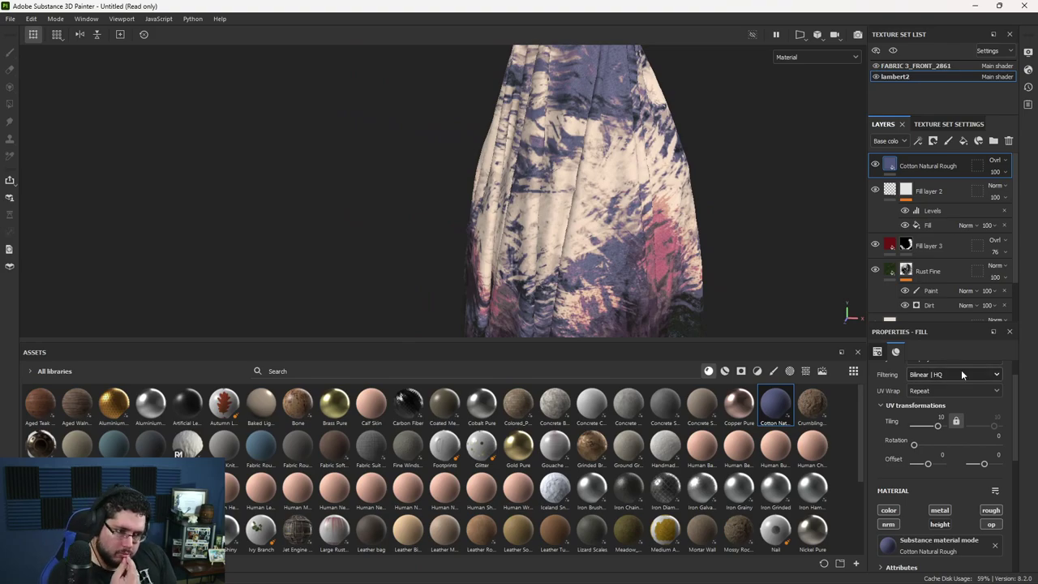
Step: Delete the Cotton Natural Rough layer and inspect the lace pattern on the veil over the shoulders and upper body
left_click_drag(736, 278, 696, 259, "alt")
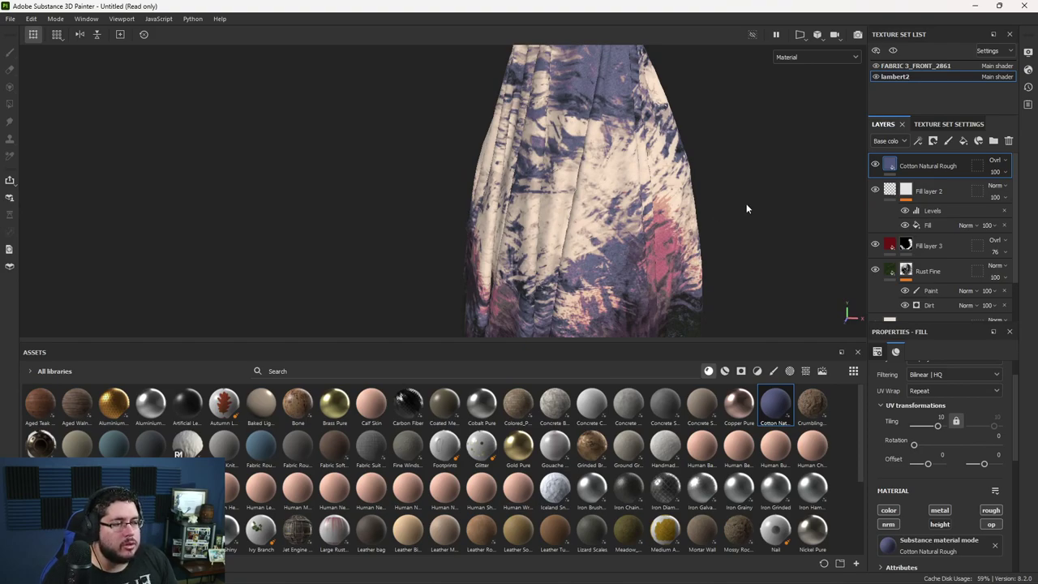
key("Delete")
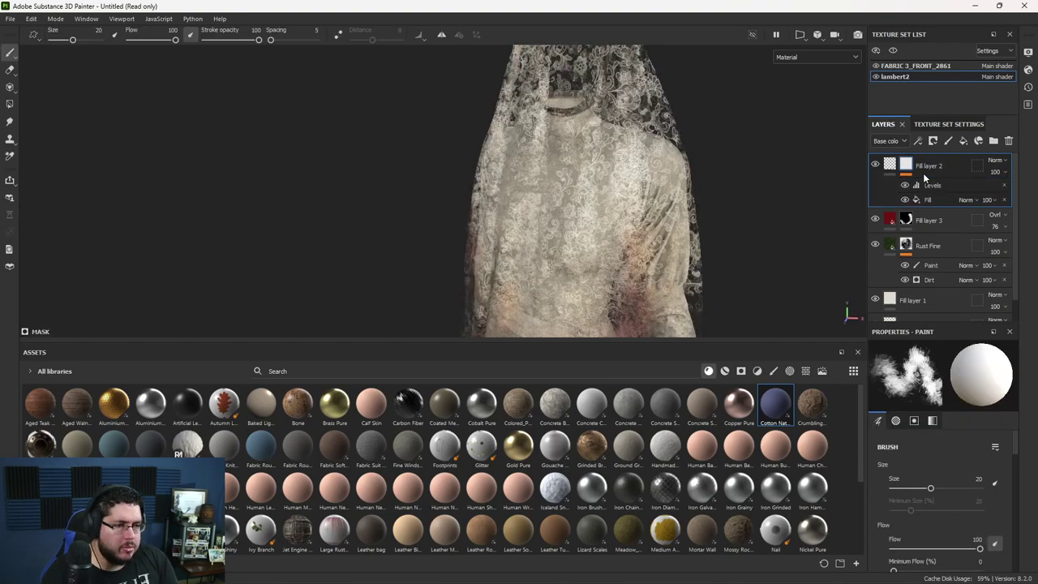
right_click_drag(401, 148, 496, 227, "alt")
middle_click_drag(496, 227, 442, 265, "alt")
right_click_drag(441, 265, 503, 280, "alt")
left_click_drag(503, 279, 483, 294, "alt")
right_click_drag(484, 294, 568, 313, "alt")
left_click_drag(568, 313, 632, 263, "alt")
left_click_drag(600, 218, 616, 272, "alt")
right_click_drag(616, 272, 519, 243, "alt")
right_click_drag(212, 76, 158, 89, "alt")
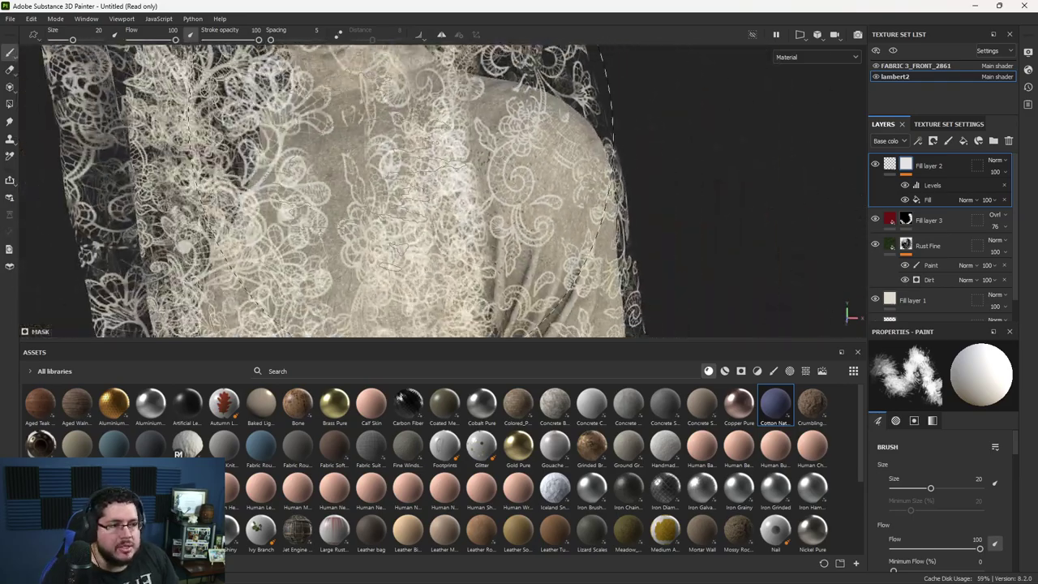
left_click_drag(470, 166, 613, 202, "alt")
right_click_drag(612, 203, 461, 159, "alt")
left_click_drag(460, 158, 527, 235, "alt")
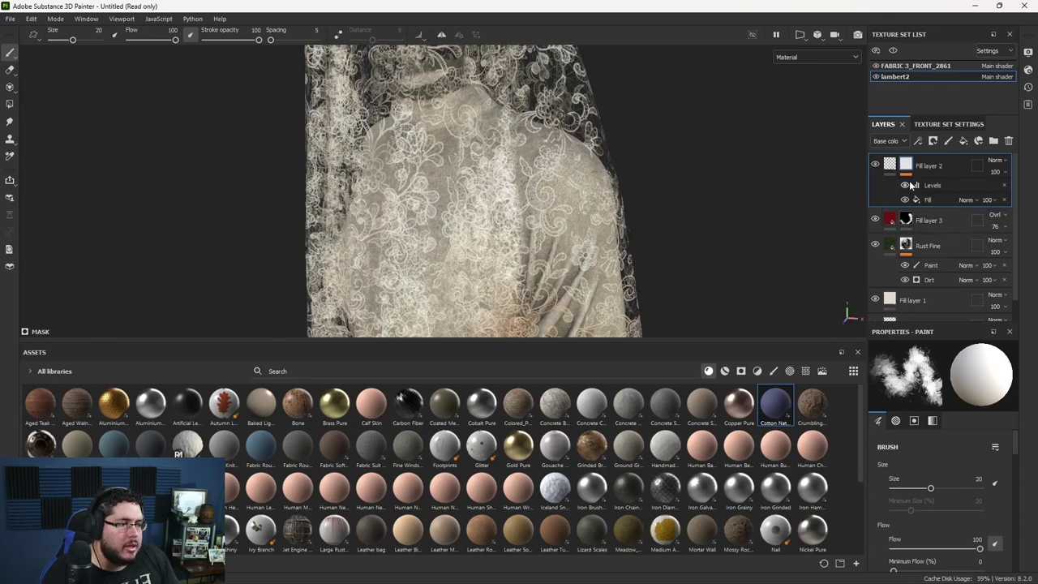
Step: Lower the maximum output of the Levels effect on Fill layer 2's mask to 0.765 and further to 0.697
left_click(931, 185)
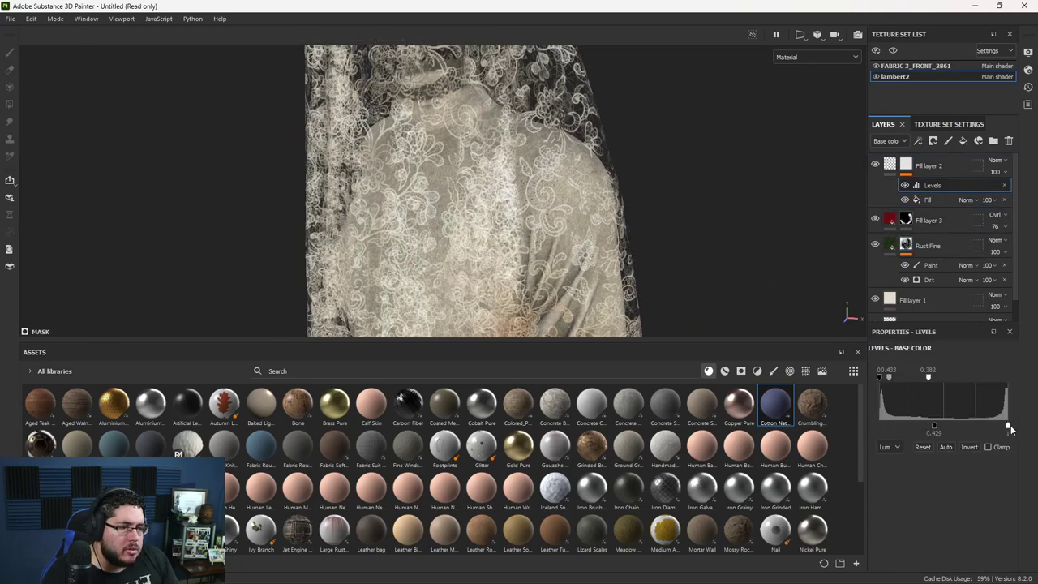
left_click_drag(1004, 430, 977, 428)
left_click_drag(531, 193, 643, 201, "alt")
right_click_drag(643, 201, 949, 301, "alt")
left_click_drag(819, 235, 639, 201, "alt")
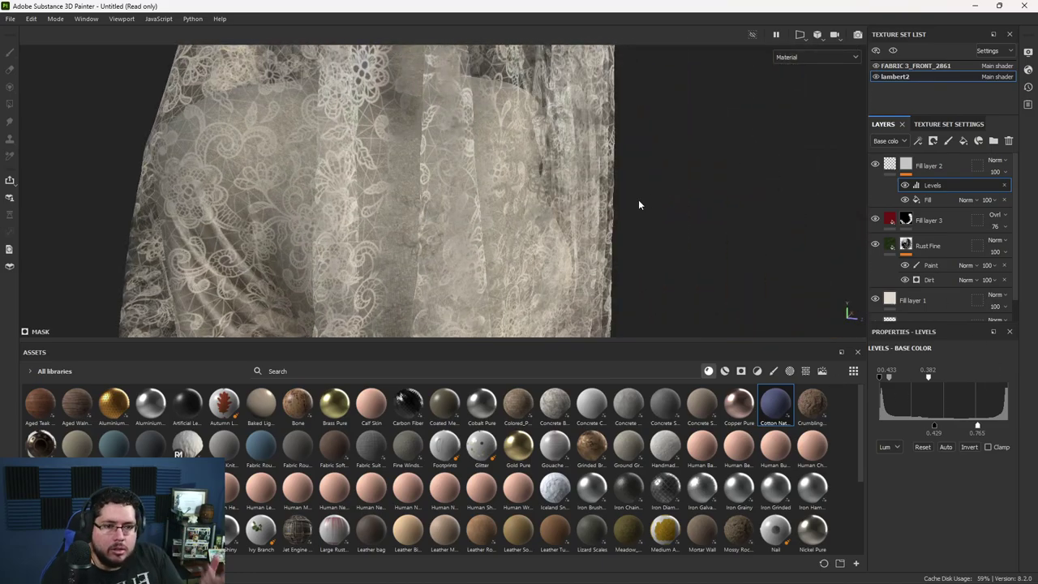
left_click_drag(313, 174, 204, 121, "alt")
right_click_drag(204, 121, 783, 39, "alt")
left_click_drag(783, 39, 584, 162, "alt")
left_click_drag(975, 428, 972, 426)
Step: Examine the veil's transparency and the dress underneath from several angles, both close up and at full-figure distance
left_click_drag(649, 203, 514, 234, "alt")
right_click_drag(514, 235, 292, 124, "alt")
middle_click_drag(292, 125, 617, 232, "alt")
right_click_drag(617, 231, 487, 175, "alt")
left_click_drag(486, 175, 527, 195, "alt")
right_click_drag(527, 194, 470, 166, "alt")
middle_click_drag(470, 166, 456, 192, "alt")
right_click_drag(456, 192, 304, 134, "alt")
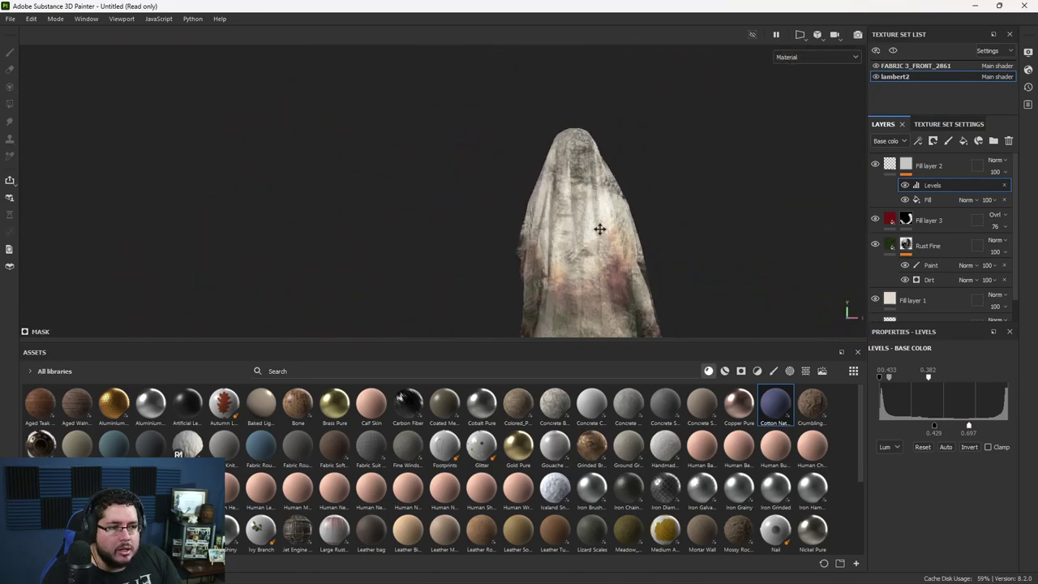
middle_click_drag(600, 243, 527, 178, "alt")
left_click_drag(653, 257, 612, 252, "alt")
right_click_drag(649, 262, 543, 231, "alt")
middle_click_drag(544, 231, 540, 184, "alt")
right_click_drag(540, 184, 468, 174, "alt")
left_click_drag(468, 173, 496, 178, "alt")
middle_click_drag(496, 179, 499, 212, "alt")
right_click_drag(498, 212, 568, 235, "alt")
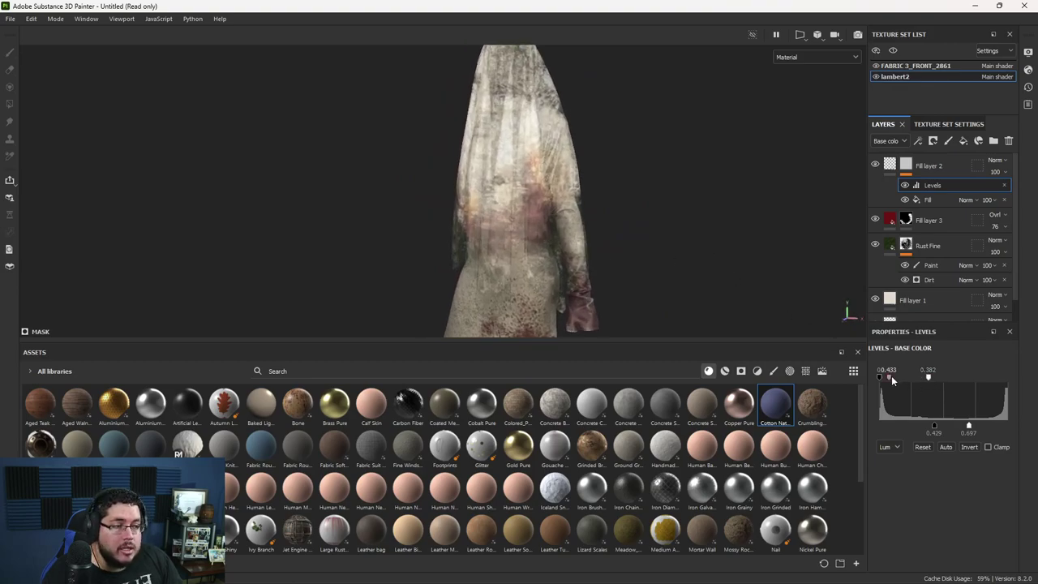
Step: Adjust the Levels on Fill layer 2's mask to a 0.495 midtone, 0.429 input high and an output range of 0.378 to 0.777
mouse_move(895, 380)
left_mouse_down()
mouse_move(913, 381)
mouse_move(893, 385)
left_mouse_up()
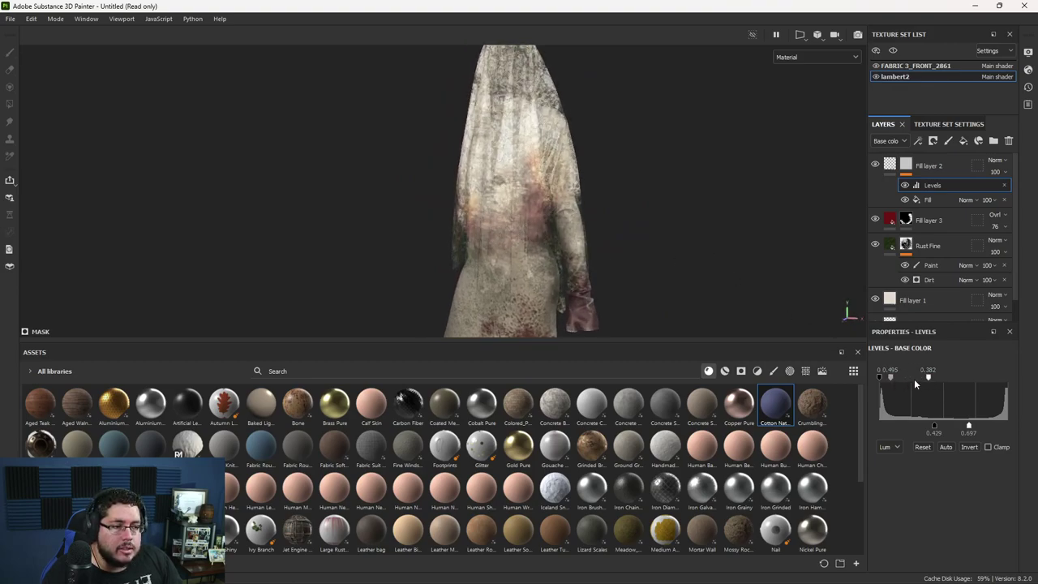
left_click_drag(970, 430, 929, 427)
right_click_drag(549, 197, 466, 272, "alt")
left_click_drag(467, 273, 560, 202, "alt")
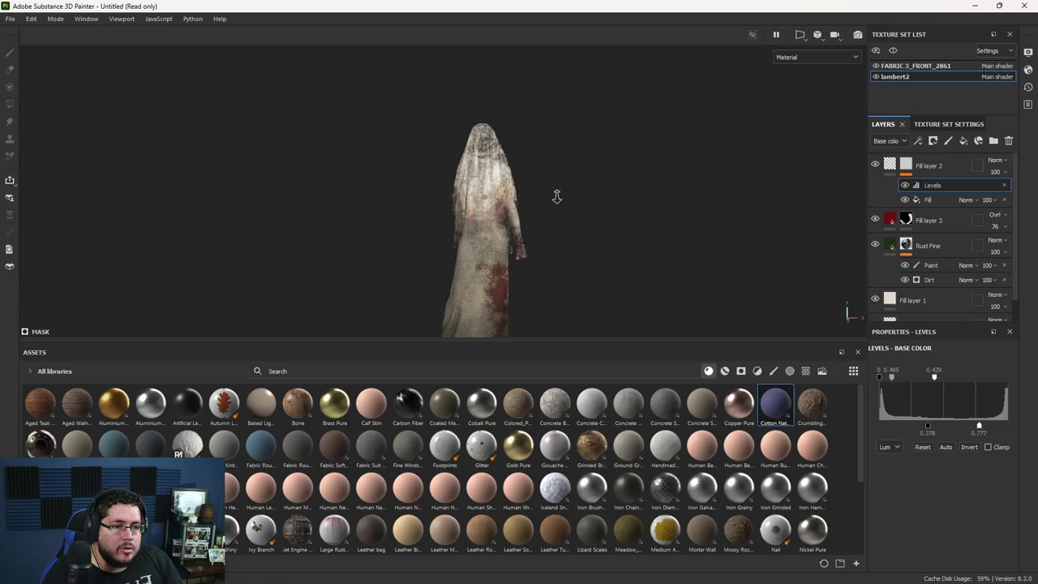
middle_click_drag(486, 235, 556, 254, "alt")
right_click_drag(556, 254, 737, 249, "alt")
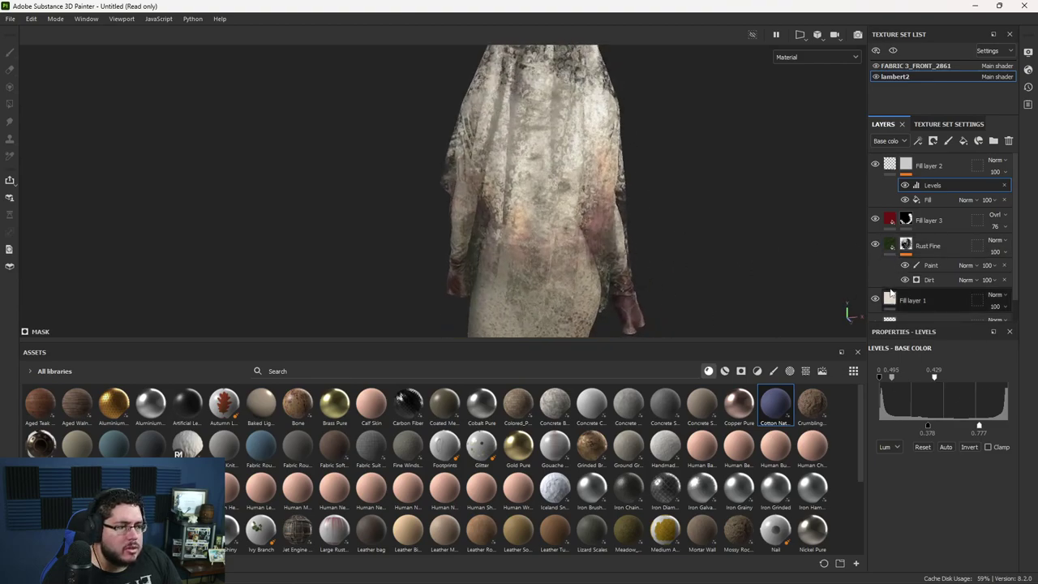
Step: Darken Fill layer 1's base color to a duller greyish beige and check the whole figure
scroll(941, 243, "down", 1)
left_click(912, 277)
scroll(933, 461, "up", 1)
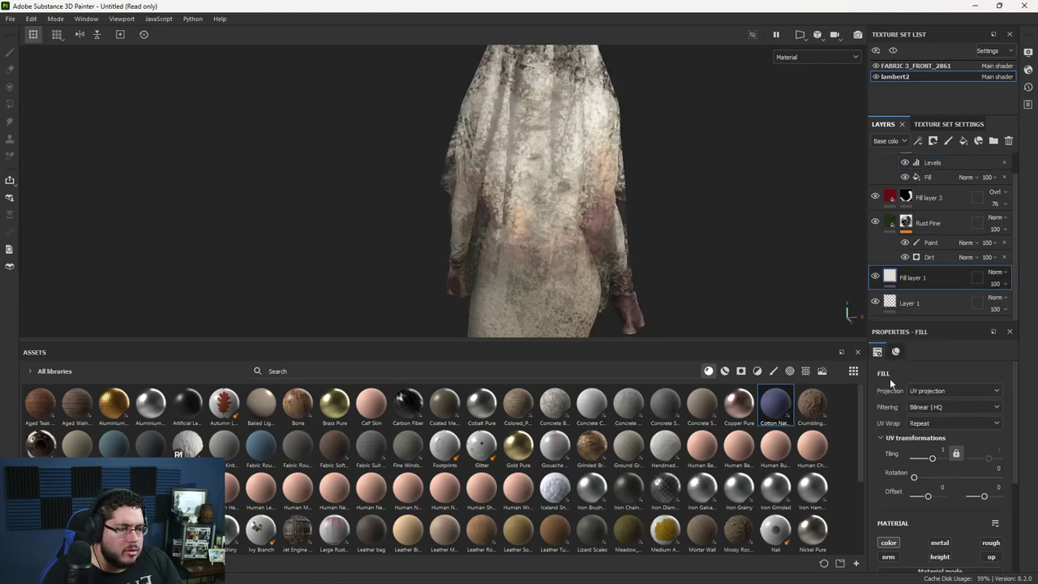
scroll(892, 223, "up", 1)
left_click(892, 164)
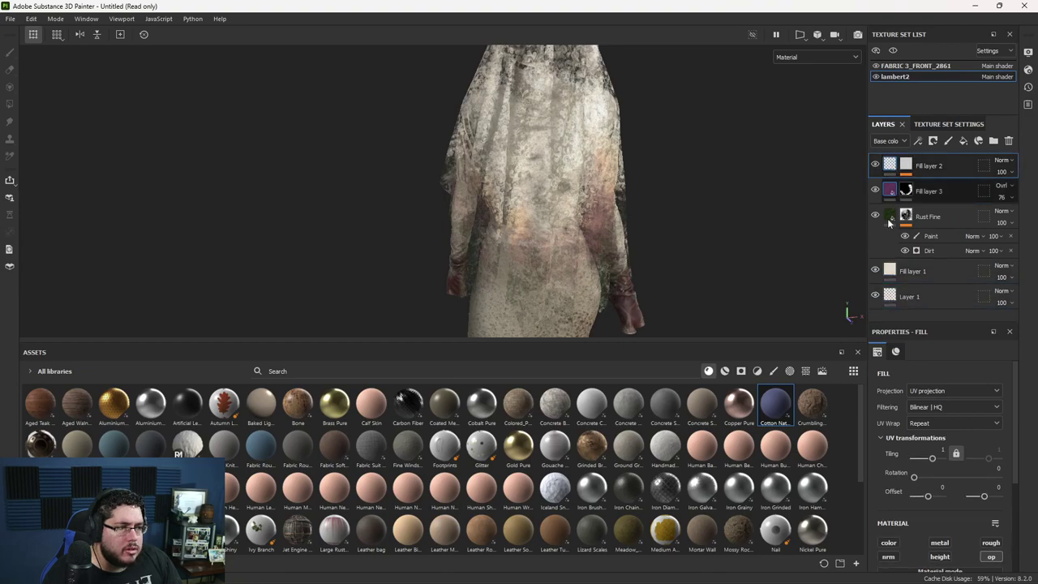
left_click(913, 272)
scroll(932, 462, "down", 3)
left_click(932, 482)
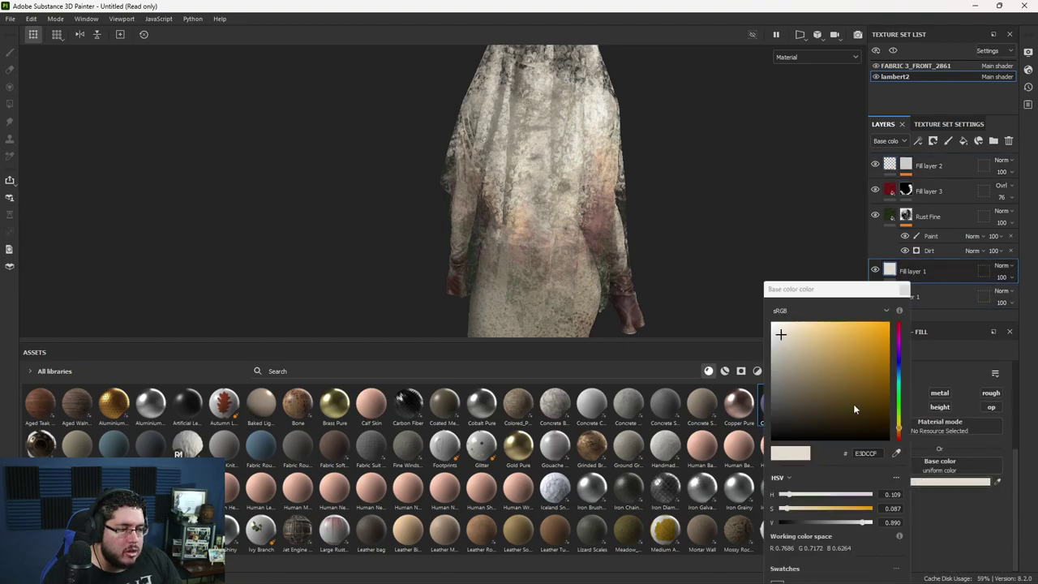
left_click_drag(781, 335, 780, 360)
left_click_drag(706, 313, 616, 243, "alt")
left_click(905, 290)
right_click_drag(649, 258, 597, 264, "alt")
left_click(905, 290)
right_click_drag(523, 226, 493, 220, "alt")
left_click_drag(493, 220, 616, 251, "alt")
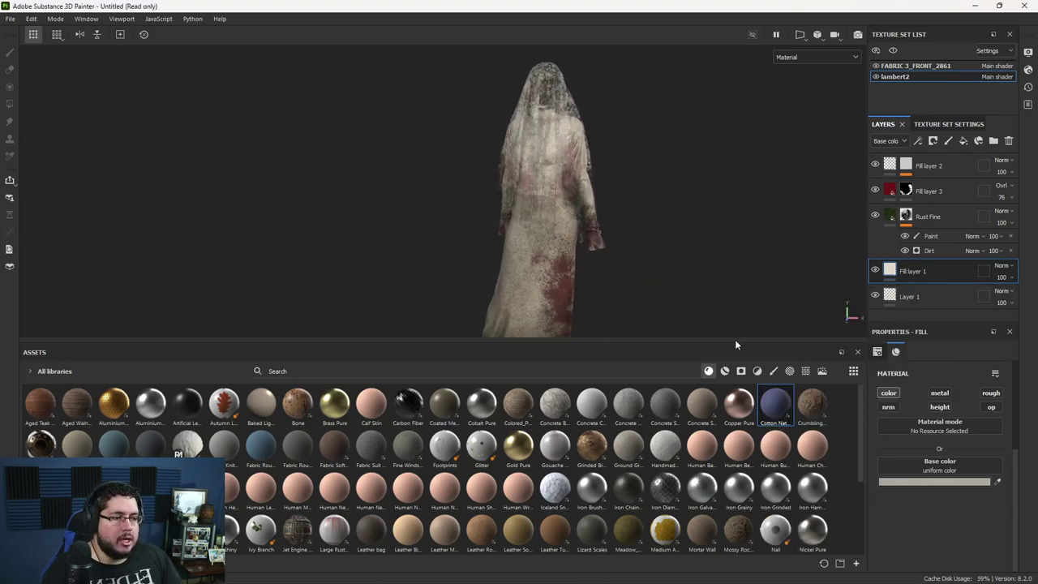
Step: Enlarge the 3D viewport and switch to Iray rendering with the full figure framed from veil to hem
left_click_drag(738, 343, 740, 474)
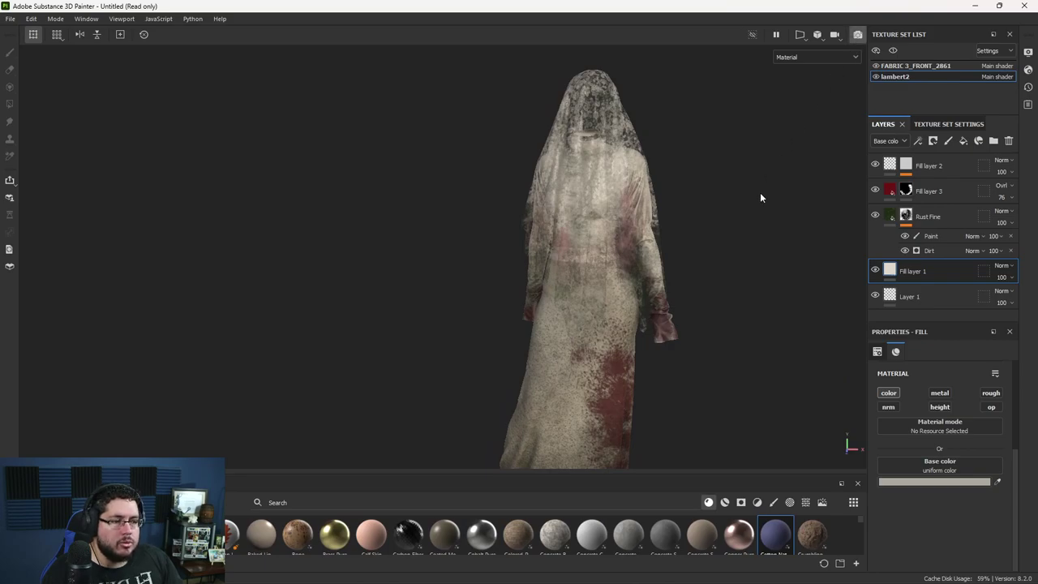
key("F10")
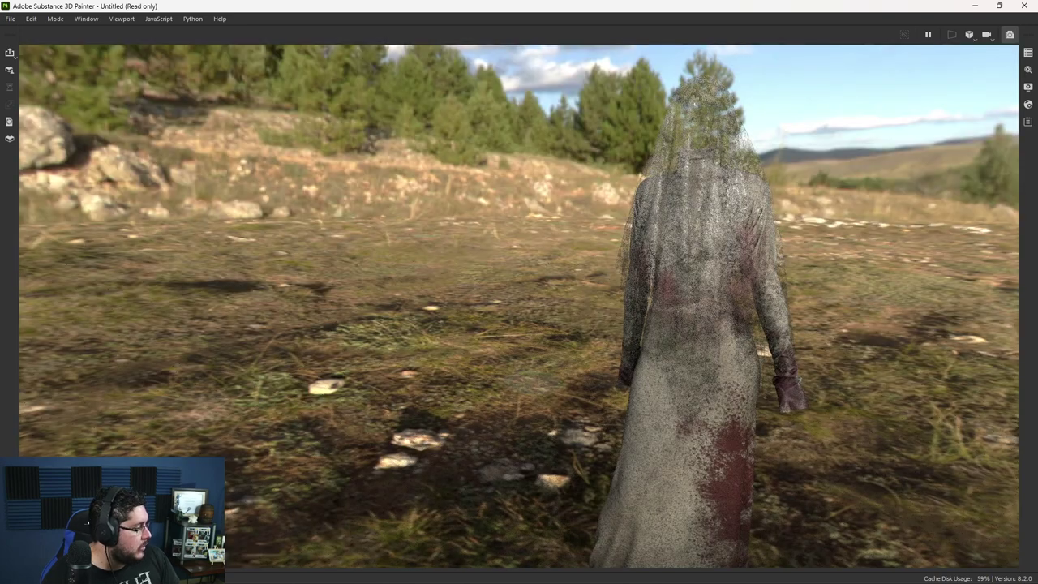
left_click_drag(681, 321, 615, 308, "alt")
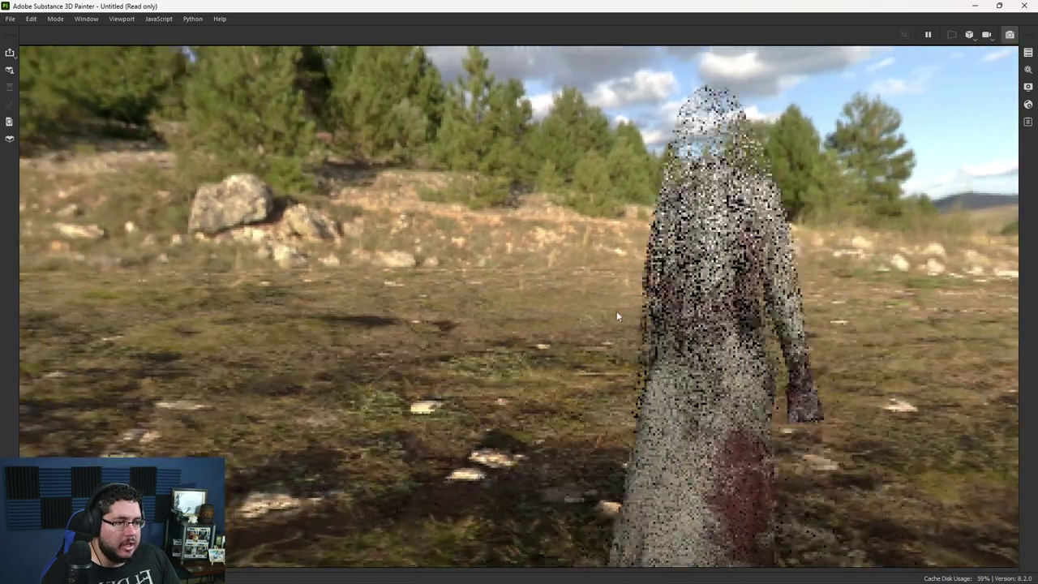
right_click_drag(771, 367, 750, 367, "alt")
middle_click_drag(787, 365, 728, 304, "alt")
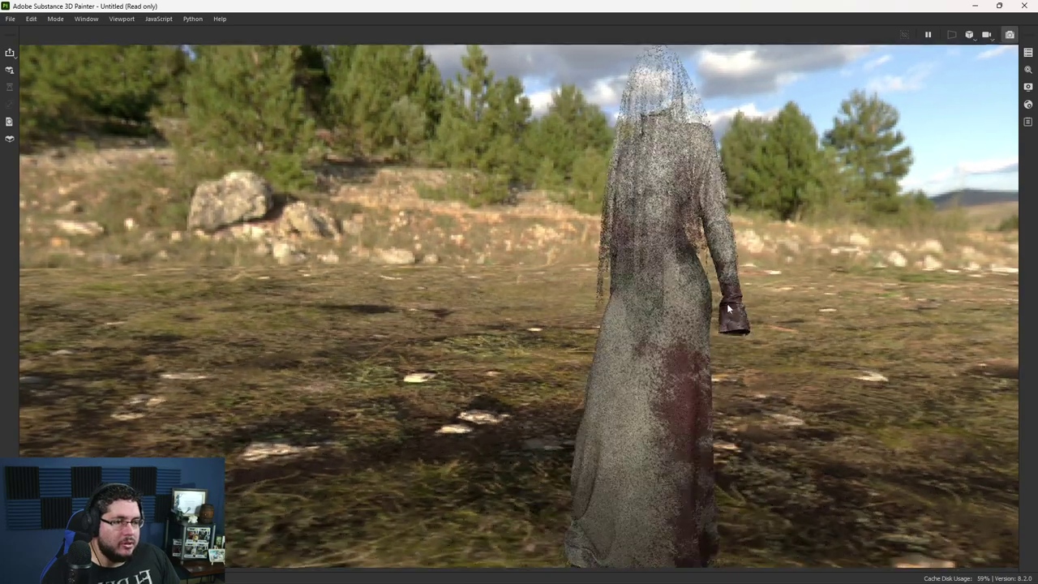
right_click_drag(746, 302, 724, 298, "alt")
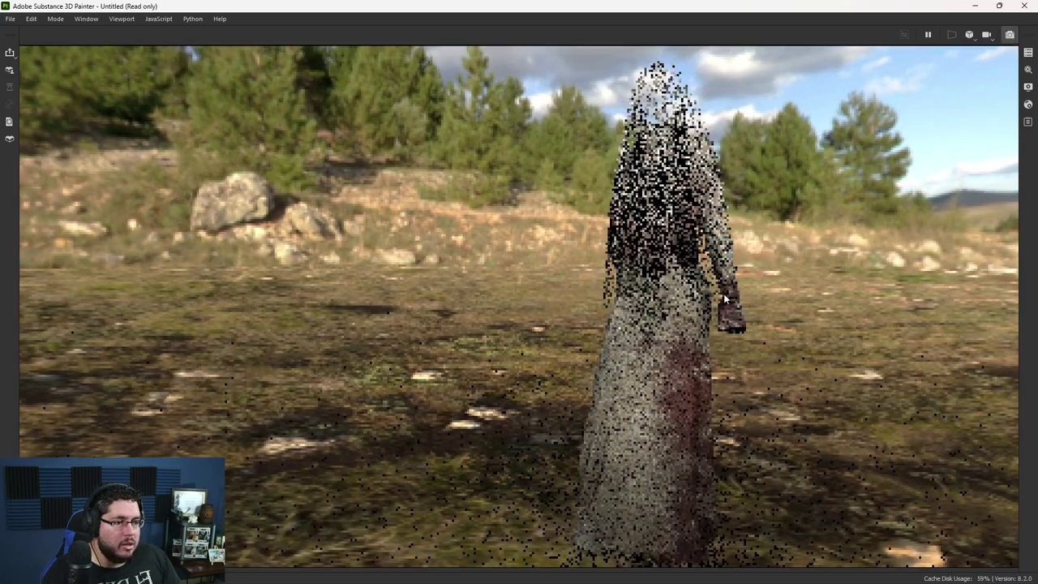
left_click_drag(725, 298, 754, 288, "alt")
right_click_drag(755, 302, 740, 299, "alt")
middle_click_drag(739, 298, 738, 279, "alt")
Step: Try the Corsica Beach, Bus Garage and Atelier environment maps for the render
left_click(1028, 89)
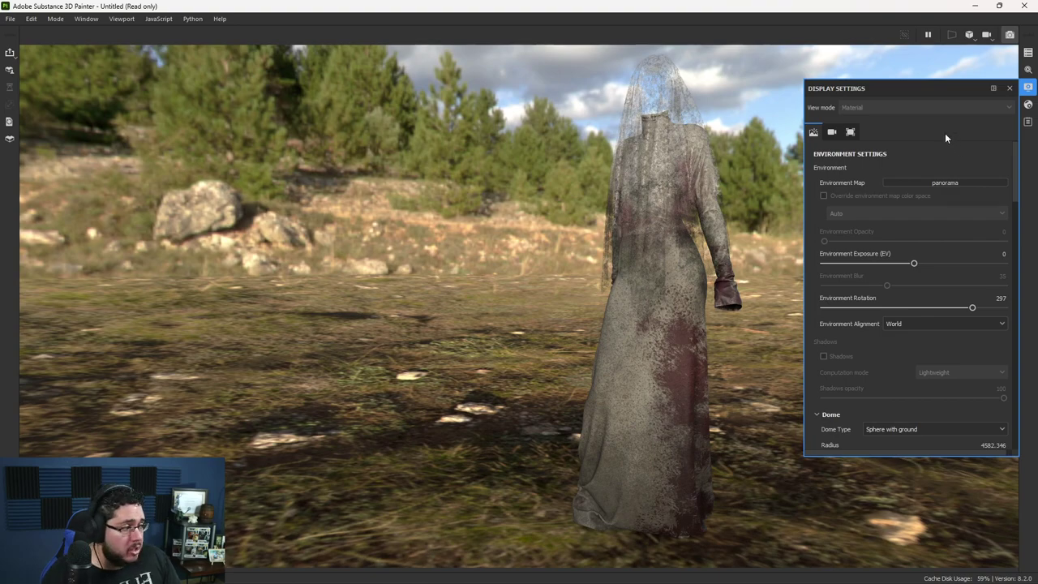
left_click(951, 185)
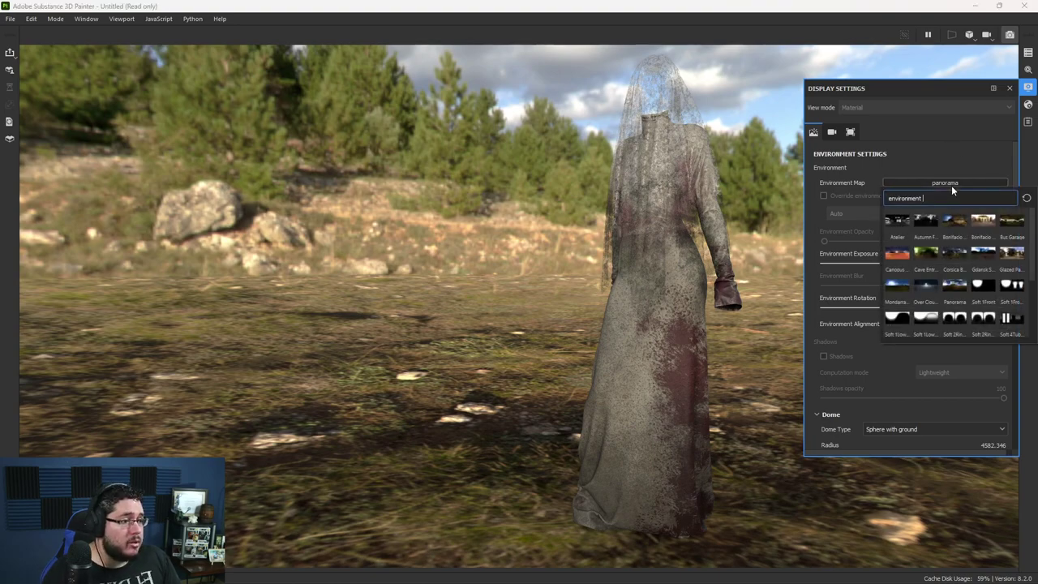
left_click(955, 252)
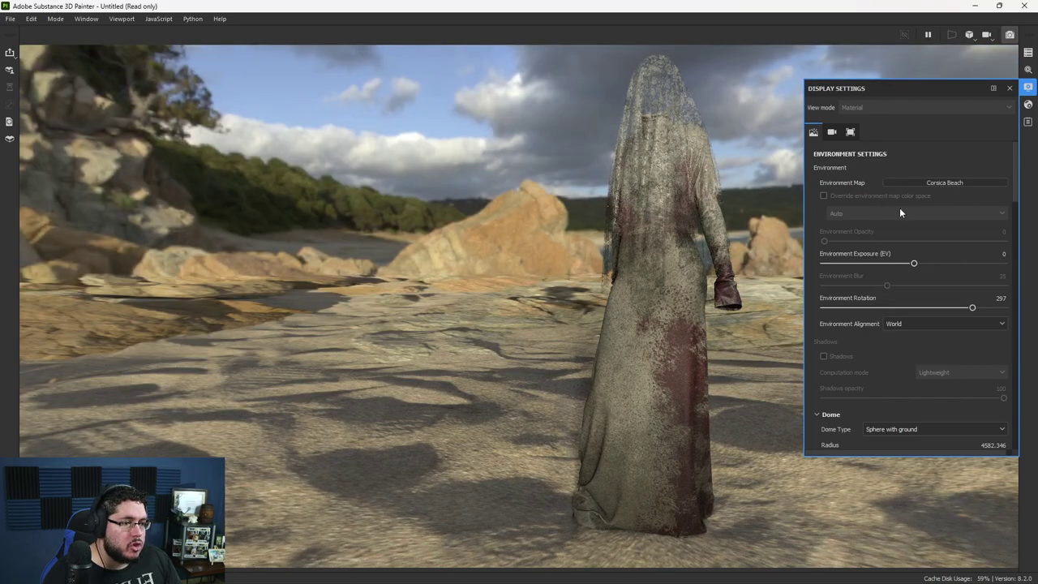
left_click(944, 184)
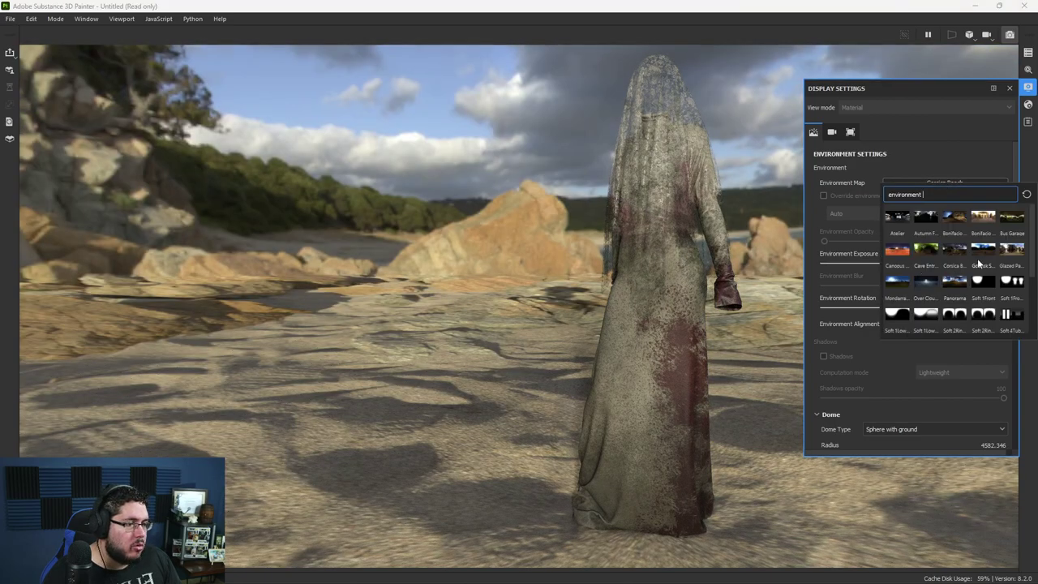
left_click(1010, 219)
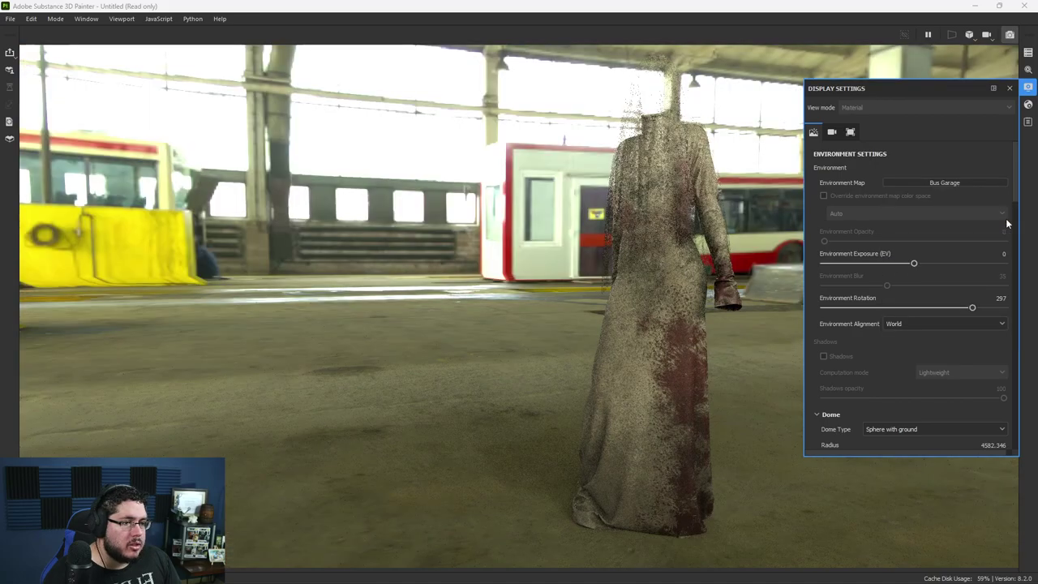
left_click(936, 186)
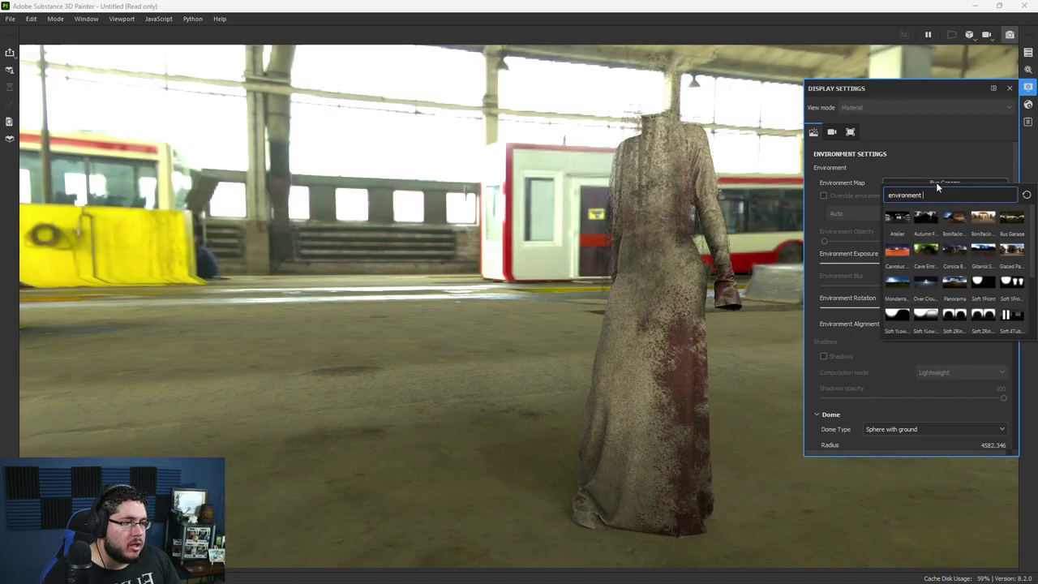
left_click(895, 220)
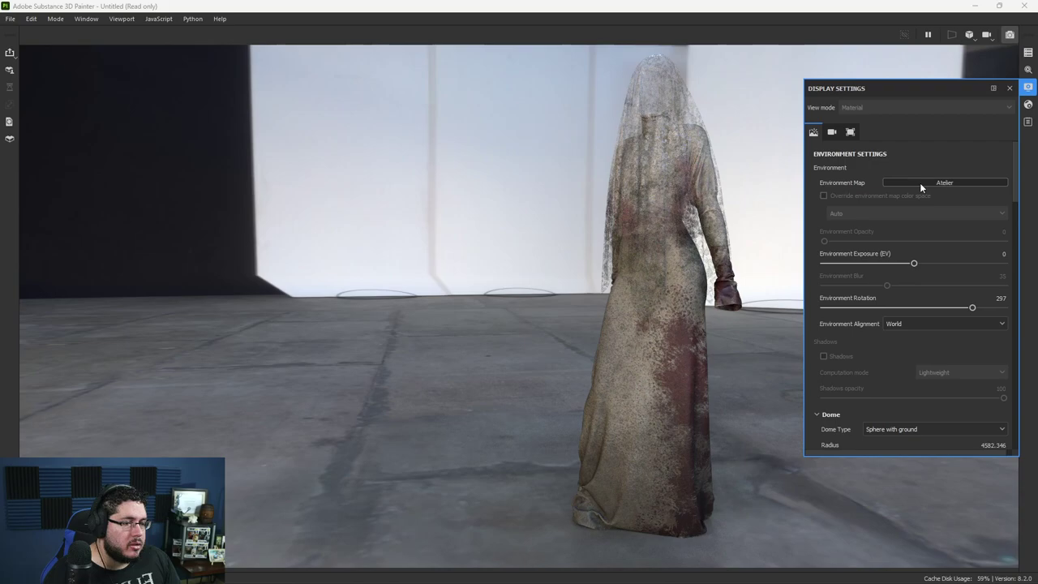
Step: Set the environment map to Autumn Forest and rotate the environment to 99
left_click(920, 186)
left_click(927, 218)
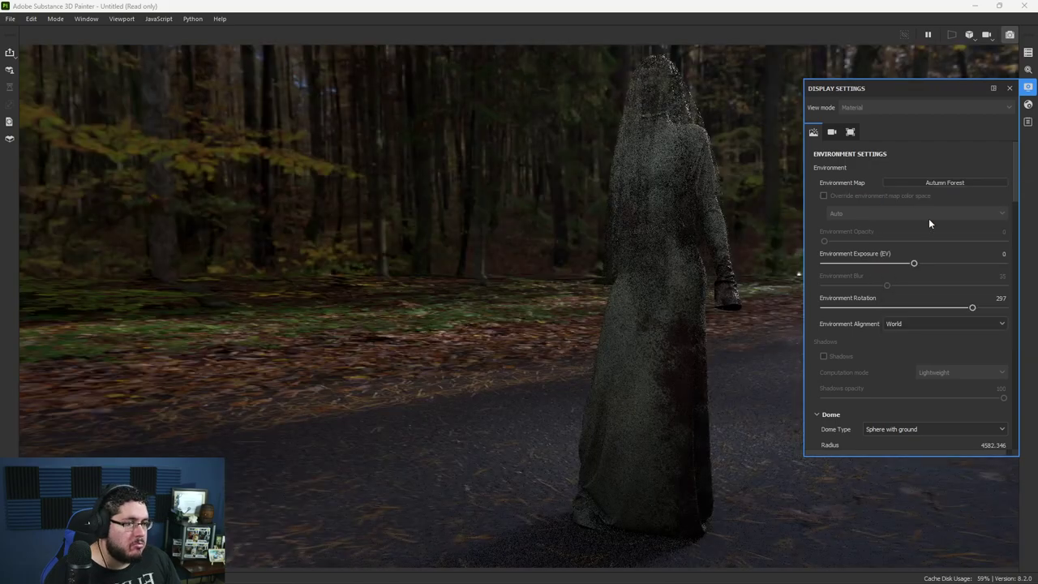
left_click_drag(694, 258, 700, 248, "alt")
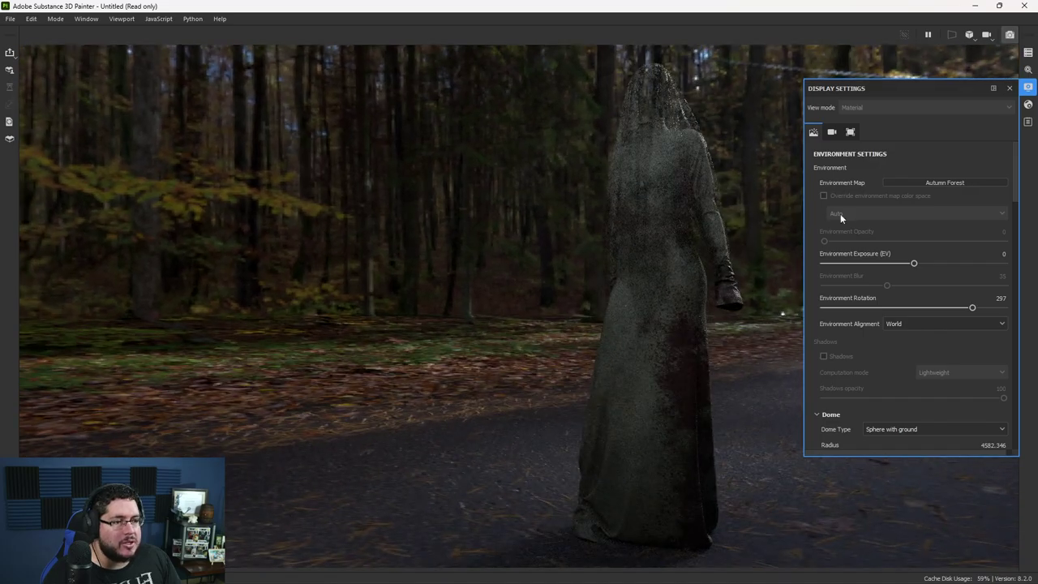
right_click_drag(774, 232, 776, 232, "shift")
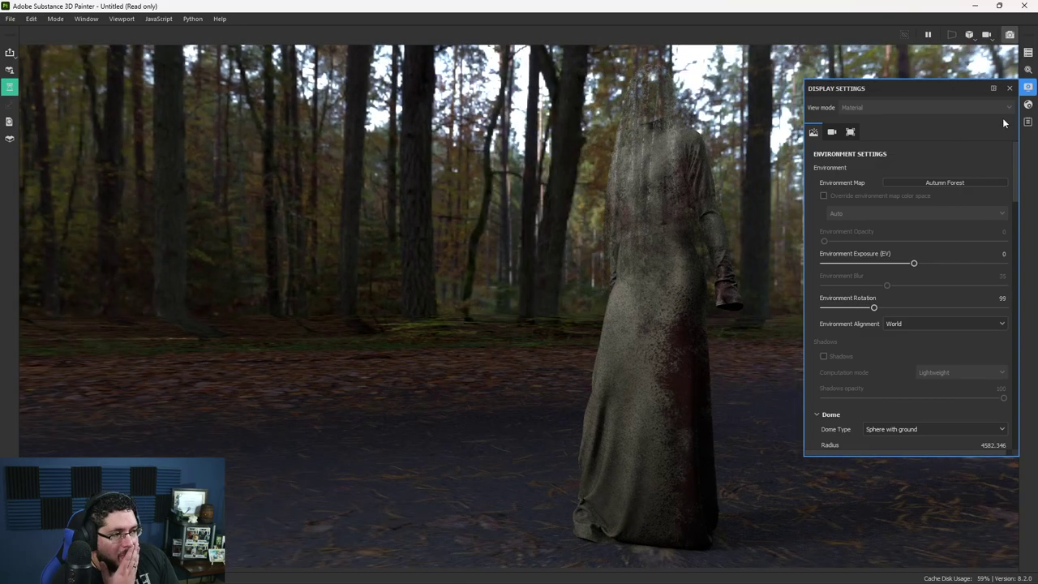
Step: Disable Displacement & Tessellation in the Main shader's settings
left_click(1026, 105)
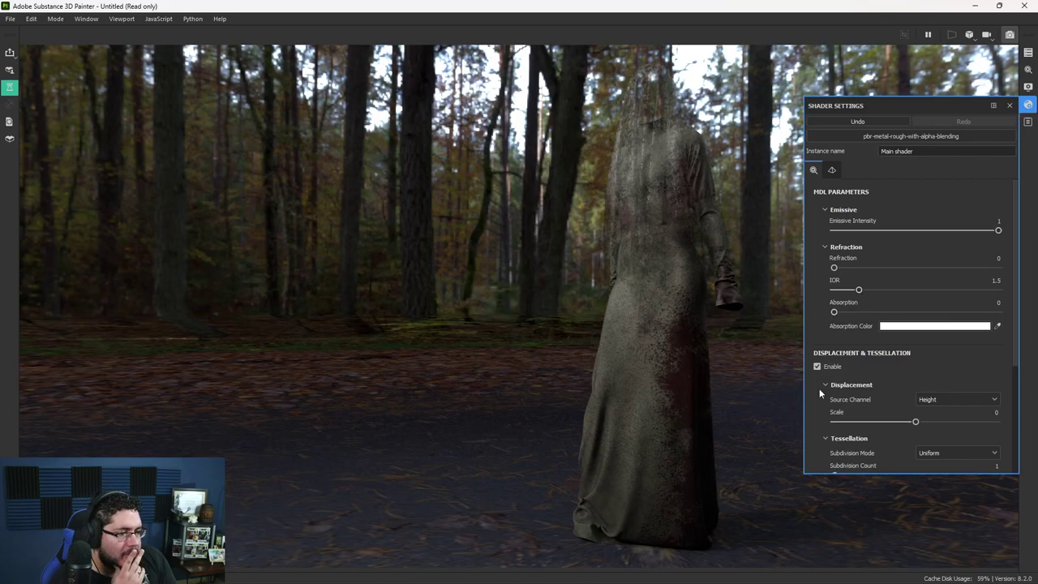
scroll(831, 420, "down", 3)
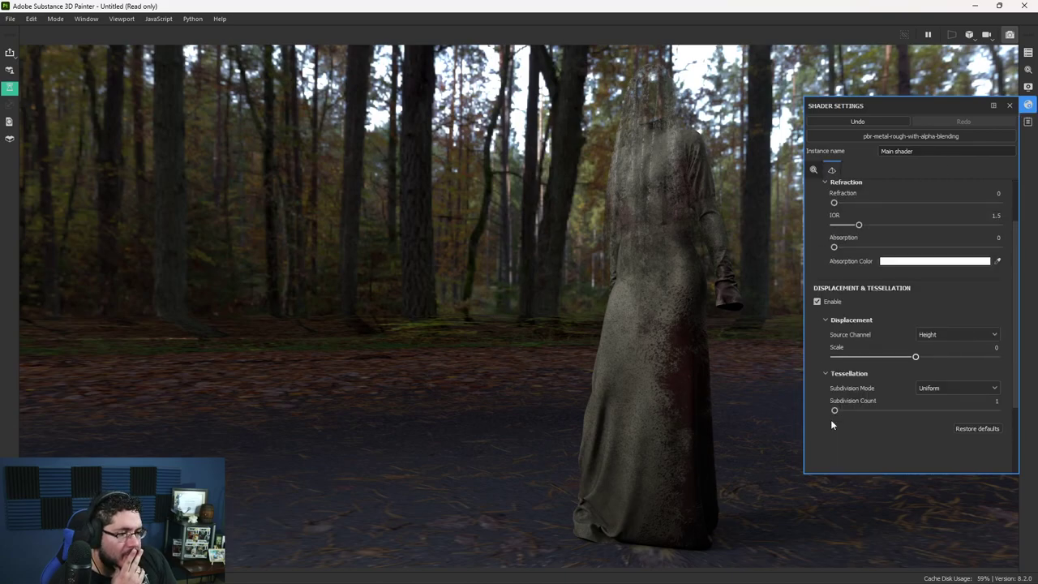
scroll(819, 389, "up", 3)
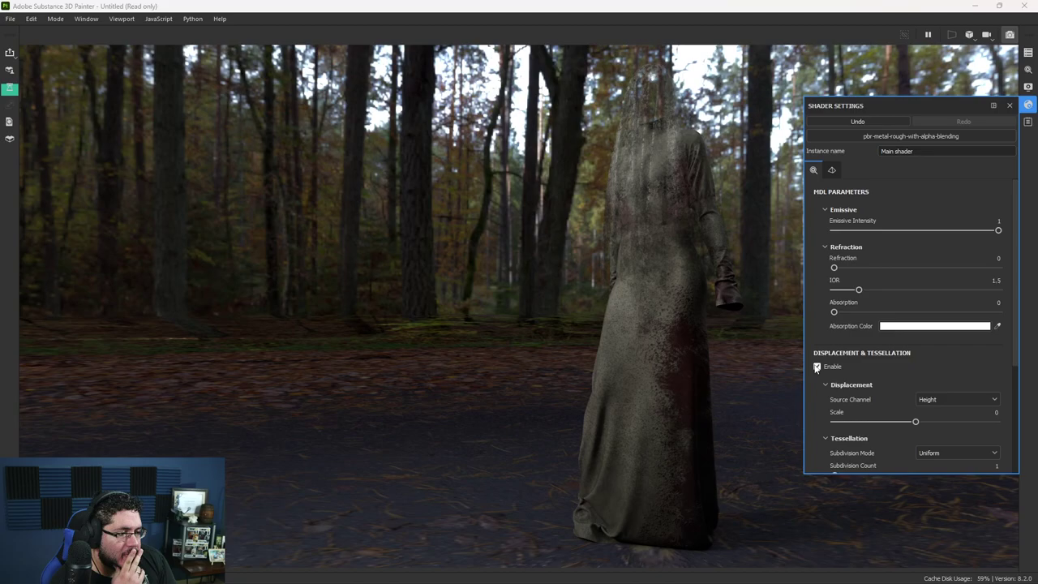
left_click(817, 367)
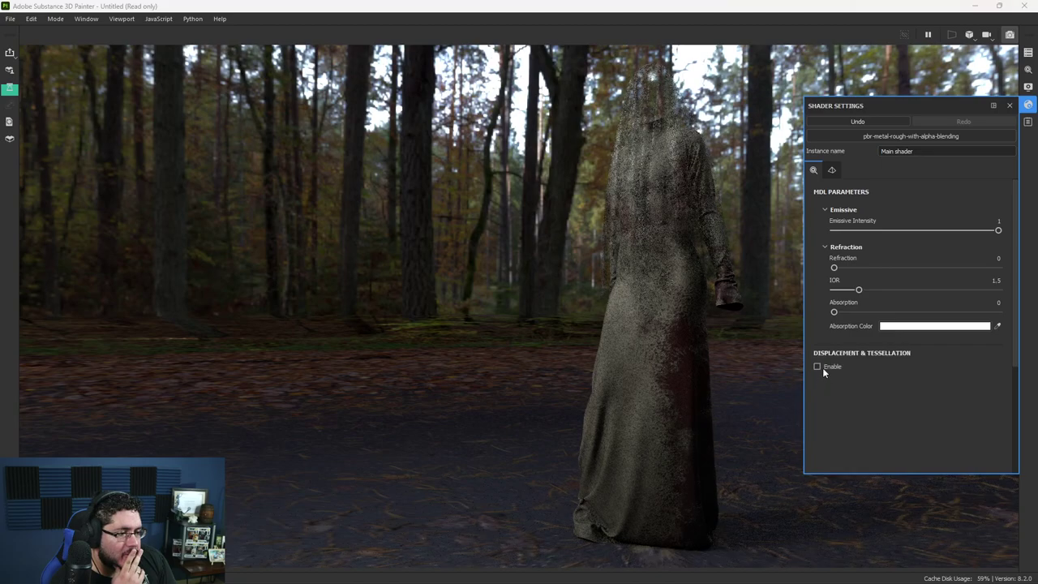
left_click(835, 170)
left_click(814, 170)
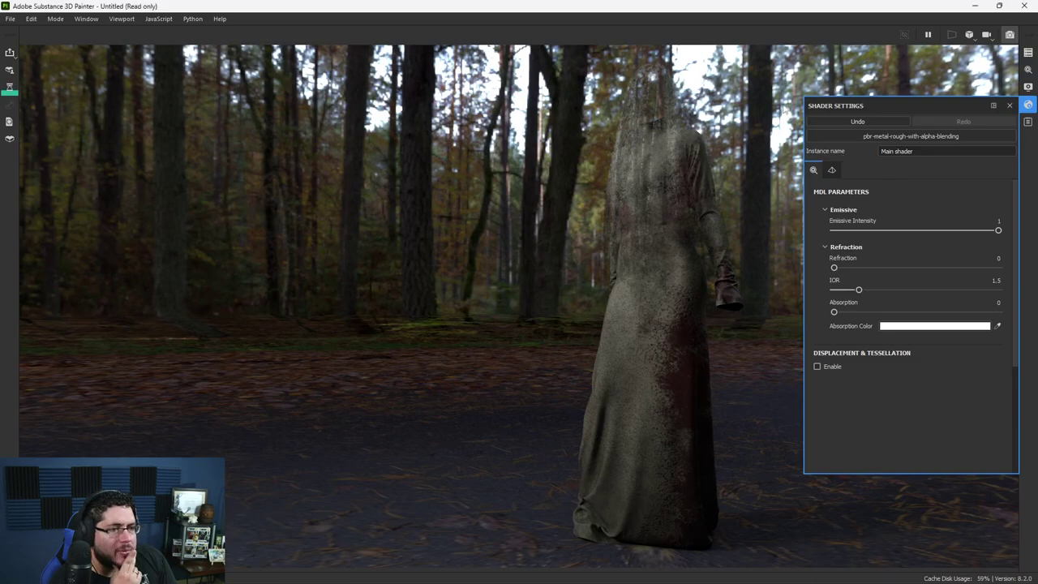
Step: Try the Soft 1Front 2Backs, Soft 1LowContrastFront 2Backs and Soft 4TubeBank 2BlackFlags environment maps for the render
left_click_drag(745, 205, 746, 226, "alt")
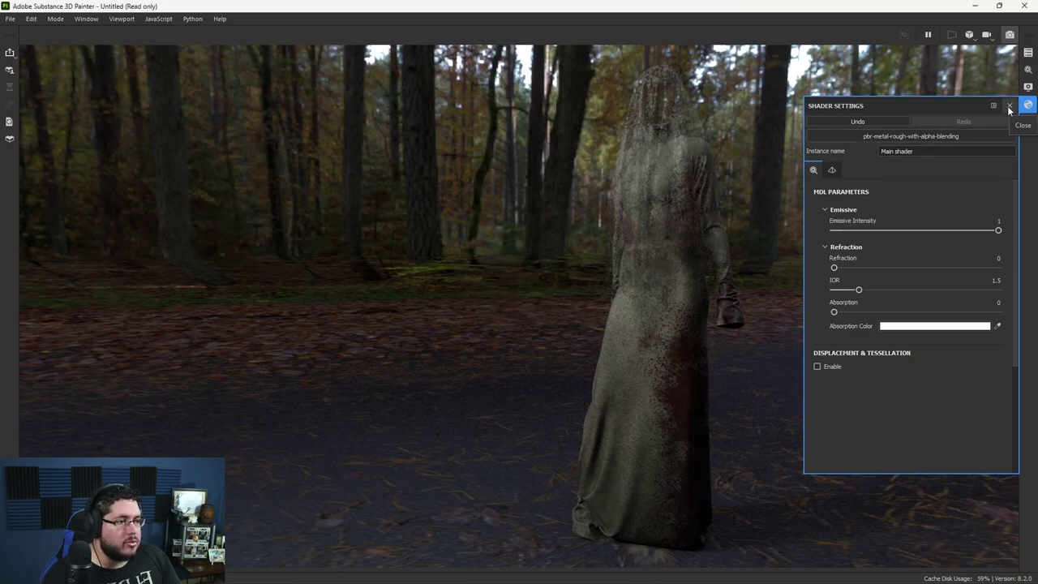
left_click(1029, 87)
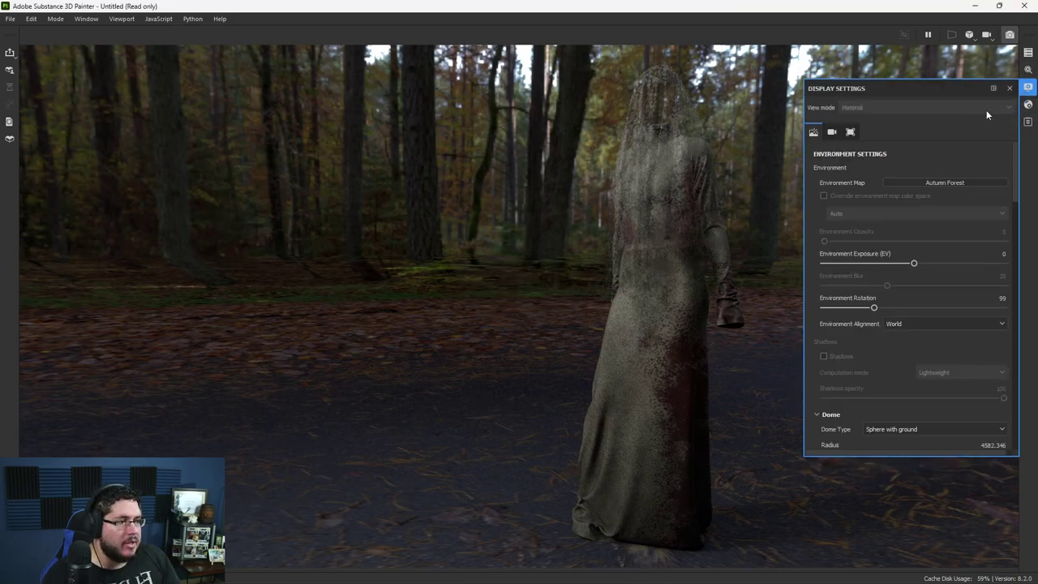
left_click(958, 186)
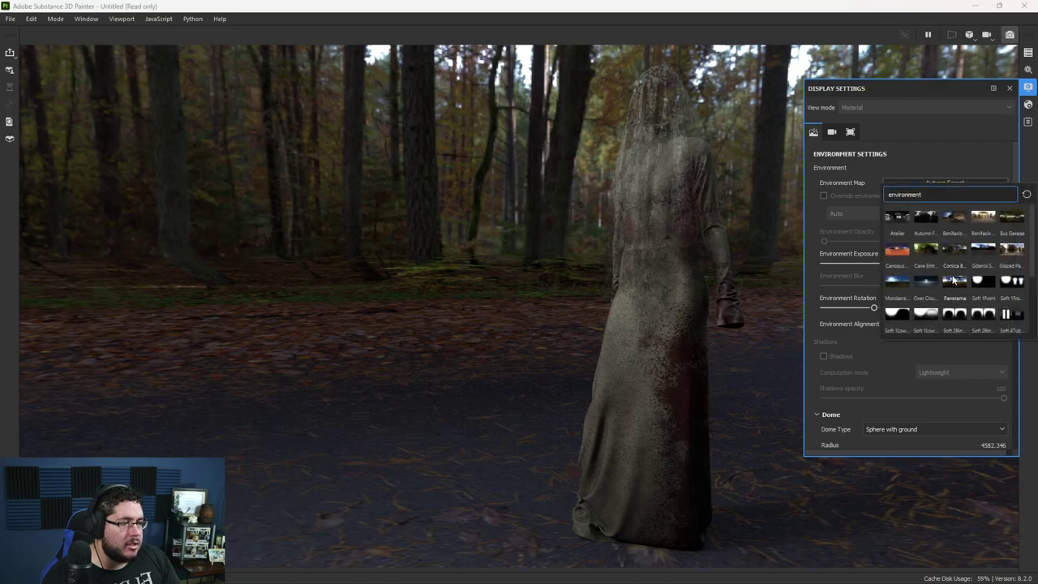
left_click(1010, 283)
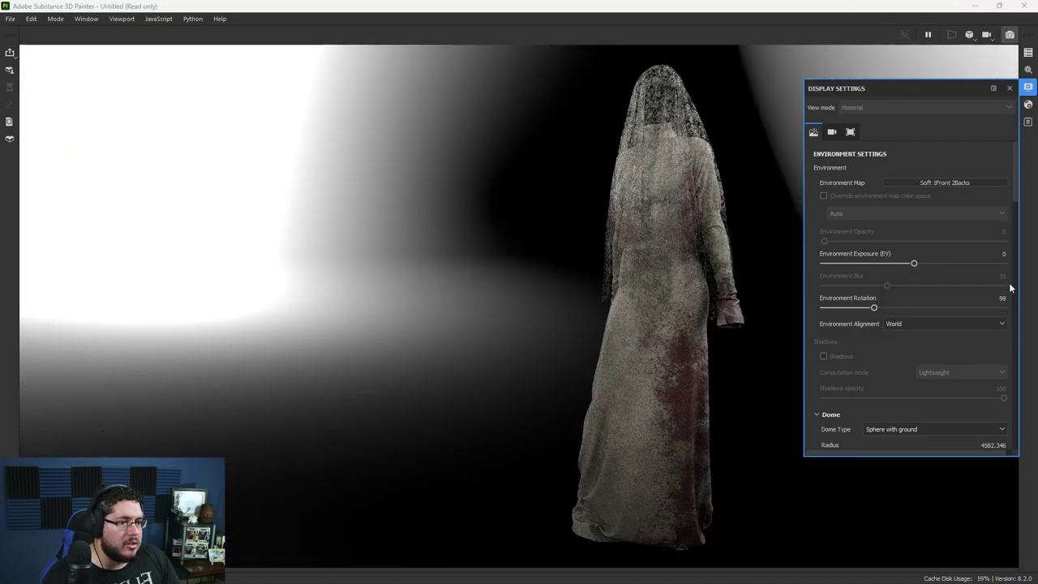
left_click(971, 181)
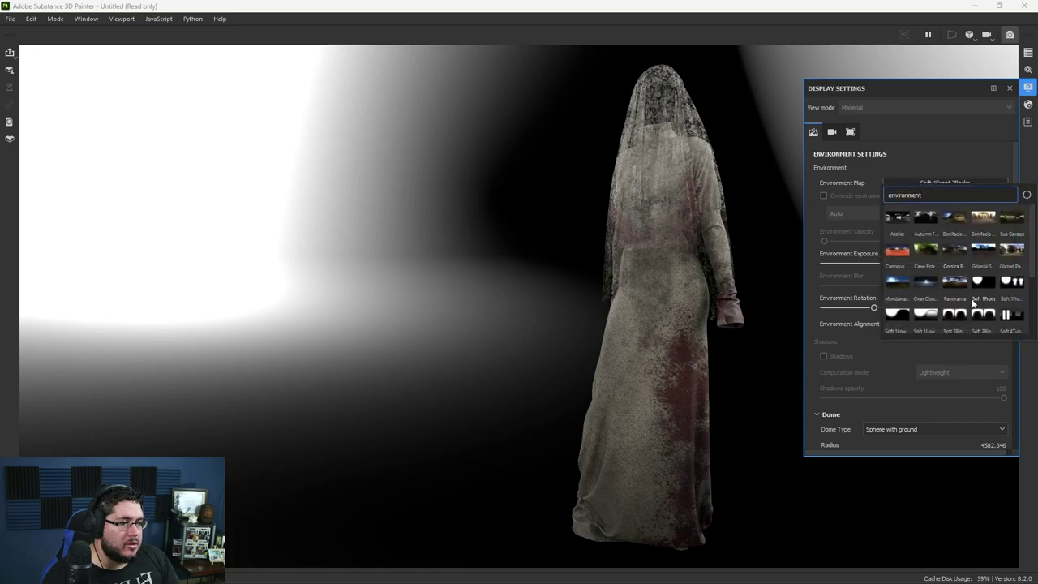
left_click(933, 322)
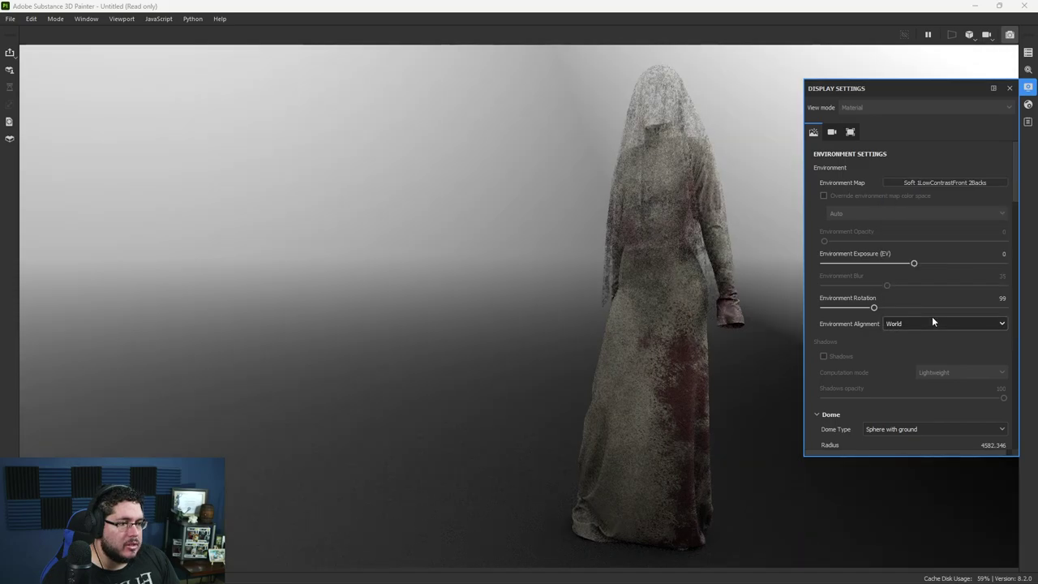
left_click(979, 182)
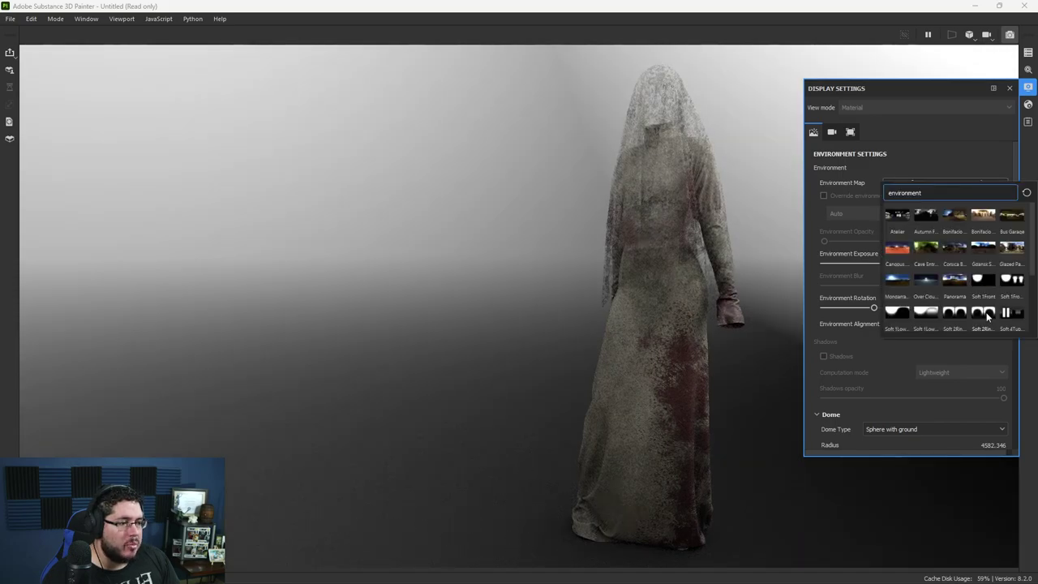
left_click(1011, 315)
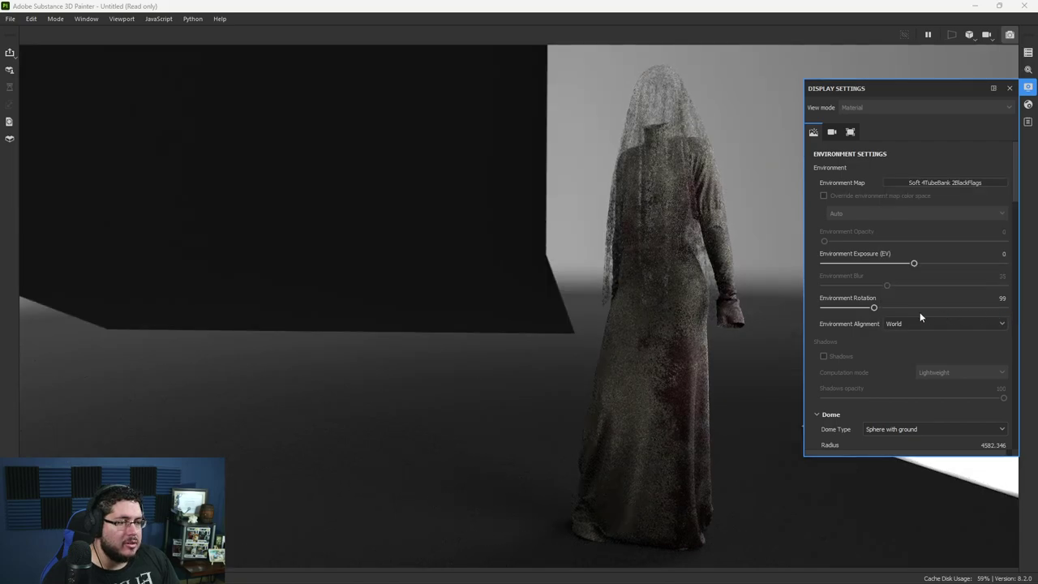
Step: Try the Soft 1LowContrast Front and Studio 80s Horror Flick A environment maps for the render
left_click(960, 182)
left_click(903, 312)
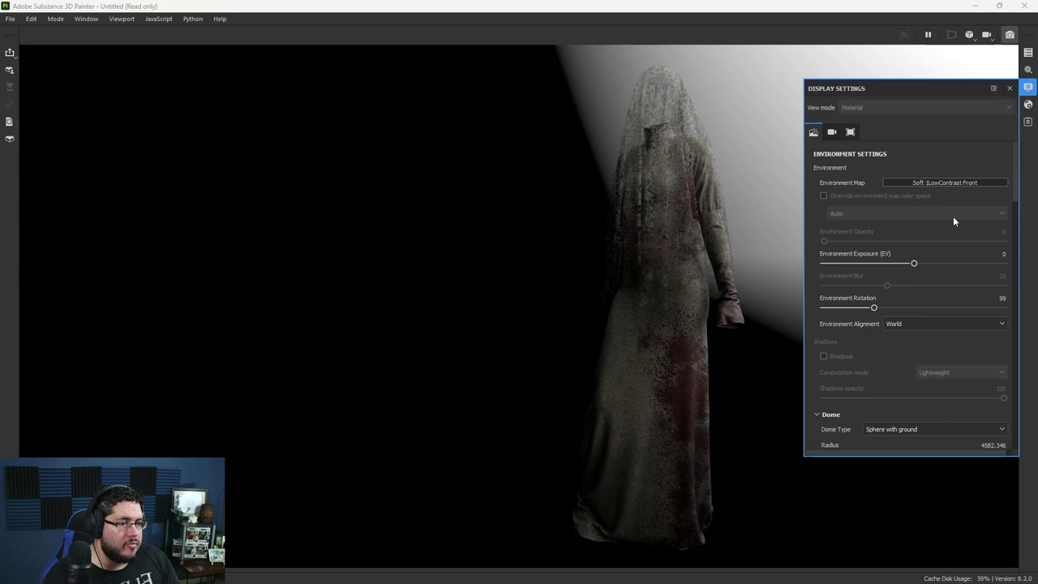
left_click(951, 182)
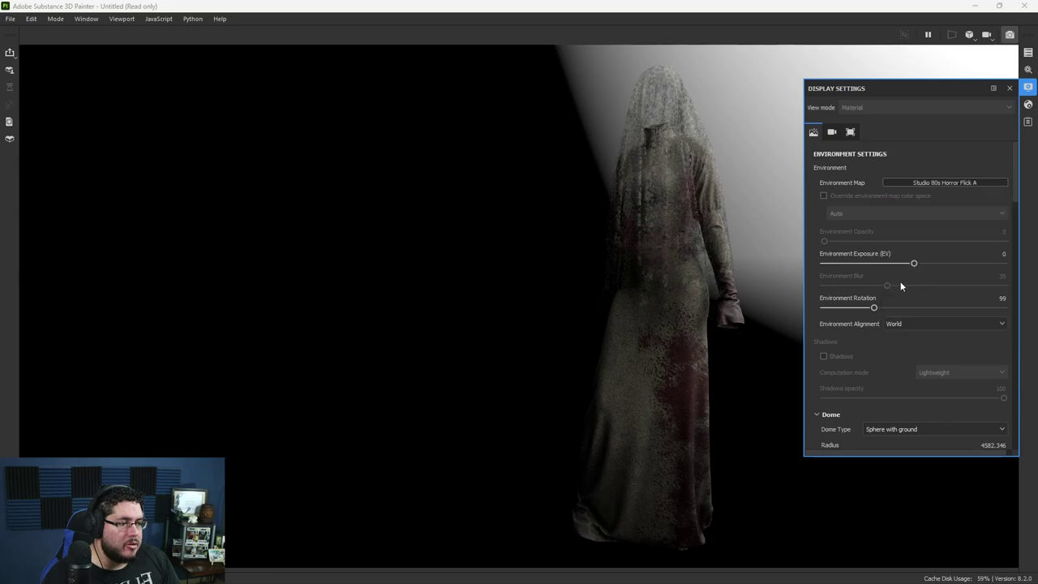
left_click(899, 282)
Step: Set the environment map to Studio White Umbrella and rotate the environment to 248
left_click(943, 181)
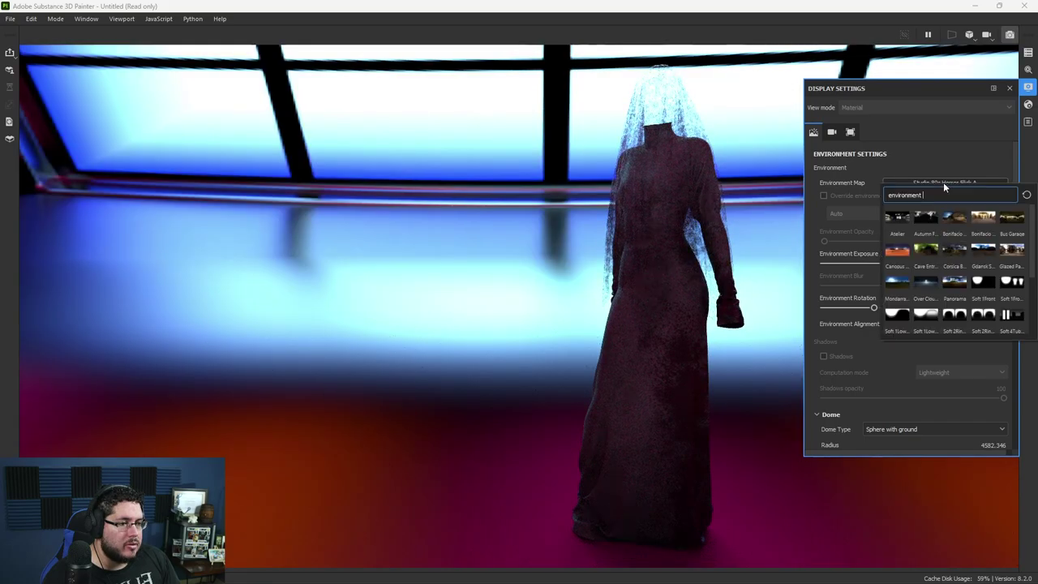
scroll(939, 297, "down", 2)
left_click(906, 316)
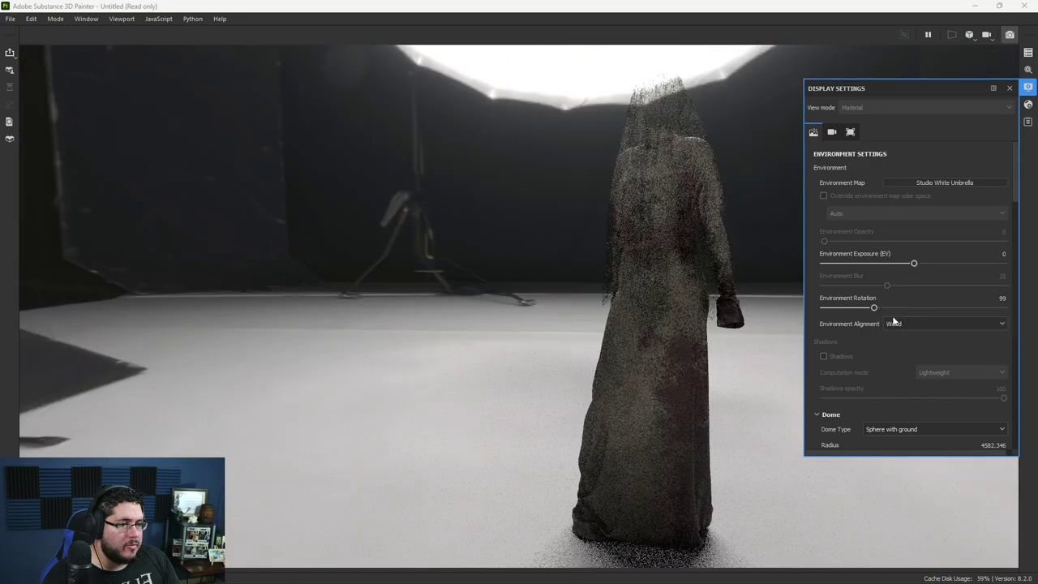
right_click_drag(767, 343, 739, 228, "shift")
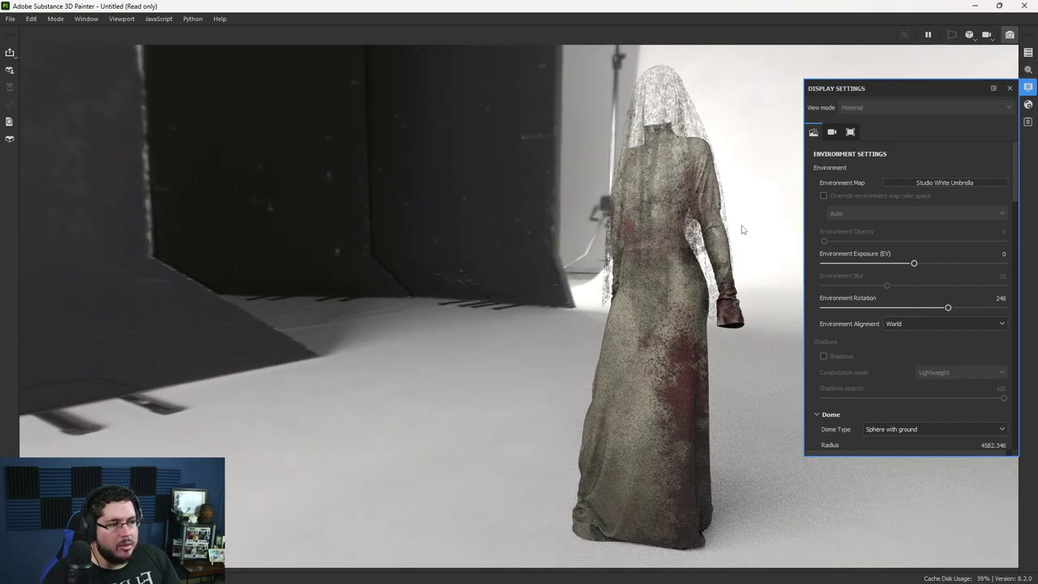
Step: Enable the dome's clear color and set it to near-black as the render background, closing the display settings
scroll(828, 390, "down", 2)
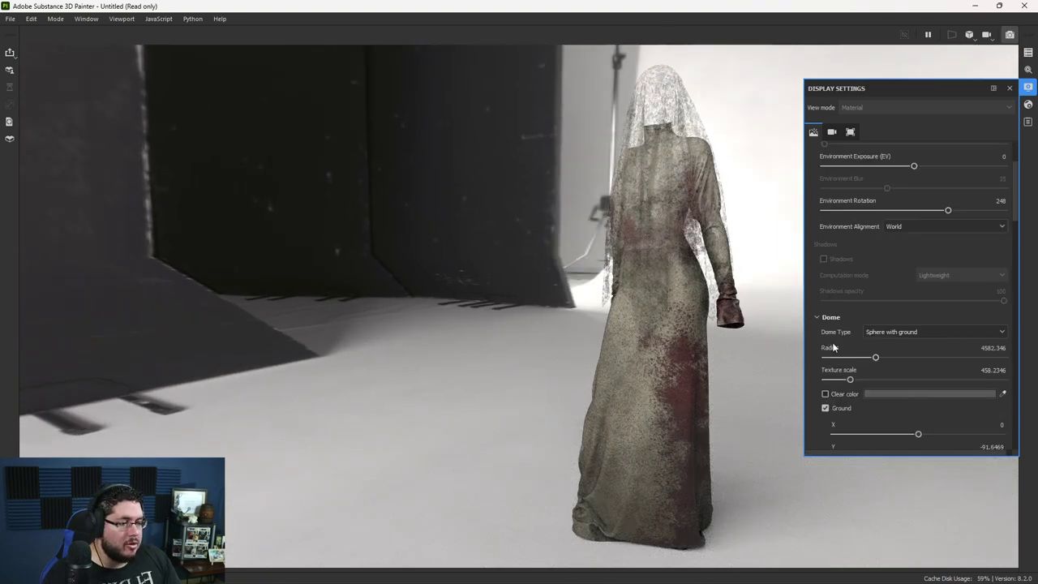
left_click(826, 393)
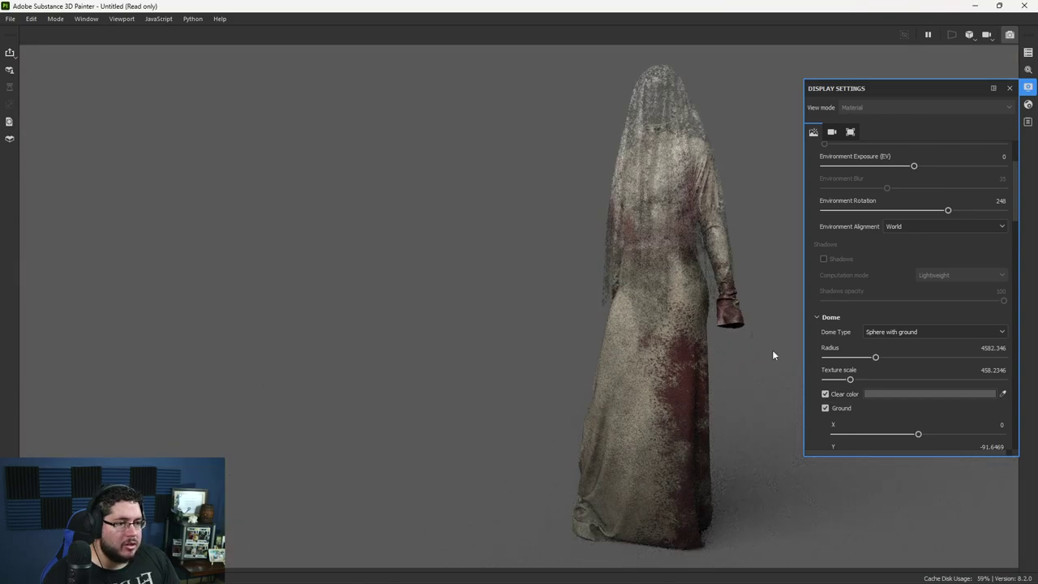
left_click(893, 394)
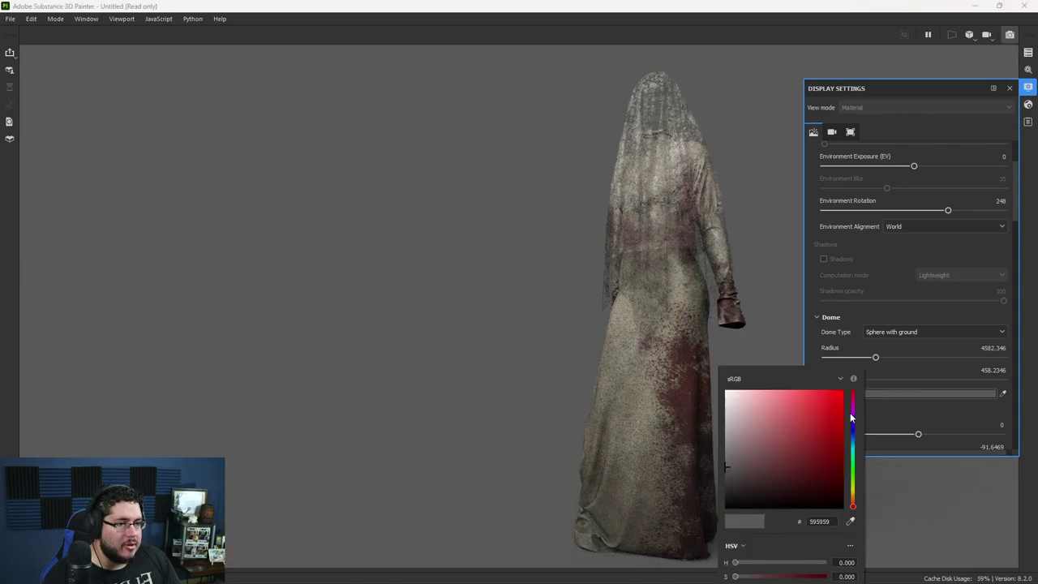
left_click(778, 445)
left_click_drag(758, 451, 720, 500)
middle_click_drag(571, 387, 588, 361, "alt")
mouse_move(588, 361)
left_mouse_down("alt")
mouse_move(578, 359)
mouse_move(604, 365)
left_mouse_up("alt")
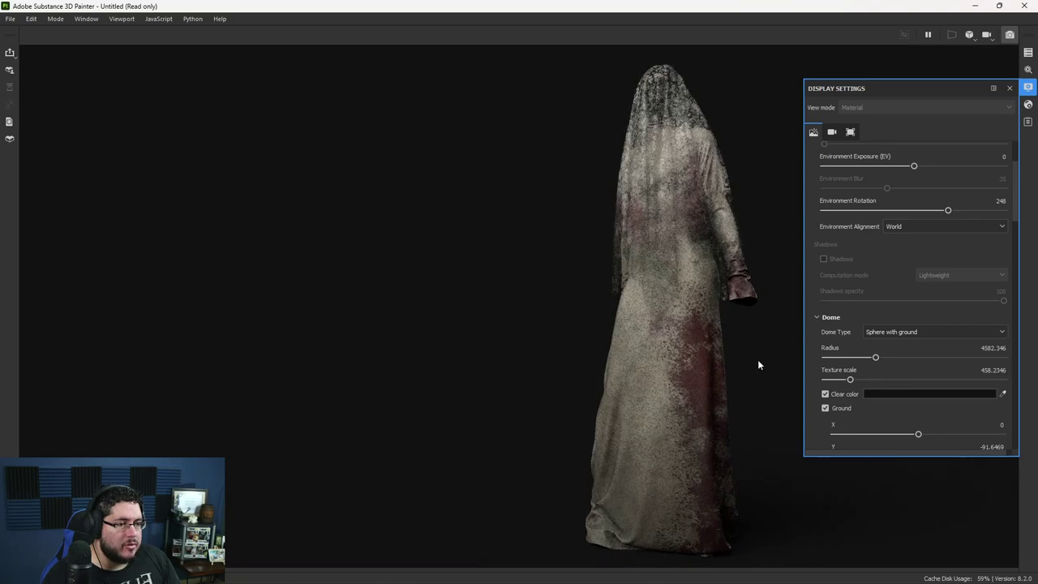
left_click(1010, 89)
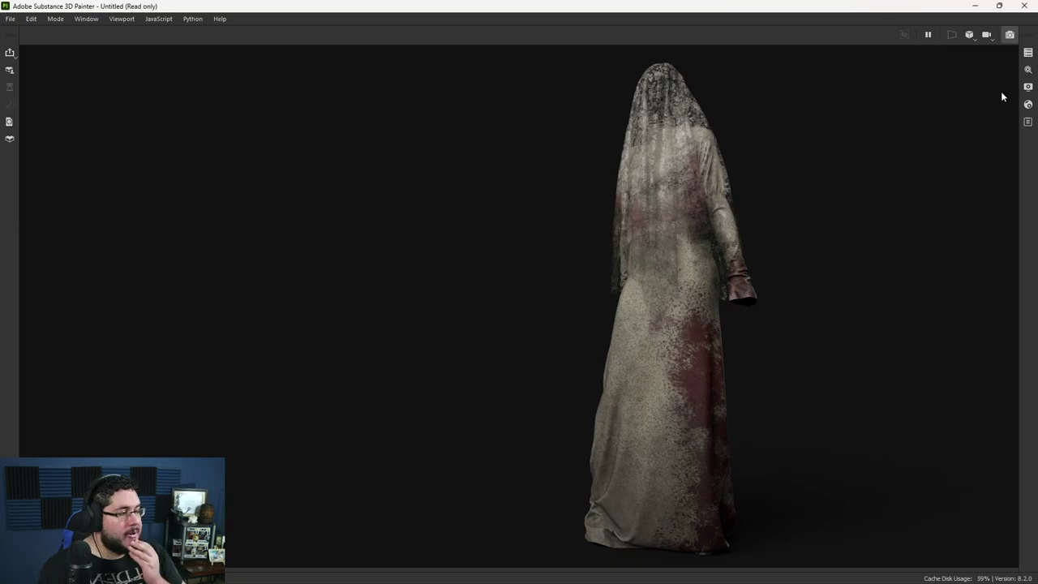
Step: Frame the full figure from veil to hem against the dark background with both sleeves visible
mouse_move(786, 279)
right_mouse_down("alt")
mouse_move(803, 292)
mouse_move(784, 298)
right_mouse_up("alt")
left_click_drag(783, 298, 826, 324, "alt")
middle_click_drag(794, 298, 803, 308, "alt")
right_click_drag(802, 308, 802, 297, "alt")
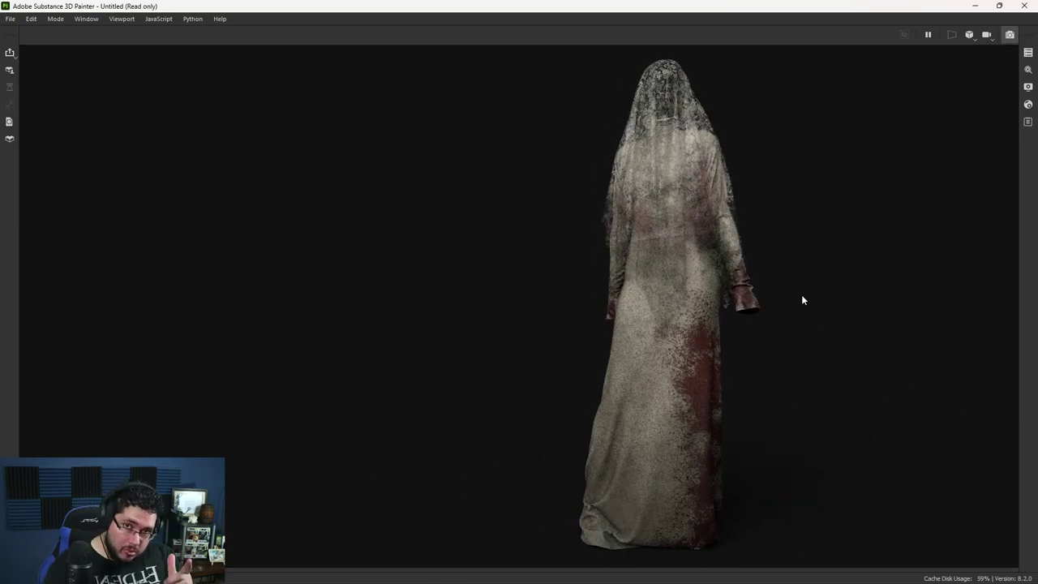